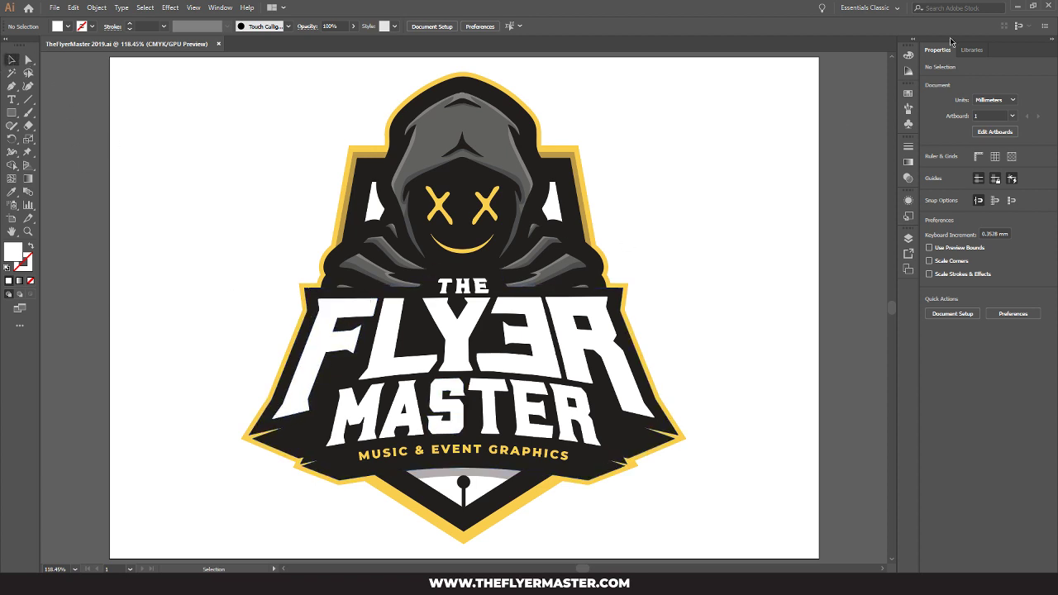
Display the document's layer list and adjust the space it shares with the artboard list
{"action": "left_click", "coordinate": [910, 239]}
{"action": "left_click_drag", "start_coordinate": [771, 236], "coordinate": [894, 192]}
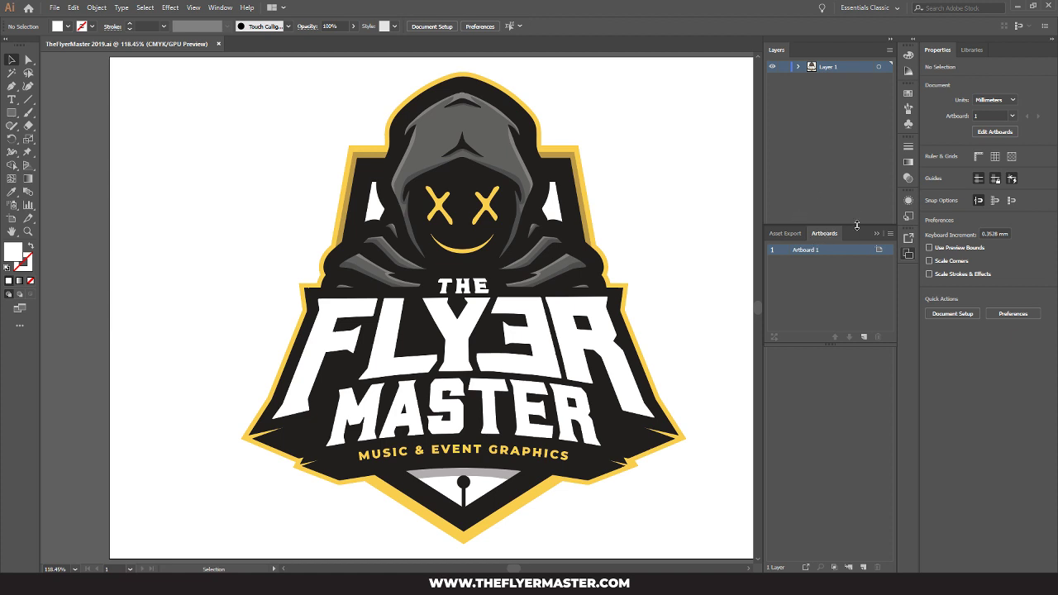
{"action": "left_click_drag", "start_coordinate": [858, 225], "coordinate": [837, 517]}
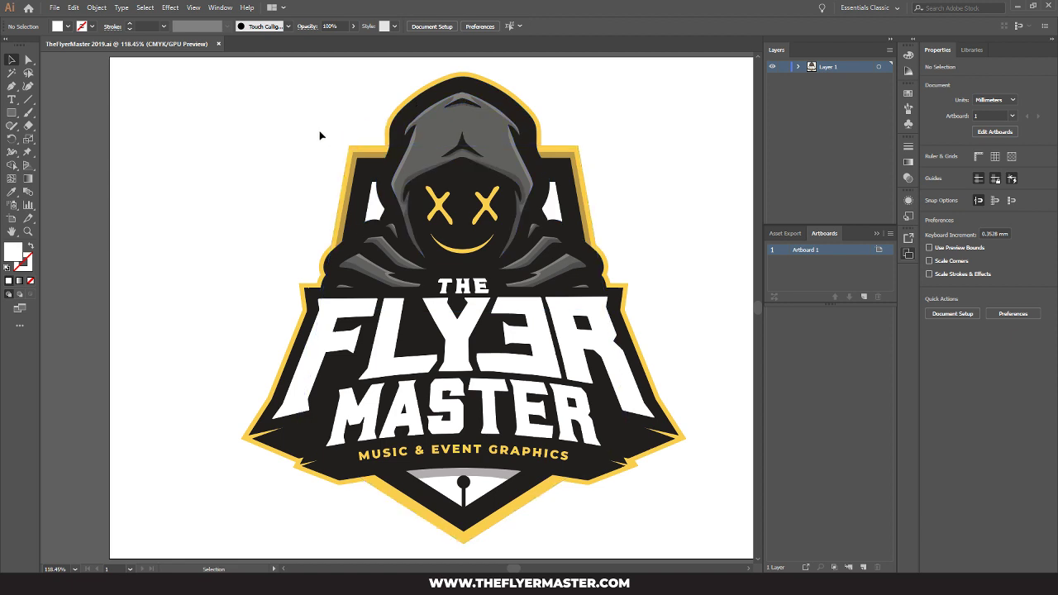
Select the badge frame shapes and the small round-headed pin at the badge's lower tip, and group them
{"action": "left_click_drag", "start_coordinate": [320, 133], "coordinate": [378, 204]}
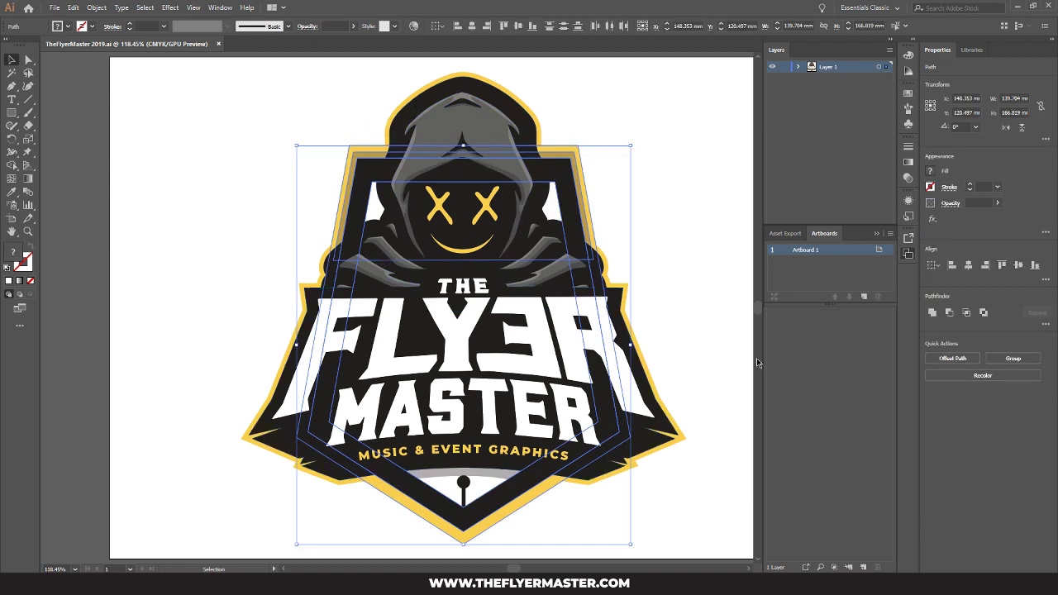
{"action": "key", "text": "a"}
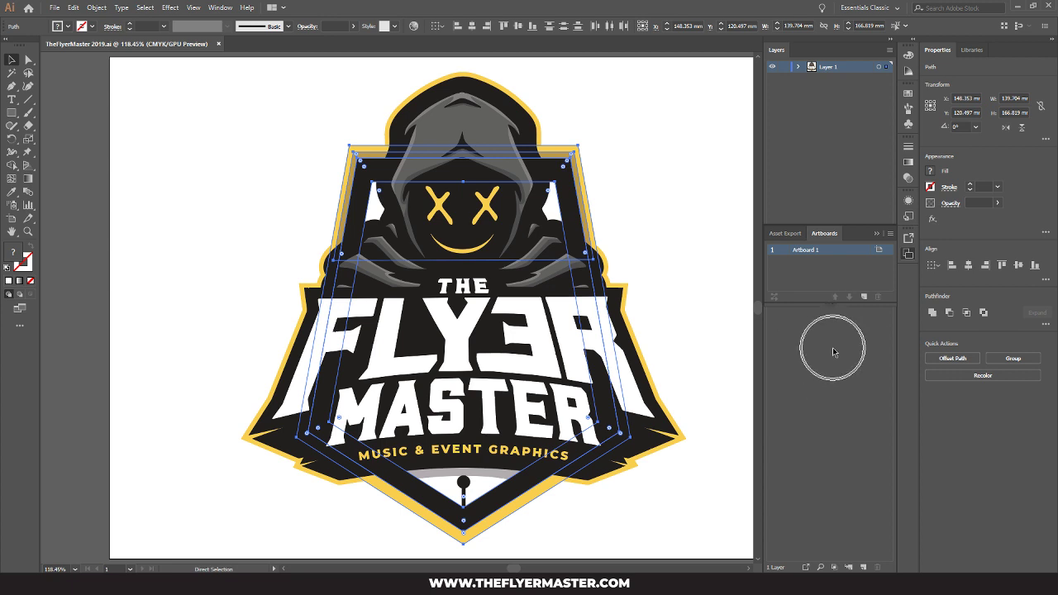
{"action": "key", "text": "v"}
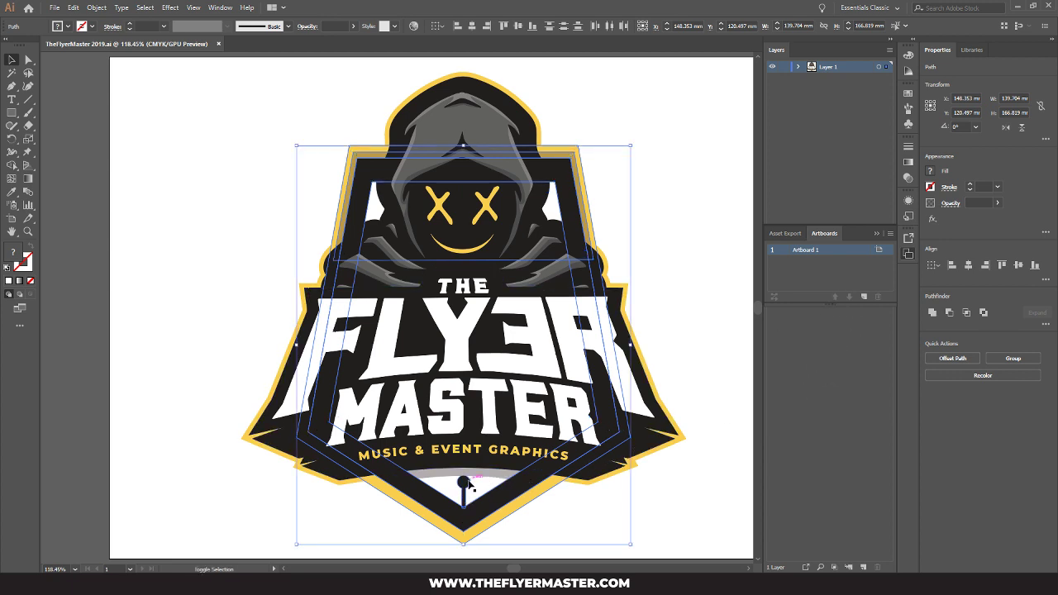
{"action": "key", "text": "a"}
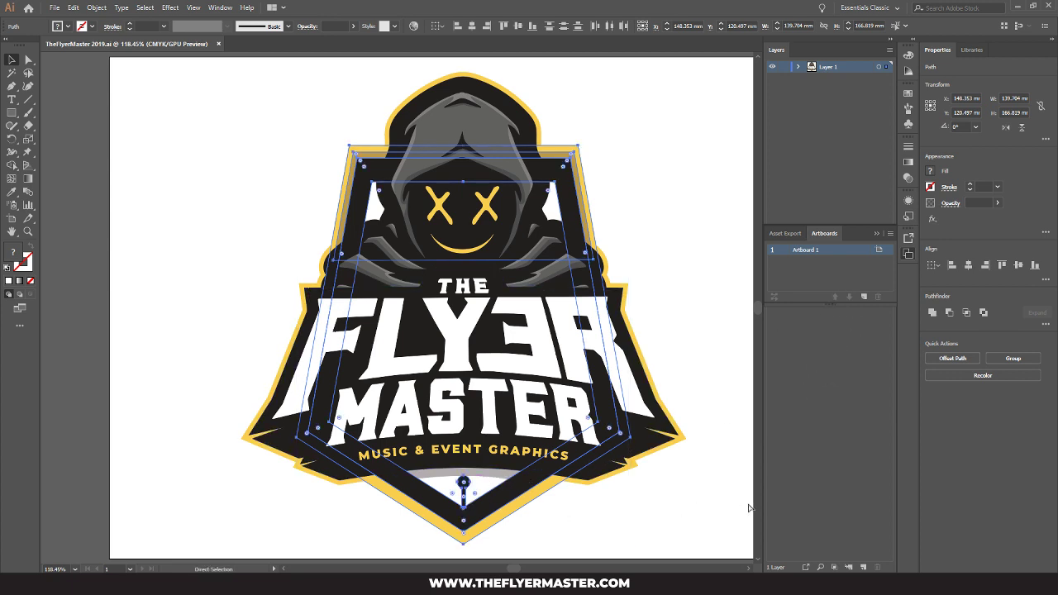
{"action": "key", "text": "ctrl+g"}
{"action": "key", "text": "v"}
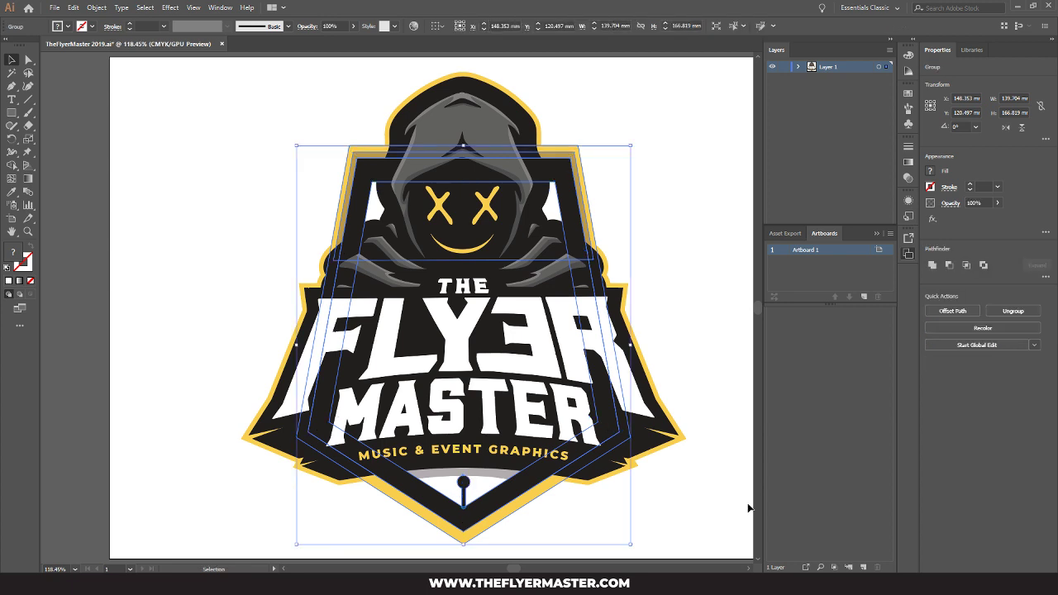
Move the badge group in place onto a new layer above Layer 1 and name that layer "badge"
{"action": "key", "text": "a"}
{"action": "left_click", "coordinate": [754, 518]}
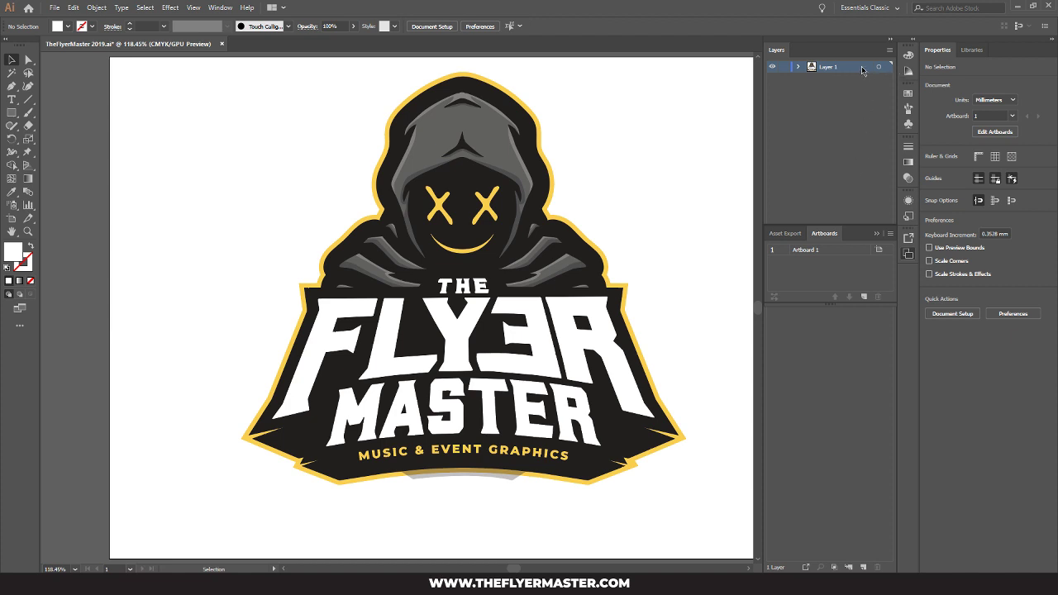
{"action": "left_click", "coordinate": [864, 567]}
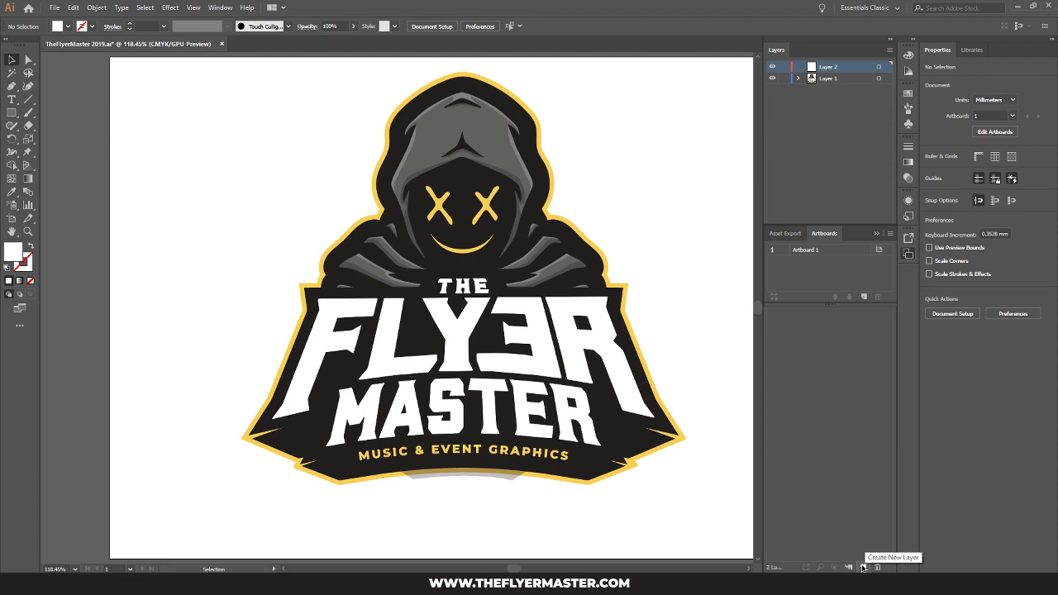
{"action": "key", "text": "ctrl+f"}
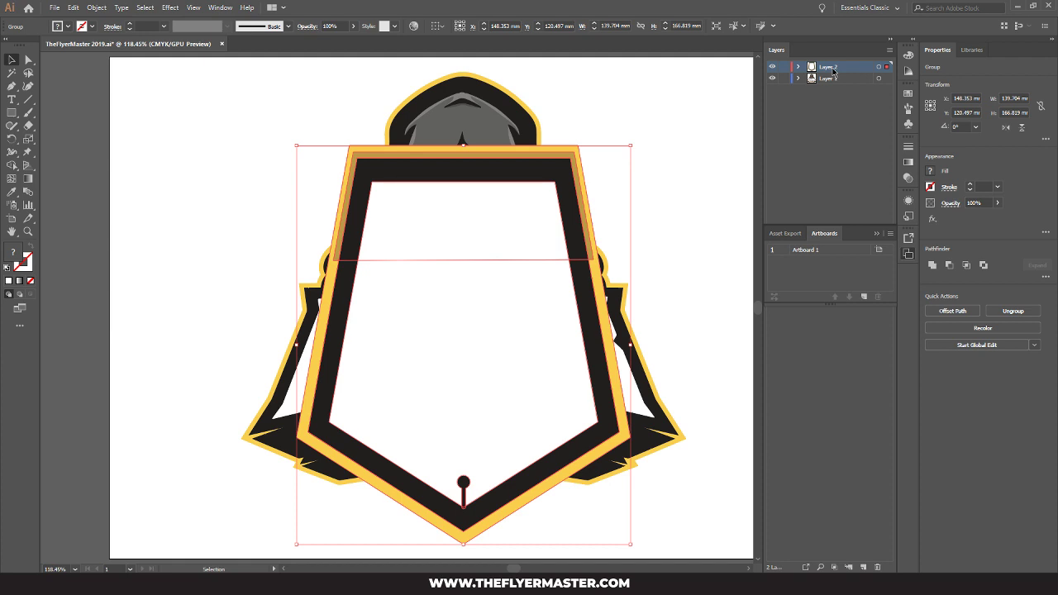
{"action": "double_click", "coordinate": [828, 67]}
{"action": "type", "text": "S"}
{"action": "key", "text": "Return"}
Switch to OBS, raise the Mic/Aux volume slightly, and return to Illustrator
{"action": "key", "text": "alt+Tab"}
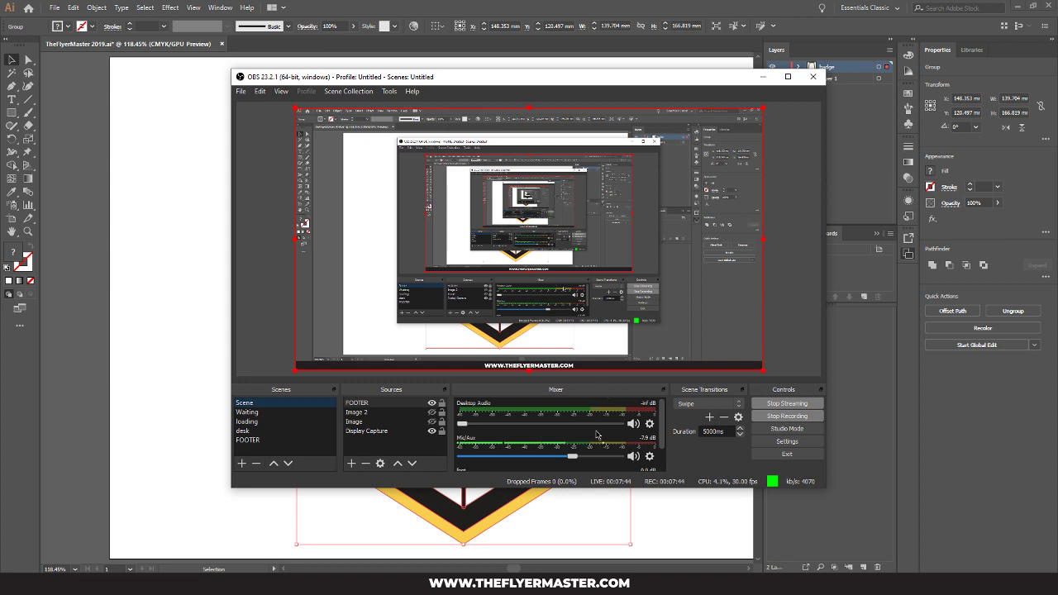
{"action": "left_click_drag", "start_coordinate": [573, 457], "coordinate": [595, 459]}
{"action": "left_click", "coordinate": [762, 78]}
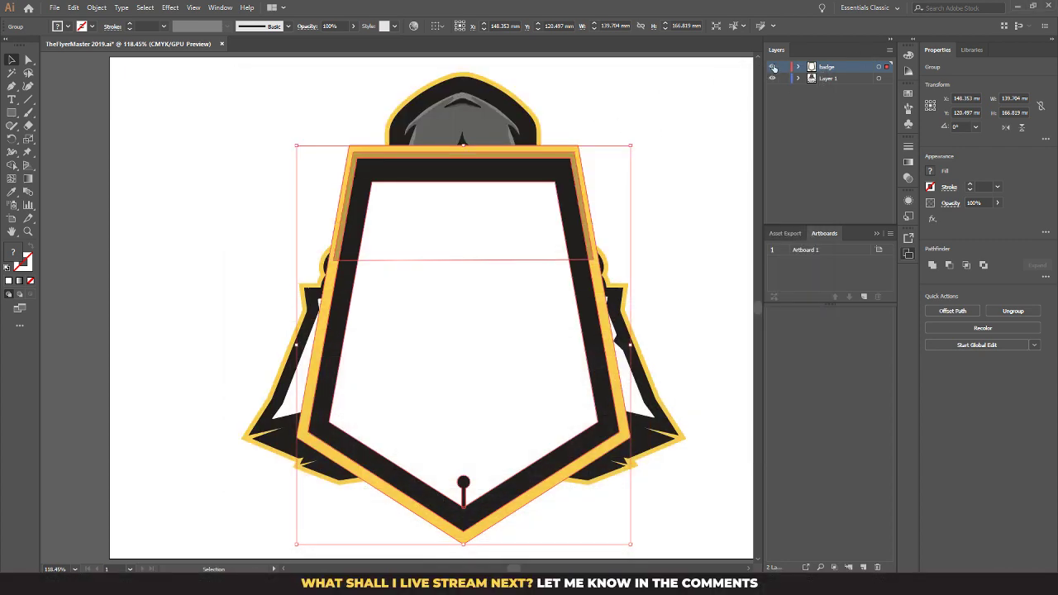
Hide the badge layer and cut the translucent shadow shape beneath the "MUSIC & EVENT GRAPHICS" tagline
{"action": "left_click", "coordinate": [774, 67]}
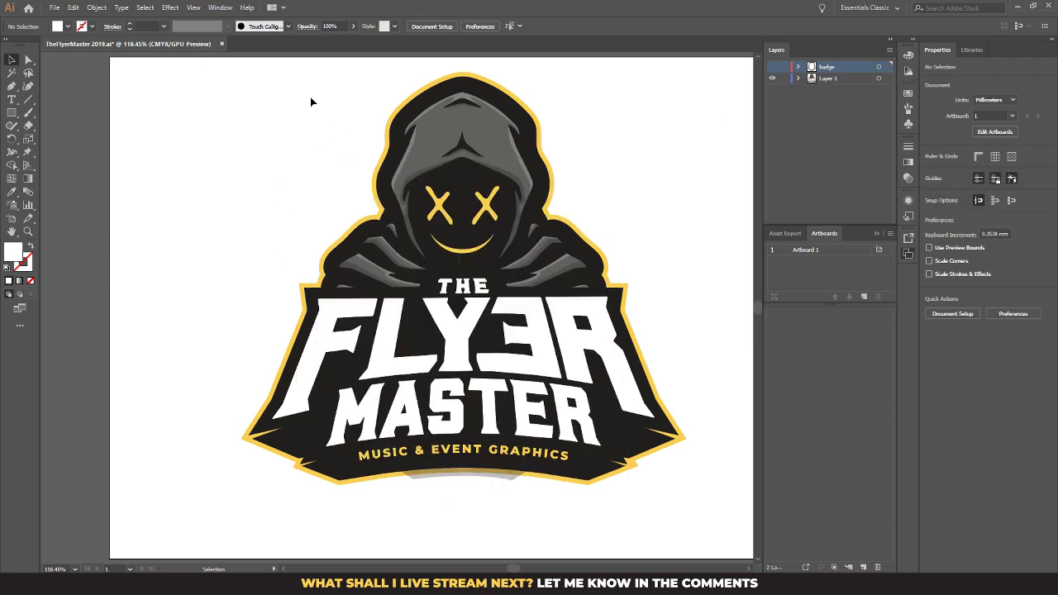
{"action": "left_click_drag", "start_coordinate": [296, 78], "coordinate": [653, 267]}
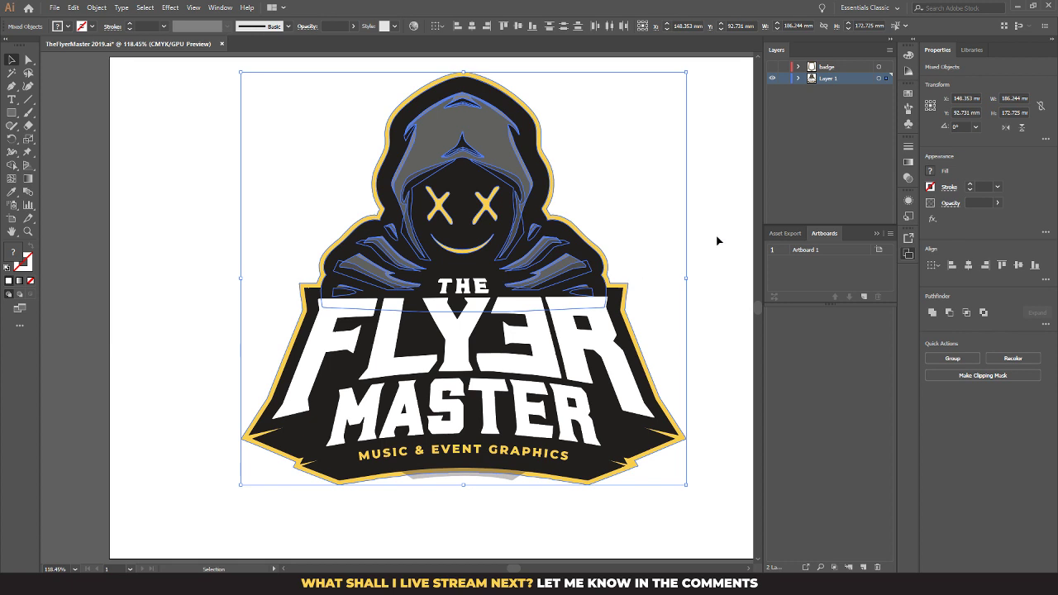
{"action": "left_click", "coordinate": [458, 494]}
{"action": "left_click", "coordinate": [471, 475]}
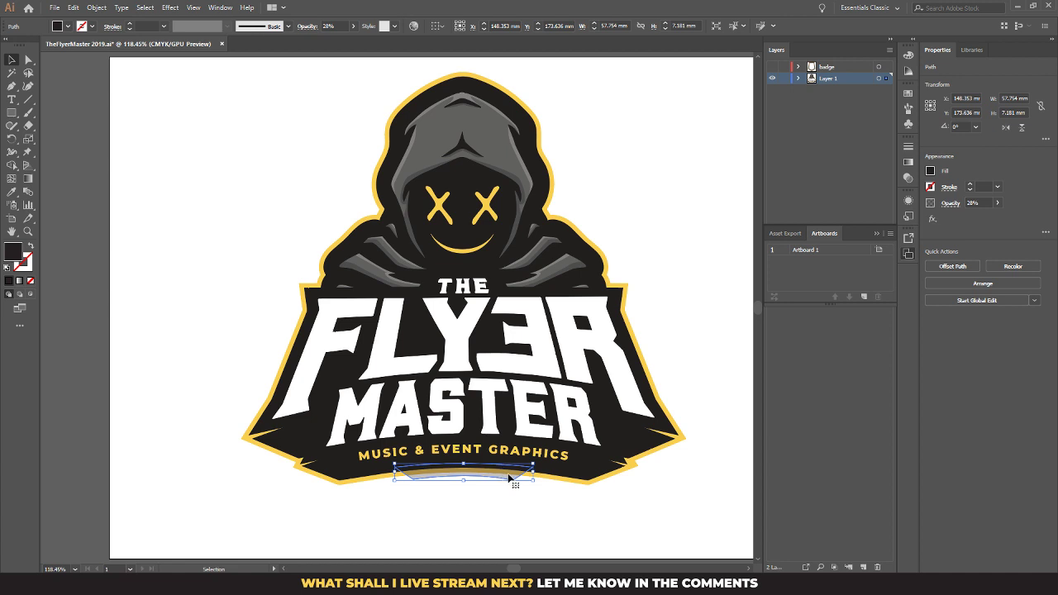
{"action": "key", "text": "a"}
{"action": "key", "text": "v"}
{"action": "key", "text": "ctrl+shift+a"}
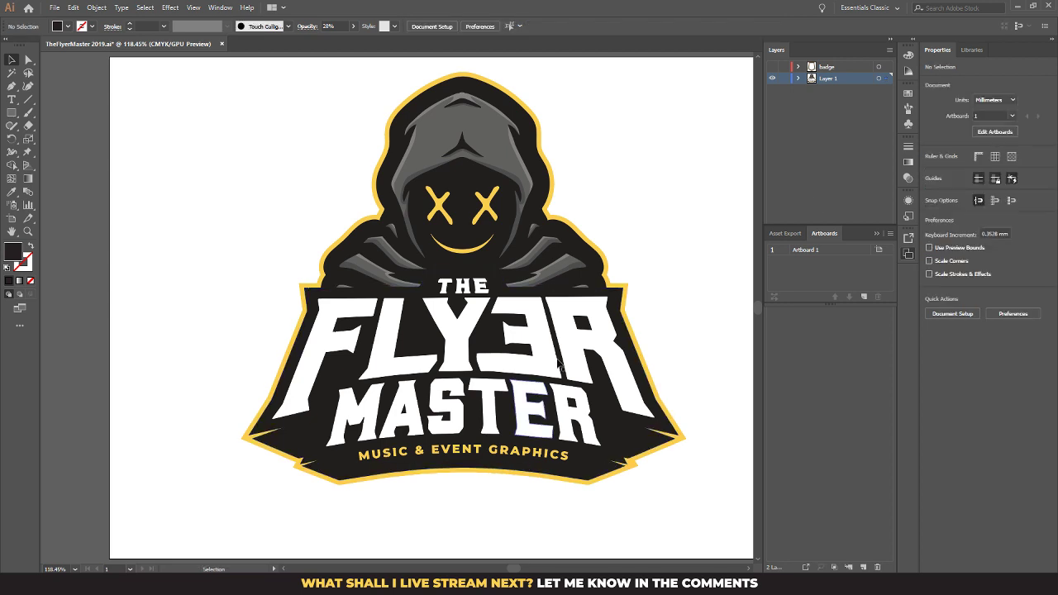
Paste the shadow shape in place on a new hidden layer named "badge shadow" above Layer 1
{"action": "left_click", "coordinate": [863, 568]}
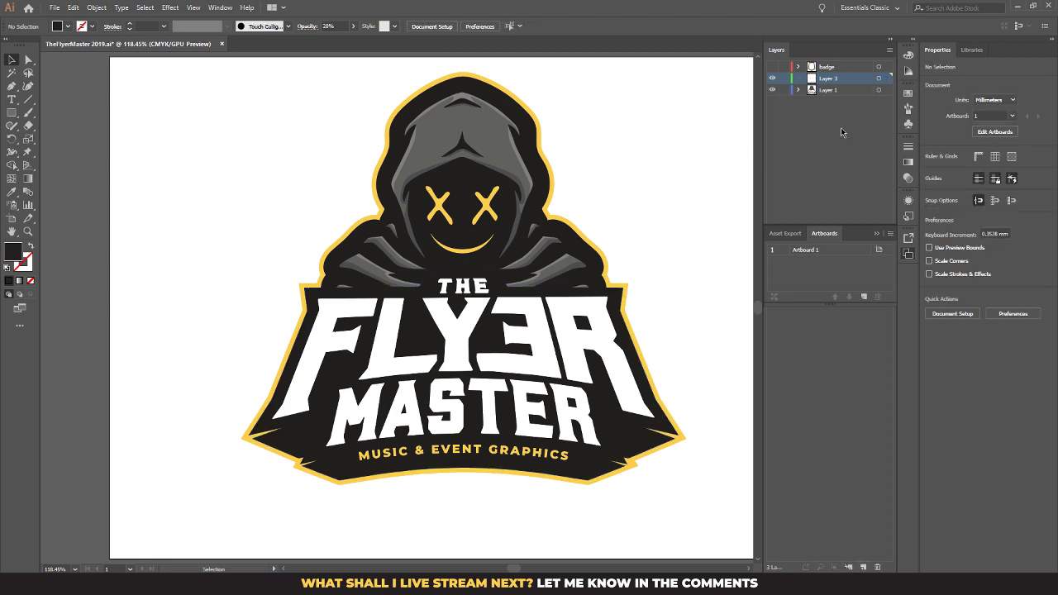
{"action": "key", "text": "ctrl+f"}
{"action": "double_click", "coordinate": [830, 77]}
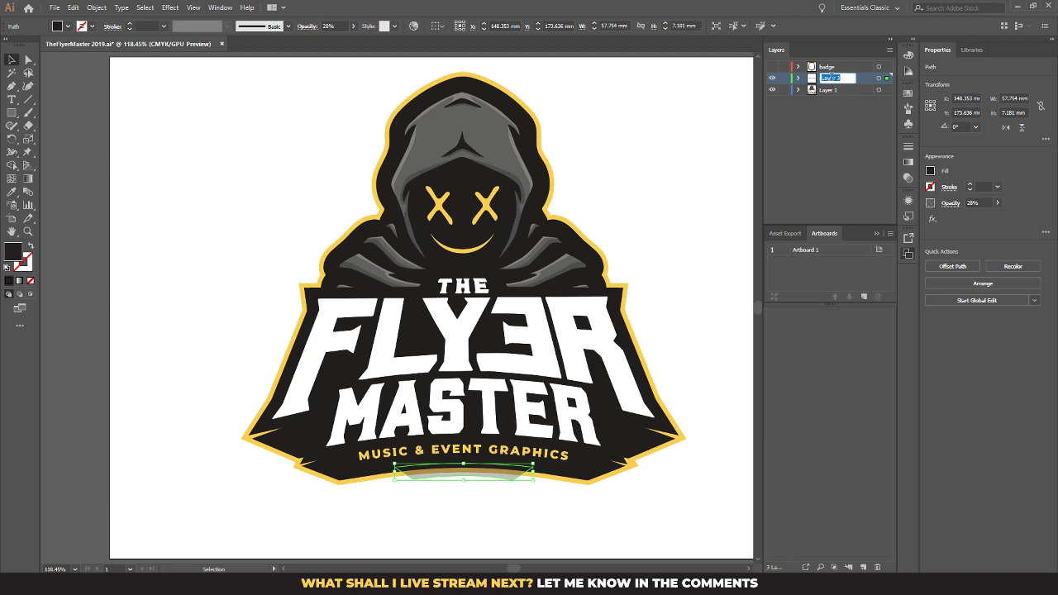
{"action": "type", "text": "s"}
{"action": "type", "text": "adge shadow"}
{"action": "key", "text": "Return"}
{"action": "left_click", "coordinate": [773, 78]}
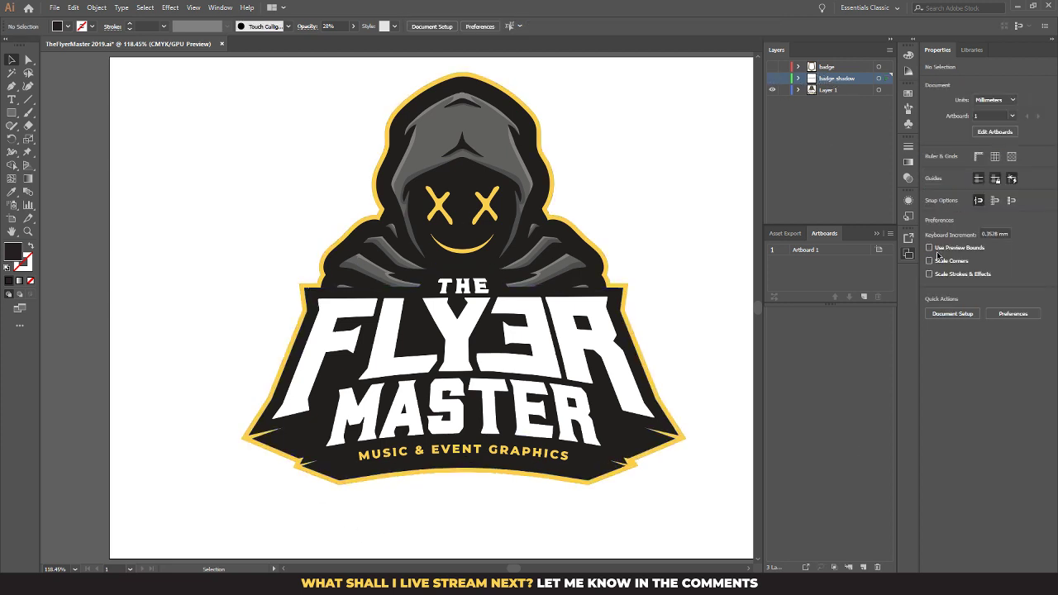
Cut the yellow outline shape surrounding the whole logo from Layer 1, keeping the badge layer hidden
{"action": "left_click", "coordinate": [322, 263]}
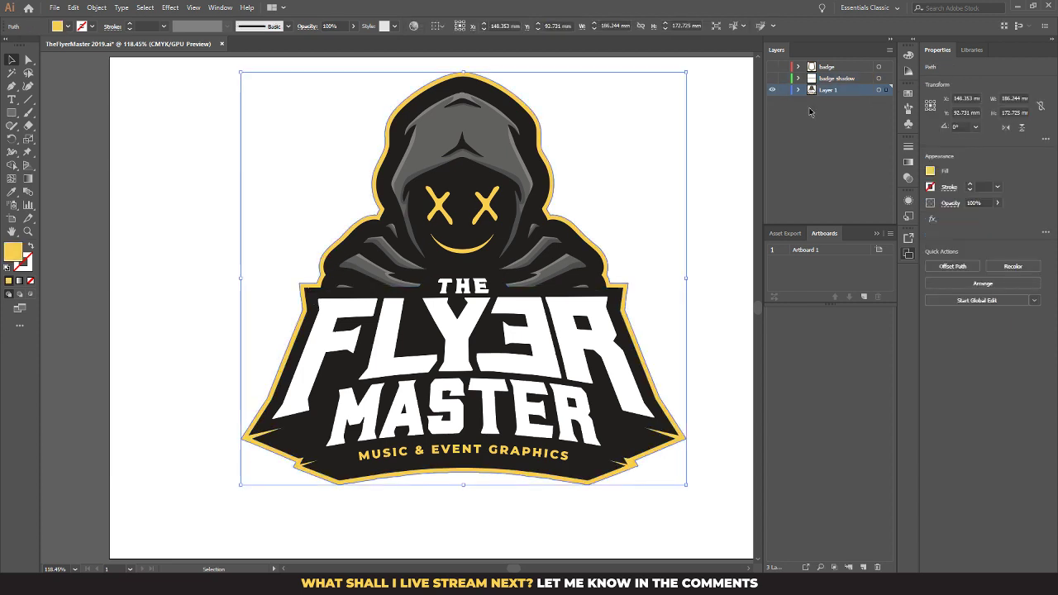
{"action": "left_click", "coordinate": [771, 67]}
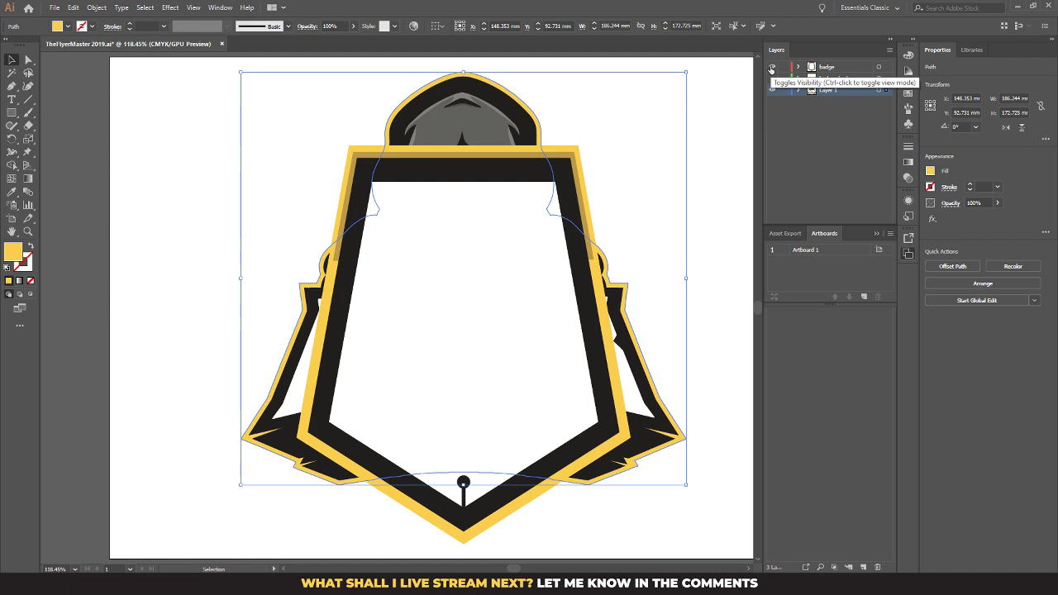
{"action": "left_click", "coordinate": [772, 67]}
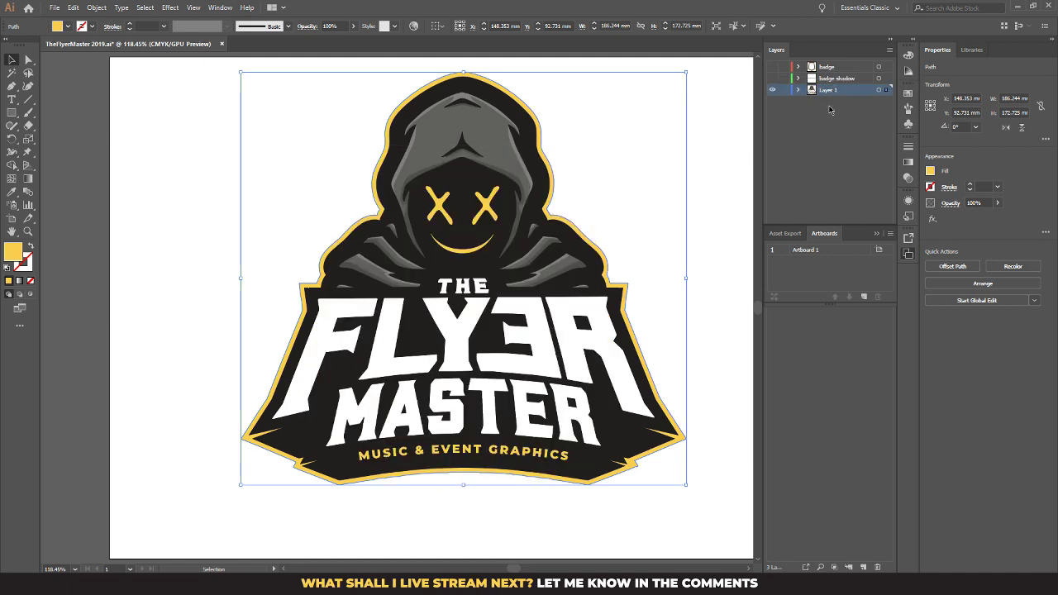
{"action": "key", "text": "Delete"}
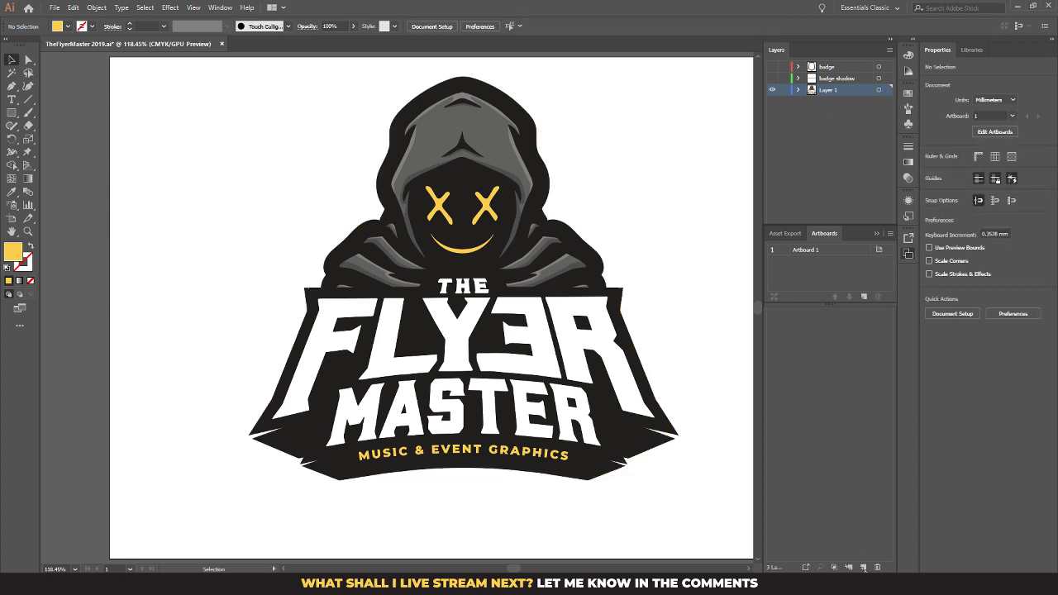
Create a new layer beneath Layer 1 and name it "yellow border"
{"action": "left_click", "coordinate": [863, 567]}
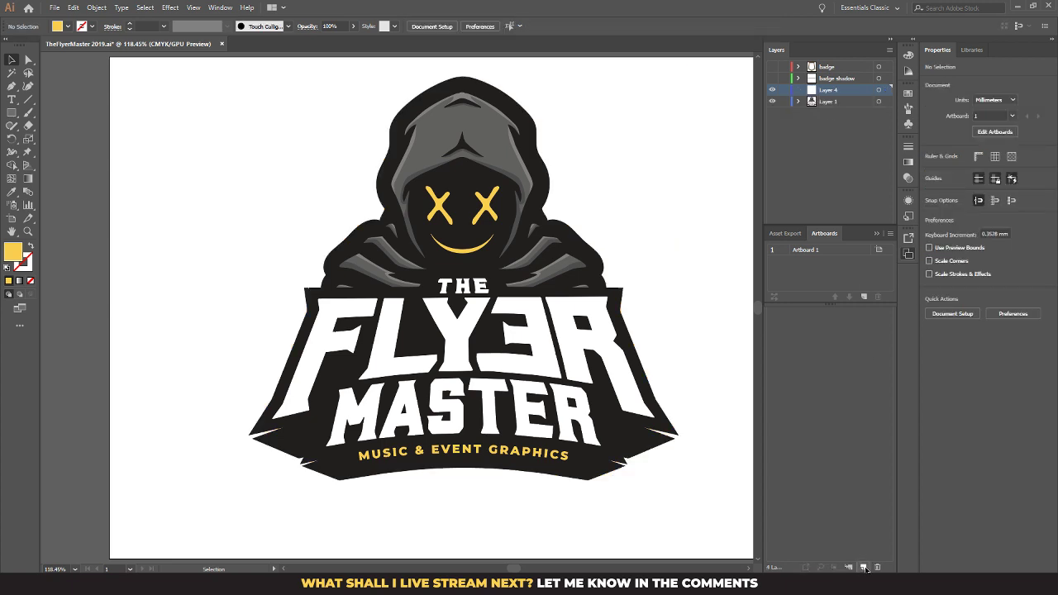
{"action": "left_click_drag", "start_coordinate": [835, 102], "coordinate": [835, 84]}
{"action": "double_click", "coordinate": [831, 101]}
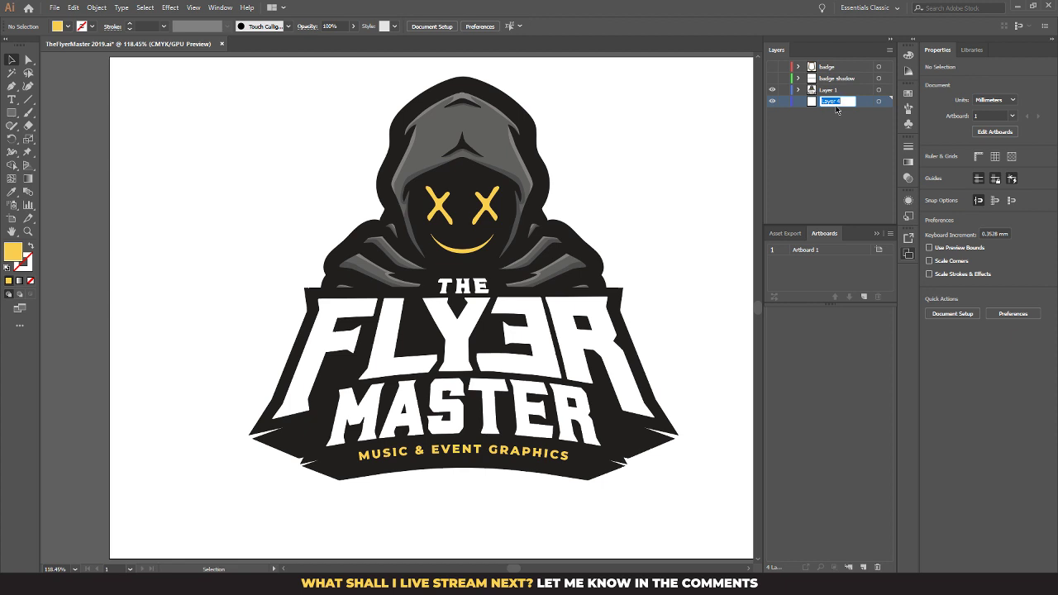
{"action": "left_click", "coordinate": [799, 120]}
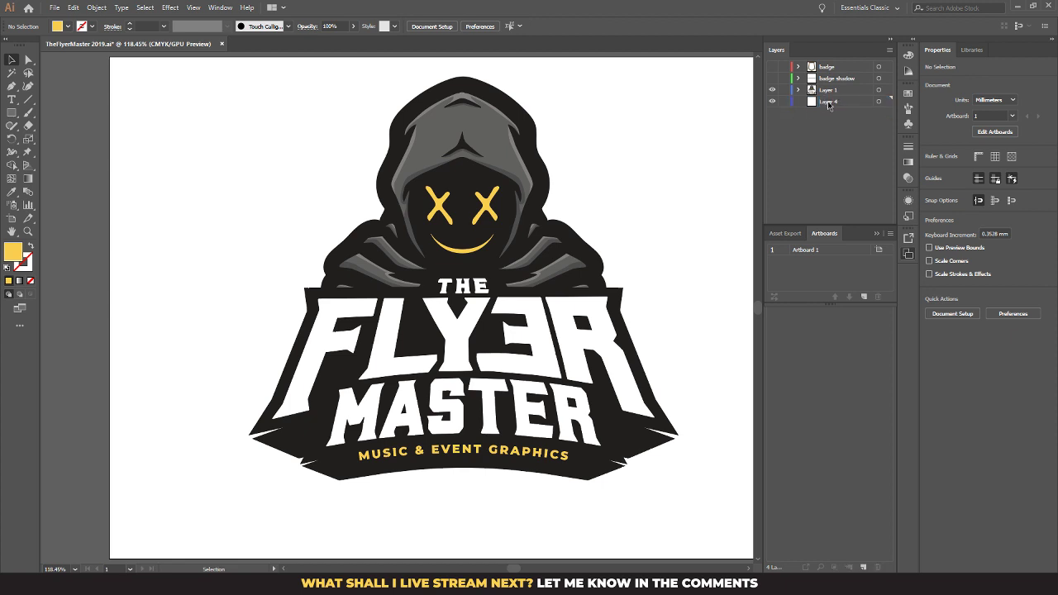
{"action": "double_click", "coordinate": [830, 101]}
{"action": "type", "text": "B"}
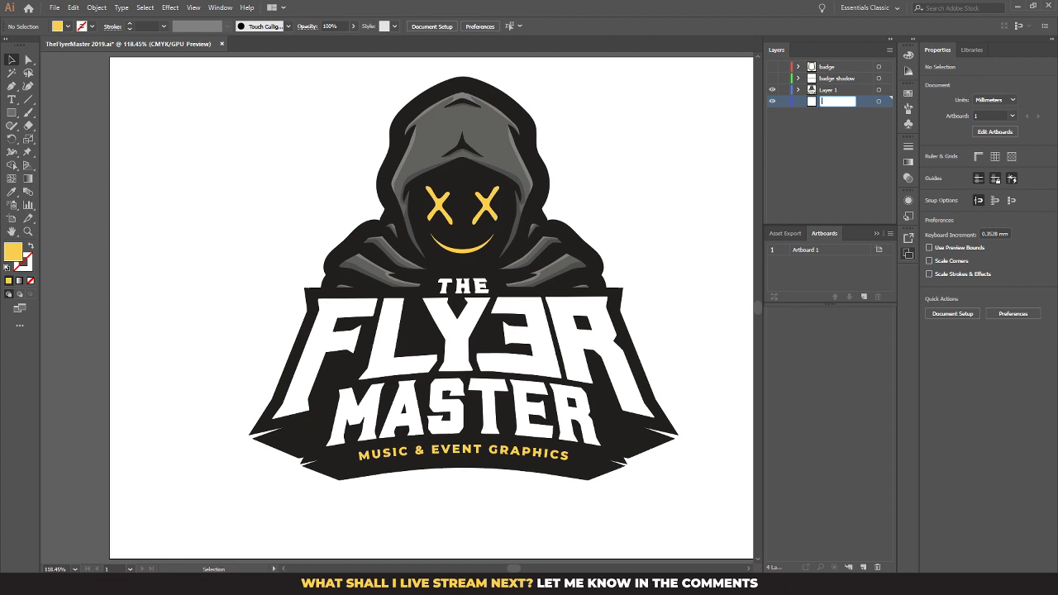
{"action": "type", "text": "ellow b"}
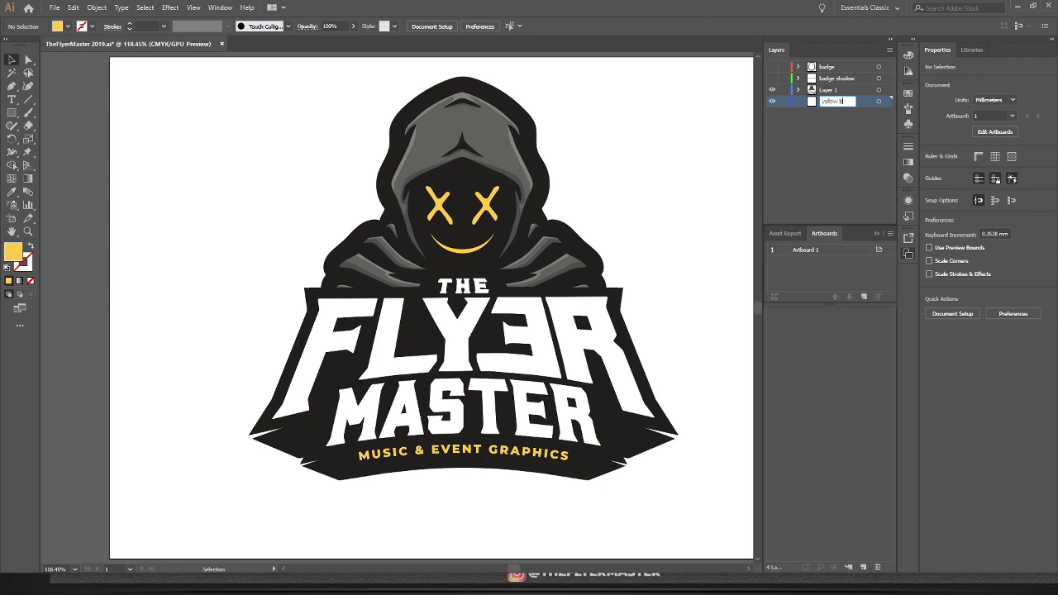
{"action": "type", "text": "order"}
{"action": "key", "text": "Return"}
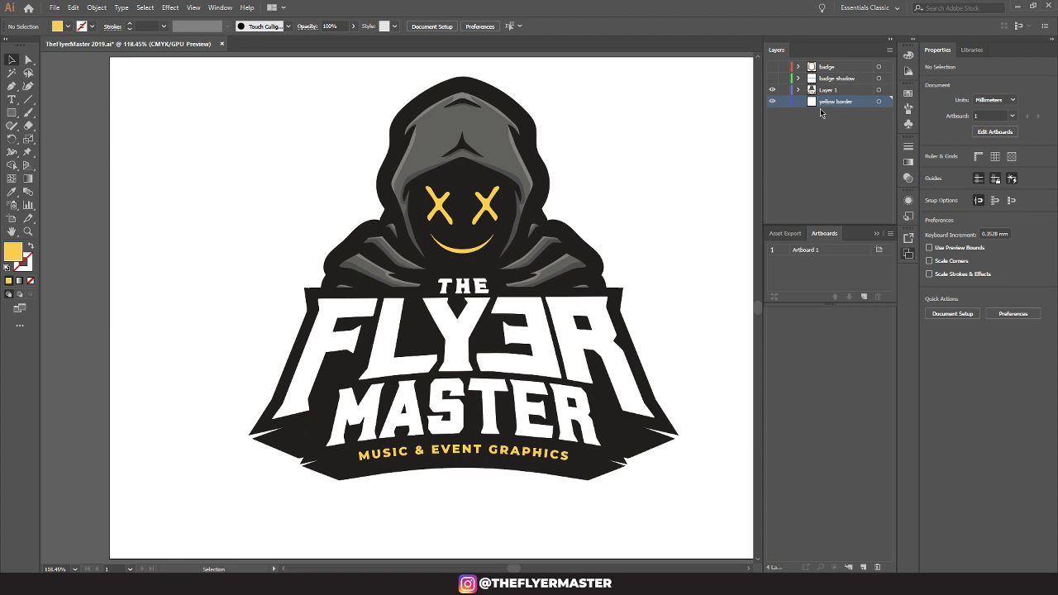
Paste the yellow outline in place on the "yellow border" layer and hide that layer
{"action": "key", "text": "ctrl+f"}
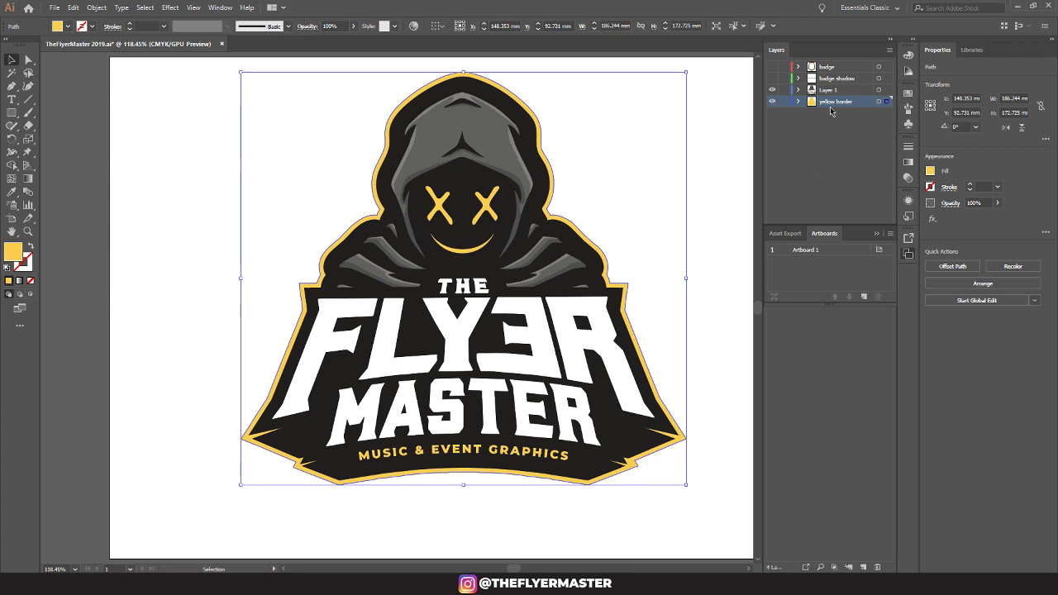
{"action": "left_click", "coordinate": [774, 104]}
{"action": "left_click", "coordinate": [774, 104]}
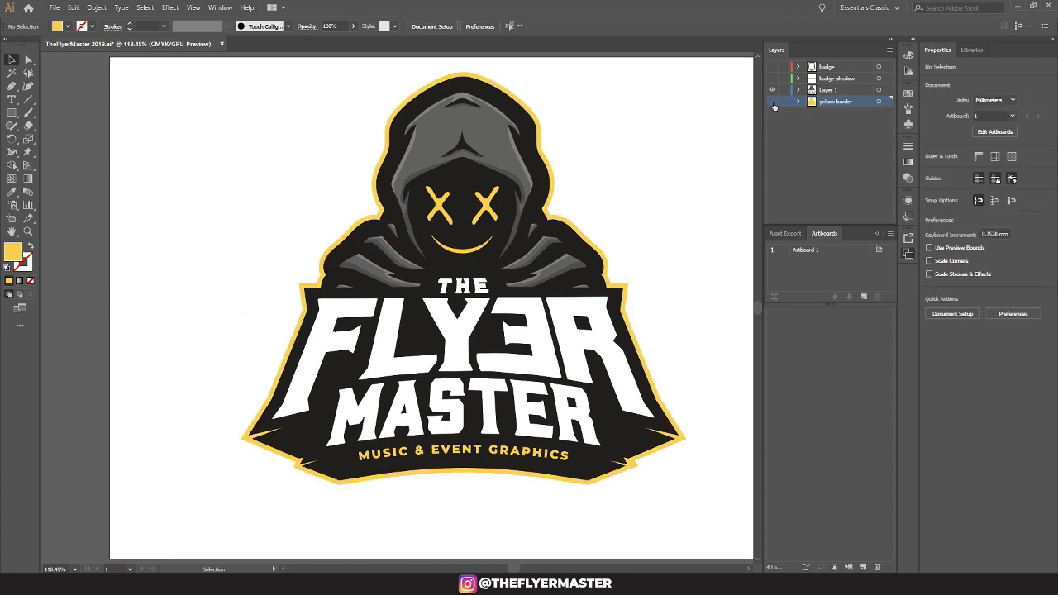
{"action": "left_click", "coordinate": [774, 102]}
{"action": "left_click", "coordinate": [774, 102]}
{"action": "left_click", "coordinate": [772, 101]}
{"action": "left_click", "coordinate": [773, 102]}
{"action": "left_click", "coordinate": [772, 101]}
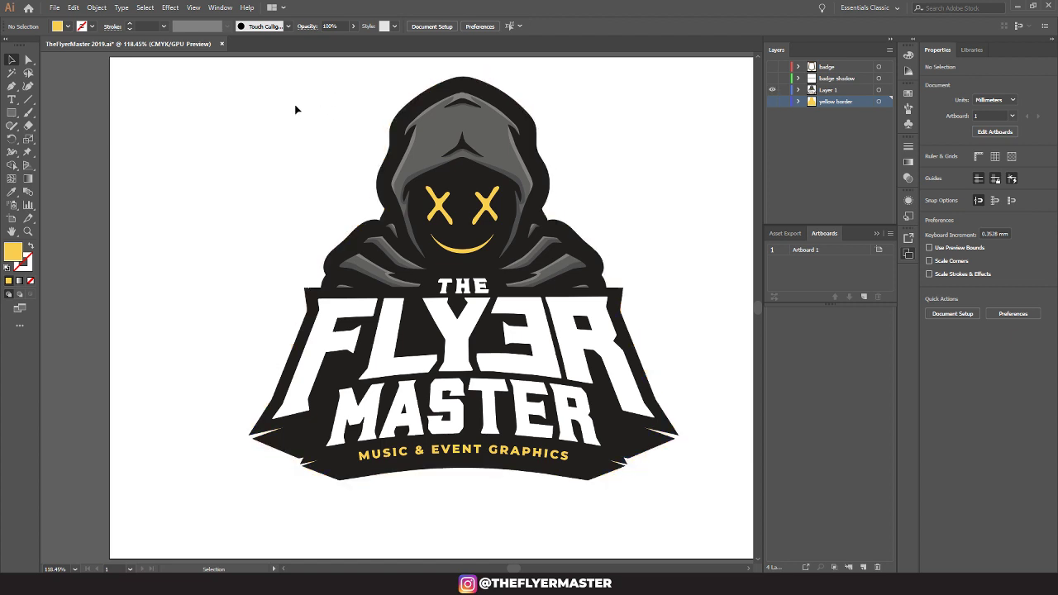
{"action": "left_click", "coordinate": [405, 106]}
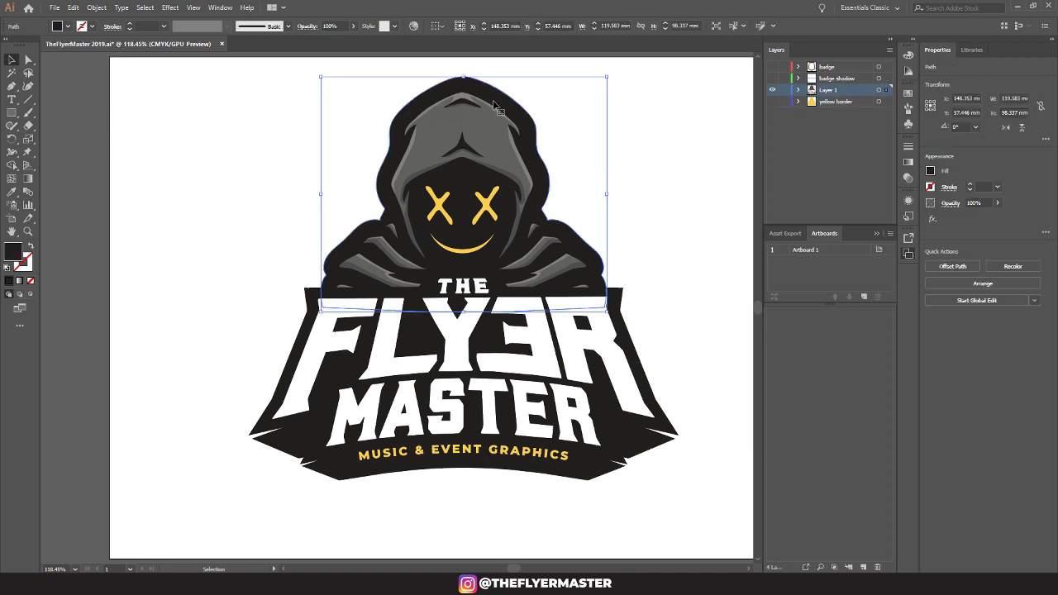
{"action": "key", "text": "Delete"}
{"action": "key", "text": "ctrl+z"}
{"action": "left_click", "coordinate": [253, 176]}
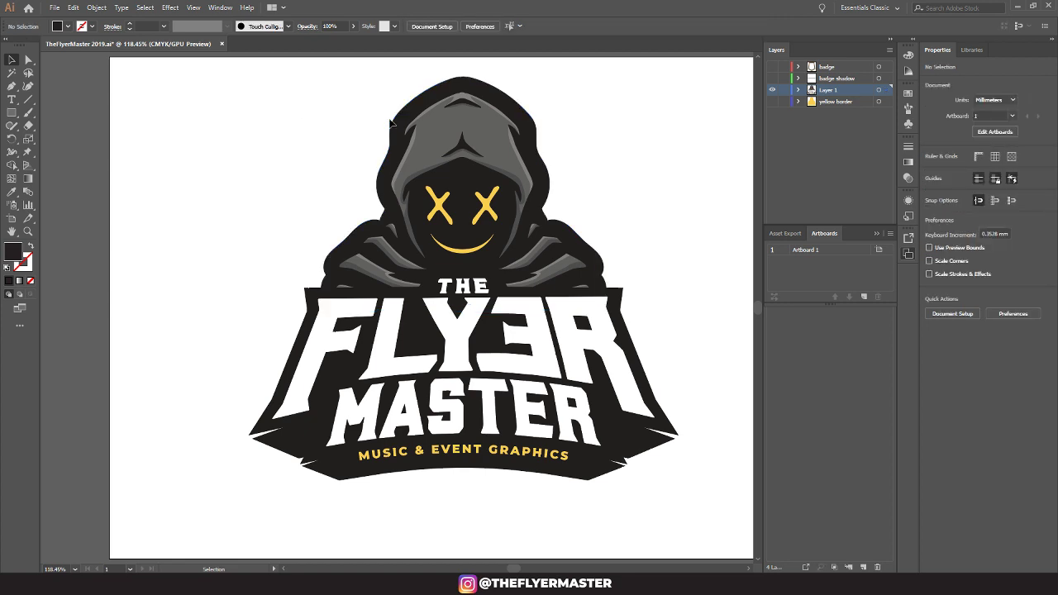
Select the hooded figure with the "THE" lettering, without the banner, eyes and smile, group it and cut it from Layer 1
{"action": "left_click_drag", "start_coordinate": [294, 87], "coordinate": [639, 285]}
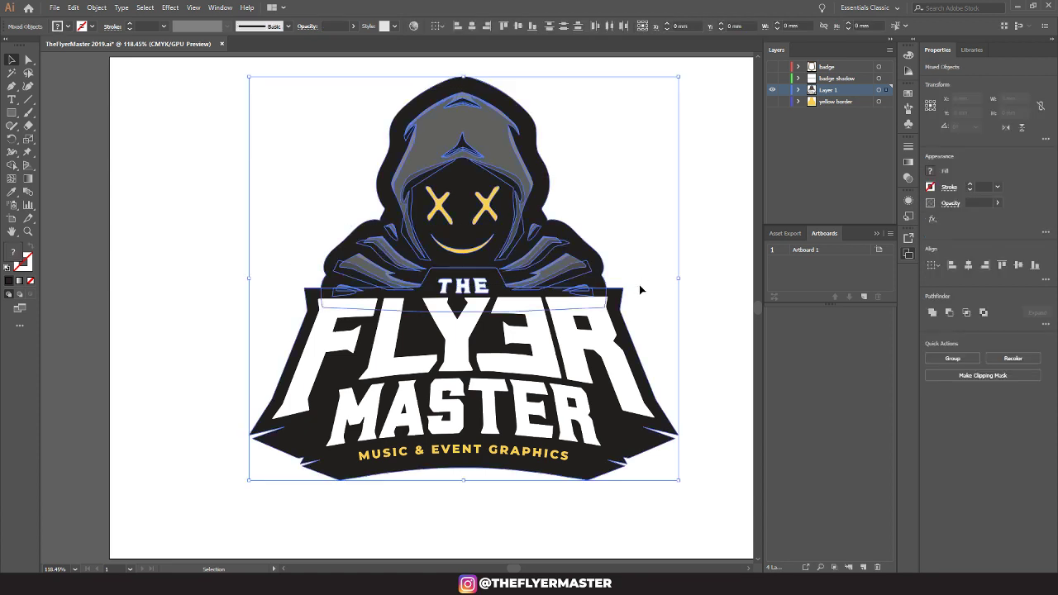
{"action": "left_click", "coordinate": [630, 350], "text": "shift"}
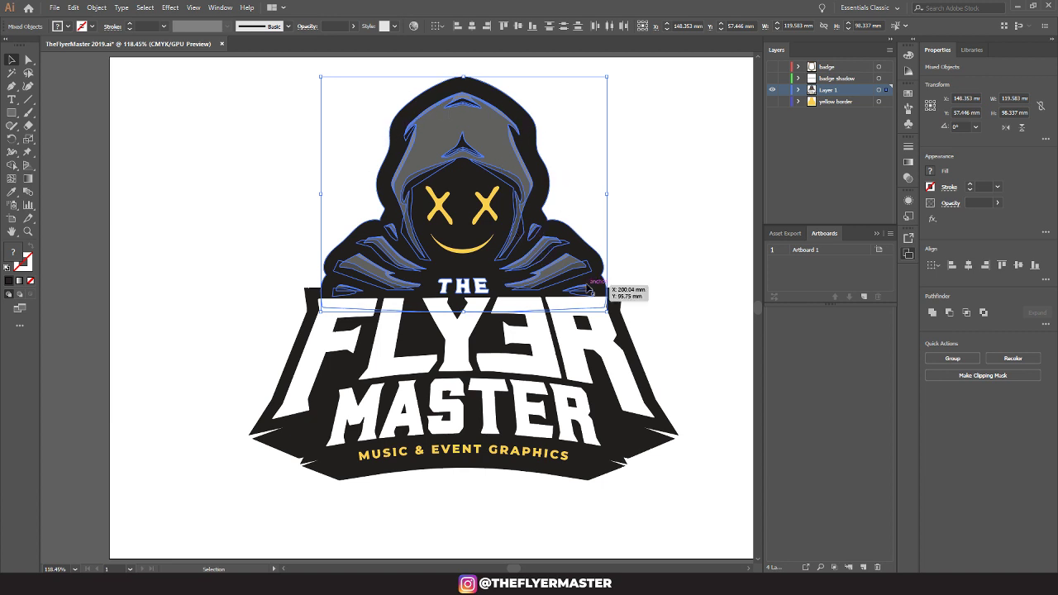
{"action": "key", "text": "a"}
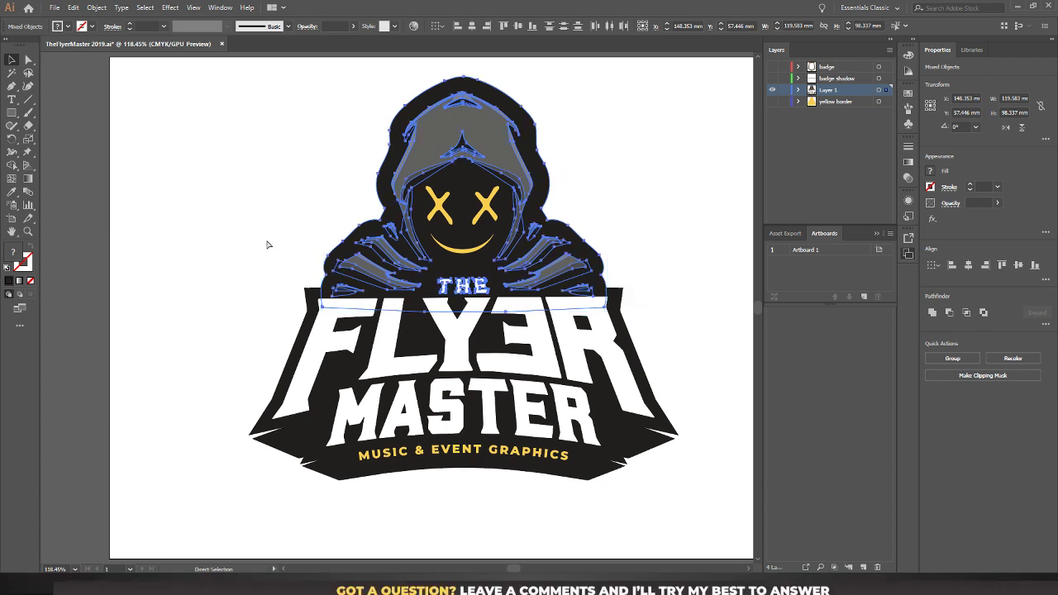
{"action": "key", "text": "v"}
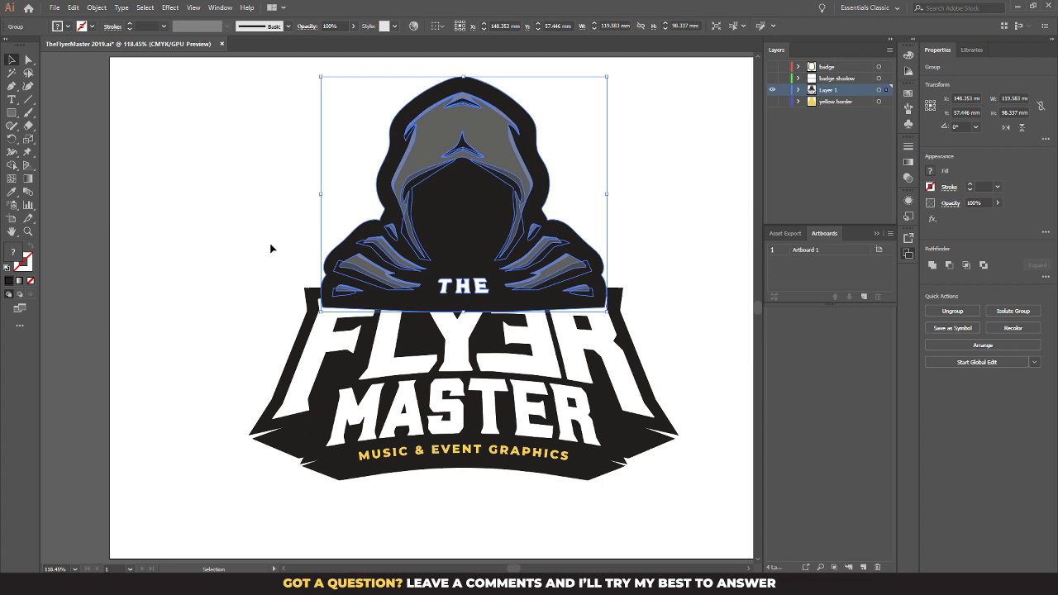
{"action": "key", "text": "a"}
{"action": "key", "text": "Delete"}
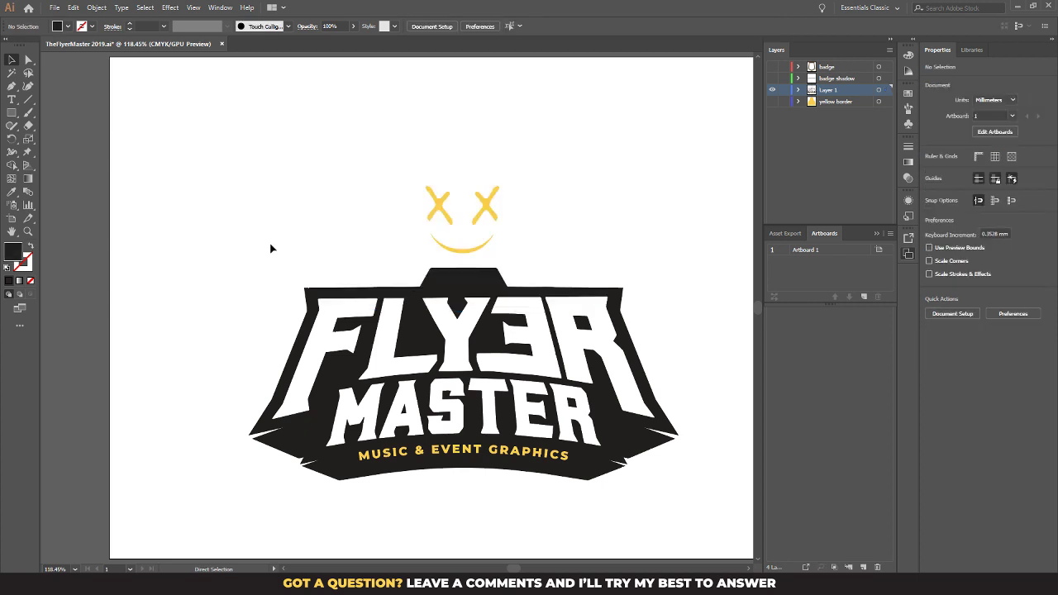
Paste the hooded figure in place on a new layer above Layer 1, name the layer "hood" and hide it
{"action": "left_click", "coordinate": [863, 568]}
{"action": "key", "text": "ctrl+f"}
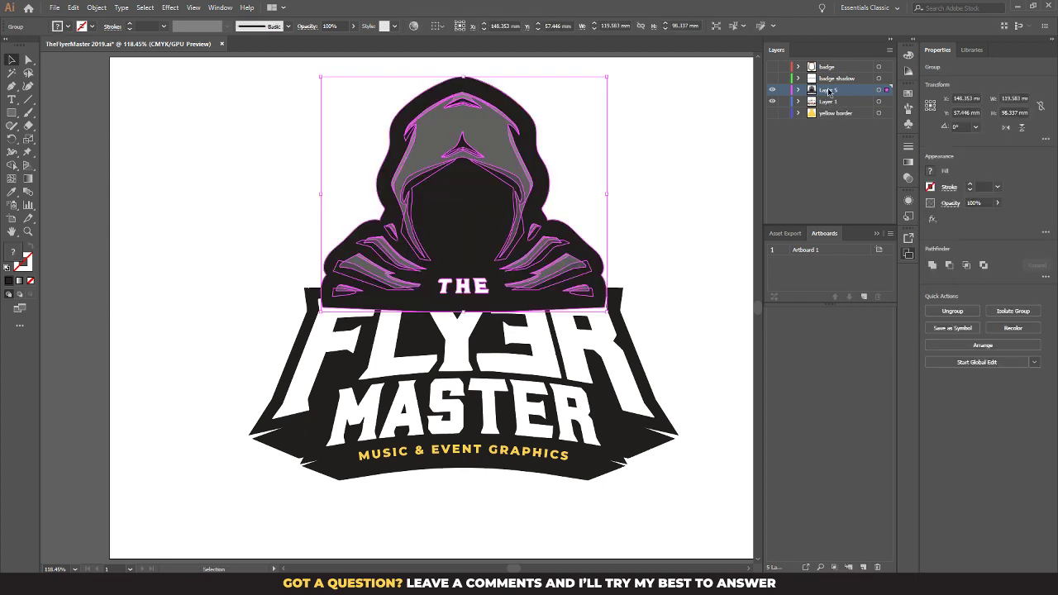
{"action": "double_click", "coordinate": [827, 90]}
{"action": "type", "text": "hood"}
{"action": "key", "text": "Return"}
{"action": "left_click", "coordinate": [772, 91]}
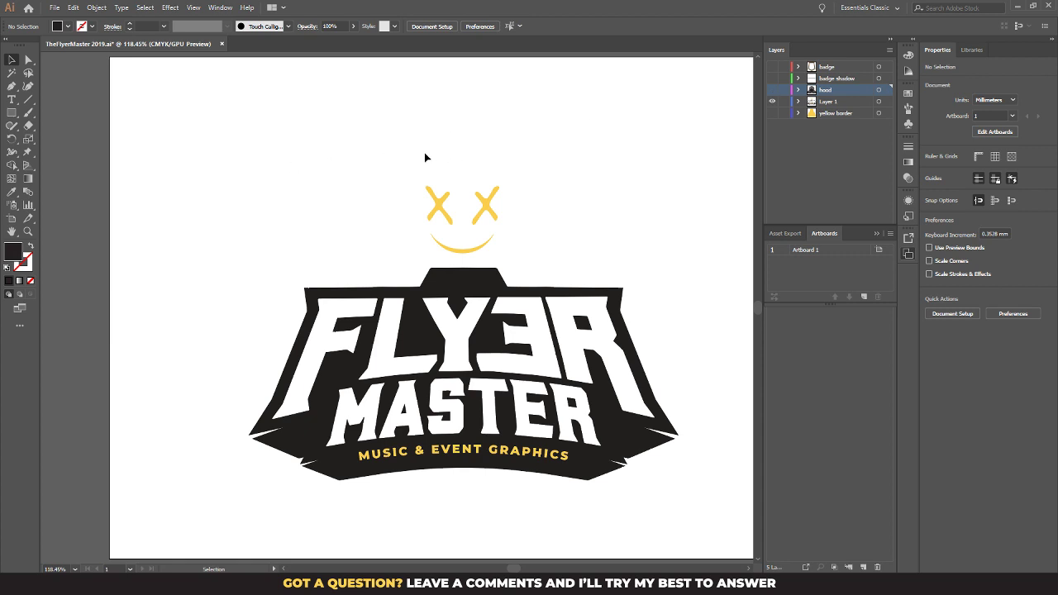
Move the left X-shaped eye from Layer 1 in place onto a new layer named "left eye"
{"action": "left_click", "coordinate": [437, 214]}
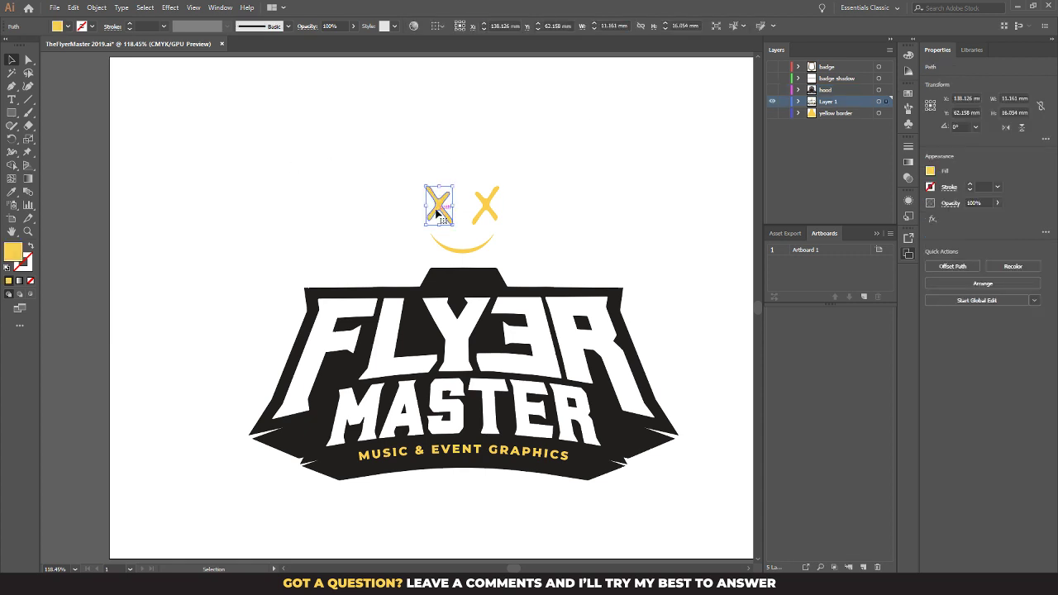
{"action": "key", "text": "a"}
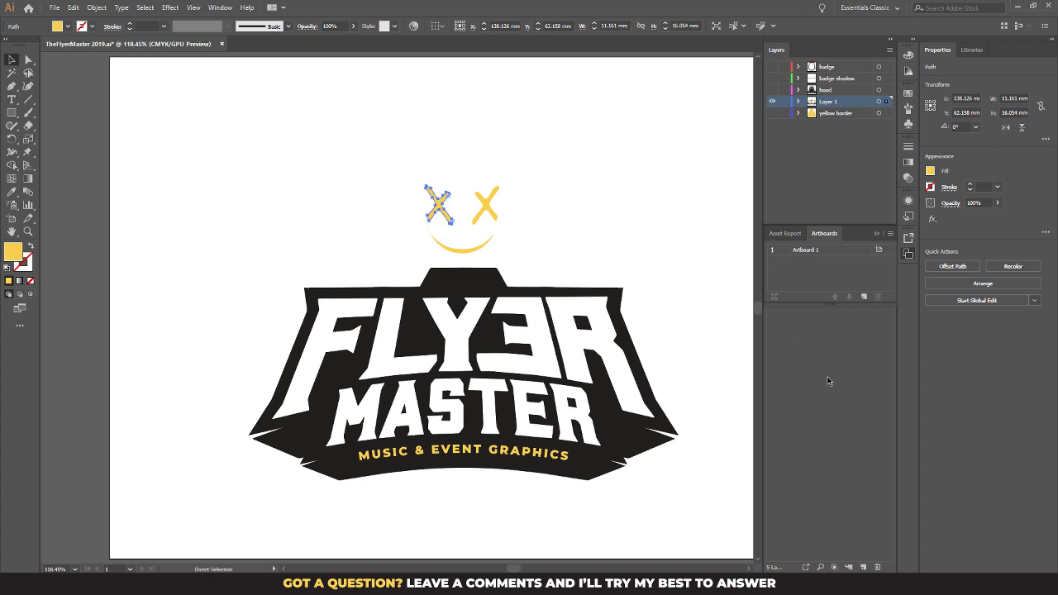
{"action": "key", "text": "Delete"}
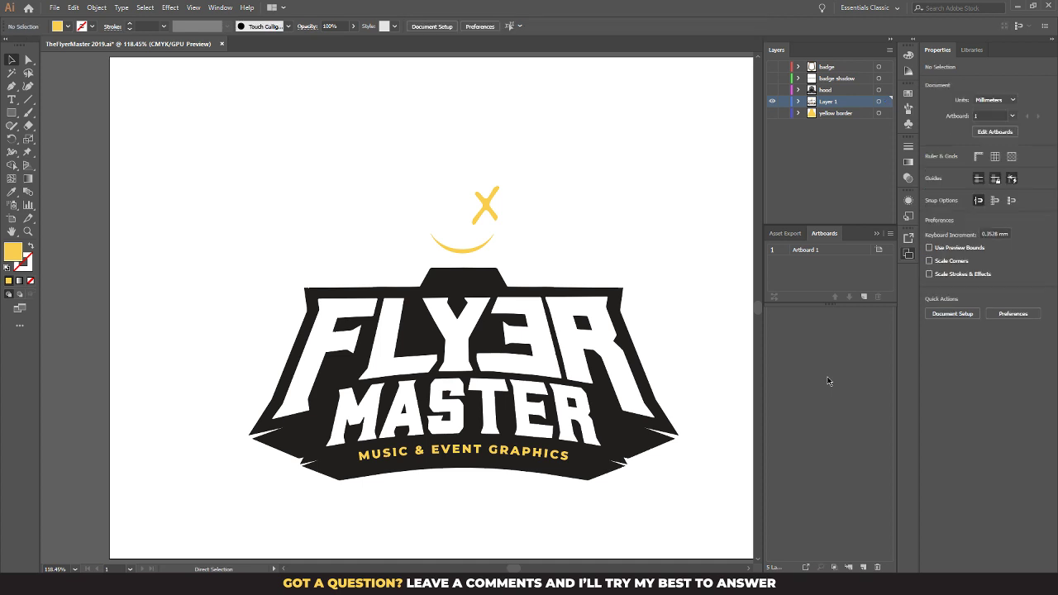
{"action": "left_click", "coordinate": [862, 567]}
{"action": "key", "text": "ctrl+f"}
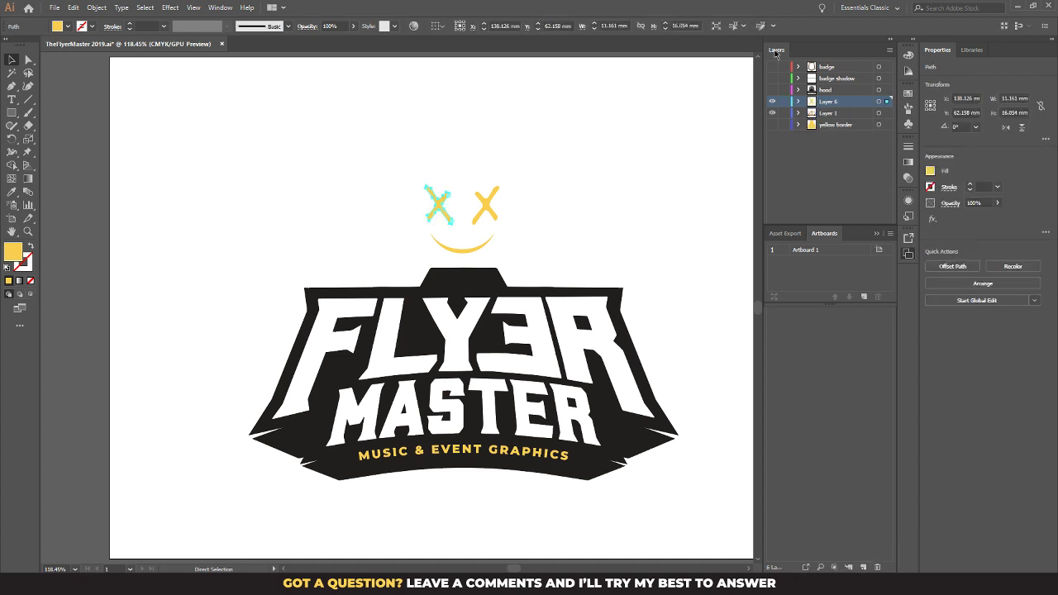
{"action": "double_click", "coordinate": [829, 102]}
{"action": "type", "text": "ic"}
{"action": "left_click", "coordinate": [853, 137]}
Move the right X-shaped eye from Layer 1 in place onto a new layer named "right eye"
{"action": "left_click", "coordinate": [490, 213]}
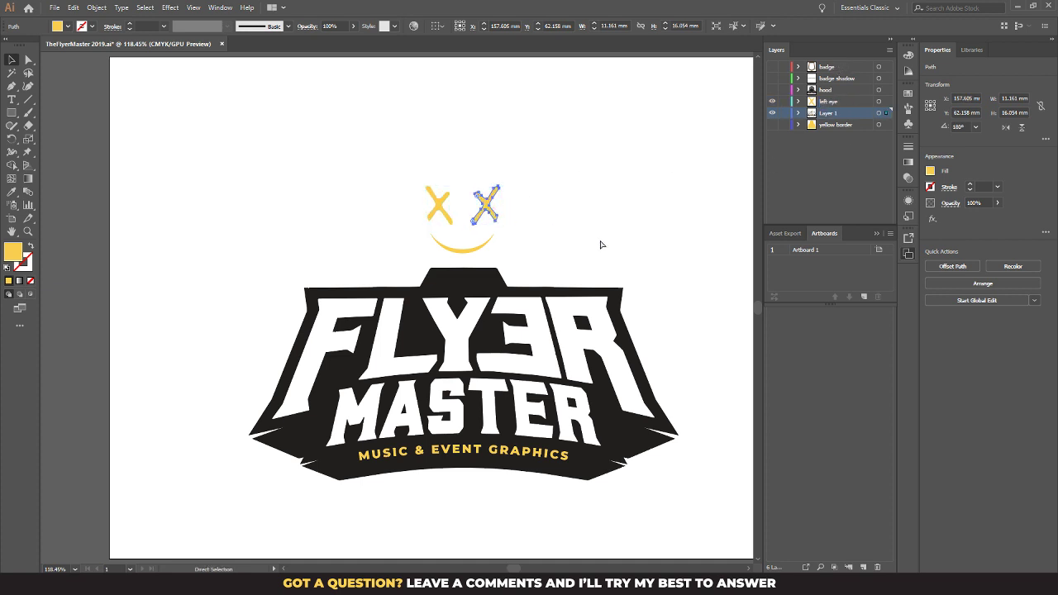
{"action": "key", "text": "ctrl+x"}
{"action": "left_click", "coordinate": [863, 567]}
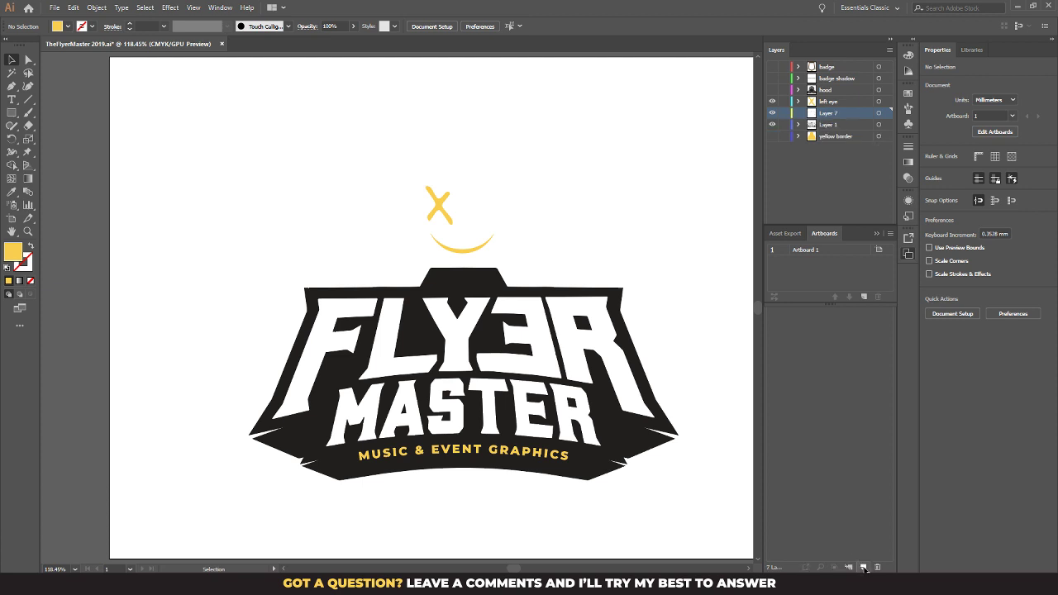
{"action": "key", "text": "ctrl+f"}
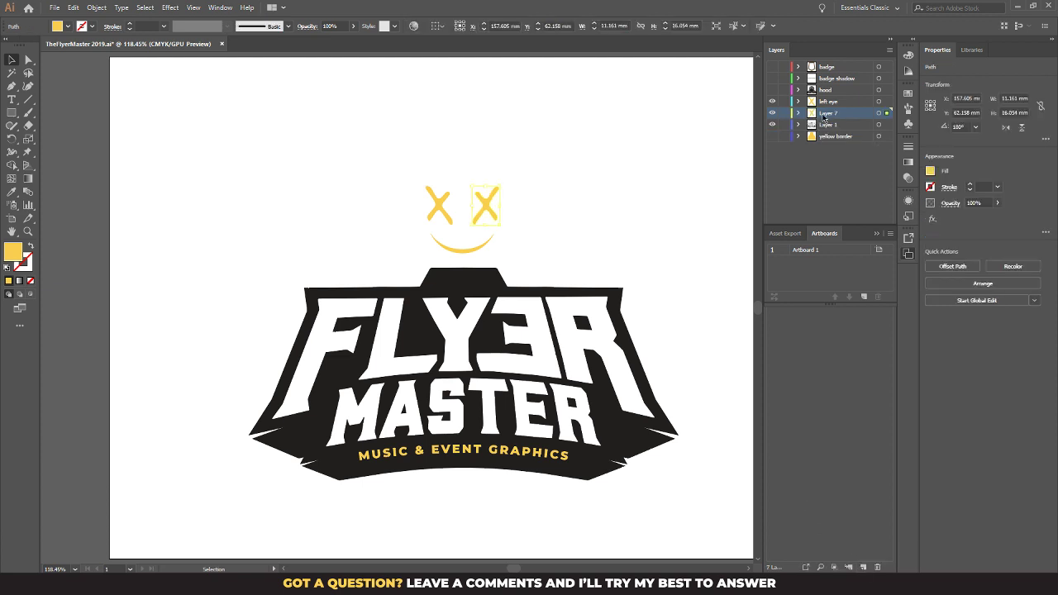
{"action": "double_click", "coordinate": [823, 115]}
{"action": "type", "text": "right eye"}
{"action": "key", "text": "Return"}
Move the yellow smile from Layer 1 in place onto a new layer named "smile"
{"action": "left_click", "coordinate": [461, 252]}
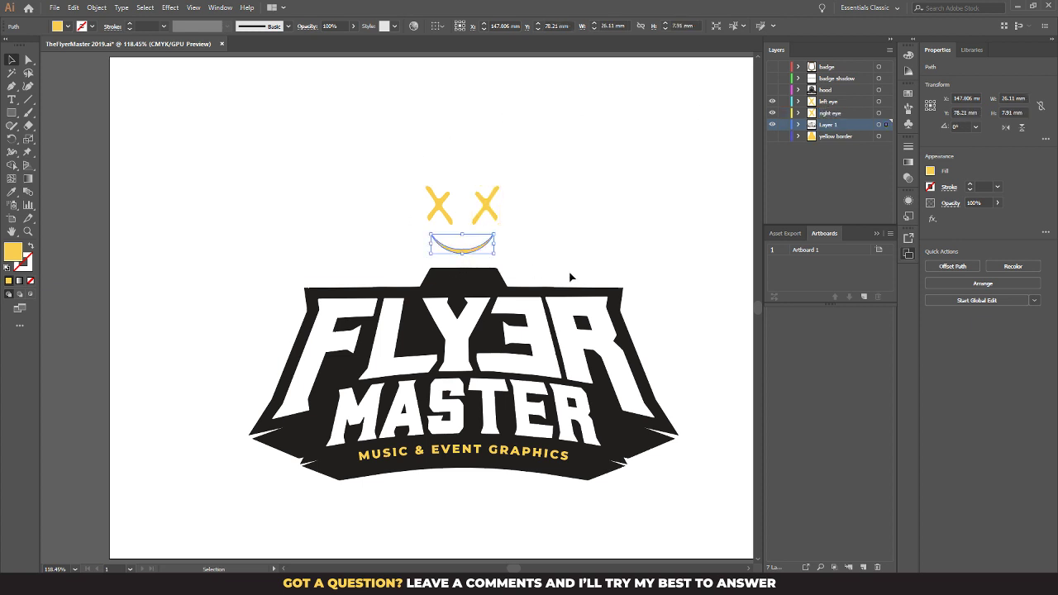
{"action": "key", "text": "a"}
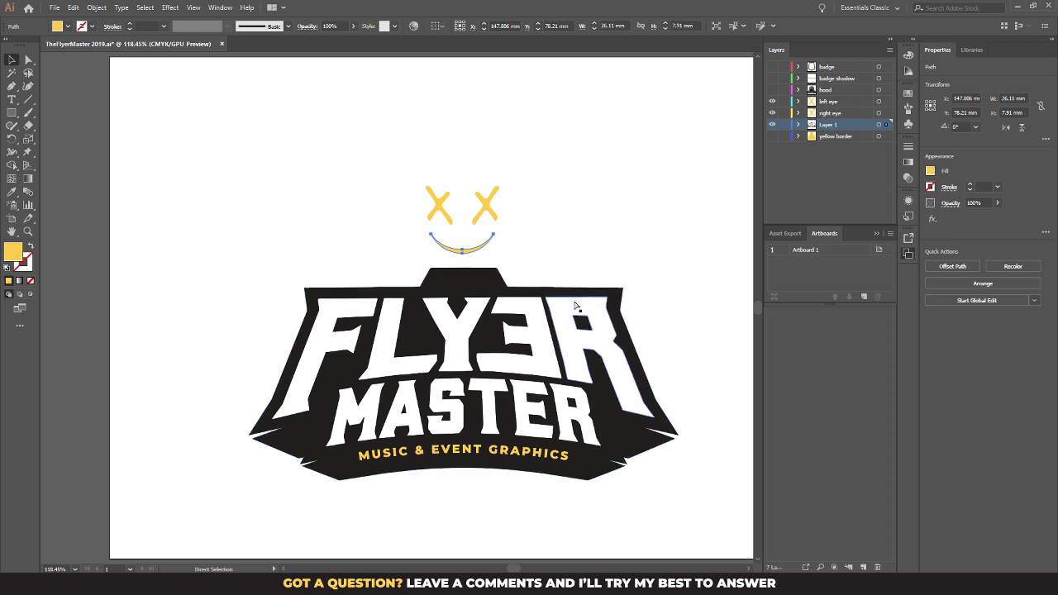
{"action": "key", "text": "Delete"}
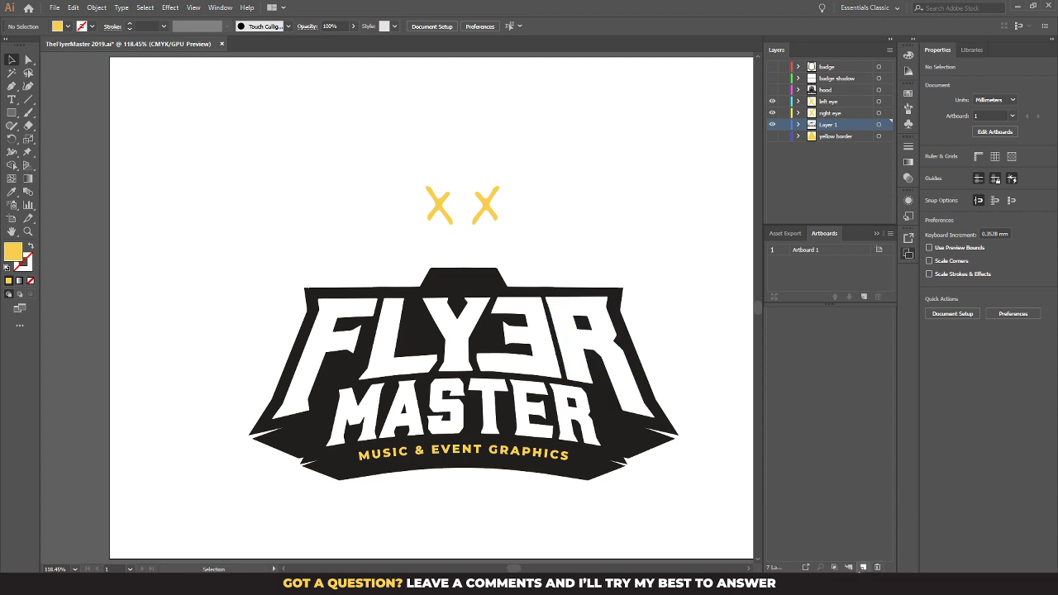
{"action": "left_click", "coordinate": [862, 568]}
{"action": "key", "text": "ctrl+f"}
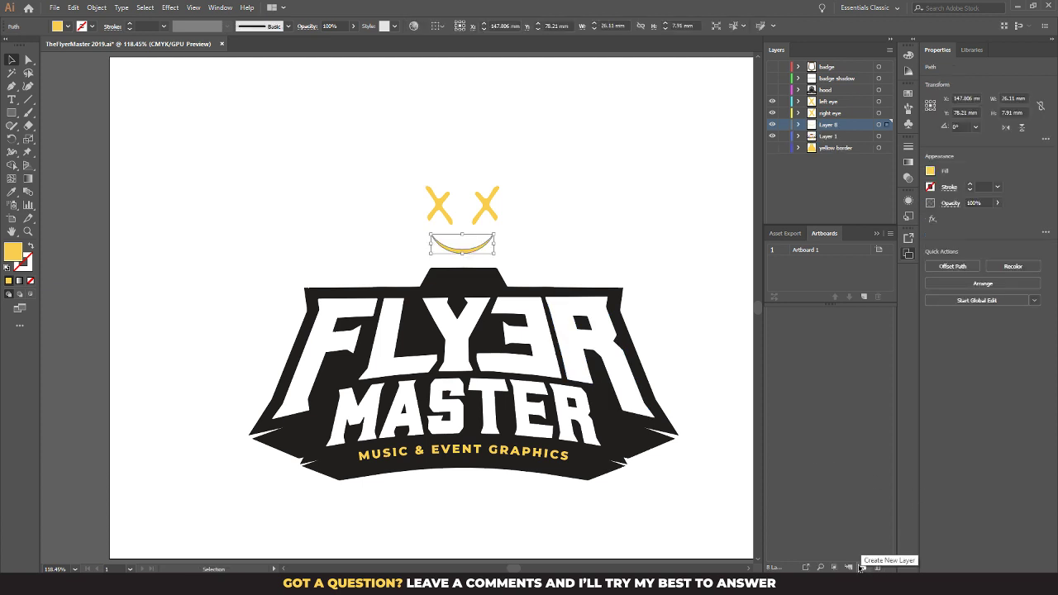
{"action": "double_click", "coordinate": [832, 126]}
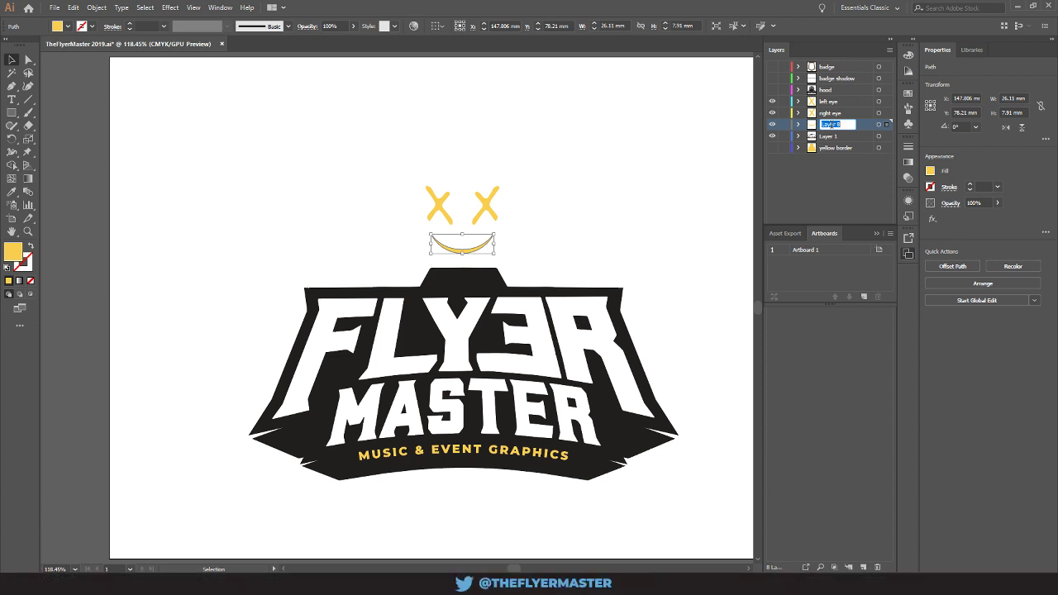
{"action": "type", "text": "smile"}
{"action": "key", "text": "Return"}
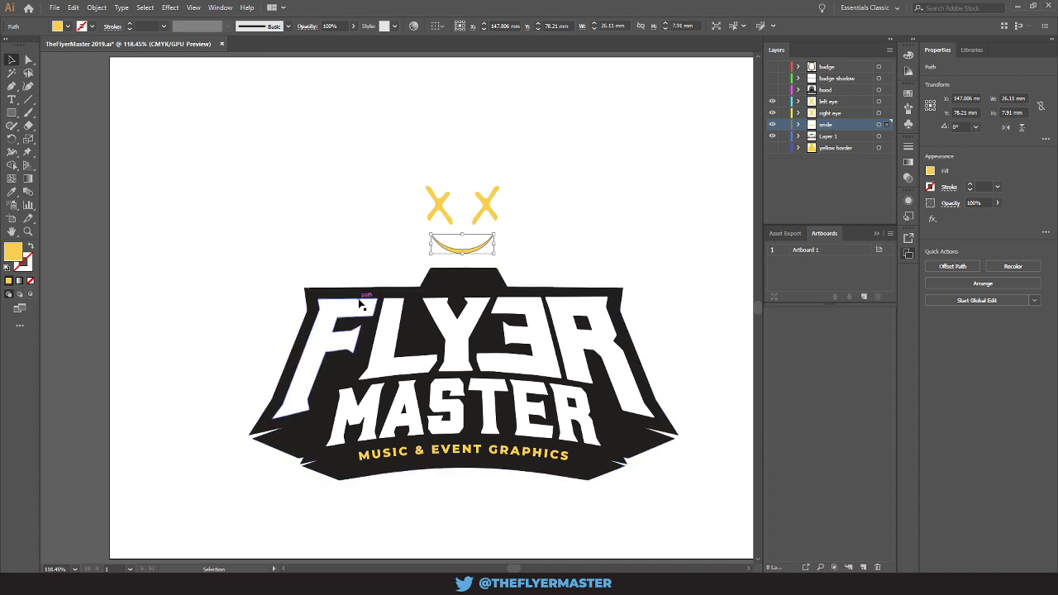
Examine the tagline, banner and lettering left on Layer 1 and the contents of the badge and badge shadow layers
{"action": "left_click", "coordinate": [470, 451]}
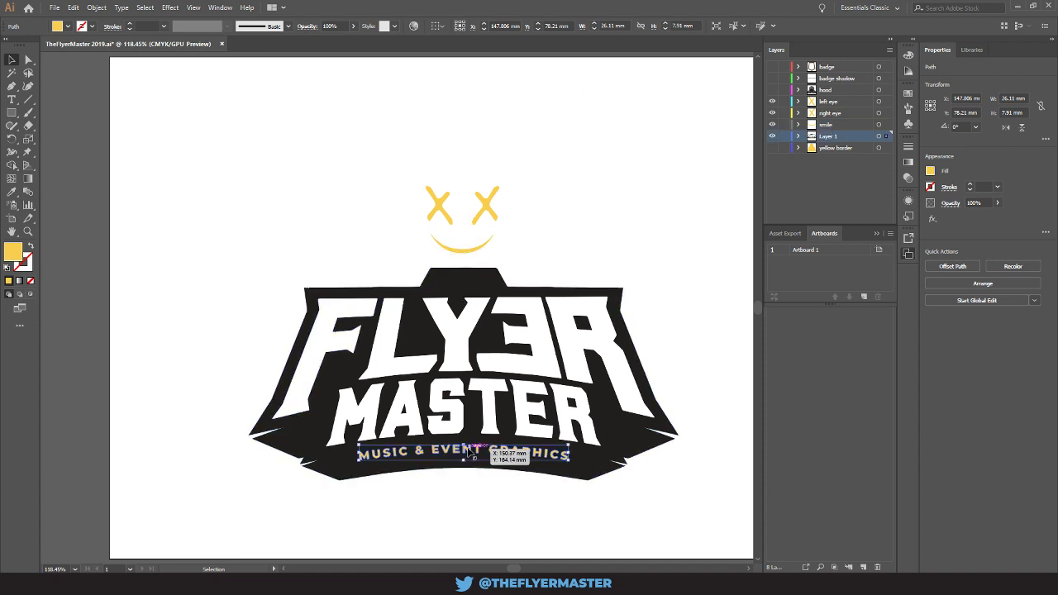
{"action": "left_click", "coordinate": [429, 281]}
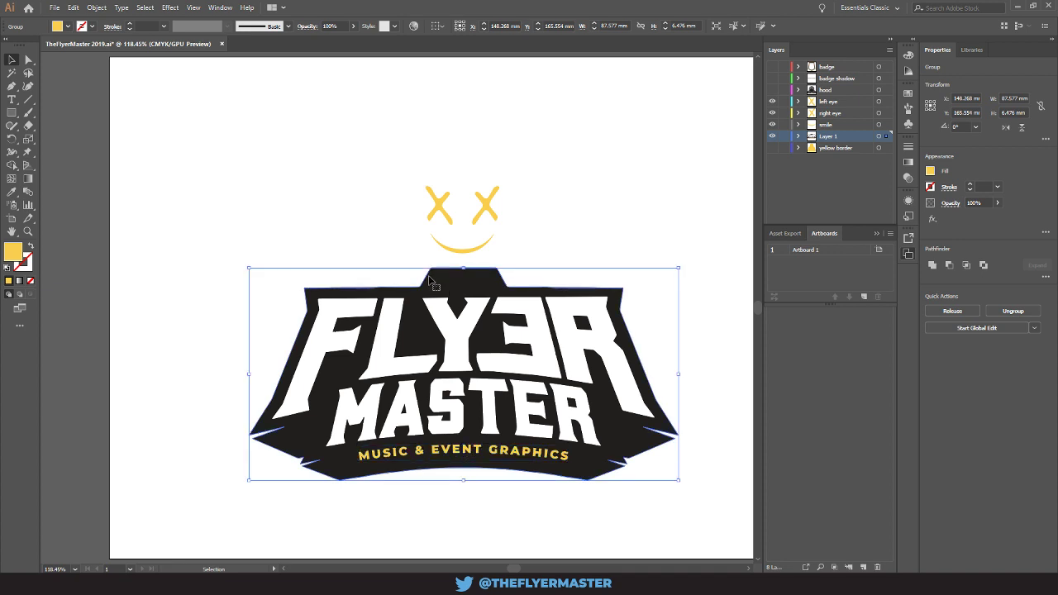
{"action": "left_click", "coordinate": [494, 453], "text": "shift"}
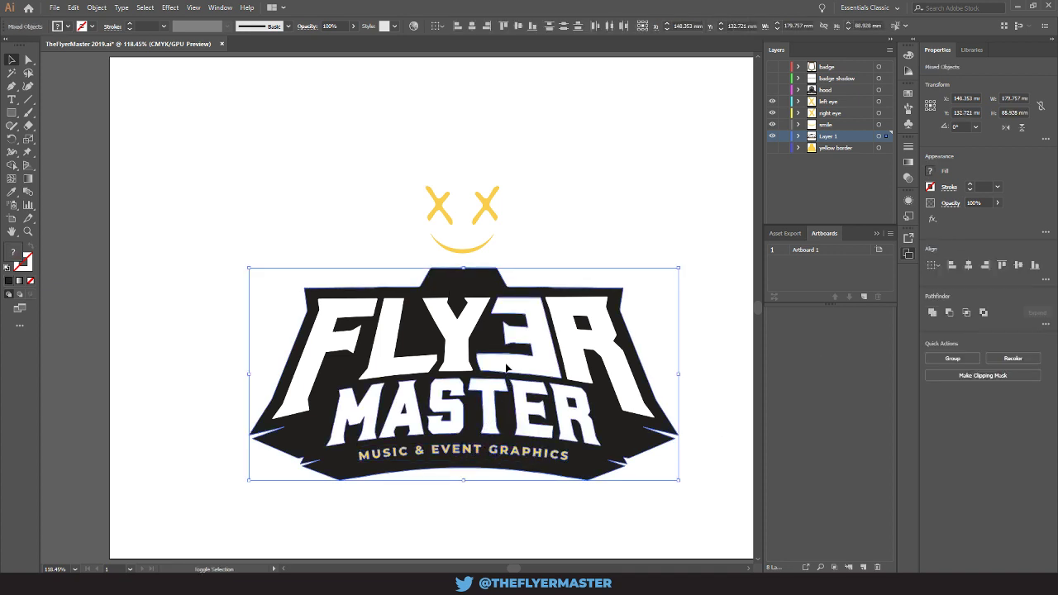
{"action": "key", "text": "a"}
{"action": "left_click_drag", "start_coordinate": [395, 261], "coordinate": [558, 291]}
{"action": "left_click", "coordinate": [716, 157]}
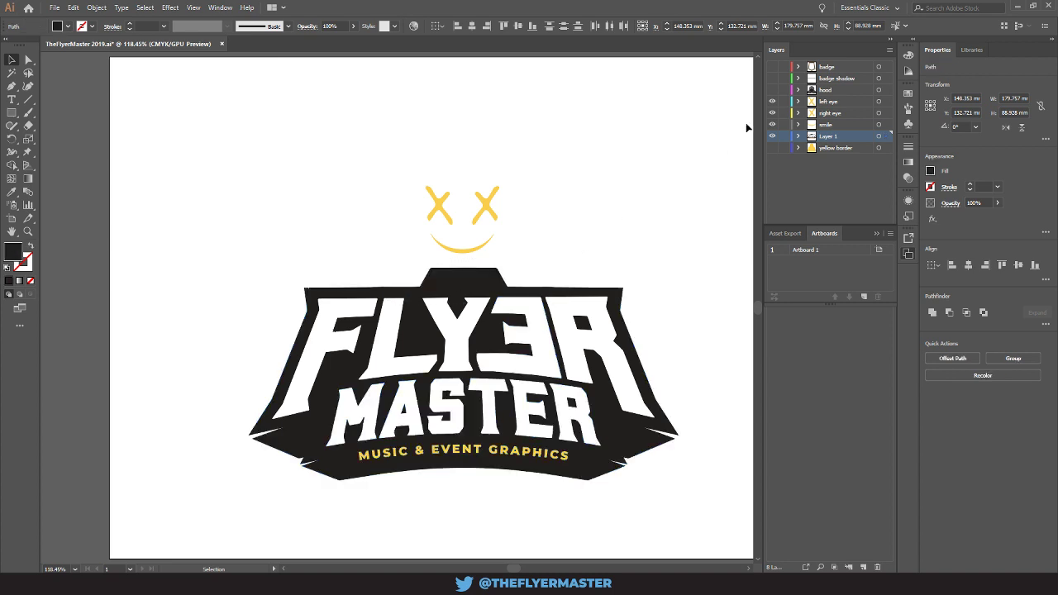
{"action": "left_click", "coordinate": [772, 67]}
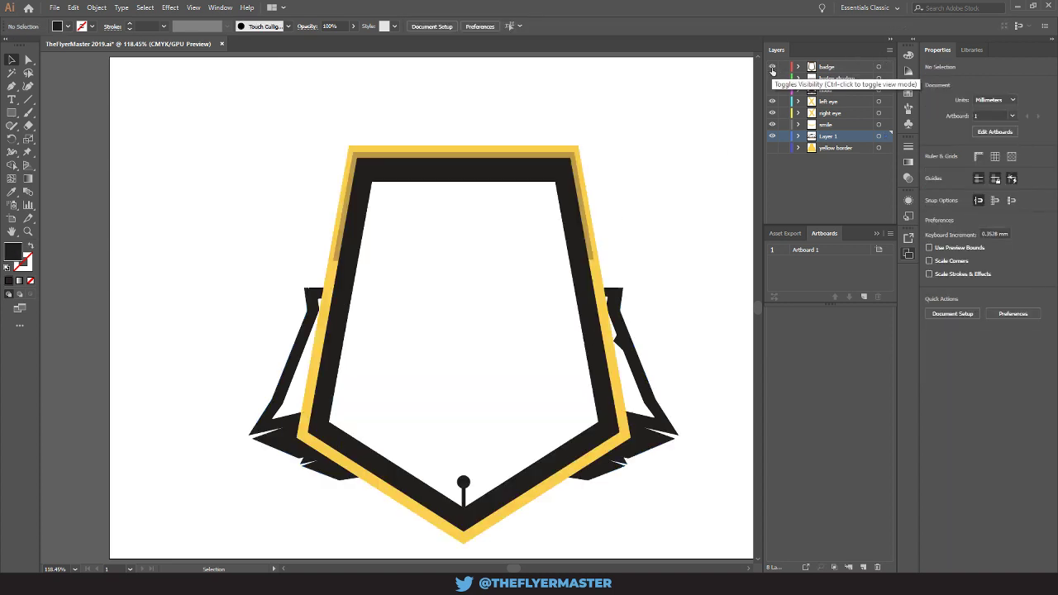
{"action": "left_click", "coordinate": [772, 68]}
{"action": "left_click", "coordinate": [773, 81]}
{"action": "left_click", "coordinate": [773, 80]}
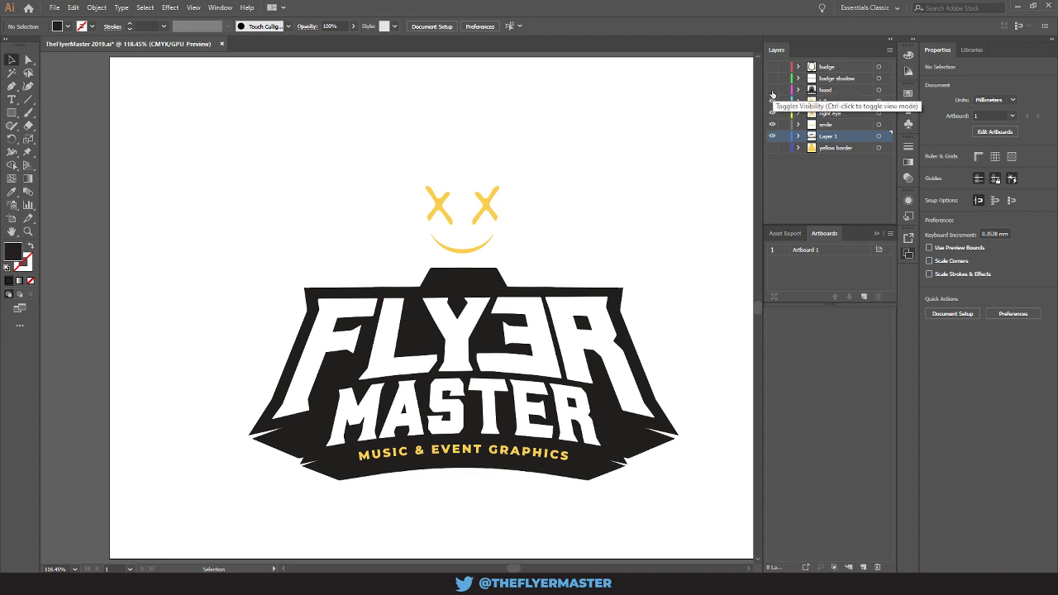
Show the hood layer, ungroup the hooded figure and cut the "THE" lettering out of it
{"action": "left_click", "coordinate": [773, 90]}
{"action": "left_click", "coordinate": [829, 90]}
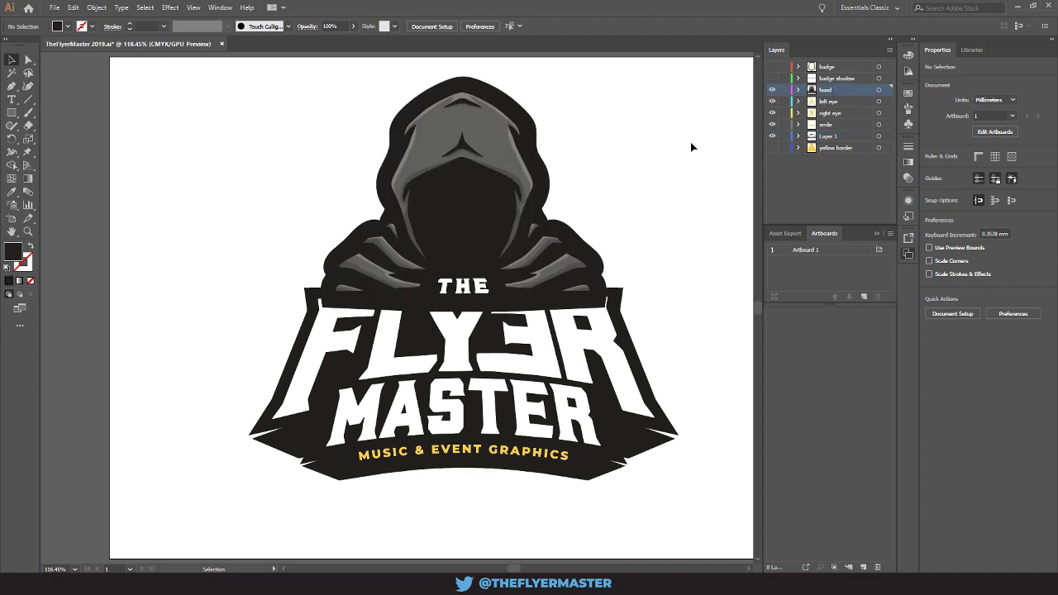
{"action": "left_click", "coordinate": [447, 286]}
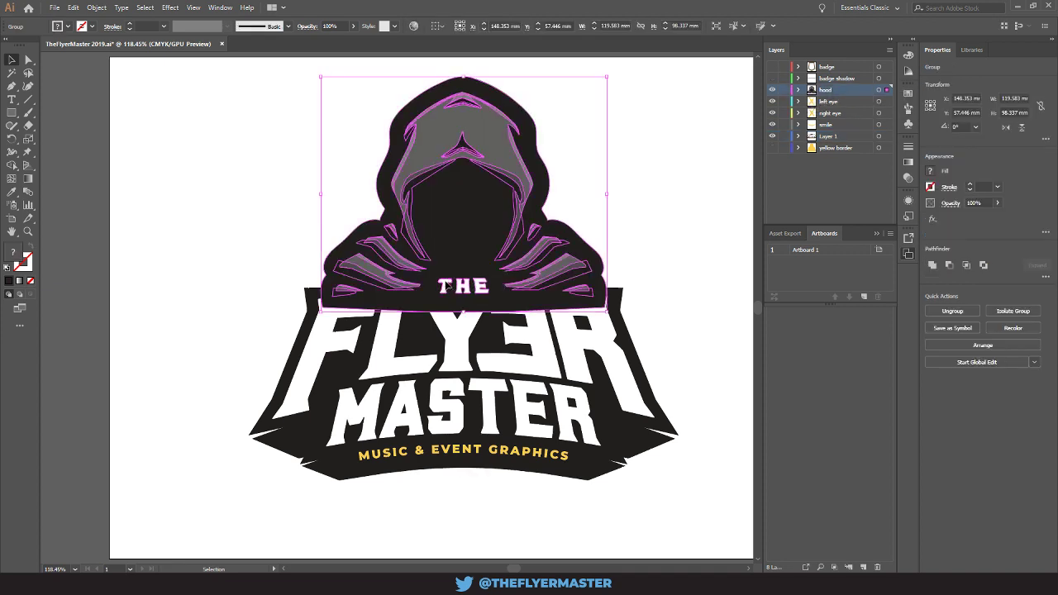
{"action": "right_click", "coordinate": [445, 282]}
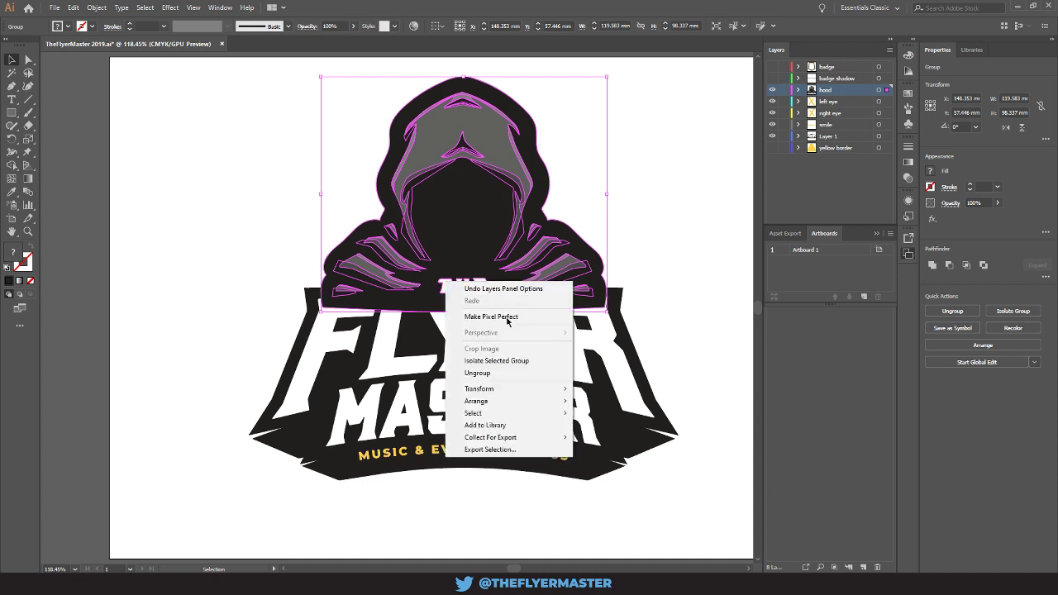
{"action": "left_click", "coordinate": [499, 373]}
{"action": "left_click", "coordinate": [654, 163]}
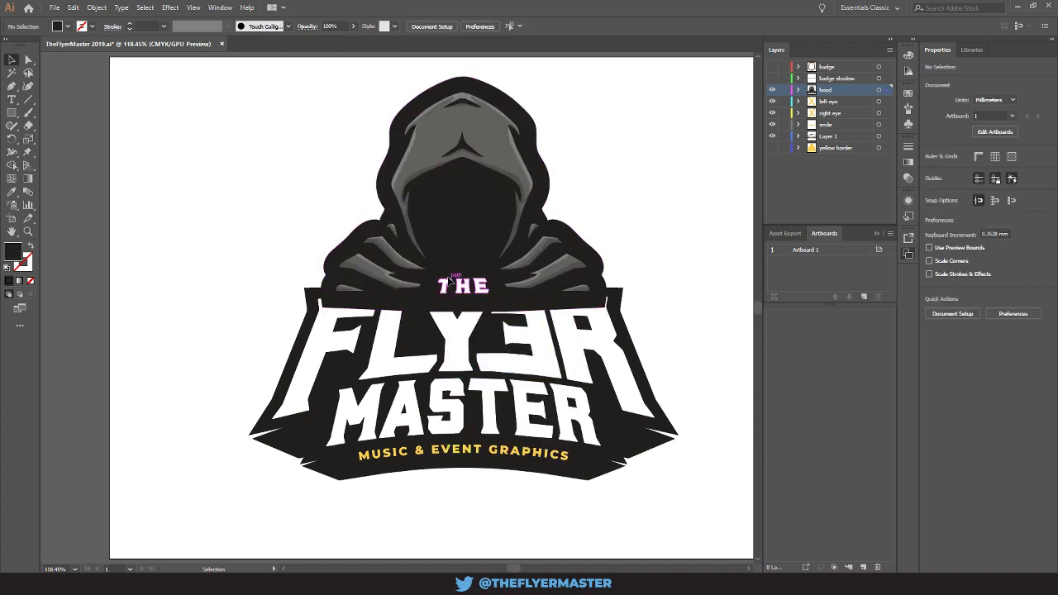
{"action": "left_click", "coordinate": [463, 286]}
{"action": "key", "text": "Delete"}
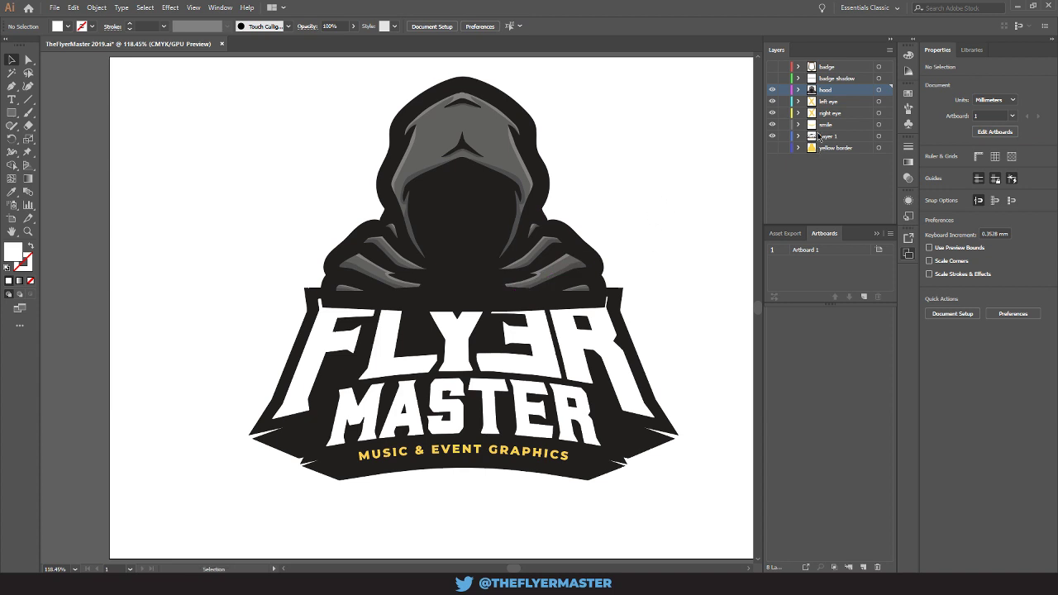
Hide the hood, left eye, right eye and smile layers
{"action": "left_click", "coordinate": [773, 89]}
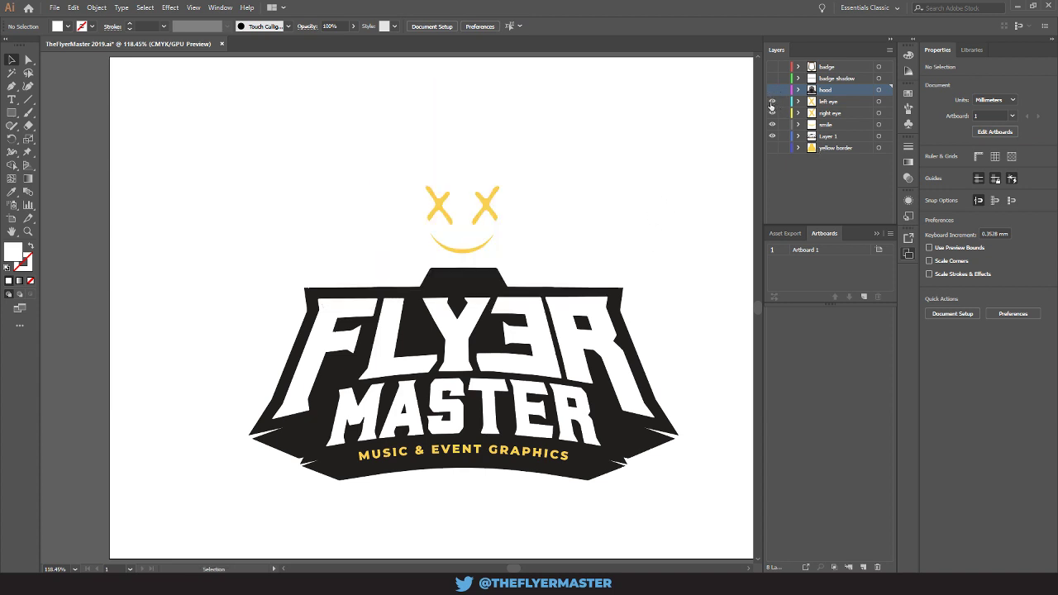
{"action": "left_click", "coordinate": [773, 101]}
{"action": "left_click", "coordinate": [772, 114]}
{"action": "left_click", "coordinate": [773, 124]}
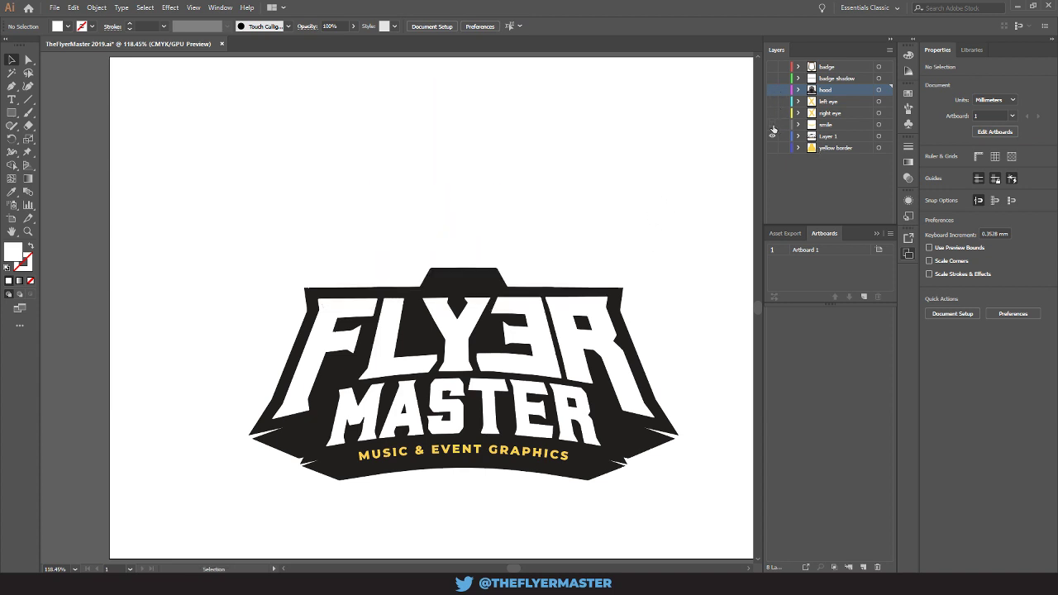
Paste the "THE" lettering in place on Layer 1 above the banner shape and deselect it
{"action": "left_click", "coordinate": [834, 140]}
{"action": "key", "text": "ctrl+f"}
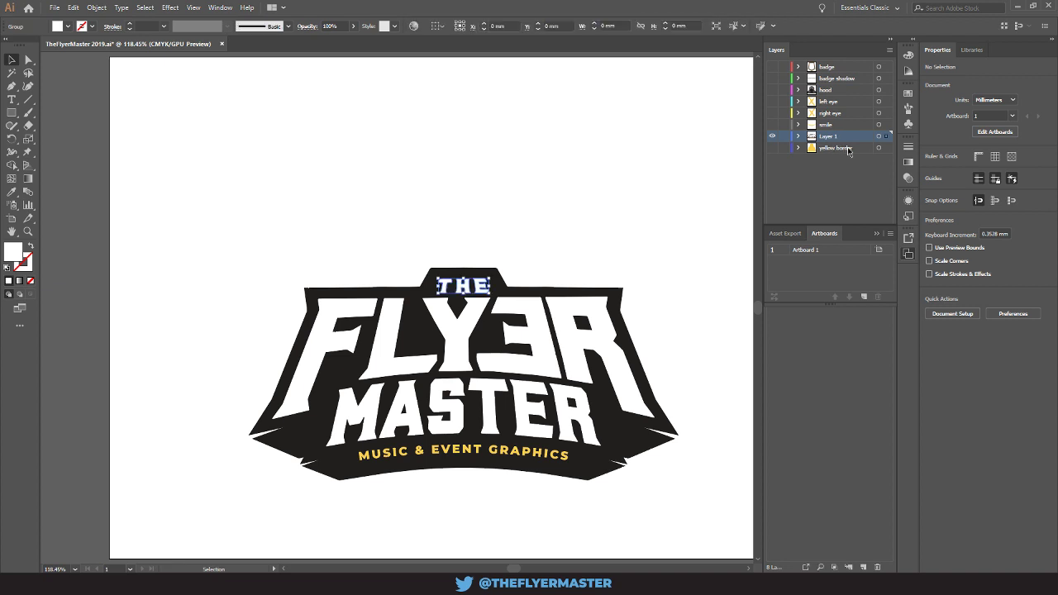
{"action": "left_click", "coordinate": [229, 257]}
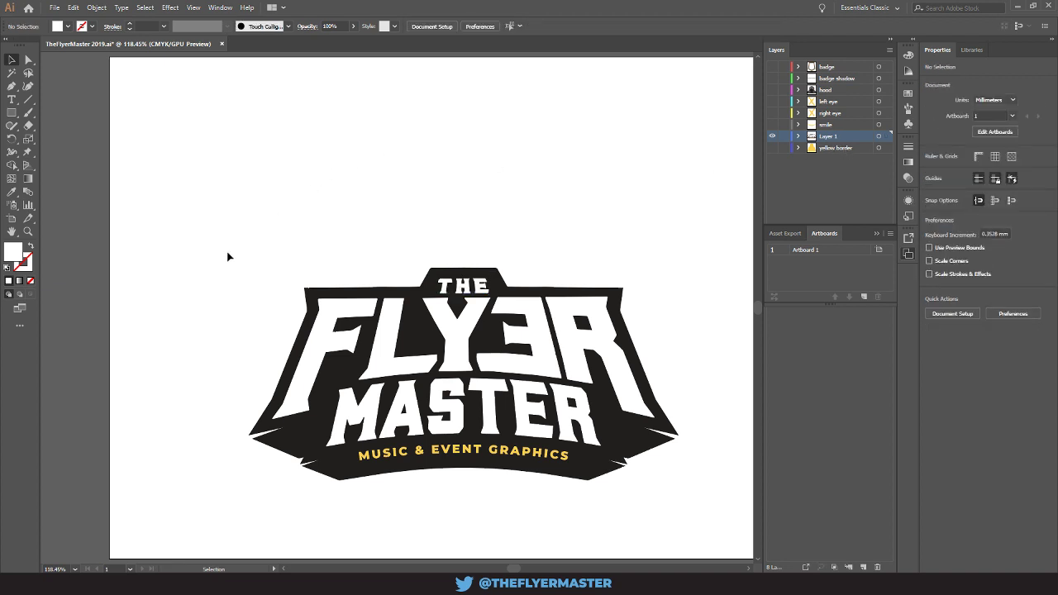
Examine how the banner shape, the "THE" lettering and the individual "FLYER" letters on Layer 1 are built and grouped
{"action": "left_click", "coordinate": [357, 289]}
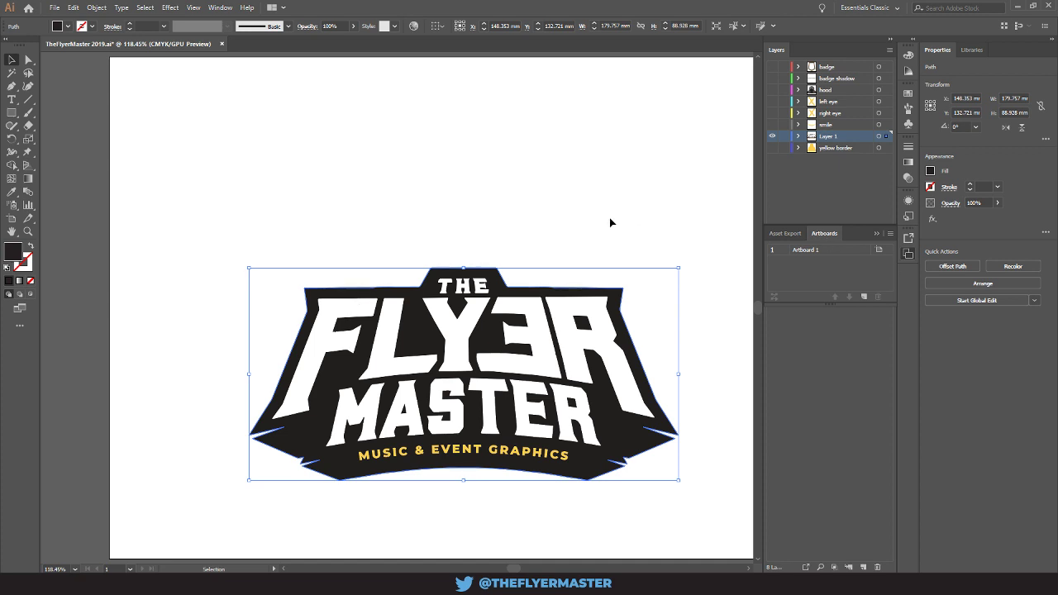
{"action": "left_click", "coordinate": [487, 290]}
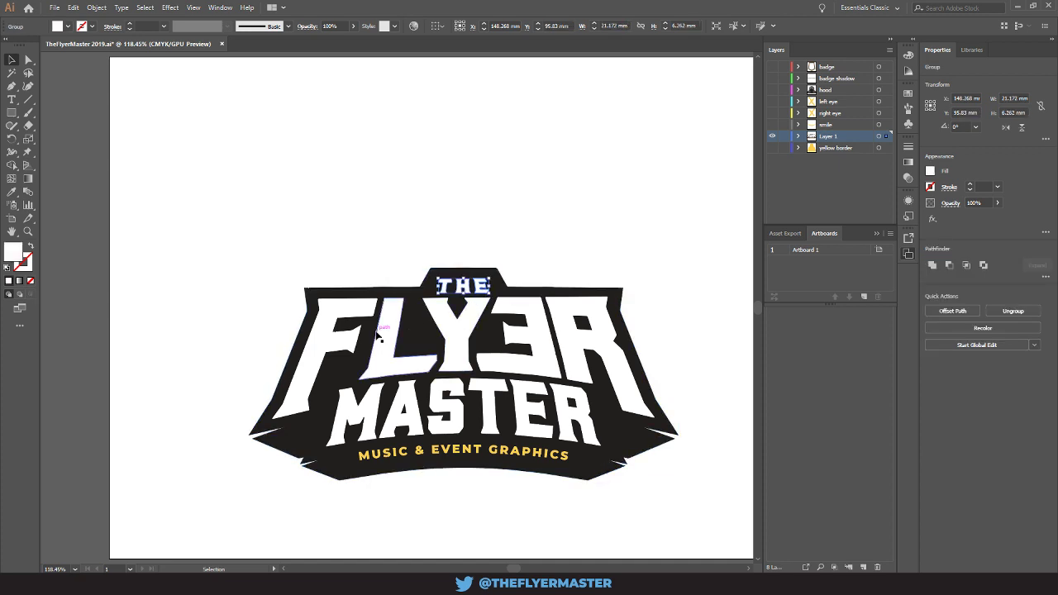
{"action": "left_click", "coordinate": [471, 229]}
{"action": "left_click", "coordinate": [462, 329]}
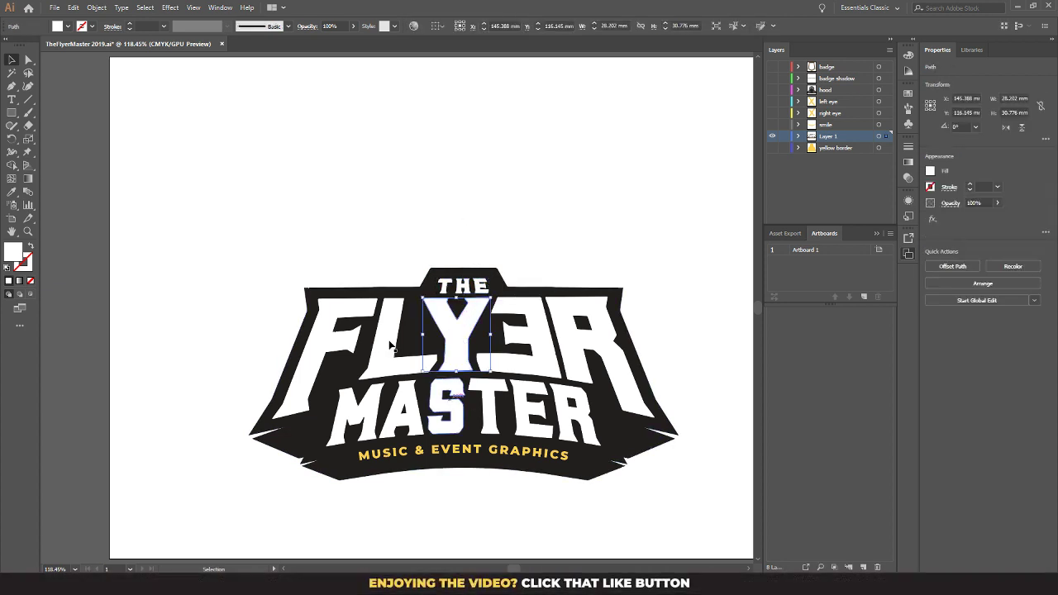
{"action": "left_click", "coordinate": [364, 352]}
{"action": "left_click", "coordinate": [386, 355], "text": "shift"}
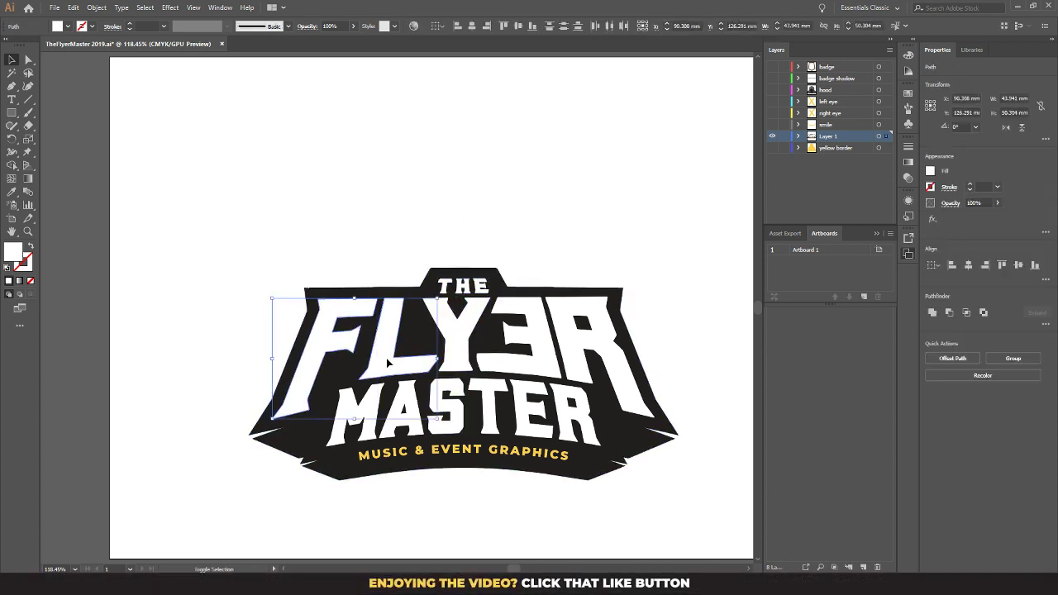
{"action": "left_click", "coordinate": [454, 355], "text": "shift"}
{"action": "left_click", "coordinate": [524, 338], "text": "shift"}
{"action": "left_click", "coordinate": [572, 329], "text": "shift"}
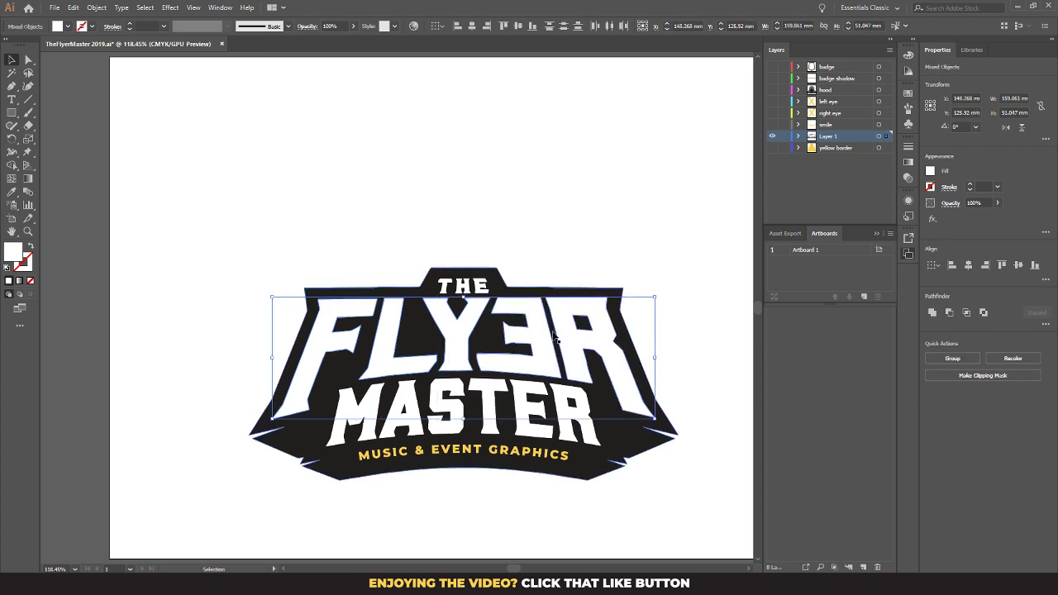
Cut the "MASTER" lettering from Layer 1 and create a new layer named "master" directly above it
{"action": "left_click", "coordinate": [413, 398]}
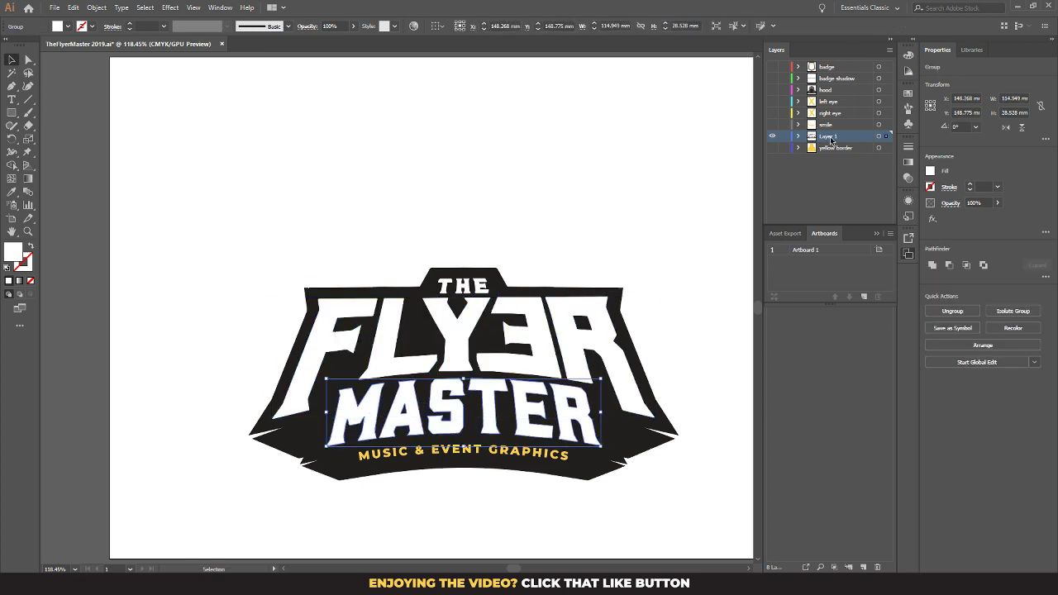
{"action": "key", "text": "Delete"}
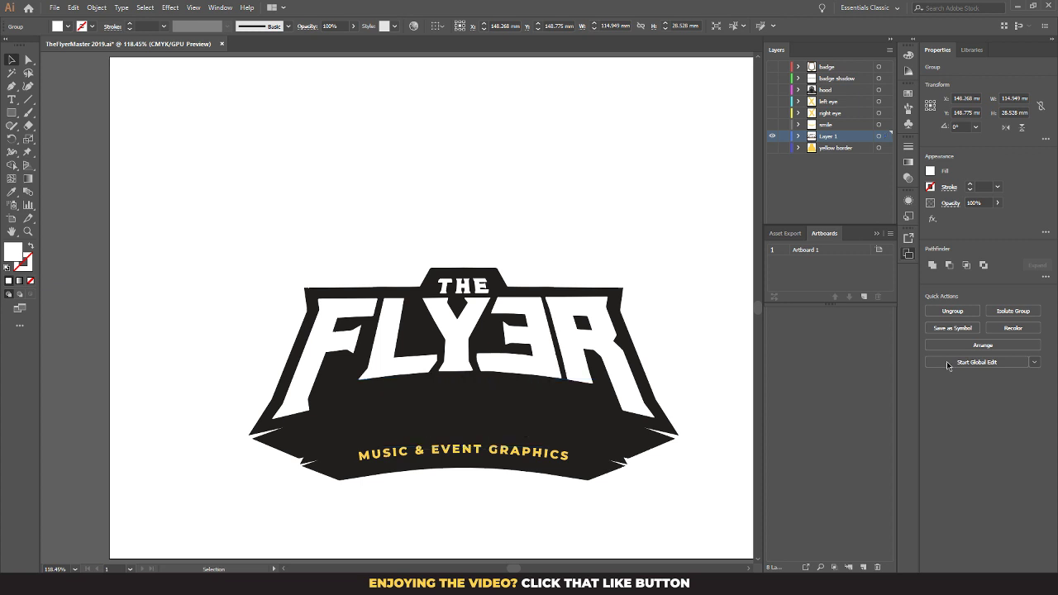
{"action": "left_click", "coordinate": [863, 567]}
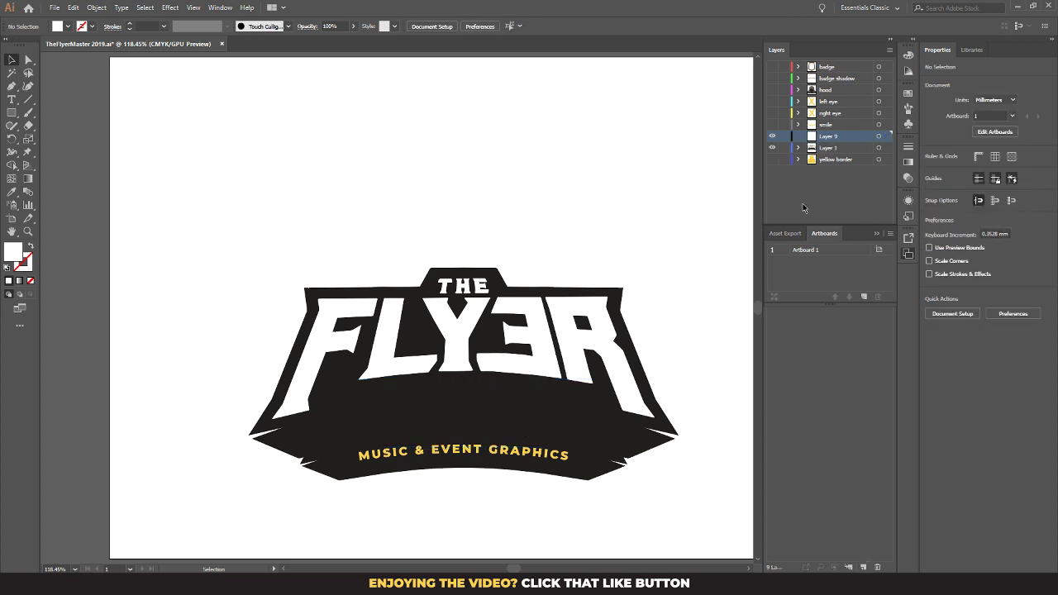
{"action": "double_click", "coordinate": [826, 137]}
{"action": "type", "text": "master"}
{"action": "key", "text": "Return"}
Paste the "MASTER" lettering in place on the master layer and check it by toggling the layer's visibility
{"action": "key", "text": "ctrl+shift+v"}
{"action": "left_click", "coordinate": [772, 138]}
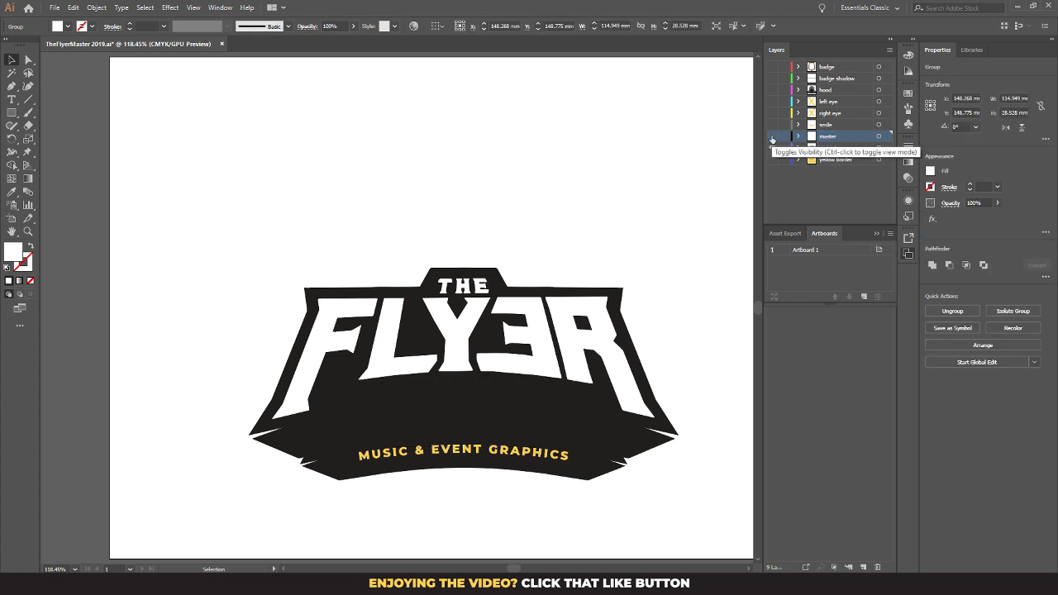
{"action": "left_click", "coordinate": [773, 139]}
Select all the "FLYER" letters on Layer 1 and group them
{"action": "left_click", "coordinate": [334, 343]}
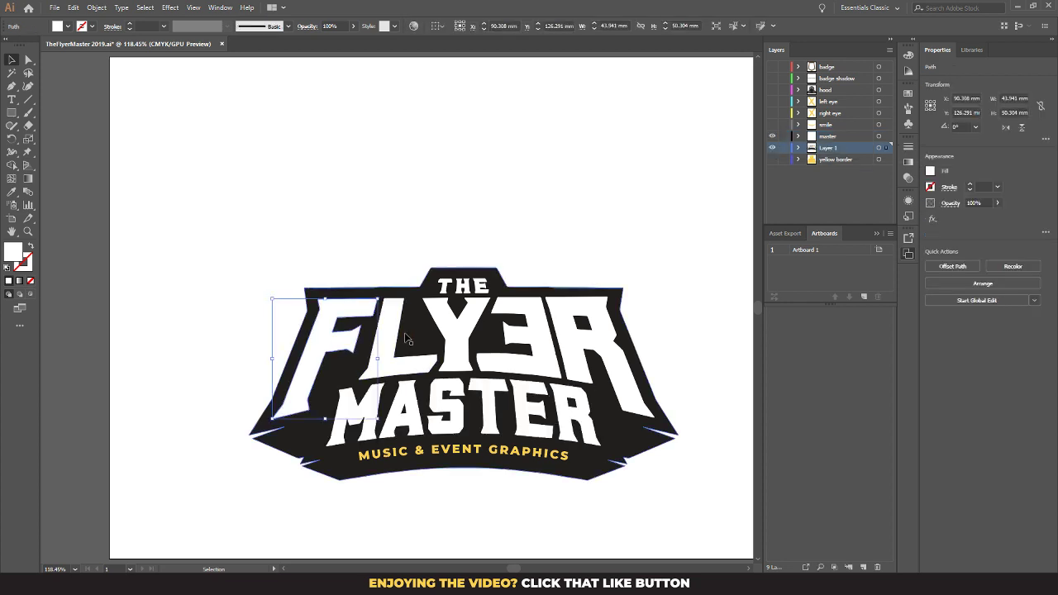
{"action": "left_click", "coordinate": [518, 308], "text": "shift"}
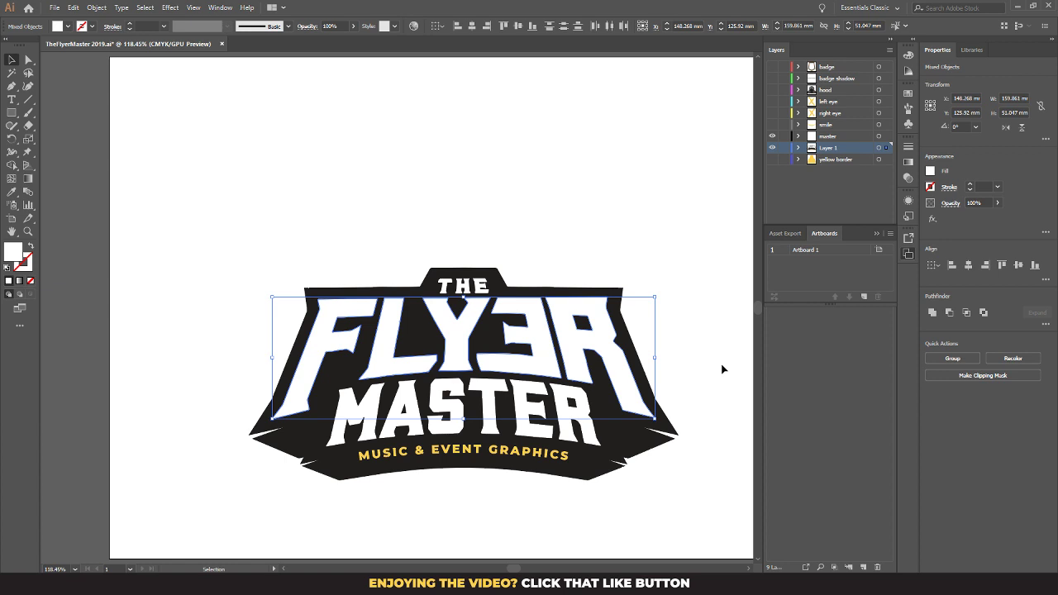
{"action": "key", "text": "a"}
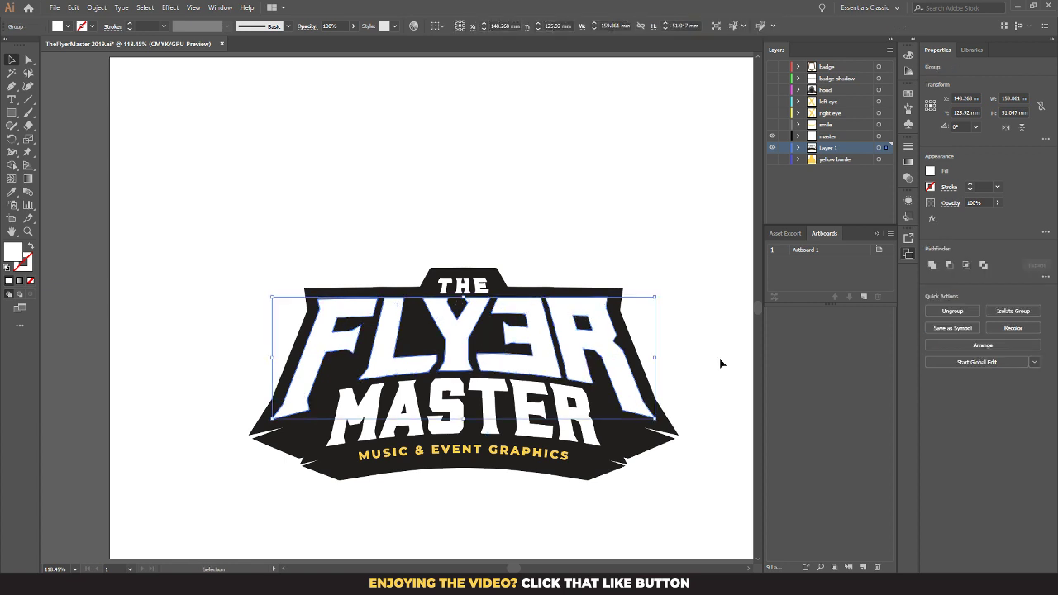
Try cutting and then shifting the "FLYER" letter group, undoing both changes
{"action": "key", "text": "Delete"}
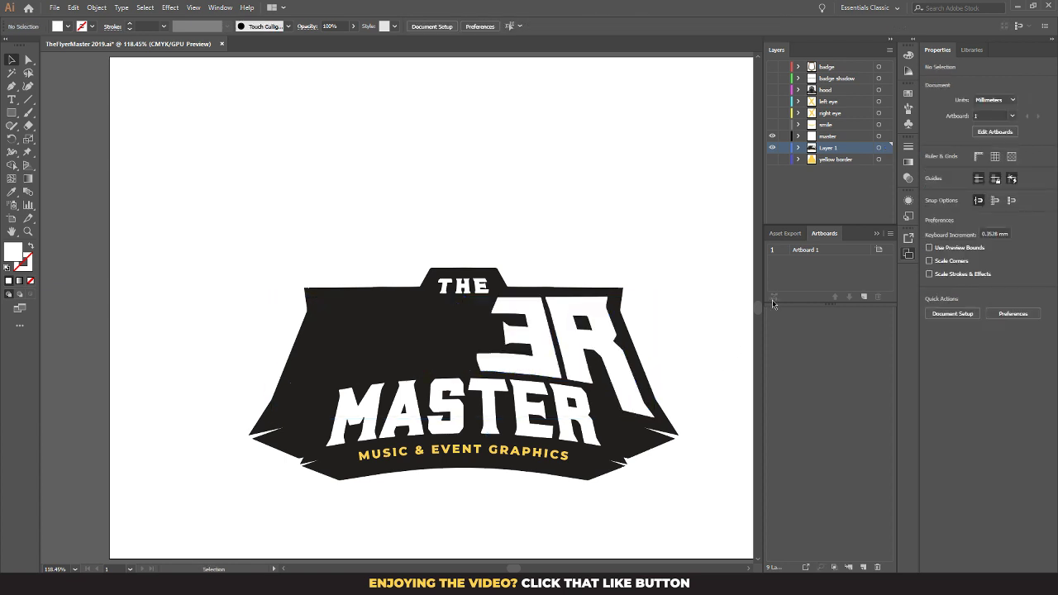
{"action": "key", "text": "ctrl+z"}
{"action": "key", "text": "ctrl+shift+a"}
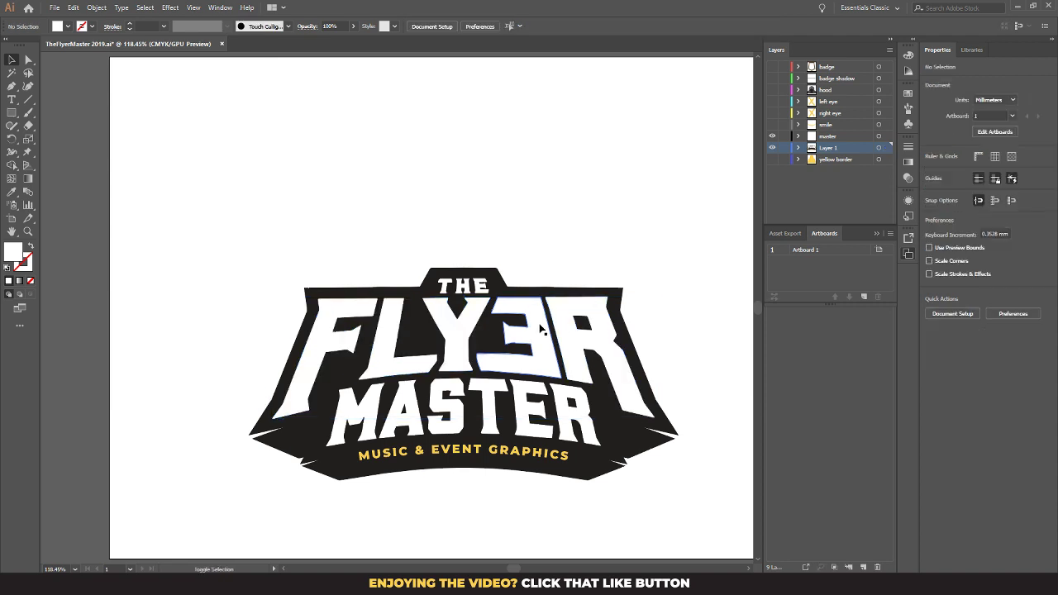
{"action": "left_click", "coordinate": [601, 328]}
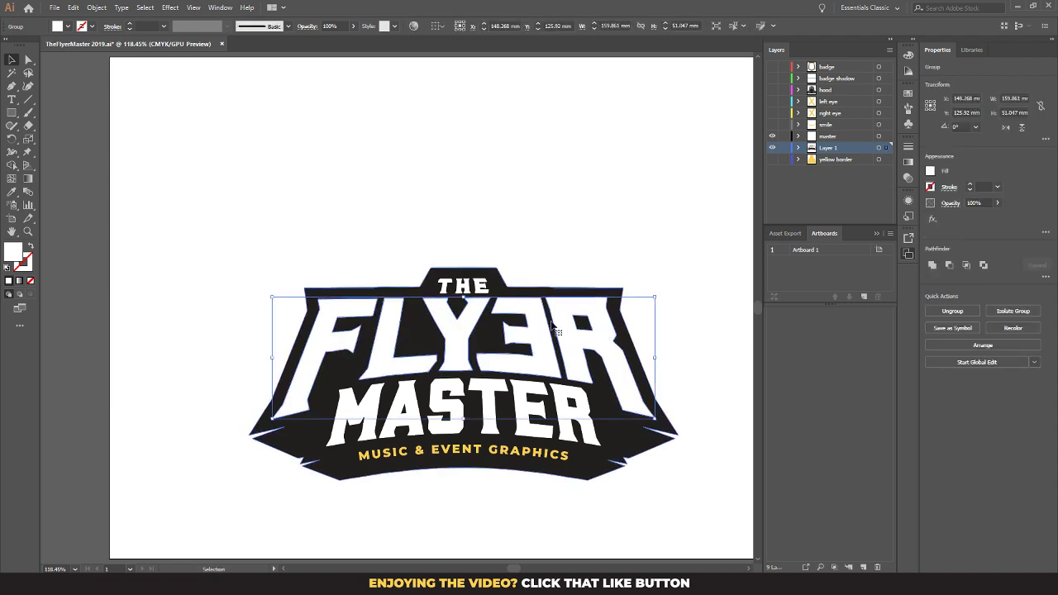
{"action": "left_click_drag", "start_coordinate": [538, 339], "coordinate": [519, 283]}
{"action": "key", "text": "ctrl+z"}
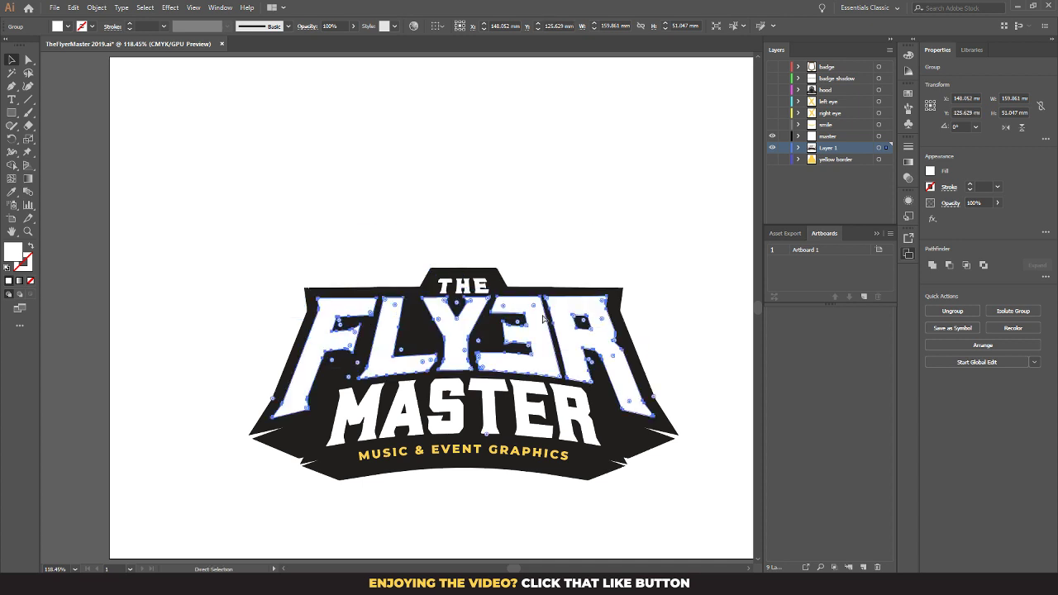
{"action": "key", "text": "a"}
{"action": "key", "text": "v"}
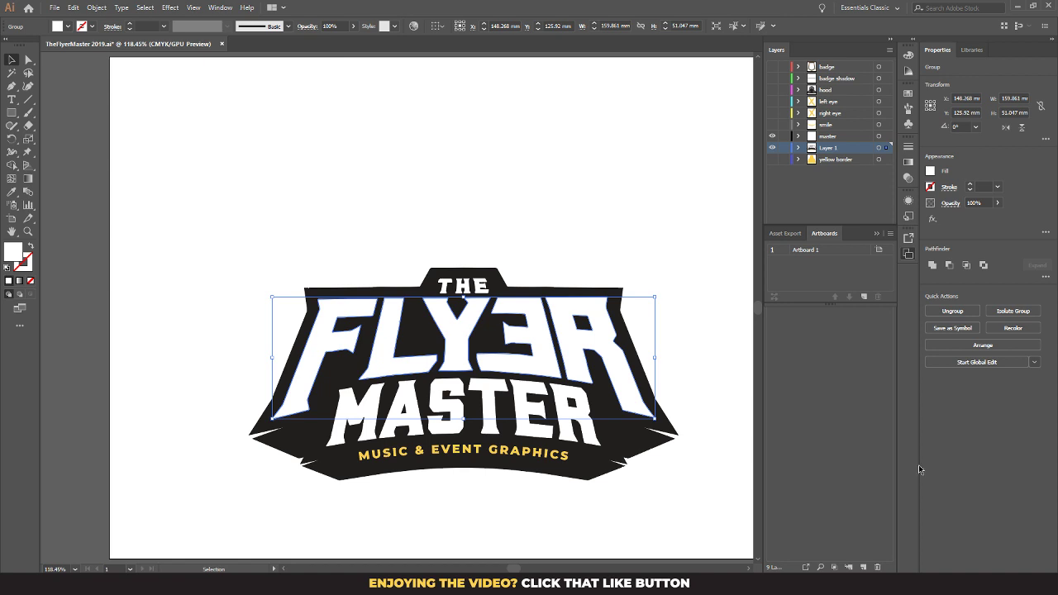
Create a new layer above Layer 1, cut the "FLYER" group from Layer 1 and paste it in place on the new layer
{"action": "left_click", "coordinate": [865, 567]}
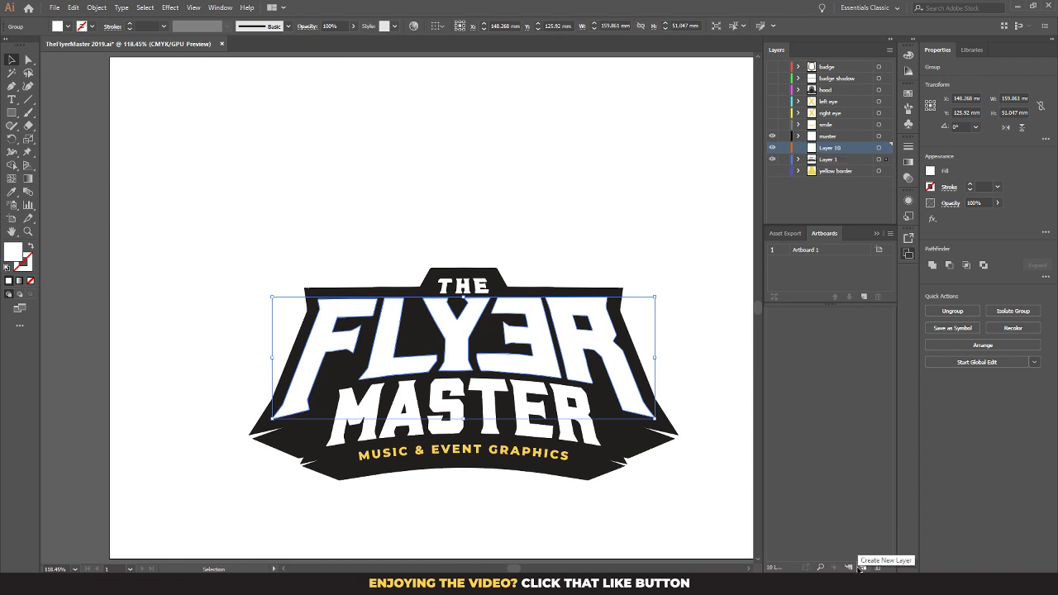
{"action": "left_click", "coordinate": [831, 161]}
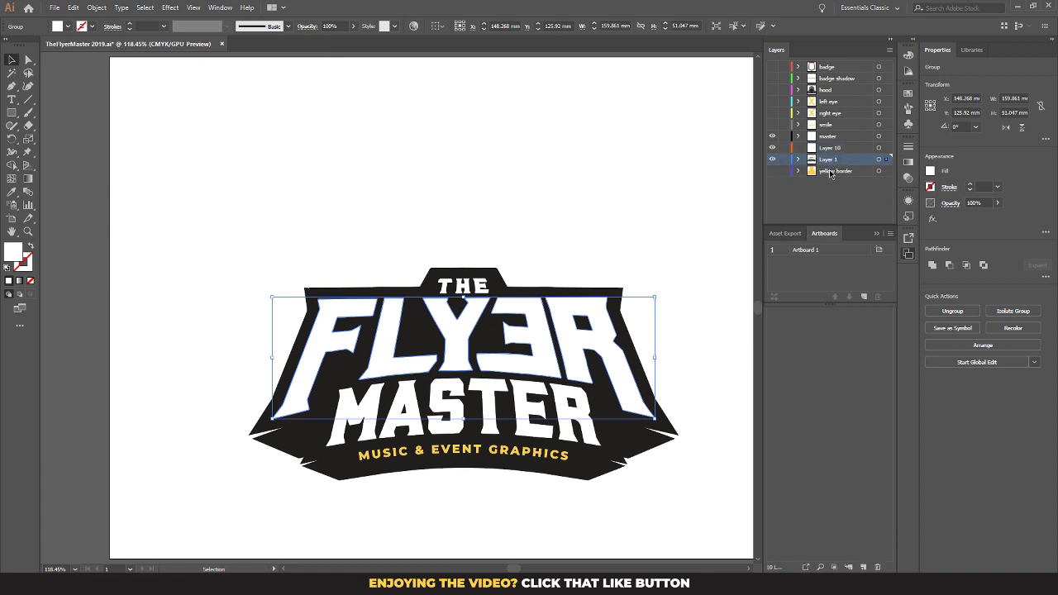
{"action": "key", "text": "Delete"}
{"action": "double_click", "coordinate": [831, 148]}
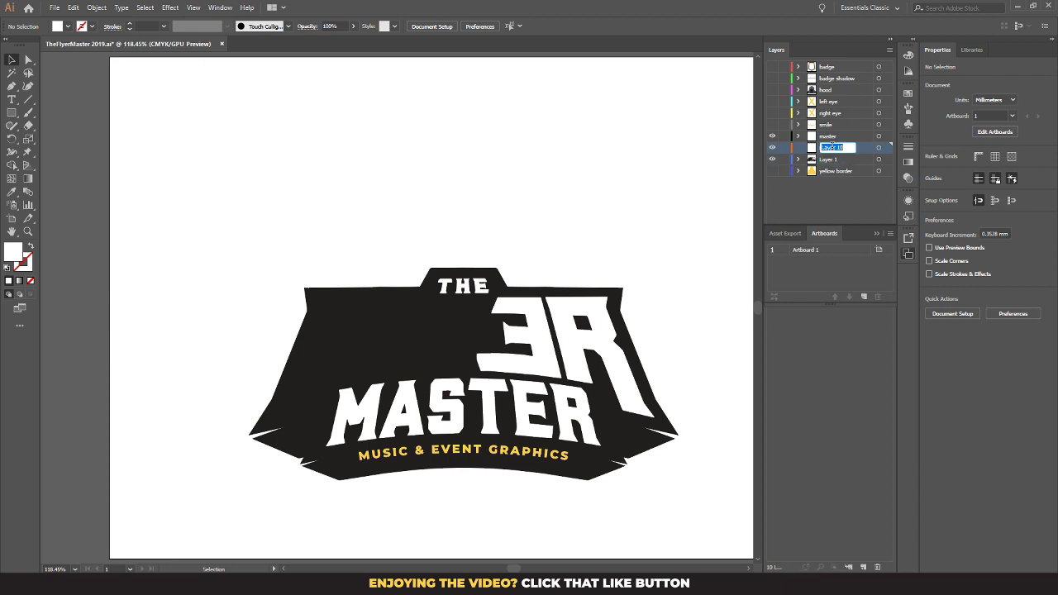
{"action": "left_click", "coordinate": [864, 150]}
{"action": "key", "text": "ctrl+f"}
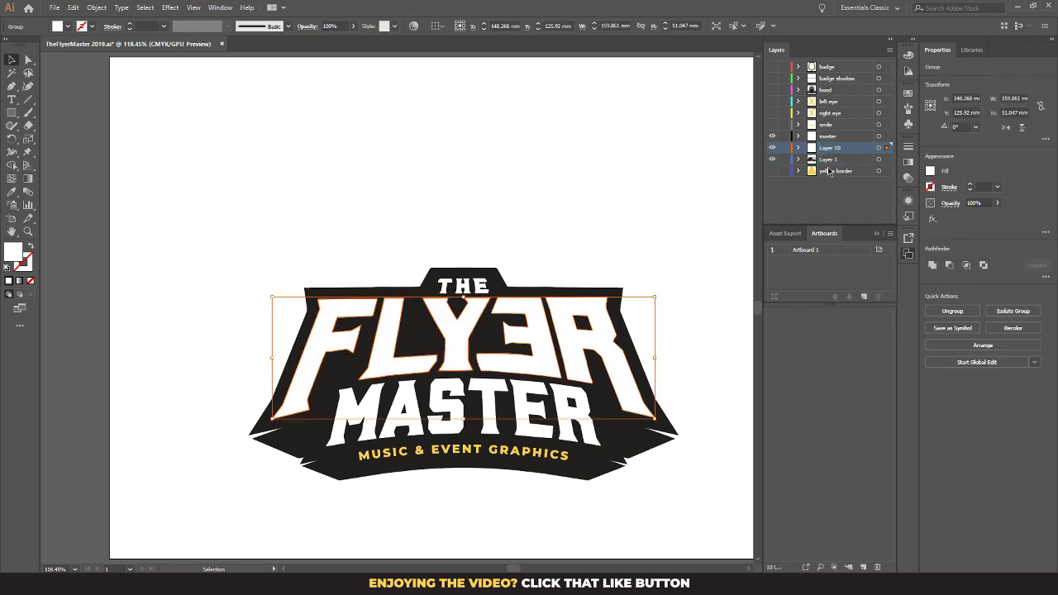
Hide the new layer holding the "FLYER" lettering and rename it "flyer"
{"action": "left_click", "coordinate": [771, 149]}
{"action": "double_click", "coordinate": [830, 147]}
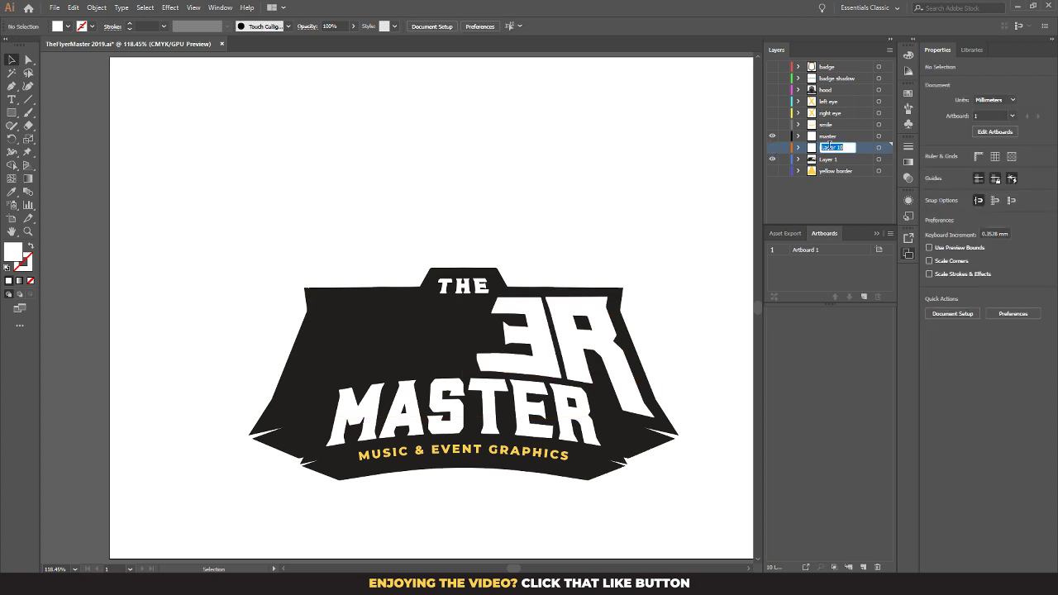
{"action": "type", "text": "flyer"}
{"action": "key", "text": "Return"}
Delete the leftover duplicate reversed E and R letters from Layer 1
{"action": "left_click", "coordinate": [543, 337]}
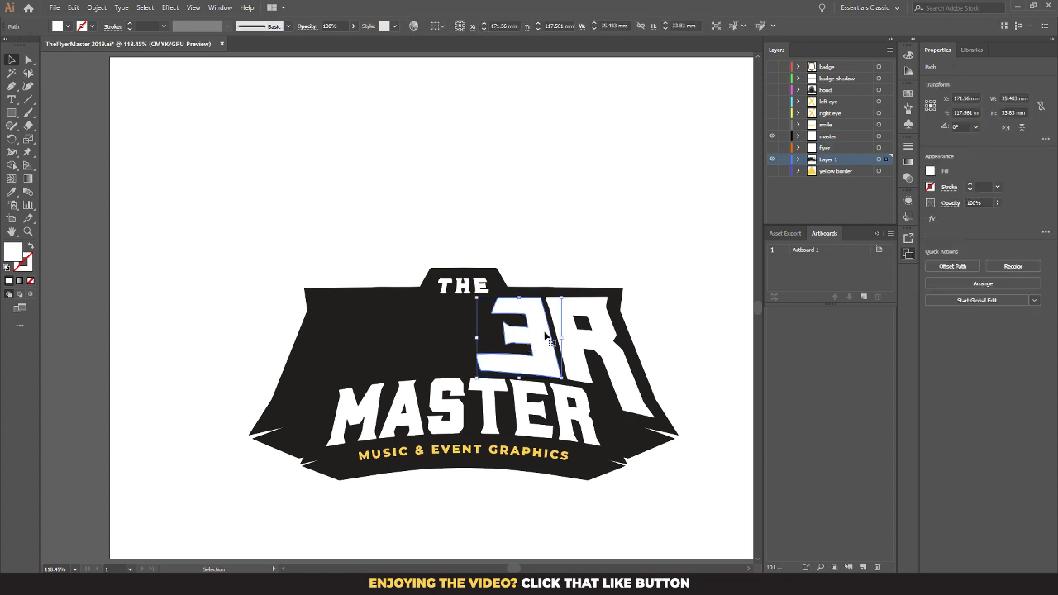
{"action": "key", "text": "Delete"}
{"action": "left_click", "coordinate": [559, 321]}
{"action": "key", "text": "Delete"}
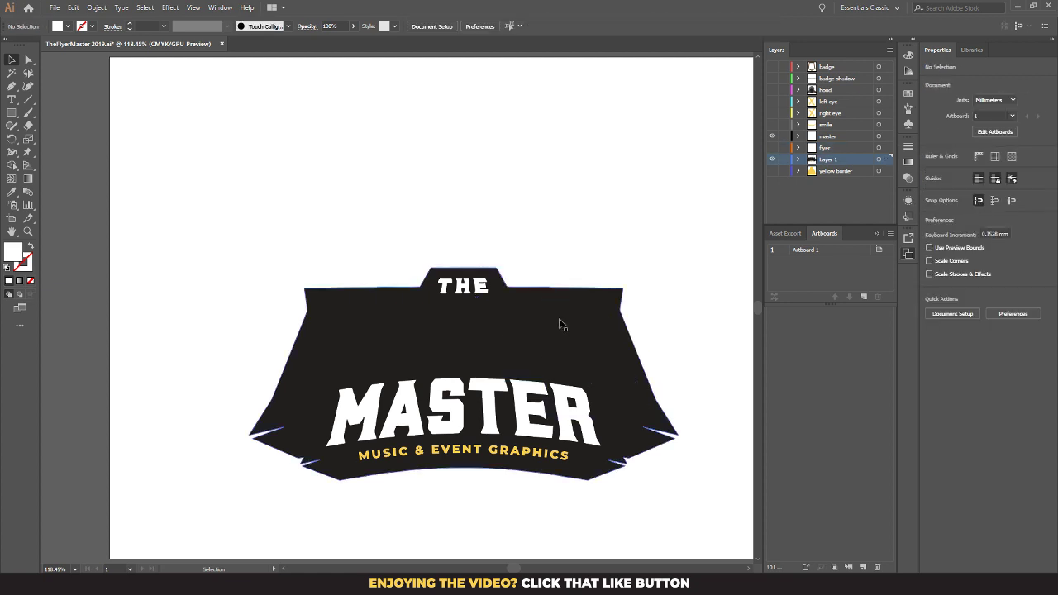
Cut the "THE" lettering from Layer 1 and add a new layer above Layer 1
{"action": "left_click", "coordinate": [829, 137]}
{"action": "left_click", "coordinate": [464, 285]}
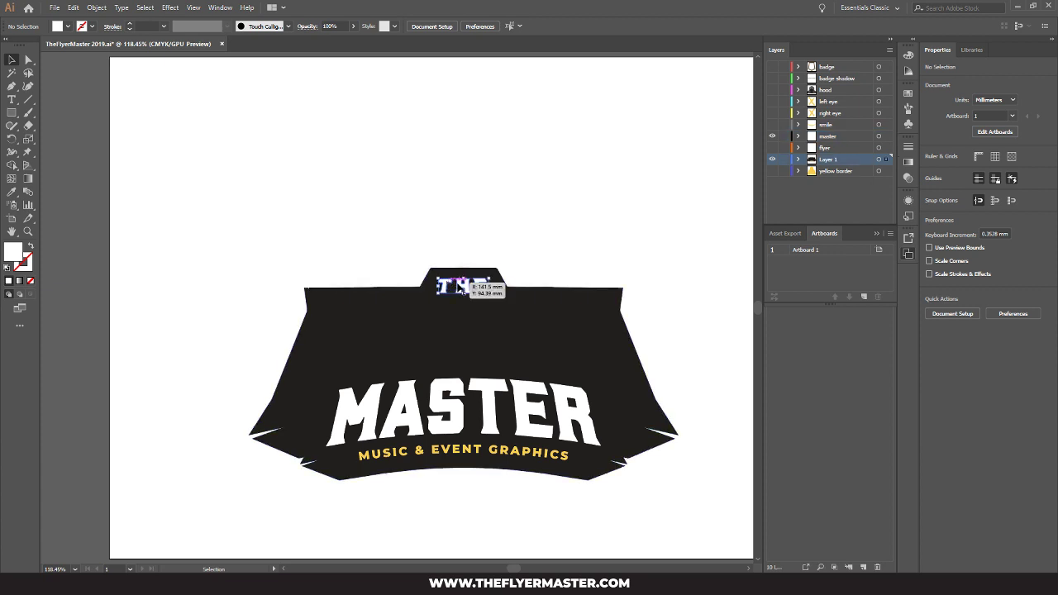
{"action": "key", "text": "Delete"}
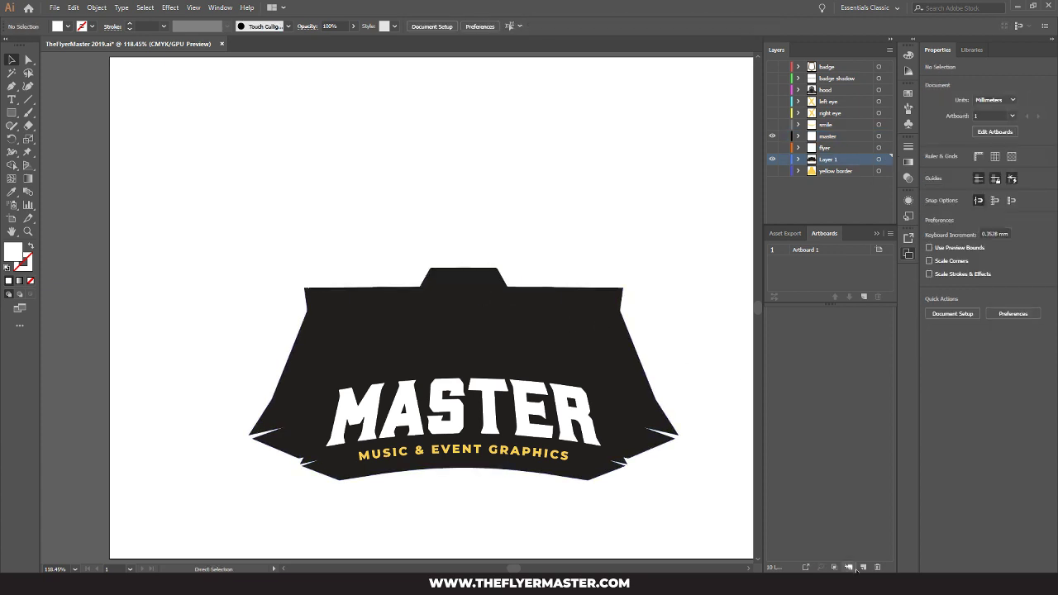
{"action": "left_click", "coordinate": [863, 567]}
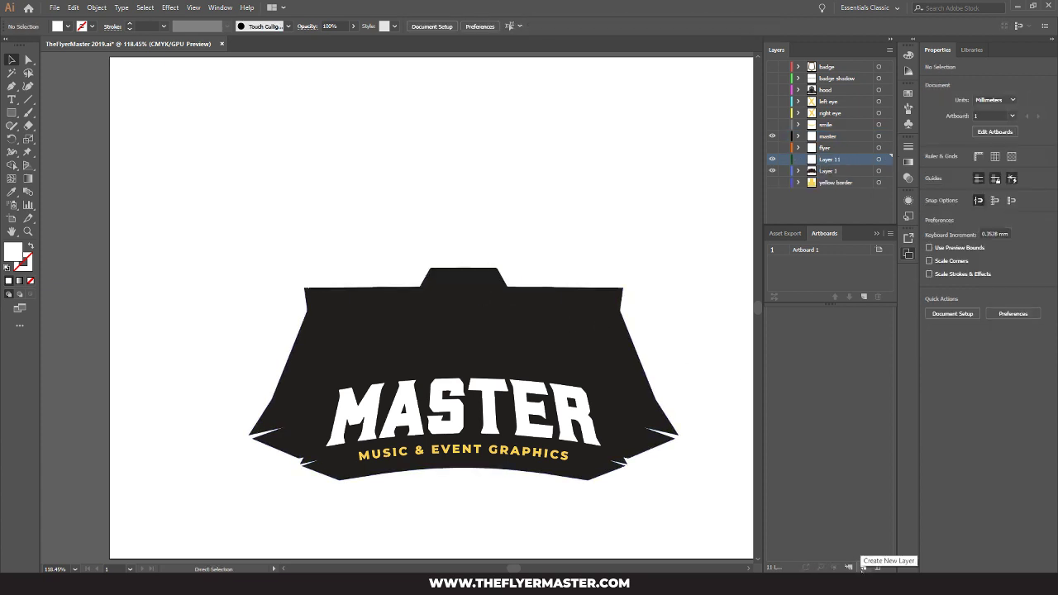
Rename the new layer "the" and paste the "THE" lettering in place on it
{"action": "double_click", "coordinate": [831, 165]}
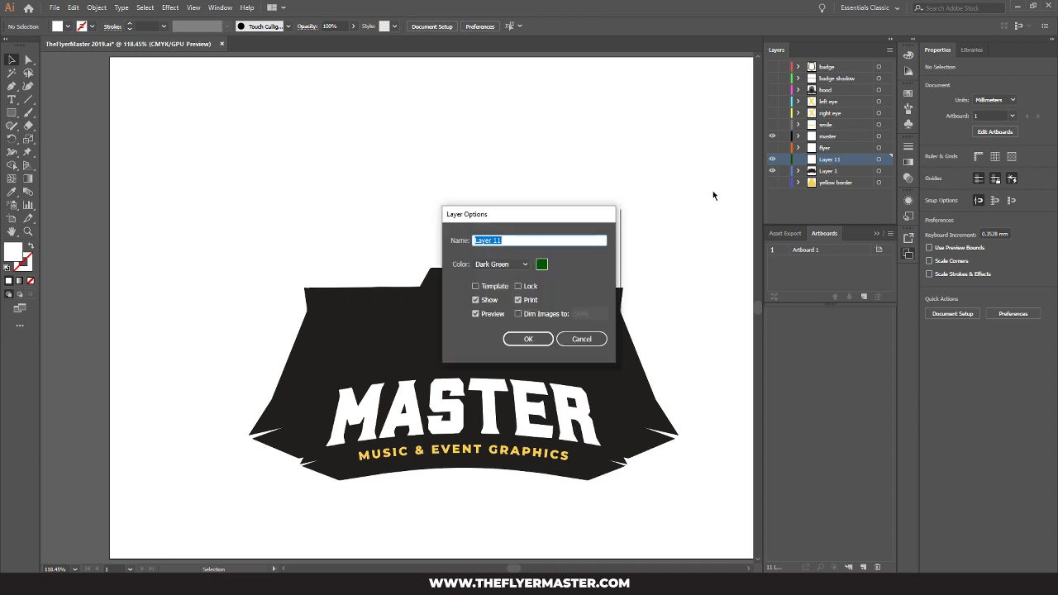
{"action": "left_click", "coordinate": [586, 342]}
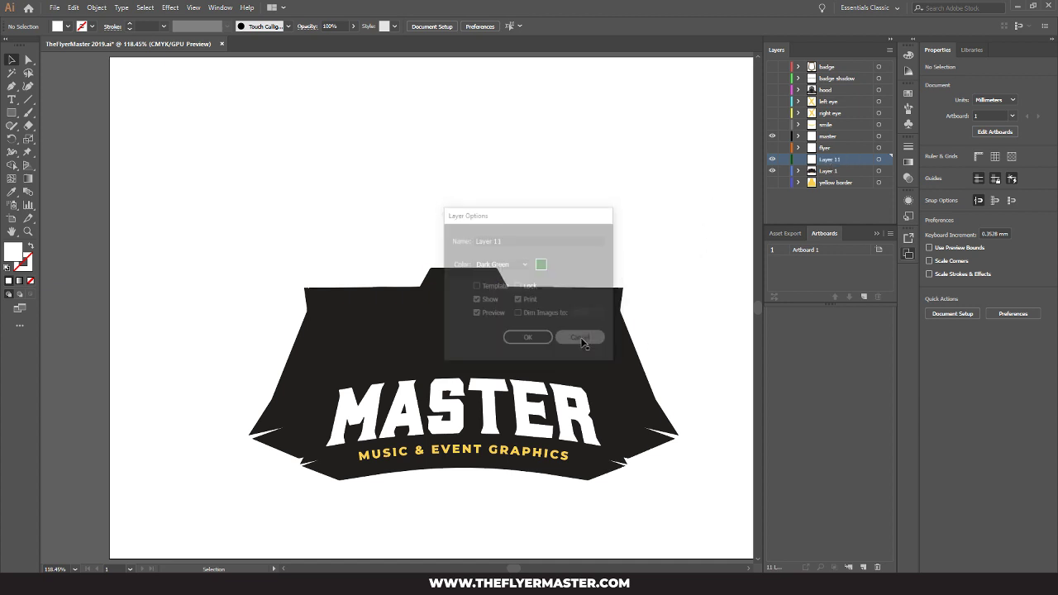
{"action": "double_click", "coordinate": [830, 160]}
{"action": "type", "text": "t"}
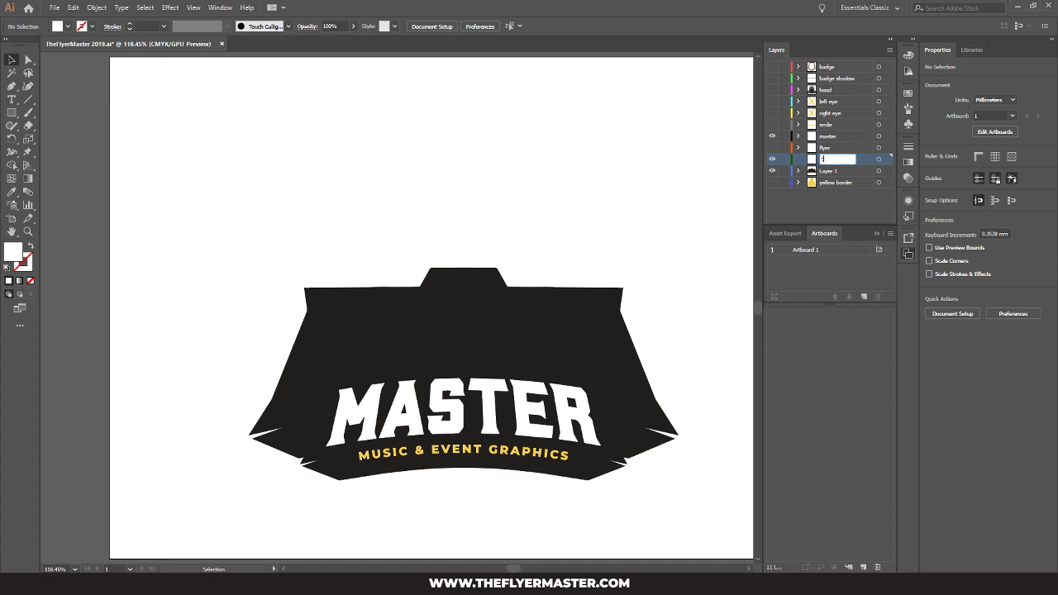
{"action": "type", "text": "he"}
{"action": "key", "text": "Return"}
{"action": "key", "text": "ctrl+shift+v"}
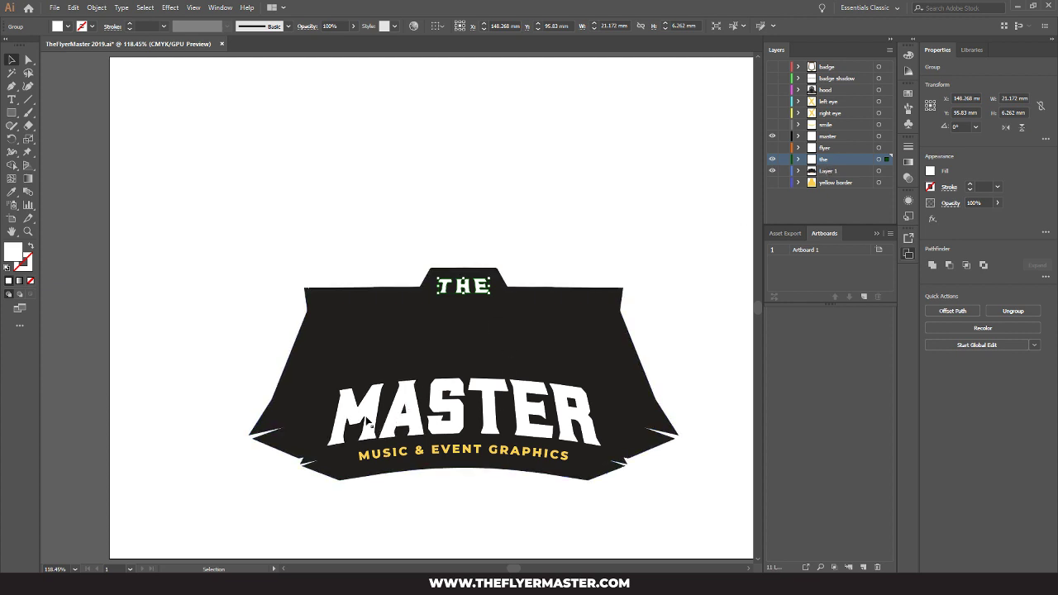
Check which layer holds the "MASTER" lettering, and hide the master and the layers
{"action": "left_click", "coordinate": [413, 413]}
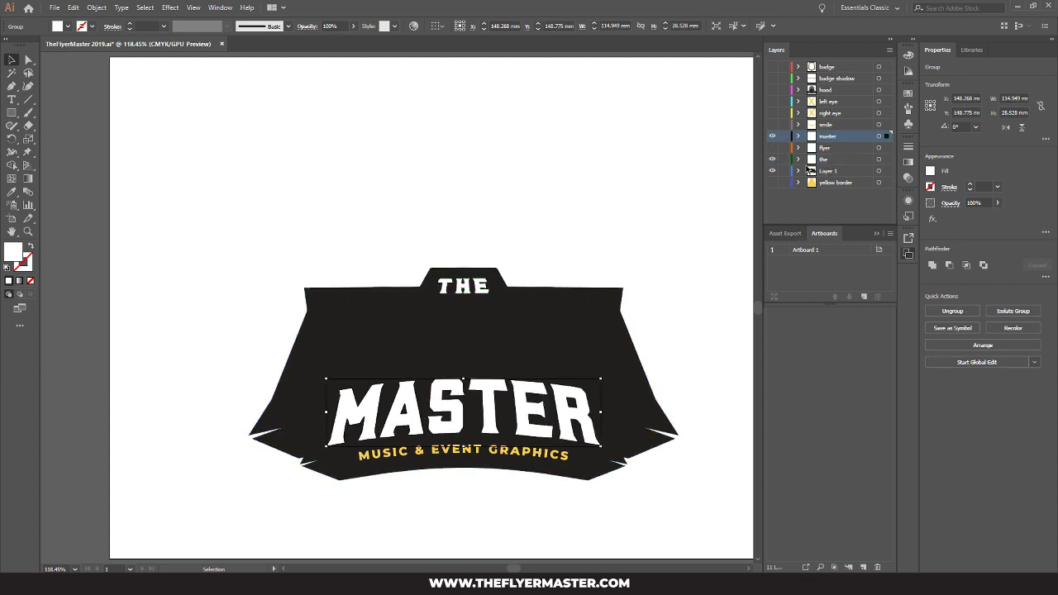
{"action": "left_click", "coordinate": [772, 136]}
{"action": "left_click", "coordinate": [772, 158]}
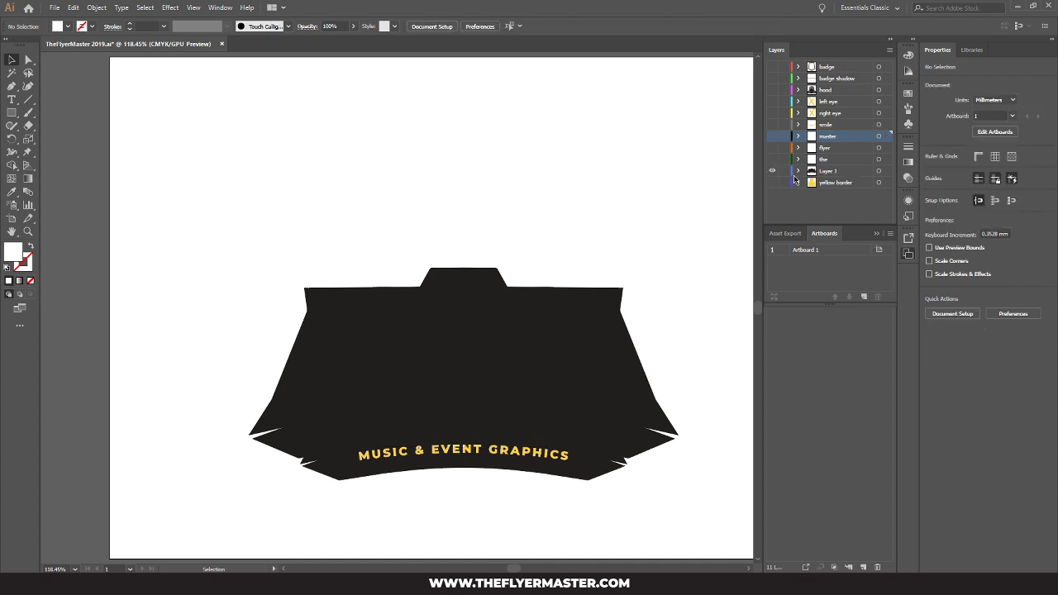
Move the "MUSIC & EVENT GRAPHICS" lettering from Layer 1 onto a new layer above it, pasted in place
{"action": "left_click", "coordinate": [524, 455]}
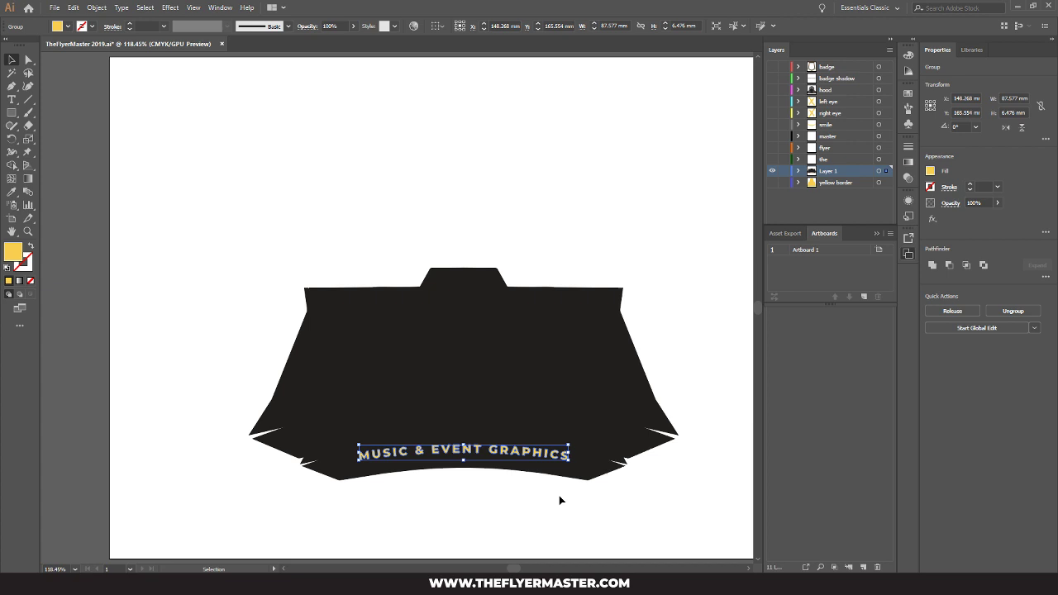
{"action": "key", "text": "a"}
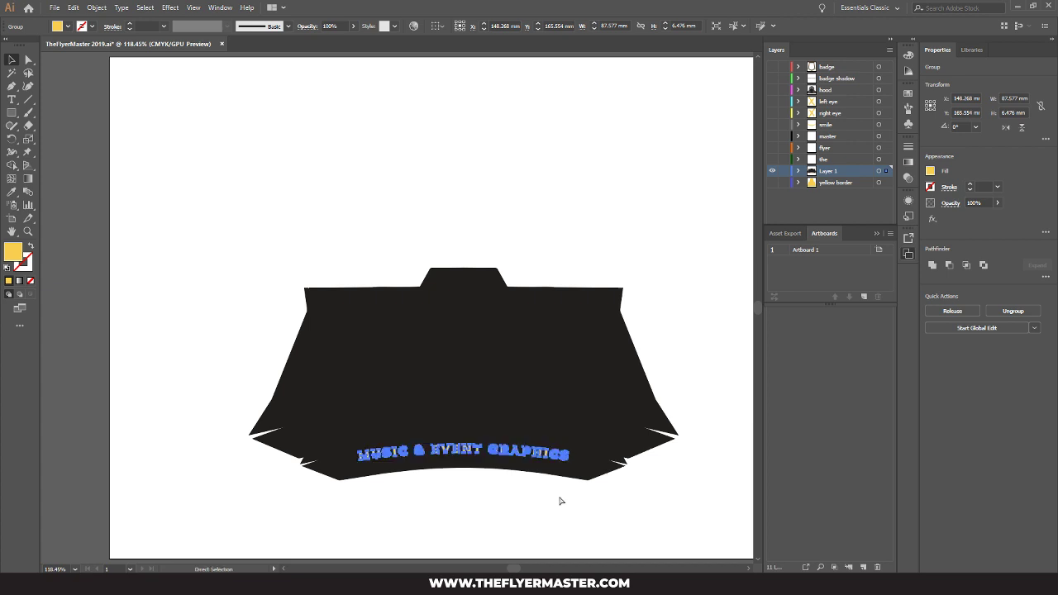
{"action": "key", "text": "Delete"}
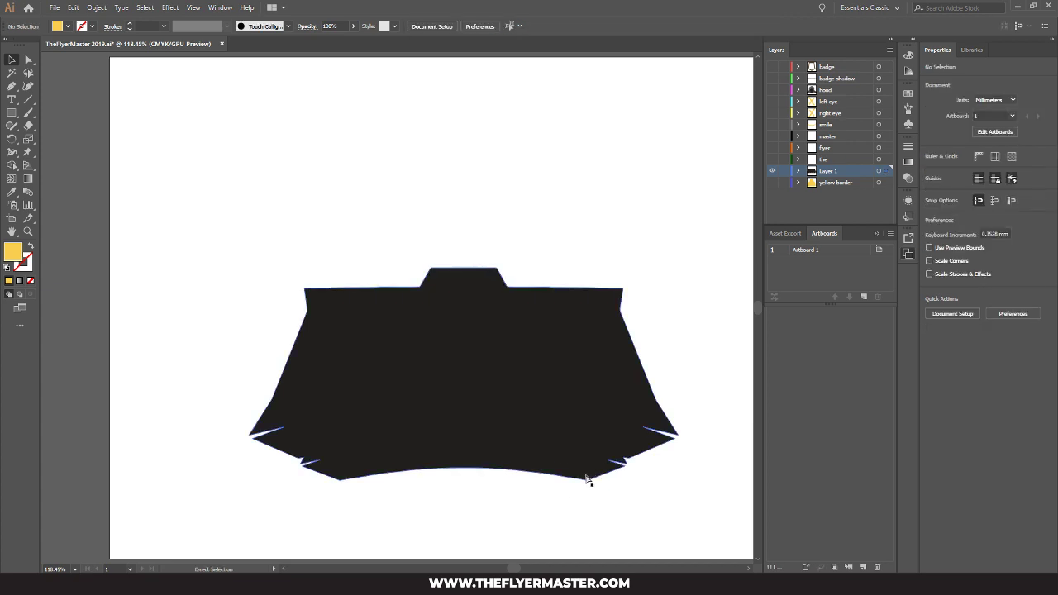
{"action": "key", "text": "v"}
{"action": "left_click", "coordinate": [864, 568]}
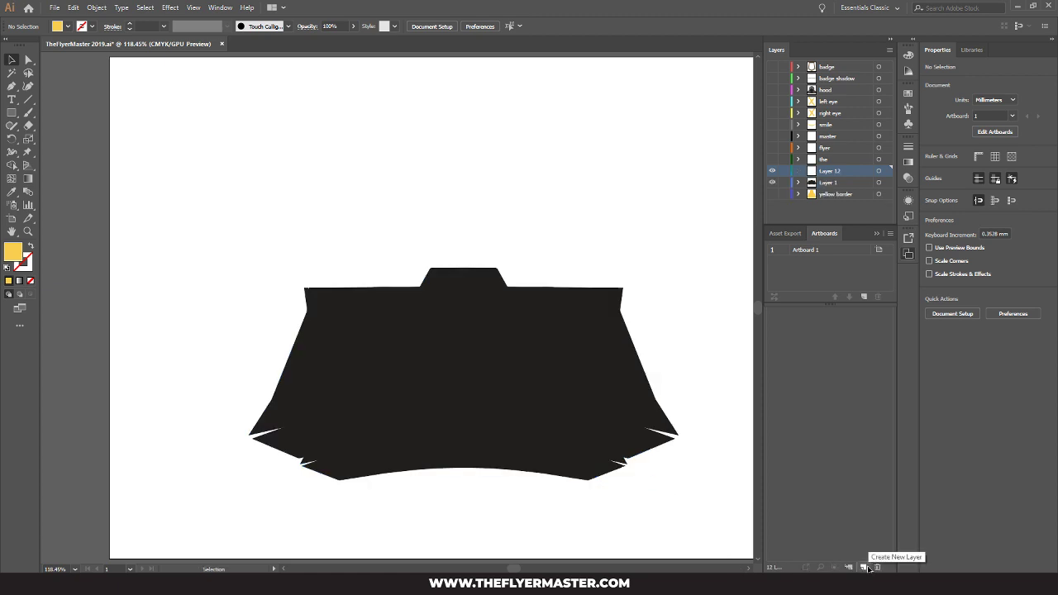
{"action": "key", "text": "ctrl+shift+v"}
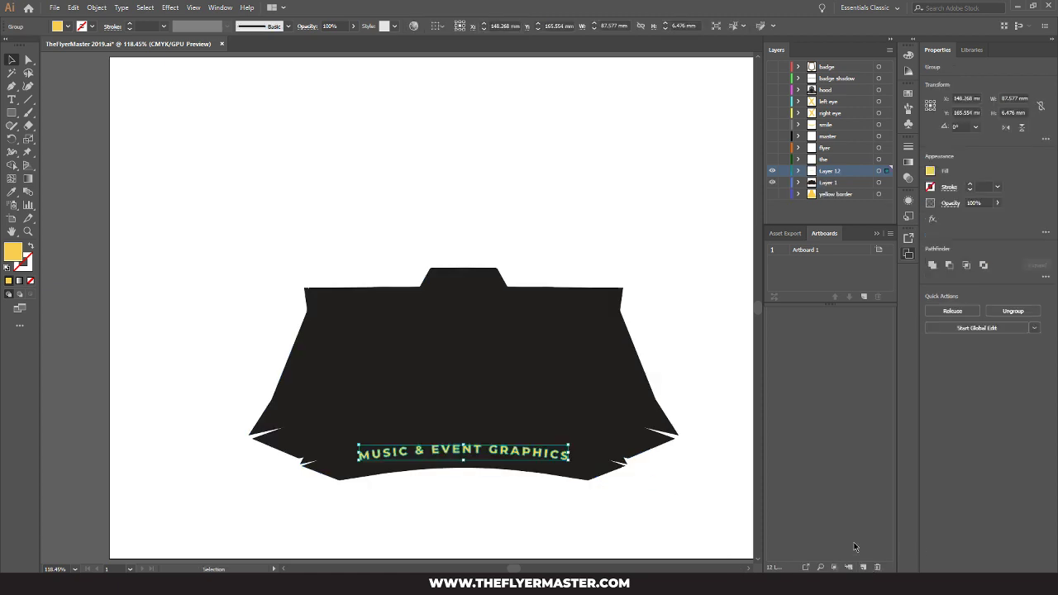
Rename the new layer holding the "MUSIC & EVENT GRAPHICS" lettering as "tagline"
{"action": "double_click", "coordinate": [839, 177]}
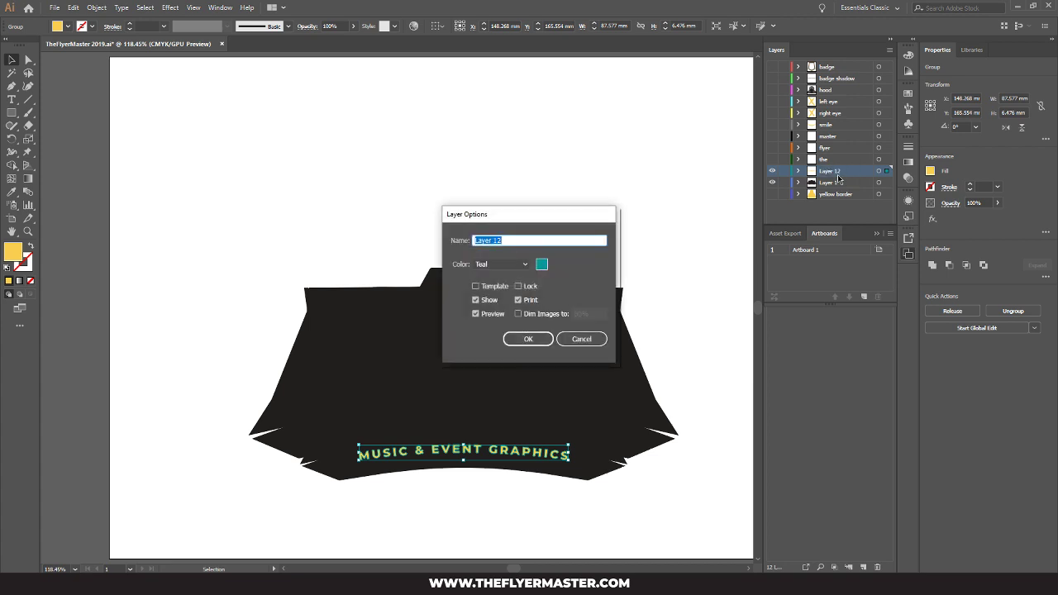
{"action": "type", "text": "m"}
{"action": "key", "text": "Return"}
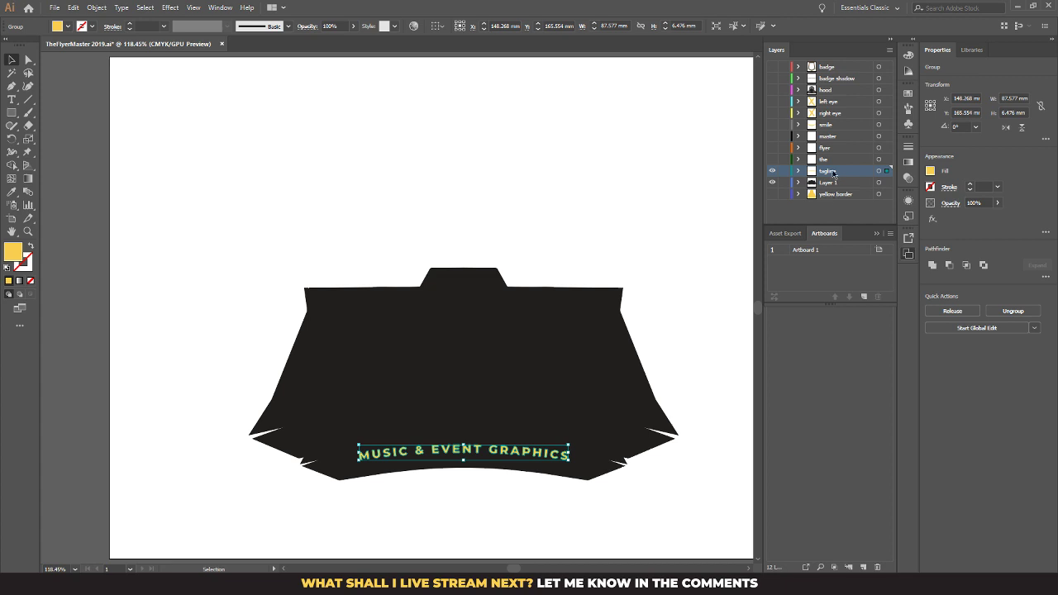
Rename Layer 1, which holds the black banner shape, as "title BG"
{"action": "left_click", "coordinate": [838, 183]}
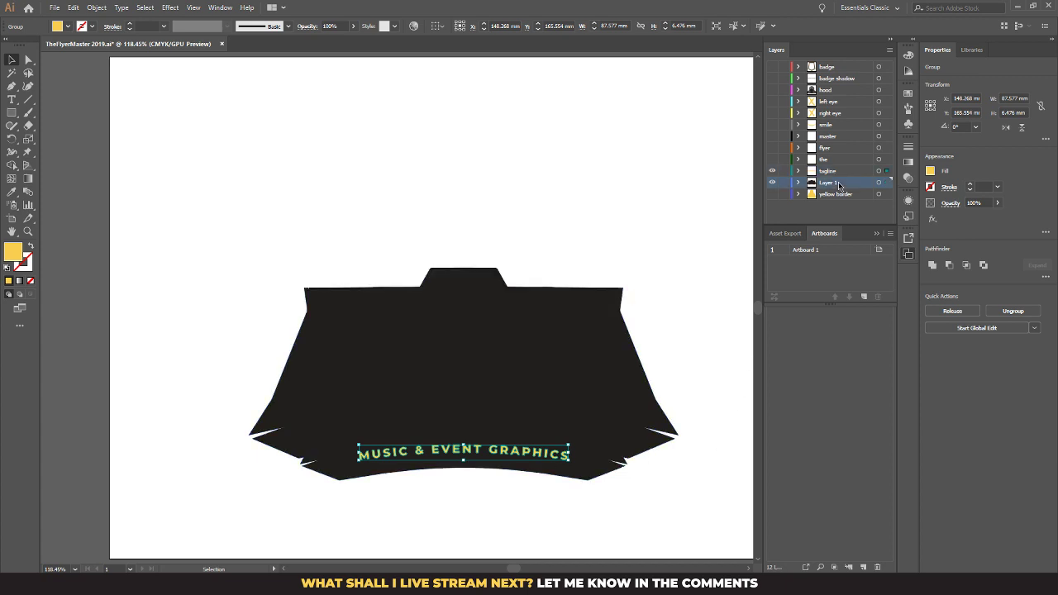
{"action": "double_click", "coordinate": [832, 184]}
{"action": "type", "text": "b"}
{"action": "type", "text": "itle BG"}
{"action": "key", "text": "Return"}
Show all hidden layers and move the badge layer beneath the yellow border layer
{"action": "left_click", "coordinate": [772, 193]}
{"action": "left_click_drag", "start_coordinate": [774, 160], "coordinate": [846, 213]}
{"action": "left_click", "coordinate": [825, 67]}
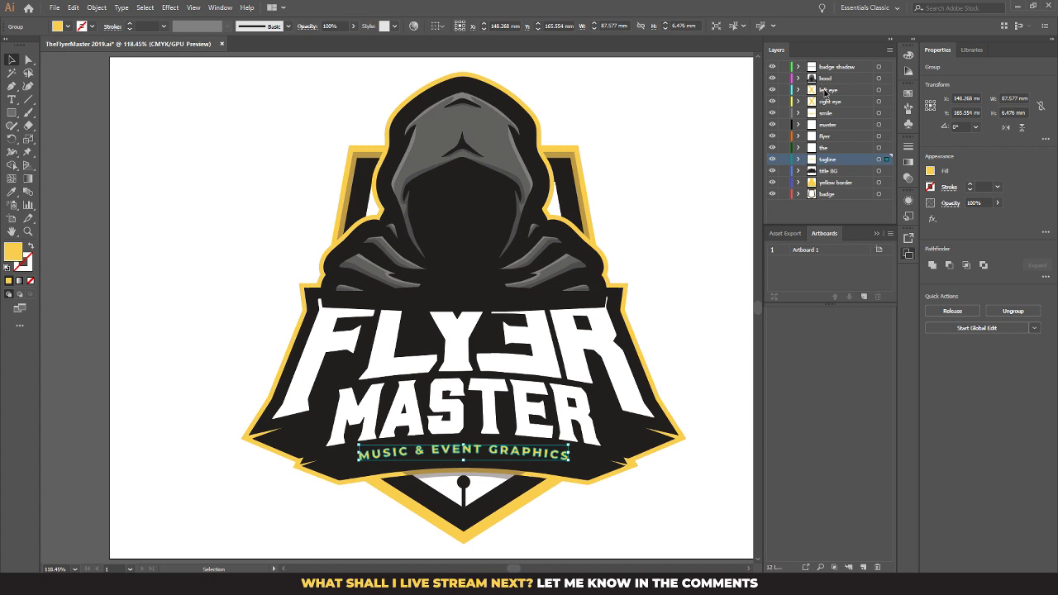
Reorder the layers so that left eye, right eye and smile sit above the hood layer
{"action": "left_click", "coordinate": [825, 90]}
{"action": "left_click", "coordinate": [832, 117], "text": "shift"}
{"action": "left_click_drag", "start_coordinate": [832, 117], "coordinate": [831, 78]}
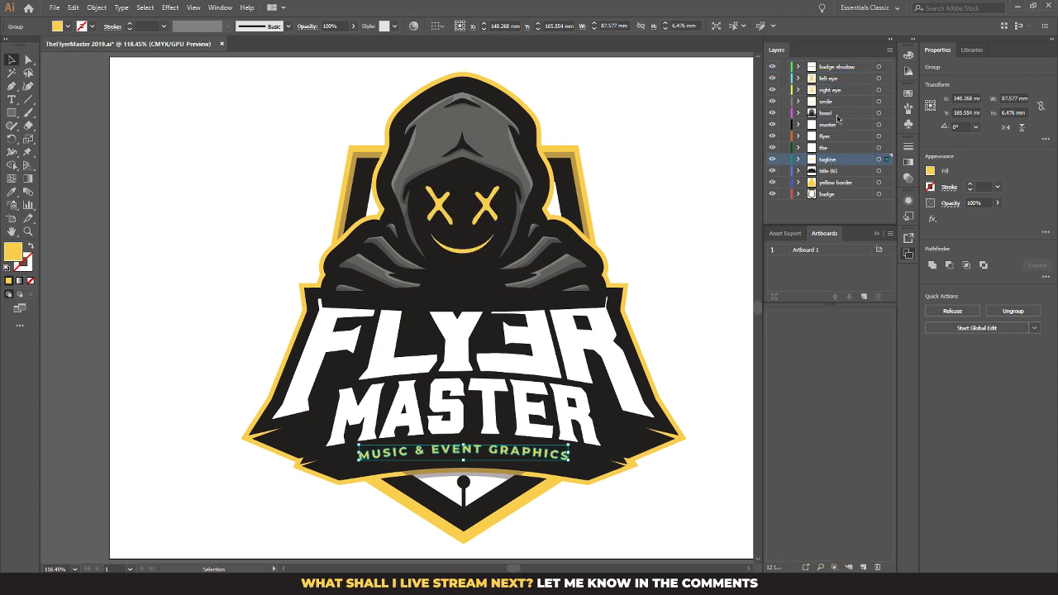
Move the badge shadow layer between the title BG and yellow border layers
{"action": "left_click", "coordinate": [839, 116]}
{"action": "left_click", "coordinate": [838, 81], "text": "shift"}
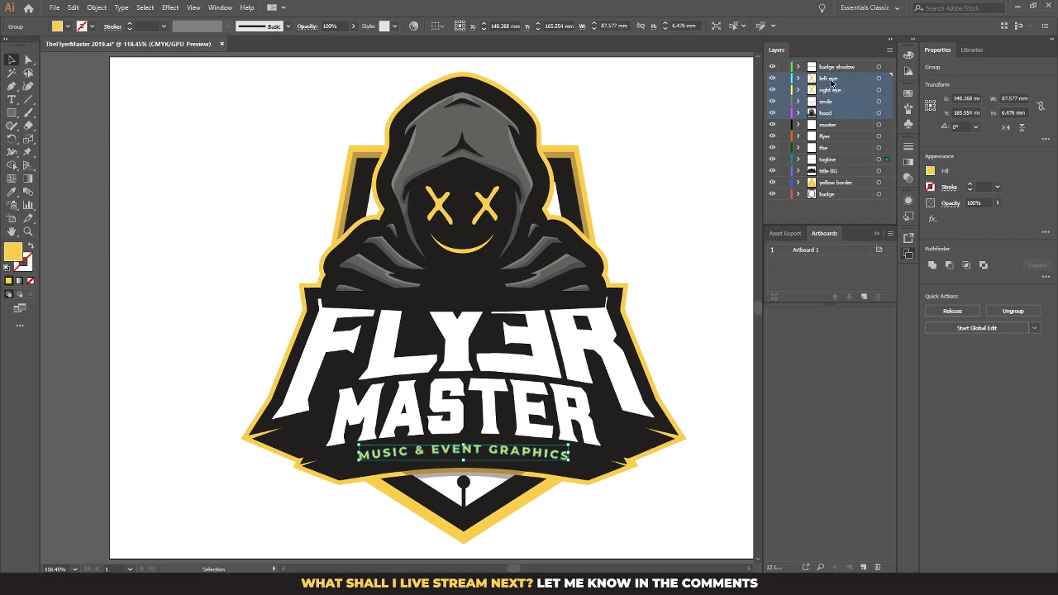
{"action": "left_click_drag", "start_coordinate": [837, 66], "coordinate": [829, 177]}
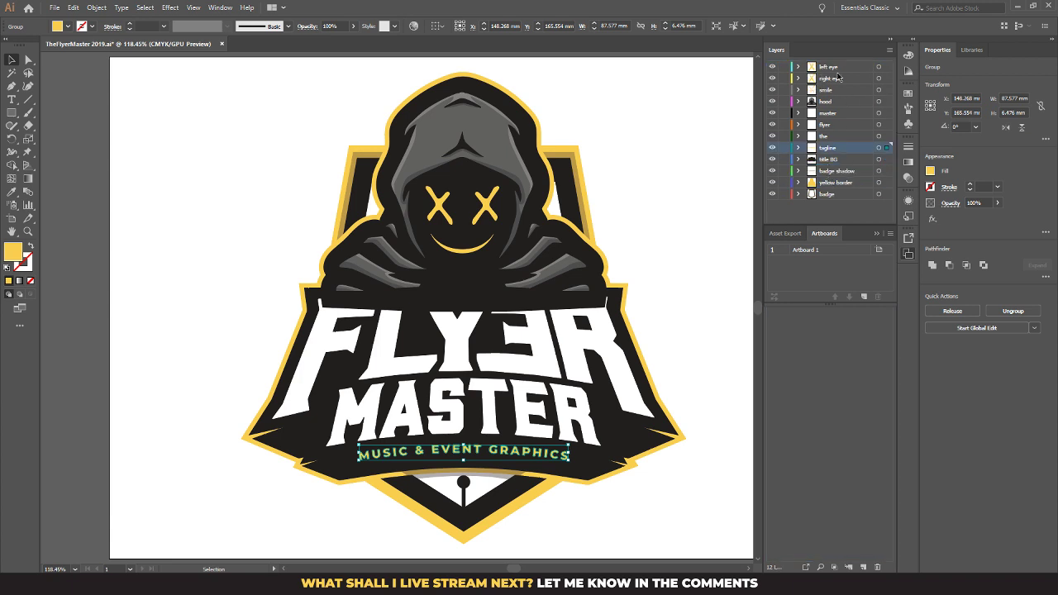
Move the left eye, right eye, smile and hood layers together between title BG and badge shadow
{"action": "left_click", "coordinate": [833, 68]}
{"action": "left_click", "coordinate": [829, 104], "text": "shift"}
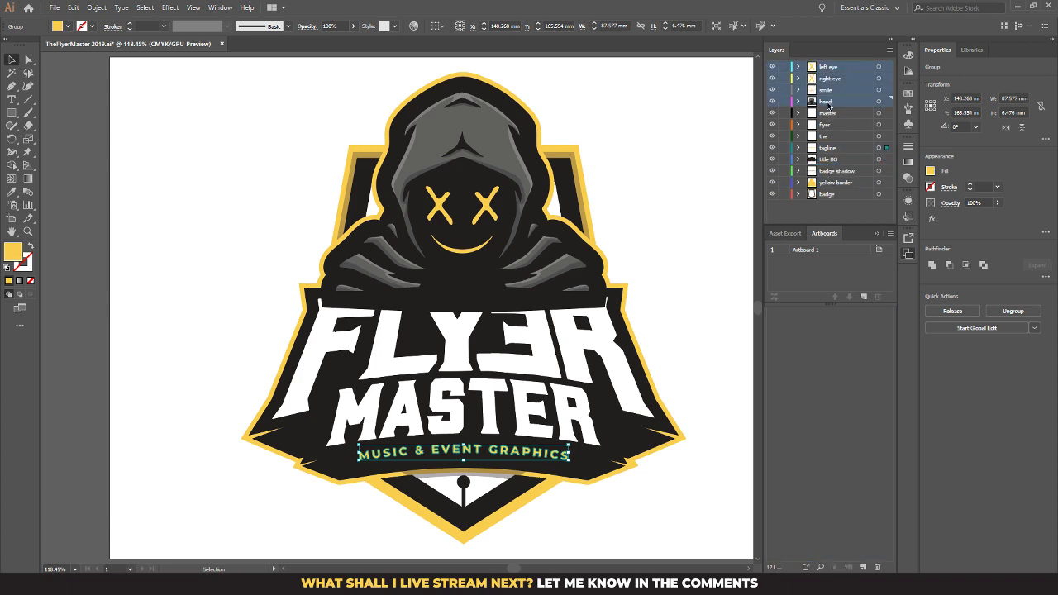
{"action": "left_click_drag", "start_coordinate": [830, 105], "coordinate": [839, 169]}
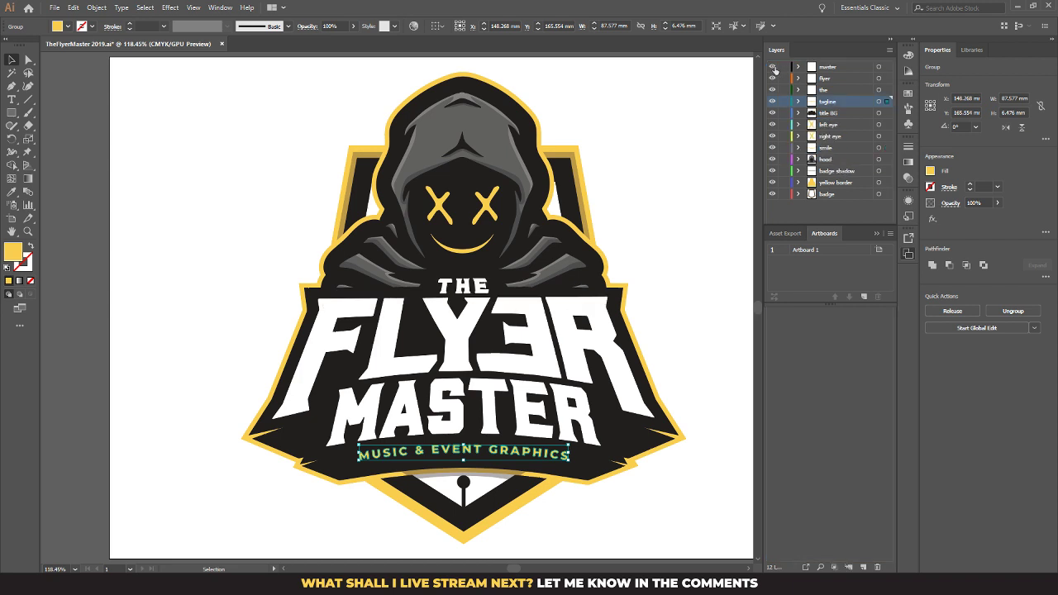
Toggle the visibility of the master, badge and yellow border layers to check the artwork on each
{"action": "left_click", "coordinate": [774, 68]}
{"action": "mouse_move", "coordinate": [773, 67]}
{"action": "left_mouse_down"}
{"action": "mouse_move", "coordinate": [772, 197]}
{"action": "mouse_move", "coordinate": [773, 68]}
{"action": "left_mouse_up"}
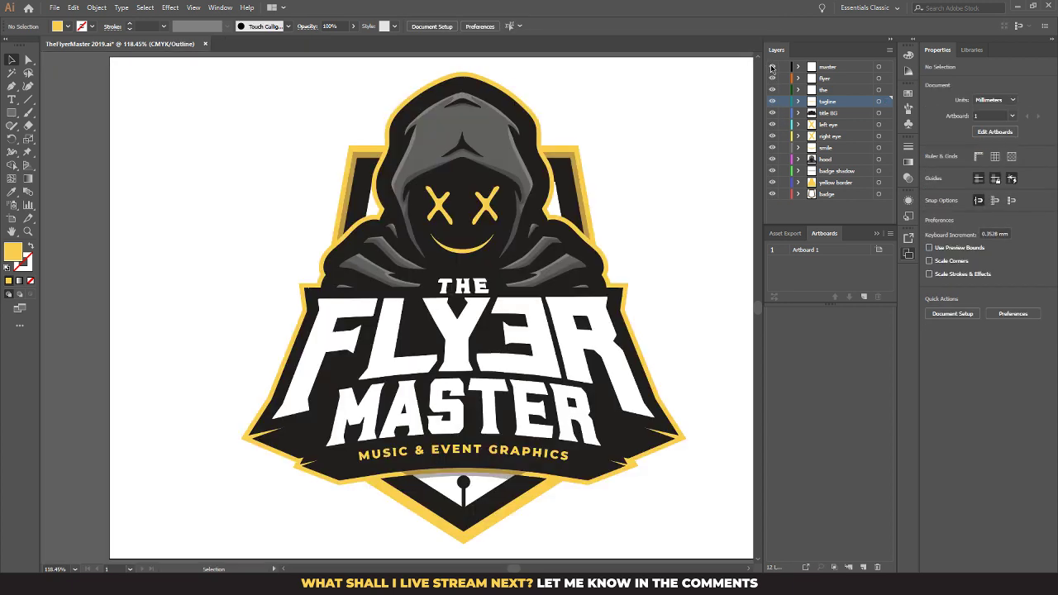
{"action": "left_click", "coordinate": [773, 195]}
{"action": "left_click", "coordinate": [773, 194]}
{"action": "left_click", "coordinate": [772, 182]}
{"action": "left_click", "coordinate": [773, 183]}
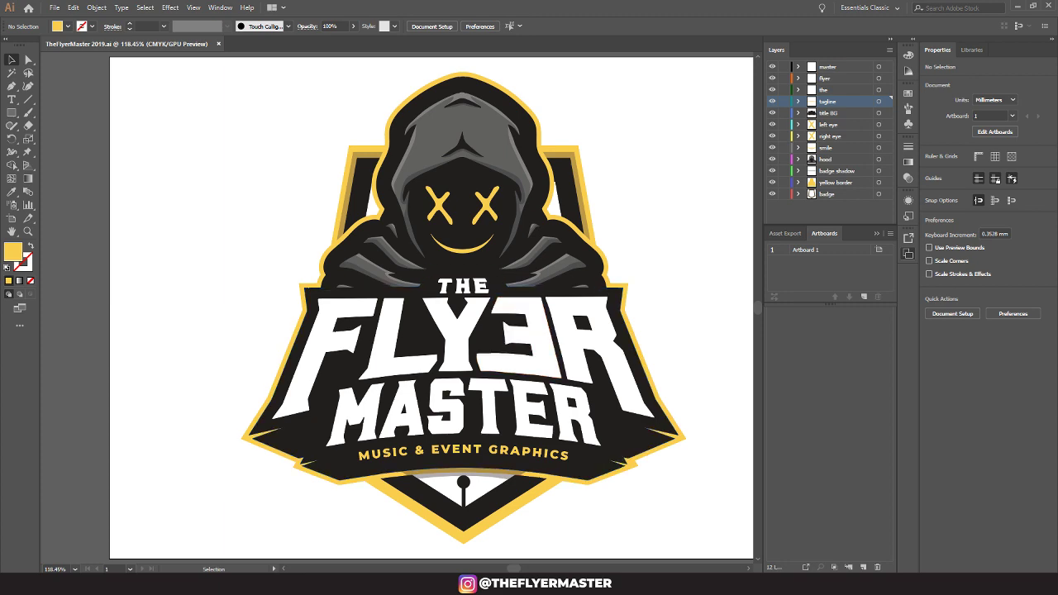
Switch to After Effects and choose TheFlyerMaster 2019.ai from the 2019 REBRAND folder for import
{"action": "key", "text": "alt+Tab"}
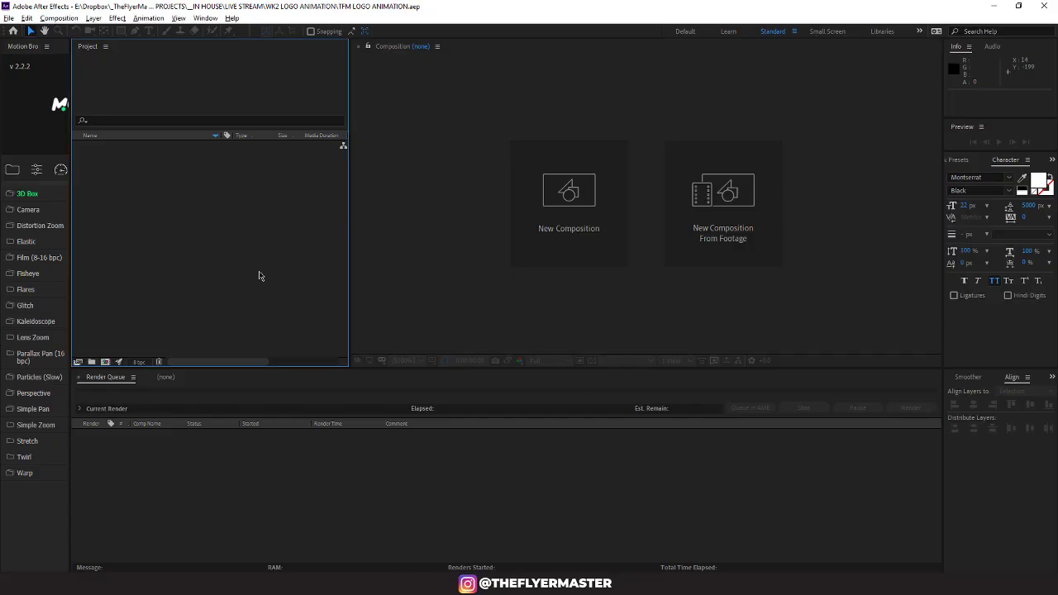
{"action": "left_click", "coordinate": [10, 19]}
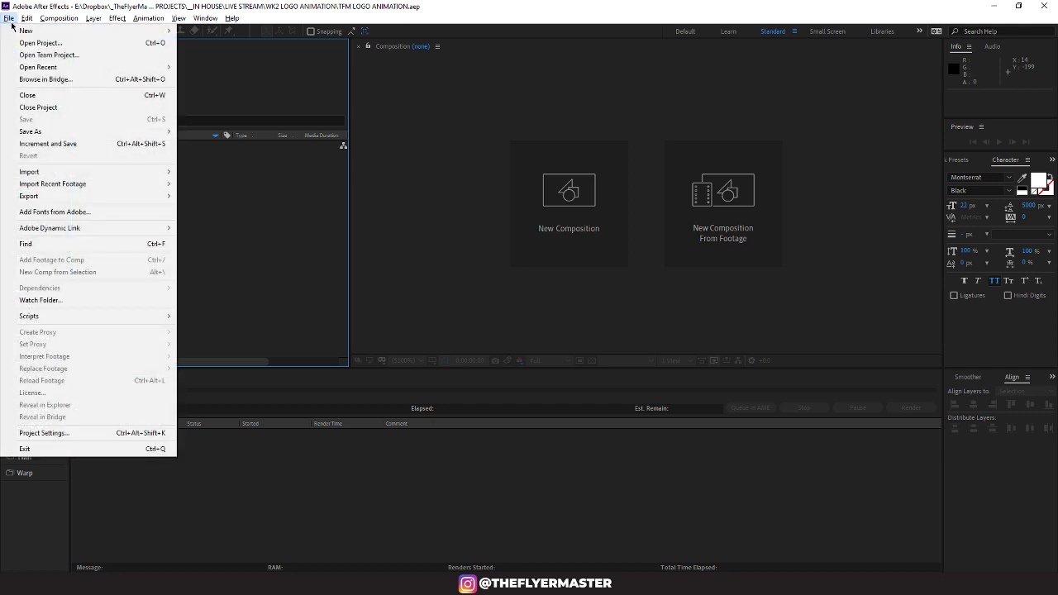
{"action": "mouse_move", "coordinate": [133, 171]}
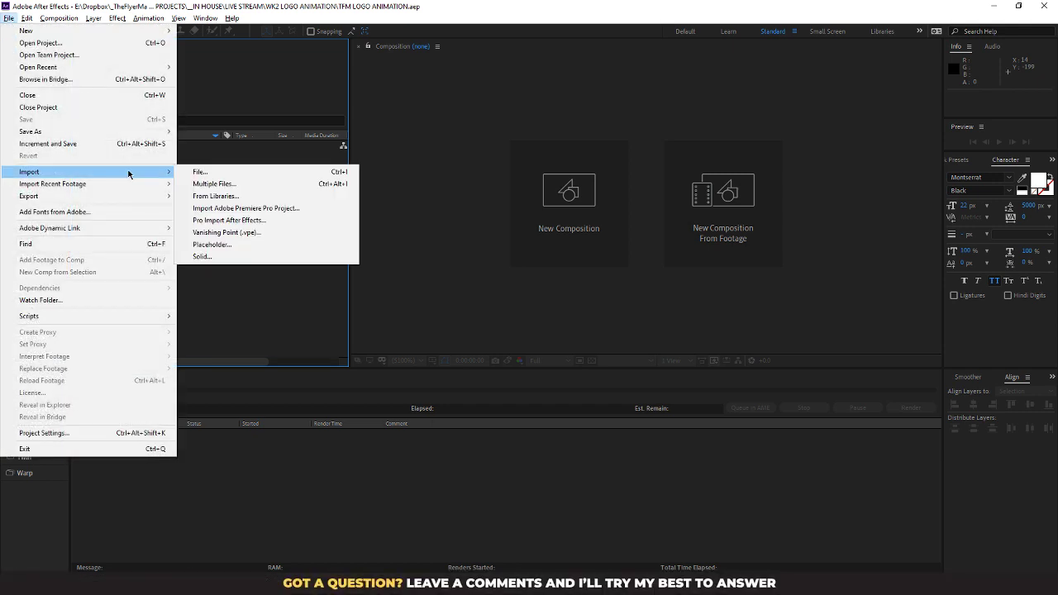
{"action": "left_click", "coordinate": [245, 173]}
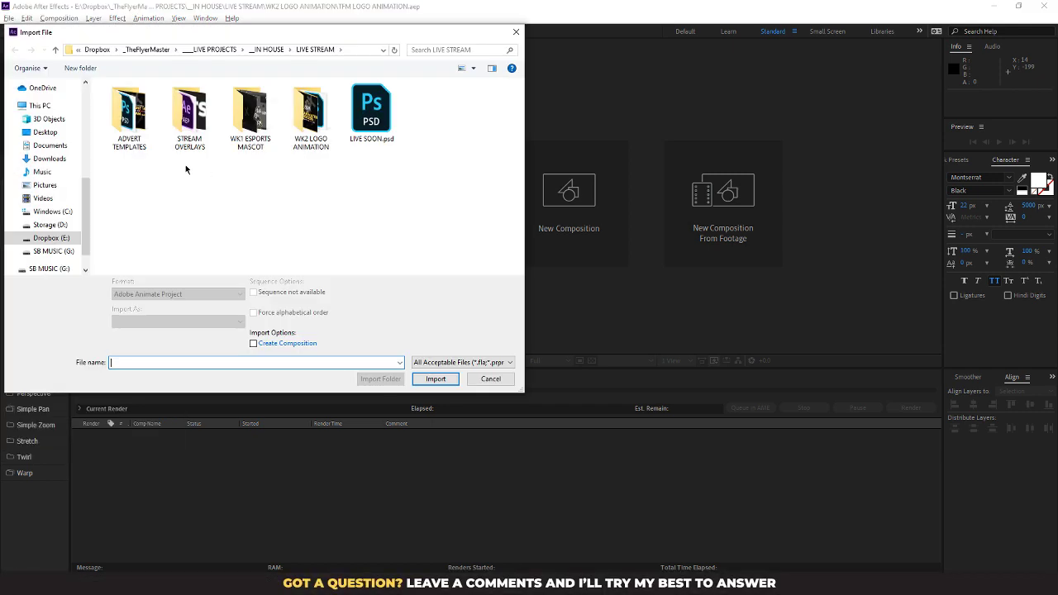
{"action": "double_click", "coordinate": [310, 115]}
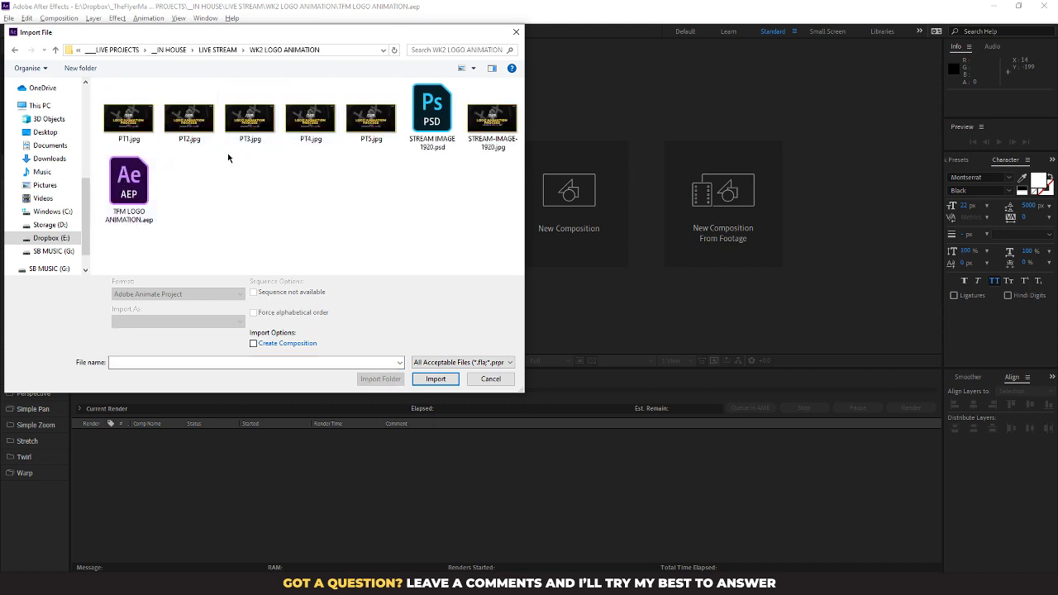
{"action": "left_click", "coordinate": [218, 49]}
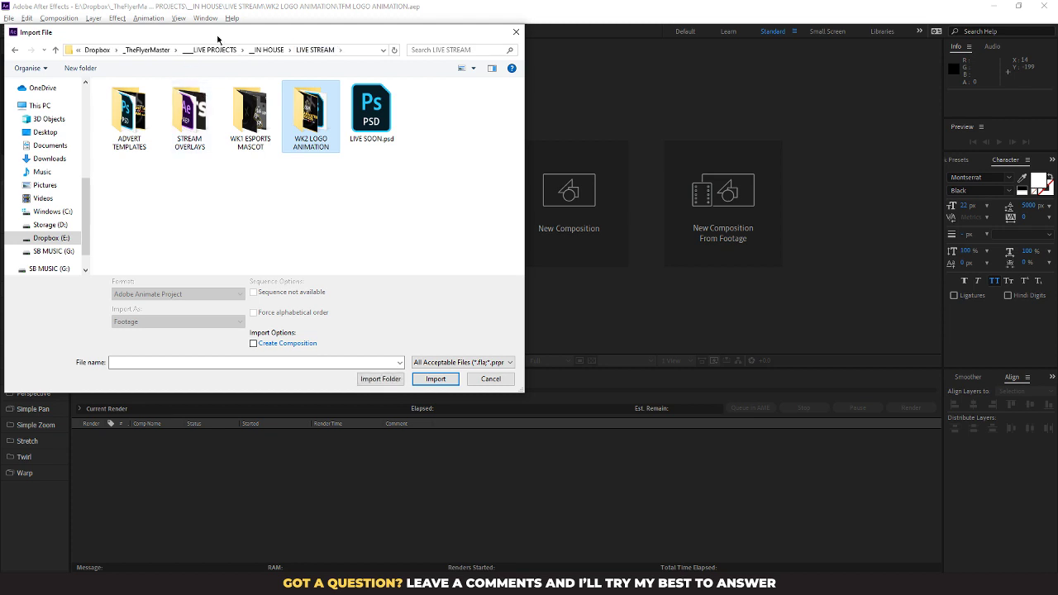
{"action": "left_click", "coordinate": [272, 50]}
{"action": "left_click", "coordinate": [140, 100]}
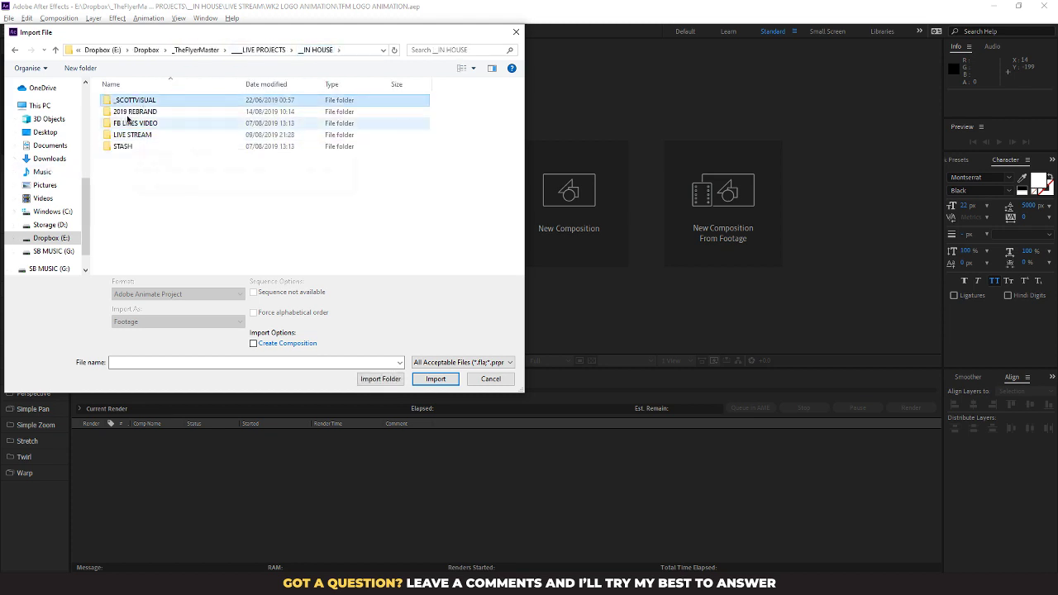
{"action": "double_click", "coordinate": [135, 112]}
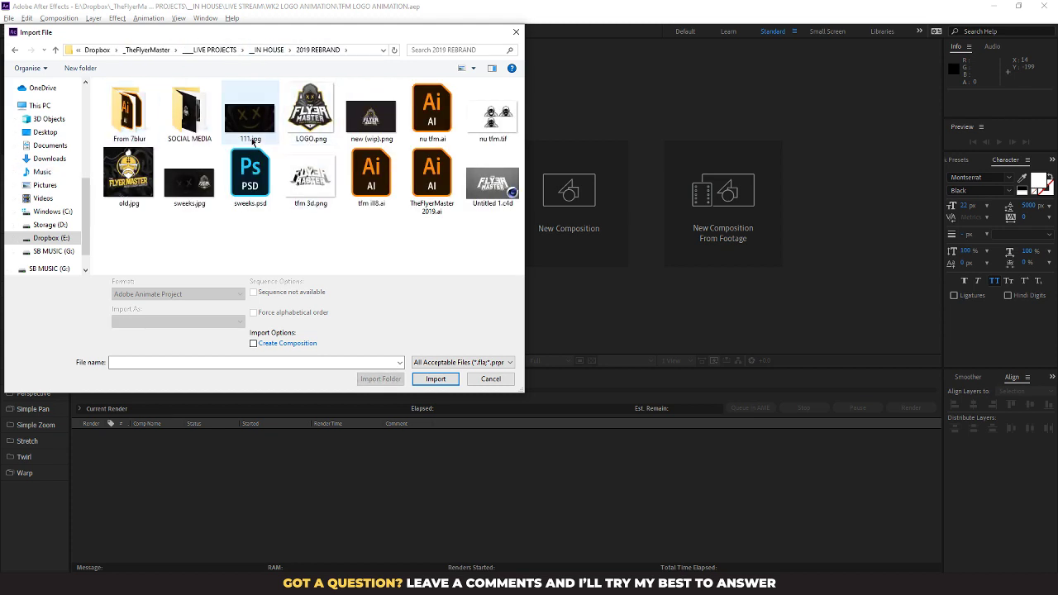
{"action": "double_click", "coordinate": [432, 178]}
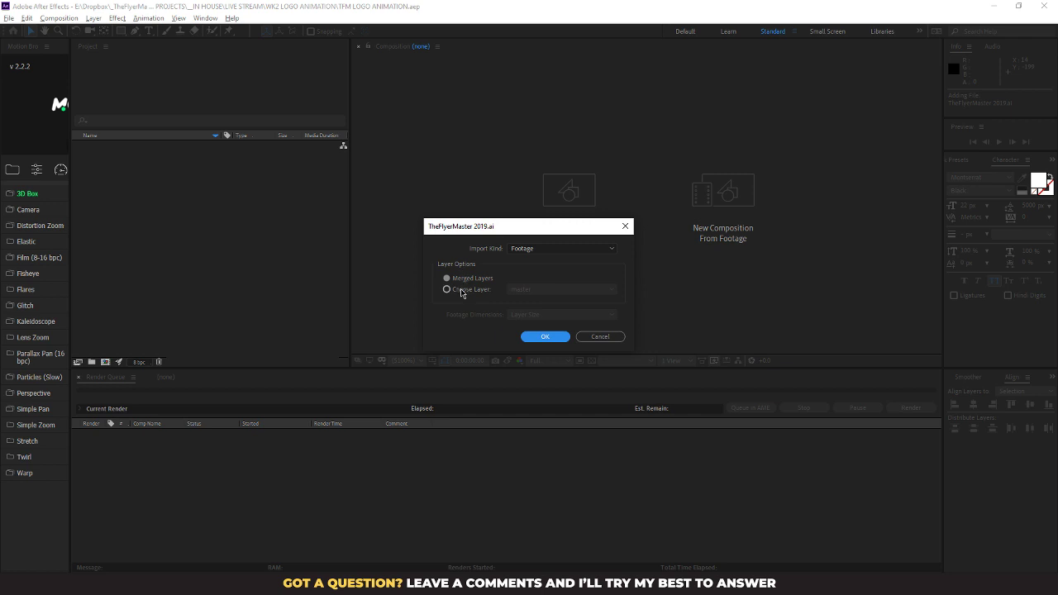
Import the Illustrator file as a Composition with footage dimensions set to Layer Size
{"action": "left_click", "coordinate": [558, 249]}
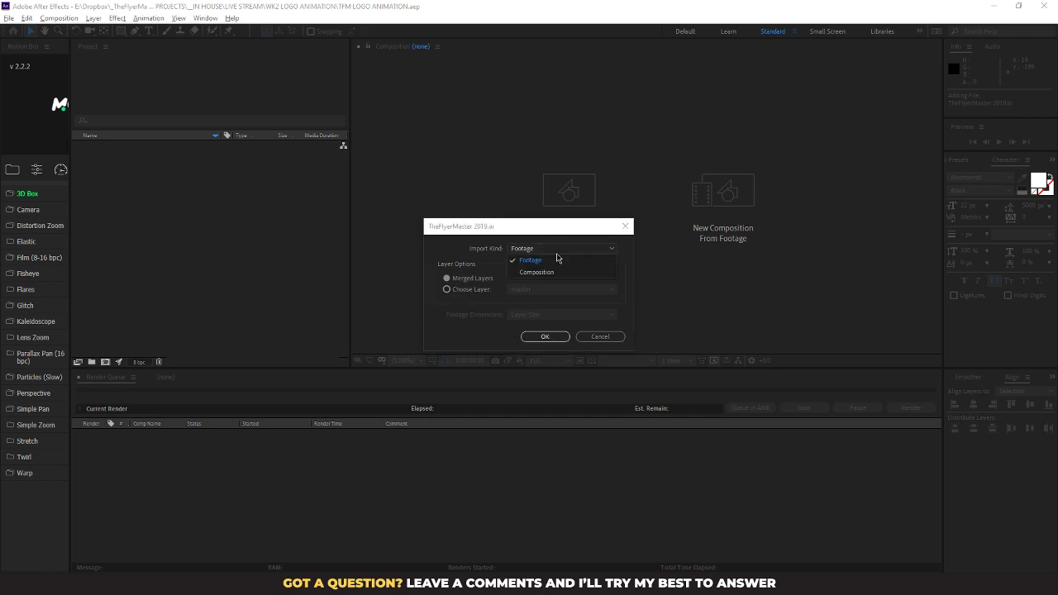
{"action": "left_click", "coordinate": [552, 273]}
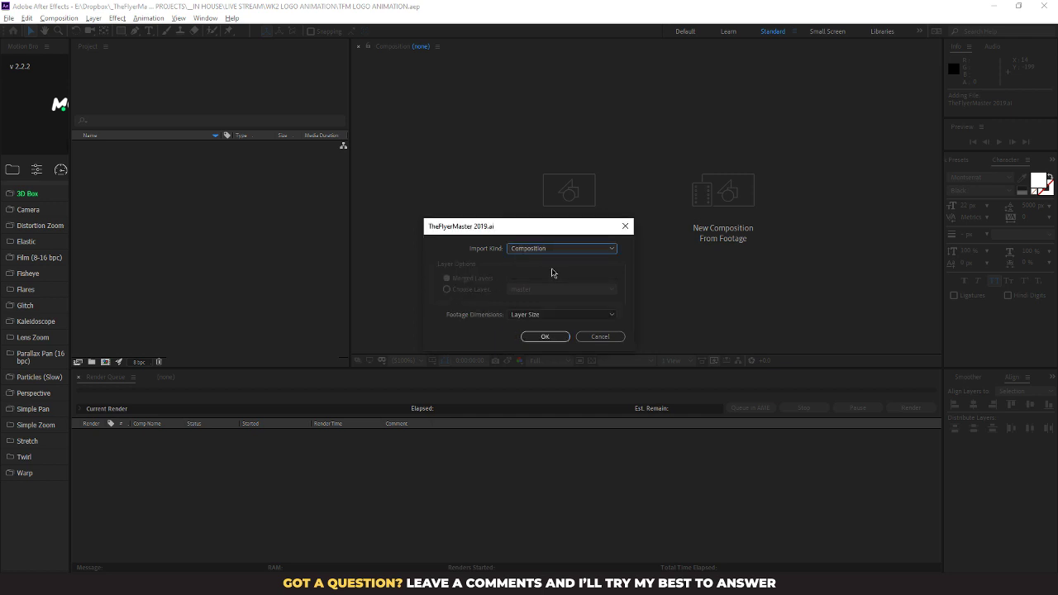
{"action": "left_click", "coordinate": [521, 317]}
{"action": "left_click", "coordinate": [522, 325]}
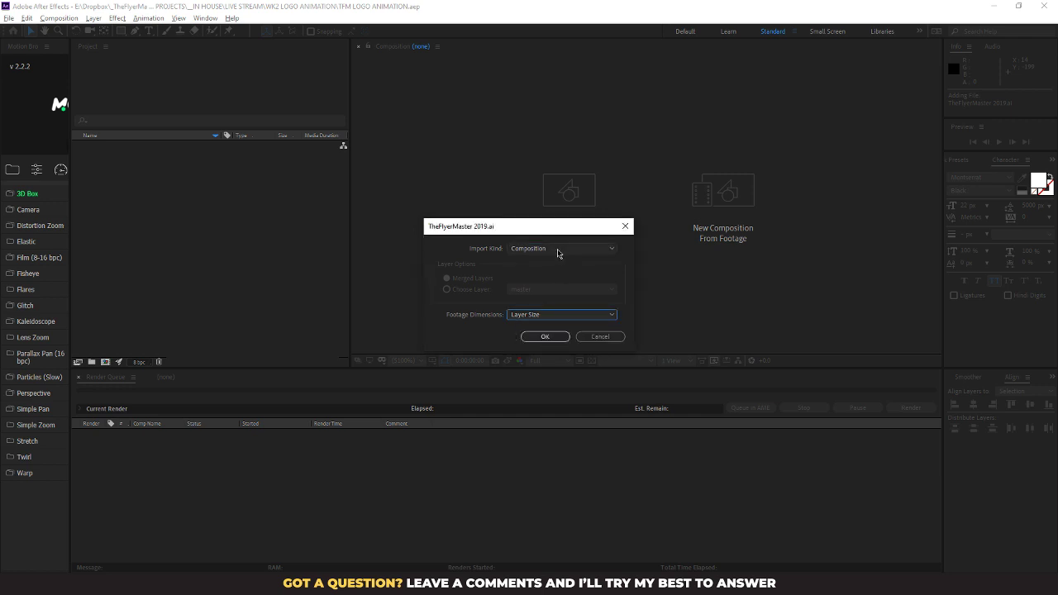
{"action": "left_click", "coordinate": [545, 337]}
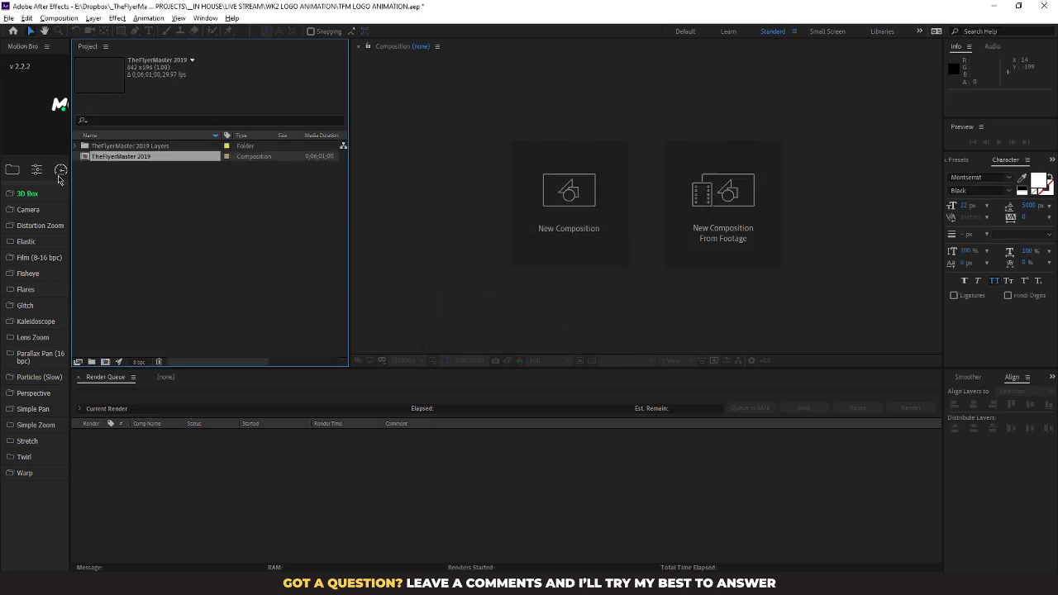
Examine the individual layer files inside the imported TheFlyerMaster 2019 Layers folder
{"action": "left_click", "coordinate": [77, 147]}
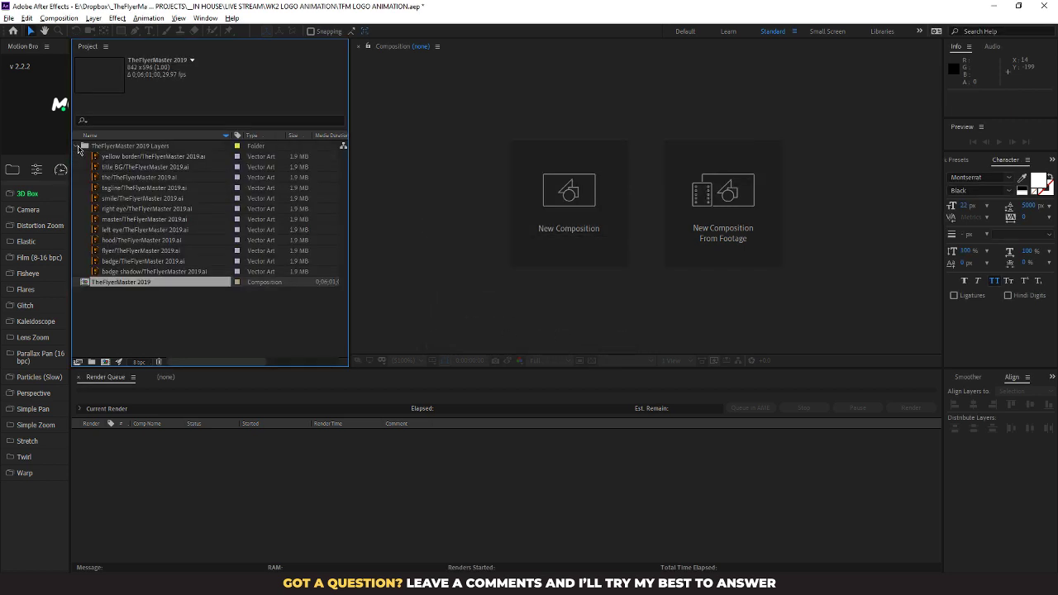
{"action": "left_click", "coordinate": [124, 159]}
{"action": "left_click", "coordinate": [134, 166]}
{"action": "left_click", "coordinate": [136, 177]}
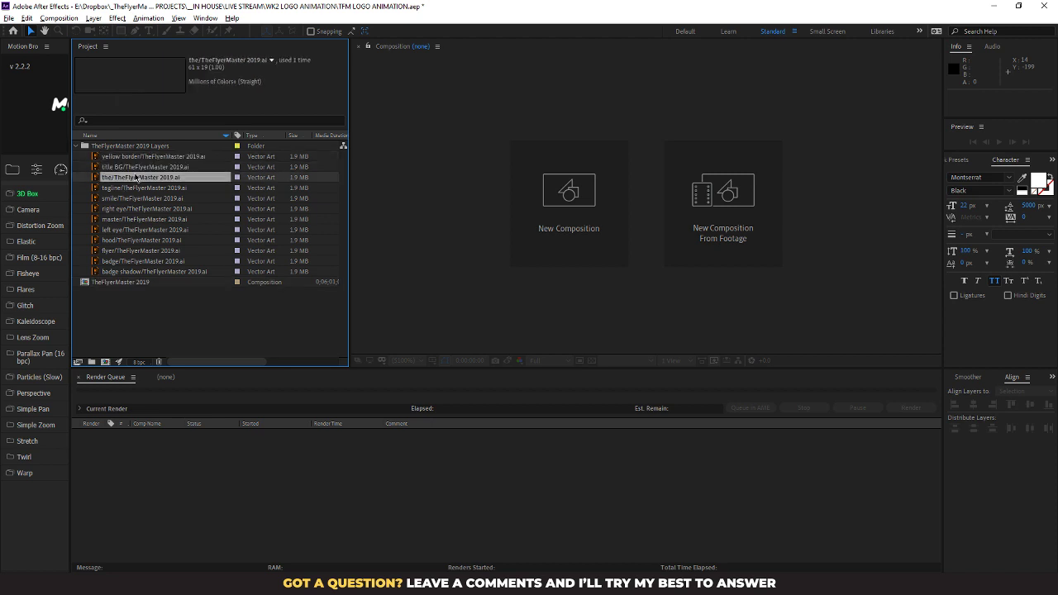
{"action": "left_click", "coordinate": [76, 147]}
Collapse the imported layers folder and open the TheFlyerMaster 2019 composition at its first frame
{"action": "left_click", "coordinate": [124, 158]}
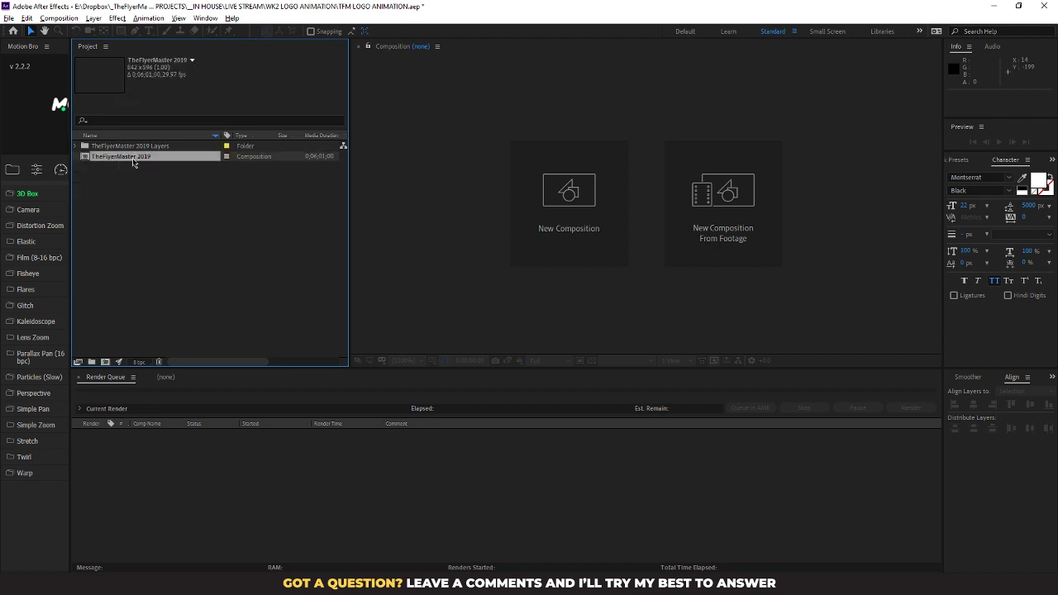
{"action": "double_click", "coordinate": [132, 163]}
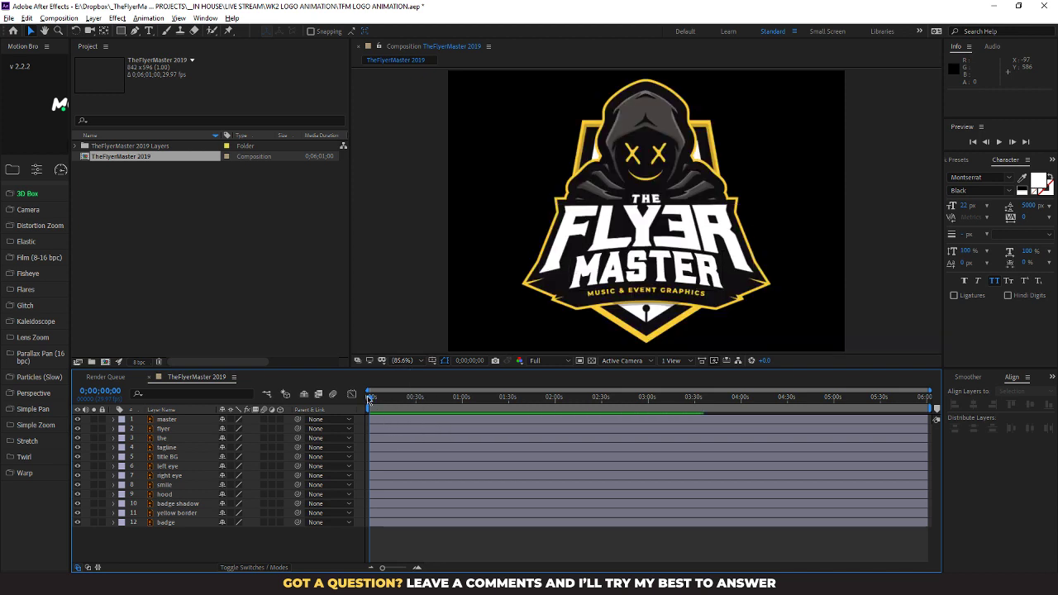
{"action": "mouse_move", "coordinate": [370, 398]}
{"action": "left_mouse_down"}
{"action": "mouse_move", "coordinate": [543, 401]}
{"action": "mouse_move", "coordinate": [369, 401]}
{"action": "left_mouse_up"}
Change the TheFlyerMaster 2019 composition's settings to the HDTV 1080 29.97 preset
{"action": "right_click", "coordinate": [199, 377]}
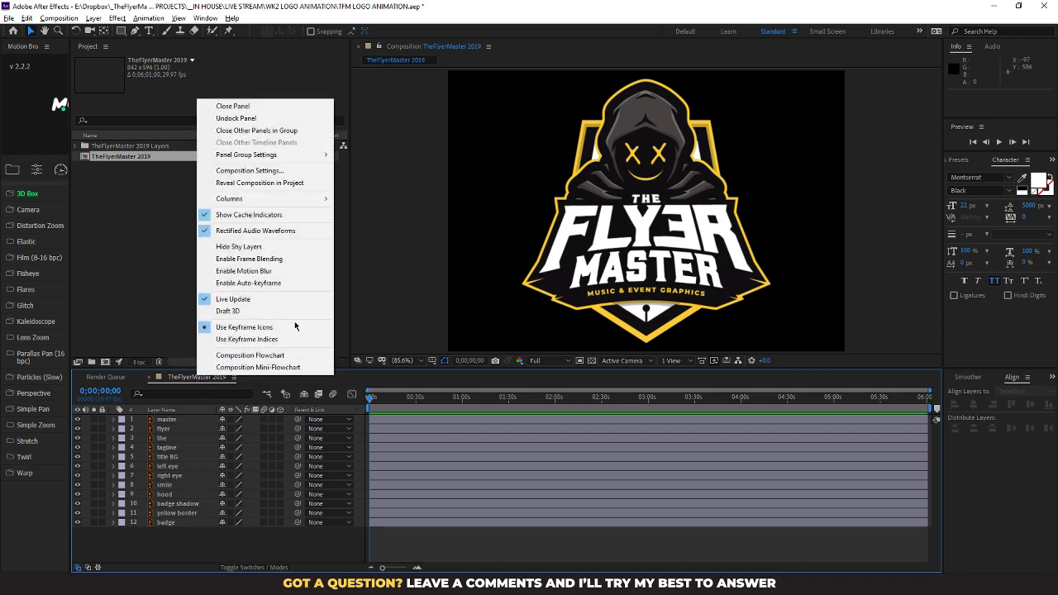
{"action": "left_click", "coordinate": [265, 170]}
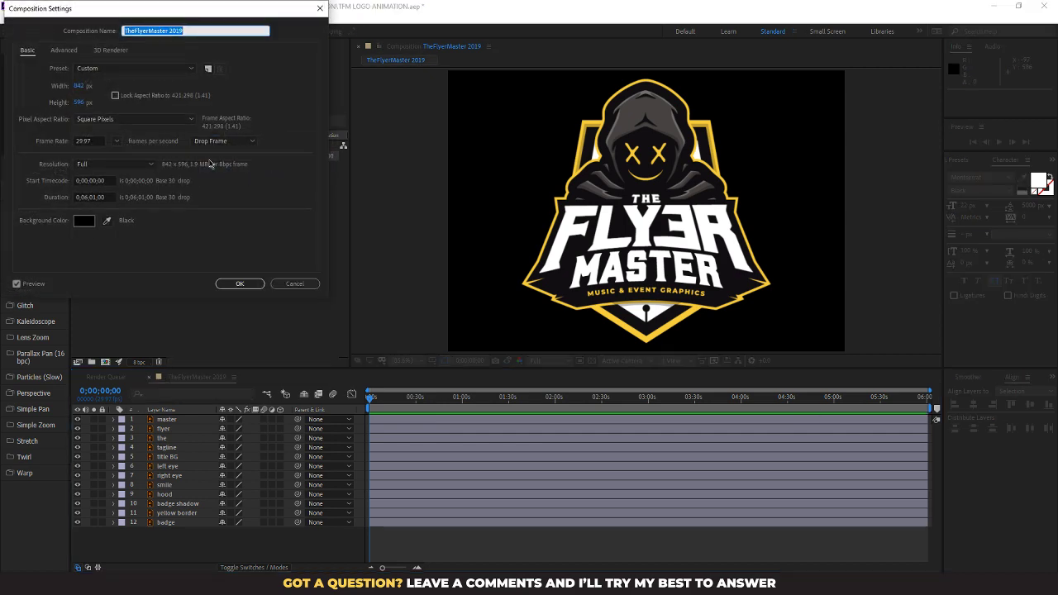
{"action": "left_click", "coordinate": [148, 69]}
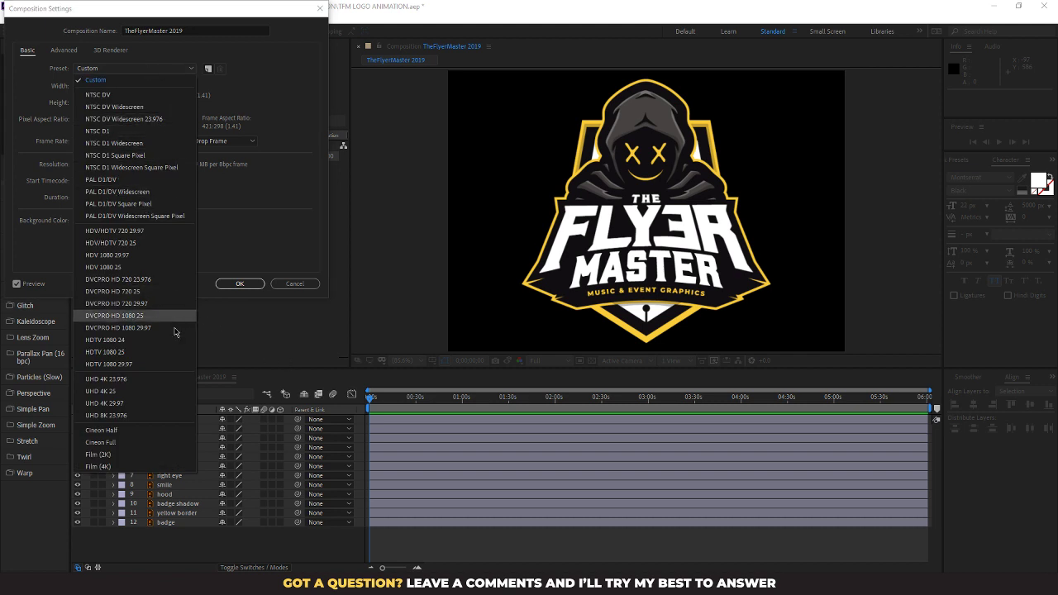
{"action": "left_click", "coordinate": [159, 365]}
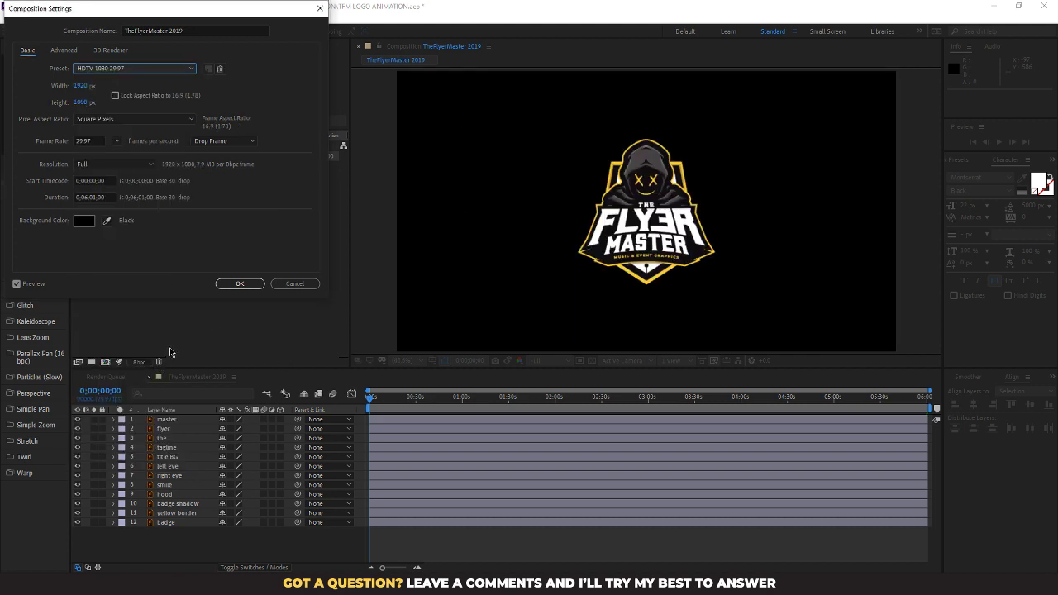
{"action": "left_click", "coordinate": [248, 282]}
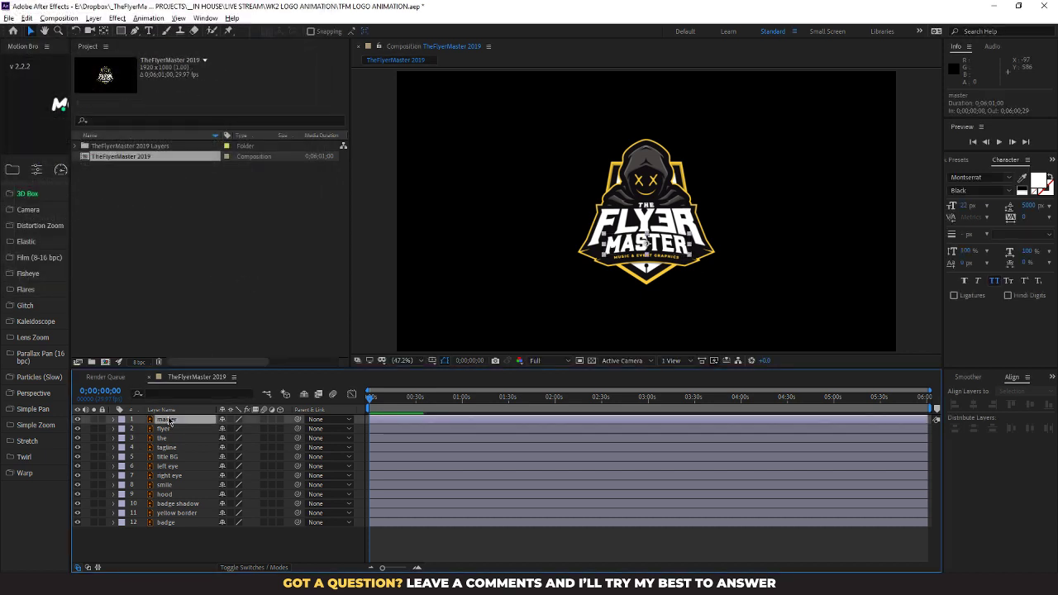
Try to scale all the individual logo layers together to 150%, and undo the change
{"action": "key", "text": "ctrl+a"}
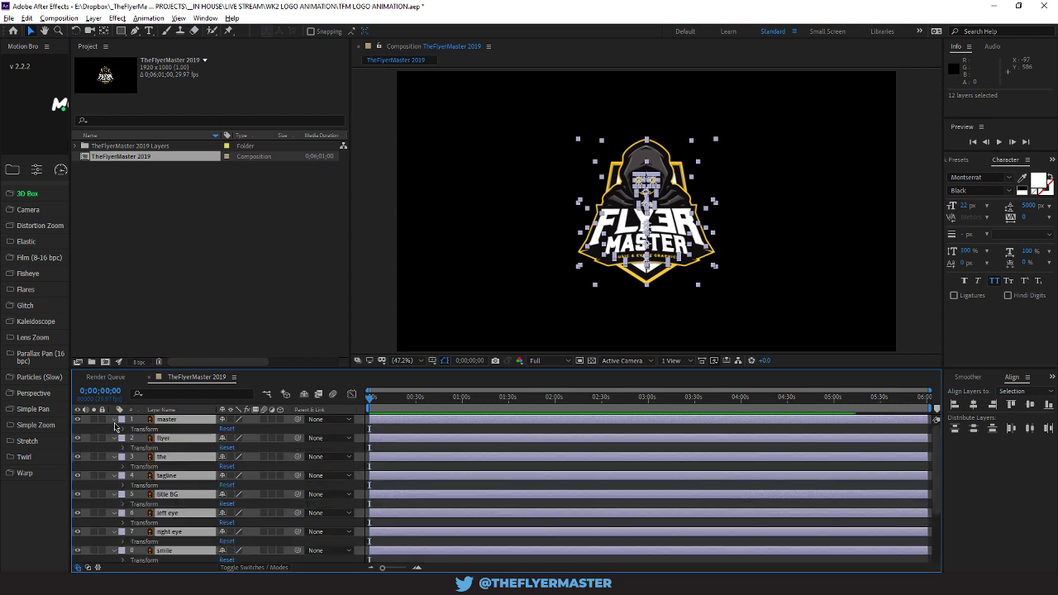
{"action": "left_click", "coordinate": [113, 429]}
{"action": "left_click", "coordinate": [122, 429]}
{"action": "left_click", "coordinate": [256, 457]}
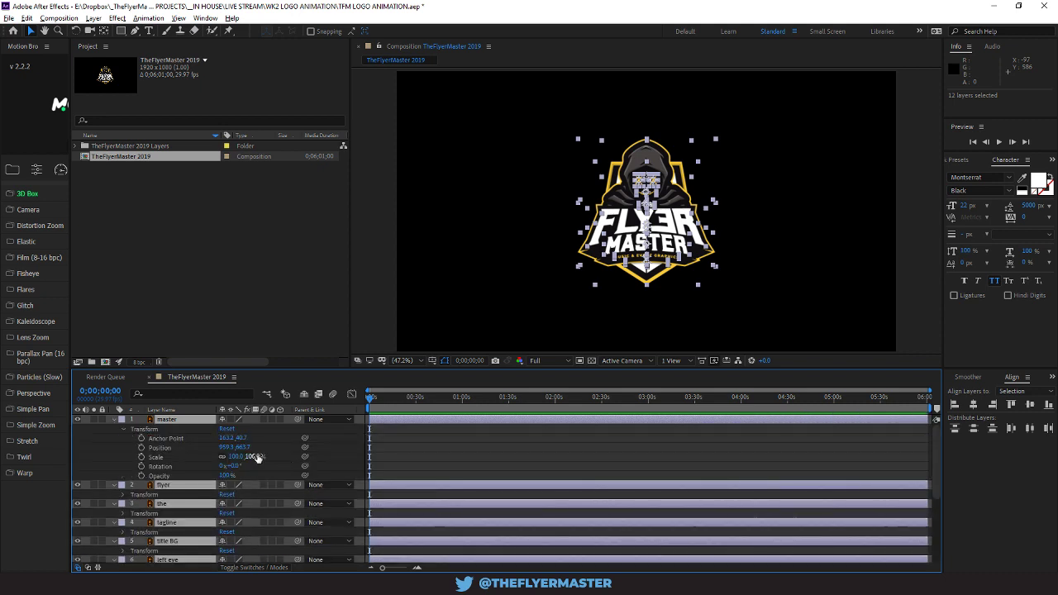
{"action": "type", "text": "120"}
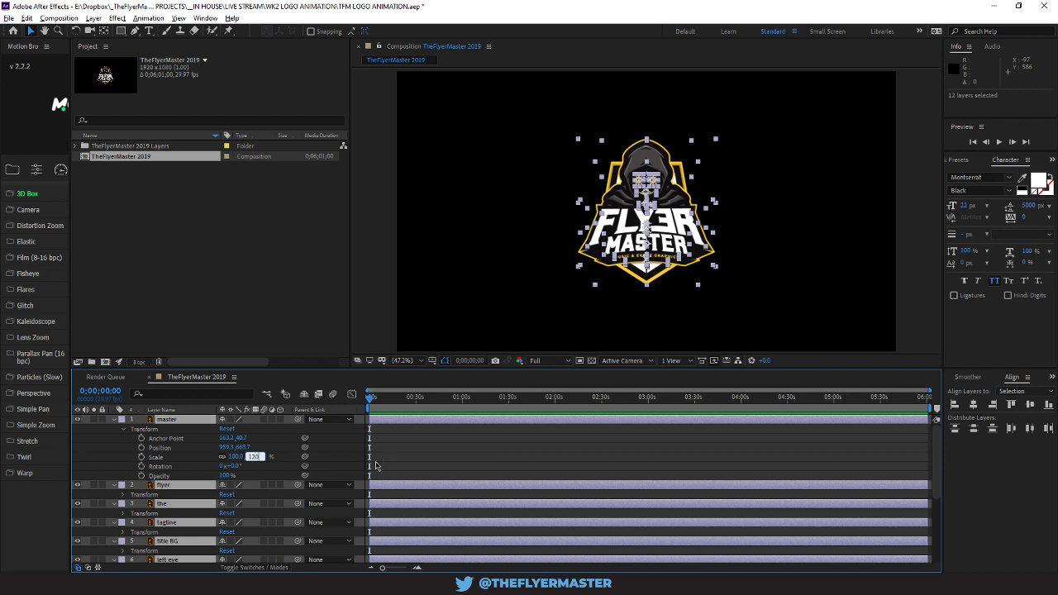
{"action": "left_click_drag", "start_coordinate": [254, 456], "coordinate": [251, 456]}
{"action": "type", "text": "50"}
{"action": "key", "text": "Return"}
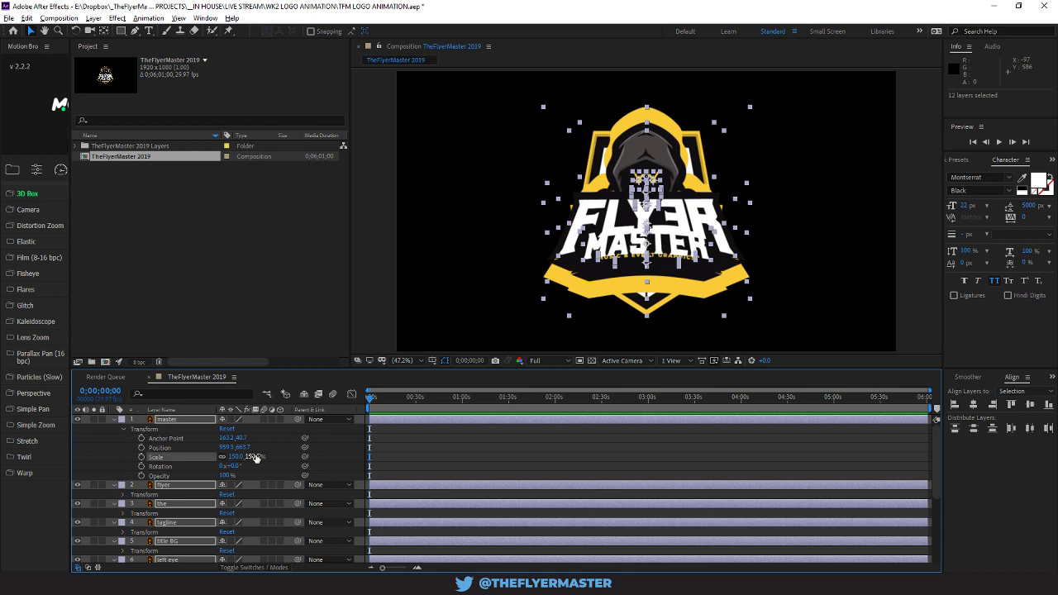
{"action": "key", "text": "ctrl+z"}
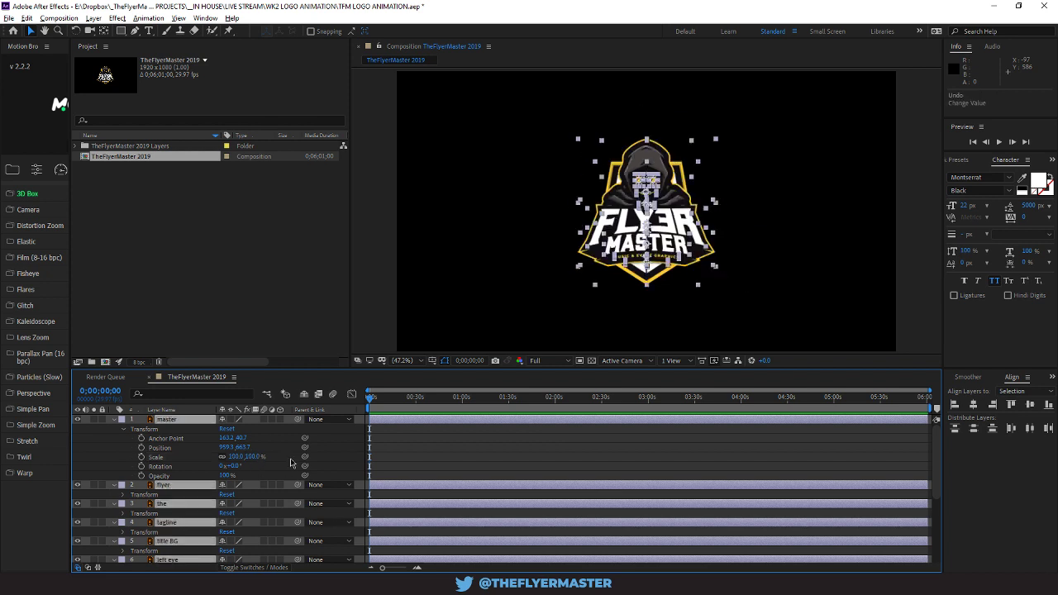
{"action": "left_click", "coordinate": [114, 419]}
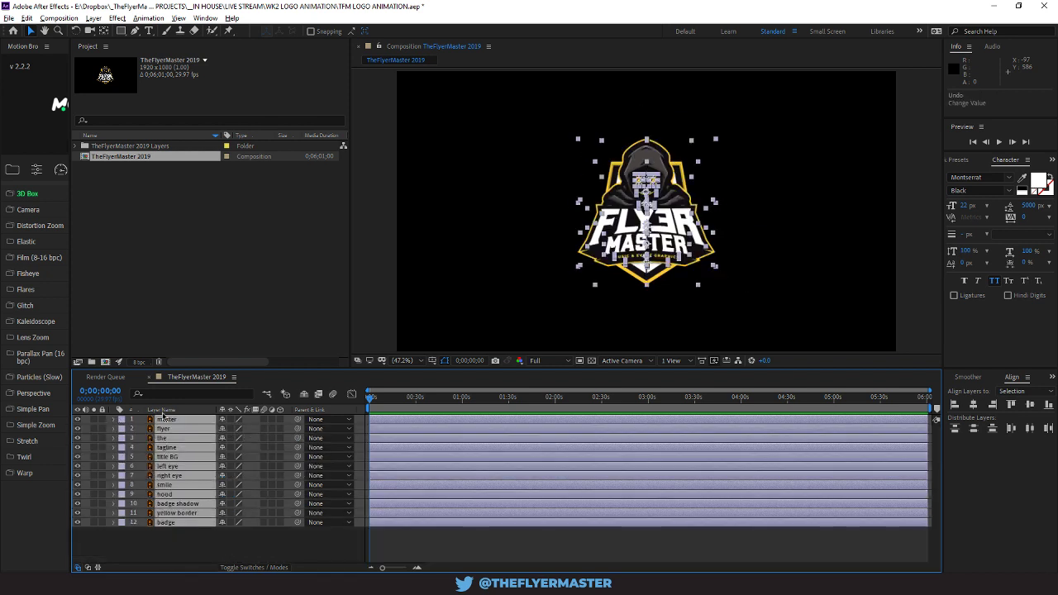
{"action": "left_click", "coordinate": [174, 544]}
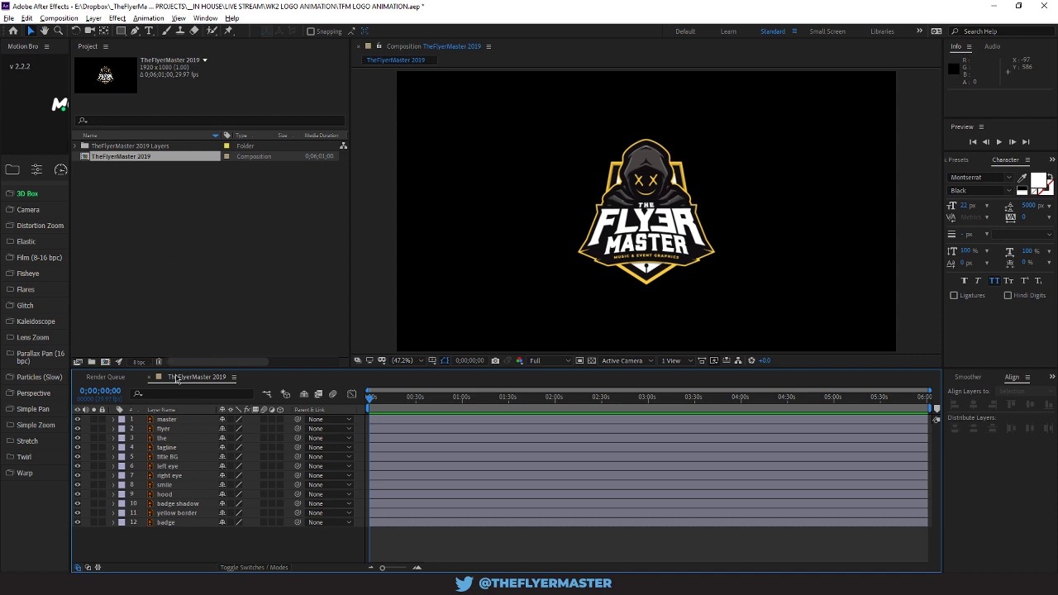
Pre-compose all layers from master to badge into a new composition named "logo layers", moving all attributes into it
{"action": "left_click", "coordinate": [169, 421]}
{"action": "left_click", "coordinate": [172, 524], "text": "shift"}
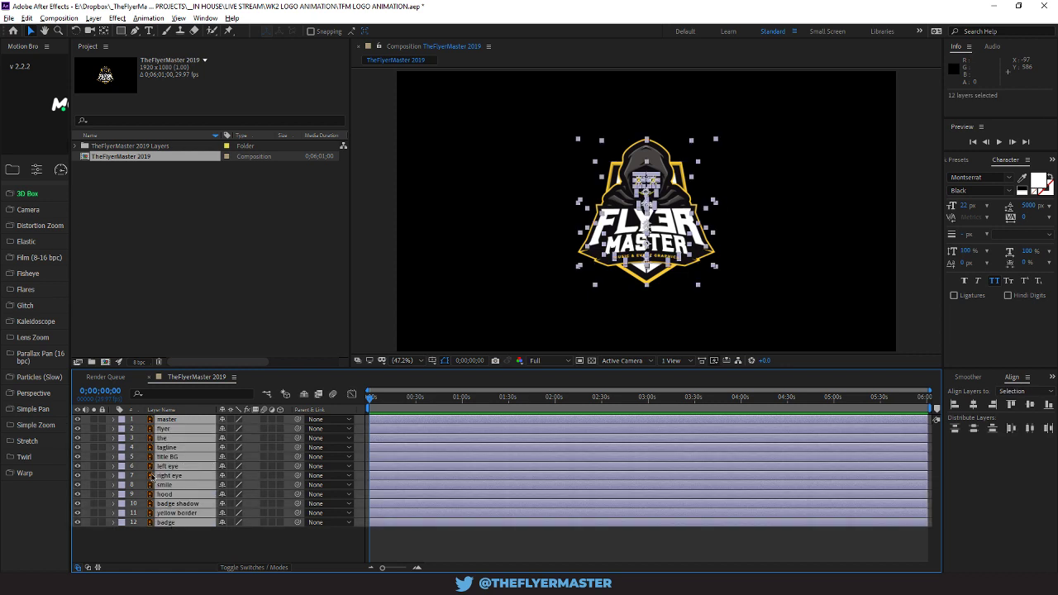
{"action": "right_click", "coordinate": [164, 468]}
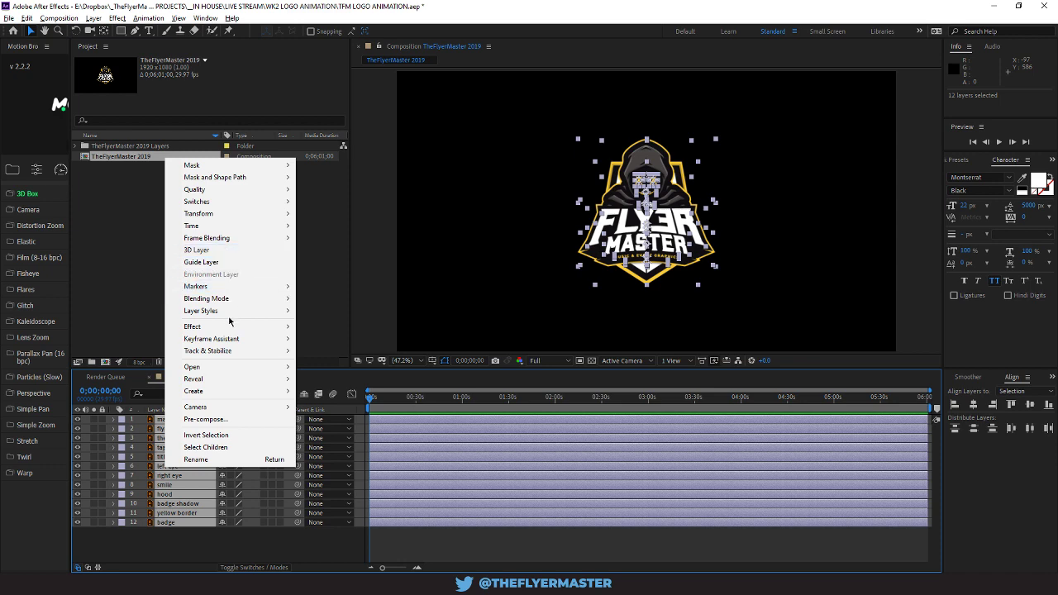
{"action": "mouse_move", "coordinate": [237, 328]}
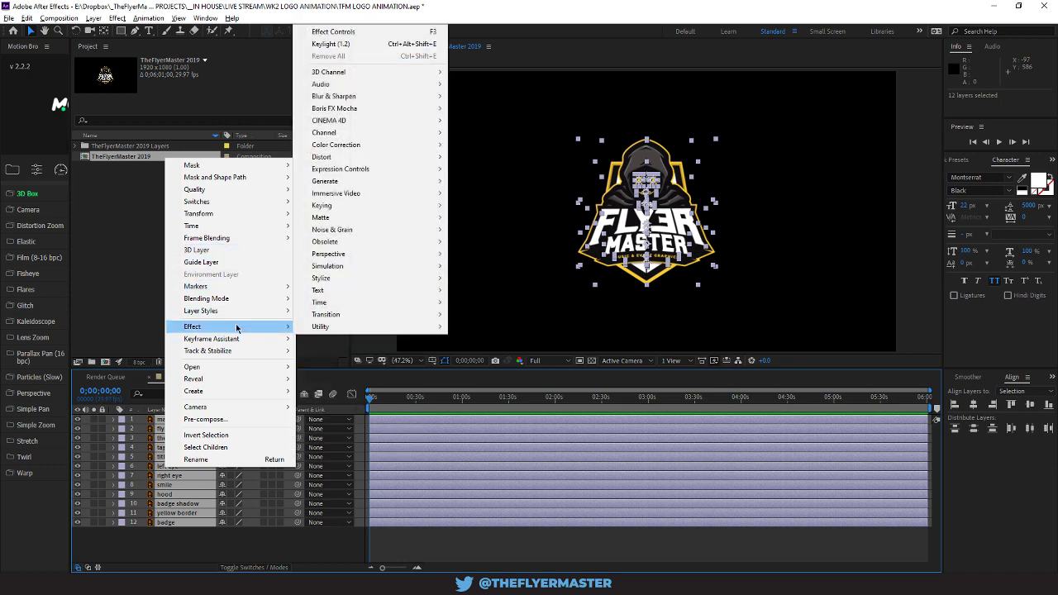
{"action": "left_click", "coordinate": [211, 419]}
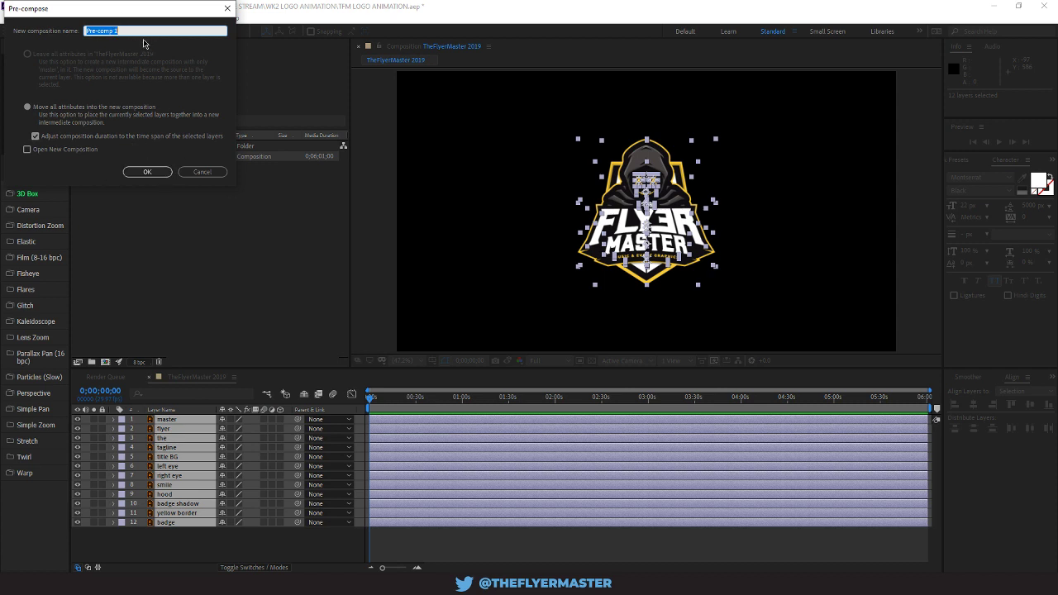
{"action": "type", "text": "logo layer"}
{"action": "key", "text": "Return"}
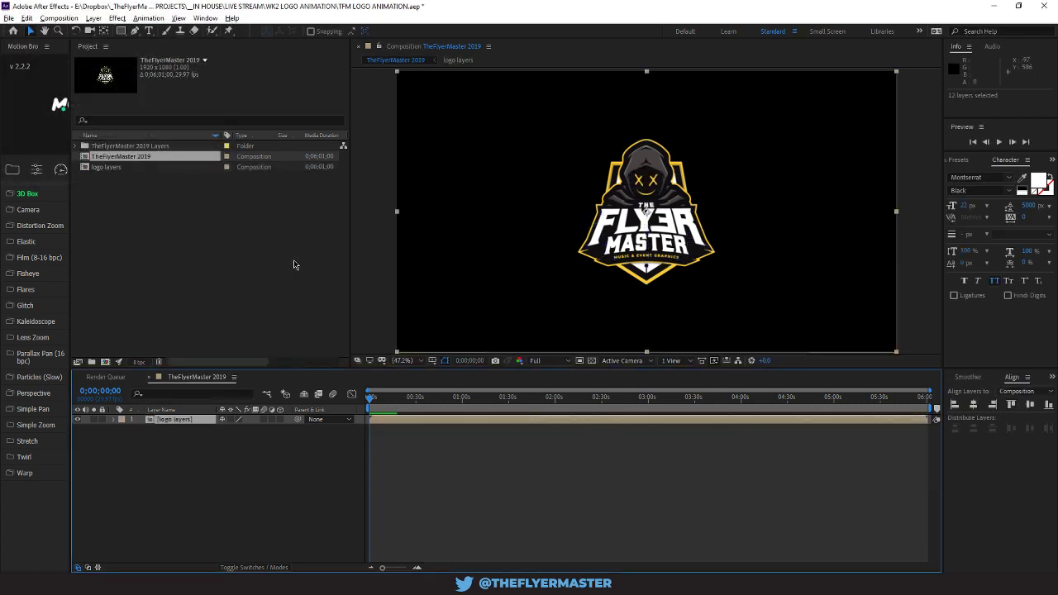
Scale the logo layers pre-composition up to 146% in the main composition
{"action": "left_click", "coordinate": [113, 419]}
{"action": "left_click", "coordinate": [124, 429]}
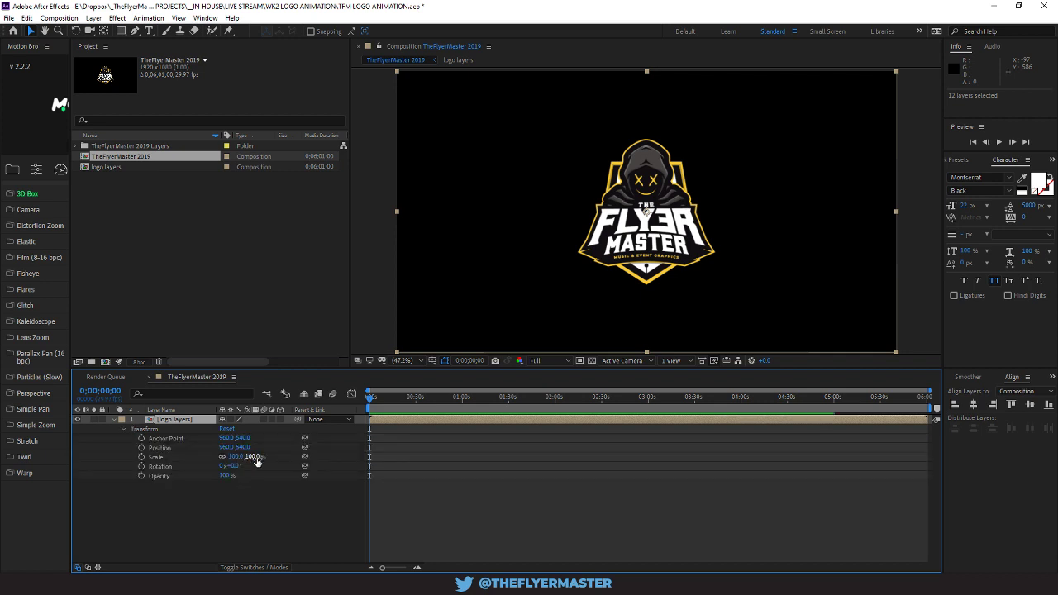
{"action": "left_click_drag", "start_coordinate": [252, 457], "coordinate": [284, 461]}
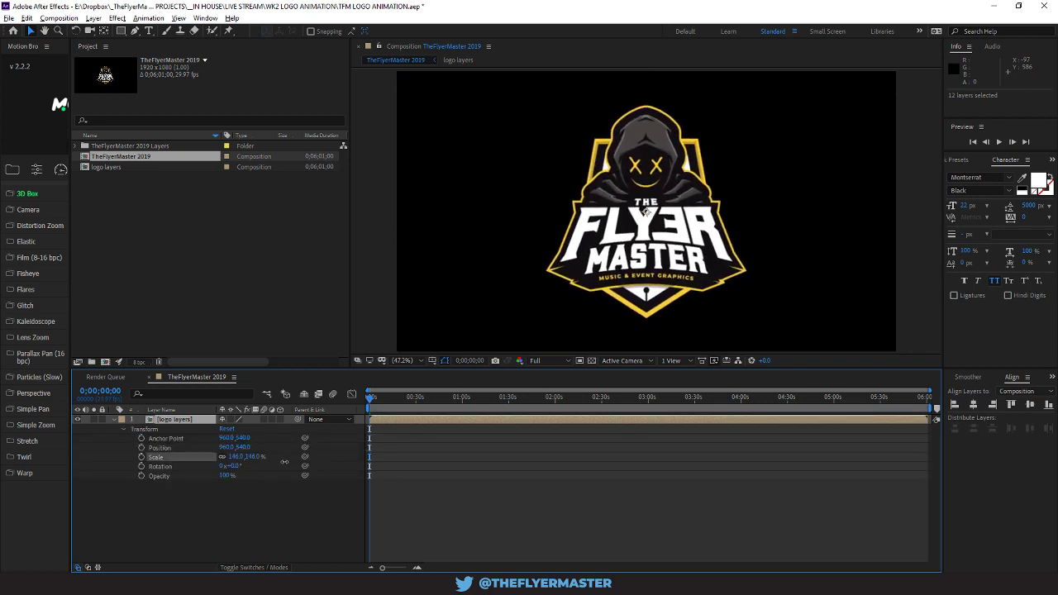
{"action": "key", "text": "Return"}
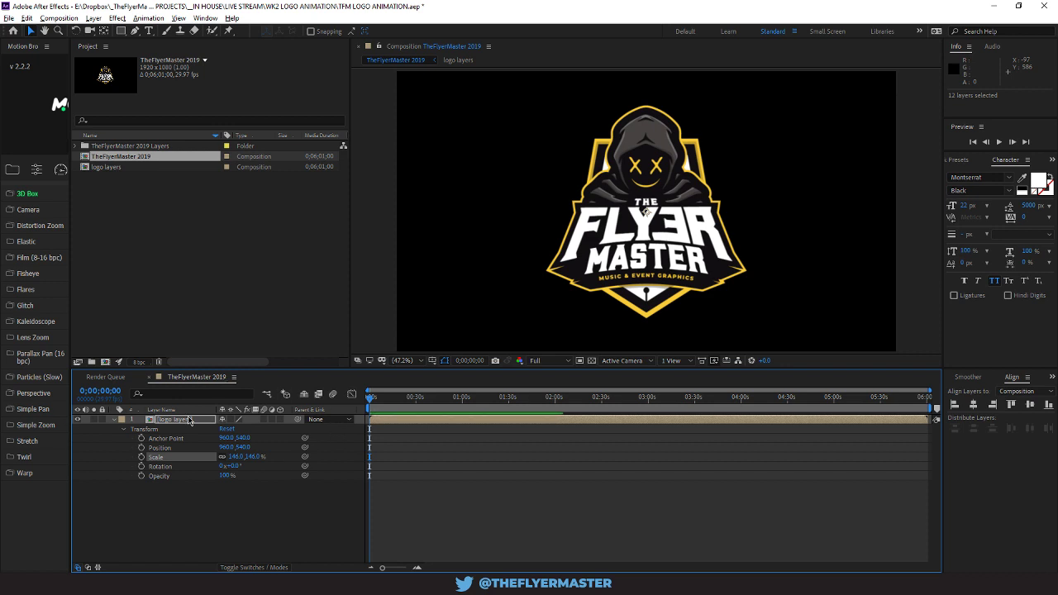
Open the logo layers pre-composition and enlarge the viewer area above its timeline
{"action": "left_click", "coordinate": [189, 420]}
{"action": "double_click", "coordinate": [189, 420]}
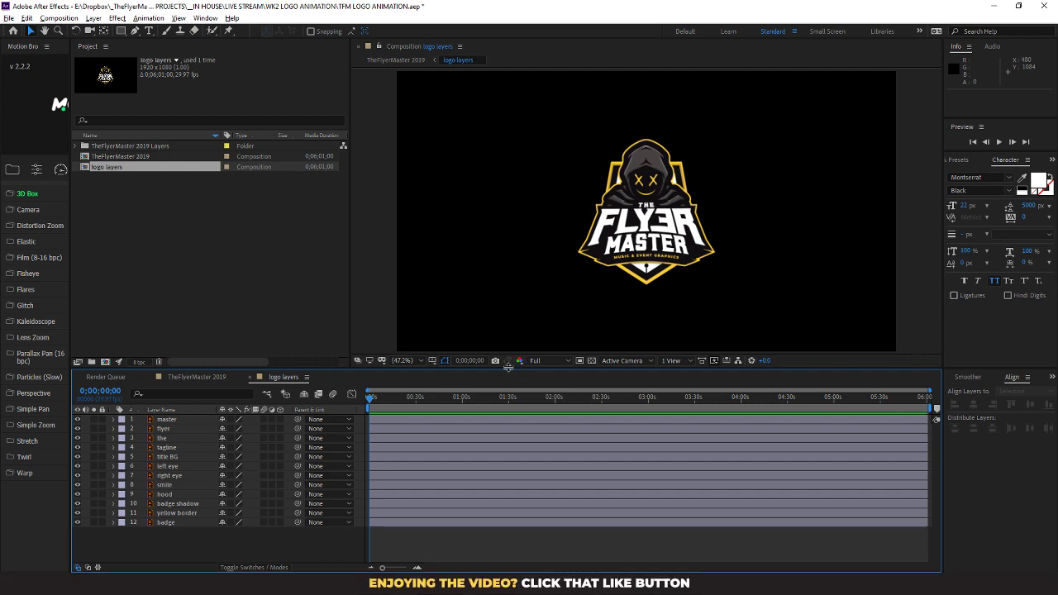
{"action": "left_click_drag", "start_coordinate": [509, 367], "coordinate": [508, 398]}
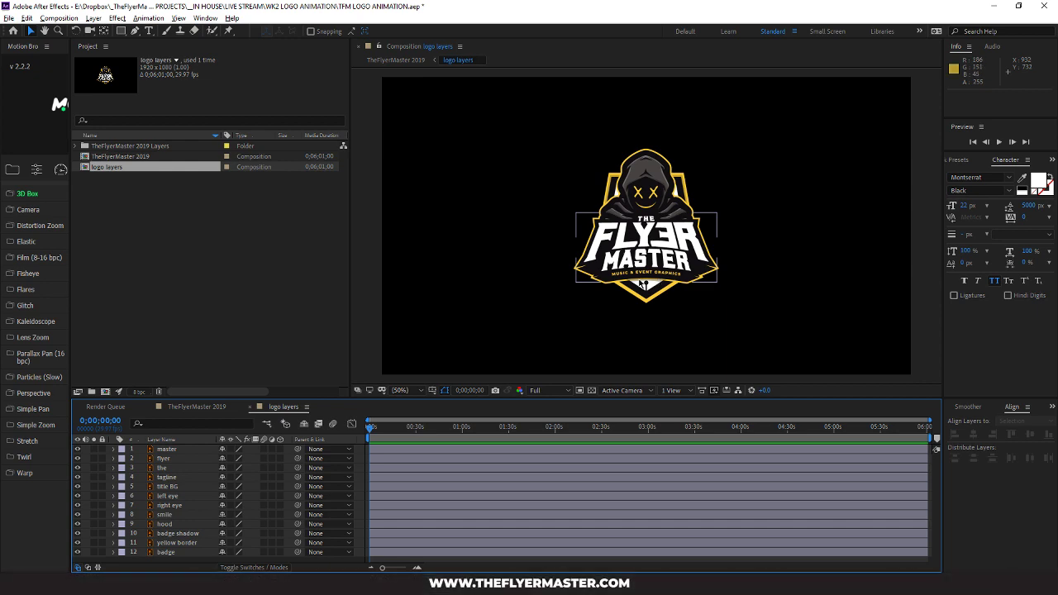
Move the badge shadow layer below the yellow border layer, directly above badge
{"action": "scroll", "coordinate": [759, 258], "scroll_direction": "up", "scroll_amount": 2}
{"action": "scroll", "coordinate": [759, 260], "scroll_direction": "down", "scroll_amount": 1}
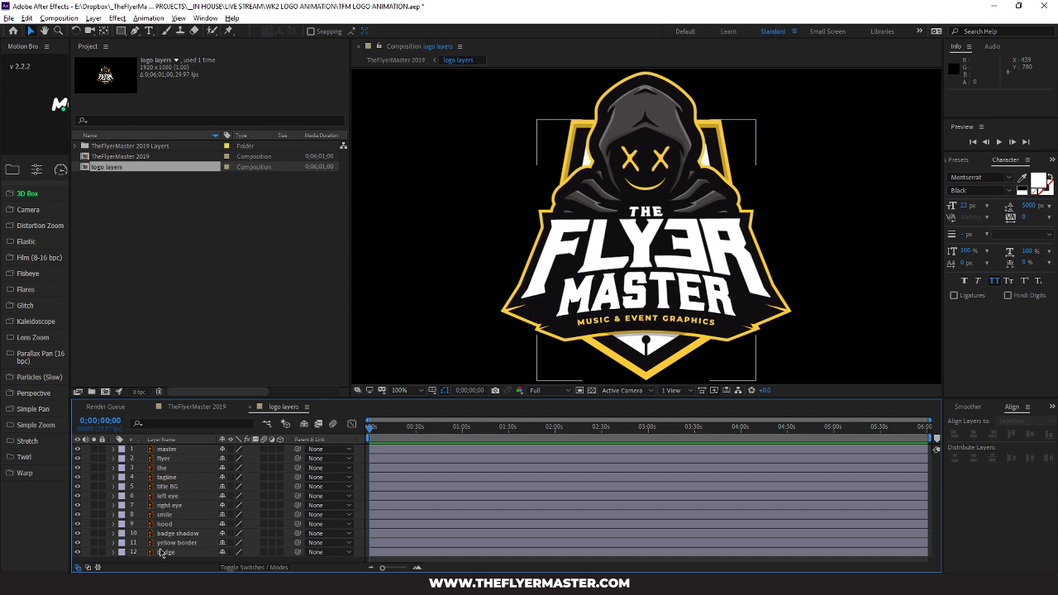
{"action": "left_click", "coordinate": [181, 534]}
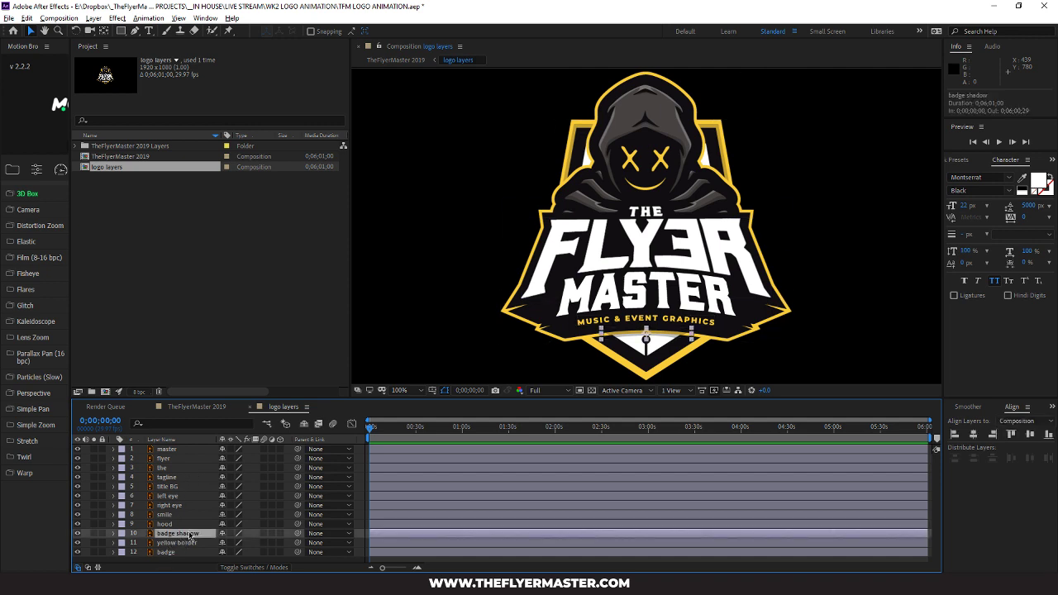
{"action": "left_click_drag", "start_coordinate": [191, 535], "coordinate": [190, 547]}
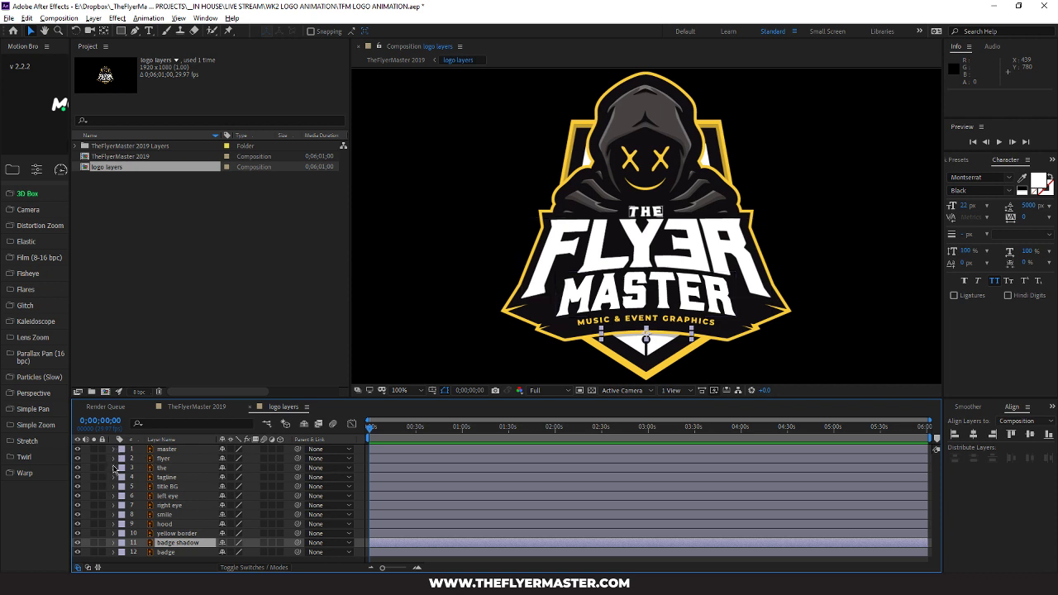
Hide the badge, badge shadow, yellow border, hood, smile, right eye and left eye layers
{"action": "left_click", "coordinate": [77, 552]}
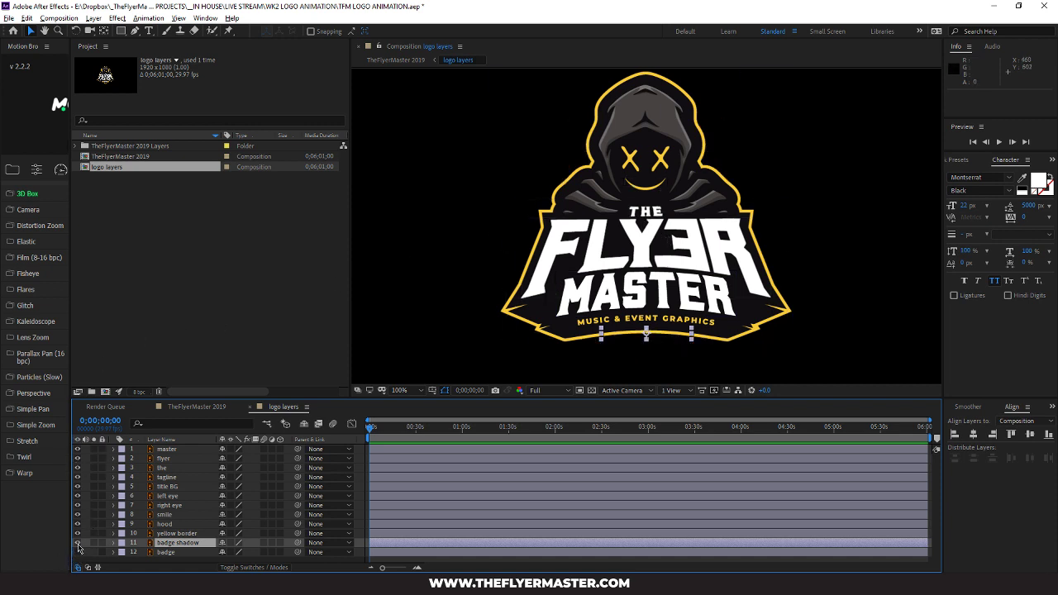
{"action": "left_click", "coordinate": [77, 543]}
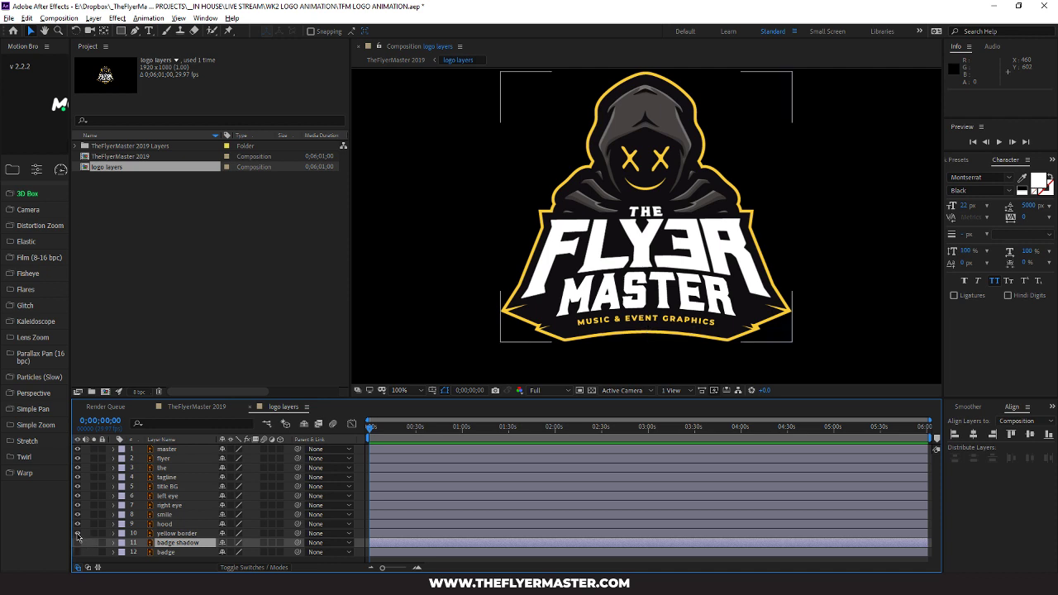
{"action": "left_click", "coordinate": [78, 533]}
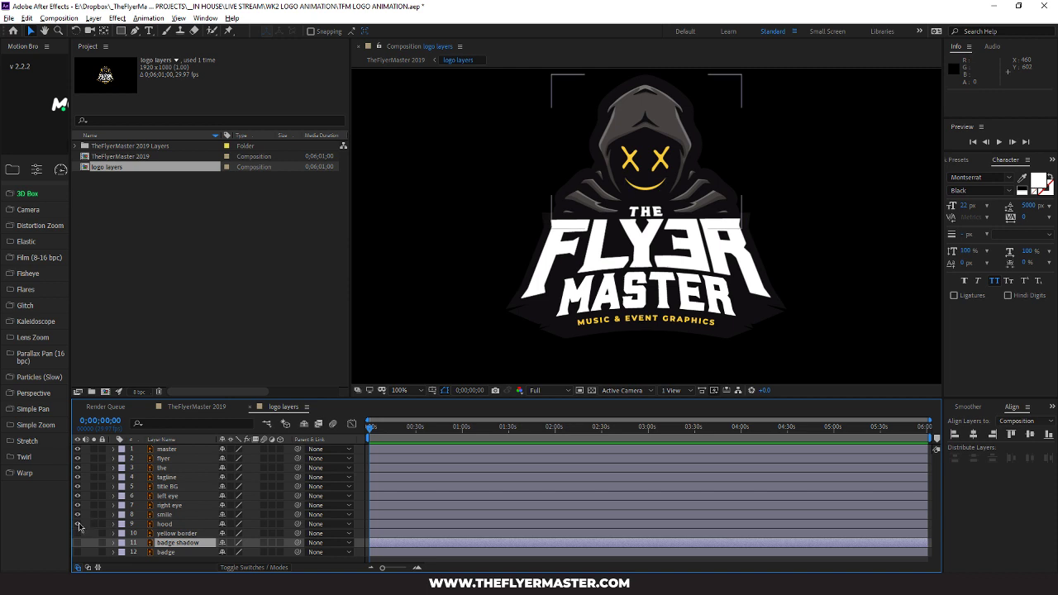
{"action": "left_click", "coordinate": [77, 524]}
{"action": "left_click", "coordinate": [78, 514]}
{"action": "left_click", "coordinate": [77, 505]}
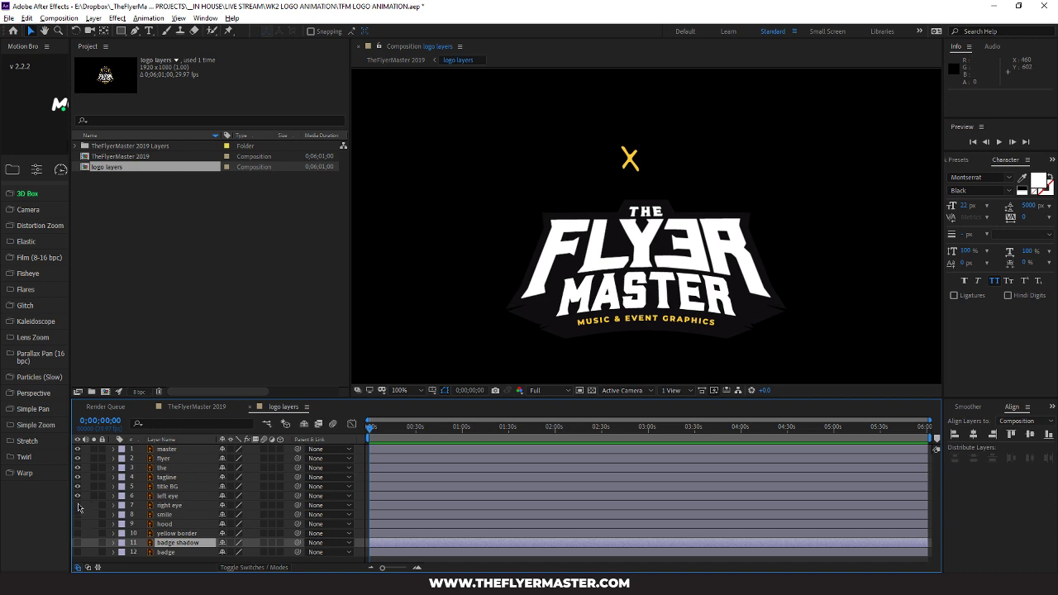
{"action": "left_click", "coordinate": [79, 501]}
{"action": "left_click", "coordinate": [77, 497]}
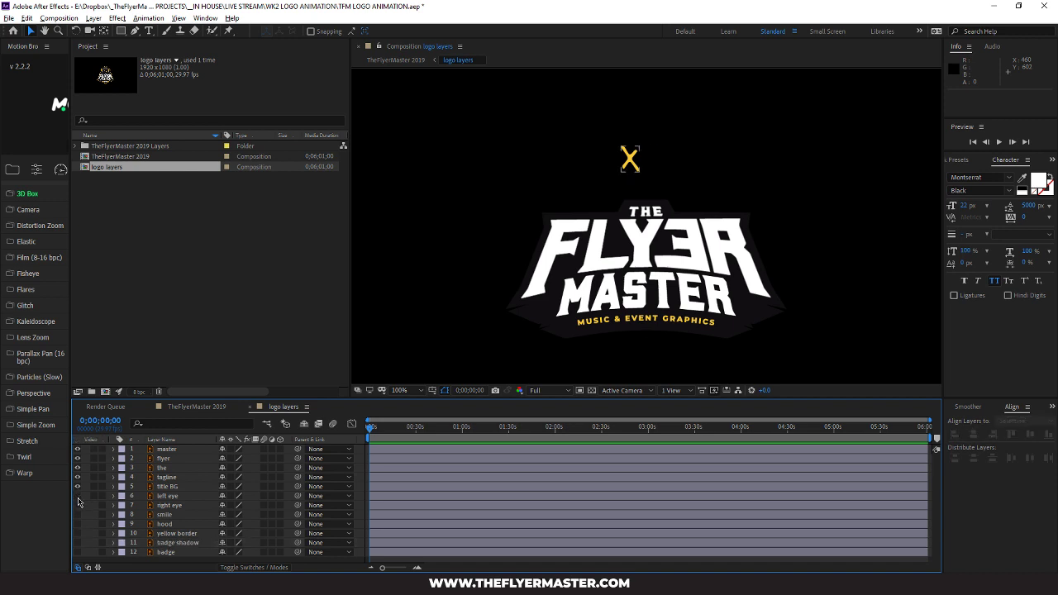
Set the logo layers composition's duration to 30 seconds and extend the five layers from master to title BG past its end
{"action": "left_click", "coordinate": [168, 450]}
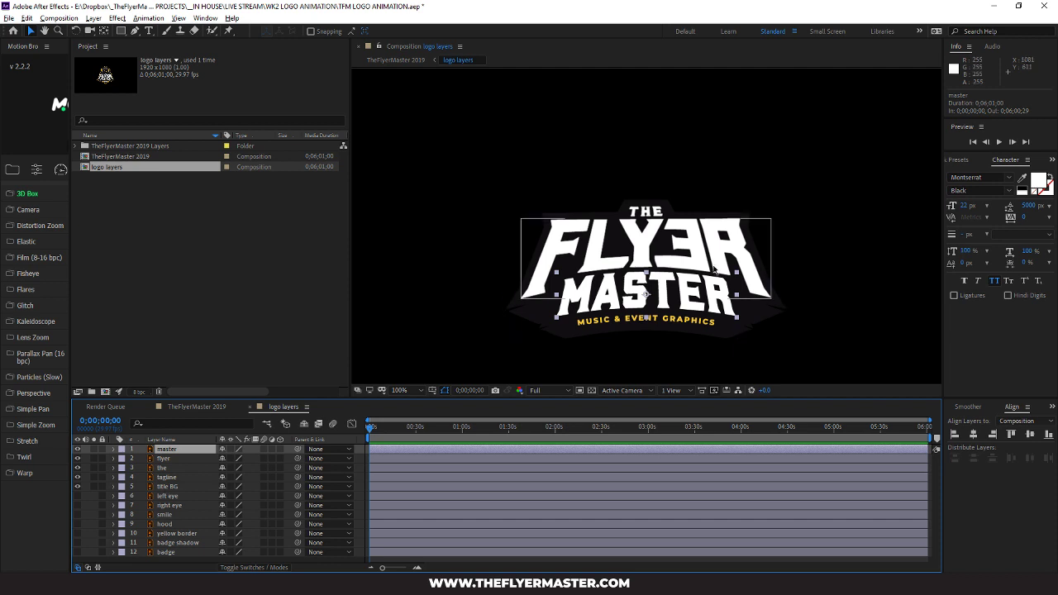
{"action": "key", "text": "comma"}
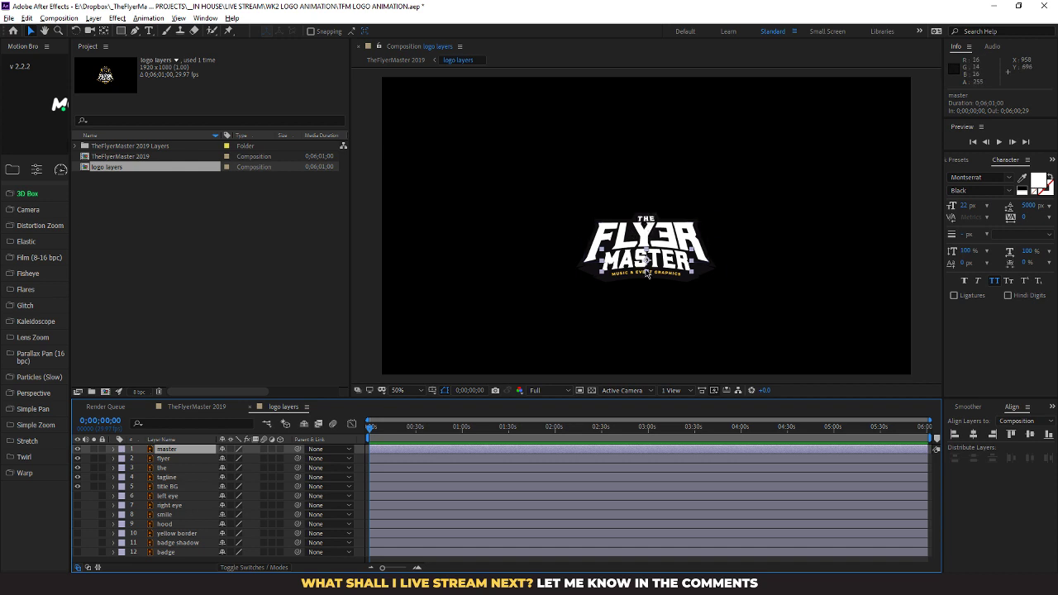
{"action": "left_click", "coordinate": [185, 487], "text": "shift"}
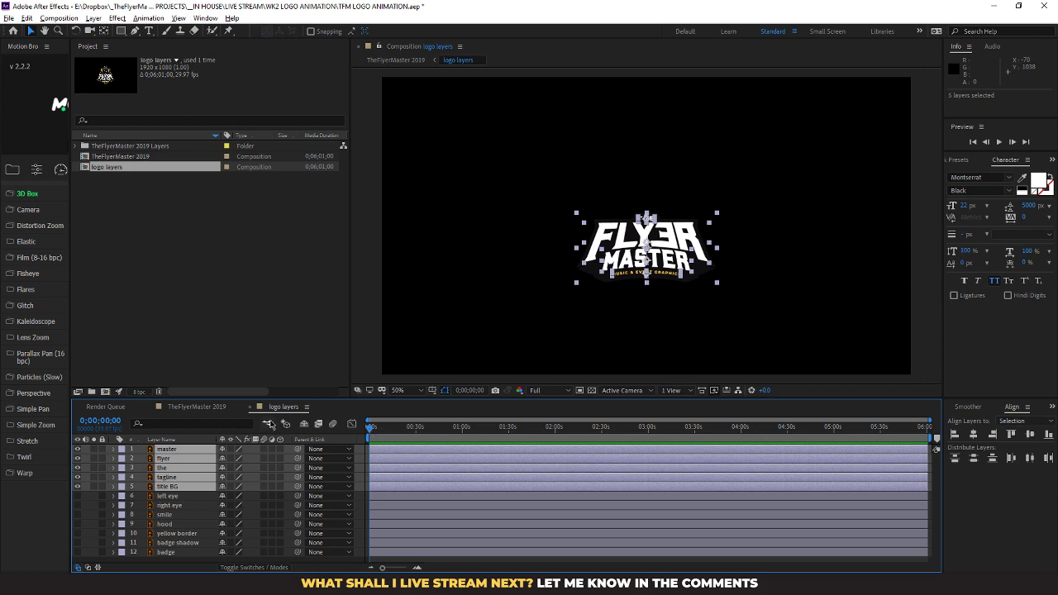
{"action": "right_click", "coordinate": [281, 408]}
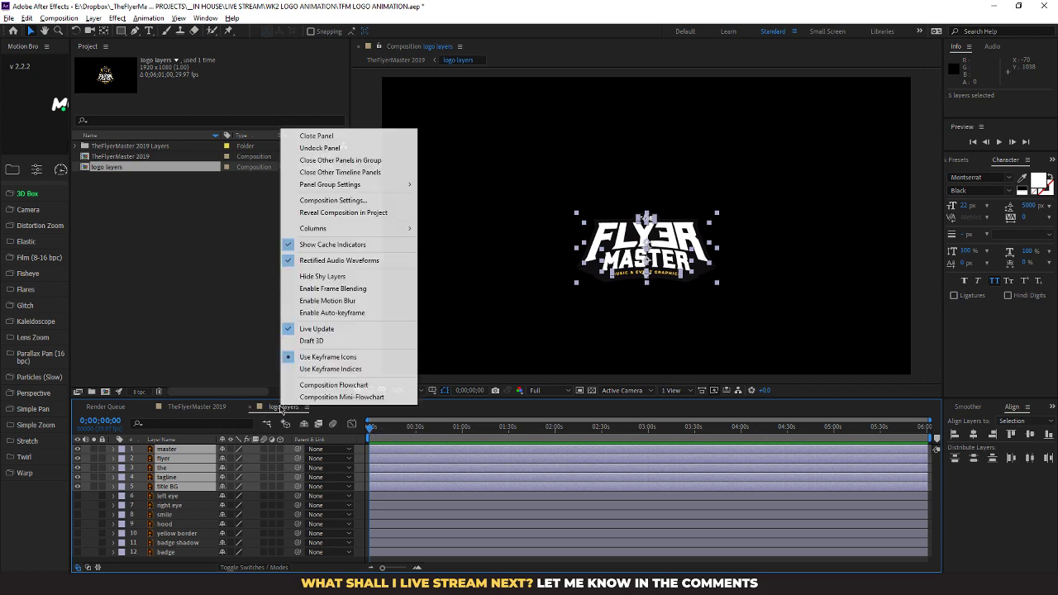
{"action": "left_click", "coordinate": [333, 200]}
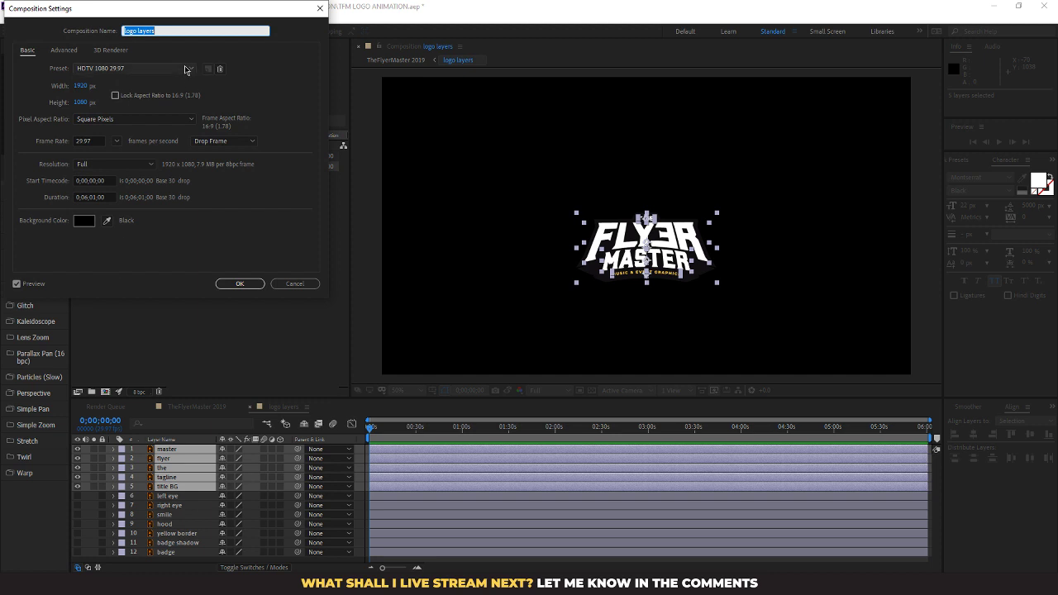
{"action": "left_click", "coordinate": [83, 197]}
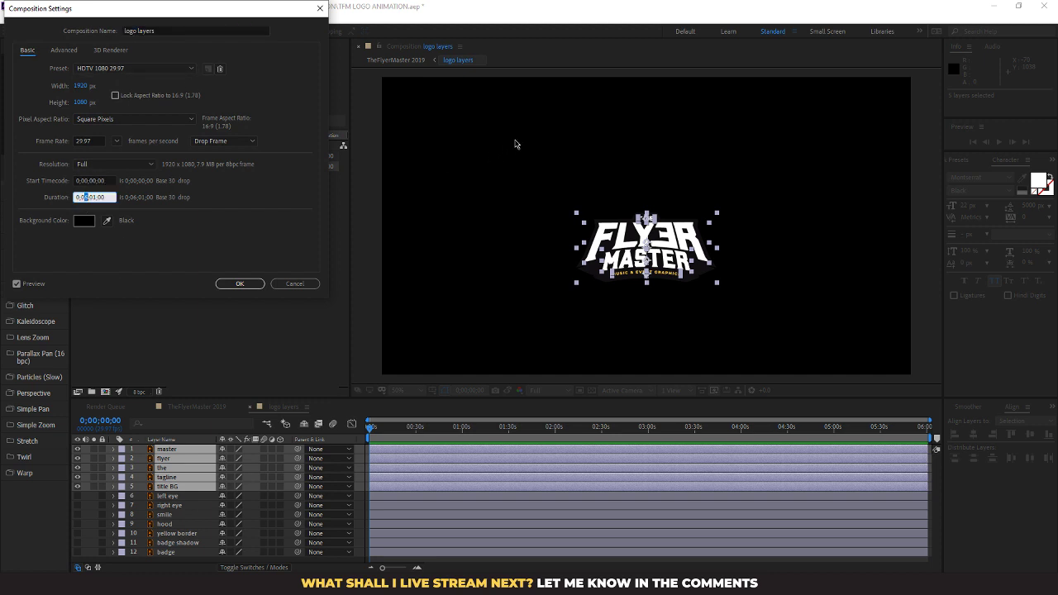
{"action": "type", "text": "0"}
{"action": "left_click_drag", "start_coordinate": [96, 198], "coordinate": [88, 198]}
{"action": "type", "text": "30"}
{"action": "left_click", "coordinate": [259, 282]}
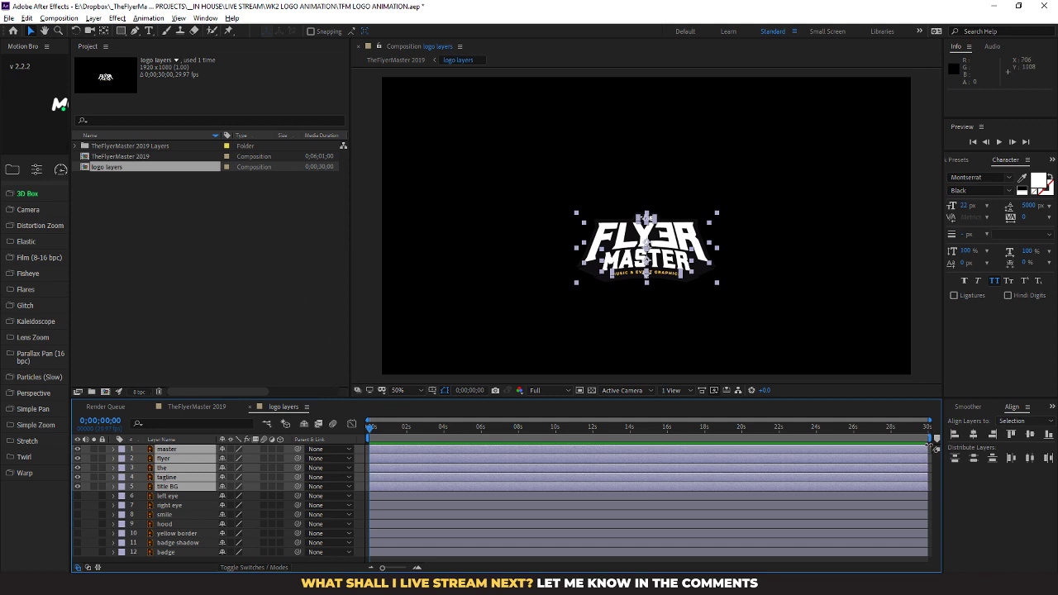
{"action": "mouse_move", "coordinate": [932, 446]}
{"action": "left_mouse_down"}
{"action": "mouse_move", "coordinate": [388, 447]}
{"action": "mouse_move", "coordinate": [937, 449]}
{"action": "left_mouse_up"}
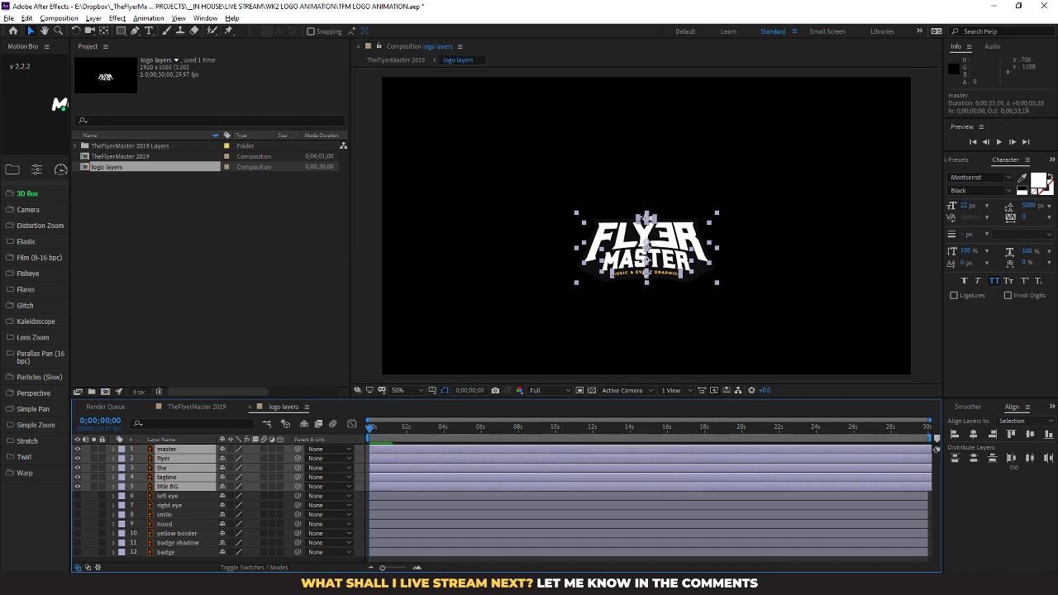
Add a Scale keyframe at 0;00;01;28 to the master, flyer, the, tagline and title BG layers
{"action": "left_click_drag", "start_coordinate": [370, 428], "coordinate": [406, 430]}
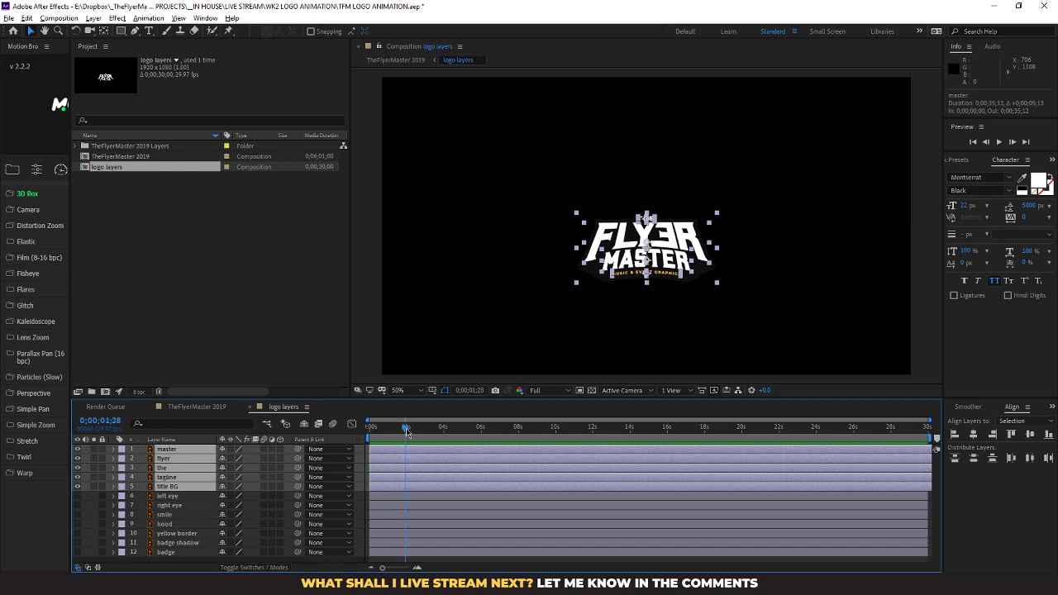
{"action": "left_click", "coordinate": [114, 449], "text": "ctrl"}
{"action": "left_click", "coordinate": [115, 450], "text": "ctrl"}
{"action": "left_click", "coordinate": [181, 498]}
{"action": "left_click", "coordinate": [180, 488]}
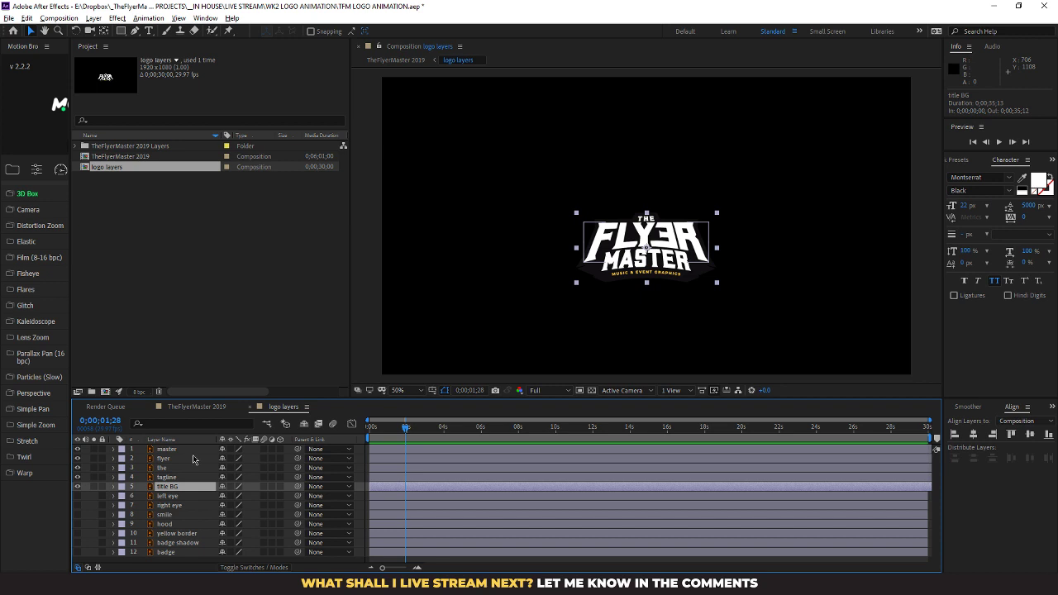
{"action": "left_click", "coordinate": [189, 451], "text": "shift"}
{"action": "right_click", "coordinate": [189, 454]}
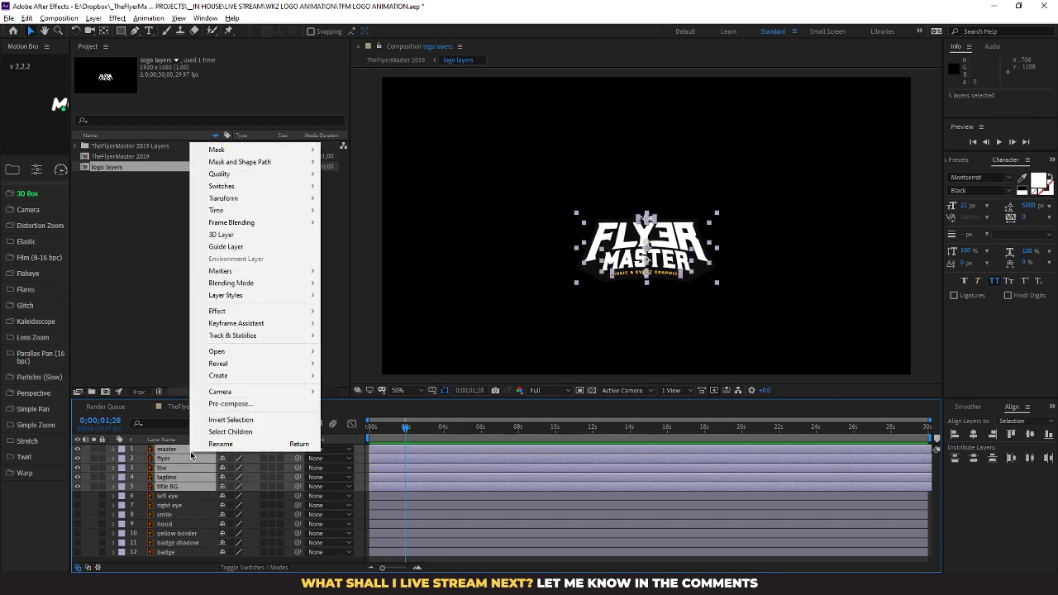
{"action": "left_click", "coordinate": [155, 452]}
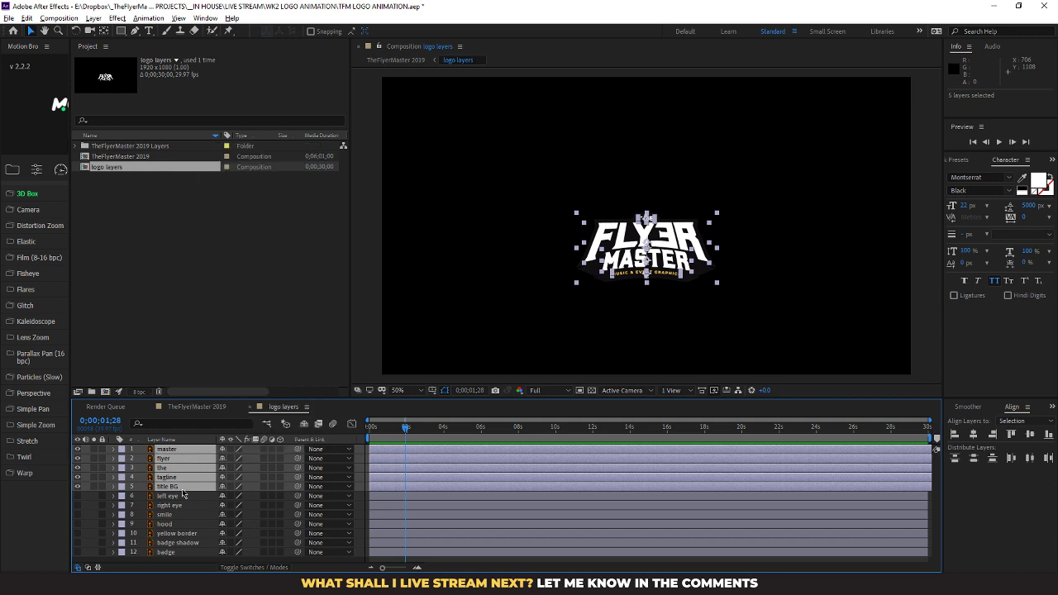
{"action": "left_click", "coordinate": [114, 450]}
{"action": "left_click", "coordinate": [122, 459]}
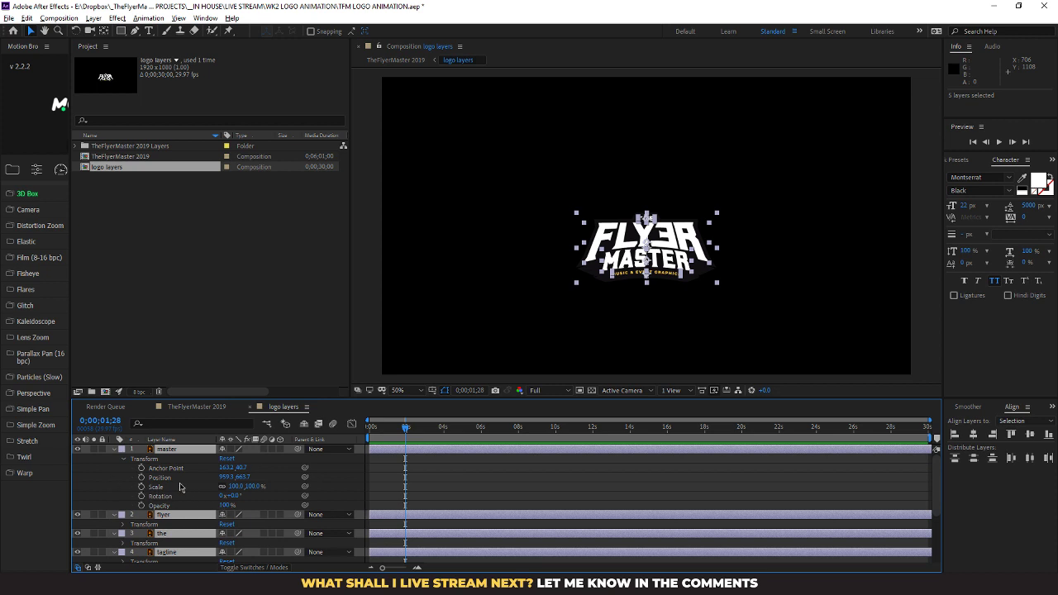
{"action": "left_click", "coordinate": [142, 487]}
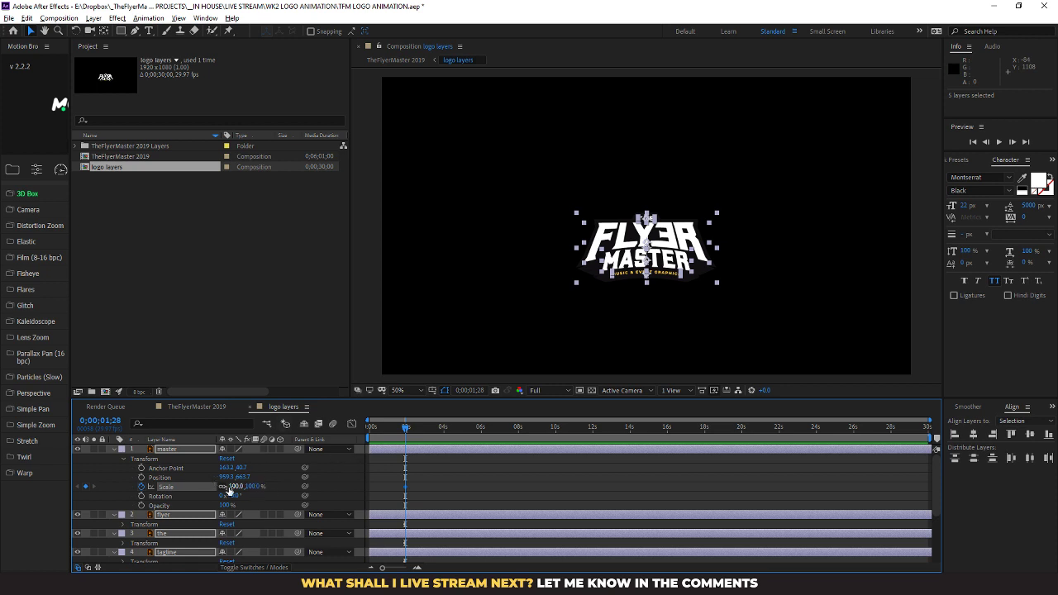
Keyframe the five title layers' scale at 4059% at 0;00;00;00
{"action": "left_click_drag", "start_coordinate": [406, 429], "coordinate": [367, 431]}
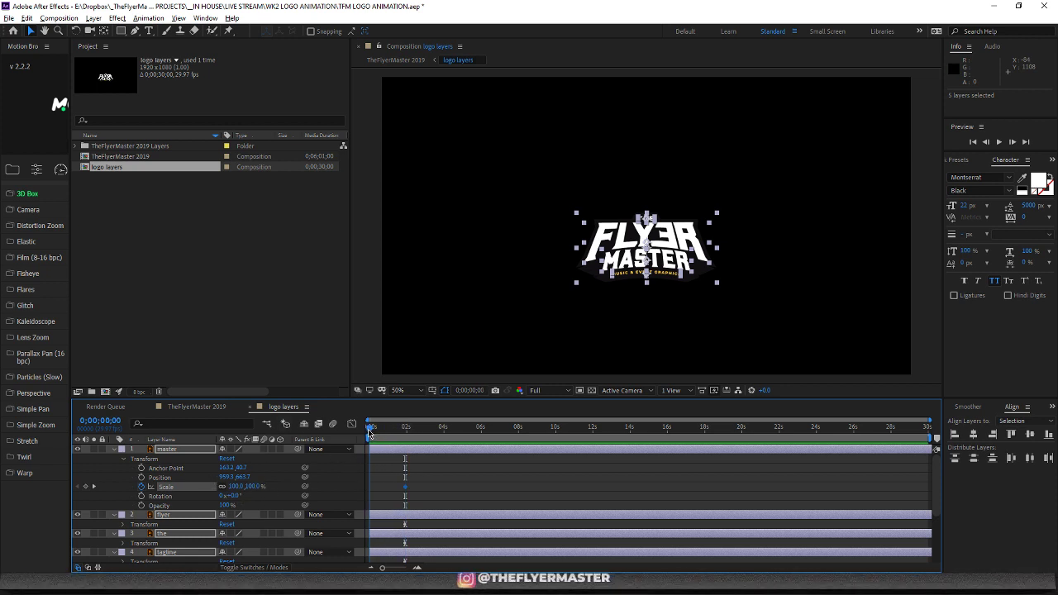
{"action": "left_click_drag", "start_coordinate": [256, 489], "coordinate": [1057, 453]}
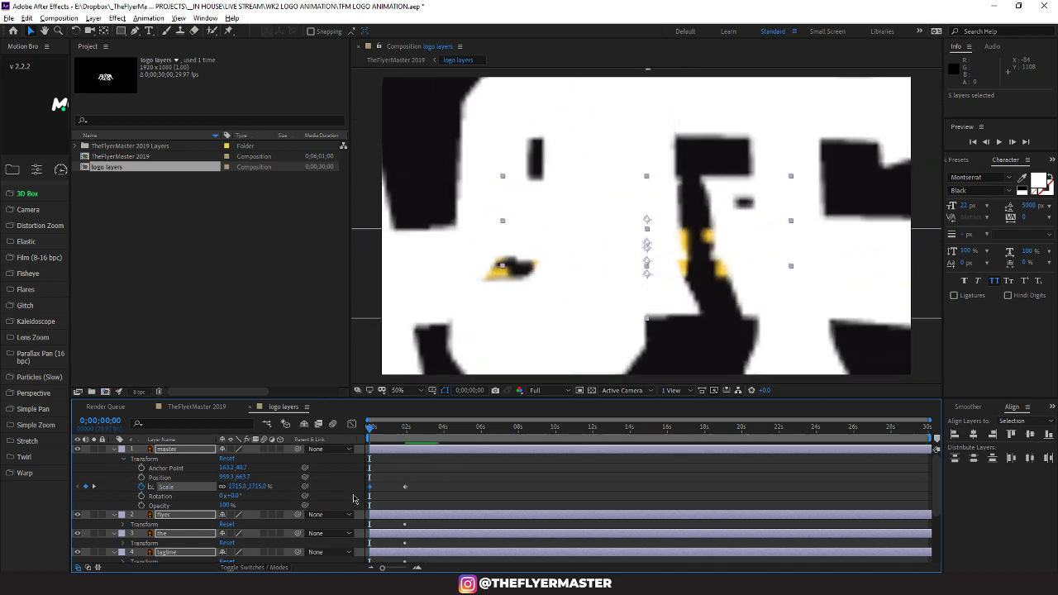
{"action": "left_click_drag", "start_coordinate": [257, 487], "coordinate": [843, 427]}
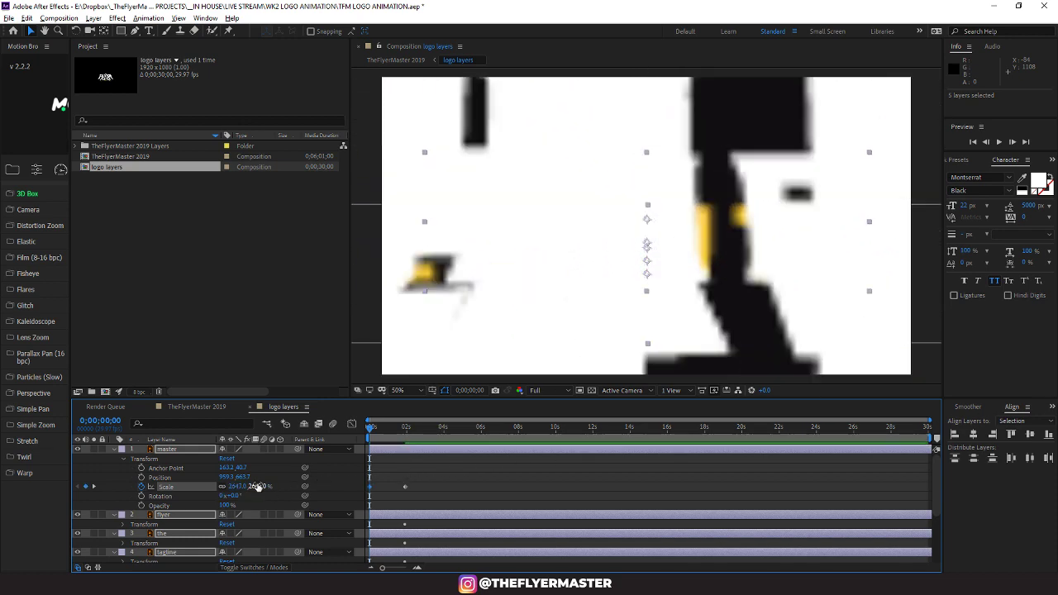
{"action": "left_click_drag", "start_coordinate": [258, 487], "coordinate": [765, 439]}
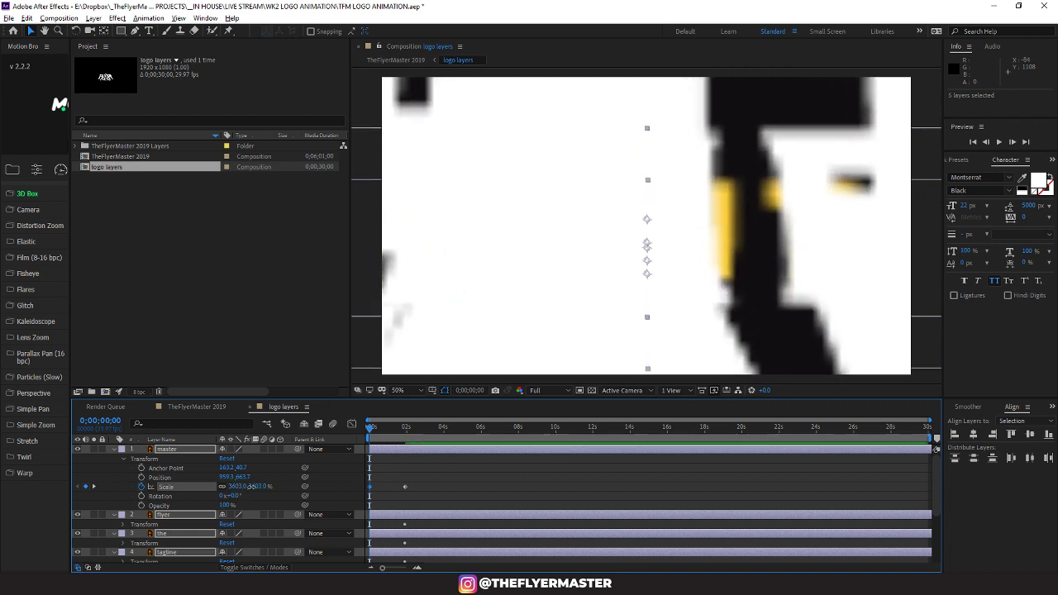
{"action": "left_click_drag", "start_coordinate": [257, 487], "coordinate": [478, 466]}
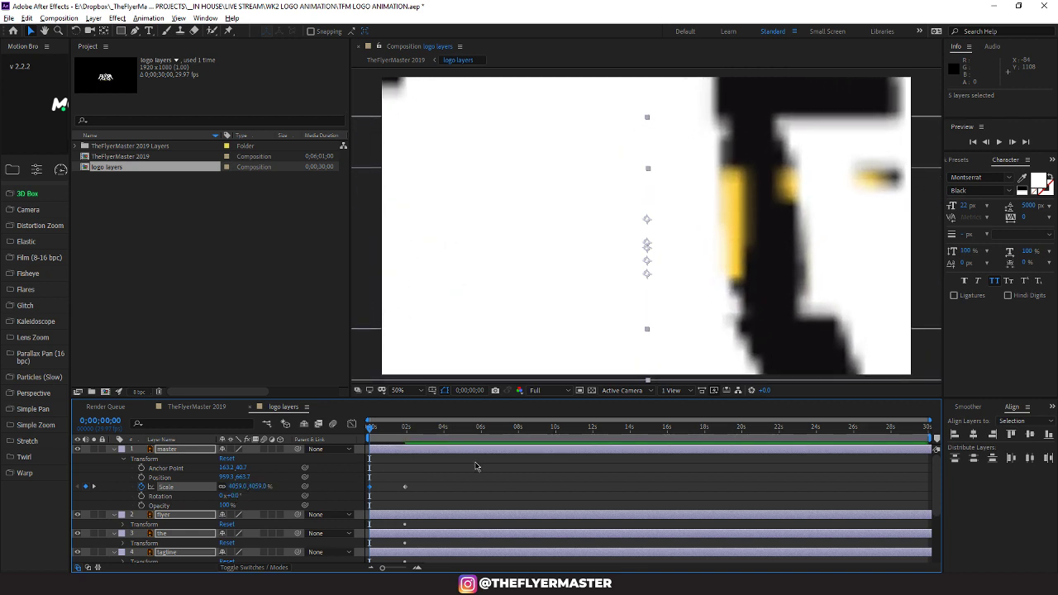
Select the master layer's ending Scale keyframe and preview the scale-down animation
{"action": "left_click", "coordinate": [404, 488]}
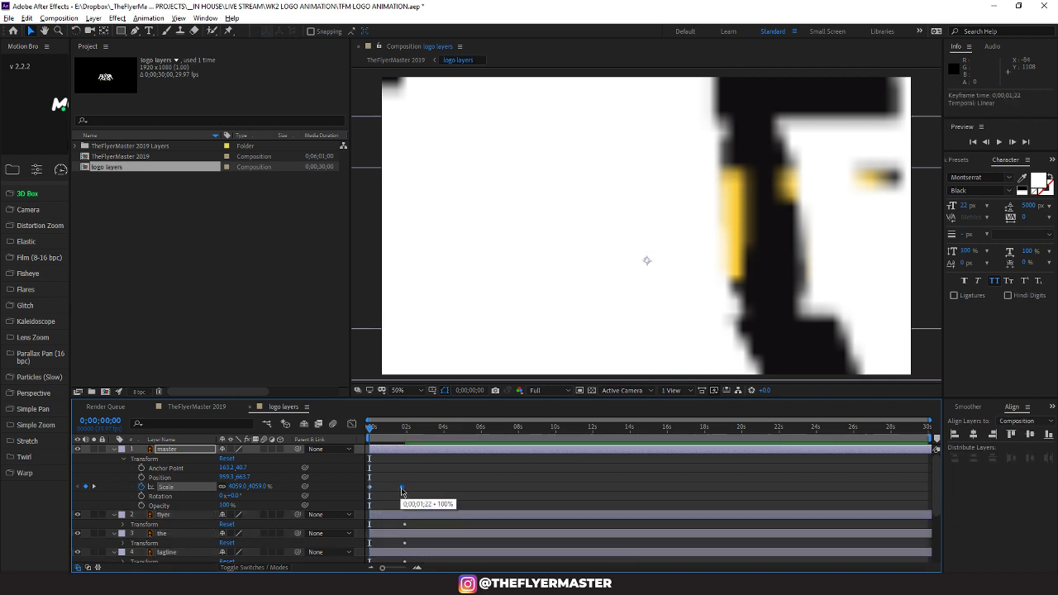
{"action": "key", "text": "space"}
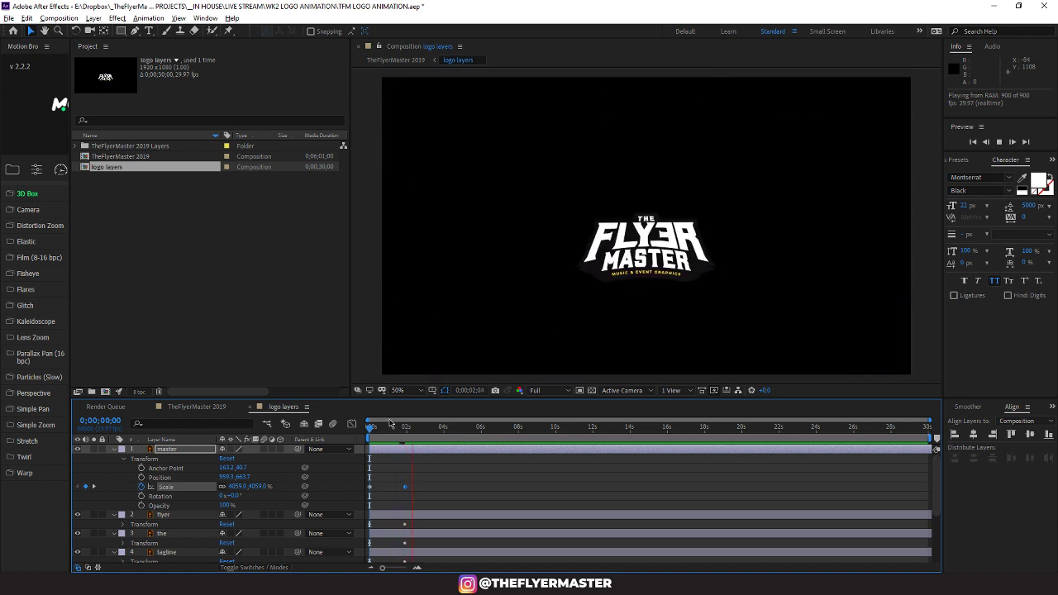
{"action": "key", "text": "space"}
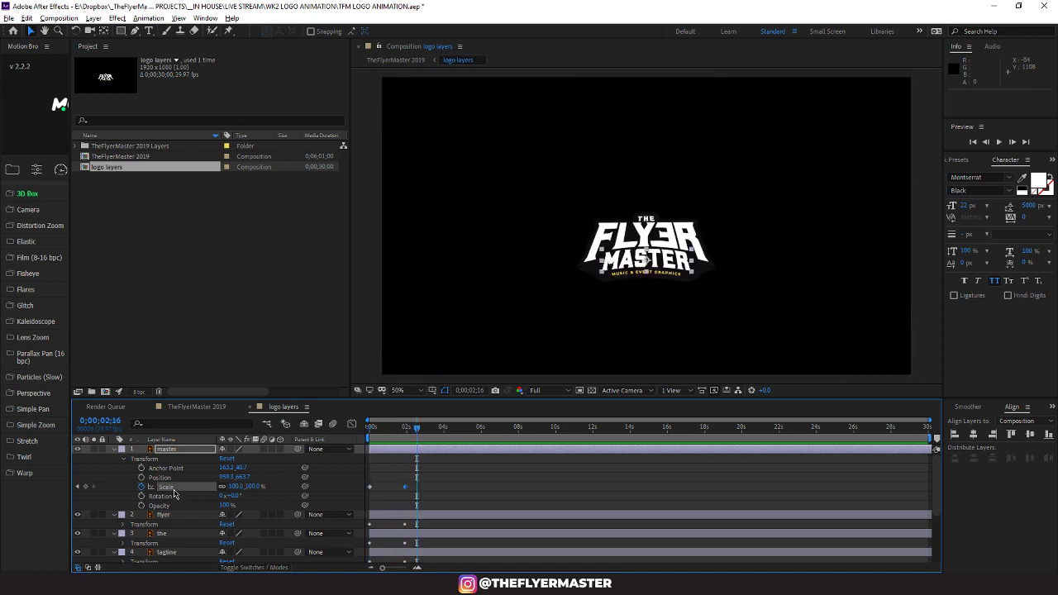
Move the master layer's ending Scale keyframe earlier to about half a second and copy both of its Scale keyframes
{"action": "left_click", "coordinate": [468, 482]}
{"action": "scroll", "coordinate": [457, 471], "scroll_direction": "down", "scroll_amount": 2}
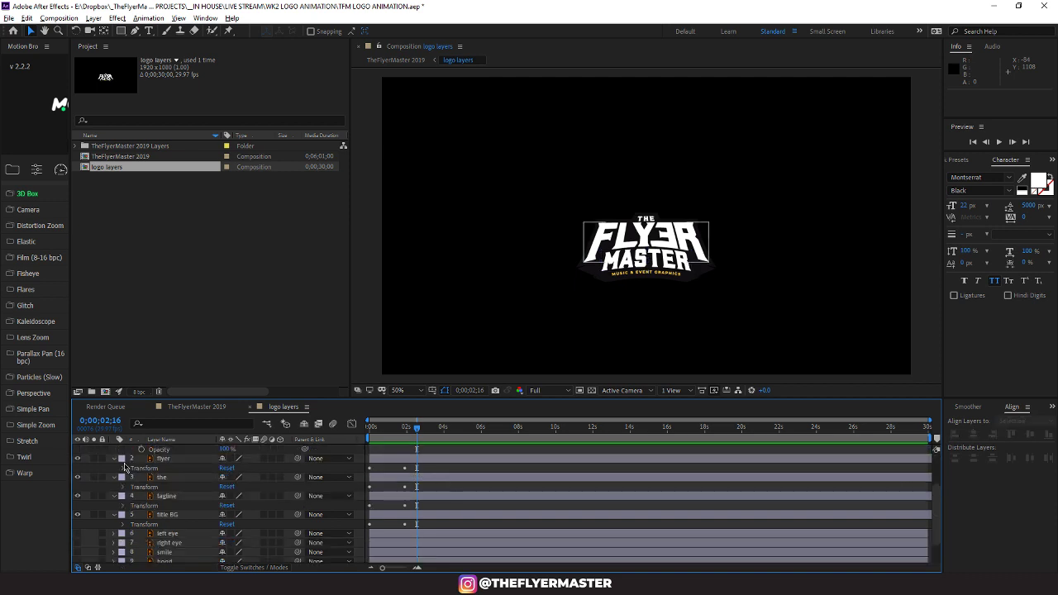
{"action": "scroll", "coordinate": [293, 485], "scroll_direction": "up", "scroll_amount": 2}
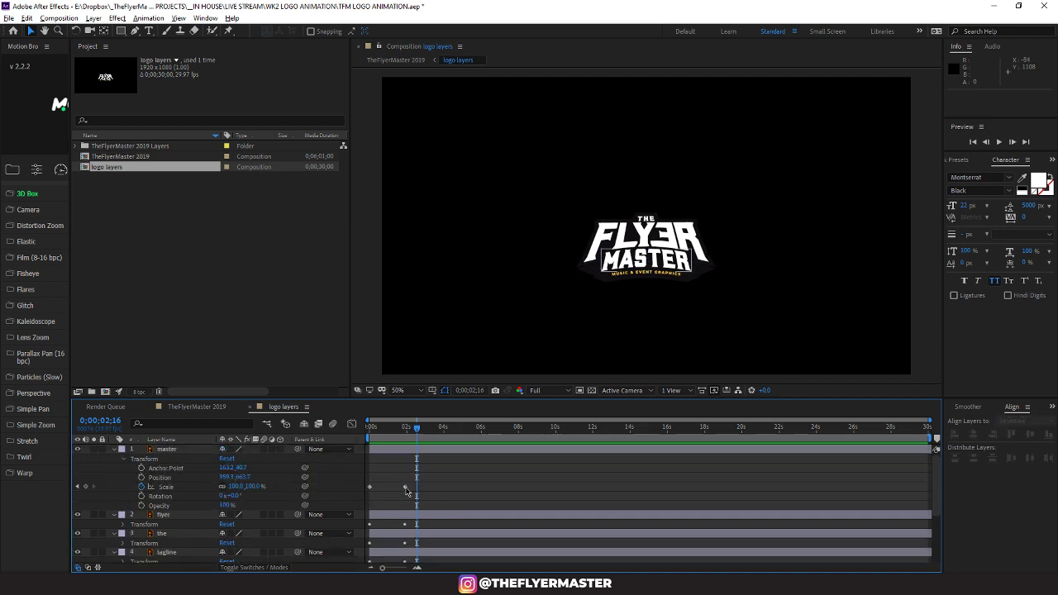
{"action": "left_click_drag", "start_coordinate": [406, 493], "coordinate": [361, 504]}
{"action": "key", "text": "ctrl+c"}
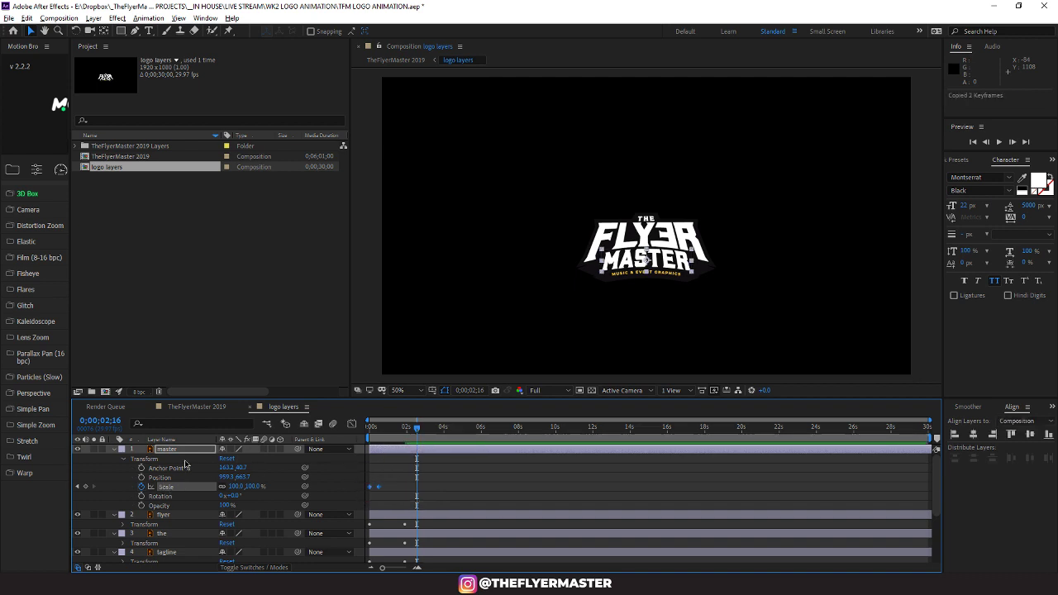
Paste the copied Scale keyframes onto the flyer, the, tagline and title BG layers at 0;00;00;00
{"action": "left_click", "coordinate": [175, 516]}
{"action": "scroll", "coordinate": [189, 538], "scroll_direction": "down", "scroll_amount": 2}
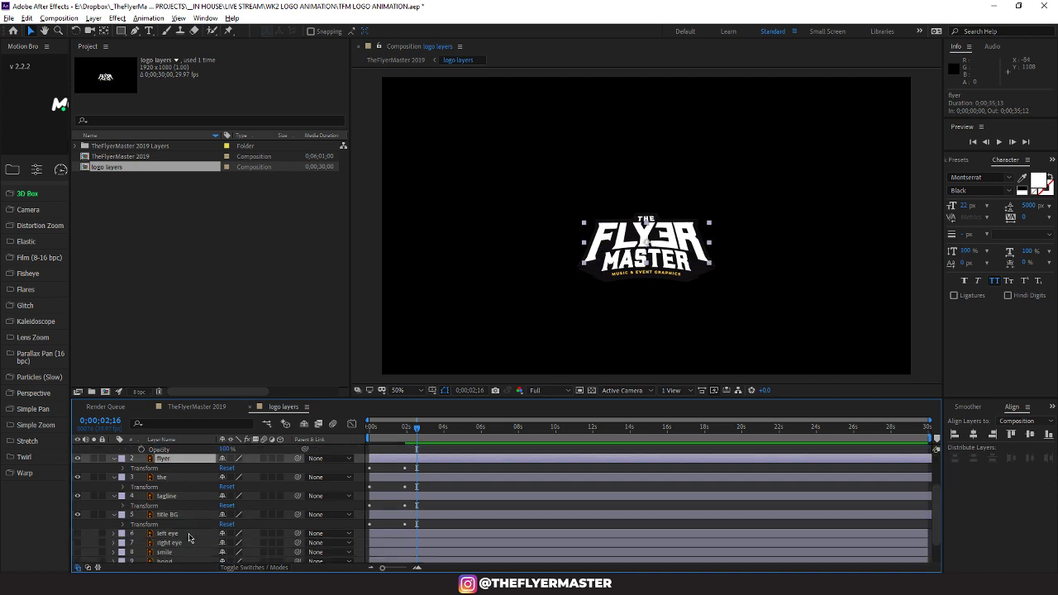
{"action": "left_click", "coordinate": [176, 517], "text": "shift"}
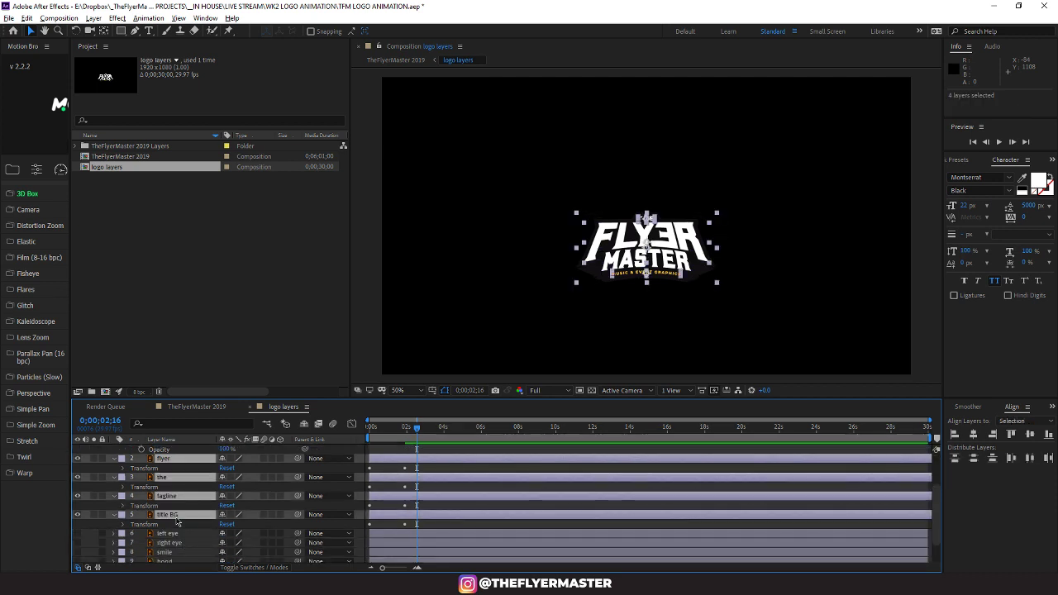
{"action": "key", "text": "ctrl+v"}
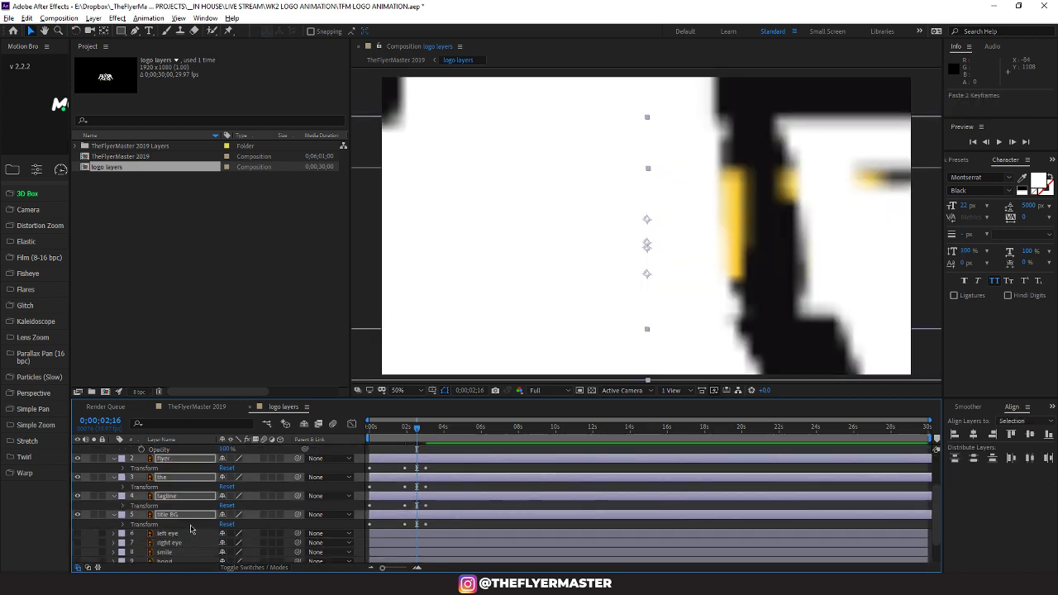
{"action": "key", "text": "ctrl+z"}
{"action": "left_click_drag", "start_coordinate": [417, 432], "coordinate": [320, 436]}
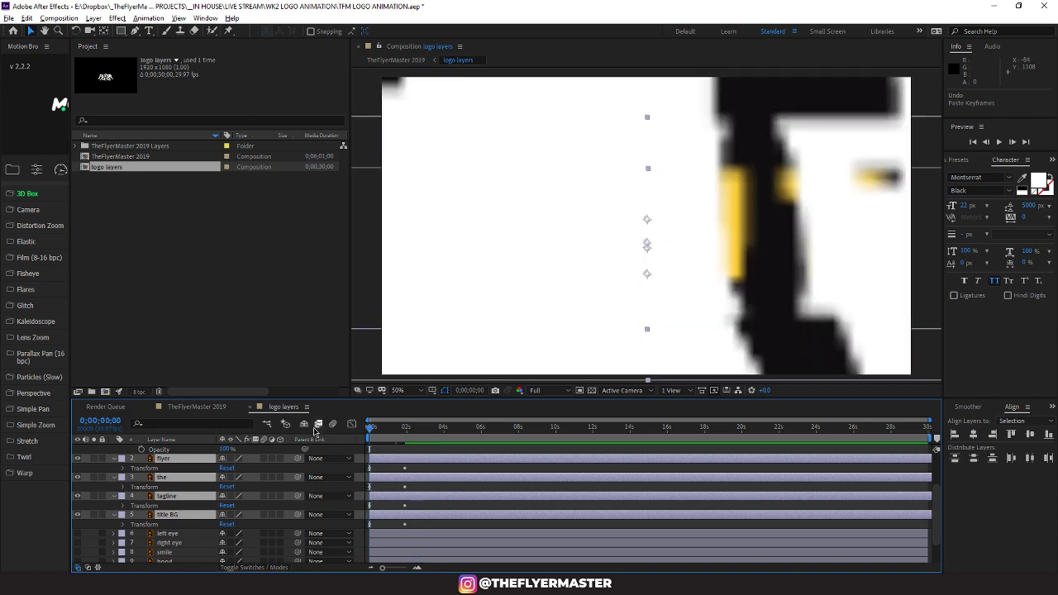
{"action": "key", "text": "ctrl+v"}
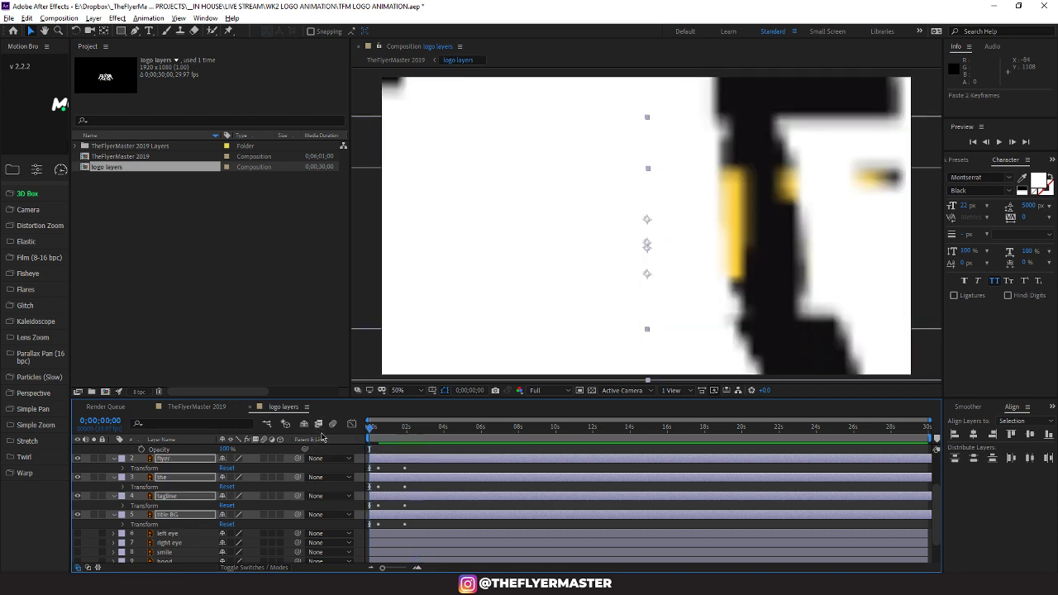
Preview the faster title scale-down from the start of the composition and review the layers' keyframes
{"action": "left_click", "coordinate": [409, 467]}
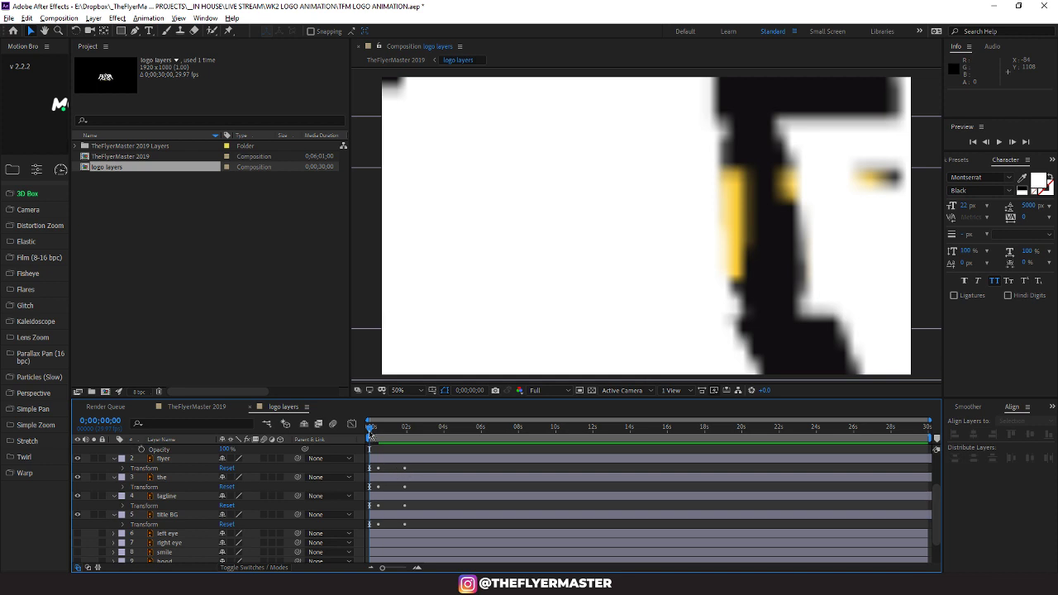
{"action": "key", "text": "space"}
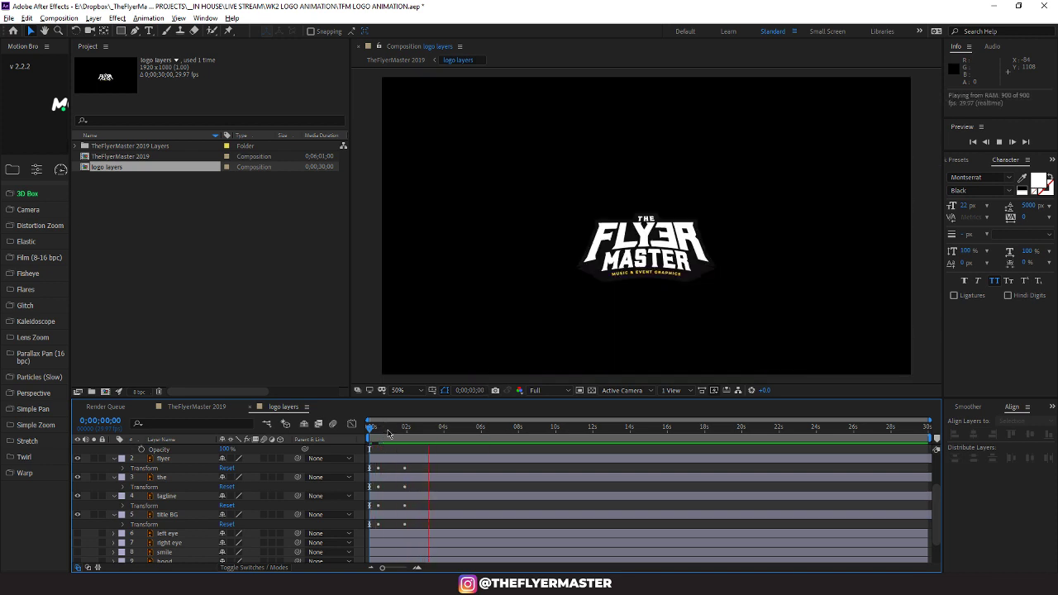
{"action": "key", "text": "space"}
{"action": "key", "text": "space"}
{"action": "key", "text": "space"}
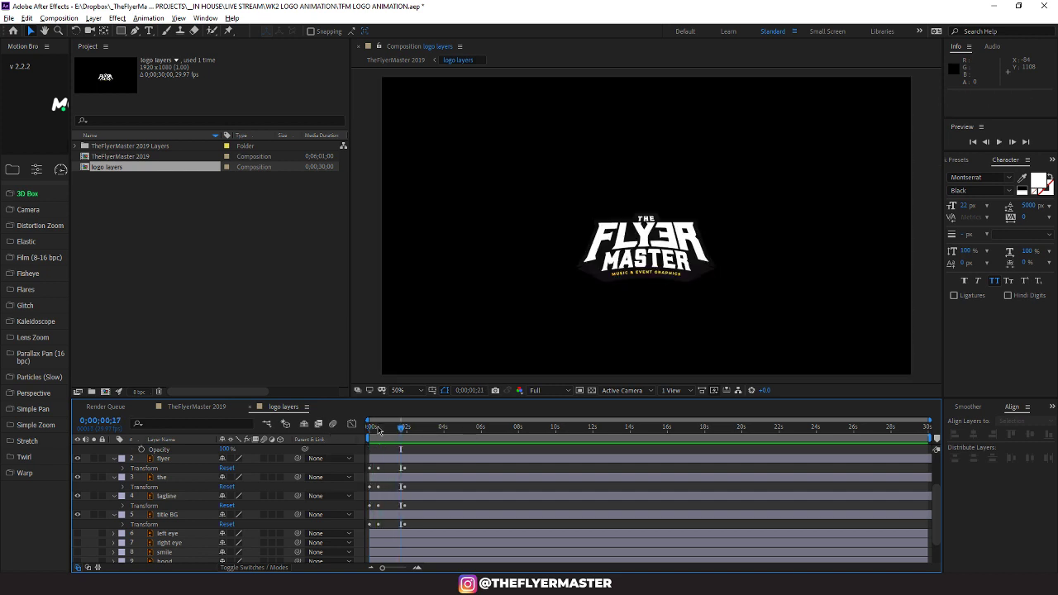
{"action": "left_click_drag", "start_coordinate": [378, 429], "coordinate": [384, 430]}
{"action": "key", "text": "space"}
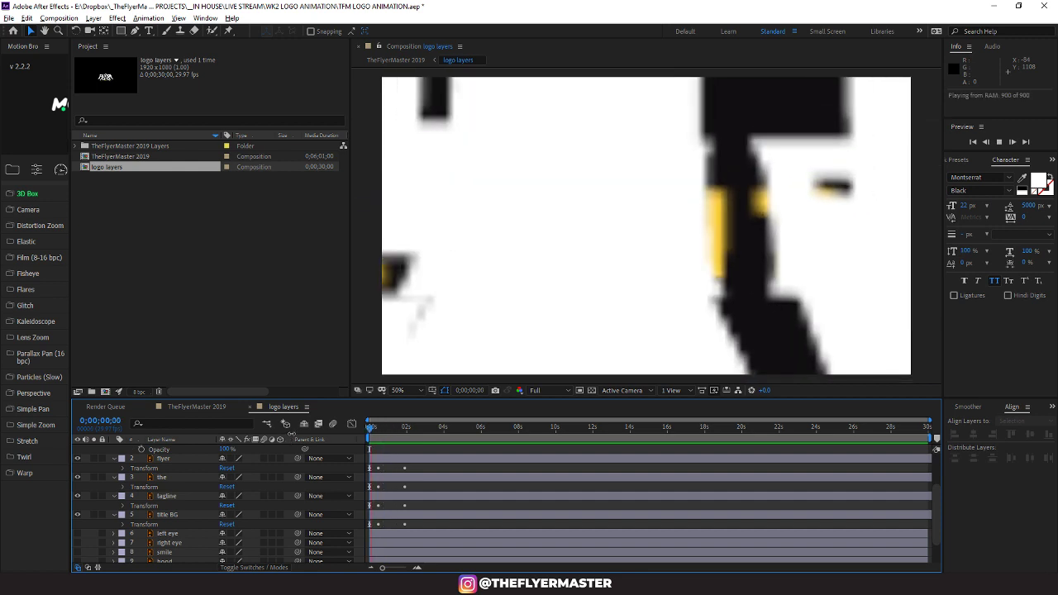
{"action": "key", "text": "space"}
{"action": "scroll", "coordinate": [397, 476], "scroll_direction": "up", "scroll_amount": 2}
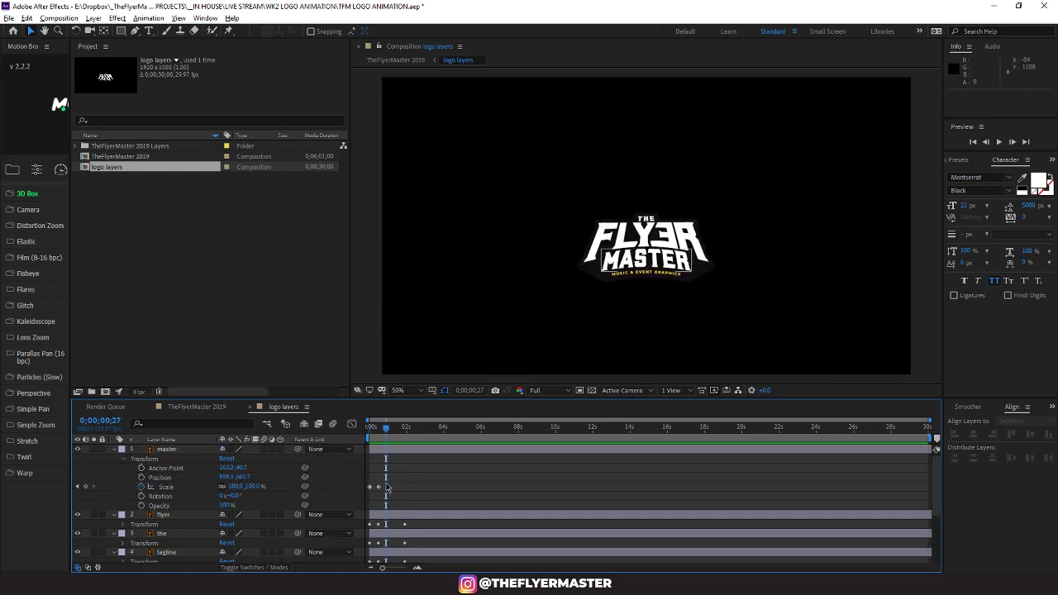
Move the master layer's ending Scale keyframe to 0;00;00;10 and preview the animation from the start
{"action": "left_click_drag", "start_coordinate": [379, 487], "coordinate": [376, 489]}
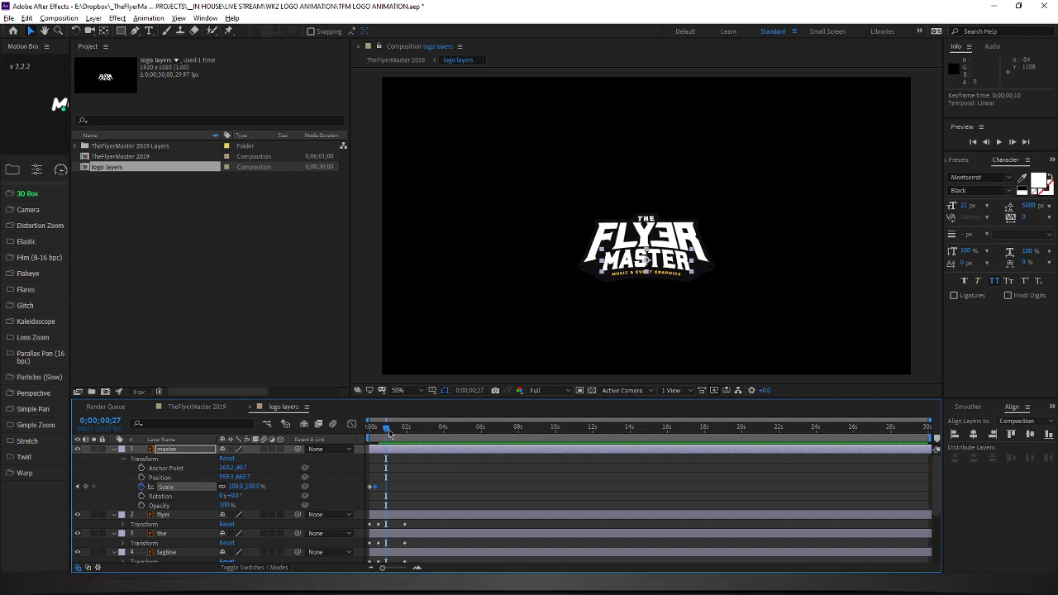
{"action": "left_click_drag", "start_coordinate": [387, 429], "coordinate": [313, 442]}
{"action": "key", "text": "space"}
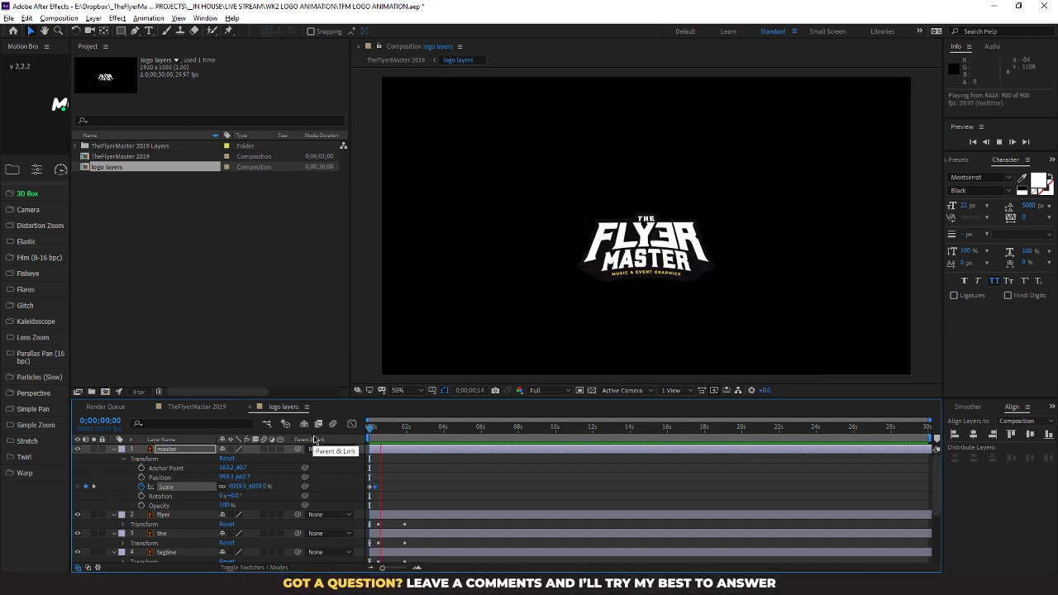
Delete the leftover Scale keyframes near two seconds from the "the" and tagline layers
{"action": "scroll", "coordinate": [345, 448], "scroll_direction": "down", "scroll_amount": 3}
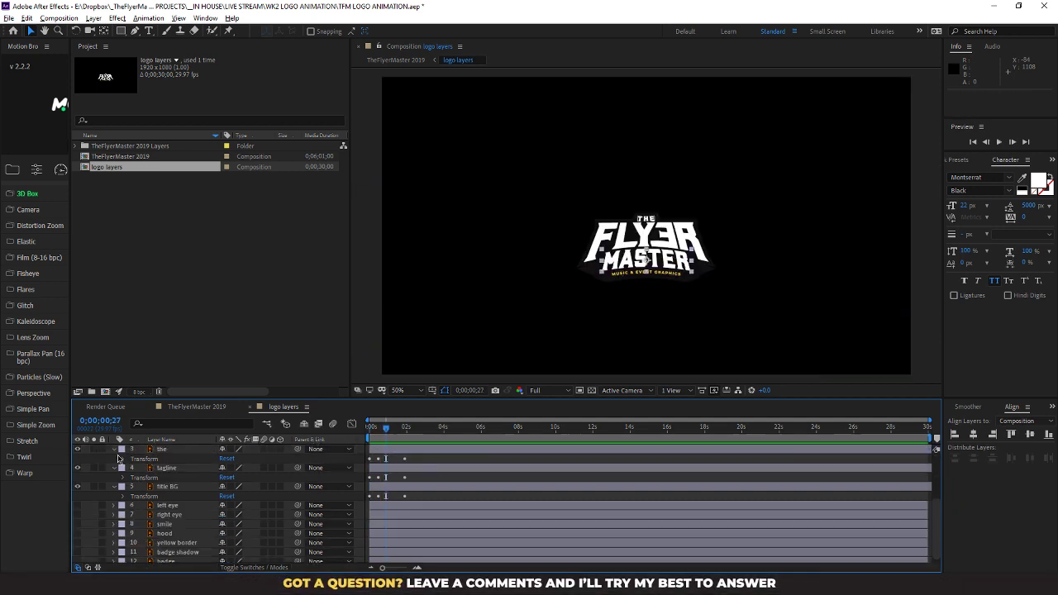
{"action": "left_click", "coordinate": [124, 460]}
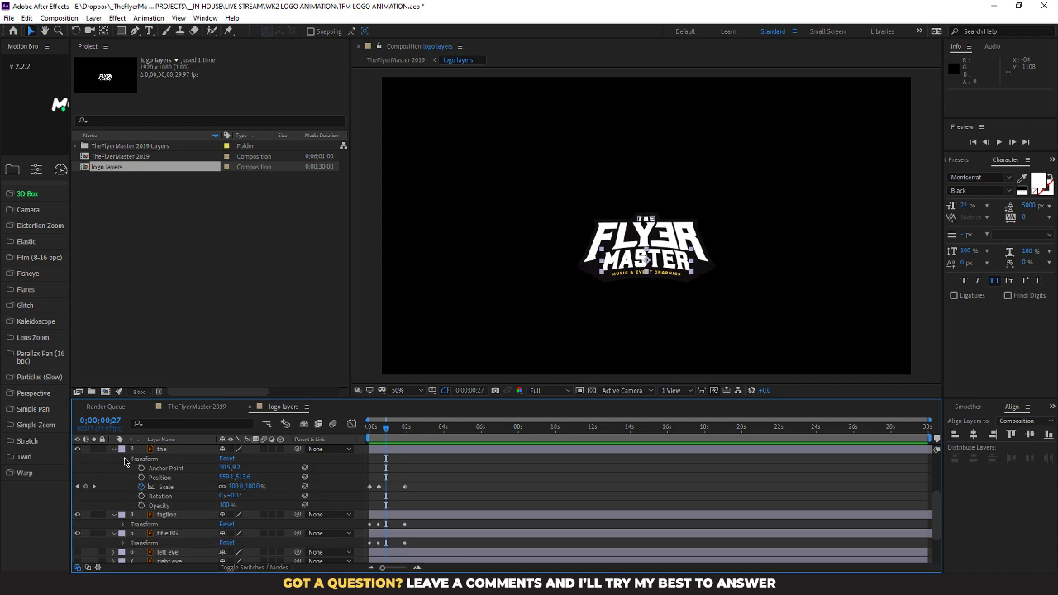
{"action": "left_click", "coordinate": [405, 486]}
{"action": "key", "text": "Delete"}
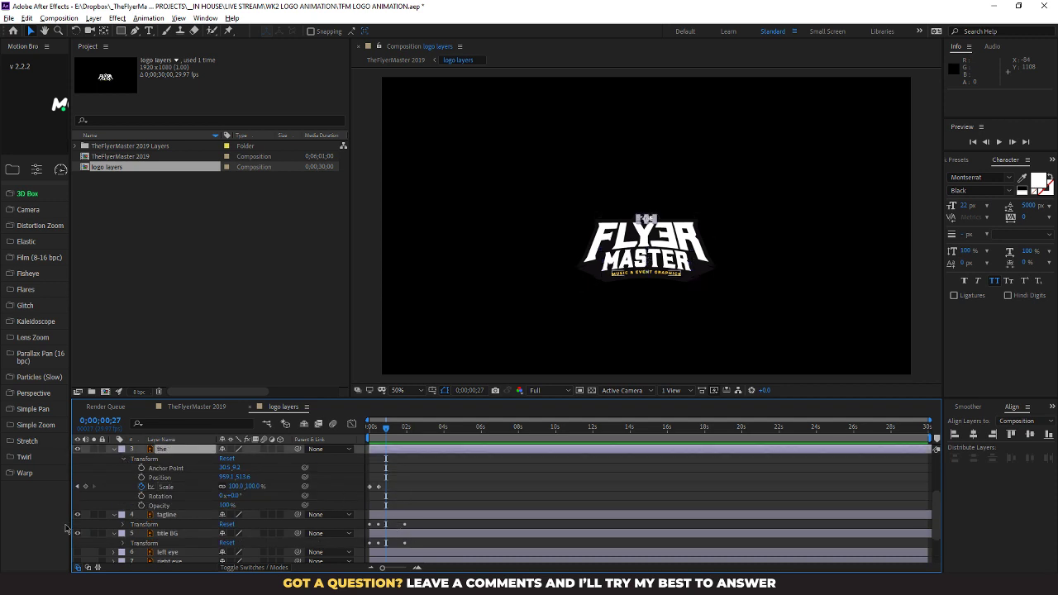
{"action": "left_click", "coordinate": [115, 516]}
{"action": "left_click", "coordinate": [115, 515]}
{"action": "left_click", "coordinate": [123, 525]}
{"action": "left_click", "coordinate": [404, 539]}
{"action": "key", "text": "Delete"}
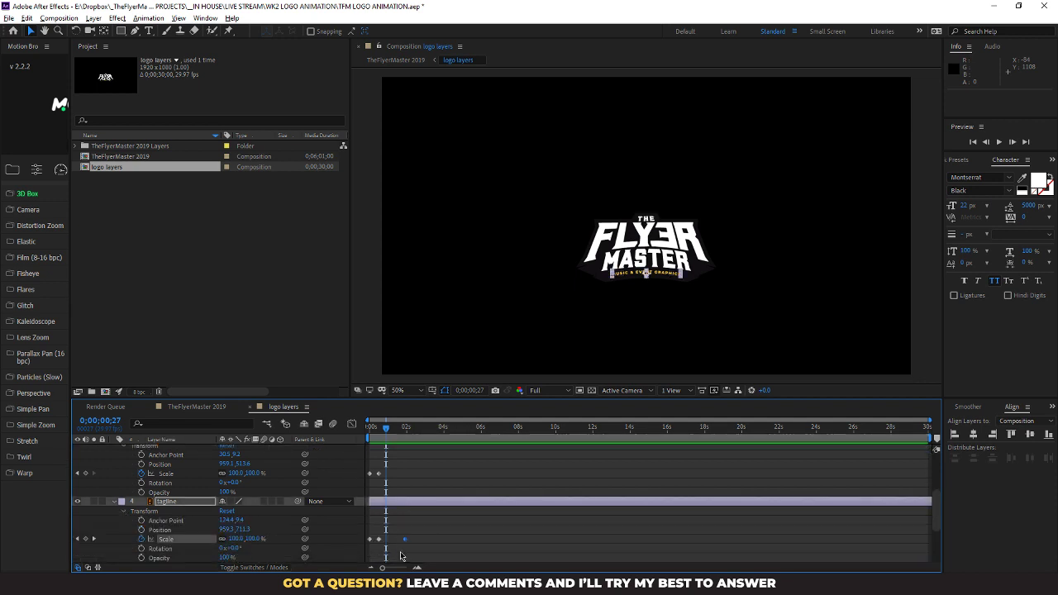
Delete the leftover Scale keyframe near two seconds from the title BG layer
{"action": "scroll", "coordinate": [398, 547], "scroll_direction": "down", "scroll_amount": 3}
{"action": "left_click", "coordinate": [139, 488]}
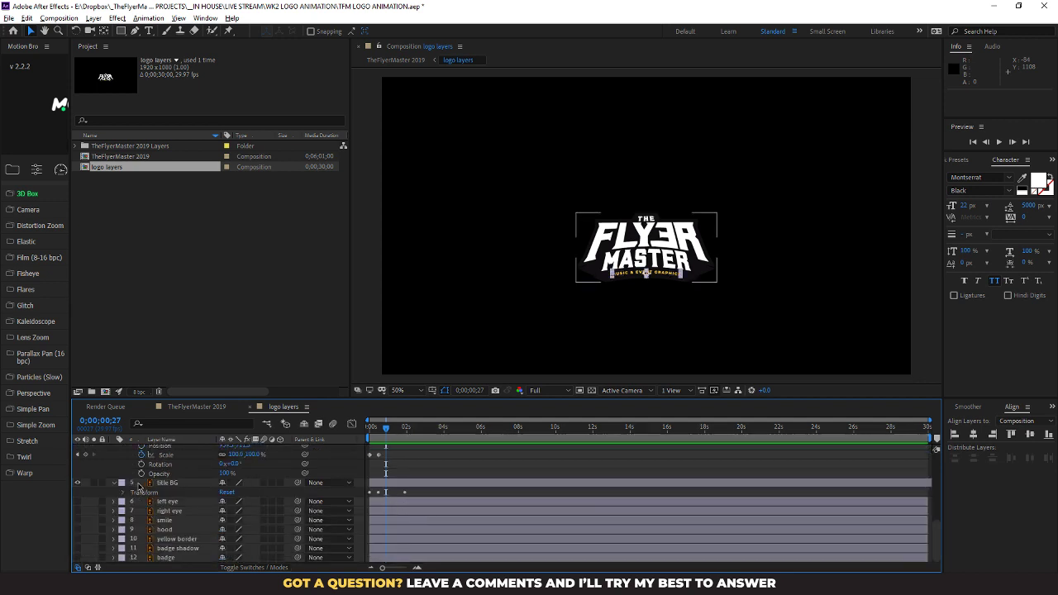
{"action": "left_click", "coordinate": [124, 493]}
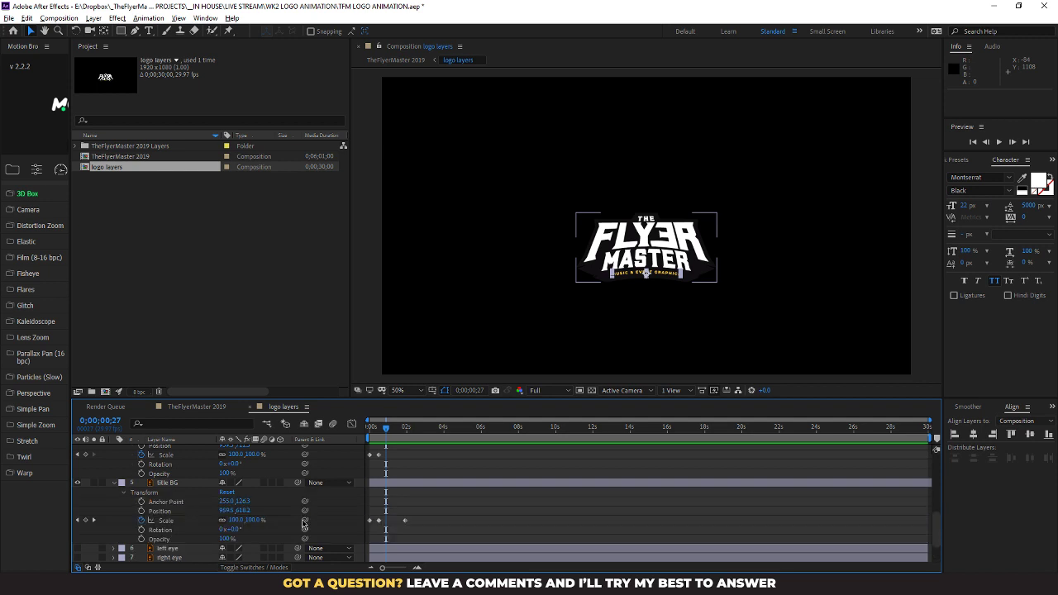
{"action": "left_click", "coordinate": [404, 521]}
{"action": "key", "text": "Delete"}
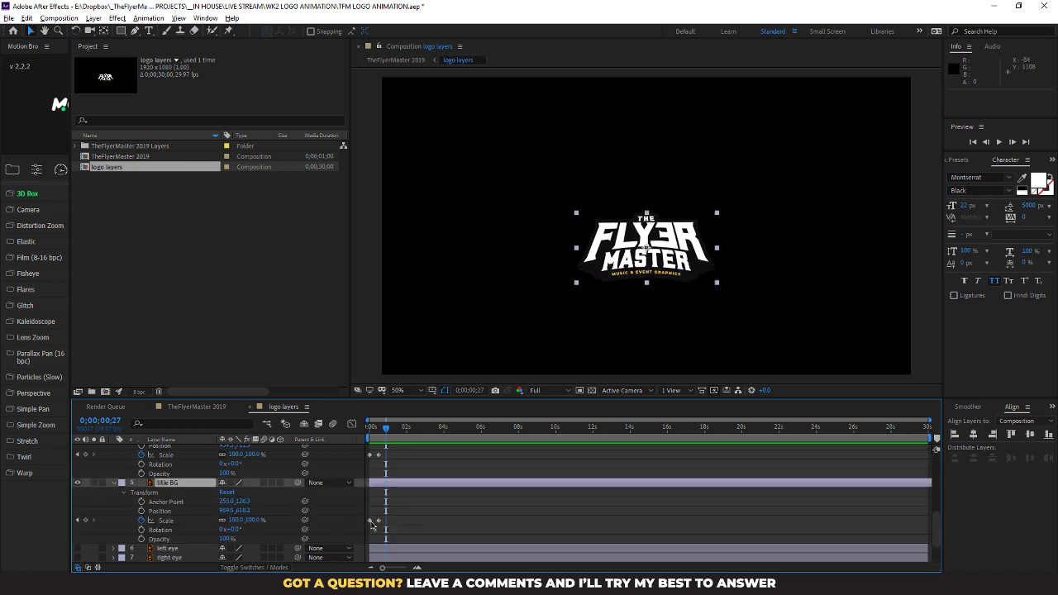
Delete the Scale keyframes near half a second from the title BG, tagline and "the" layers
{"action": "left_click", "coordinate": [378, 522]}
{"action": "key", "text": "Delete"}
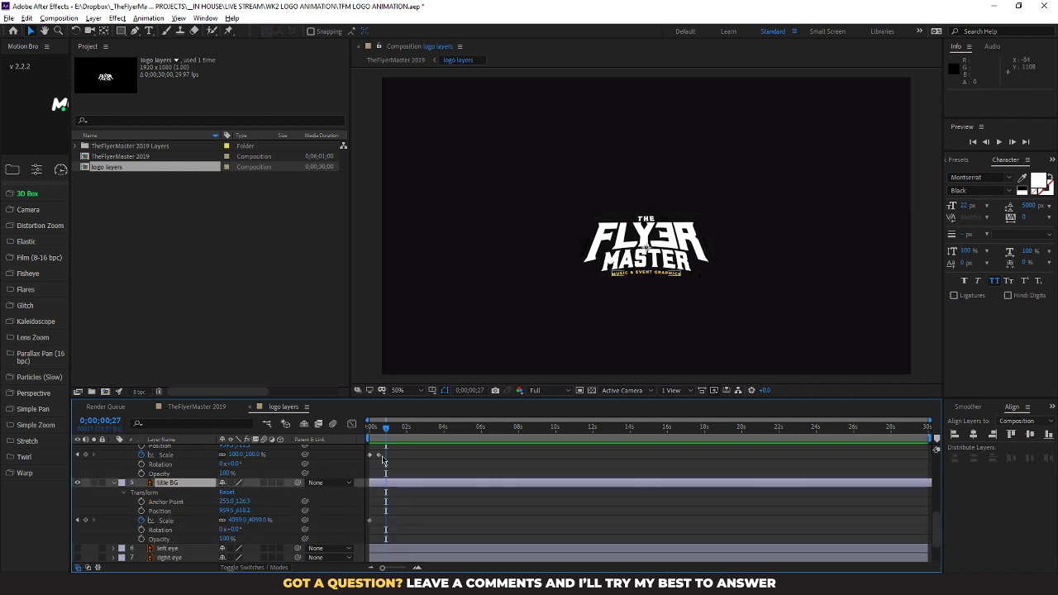
{"action": "left_click", "coordinate": [379, 455]}
{"action": "key", "text": "Delete"}
{"action": "scroll", "coordinate": [456, 500], "scroll_direction": "up", "scroll_amount": 2}
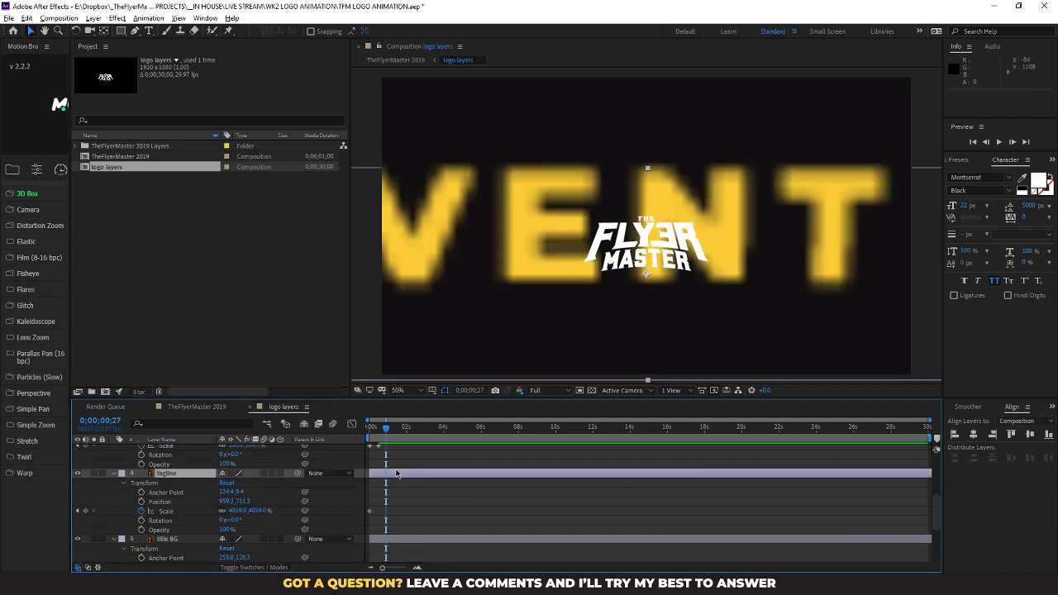
{"action": "left_click", "coordinate": [379, 447]}
{"action": "key", "text": "Delete"}
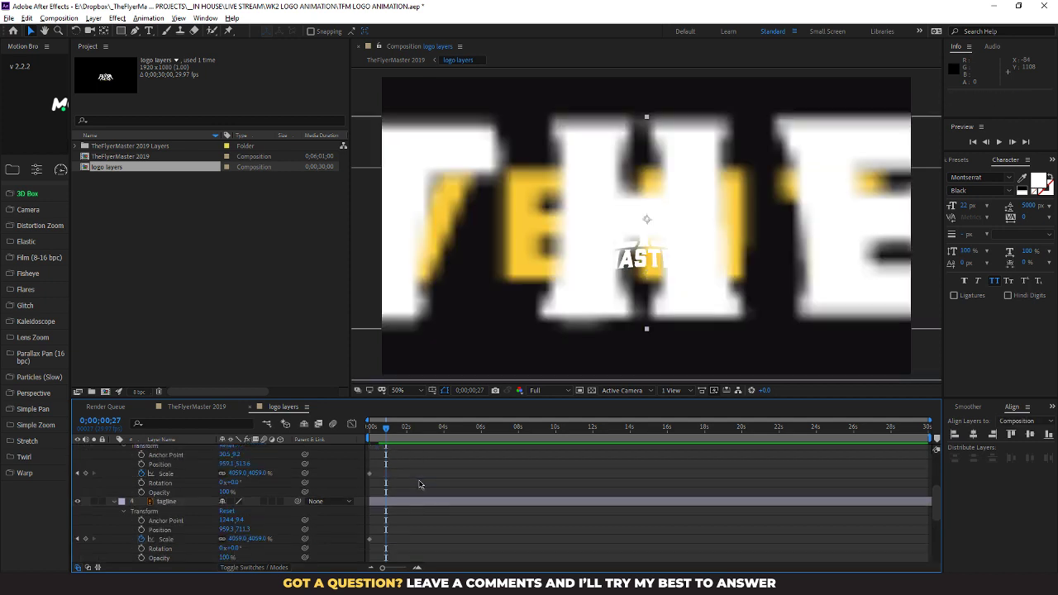
Delete every Scale keyframe after the first one on the flyer layer
{"action": "scroll", "coordinate": [401, 478], "scroll_direction": "up", "scroll_amount": 2}
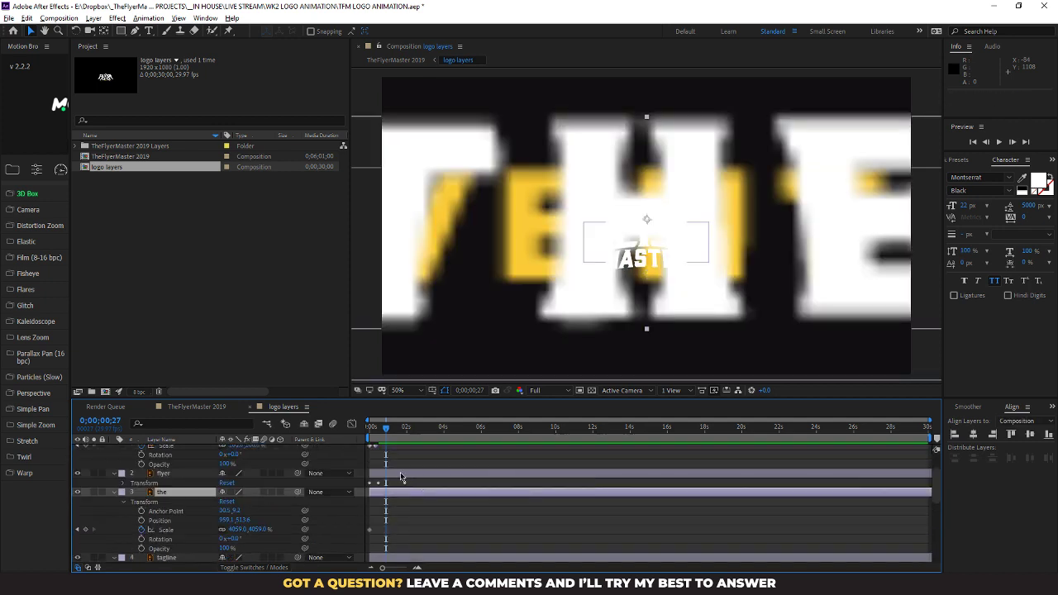
{"action": "left_click", "coordinate": [123, 483]}
{"action": "left_click_drag", "start_coordinate": [416, 508], "coordinate": [377, 519]}
{"action": "key", "text": "Delete"}
{"action": "scroll", "coordinate": [400, 498], "scroll_direction": "up", "scroll_amount": 2}
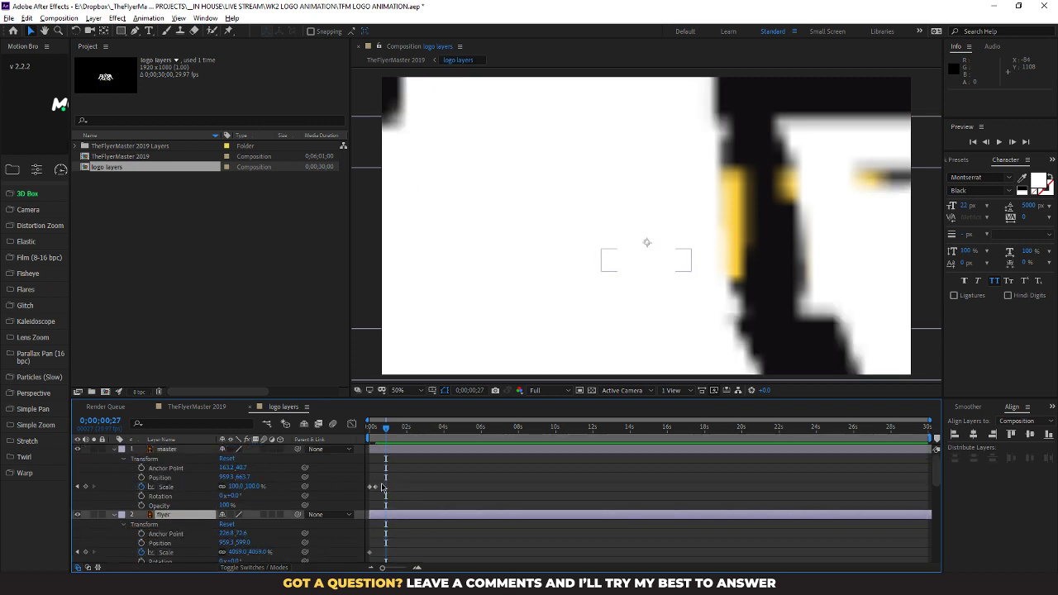
Copy the master layer's ending Scale keyframe and select the flyer, the, tagline and title BG layers
{"action": "left_click", "coordinate": [376, 487]}
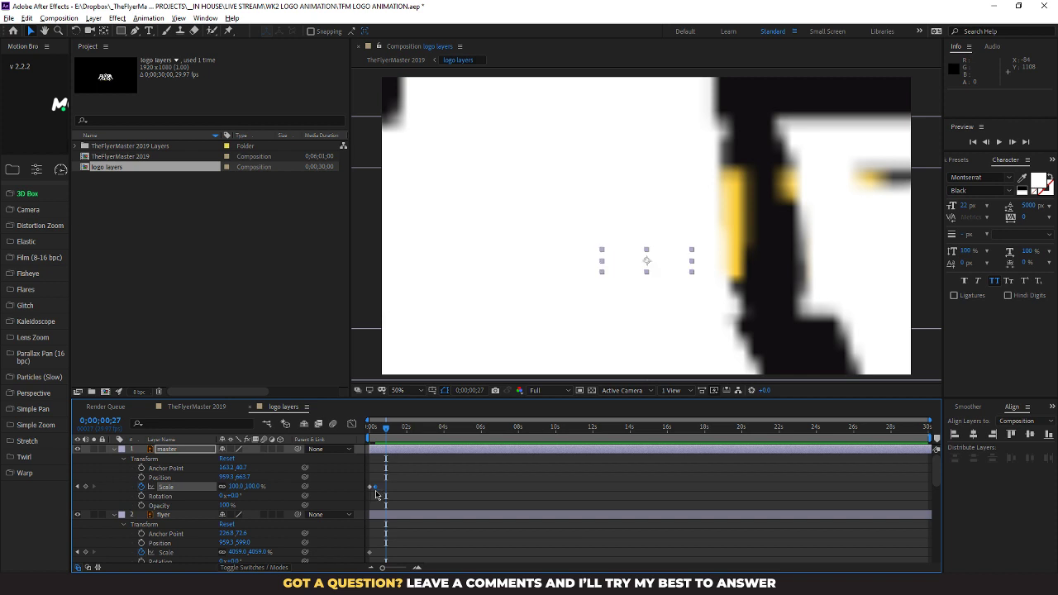
{"action": "key", "text": "ctrl+c"}
{"action": "left_click_drag", "start_coordinate": [388, 434], "coordinate": [344, 431]}
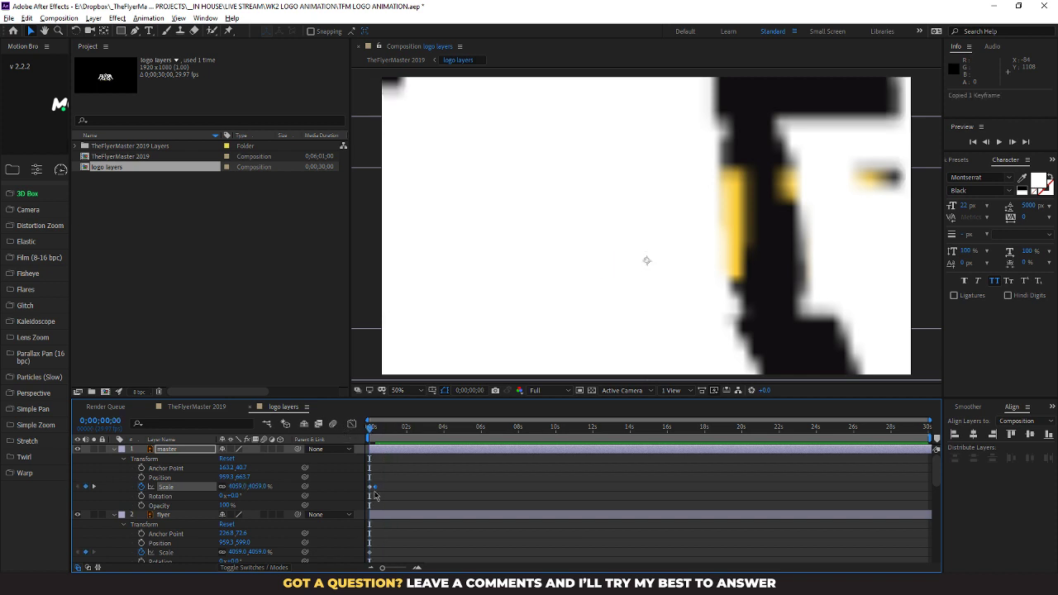
{"action": "left_click", "coordinate": [375, 514]}
{"action": "scroll", "coordinate": [393, 521], "scroll_direction": "down", "scroll_amount": 3}
{"action": "left_click", "coordinate": [379, 499], "text": "shift"}
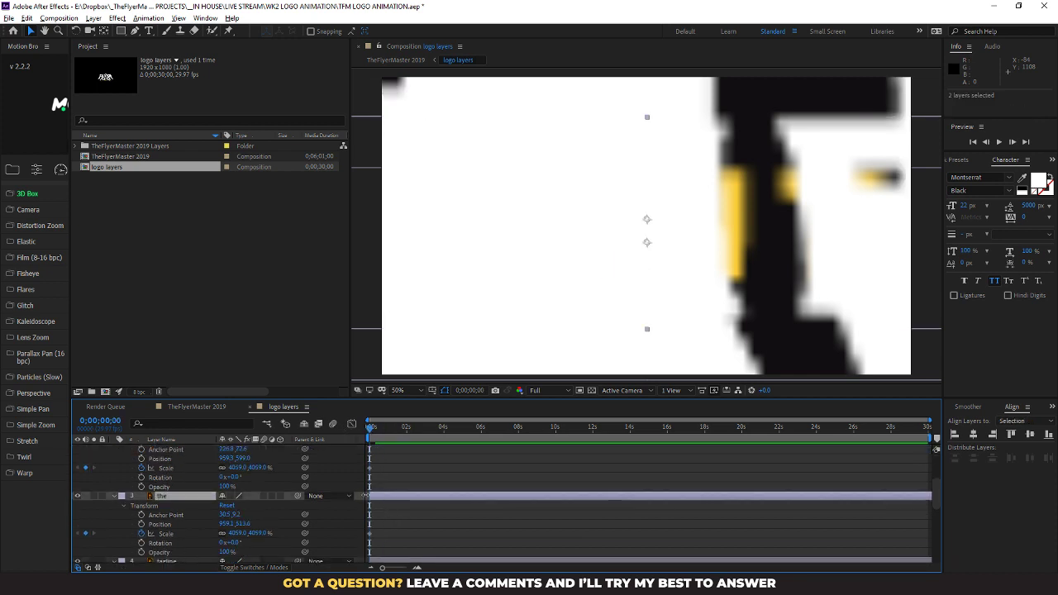
{"action": "scroll", "coordinate": [379, 463], "scroll_direction": "up", "scroll_amount": 1}
{"action": "left_click_drag", "start_coordinate": [380, 398], "coordinate": [380, 319]}
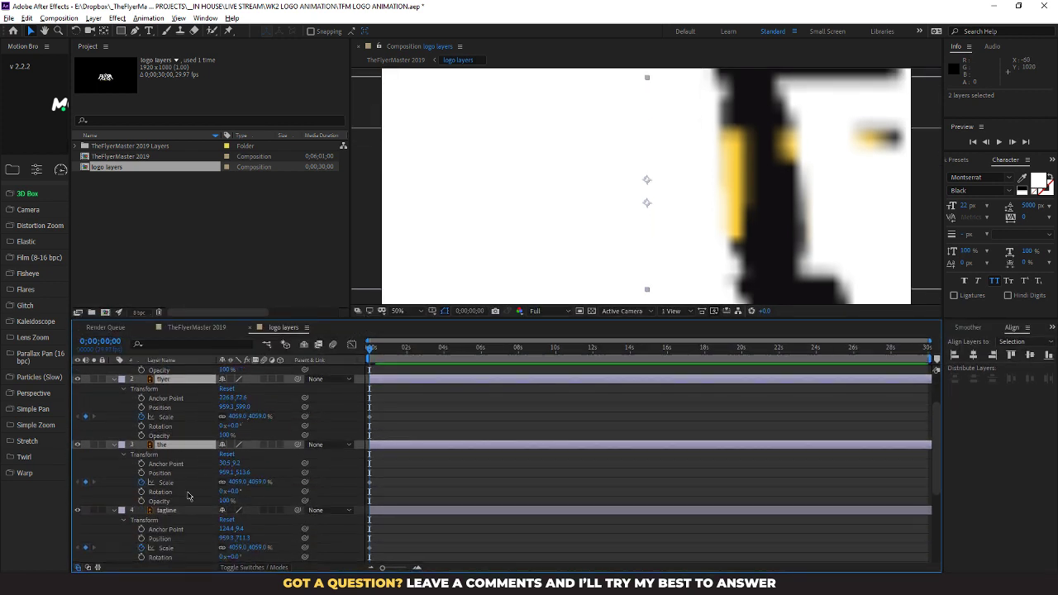
{"action": "left_click", "coordinate": [166, 511], "text": "shift"}
{"action": "scroll", "coordinate": [190, 506], "scroll_direction": "down", "scroll_amount": 3}
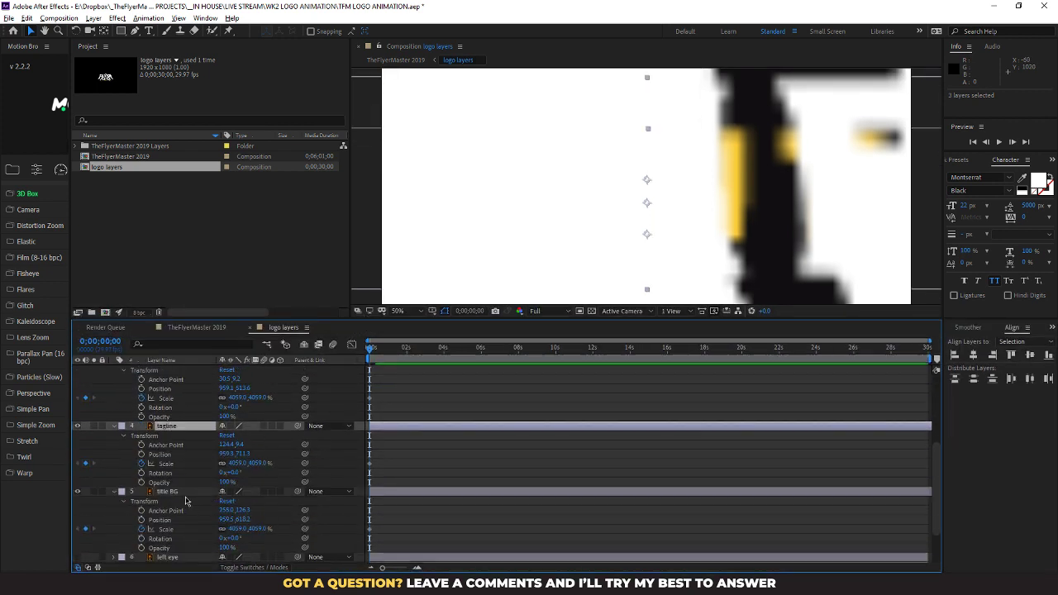
{"action": "left_click", "coordinate": [183, 493], "text": "shift"}
{"action": "scroll", "coordinate": [195, 502], "scroll_direction": "down", "scroll_amount": 3}
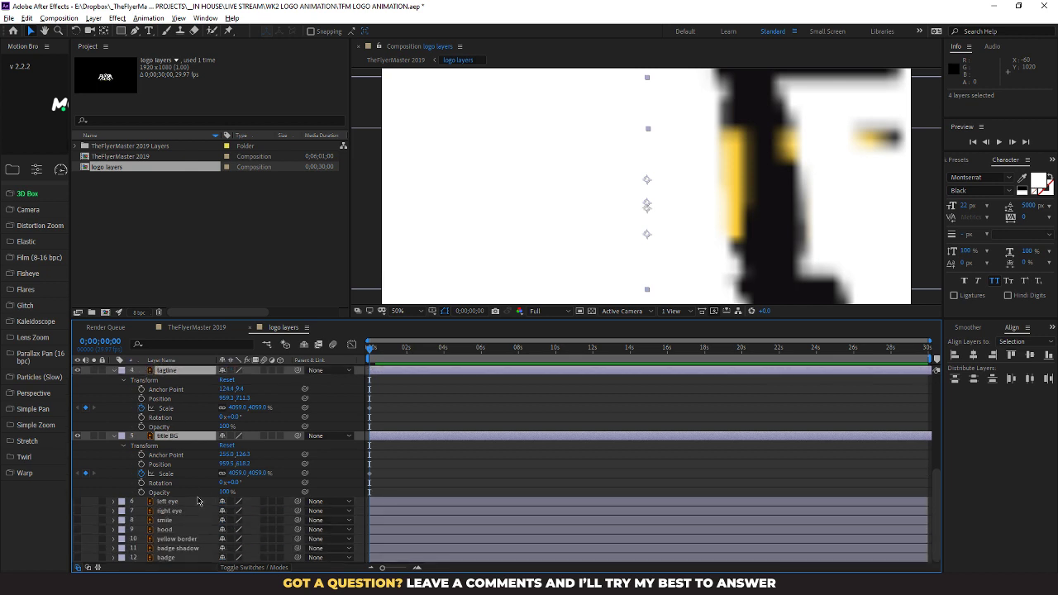
Try to paste the copied Scale keyframe onto the four selected layers at 0;00;00;00
{"action": "key", "text": "ctrl+v"}
{"action": "scroll", "coordinate": [460, 475], "scroll_direction": "up", "scroll_amount": 3}
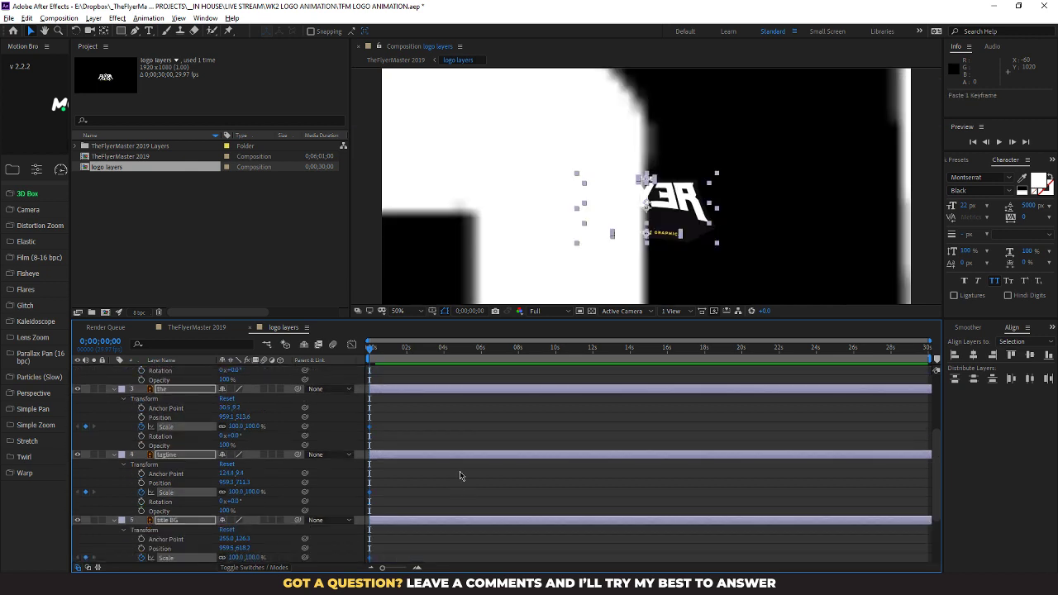
{"action": "key", "text": "ctrl+z"}
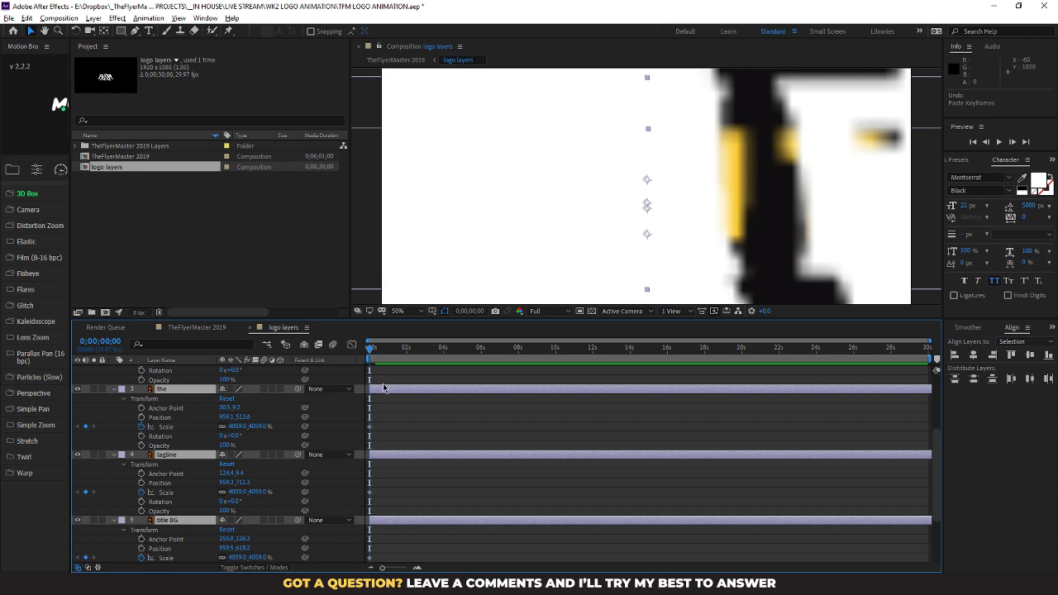
Paste the copied Scale keyframe onto the four selected layers at the time of the master layer's ending keyframe
{"action": "scroll", "coordinate": [387, 388], "scroll_direction": "up", "scroll_amount": 3}
{"action": "left_click_drag", "start_coordinate": [369, 354], "coordinate": [330, 348]}
{"action": "key", "text": "ctrl+v"}
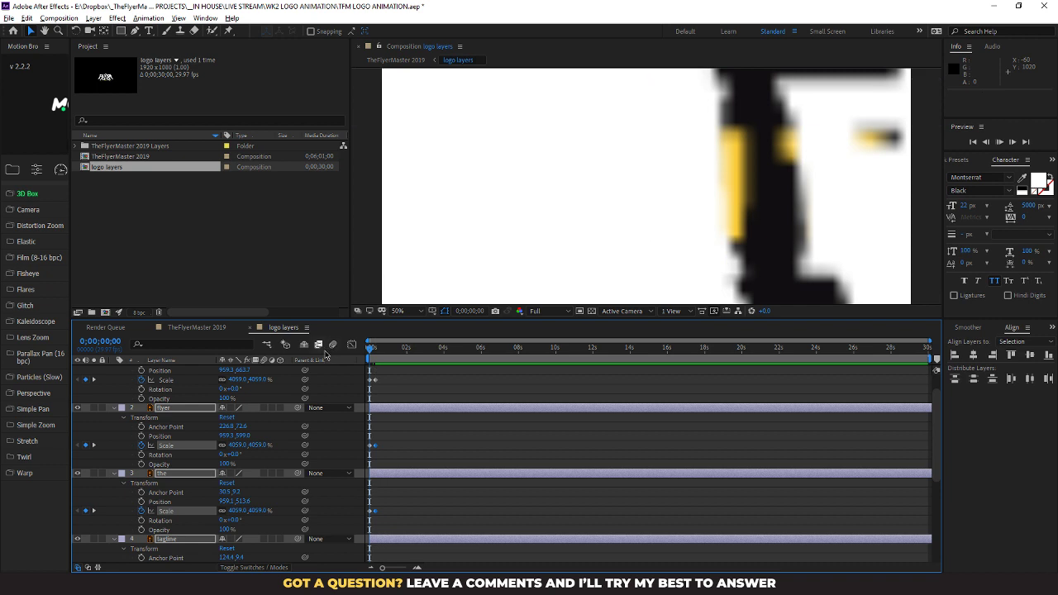
Preview the title scale-down repeatedly, park the current time at 0;00;00;20 and deselect the layers
{"action": "key", "text": "space"}
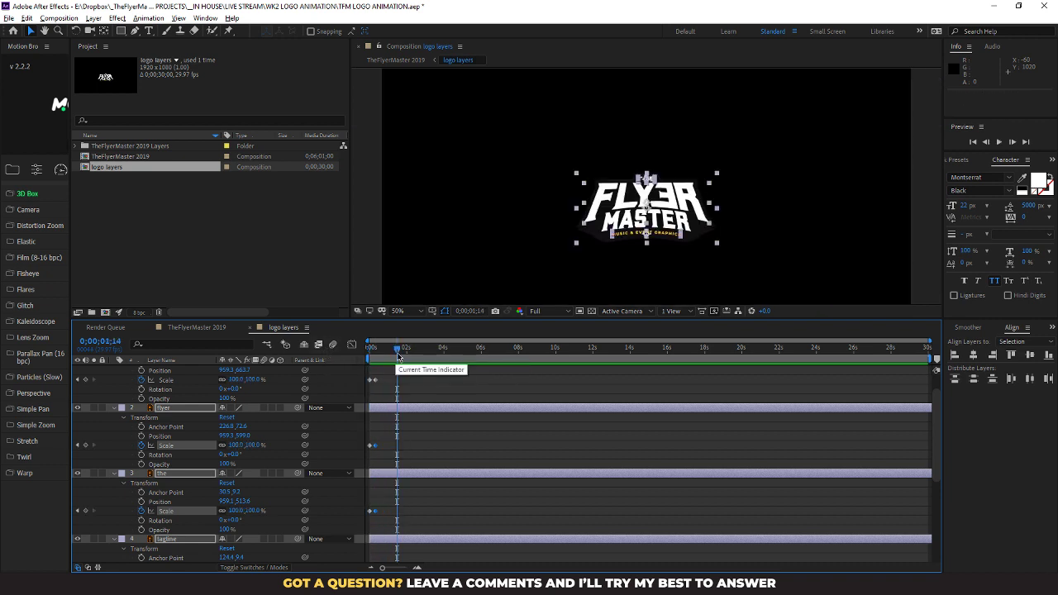
{"action": "key", "text": "space"}
{"action": "key", "text": "space"}
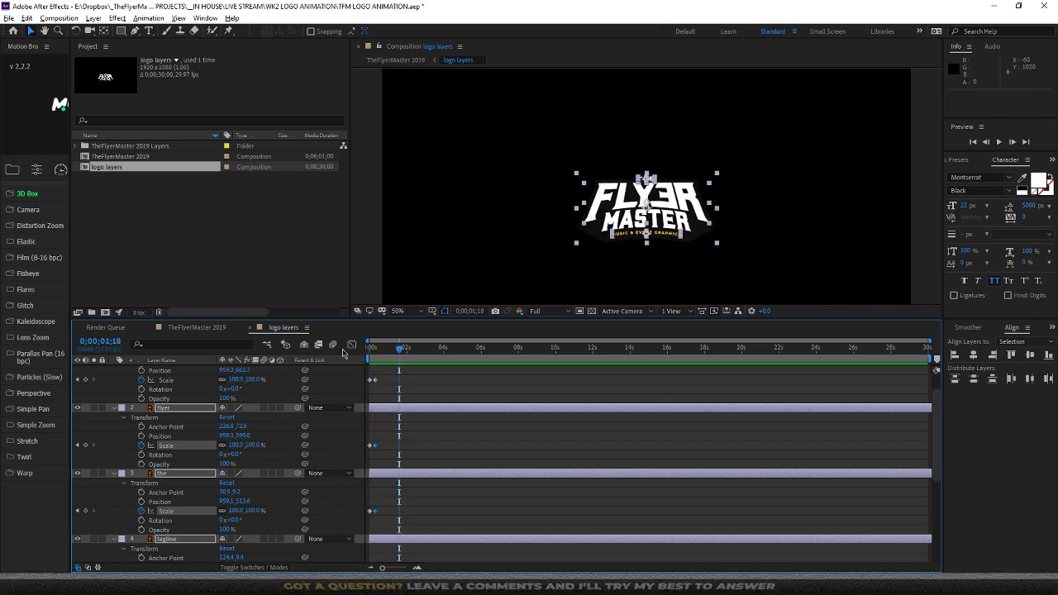
{"action": "key", "text": "space"}
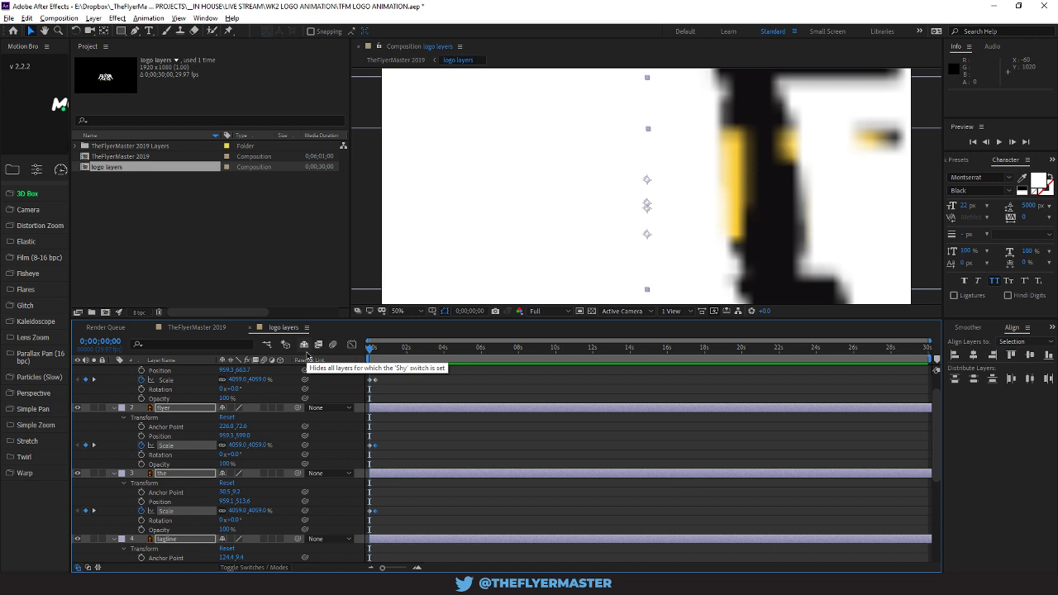
{"action": "key", "text": "space"}
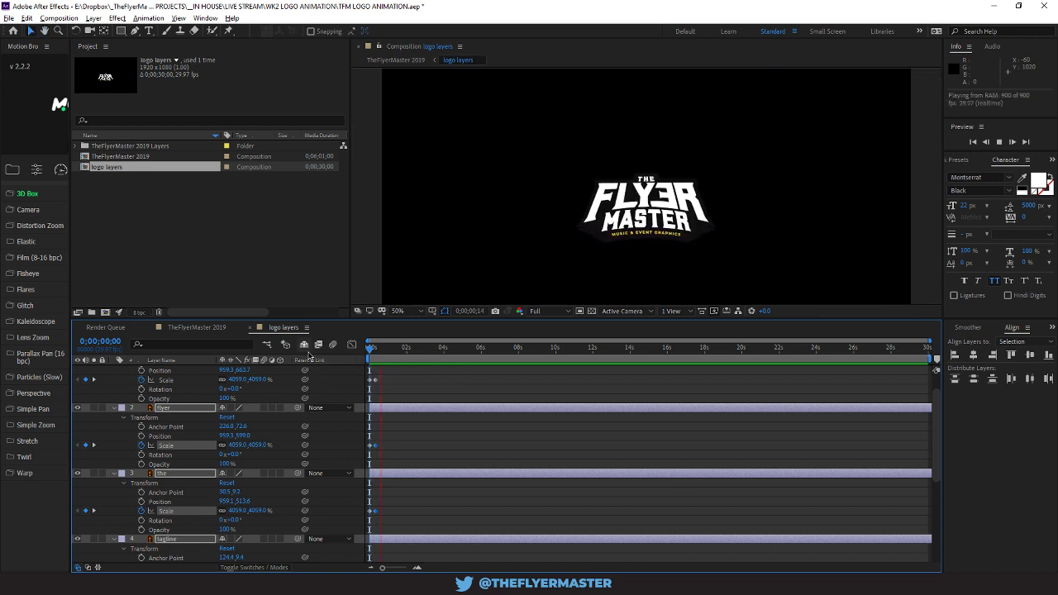
{"action": "key", "text": "space"}
{"action": "left_click_drag", "start_coordinate": [388, 351], "coordinate": [379, 350]}
{"action": "left_click", "coordinate": [403, 434]}
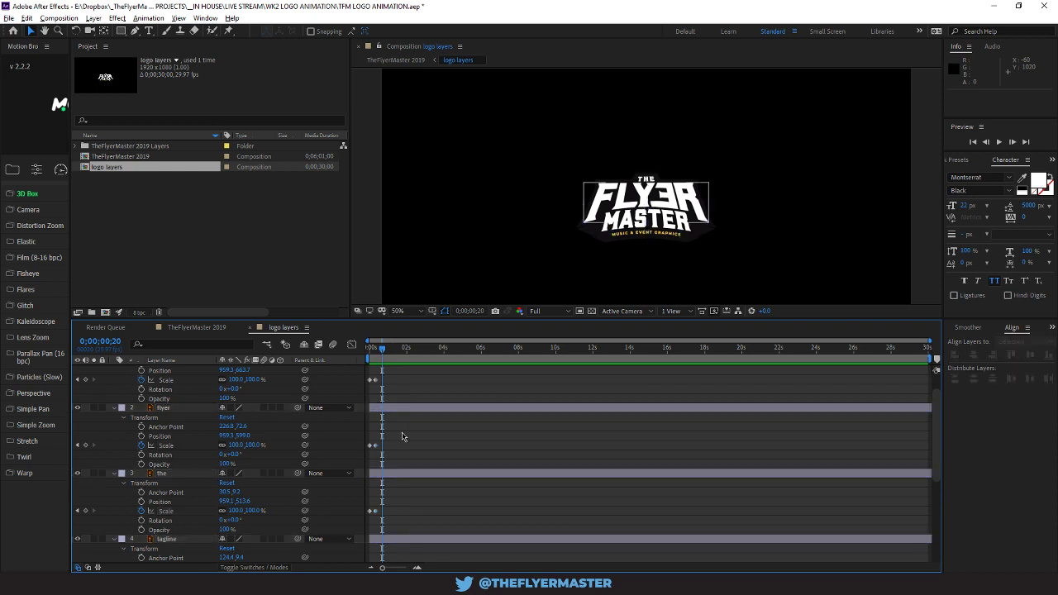
{"action": "key", "text": "ctrl"}
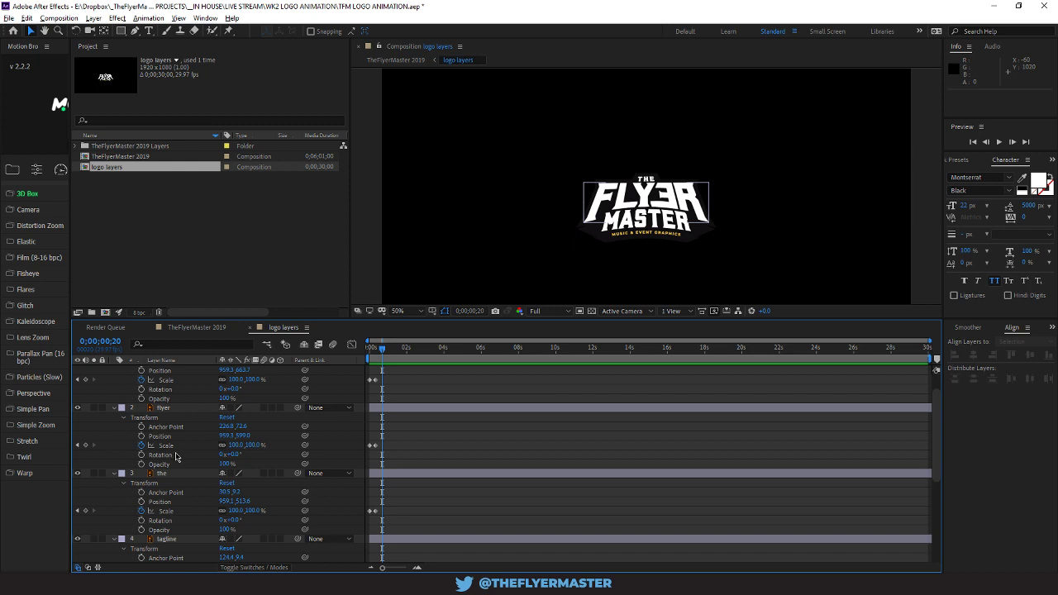
{"action": "scroll", "coordinate": [174, 460], "scroll_direction": "down", "scroll_amount": 4}
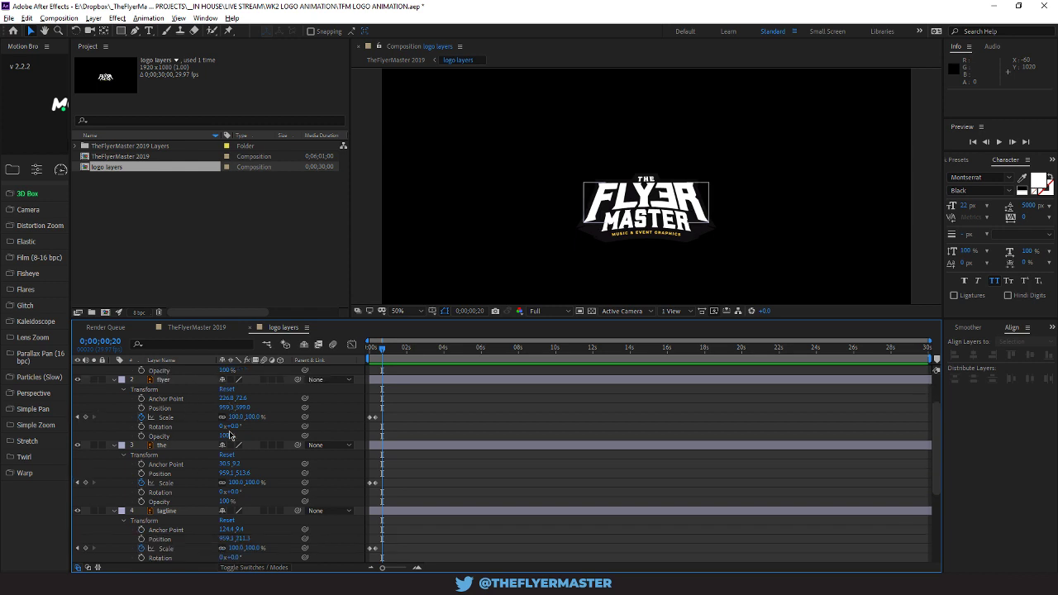
{"action": "scroll", "coordinate": [230, 436], "scroll_direction": "up", "scroll_amount": 5}
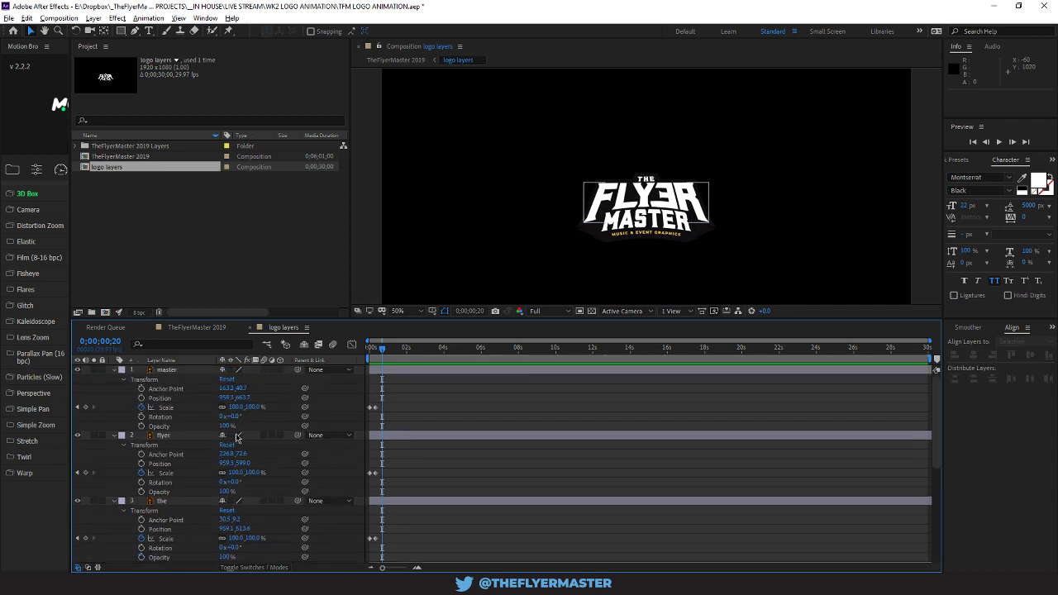
{"action": "scroll", "coordinate": [225, 420], "scroll_direction": "down", "scroll_amount": 1}
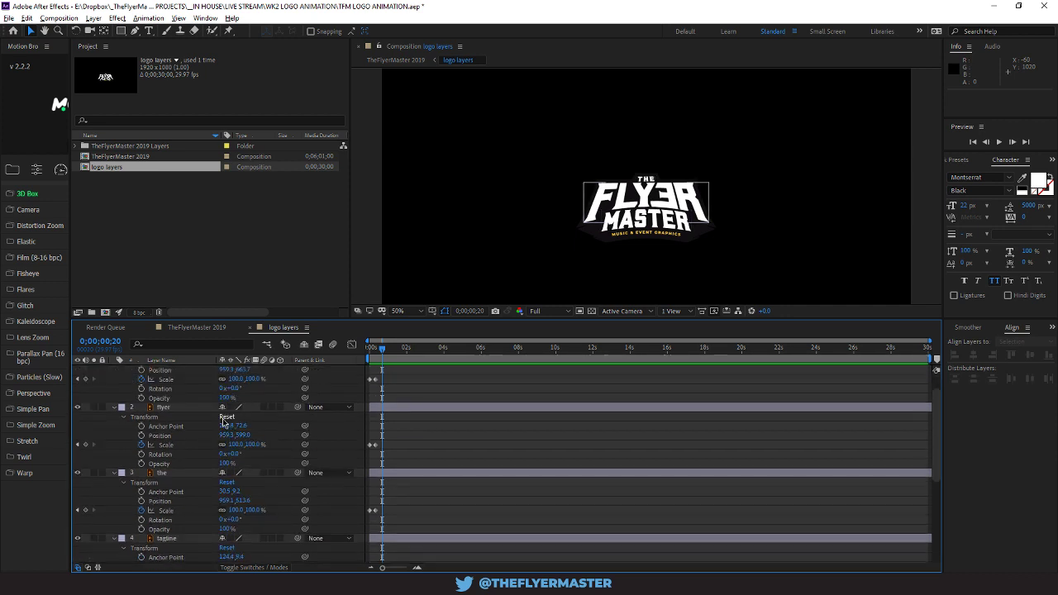
{"action": "scroll", "coordinate": [420, 422], "scroll_direction": "up", "scroll_amount": 1}
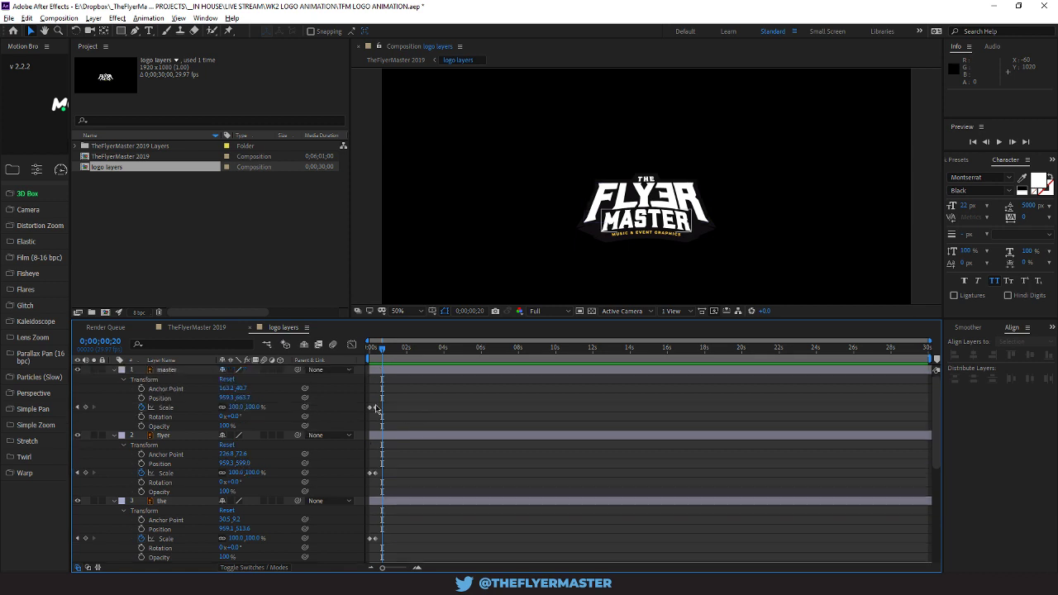
Keyframe the flyer layer's Rotation at 0° on 0;00;00;11 and set it to 2° at 0;00;00;12
{"action": "left_click", "coordinate": [177, 436]}
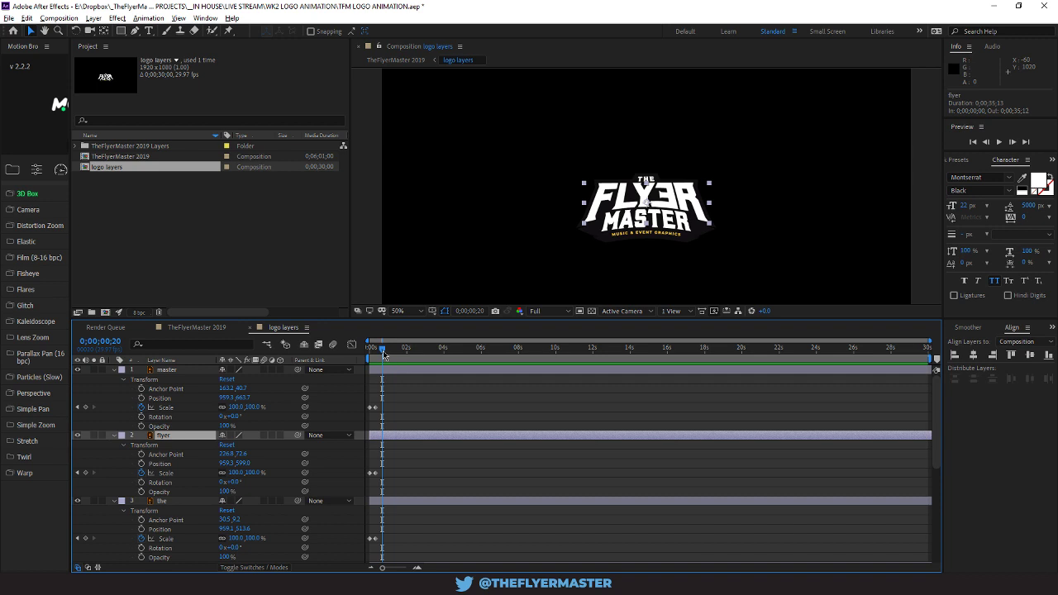
{"action": "left_click_drag", "start_coordinate": [382, 351], "coordinate": [379, 351]}
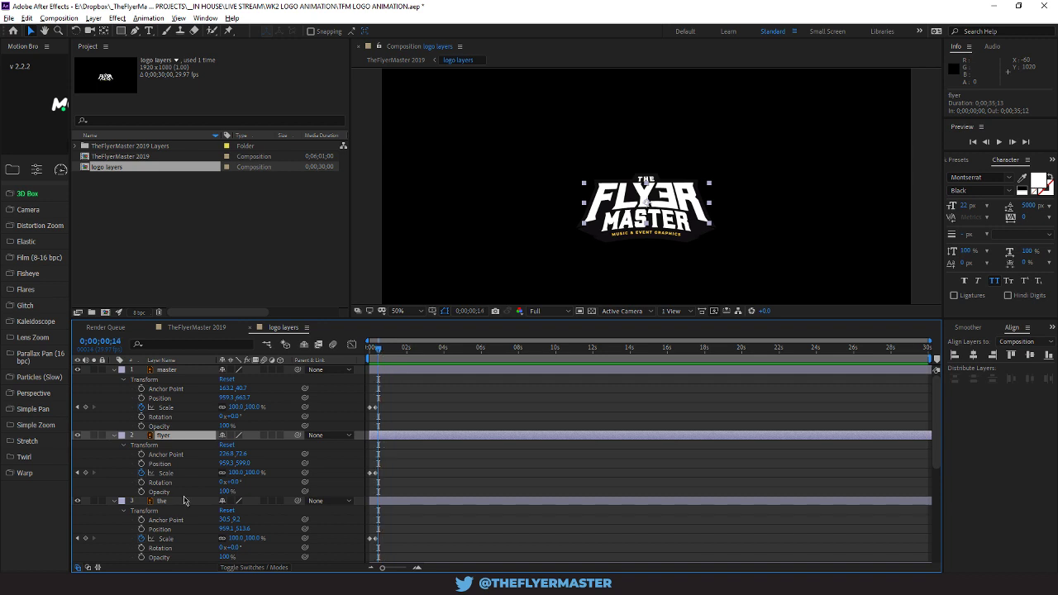
{"action": "left_click_drag", "start_coordinate": [382, 568], "coordinate": [403, 569]}
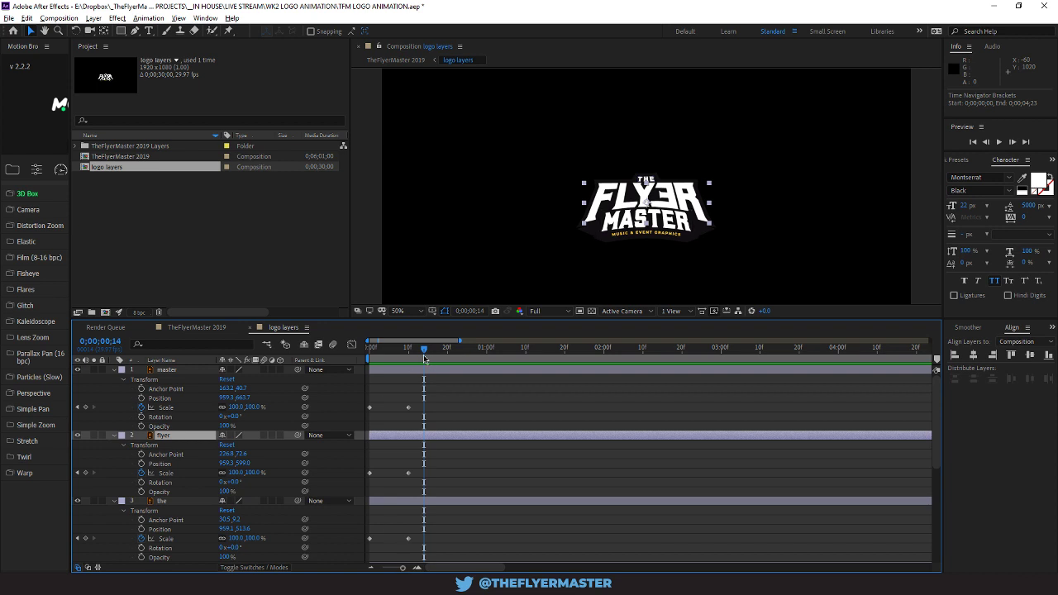
{"action": "left_click_drag", "start_coordinate": [425, 358], "coordinate": [416, 358]}
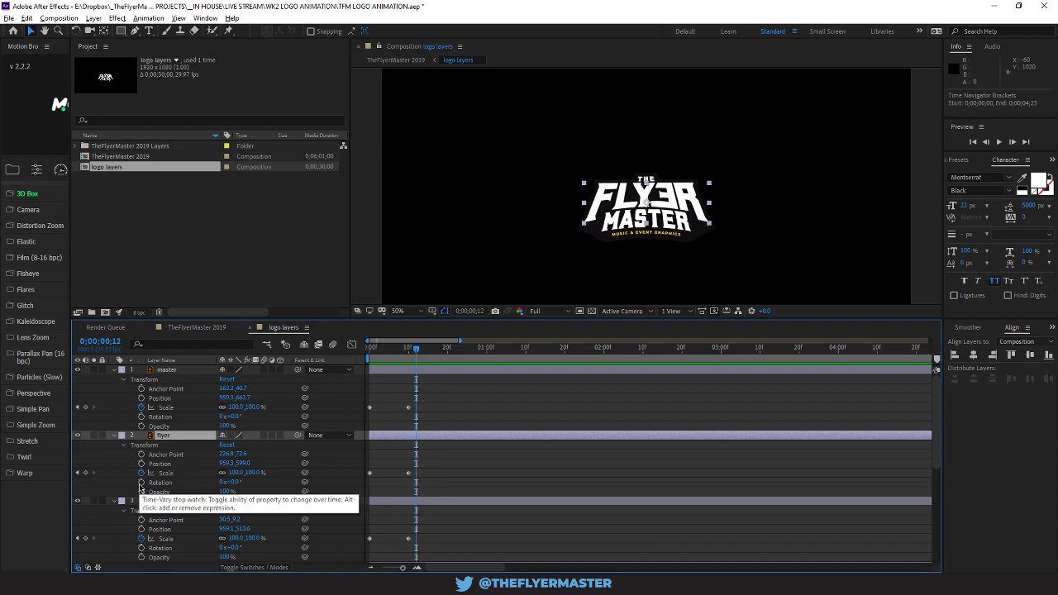
{"action": "left_click", "coordinate": [141, 483]}
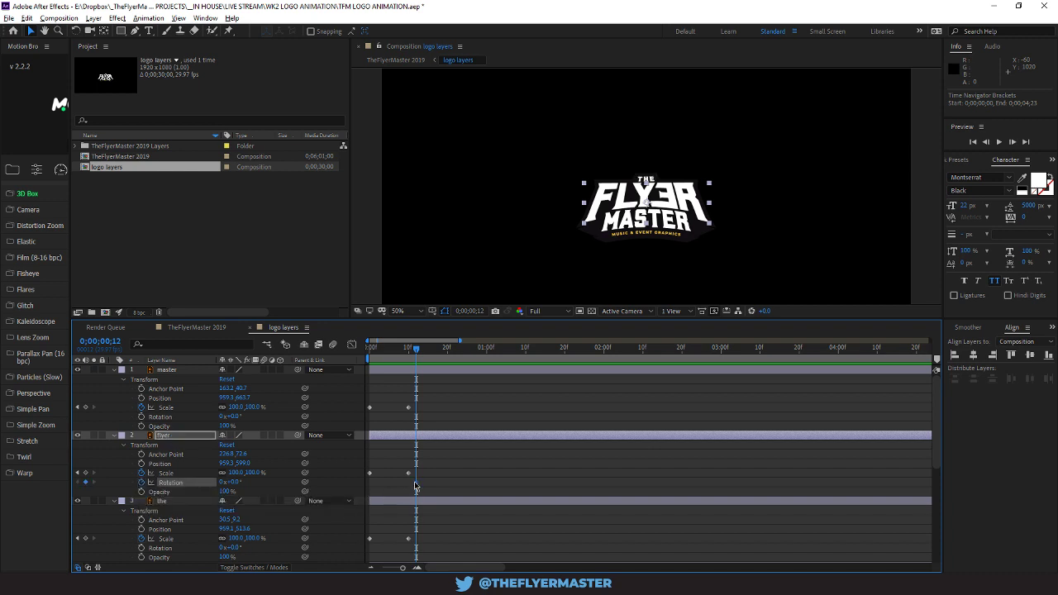
{"action": "left_click_drag", "start_coordinate": [415, 484], "coordinate": [413, 485]}
{"action": "left_click_drag", "start_coordinate": [235, 483], "coordinate": [235, 482]}
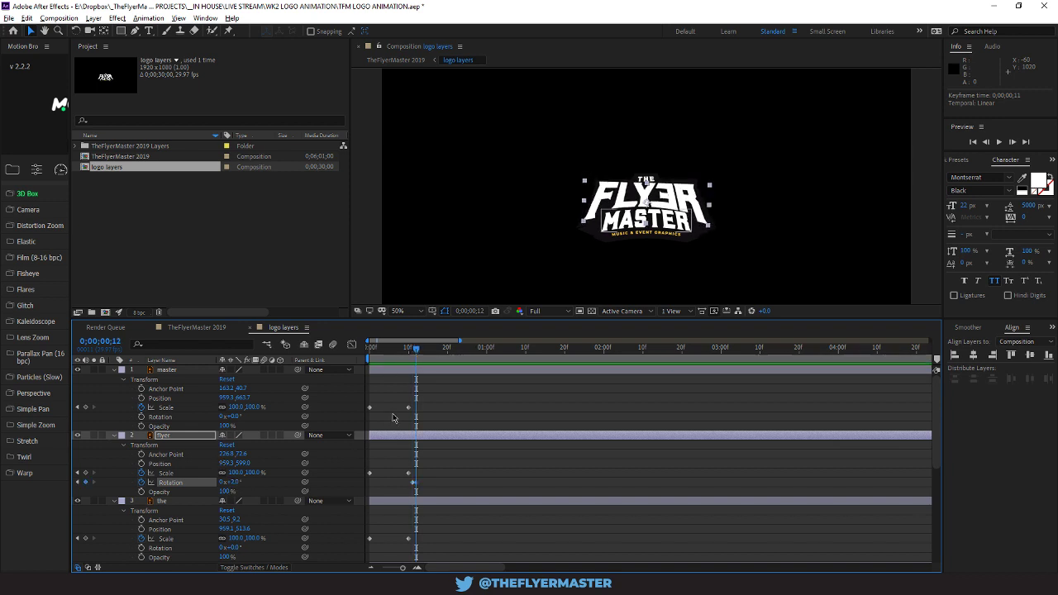
Return the flyer layer's Rotation to 0° at 0;00;00;13 and preview its wobble
{"action": "left_click_drag", "start_coordinate": [416, 352], "coordinate": [420, 353]}
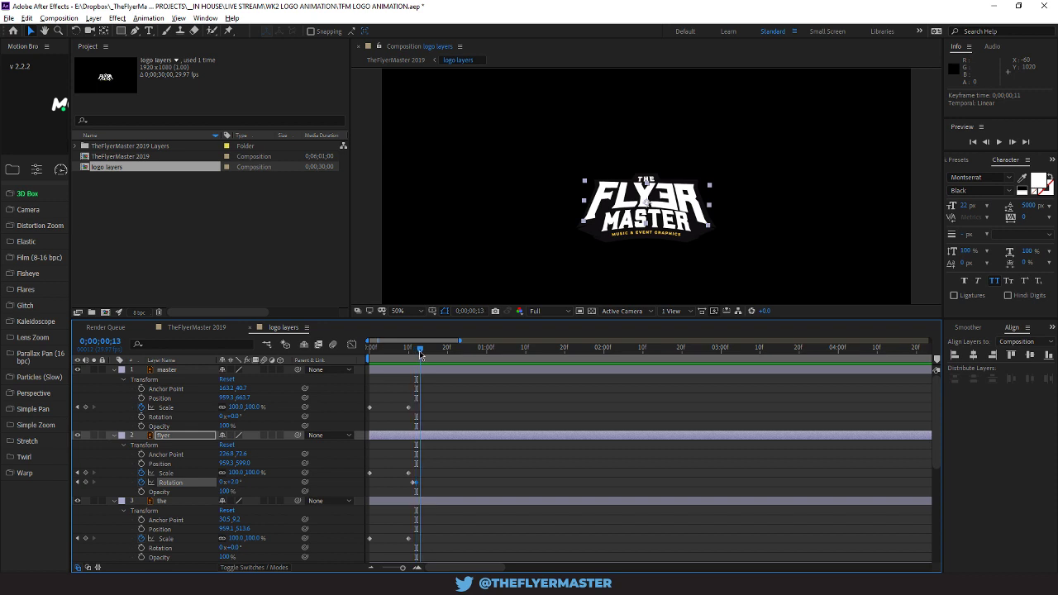
{"action": "left_click", "coordinate": [234, 483]}
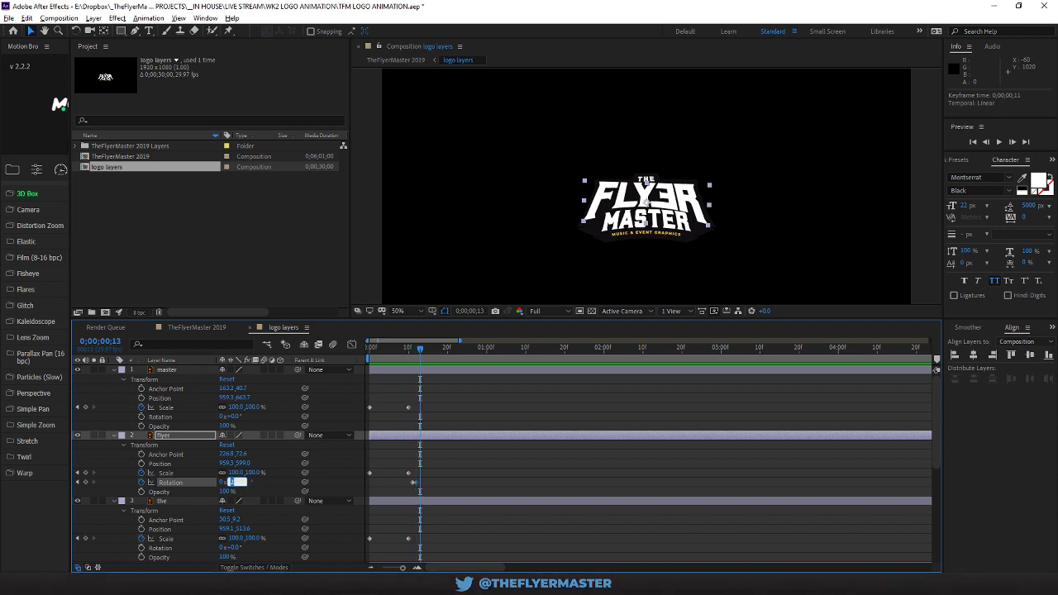
{"action": "key", "text": "Down"}
{"action": "key", "text": "Down"}
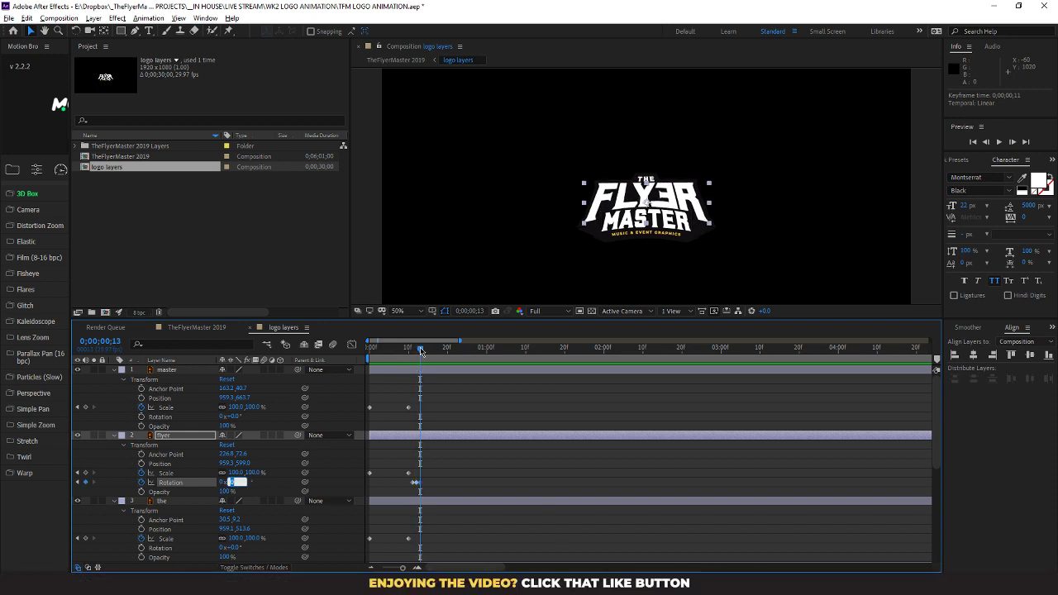
{"action": "mouse_move", "coordinate": [420, 350]}
{"action": "left_mouse_down"}
{"action": "mouse_move", "coordinate": [347, 350]}
{"action": "mouse_move", "coordinate": [405, 357]}
{"action": "left_mouse_up"}
{"action": "key", "text": "space"}
{"action": "key", "text": "space"}
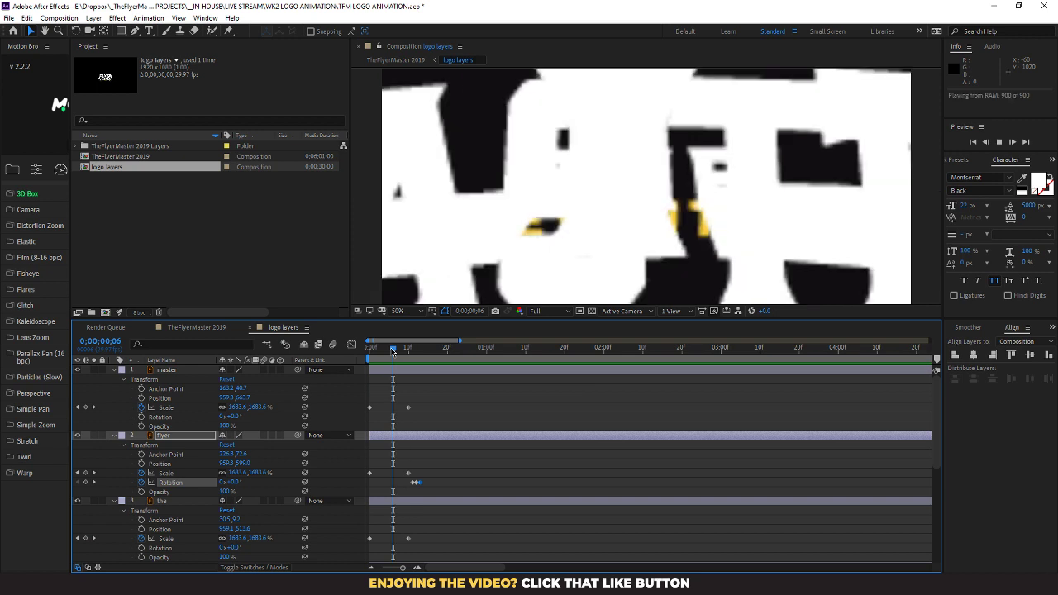
{"action": "mouse_move", "coordinate": [416, 352]}
{"action": "left_mouse_down"}
{"action": "mouse_move", "coordinate": [406, 351]}
{"action": "mouse_move", "coordinate": [417, 352]}
{"action": "left_mouse_up"}
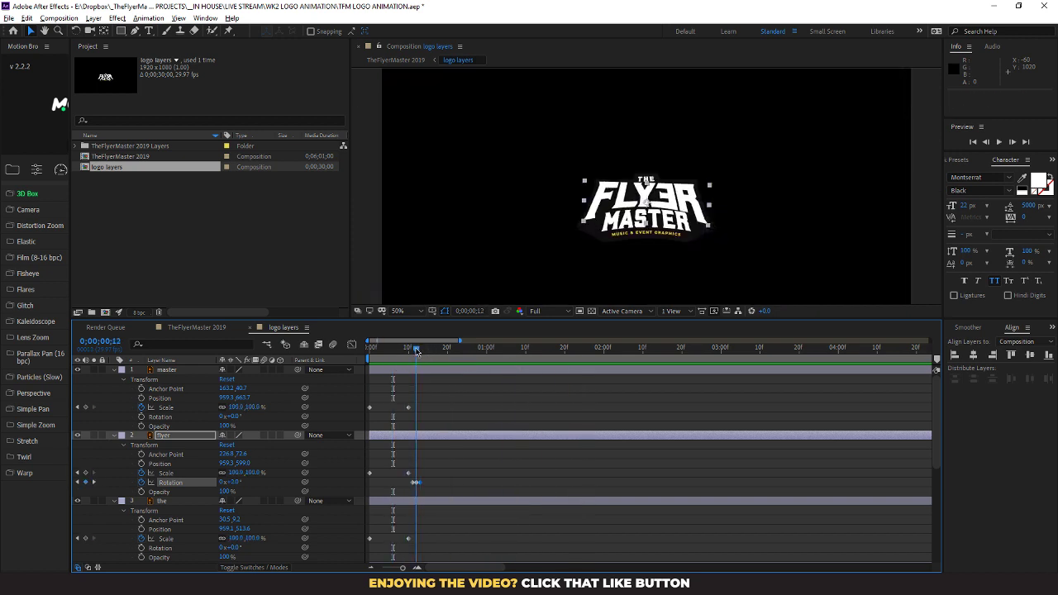
Keyframe the master layer's Rotation at 0° on 0;00;00;11 and set it to -4° at 0;00;00;12
{"action": "left_click", "coordinate": [170, 372]}
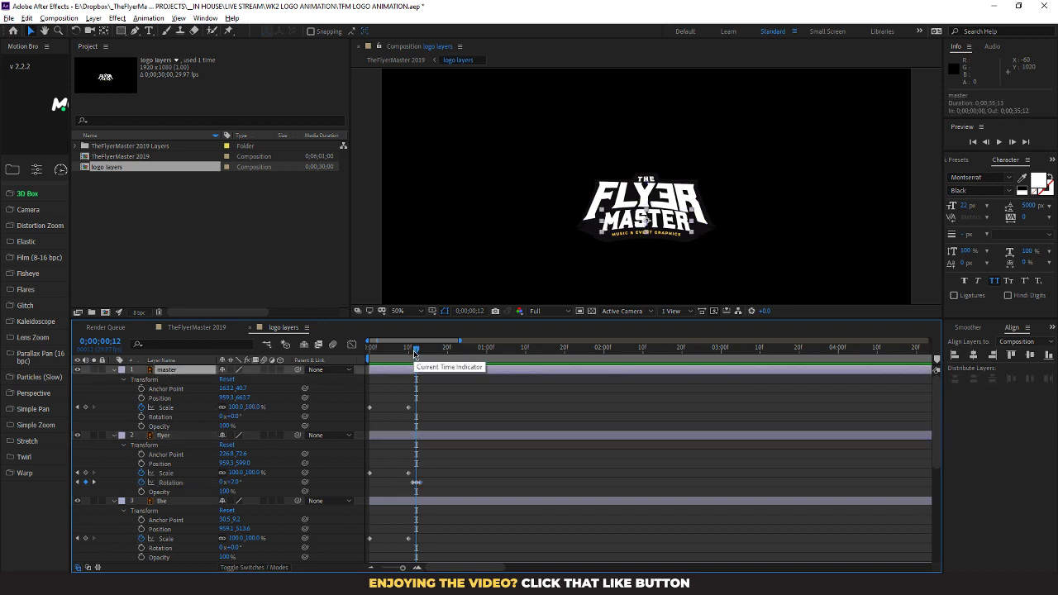
{"action": "left_click_drag", "start_coordinate": [415, 352], "coordinate": [411, 351]}
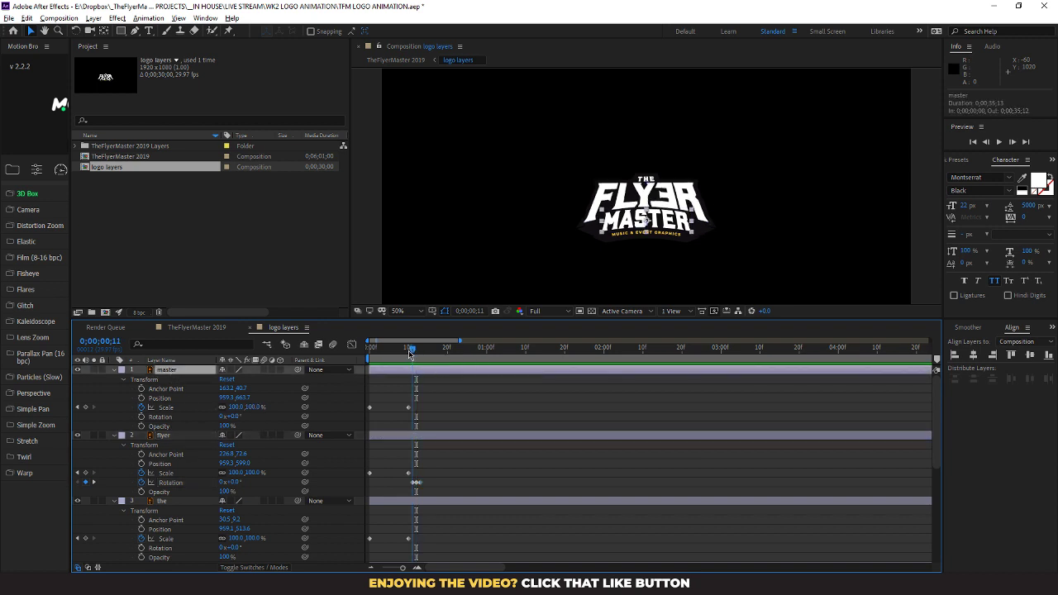
{"action": "left_click", "coordinate": [140, 418]}
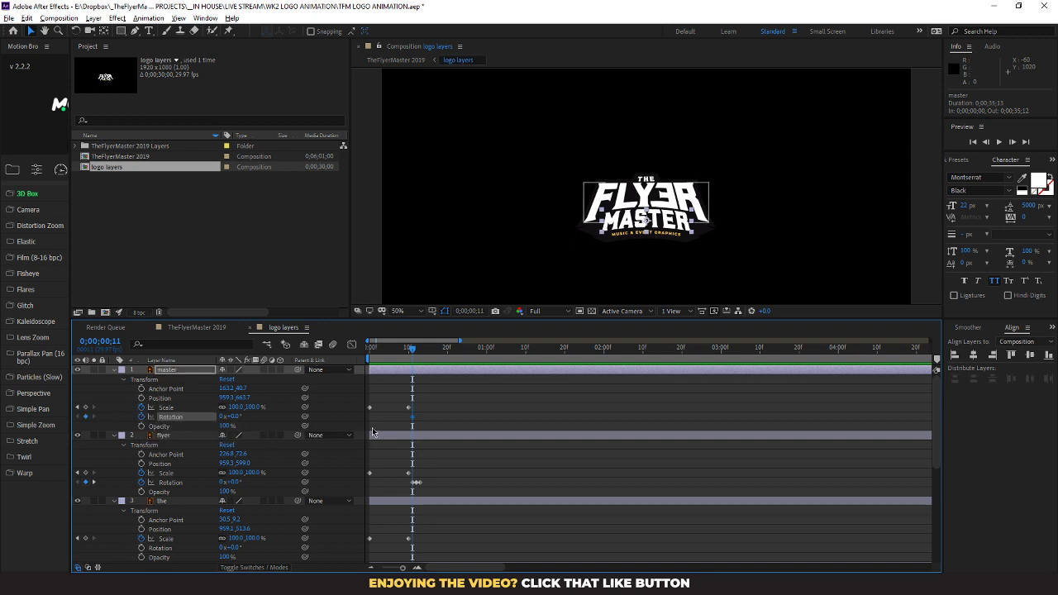
{"action": "left_click", "coordinate": [418, 351]}
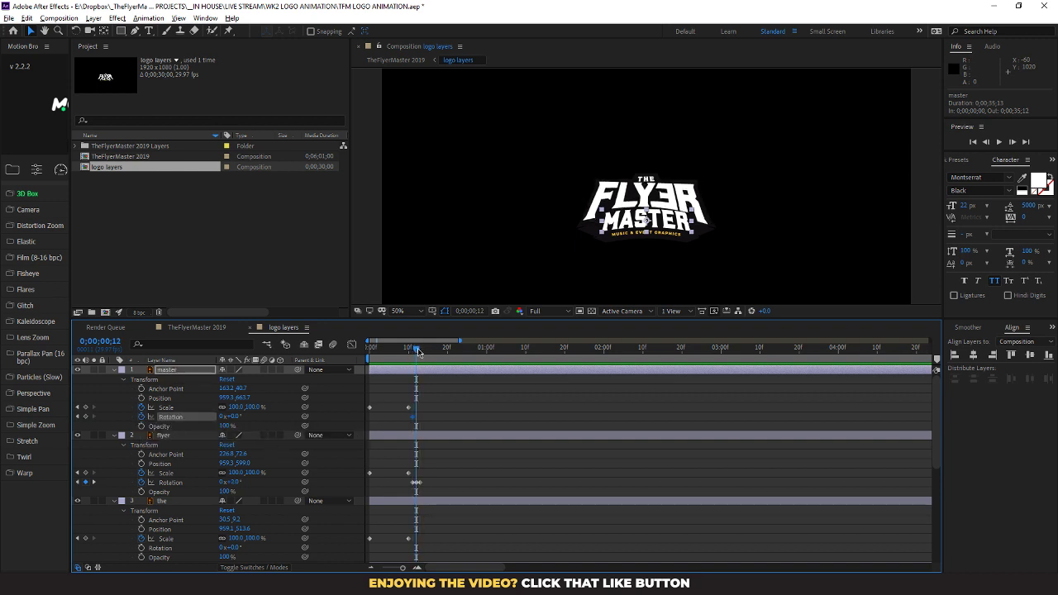
{"action": "left_click", "coordinate": [237, 416]}
{"action": "key", "text": "Down"}
{"action": "key", "text": "Down"}
{"action": "key", "text": "Down"}
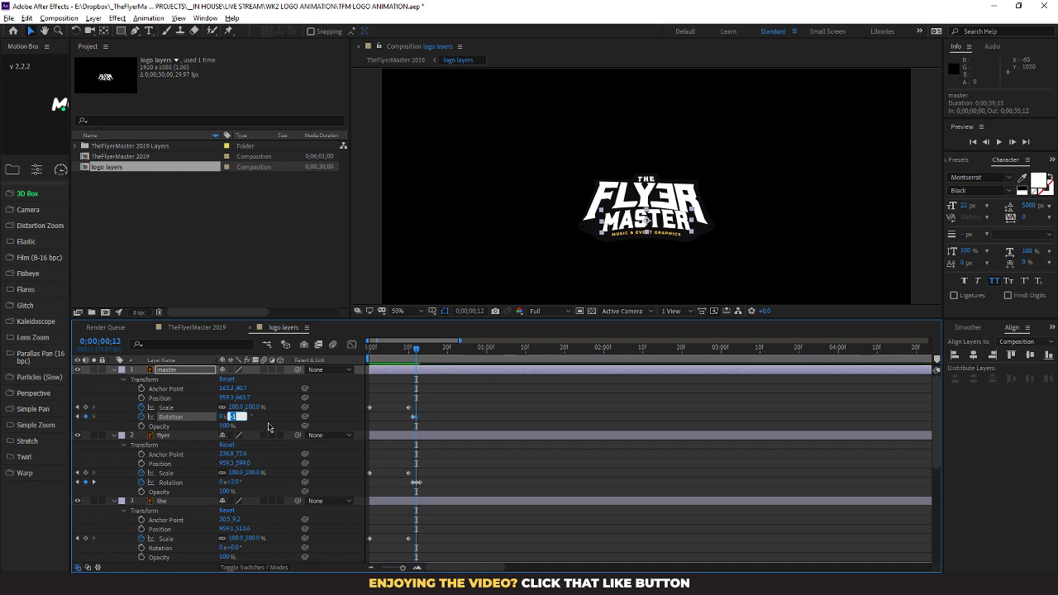
Set the master layer's Rotation back to 0° at 0;00;00;13
{"action": "left_click", "coordinate": [420, 351]}
{"action": "left_click", "coordinate": [236, 417]}
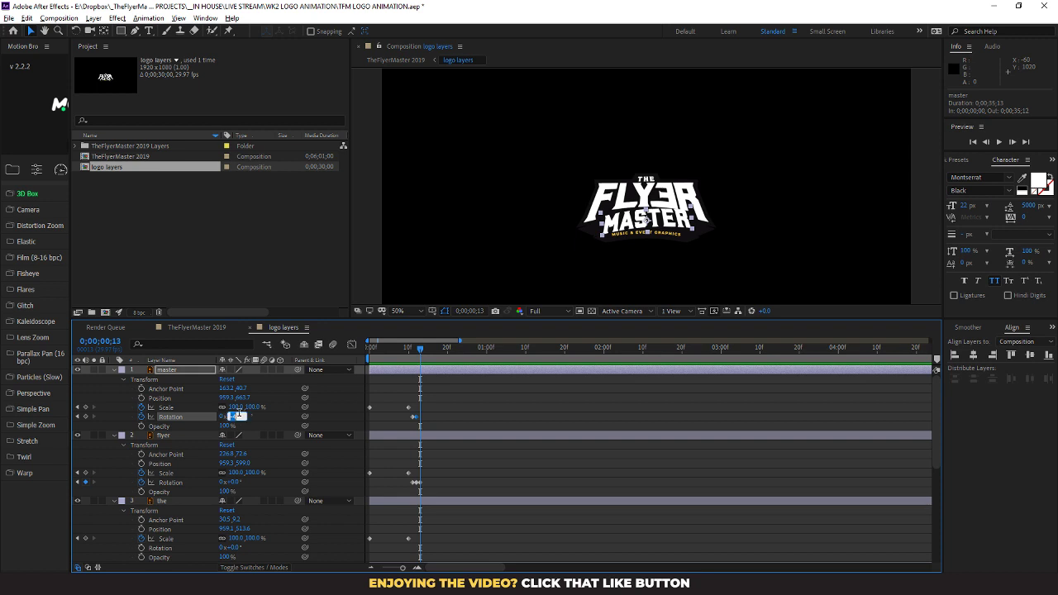
{"action": "key", "text": "BackSpace"}
{"action": "key", "text": "BackSpace"}
{"action": "key", "text": "BackSpace"}
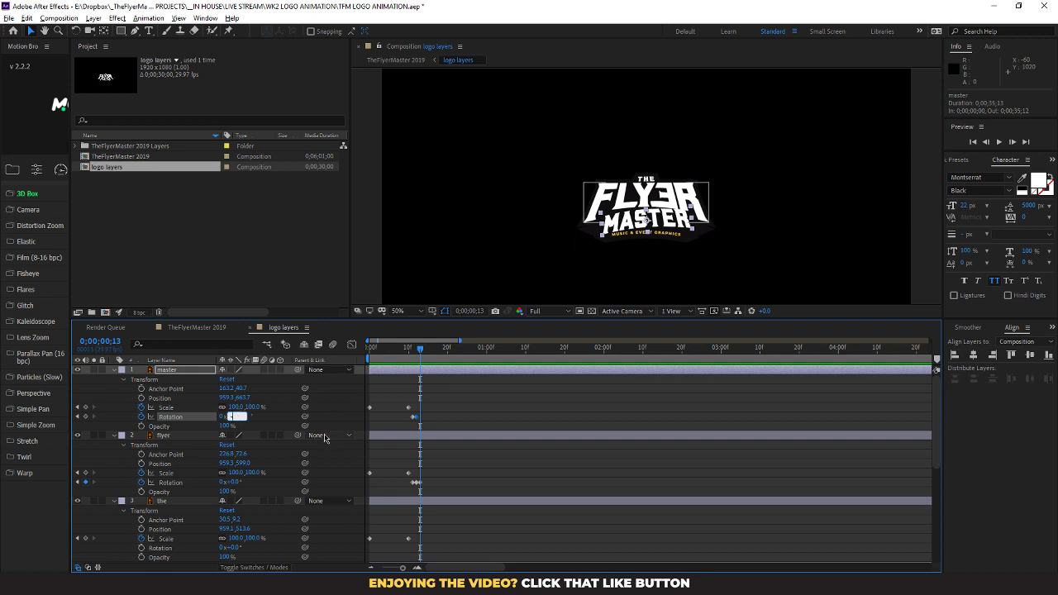
{"action": "type", "text": "0"}
{"action": "key", "text": "Return"}
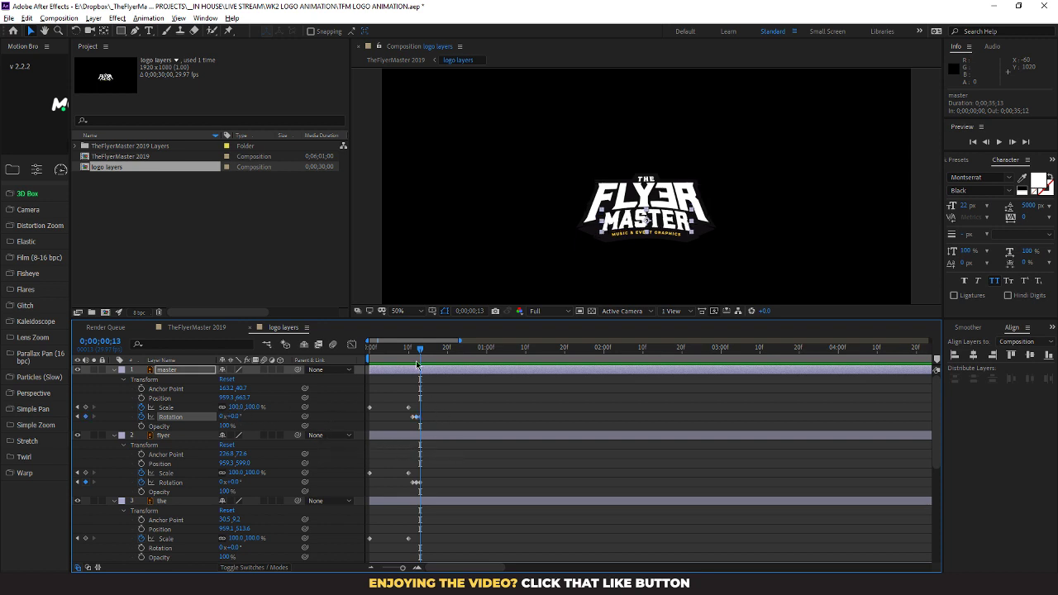
Preview the scale-down with the flyer and master wobble several times from the start of the composition
{"action": "left_click_drag", "start_coordinate": [421, 354], "coordinate": [377, 356]}
{"action": "key", "text": "space"}
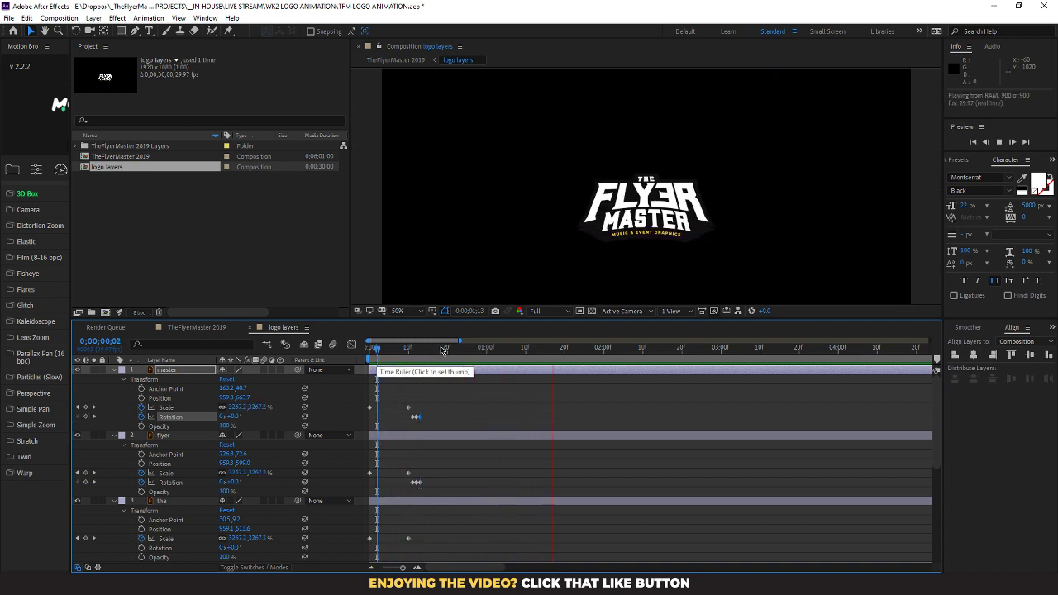
{"action": "left_click", "coordinate": [407, 354]}
{"action": "key", "text": "space"}
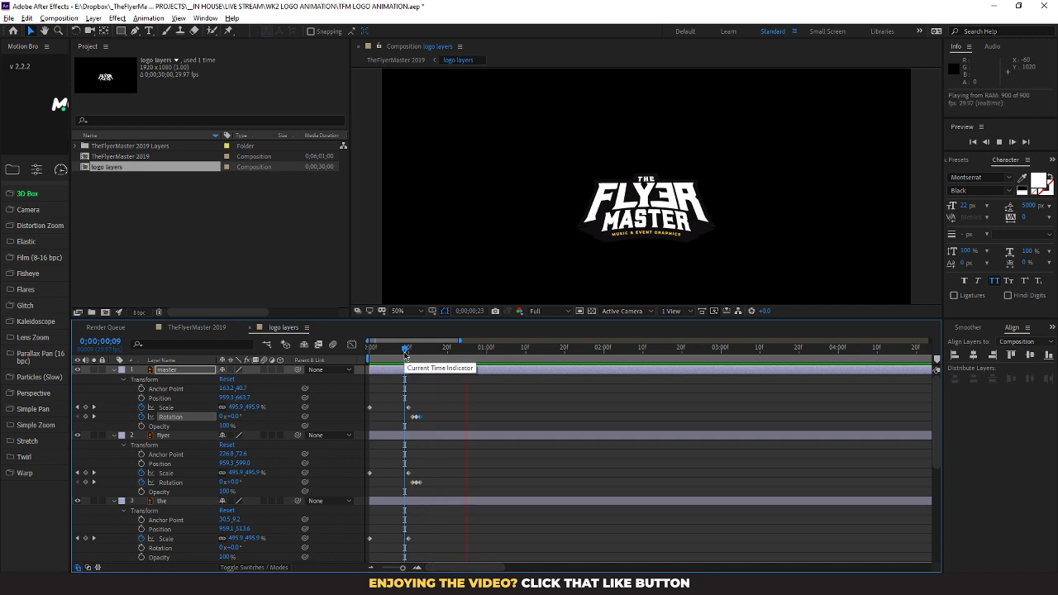
{"action": "left_click_drag", "start_coordinate": [407, 354], "coordinate": [335, 361]}
{"action": "key", "text": "space"}
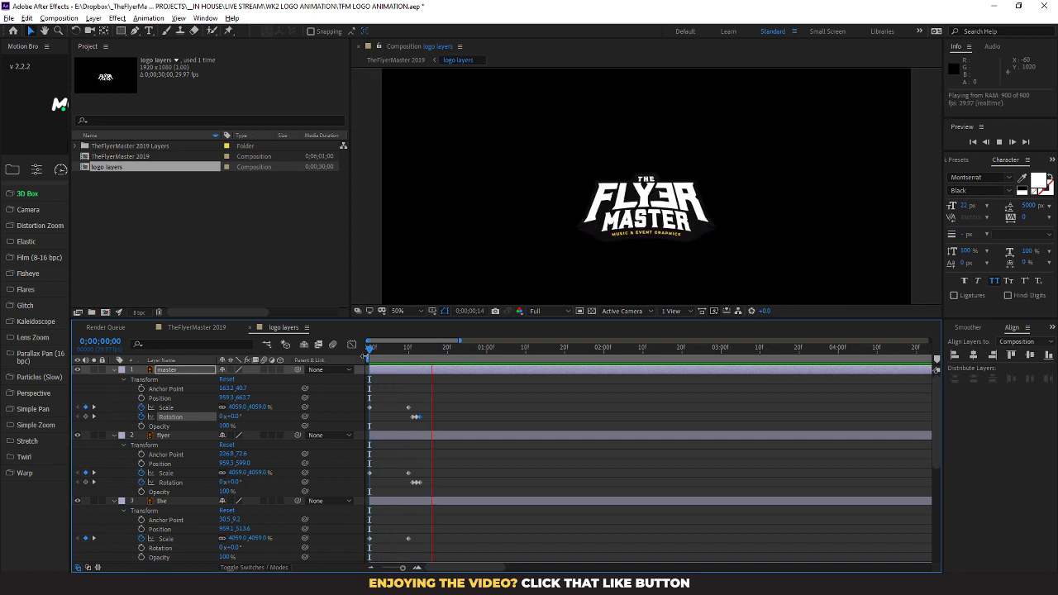
{"action": "key", "text": "space"}
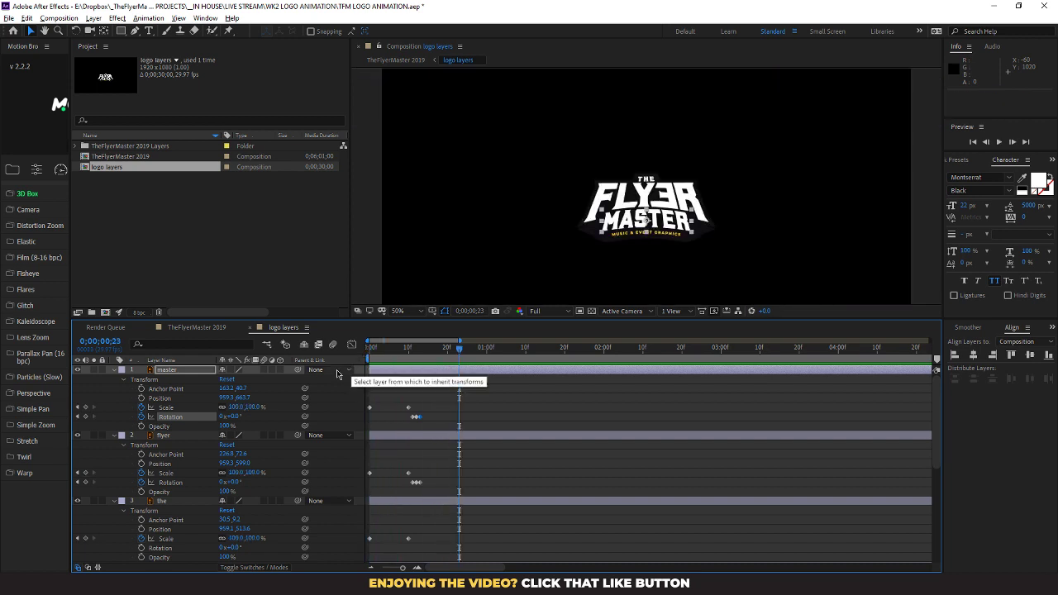
{"action": "key", "text": "space"}
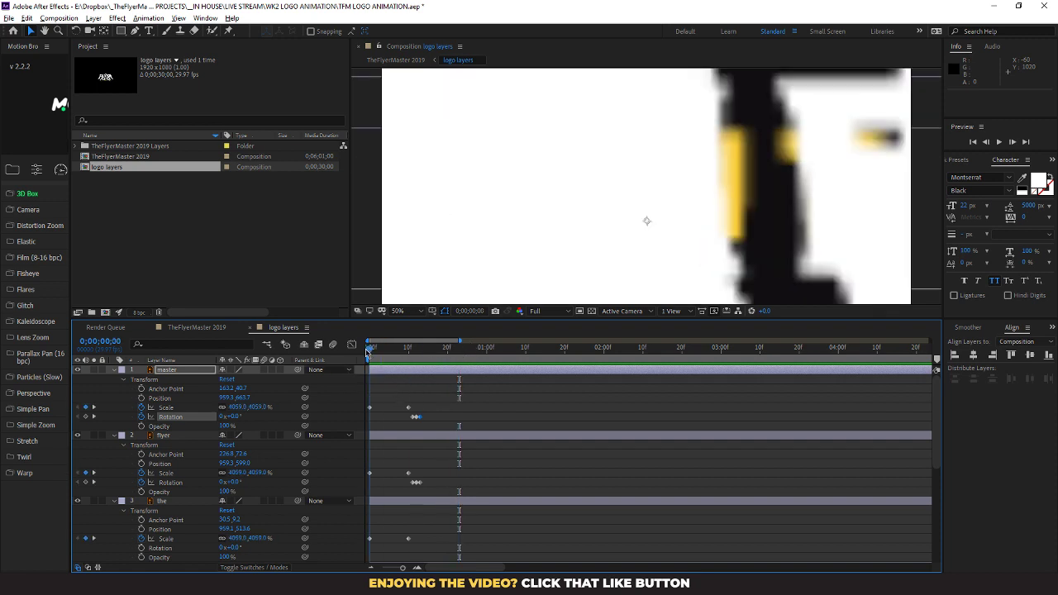
Change the master layer's Rotation keyframe at 0;00;00;12 to -2°
{"action": "left_click", "coordinate": [406, 352]}
{"action": "left_click_drag", "start_coordinate": [406, 355], "coordinate": [417, 358]}
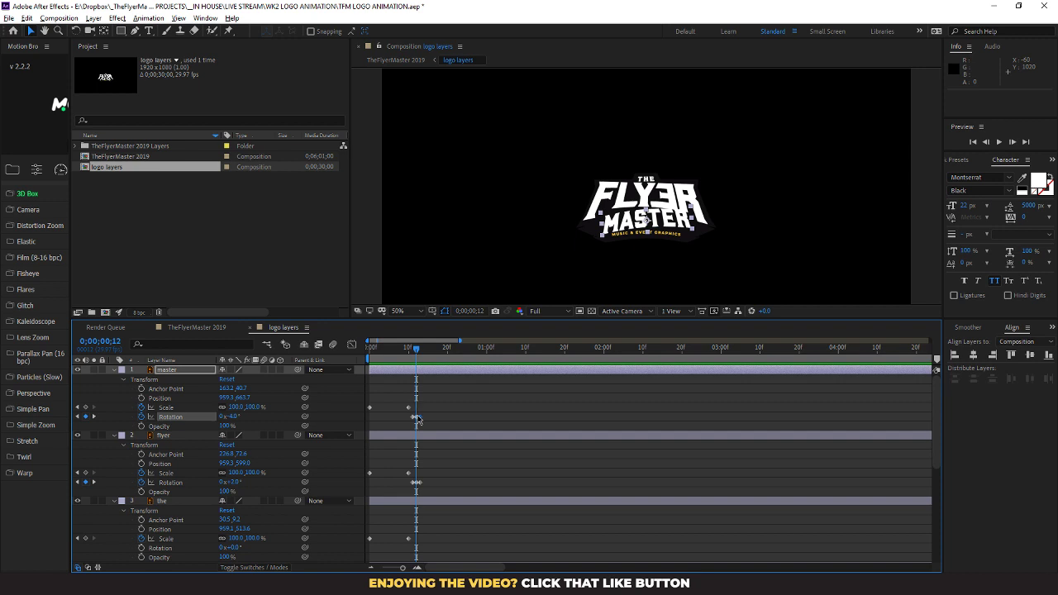
{"action": "left_click", "coordinate": [233, 417]}
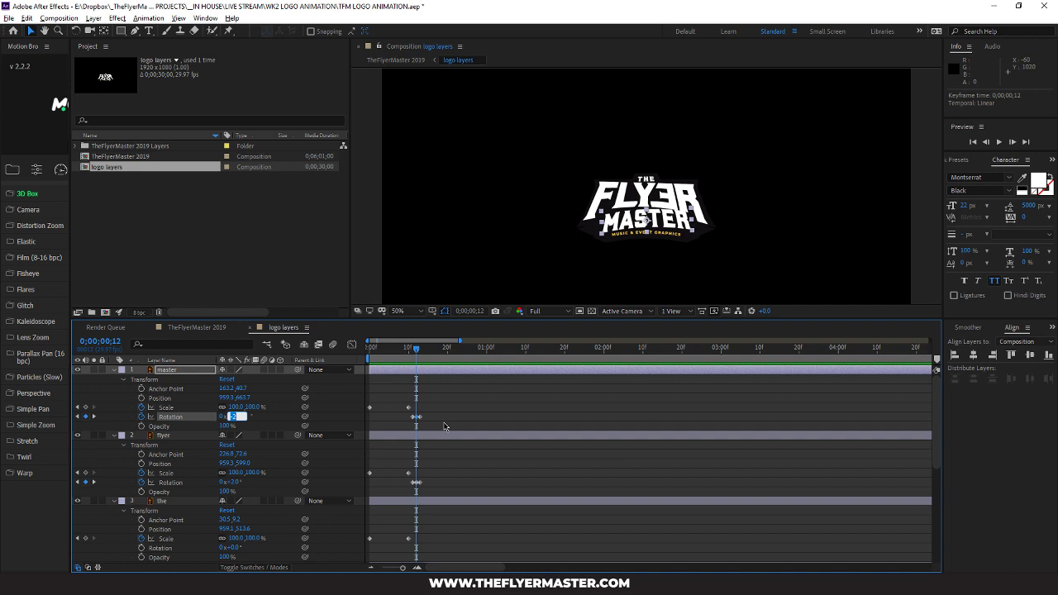
{"action": "type", "text": "-2"}
{"action": "key", "text": "Return"}
{"action": "left_click_drag", "start_coordinate": [419, 353], "coordinate": [425, 354]}
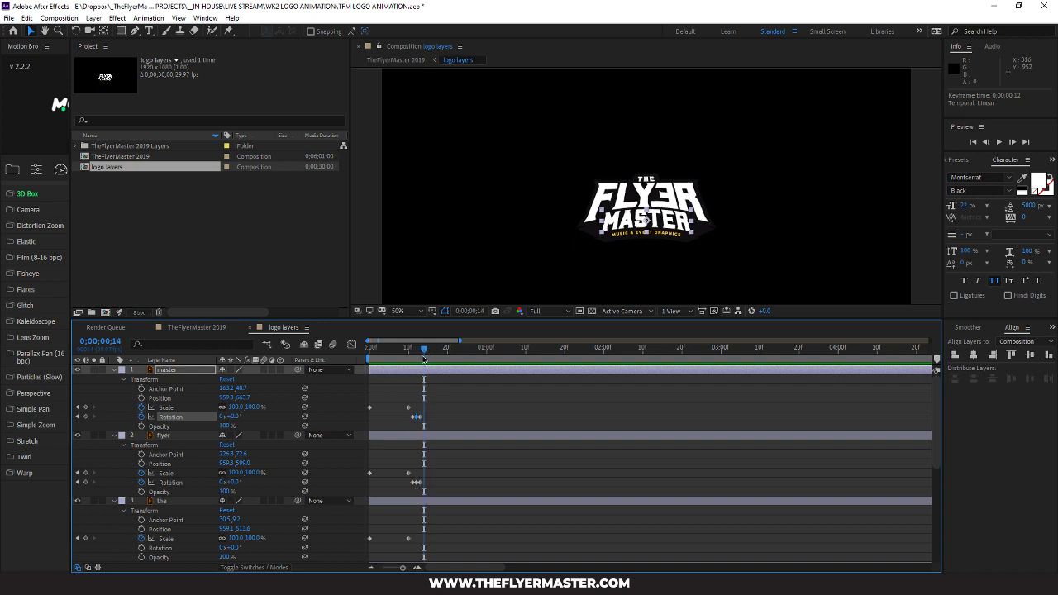
Keyframe the Rotation of the layer named the at 0° on 0;00;00;11 and set it to -3° at 0;00;00;13
{"action": "scroll", "coordinate": [363, 388], "scroll_direction": "down", "scroll_amount": 4}
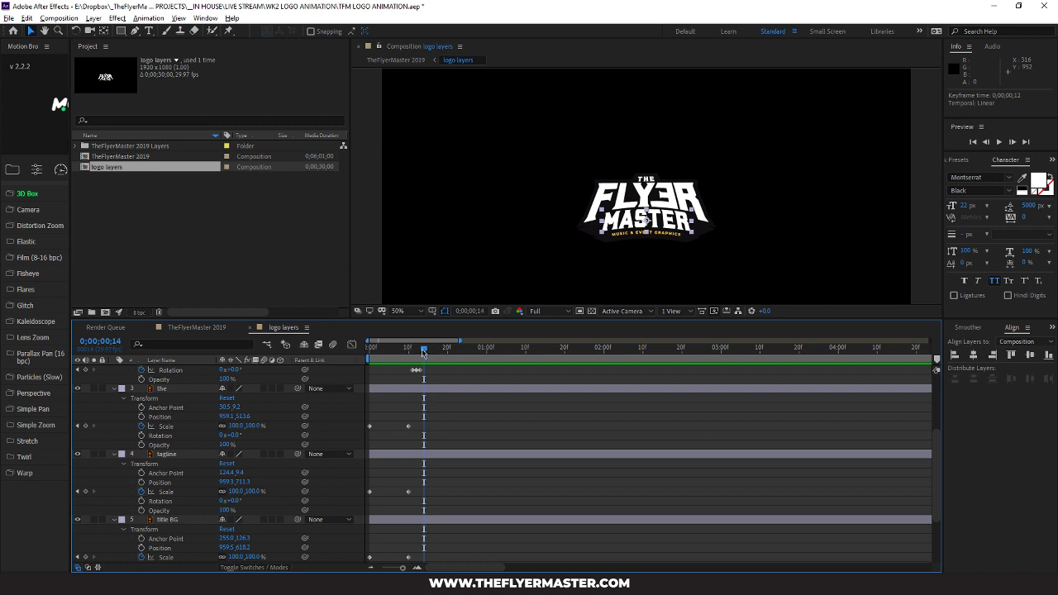
{"action": "left_click_drag", "start_coordinate": [423, 353], "coordinate": [411, 354]}
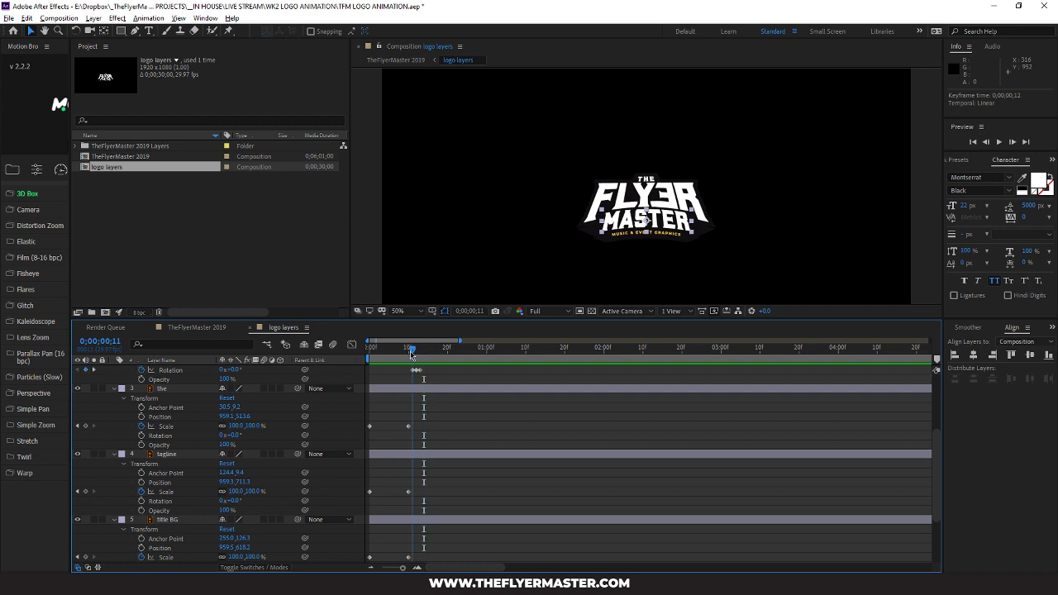
{"action": "left_click", "coordinate": [233, 436]}
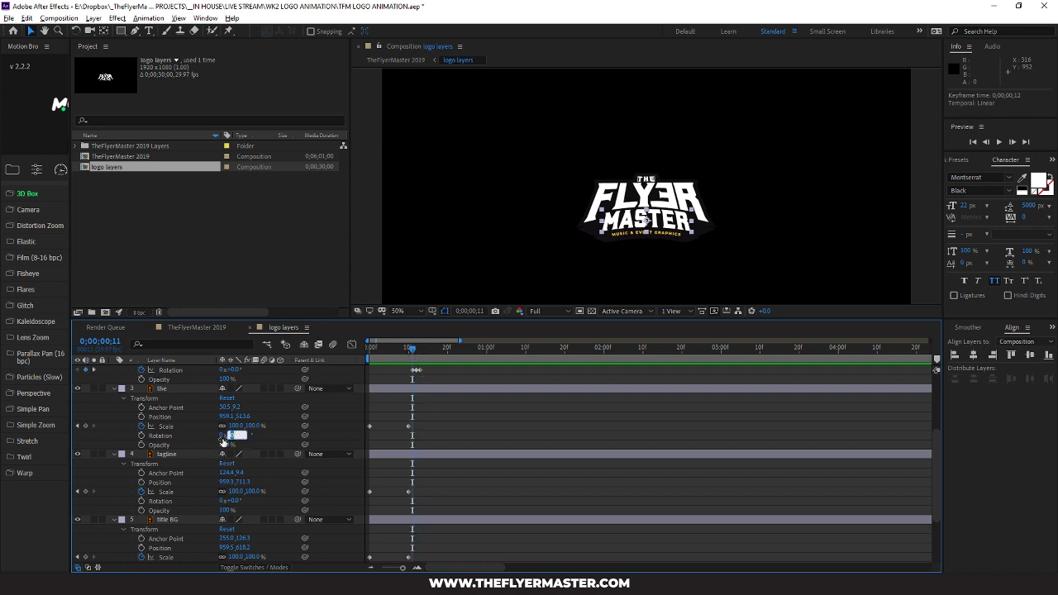
{"action": "left_click", "coordinate": [143, 435]}
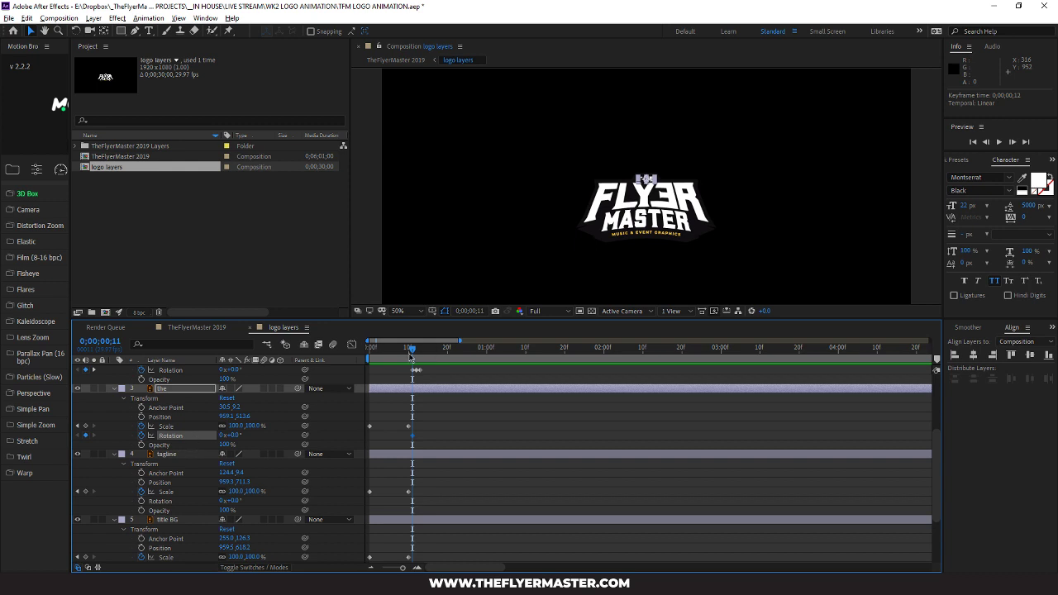
{"action": "left_click_drag", "start_coordinate": [412, 352], "coordinate": [418, 354]}
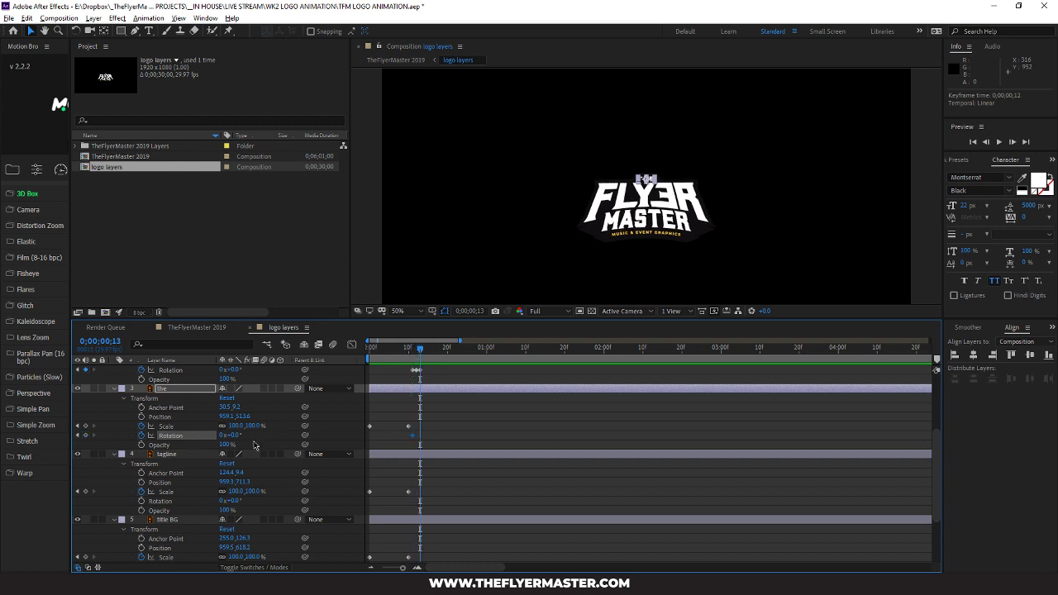
{"action": "left_click", "coordinate": [235, 435]}
Return the Rotation of the layer named the to 0° at 0;00;00;15
{"action": "left_click_drag", "start_coordinate": [422, 352], "coordinate": [428, 353]}
{"action": "left_click", "coordinate": [236, 435]}
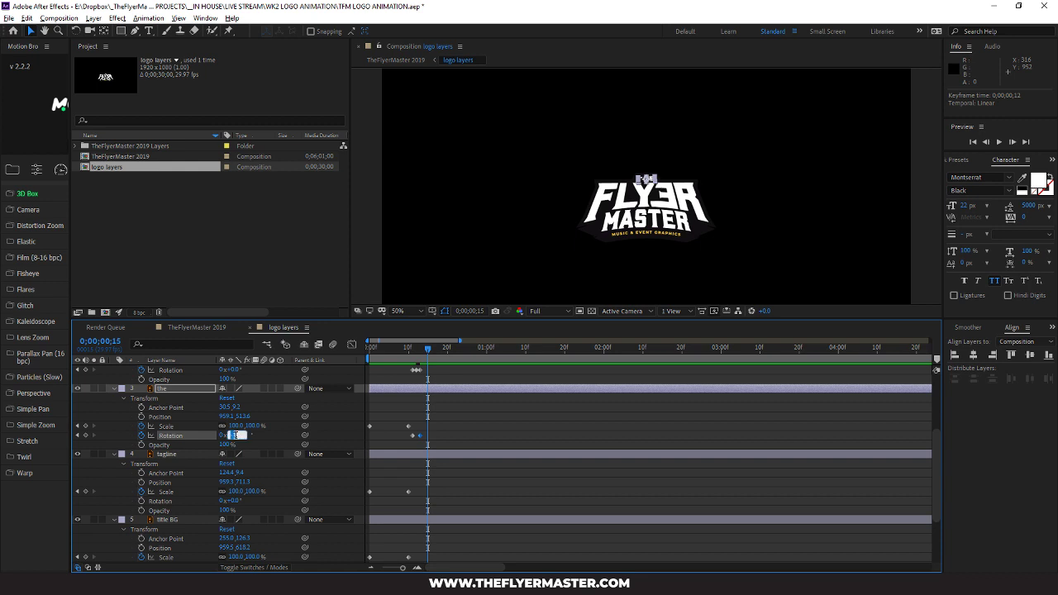
{"action": "type", "text": "0"}
{"action": "key", "text": "Return"}
Shift the three Rotation keyframes of the layer named the earlier so its -3° keyframe sits at 0;00;00;10
{"action": "left_click_drag", "start_coordinate": [428, 353], "coordinate": [416, 353]}
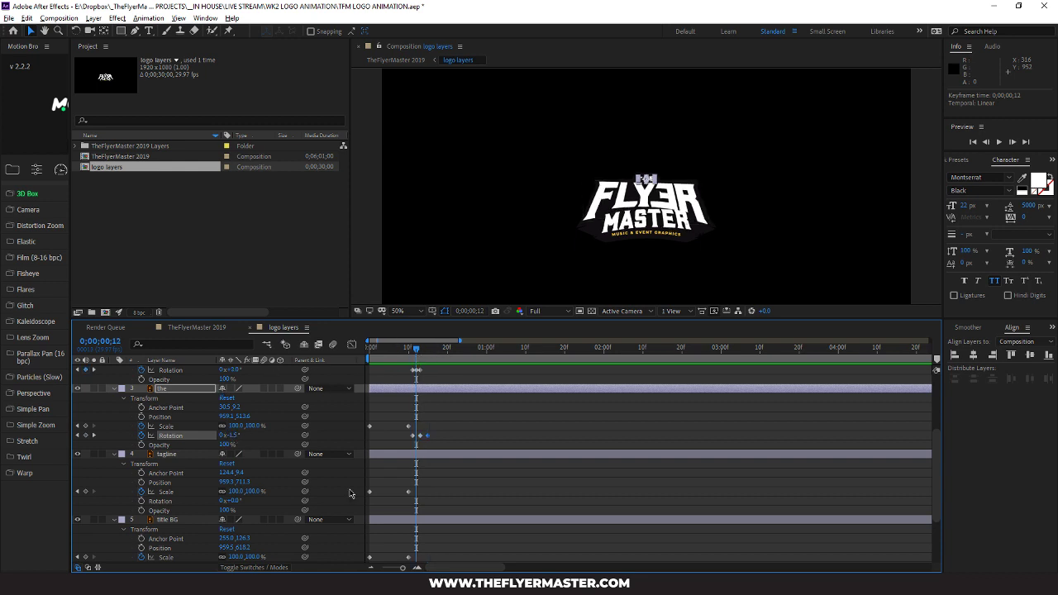
{"action": "left_click", "coordinate": [174, 521]}
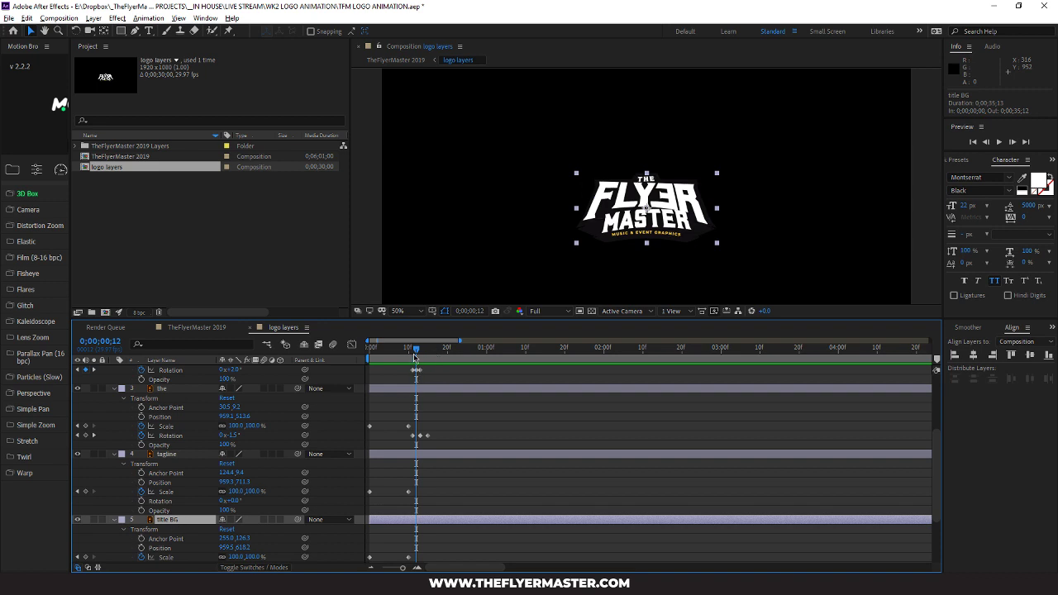
{"action": "left_click_drag", "start_coordinate": [416, 351], "coordinate": [409, 361]}
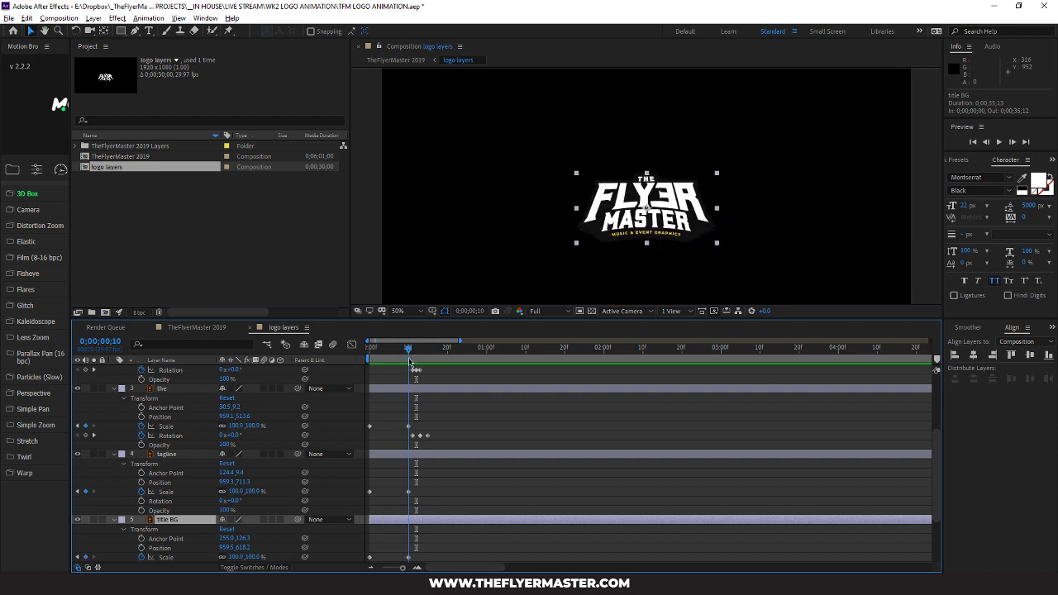
{"action": "left_click_drag", "start_coordinate": [438, 438], "coordinate": [405, 439]}
{"action": "mouse_move", "coordinate": [409, 351]}
{"action": "left_mouse_down"}
{"action": "mouse_move", "coordinate": [397, 353]}
{"action": "mouse_move", "coordinate": [421, 356]}
{"action": "mouse_move", "coordinate": [410, 356]}
{"action": "left_mouse_up"}
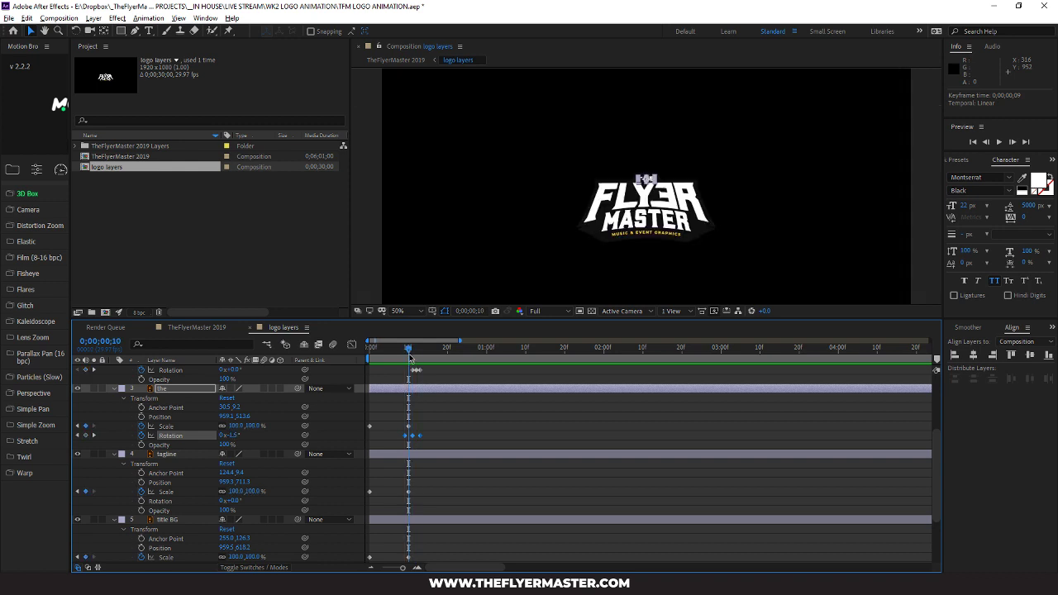
{"action": "left_click_drag", "start_coordinate": [421, 441], "coordinate": [416, 441]}
Shift the flyer and master Rotation keyframes earlier so their middle keyframes sit at 0;00;00;10, and preview from the start
{"action": "scroll", "coordinate": [441, 448], "scroll_direction": "up", "scroll_amount": 2}
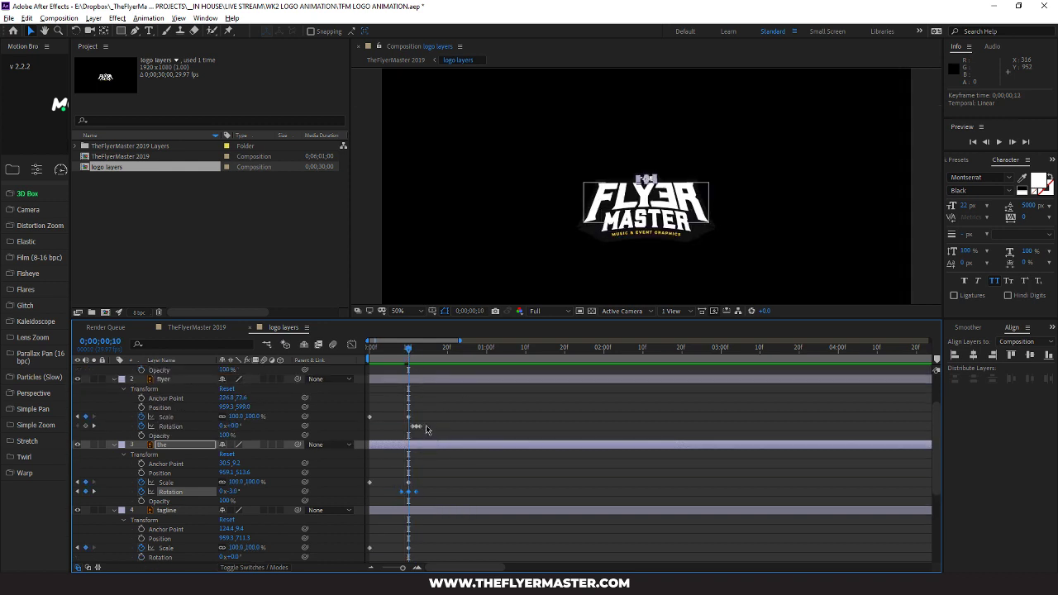
{"action": "left_click", "coordinate": [416, 426]}
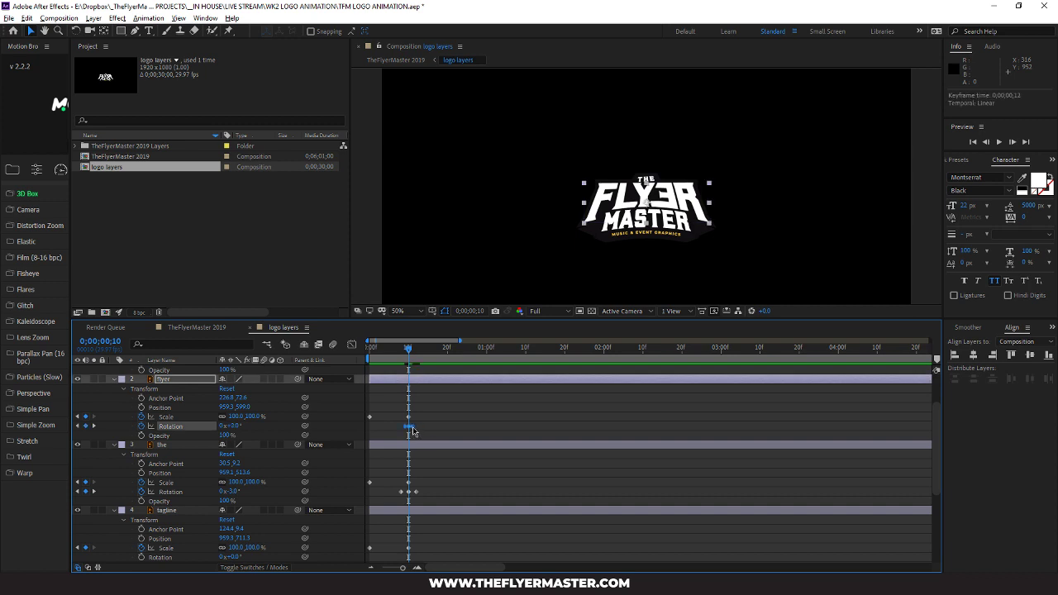
{"action": "left_click", "coordinate": [413, 428]}
{"action": "scroll", "coordinate": [422, 425], "scroll_direction": "up", "scroll_amount": 2}
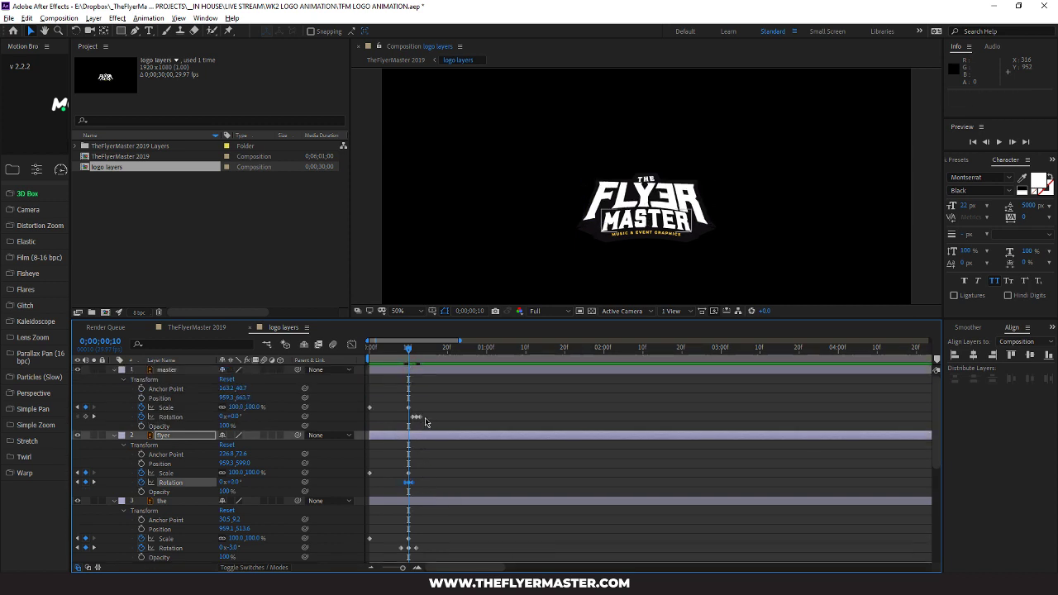
{"action": "left_click_drag", "start_coordinate": [426, 421], "coordinate": [412, 418]}
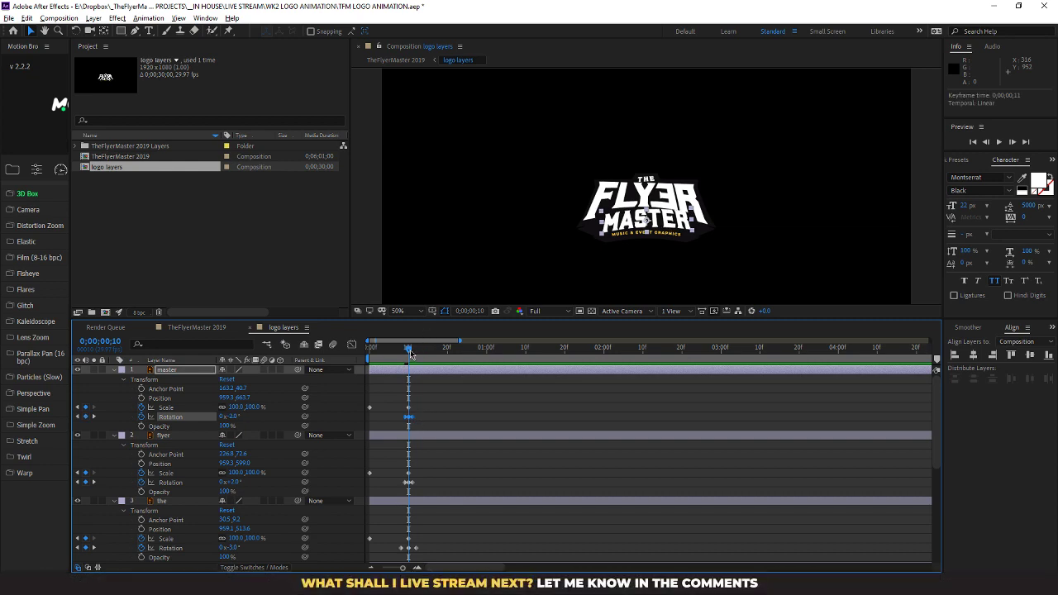
{"action": "left_click_drag", "start_coordinate": [411, 353], "coordinate": [354, 365]}
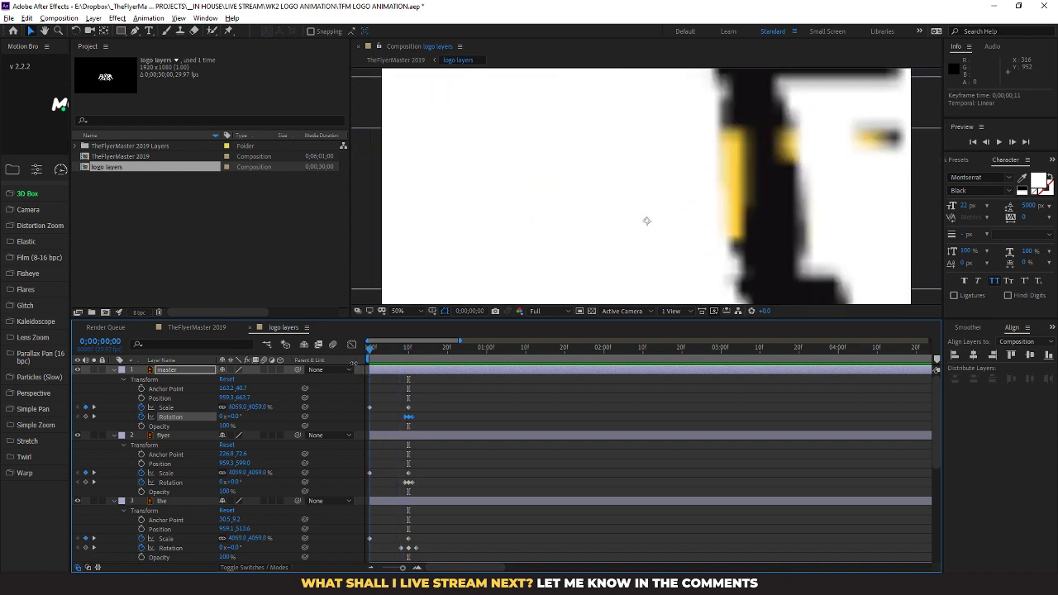
{"action": "key", "text": "space"}
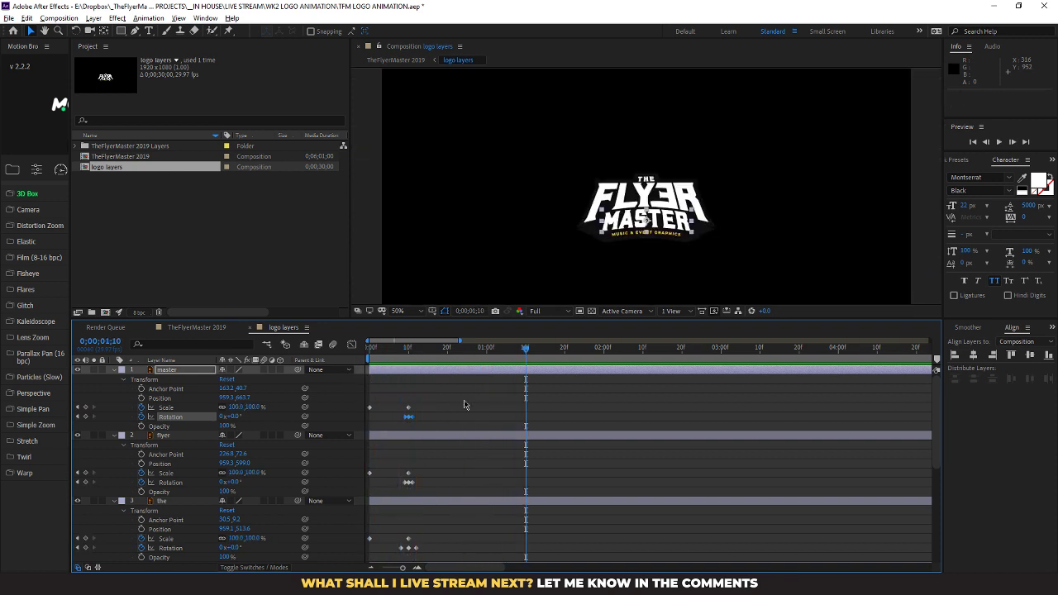
Keyframe the tagline layer's Rotation at 0° on 0;00;00;09, 3° on 0;00;00;10 and 0° on 0;00;00;11
{"action": "scroll", "coordinate": [467, 432], "scroll_direction": "down", "scroll_amount": 4}
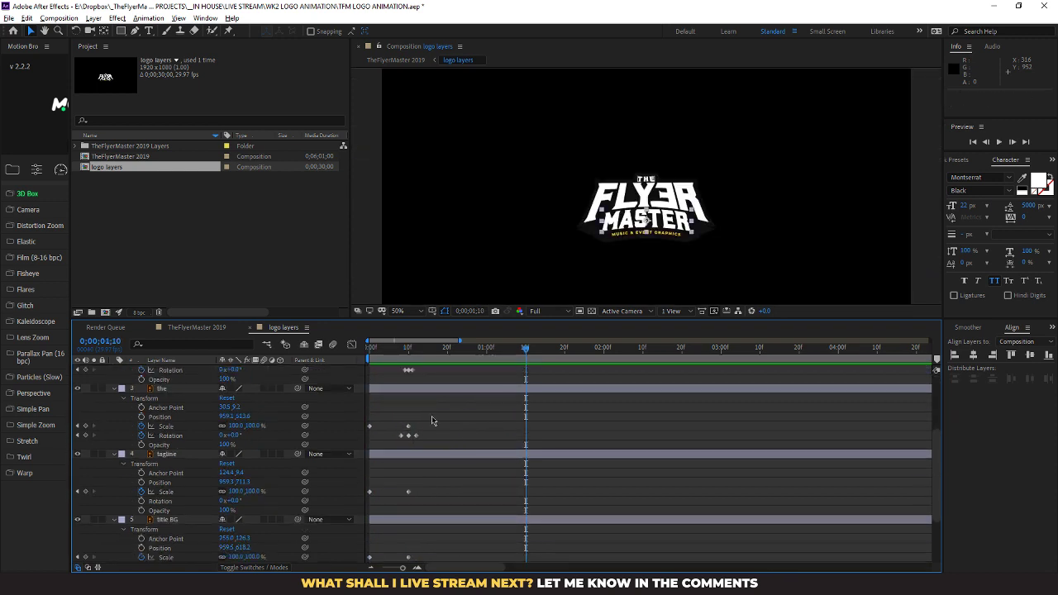
{"action": "left_click_drag", "start_coordinate": [527, 353], "coordinate": [408, 382]}
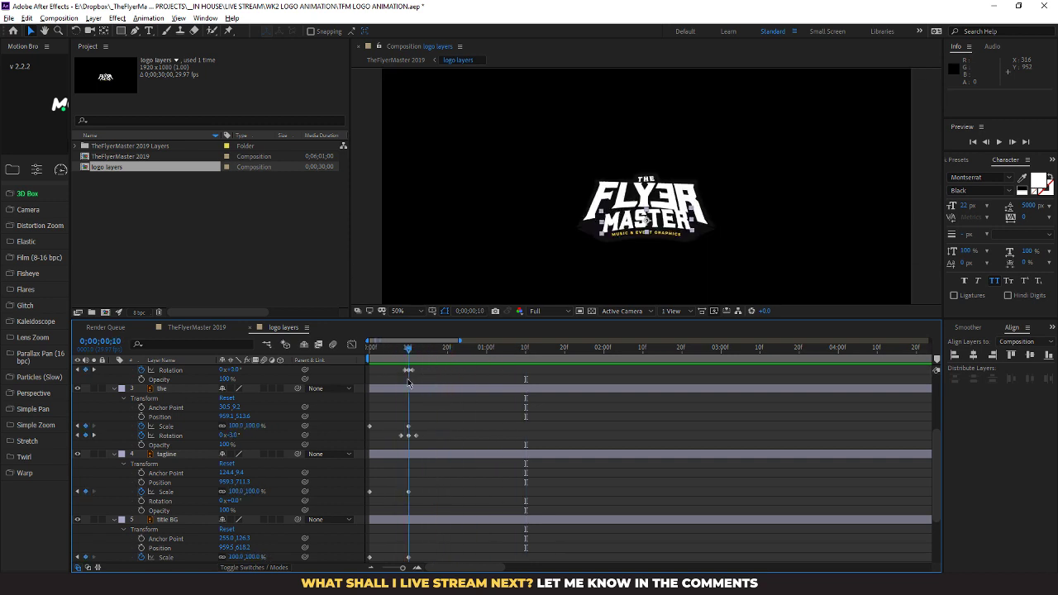
{"action": "left_click", "coordinate": [141, 501]}
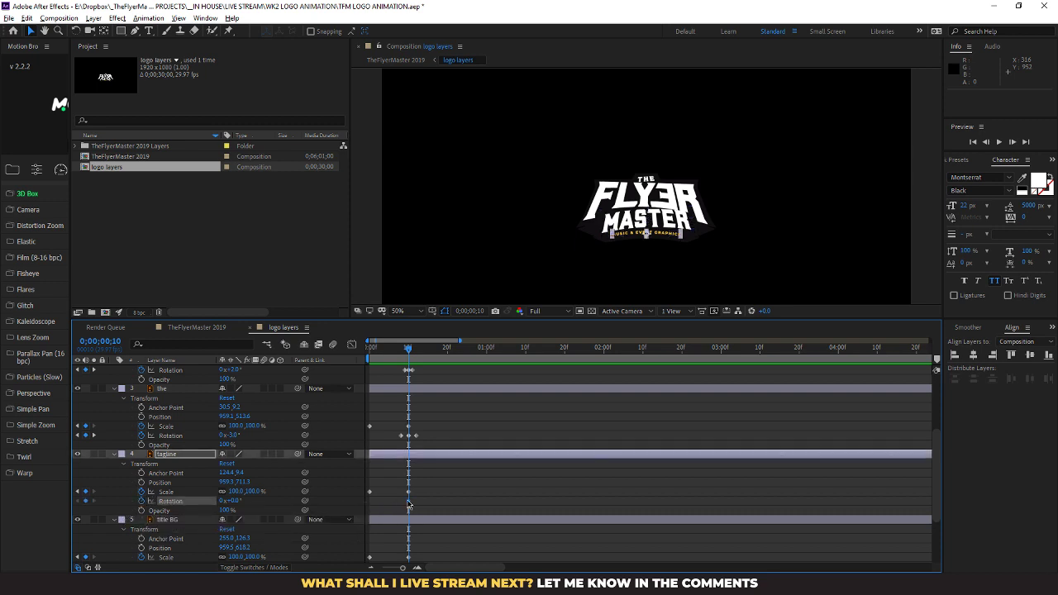
{"action": "left_click_drag", "start_coordinate": [233, 502], "coordinate": [213, 481]}
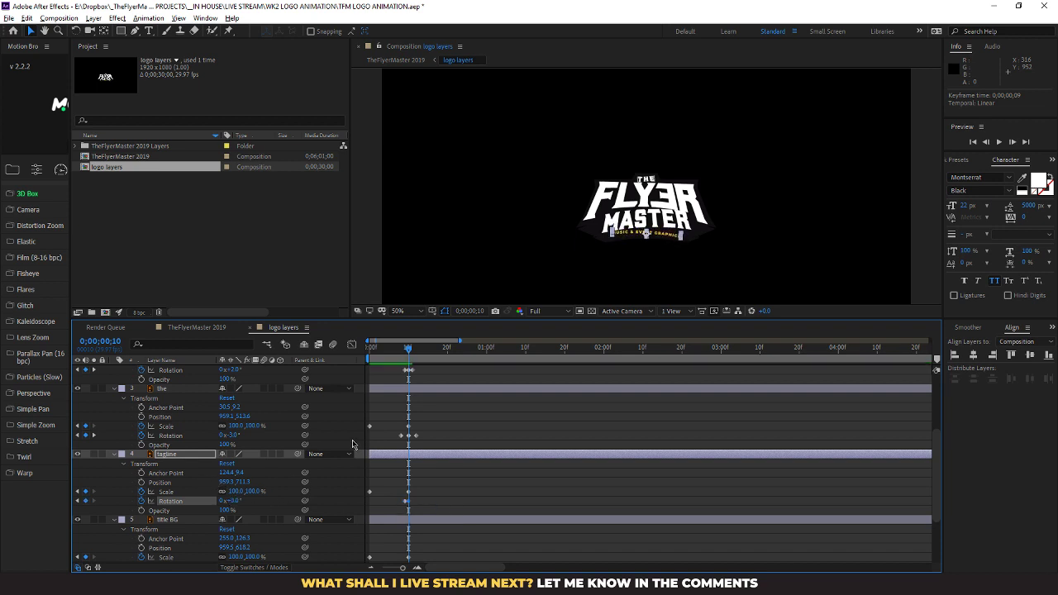
{"action": "left_click_drag", "start_coordinate": [410, 352], "coordinate": [414, 351]}
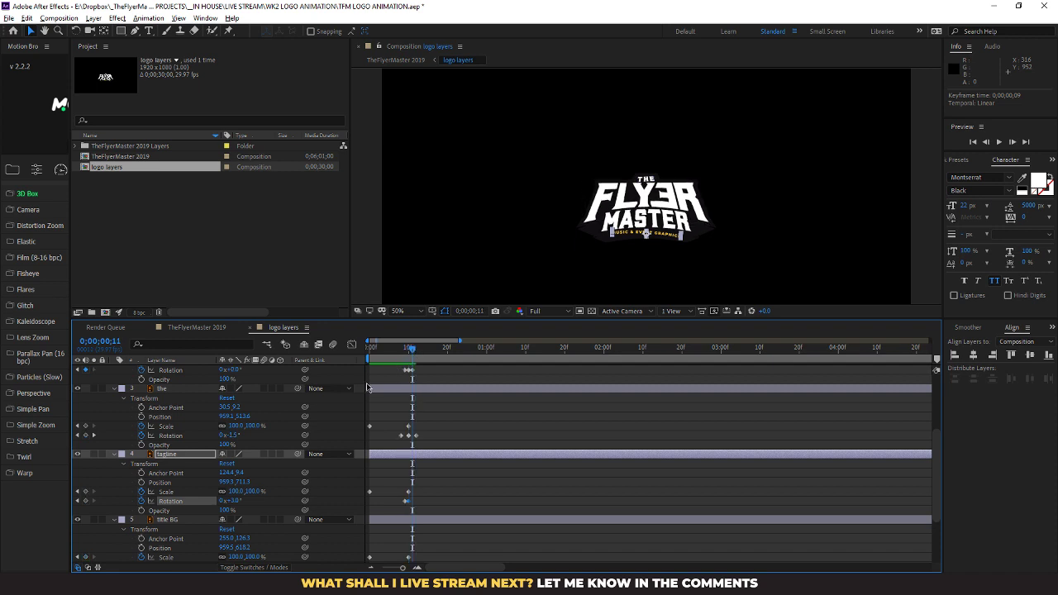
{"action": "left_click", "coordinate": [235, 500]}
{"action": "key", "text": "Return"}
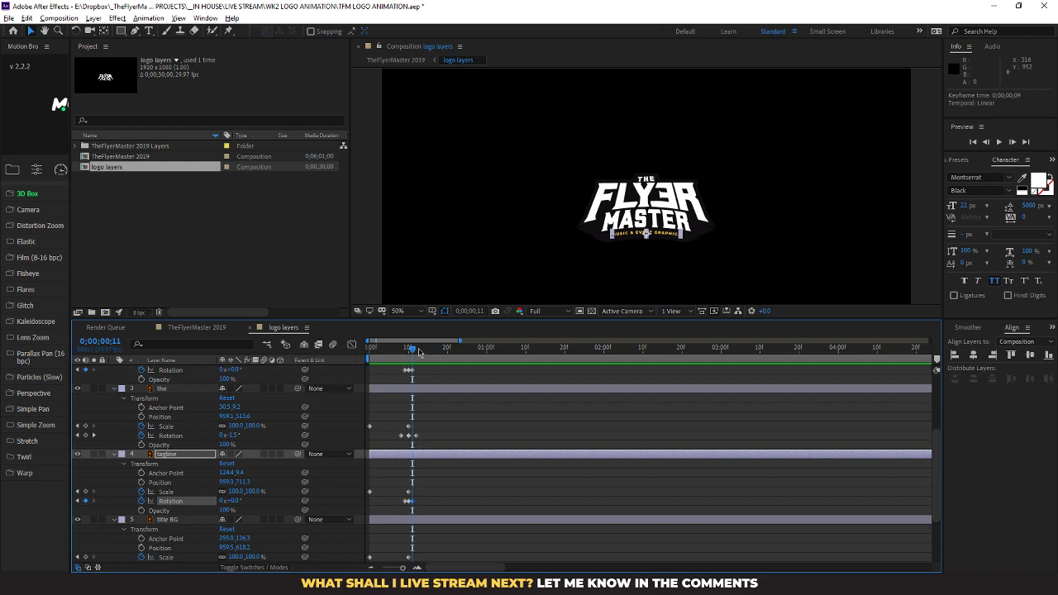
Keyframe the title BG layer's Rotation at 0° on 0;00;00;09, 5° on 0;00;00;10 and 0° on 0;00;00;12
{"action": "mouse_move", "coordinate": [406, 352]}
{"action": "left_mouse_down"}
{"action": "mouse_move", "coordinate": [393, 352]}
{"action": "mouse_move", "coordinate": [412, 353]}
{"action": "left_mouse_up"}
{"action": "left_click", "coordinate": [170, 521]}
{"action": "left_click_drag", "start_coordinate": [412, 354], "coordinate": [405, 354]}
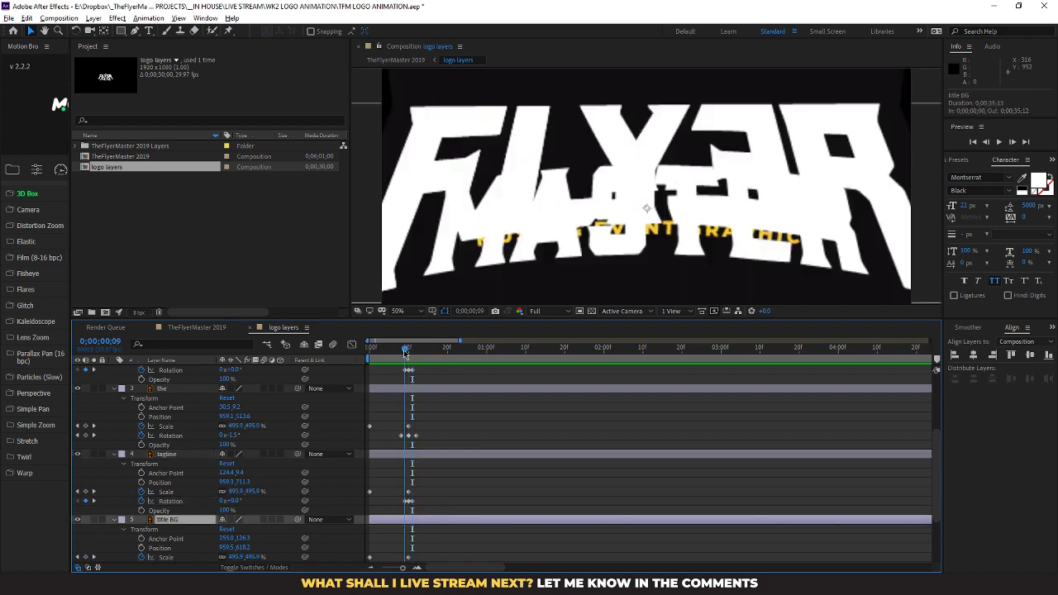
{"action": "scroll", "coordinate": [223, 492], "scroll_direction": "down", "scroll_amount": 2}
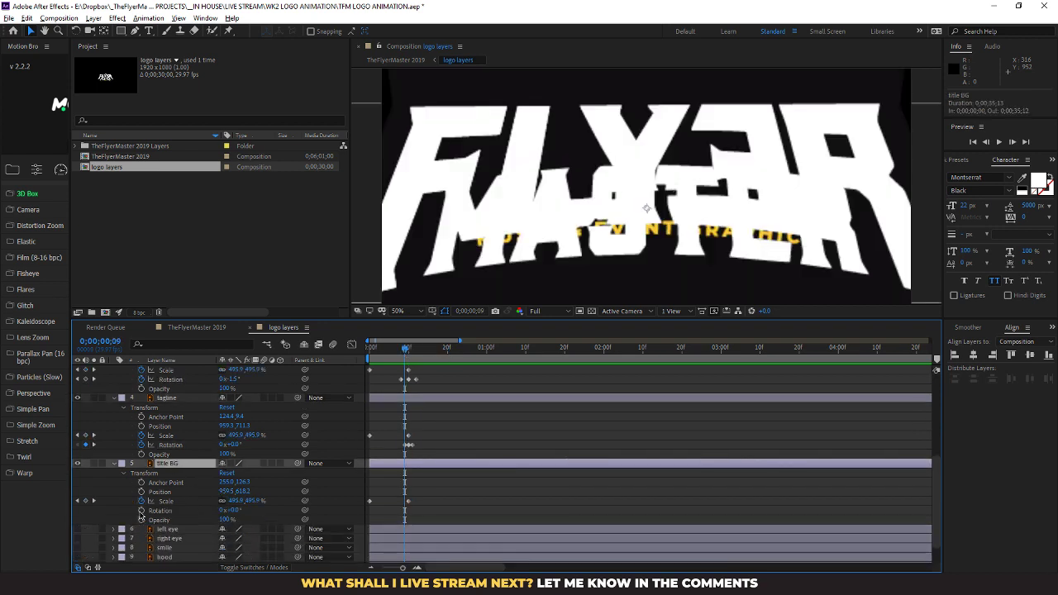
{"action": "left_click", "coordinate": [141, 511]}
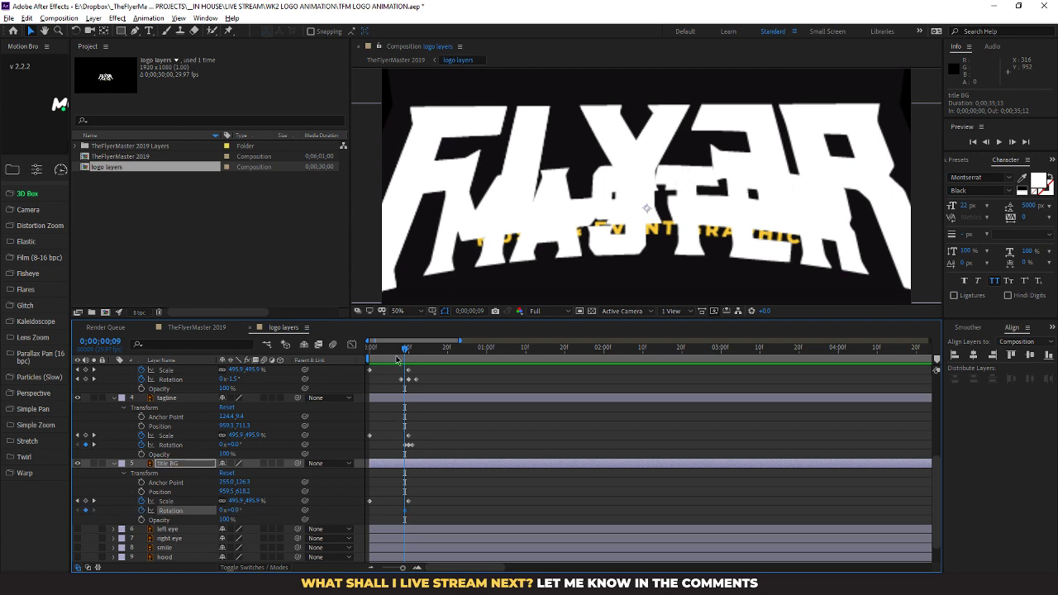
{"action": "left_click_drag", "start_coordinate": [406, 352], "coordinate": [409, 352]}
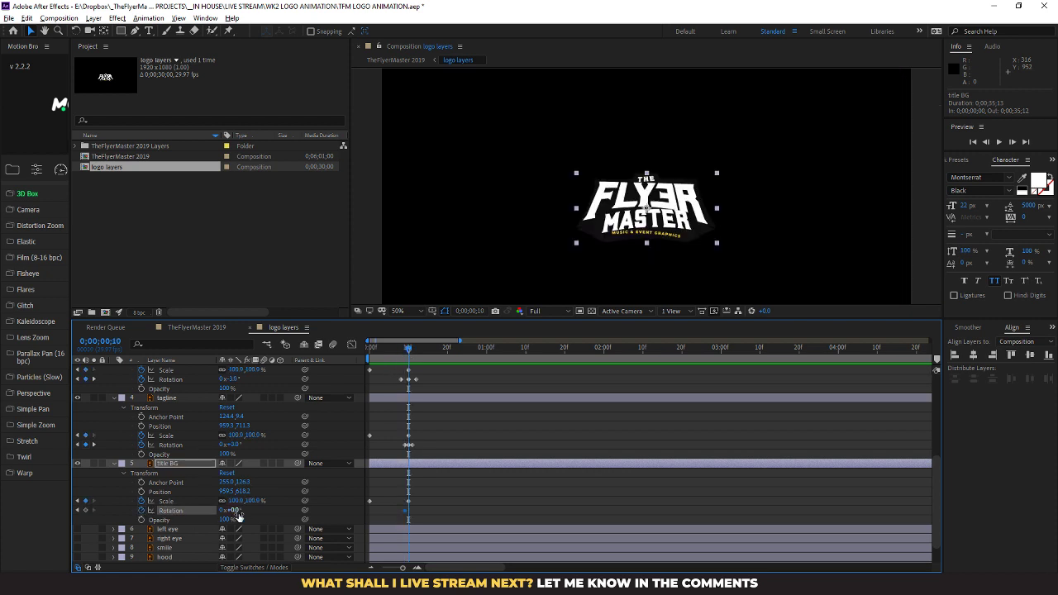
{"action": "left_click_drag", "start_coordinate": [235, 512], "coordinate": [238, 512]}
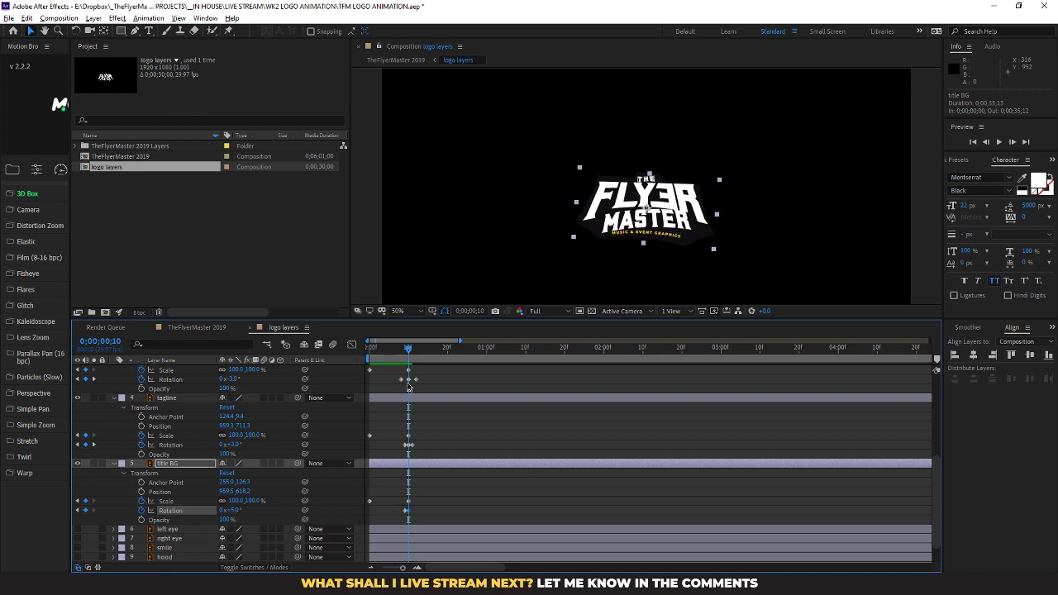
{"action": "left_click_drag", "start_coordinate": [406, 355], "coordinate": [415, 355]}
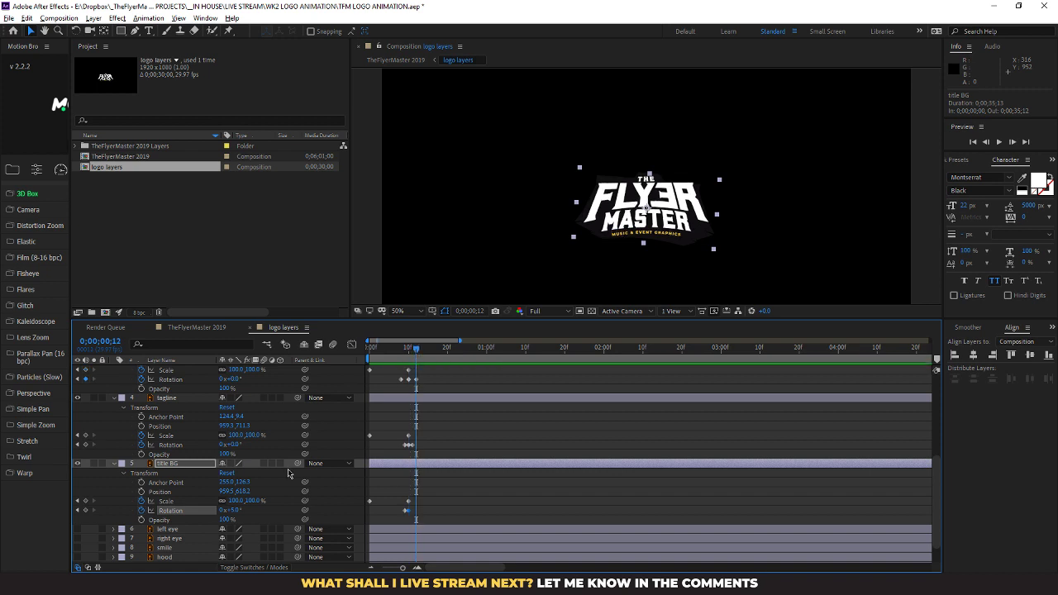
{"action": "left_click", "coordinate": [232, 510]}
{"action": "key", "text": "Return"}
Add a 1920 x 1080 px white (ffffff) solid directly above the badge layer and scrub through the title impact against it
{"action": "mouse_move", "coordinate": [416, 350]}
{"action": "left_mouse_down"}
{"action": "mouse_move", "coordinate": [359, 349]}
{"action": "mouse_move", "coordinate": [431, 344]}
{"action": "left_mouse_up"}
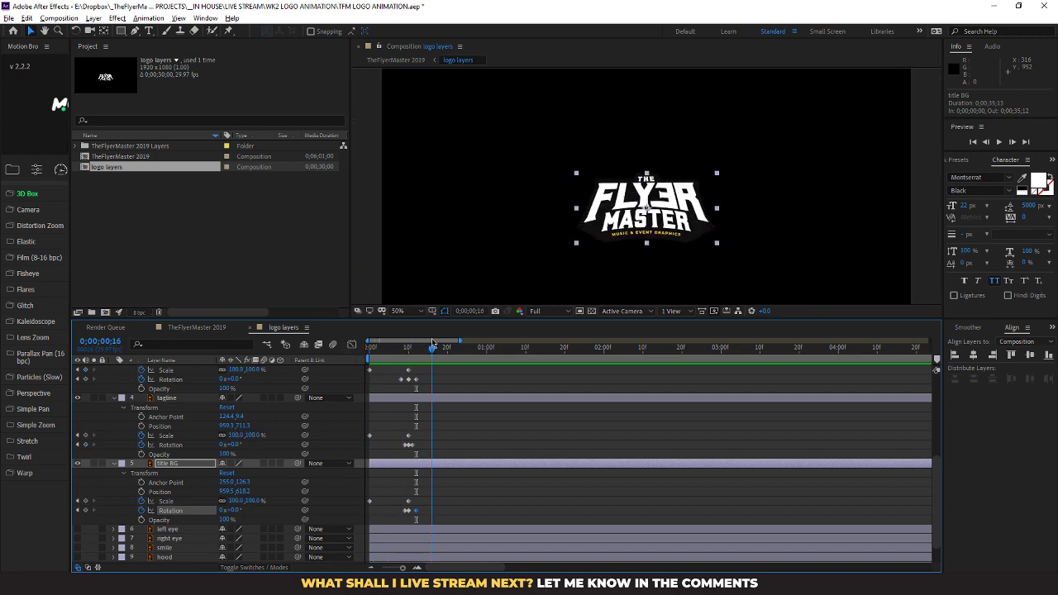
{"action": "scroll", "coordinate": [185, 505], "scroll_direction": "down", "scroll_amount": 1}
{"action": "left_click", "coordinate": [188, 560]}
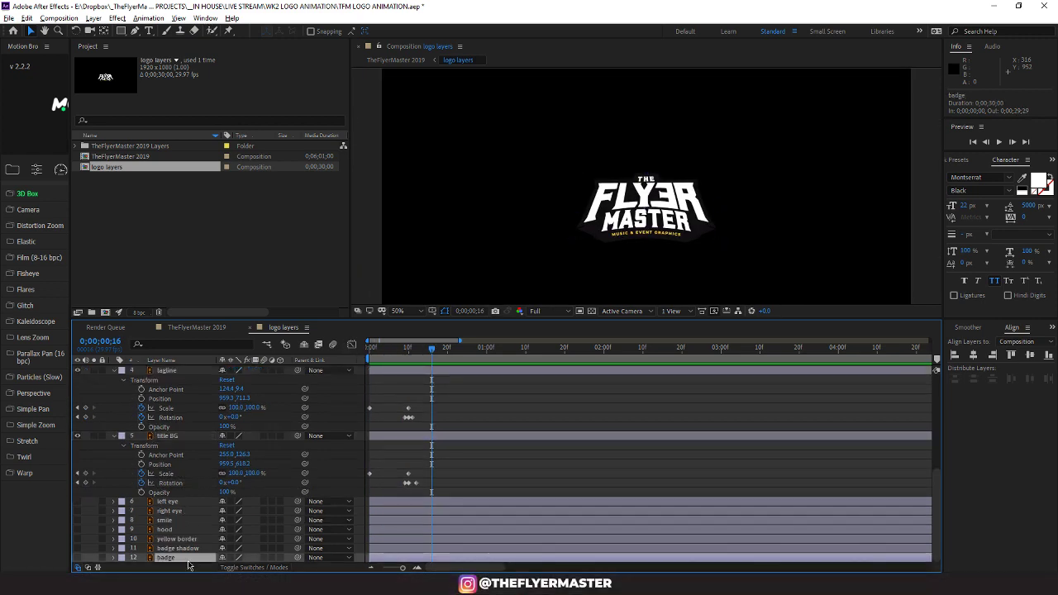
{"action": "left_click", "coordinate": [94, 18]}
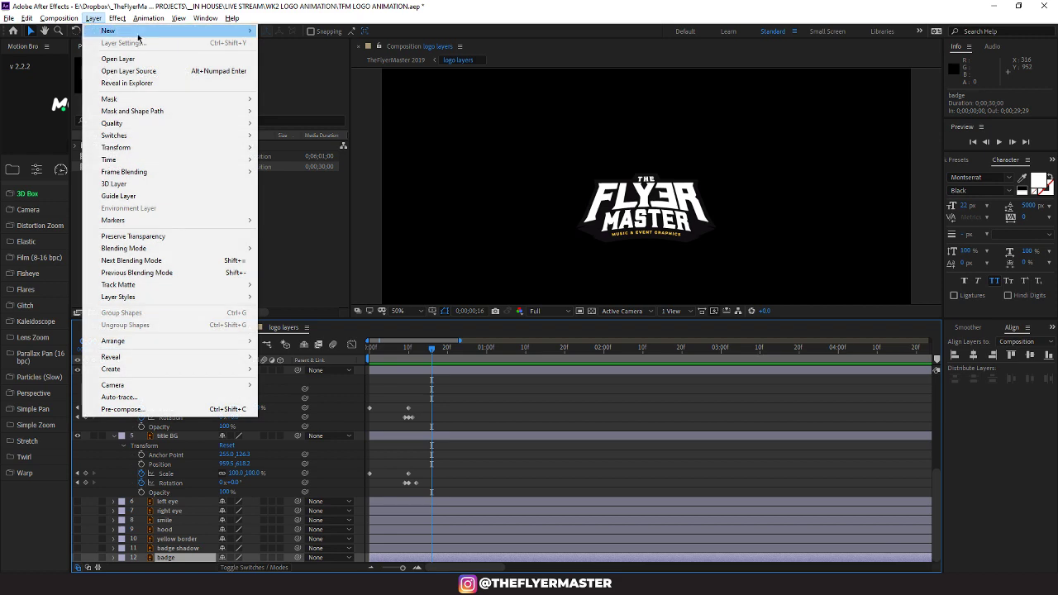
{"action": "mouse_move", "coordinate": [147, 38]}
{"action": "left_click", "coordinate": [285, 43]}
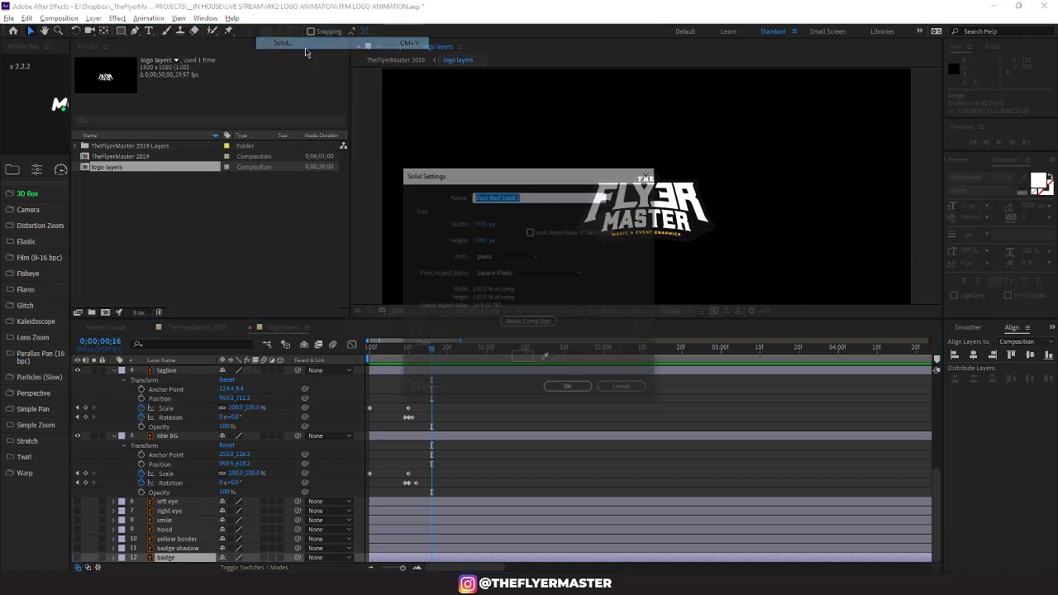
{"action": "left_click", "coordinate": [523, 358]}
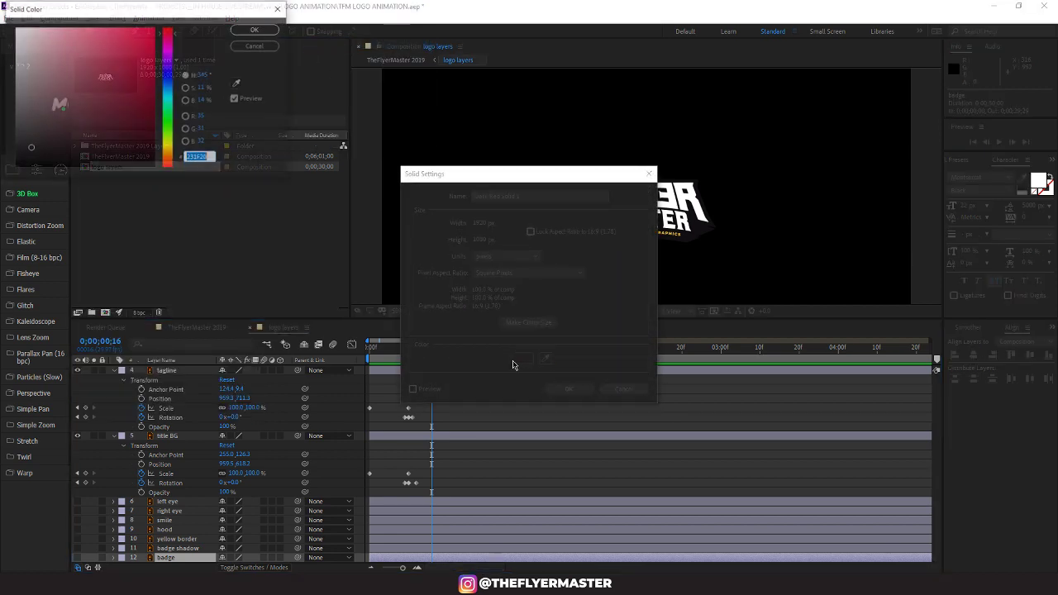
{"action": "type", "text": "ffffff"}
{"action": "left_click", "coordinate": [264, 33]}
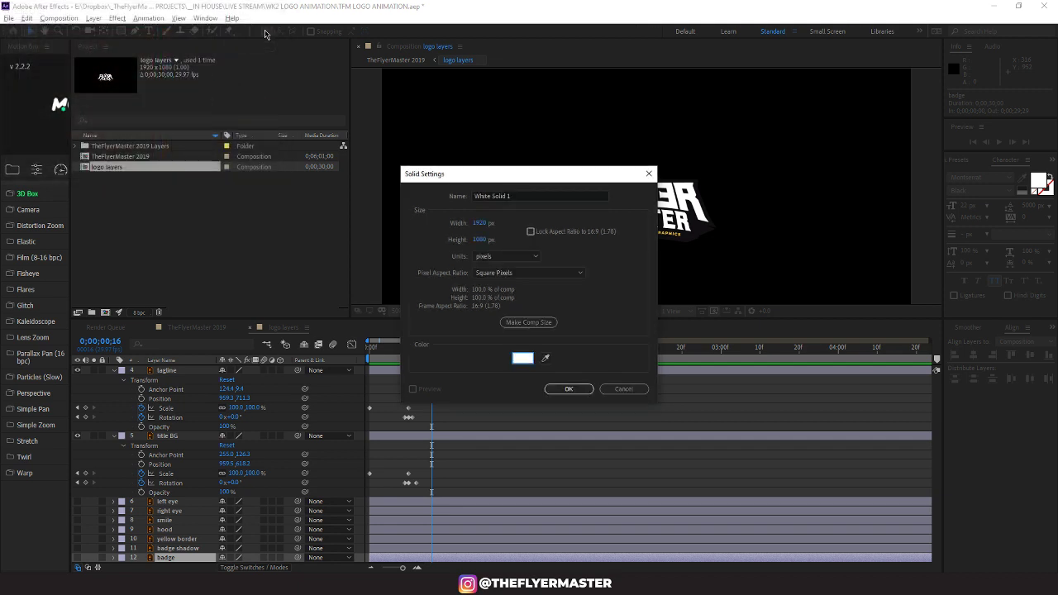
{"action": "left_click", "coordinate": [578, 389]}
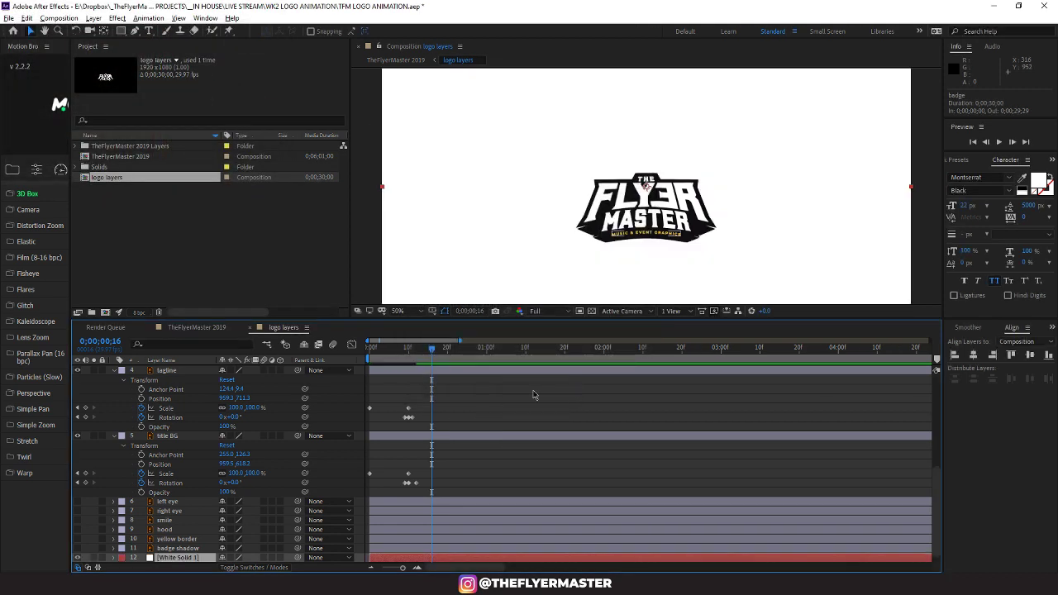
{"action": "mouse_move", "coordinate": [430, 347]}
{"action": "left_mouse_down"}
{"action": "mouse_move", "coordinate": [391, 346]}
{"action": "mouse_move", "coordinate": [414, 348]}
{"action": "left_mouse_up"}
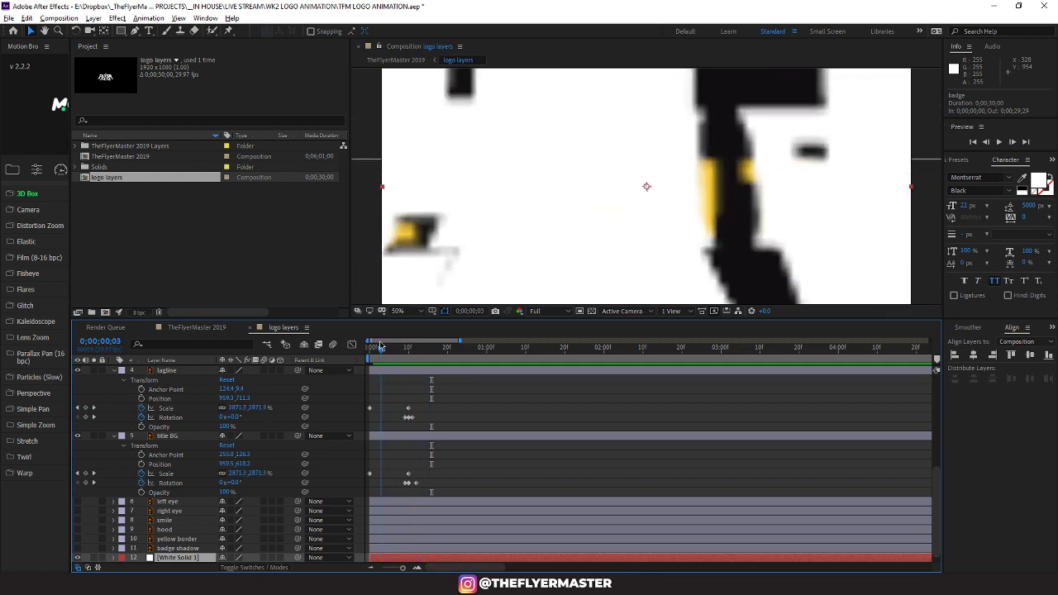
{"action": "left_click_drag", "start_coordinate": [396, 345], "coordinate": [416, 348]}
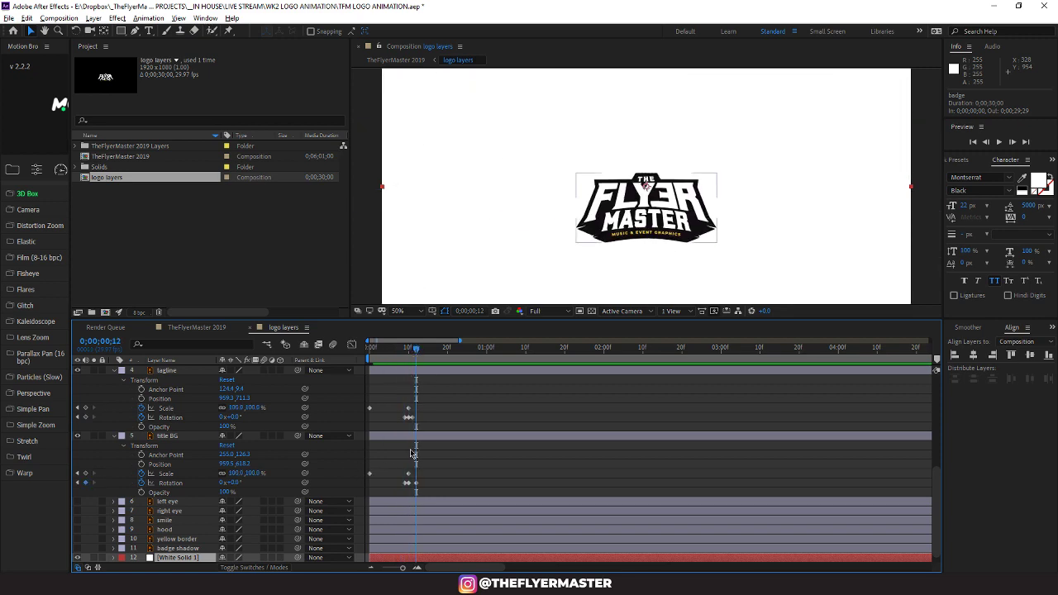
Collapse the expanded properties of the master, flyer, the, tagline and title BG layers
{"action": "left_click", "coordinate": [114, 370]}
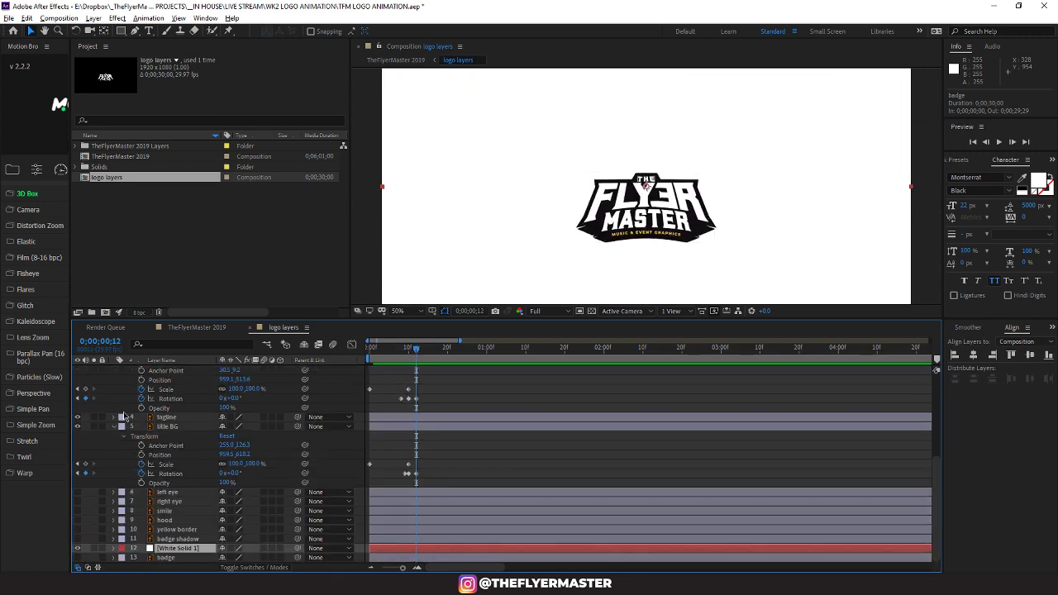
{"action": "left_click", "coordinate": [113, 427]}
{"action": "scroll", "coordinate": [129, 431], "scroll_direction": "up", "scroll_amount": 3}
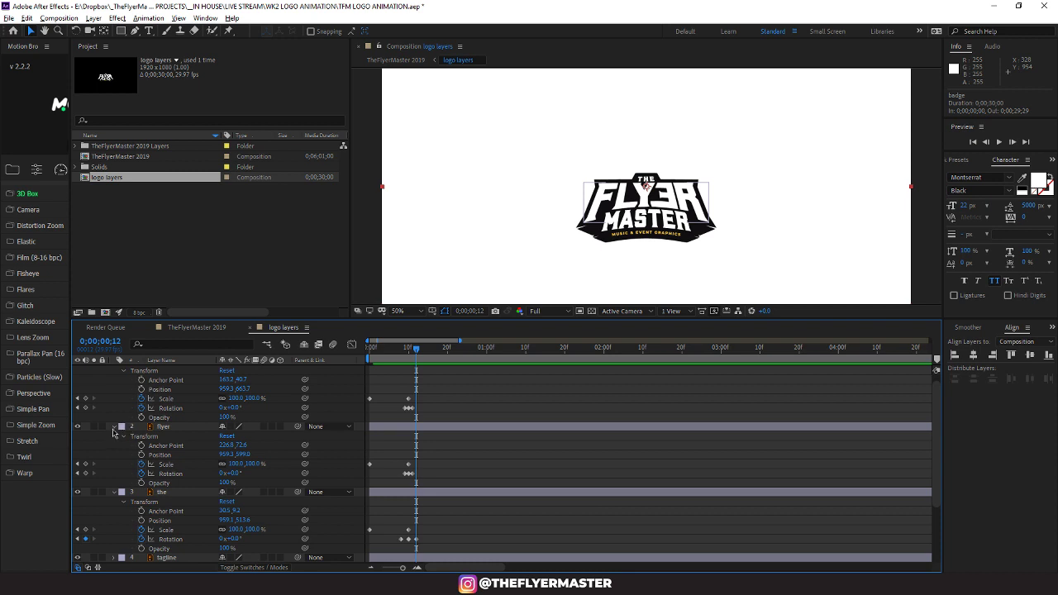
{"action": "left_click", "coordinate": [114, 427]}
{"action": "left_click", "coordinate": [114, 436]}
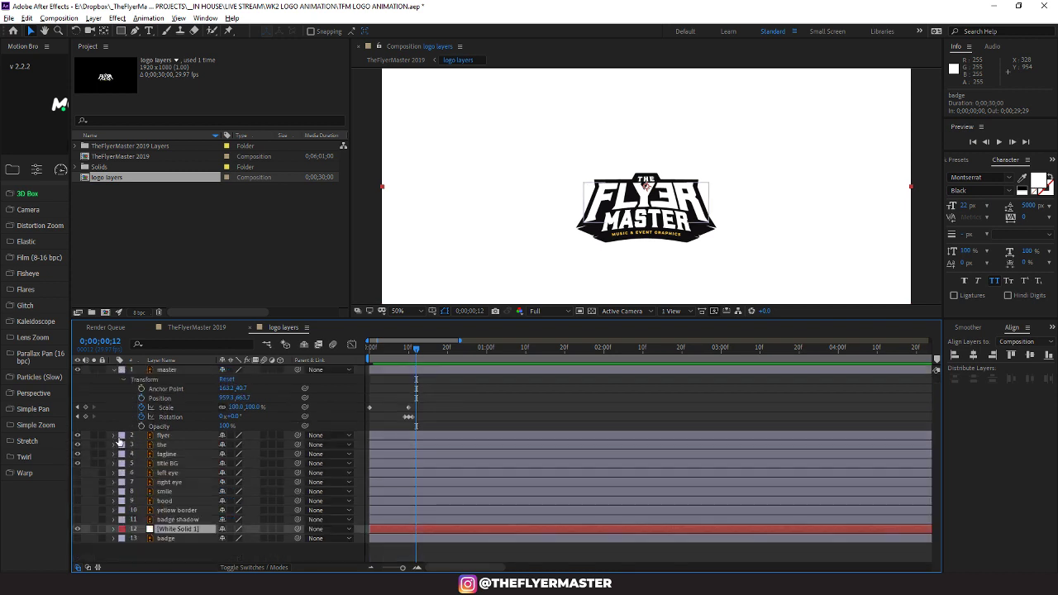
{"action": "left_click", "coordinate": [115, 370]}
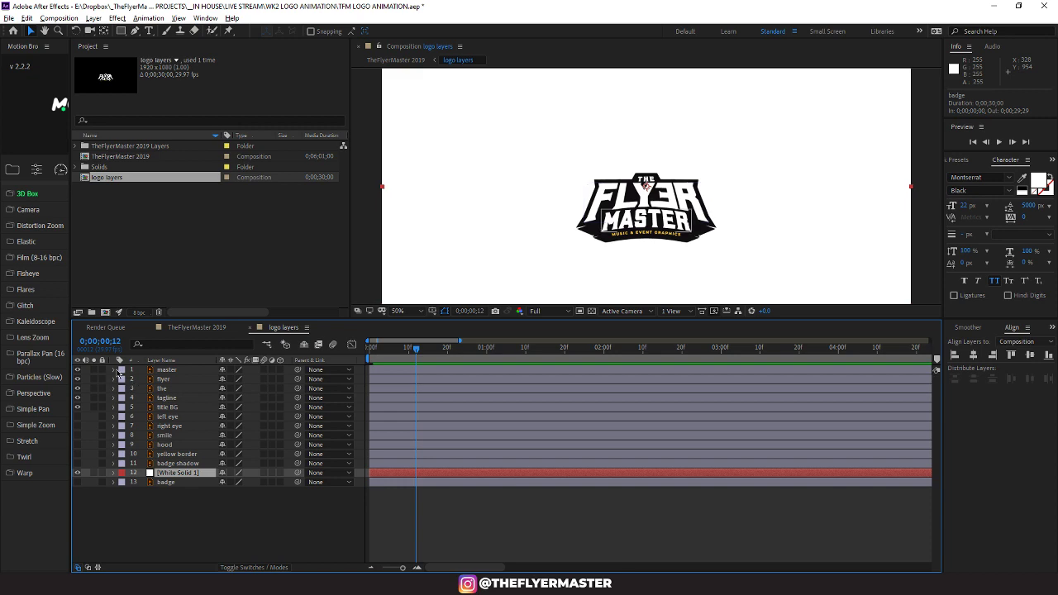
Save the project and place a composition marker at 0;00;00;12
{"action": "key", "text": "ctrl+s"}
{"action": "mouse_move", "coordinate": [417, 349]}
{"action": "left_mouse_down"}
{"action": "mouse_move", "coordinate": [403, 351]}
{"action": "mouse_move", "coordinate": [419, 353]}
{"action": "left_mouse_up"}
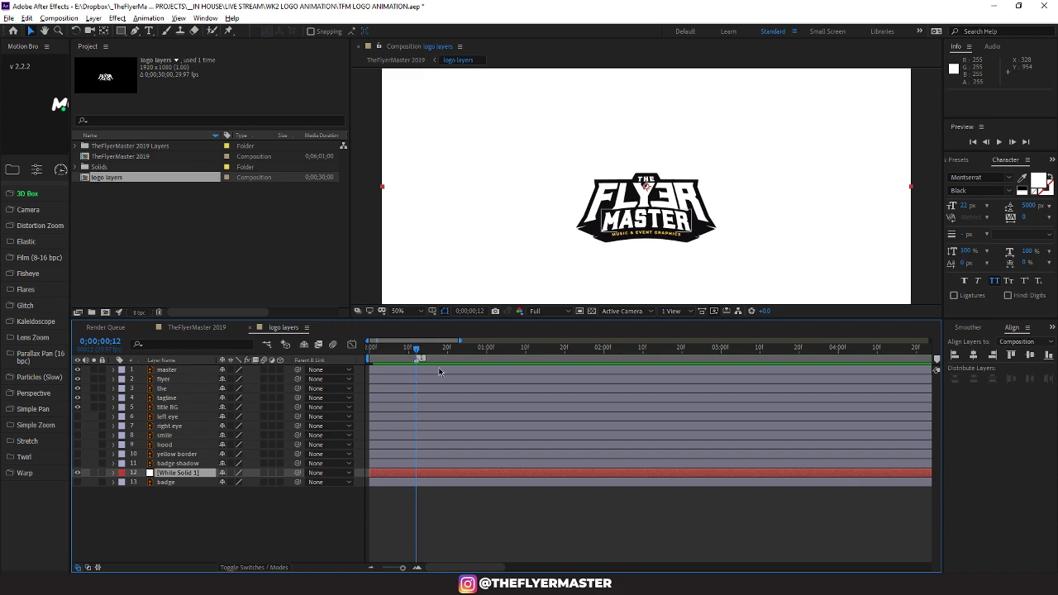
{"action": "mouse_move", "coordinate": [419, 353]}
{"action": "left_mouse_down"}
{"action": "mouse_move", "coordinate": [439, 354]}
{"action": "mouse_move", "coordinate": [354, 363]}
{"action": "mouse_move", "coordinate": [412, 363]}
{"action": "mouse_move", "coordinate": [353, 360]}
{"action": "mouse_move", "coordinate": [430, 357]}
{"action": "mouse_move", "coordinate": [341, 354]}
{"action": "mouse_move", "coordinate": [435, 351]}
{"action": "mouse_move", "coordinate": [417, 350]}
{"action": "left_mouse_up"}
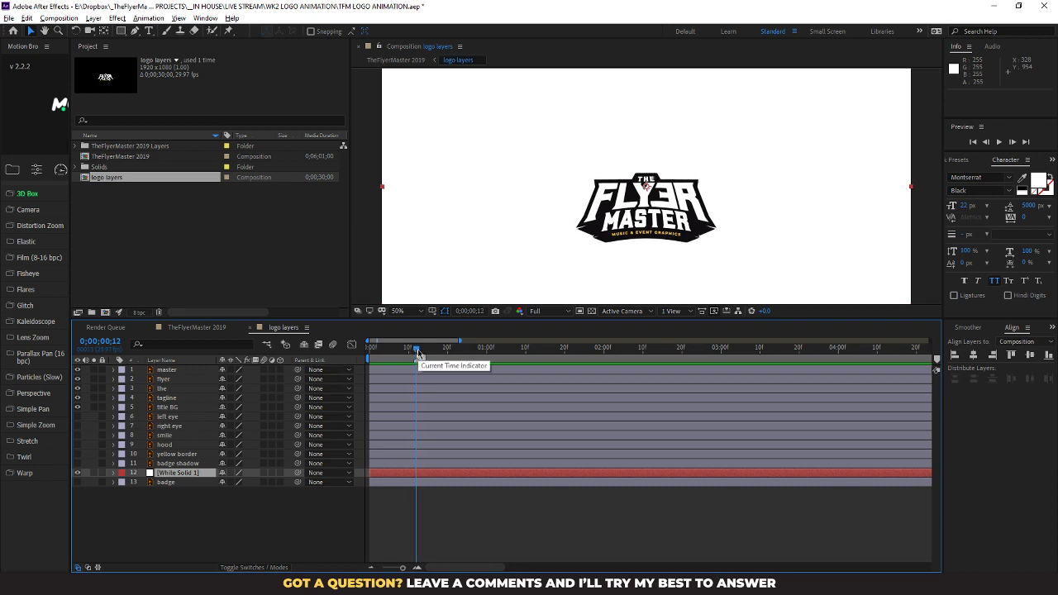
Make the hood layer visible and expand its transform properties
{"action": "left_click", "coordinate": [77, 444]}
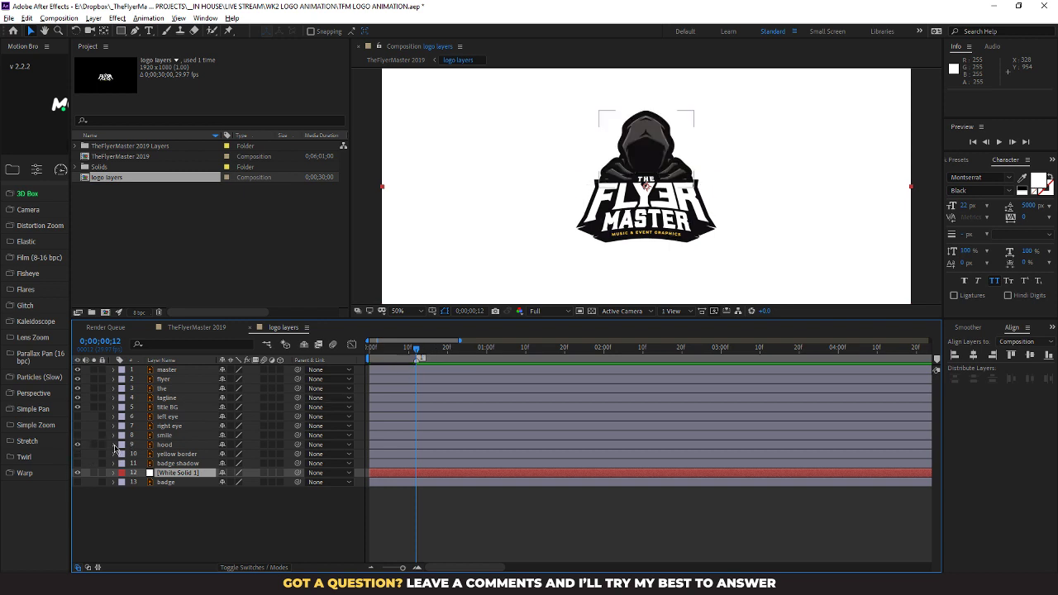
{"action": "left_click", "coordinate": [114, 445]}
{"action": "left_click", "coordinate": [124, 454]}
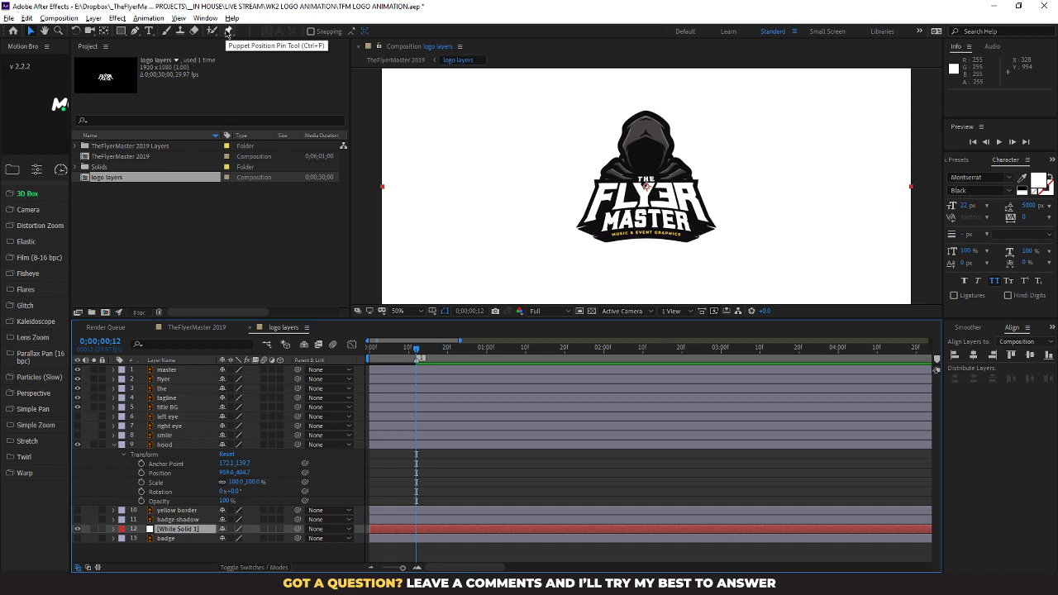
Place Puppet Position pins on the hood layer at the top of the head, both shoulders and the bottom centre
{"action": "left_click", "coordinate": [166, 445]}
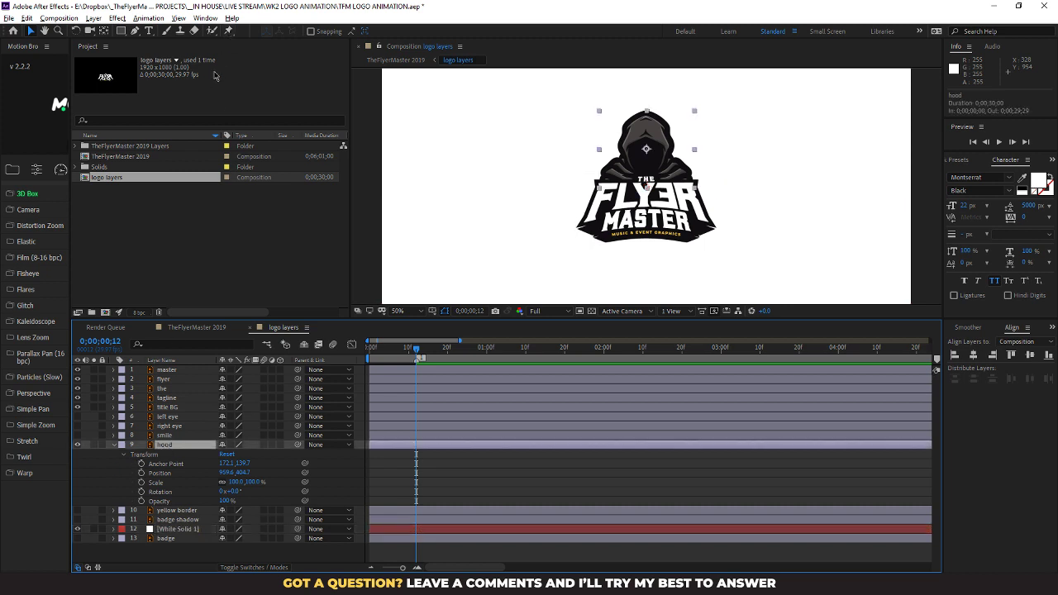
{"action": "left_click", "coordinate": [230, 31]}
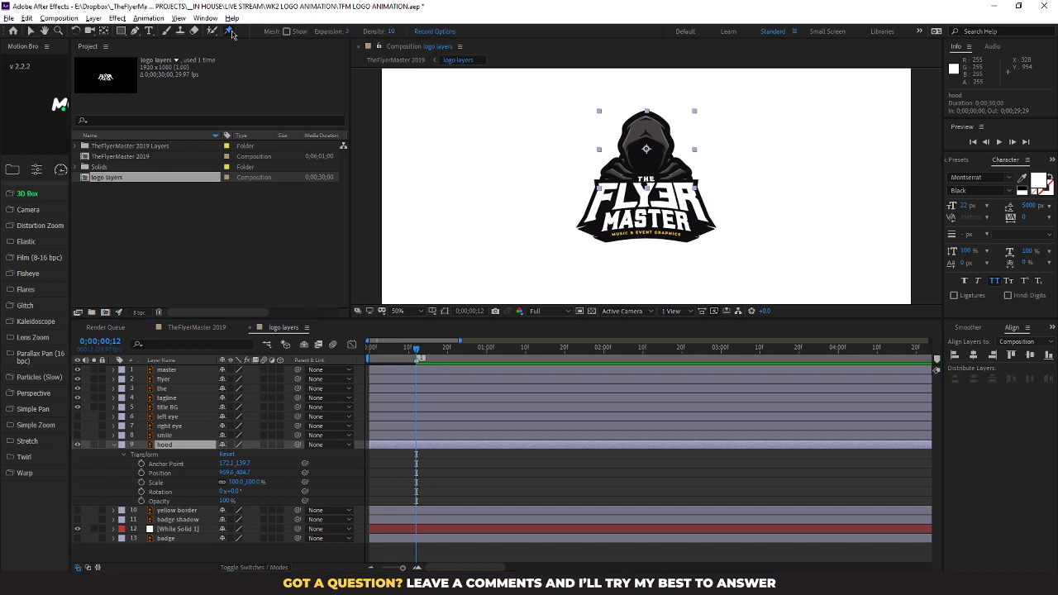
{"action": "left_click", "coordinate": [648, 111]}
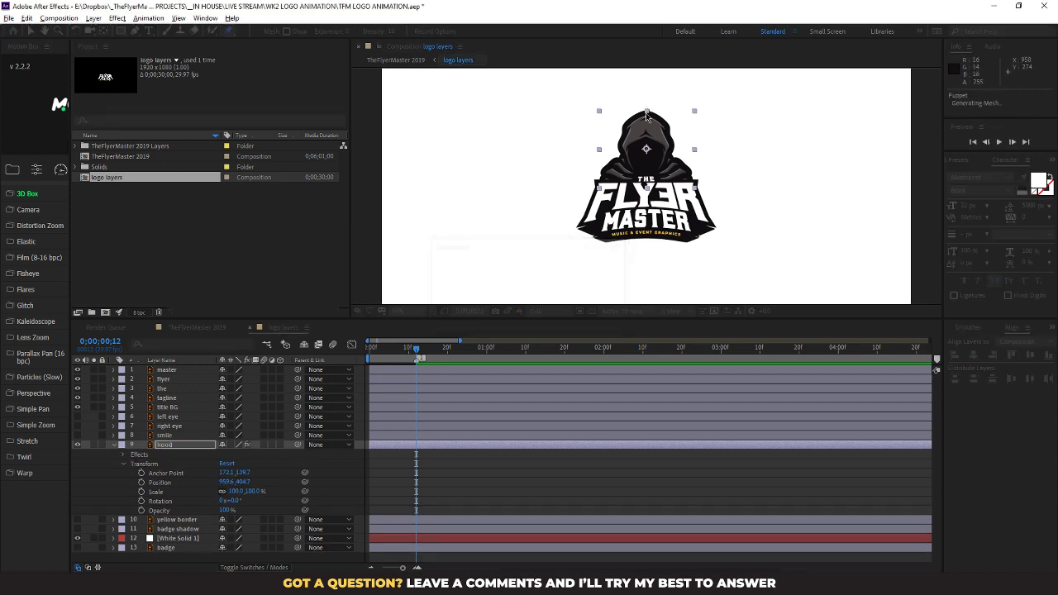
{"action": "left_click", "coordinate": [604, 171]}
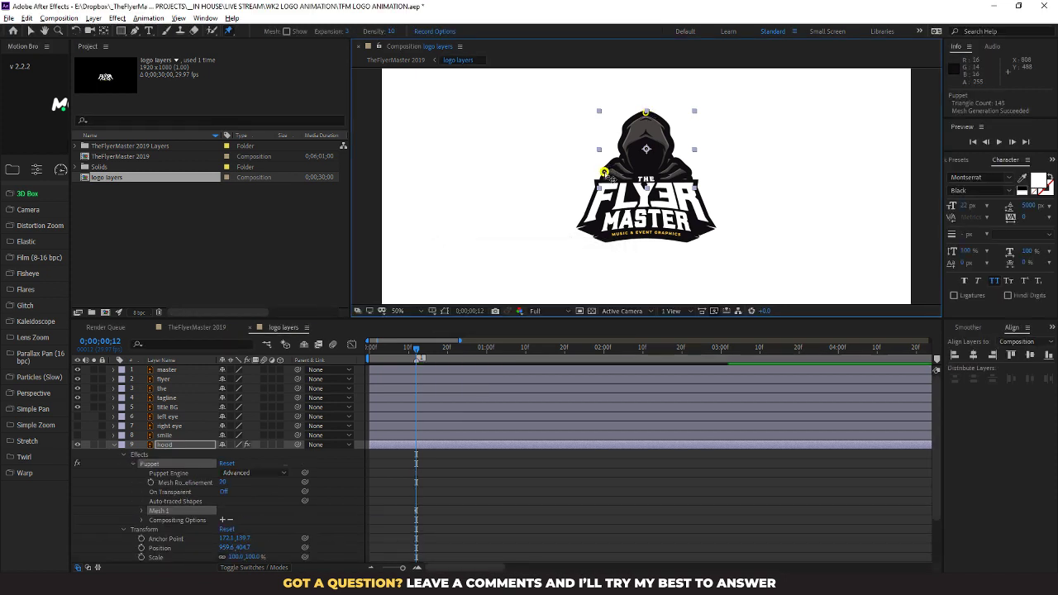
{"action": "left_click", "coordinate": [690, 169]}
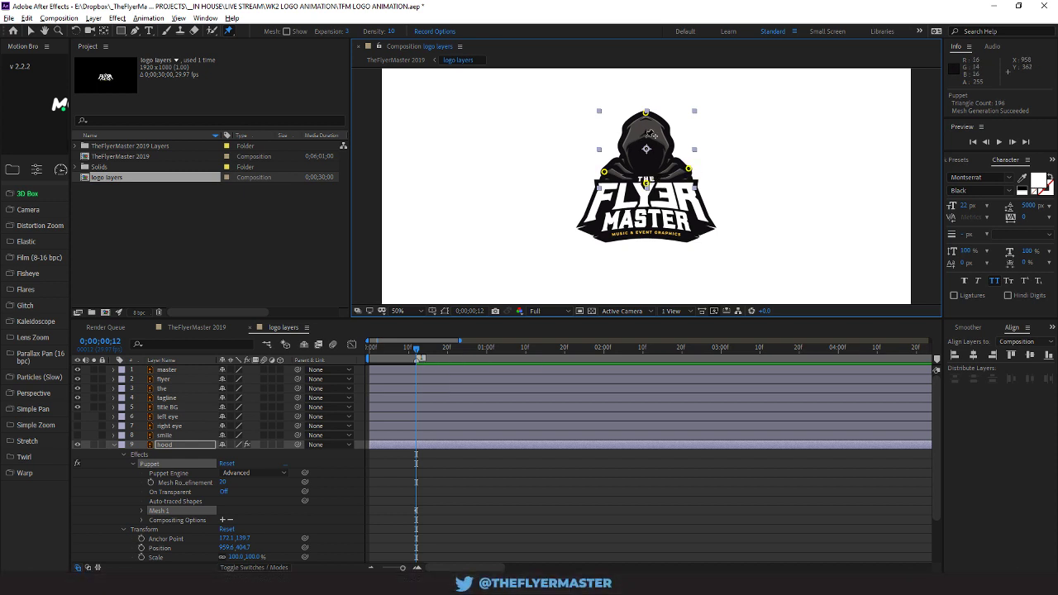
Add puppet pins at the face opening's peak, both upper sides of the hood and both lower corners of the face
{"action": "left_click", "coordinate": [646, 136]}
{"action": "left_click", "coordinate": [666, 127]}
{"action": "left_click", "coordinate": [634, 169]}
{"action": "left_click", "coordinate": [659, 169]}
{"action": "scroll", "coordinate": [188, 479], "scroll_direction": "down", "scroll_amount": 1}
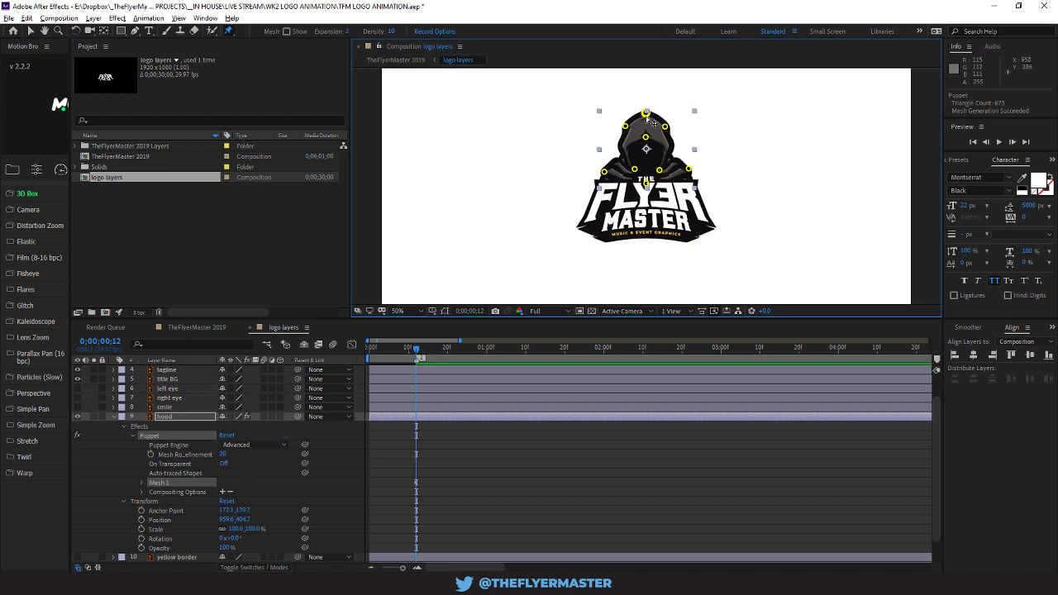
{"action": "mouse_move", "coordinate": [646, 114]}
{"action": "left_mouse_down"}
{"action": "mouse_move", "coordinate": [643, 126]}
{"action": "mouse_move", "coordinate": [643, 100]}
{"action": "mouse_move", "coordinate": [644, 126]}
{"action": "mouse_move", "coordinate": [644, 103]}
{"action": "mouse_move", "coordinate": [647, 117]}
{"action": "mouse_move", "coordinate": [659, 109]}
{"action": "mouse_move", "coordinate": [650, 104]}
{"action": "left_mouse_up"}
{"action": "key", "text": "ctrl+z"}
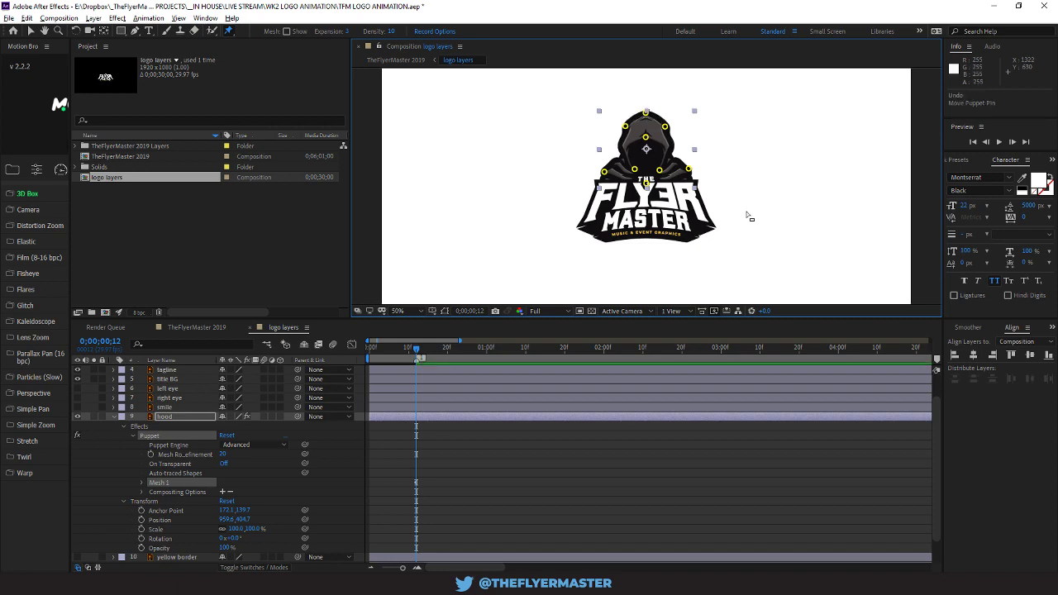
Keyframe the hood layer's current Position and Scale at 0;00;00;15
{"action": "left_click_drag", "start_coordinate": [640, 319], "coordinate": [631, 382]}
{"action": "scroll", "coordinate": [782, 260], "scroll_direction": "up", "scroll_amount": 1}
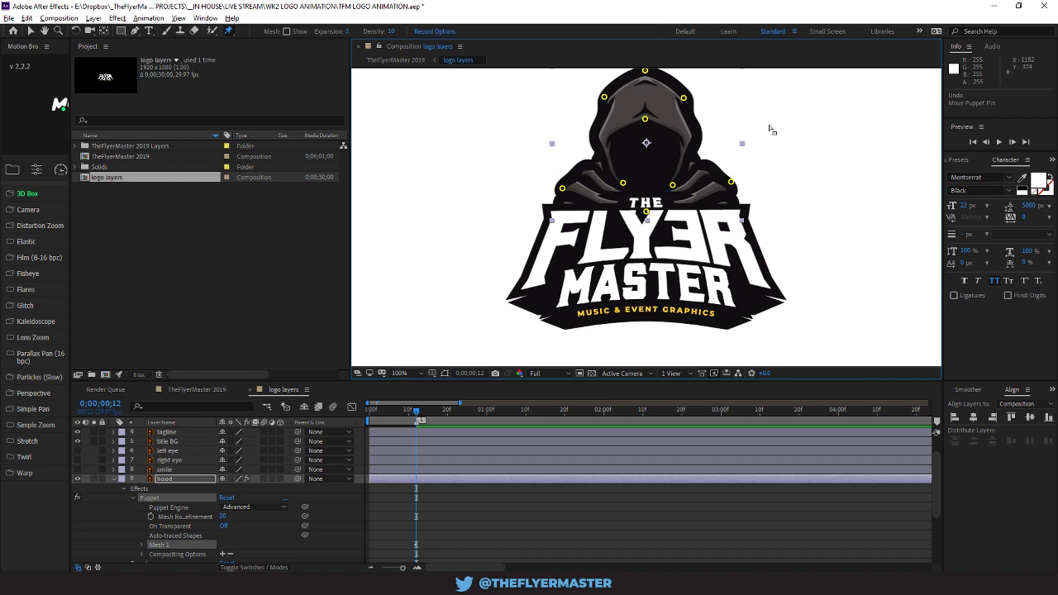
{"action": "key", "text": "space"}
{"action": "left_click_drag", "start_coordinate": [767, 124], "coordinate": [766, 145]}
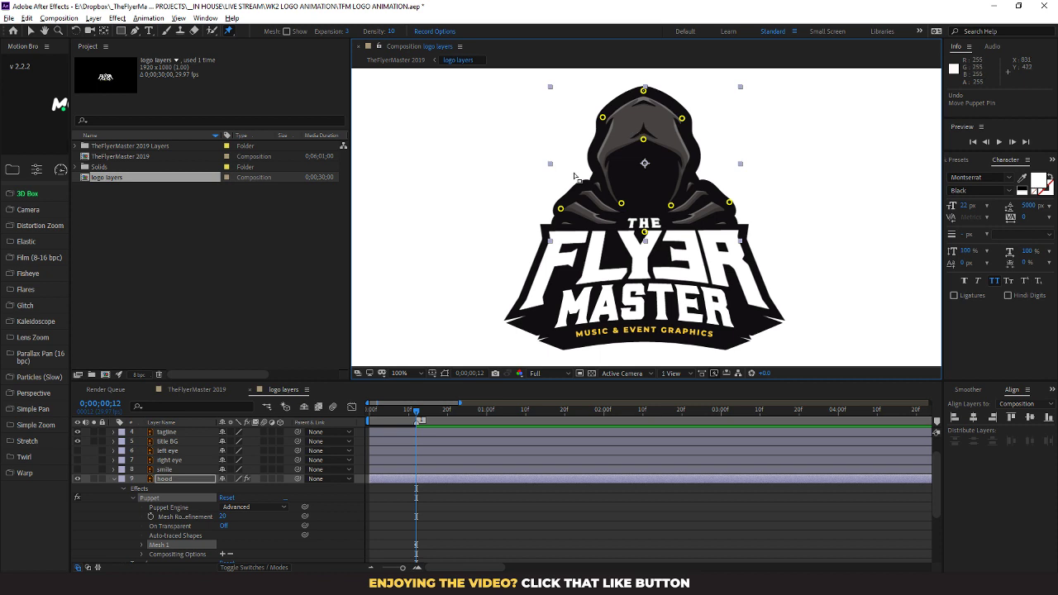
{"action": "left_click", "coordinate": [113, 479]}
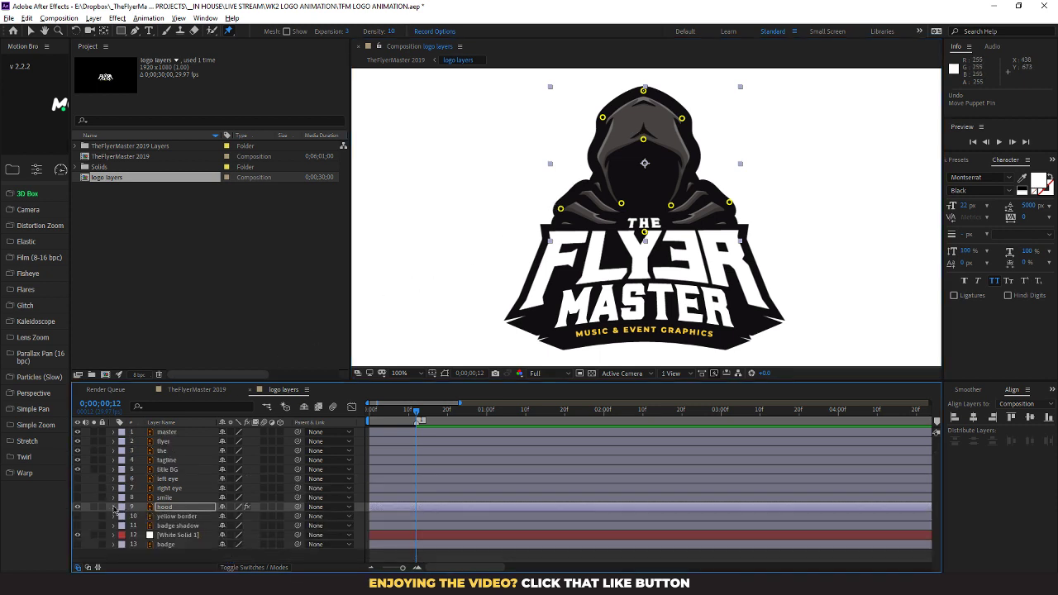
{"action": "left_click", "coordinate": [114, 507]}
{"action": "left_click", "coordinate": [134, 454]}
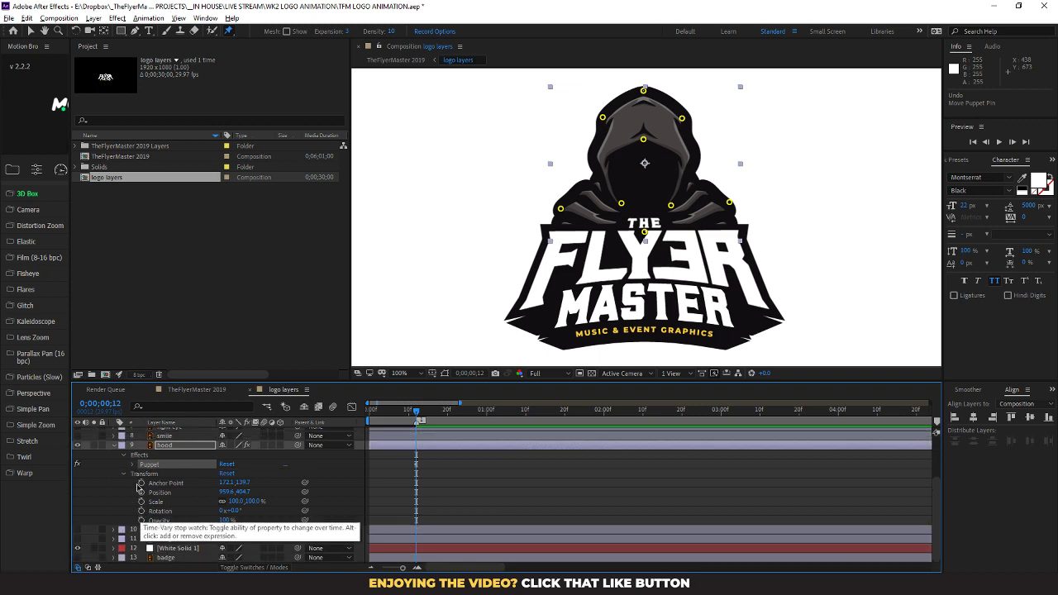
{"action": "left_click", "coordinate": [141, 494]}
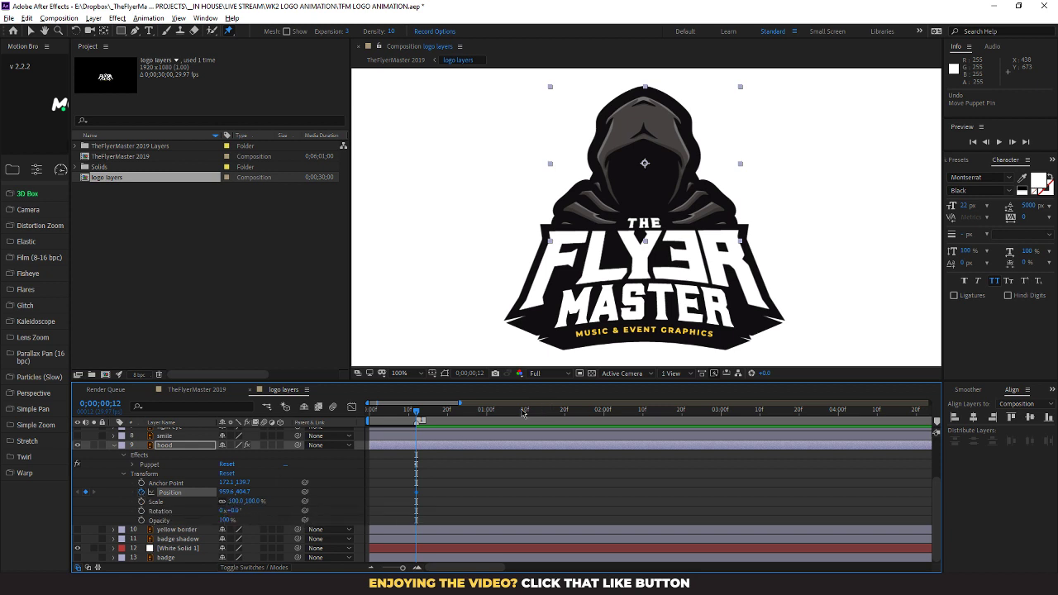
{"action": "left_click_drag", "start_coordinate": [417, 492], "coordinate": [429, 493]}
{"action": "left_click_drag", "start_coordinate": [417, 411], "coordinate": [429, 414]}
{"action": "left_click", "coordinate": [141, 502]}
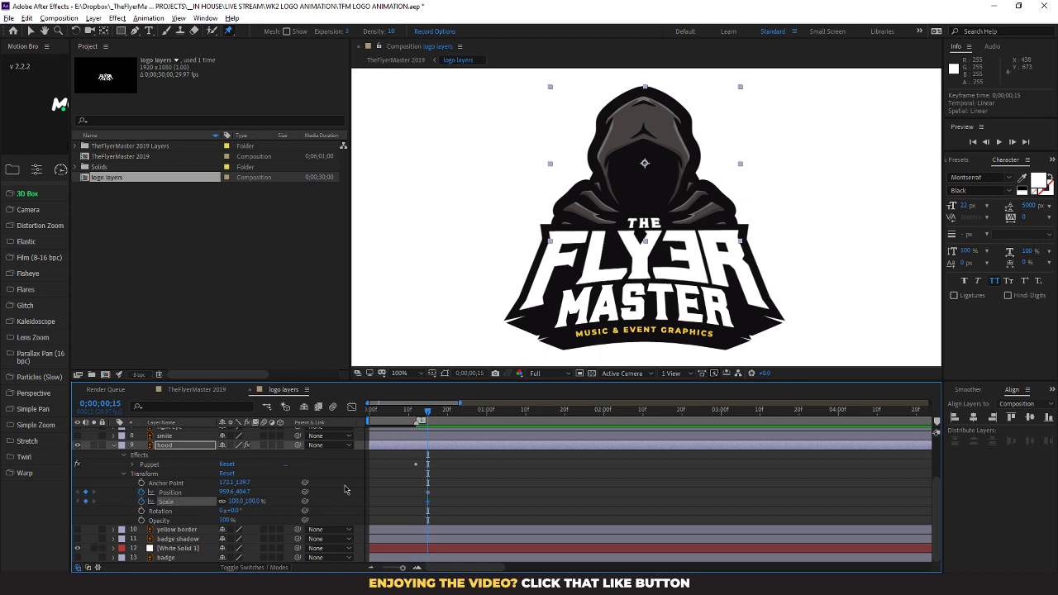
Keyframe the hood layer's Opacity at 0% on 0;00;00;11 and 100% on 0;00;00;12
{"action": "left_click_drag", "start_coordinate": [428, 412], "coordinate": [413, 419]}
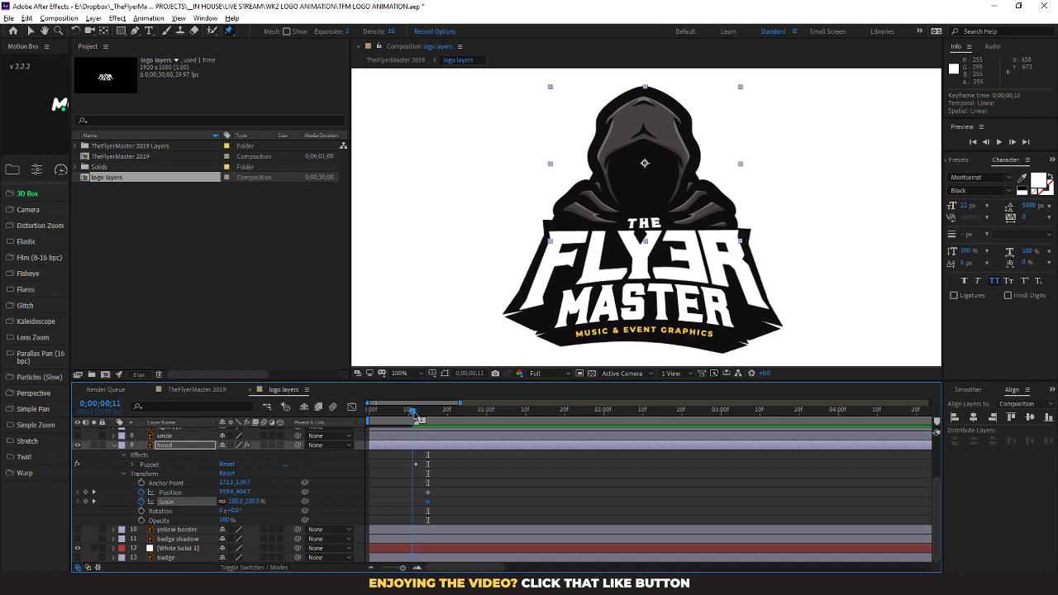
{"action": "left_click", "coordinate": [142, 520]}
{"action": "left_click_drag", "start_coordinate": [231, 521], "coordinate": [105, 517]}
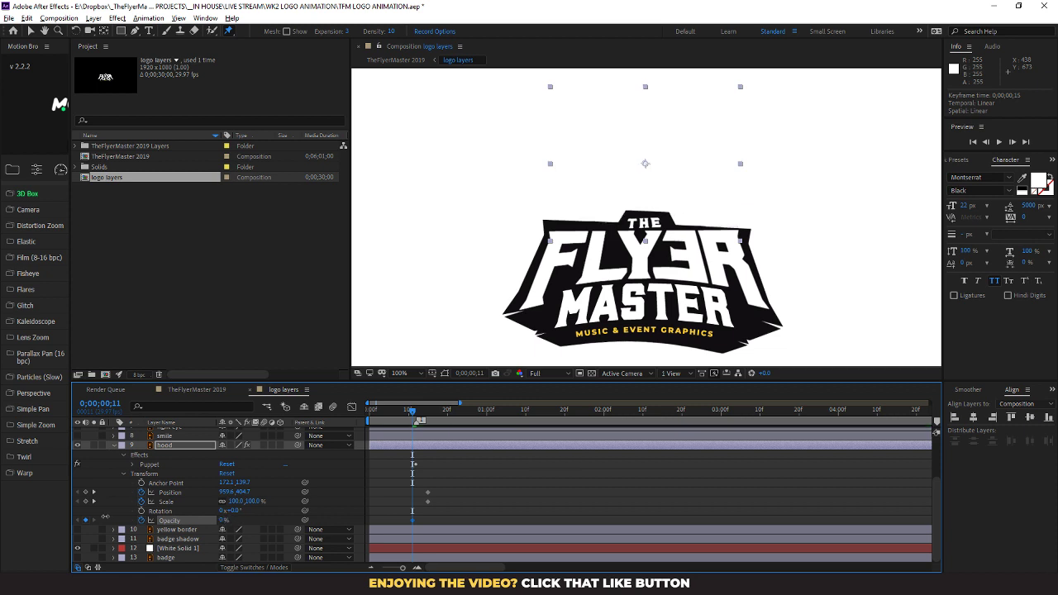
{"action": "left_click_drag", "start_coordinate": [413, 411], "coordinate": [419, 413]}
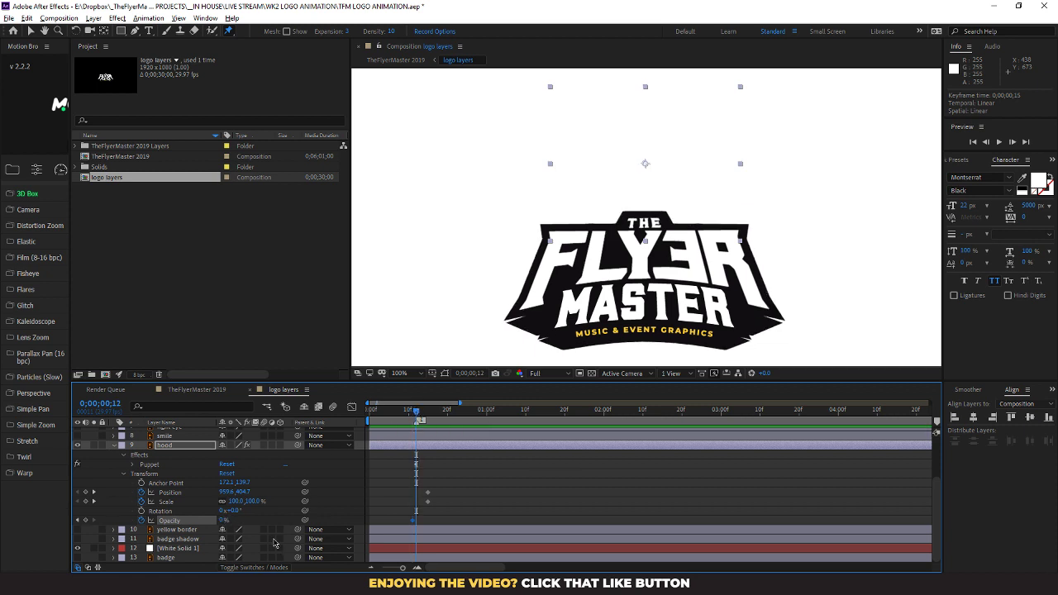
{"action": "left_click_drag", "start_coordinate": [224, 520], "coordinate": [378, 511]}
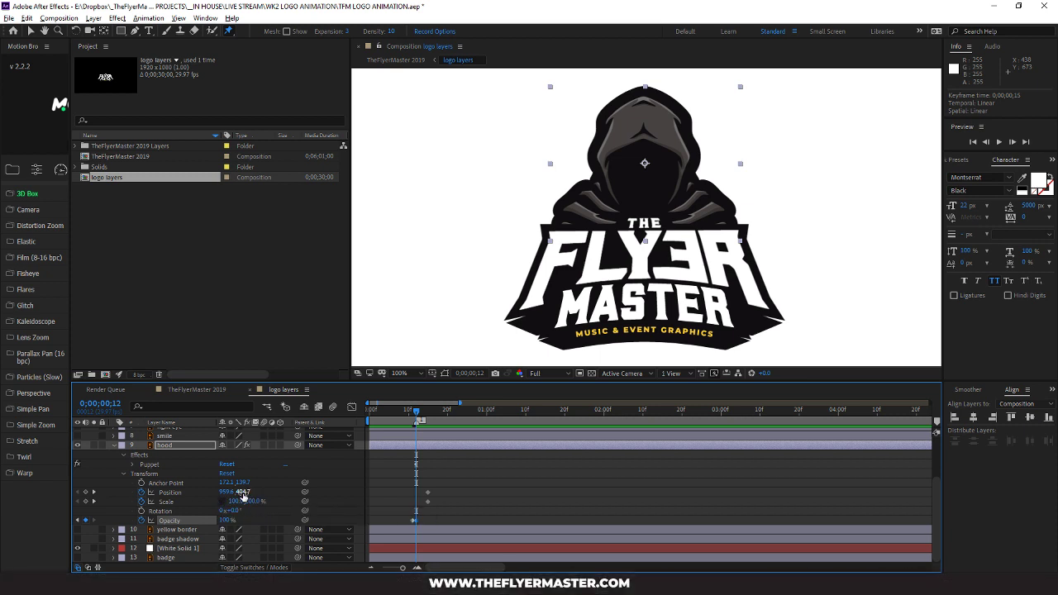
At 0;00;00;12, lower the hood's vertical Position to 608.7 and squash its vertical Scale to 54%, then scrub through the rise
{"action": "left_click_drag", "start_coordinate": [244, 492], "coordinate": [316, 498]}
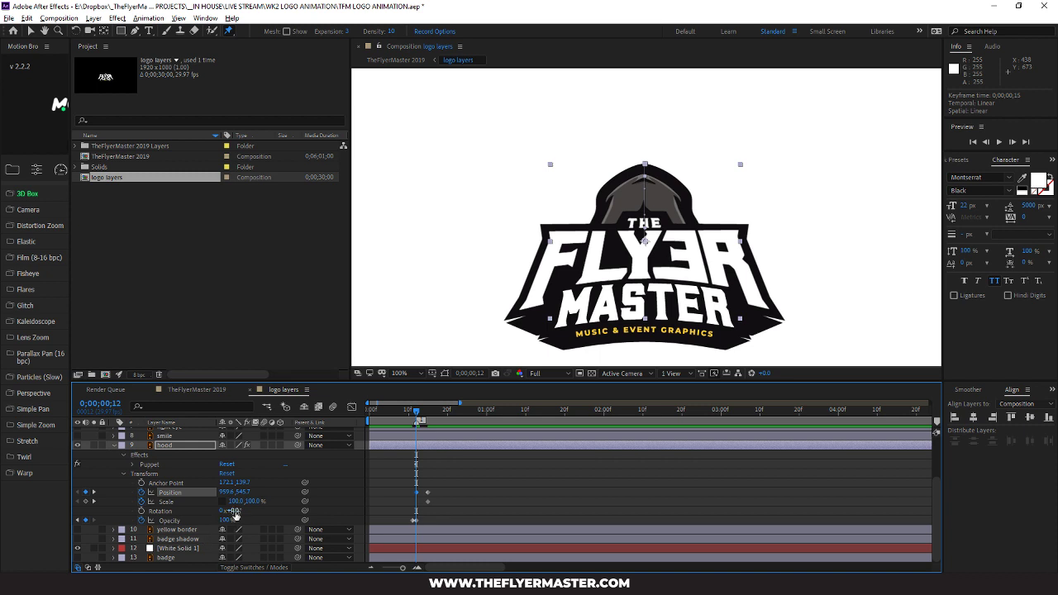
{"action": "left_click_drag", "start_coordinate": [250, 502], "coordinate": [287, 491]}
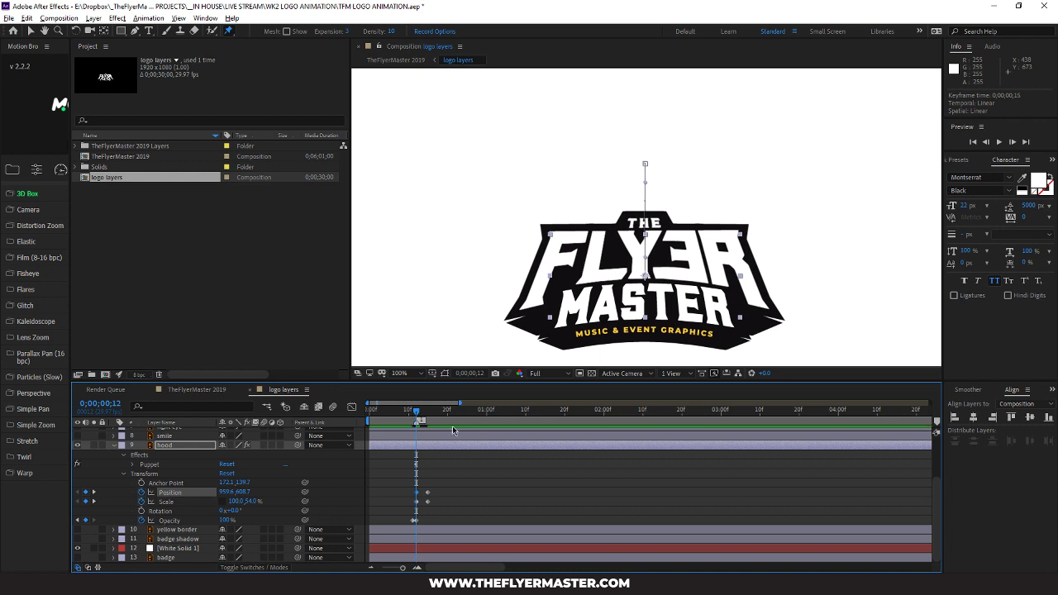
{"action": "mouse_move", "coordinate": [419, 413]}
{"action": "left_mouse_down"}
{"action": "mouse_move", "coordinate": [436, 416]}
{"action": "mouse_move", "coordinate": [418, 422]}
{"action": "mouse_move", "coordinate": [438, 422]}
{"action": "left_mouse_up"}
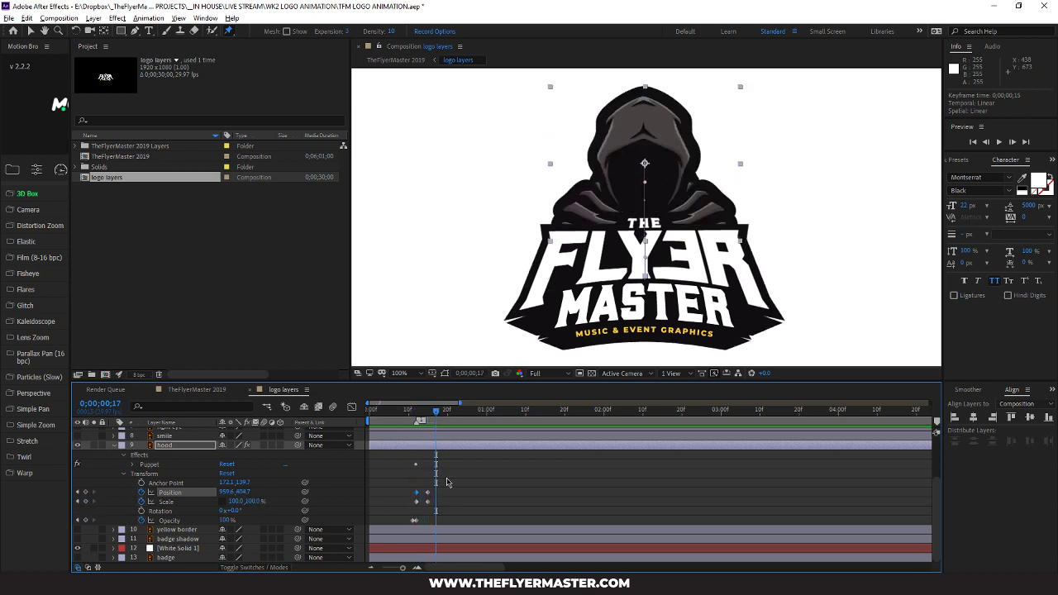
Move the hood's ending Position and Scale keyframes to 0;00;00;19 and preview the animation
{"action": "mouse_move", "coordinate": [440, 490]}
{"action": "left_mouse_down"}
{"action": "mouse_move", "coordinate": [427, 510]}
{"action": "mouse_move", "coordinate": [444, 493]}
{"action": "left_mouse_up"}
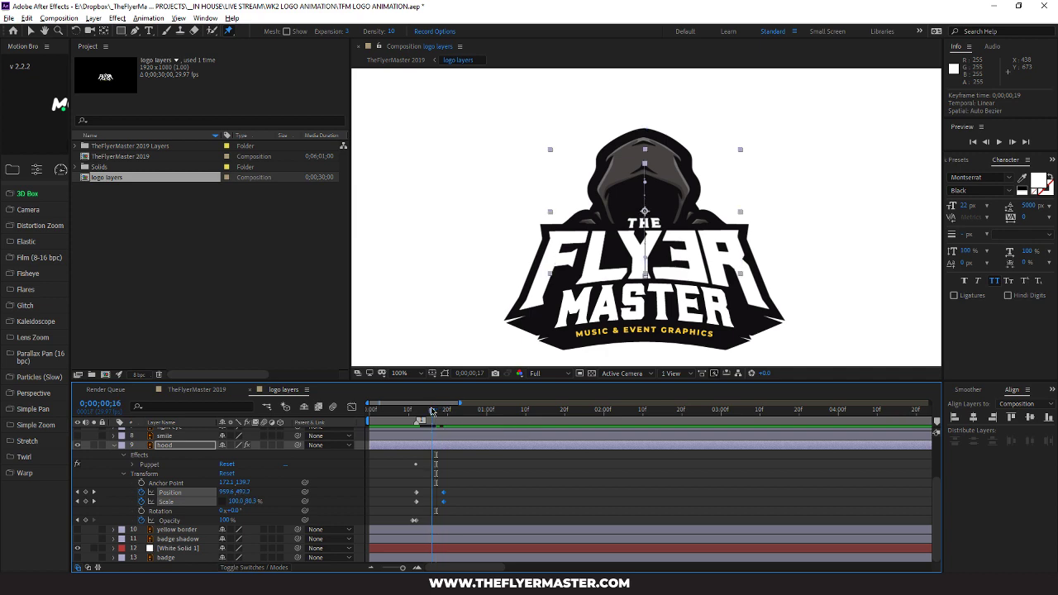
{"action": "left_click_drag", "start_coordinate": [435, 410], "coordinate": [405, 416]}
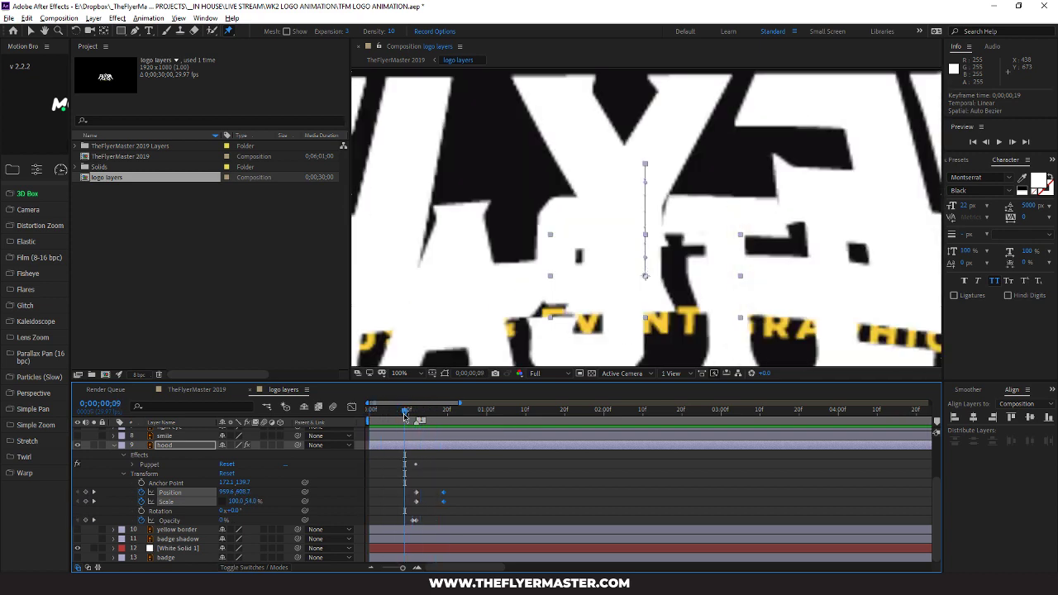
{"action": "key", "text": "space"}
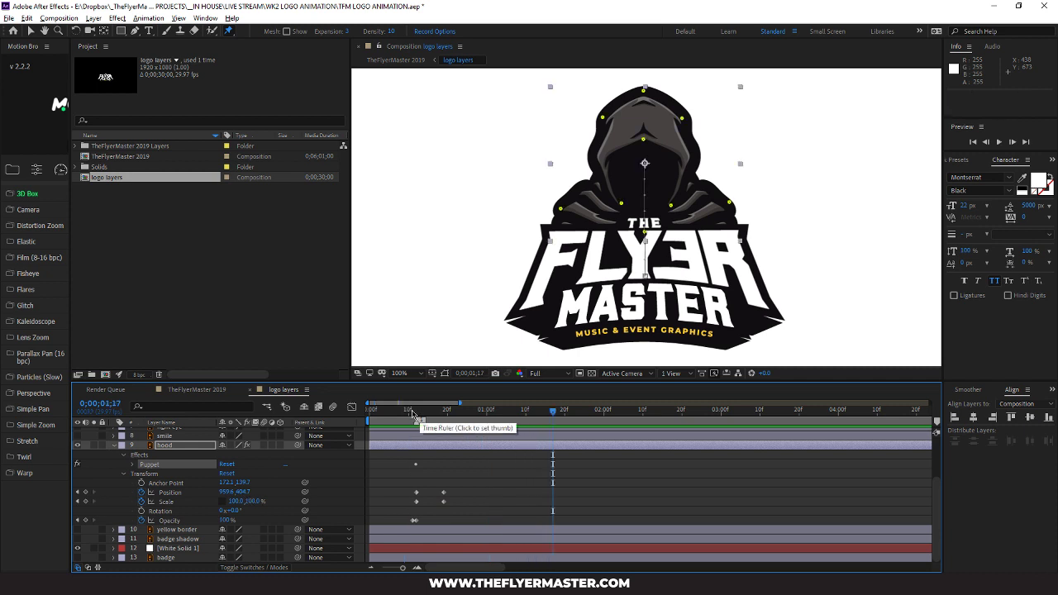
Retime the hood's ending Position and Scale keyframes to 0;00;00;18 and park the playhead on them
{"action": "left_click_drag", "start_coordinate": [412, 413], "coordinate": [449, 419]}
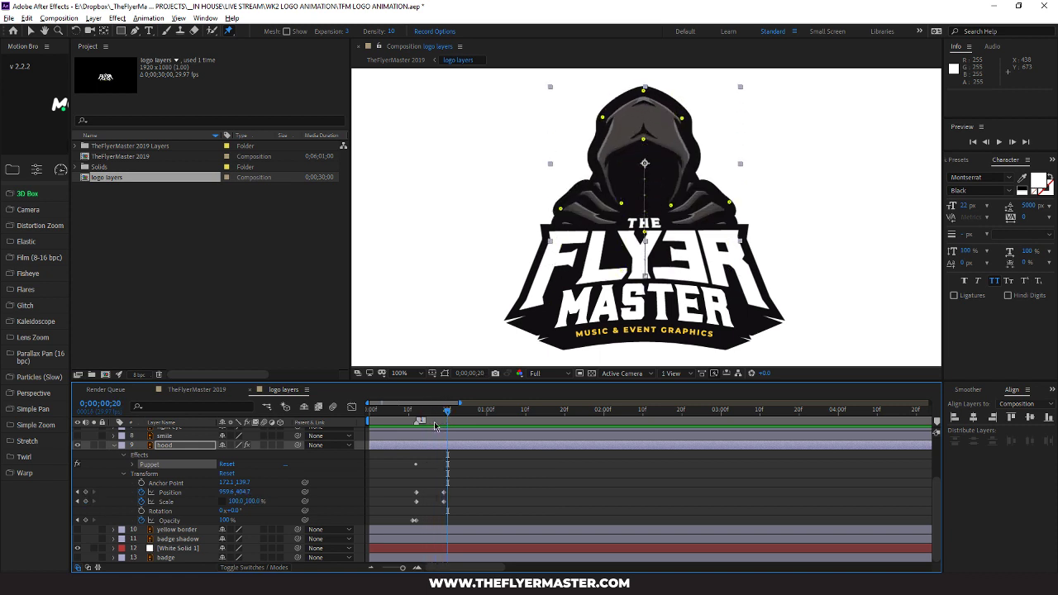
{"action": "mouse_move", "coordinate": [449, 415]}
{"action": "left_mouse_down"}
{"action": "mouse_move", "coordinate": [388, 418]}
{"action": "mouse_move", "coordinate": [451, 420]}
{"action": "left_mouse_up"}
{"action": "mouse_move", "coordinate": [450, 489]}
{"action": "left_mouse_down"}
{"action": "mouse_move", "coordinate": [442, 504]}
{"action": "mouse_move", "coordinate": [438, 496]}
{"action": "left_mouse_up"}
{"action": "left_click_drag", "start_coordinate": [452, 412], "coordinate": [436, 441]}
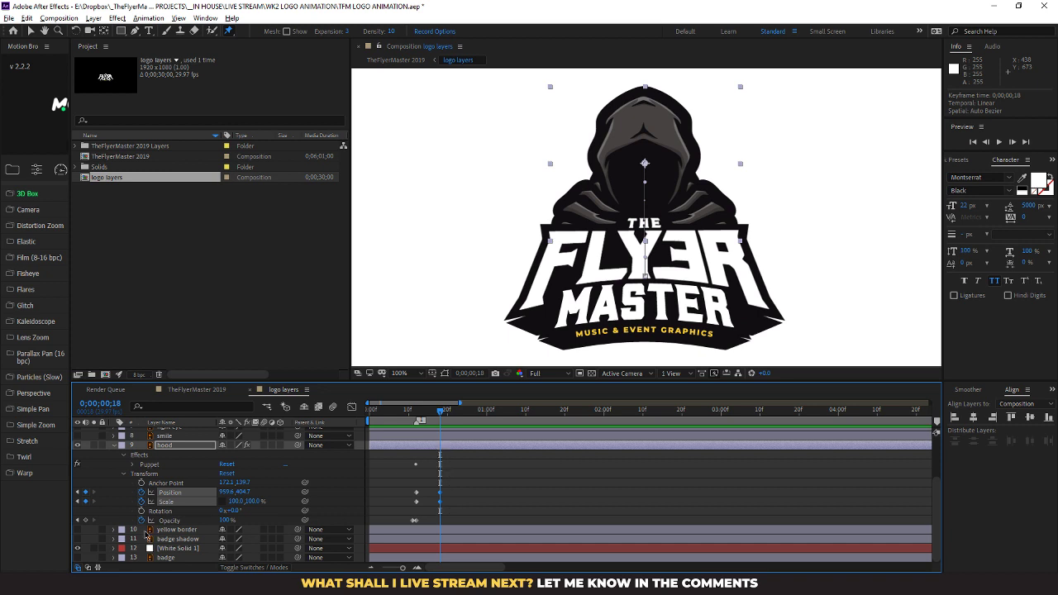
Expand and select the hood layer's Puppet effect at 0;00;00;18 to show its pins
{"action": "left_click", "coordinate": [133, 466]}
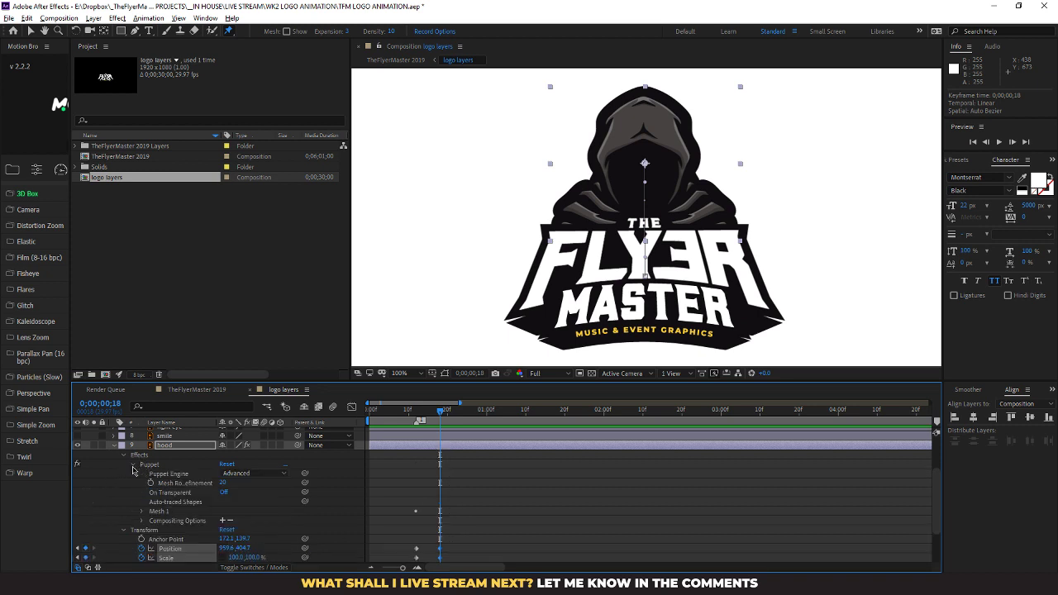
{"action": "mouse_move", "coordinate": [439, 424]}
{"action": "left_mouse_down"}
{"action": "mouse_move", "coordinate": [419, 418]}
{"action": "mouse_move", "coordinate": [441, 412]}
{"action": "left_mouse_up"}
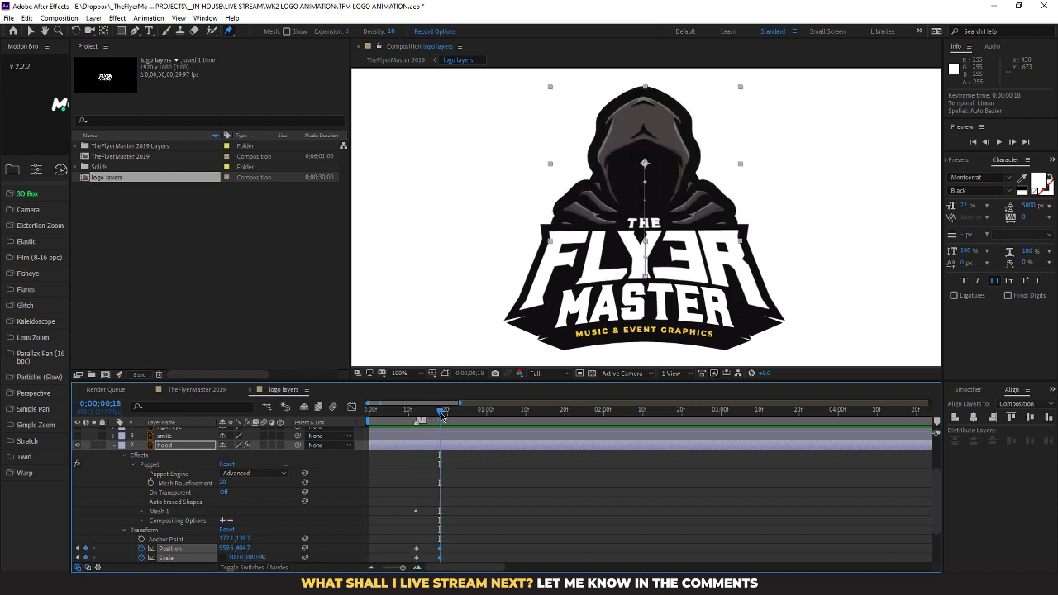
{"action": "left_click", "coordinate": [153, 465]}
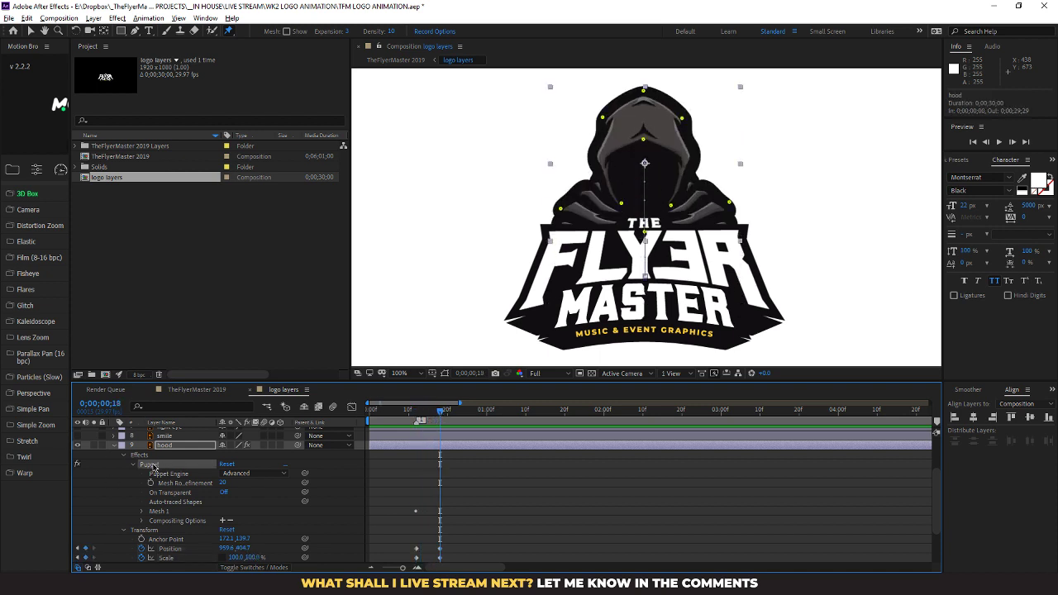
Expand Mesh 1 and its Deform group in the hood layer's Puppet effect to reveal the individual puppet pins
{"action": "left_click", "coordinate": [562, 211]}
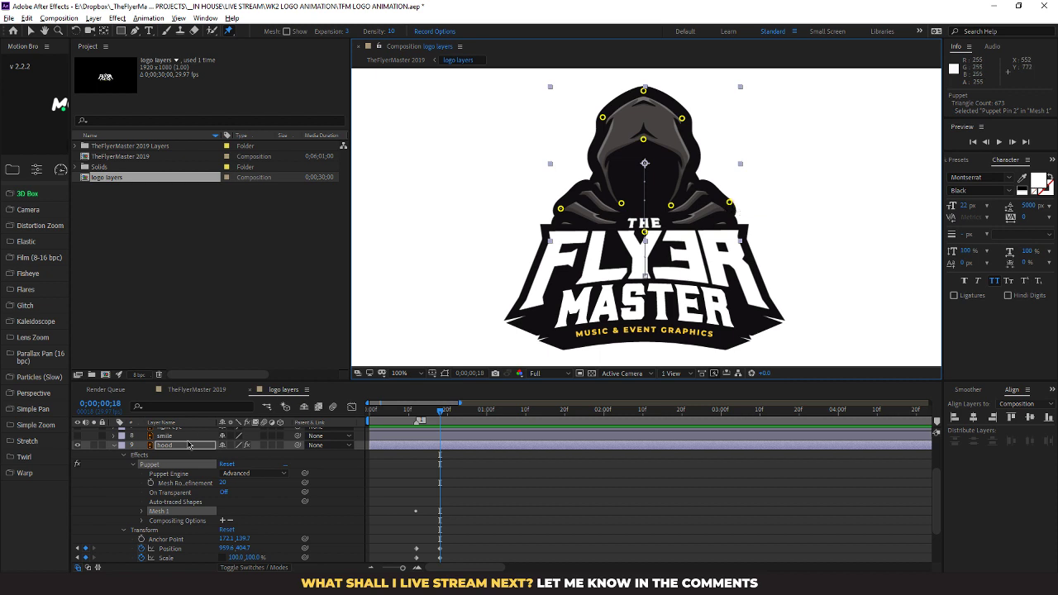
{"action": "left_click", "coordinate": [141, 512]}
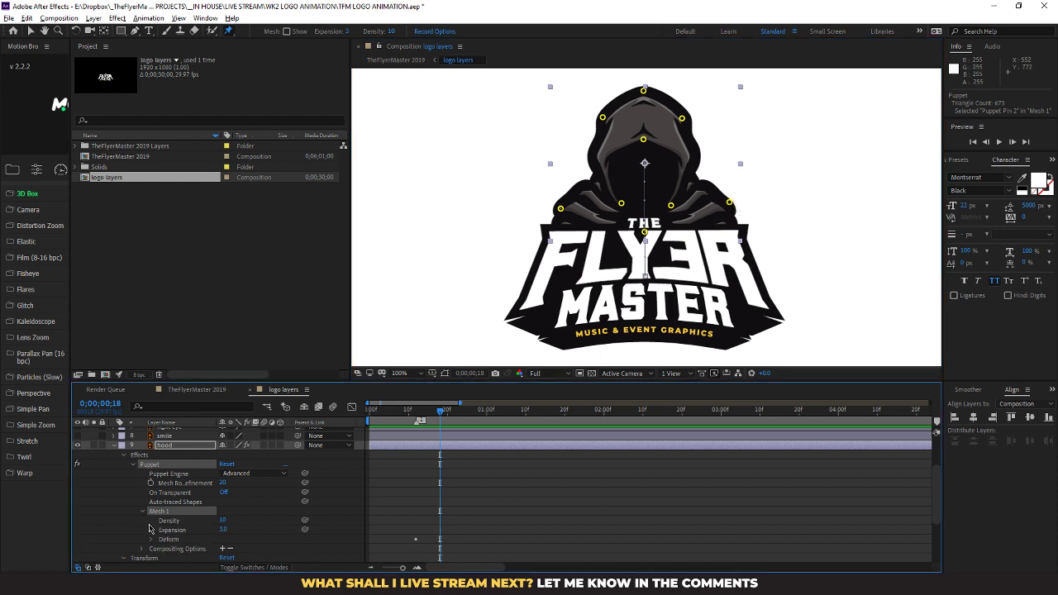
{"action": "left_click", "coordinate": [152, 540]}
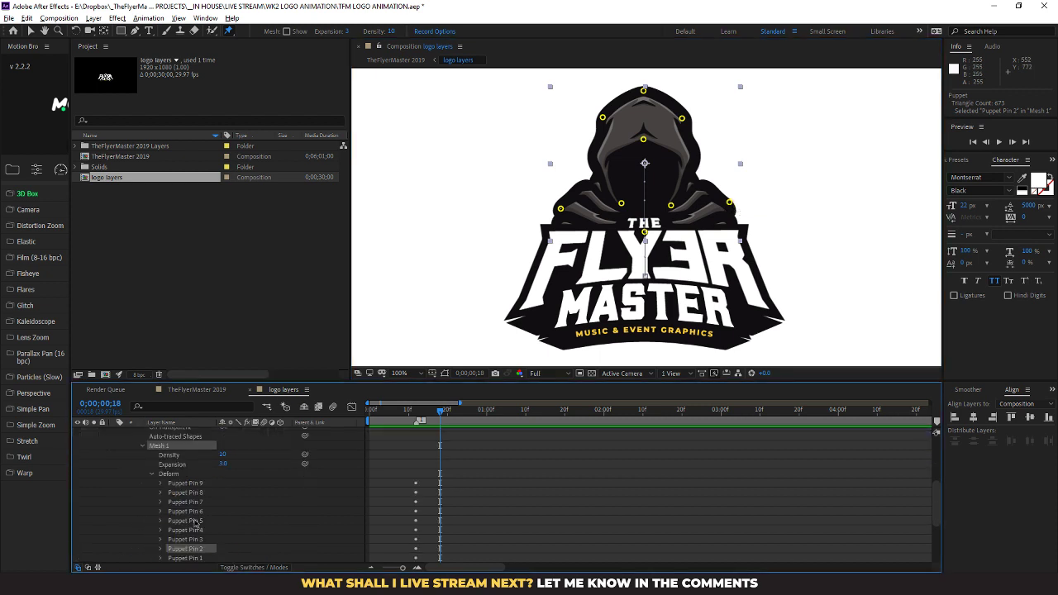
{"action": "left_click", "coordinate": [185, 485]}
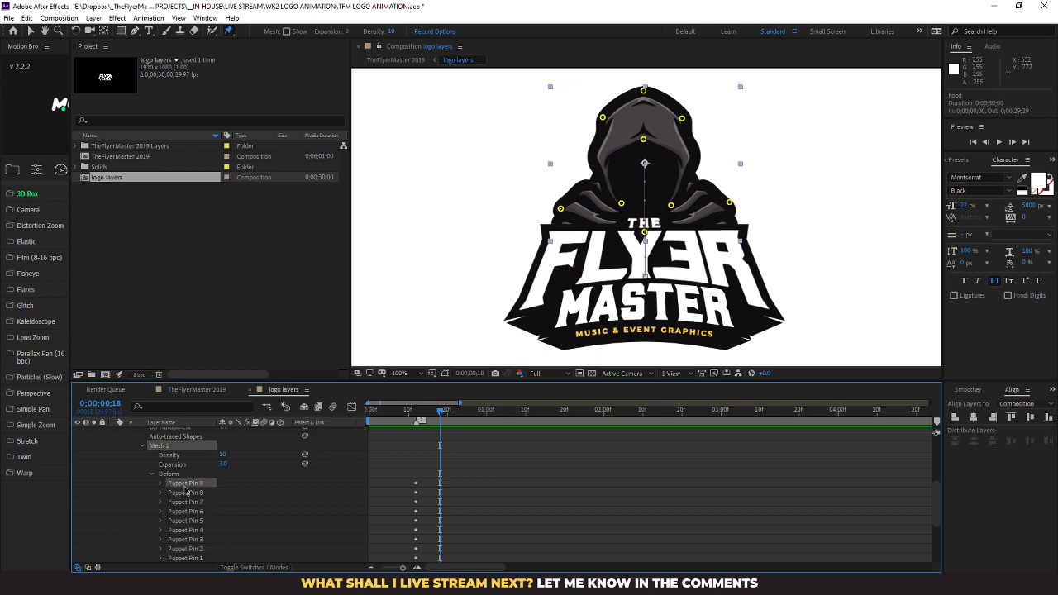
{"action": "scroll", "coordinate": [185, 490], "scroll_direction": "down", "scroll_amount": 1}
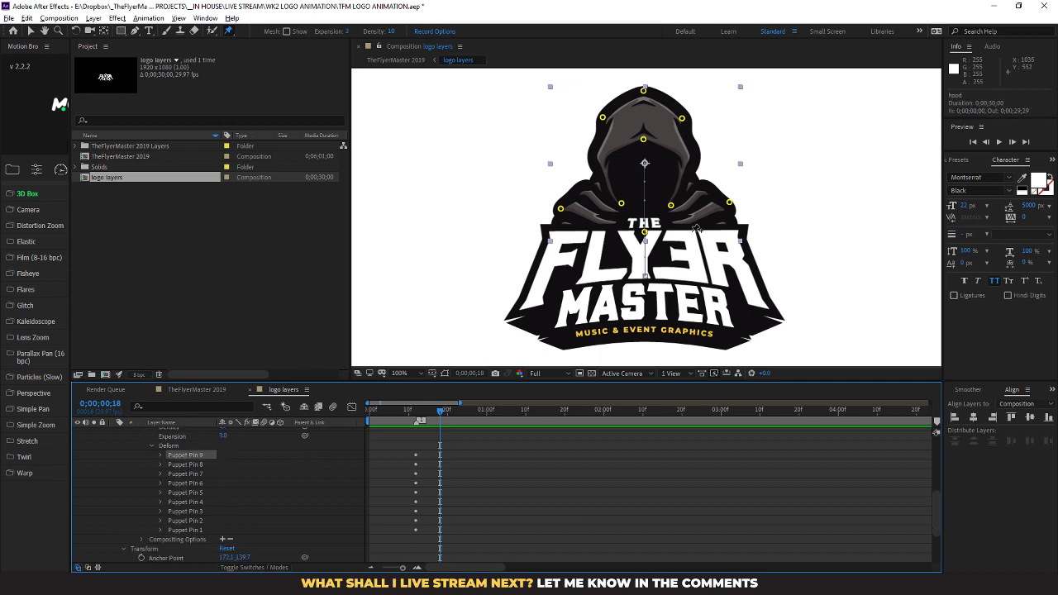
Clear the existing position keyframe of the pin at the hood's peak and set a new one at 0;00;00;18
{"action": "left_click", "coordinate": [645, 91]}
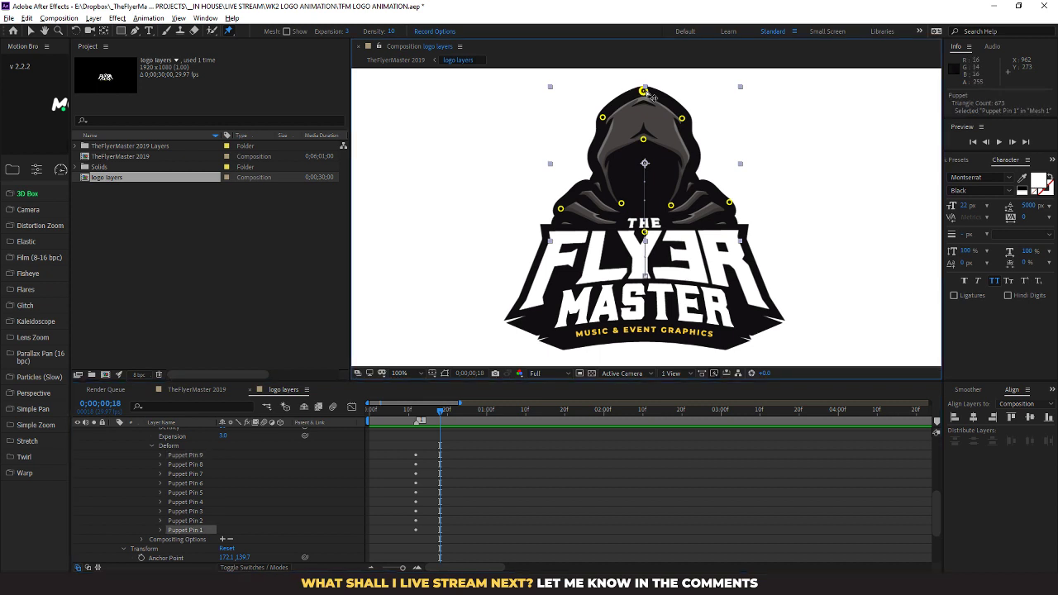
{"action": "double_click", "coordinate": [185, 531]}
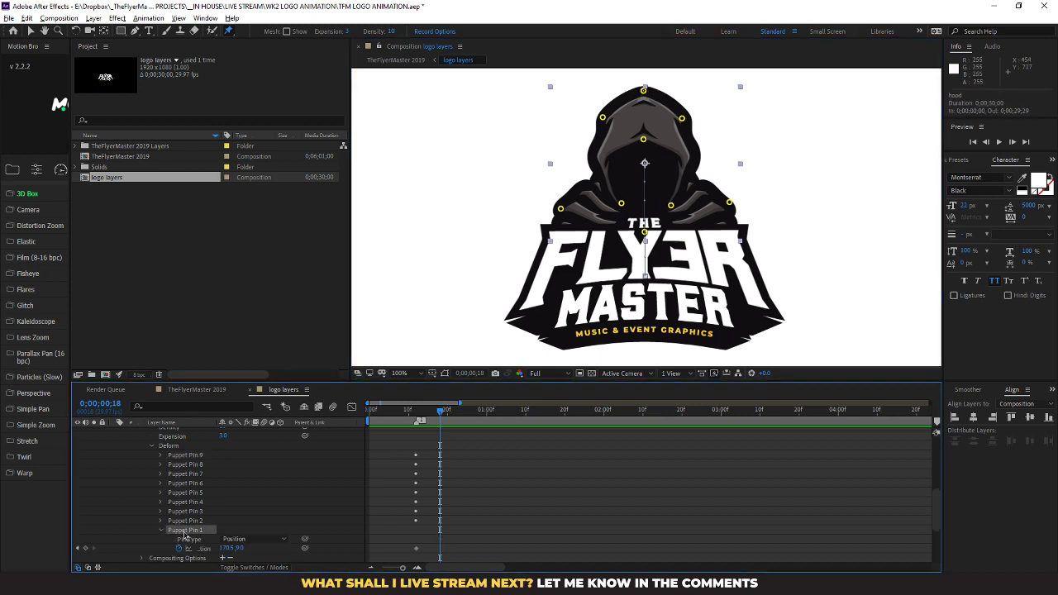
{"action": "left_click", "coordinate": [179, 549]}
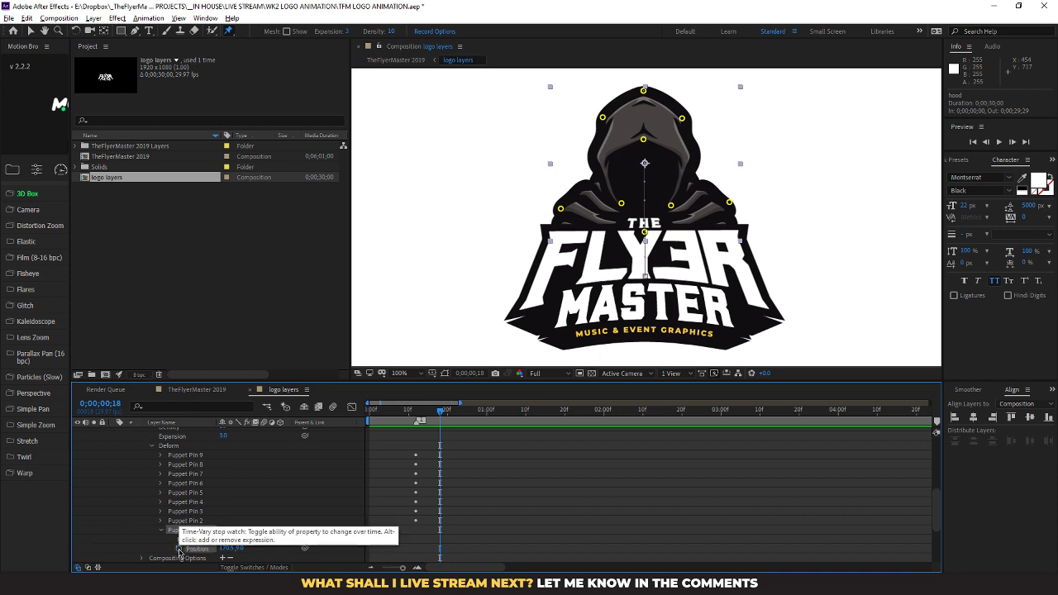
{"action": "left_click", "coordinate": [179, 548]}
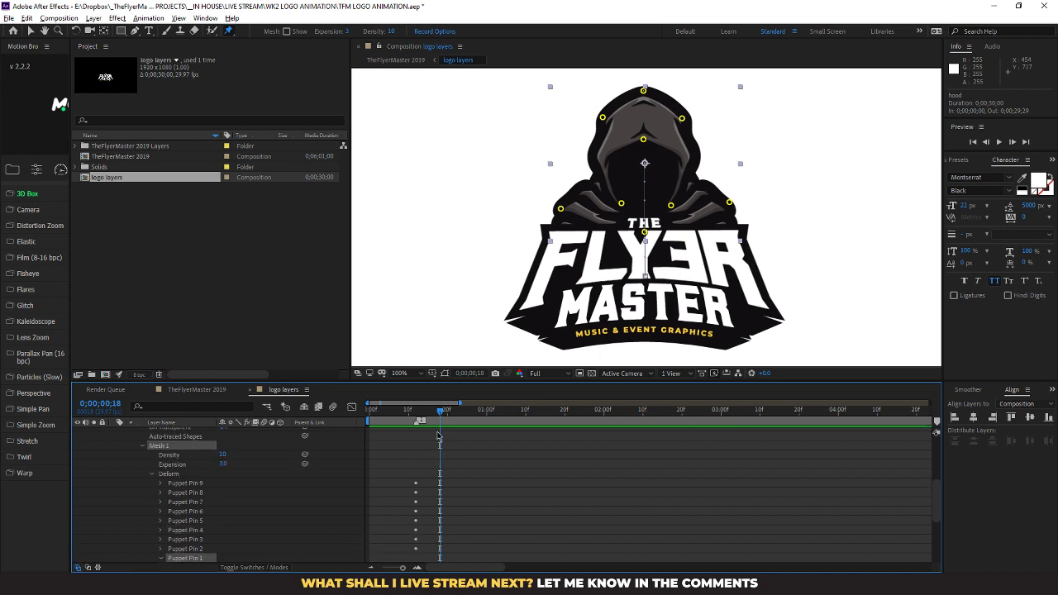
{"action": "scroll", "coordinate": [439, 435], "scroll_direction": "down", "scroll_amount": 5}
{"action": "scroll", "coordinate": [439, 436], "scroll_direction": "up", "scroll_amount": 1}
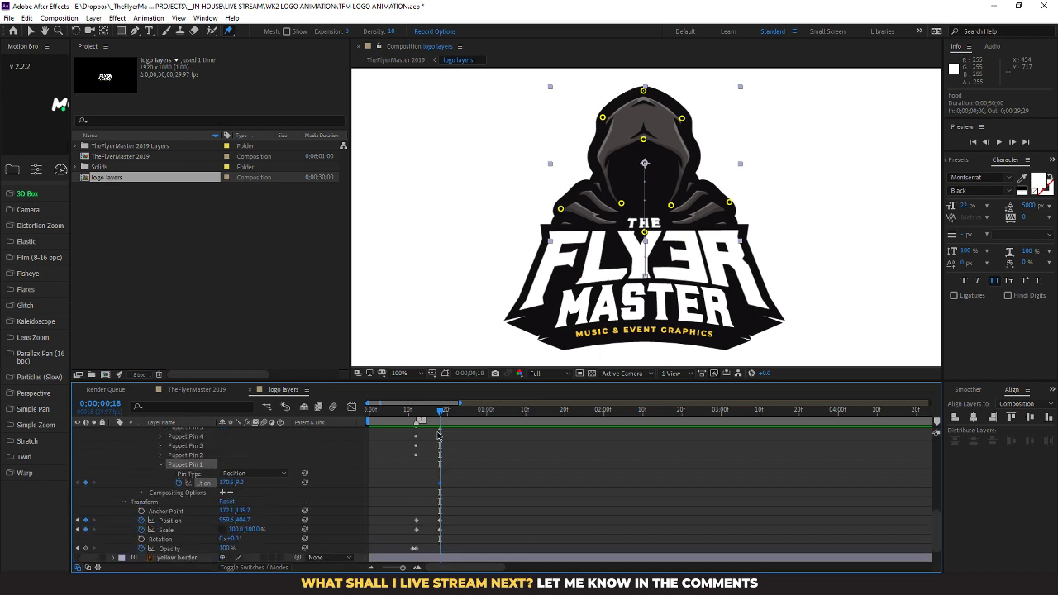
{"action": "scroll", "coordinate": [258, 546], "scroll_direction": "up", "scroll_amount": 2}
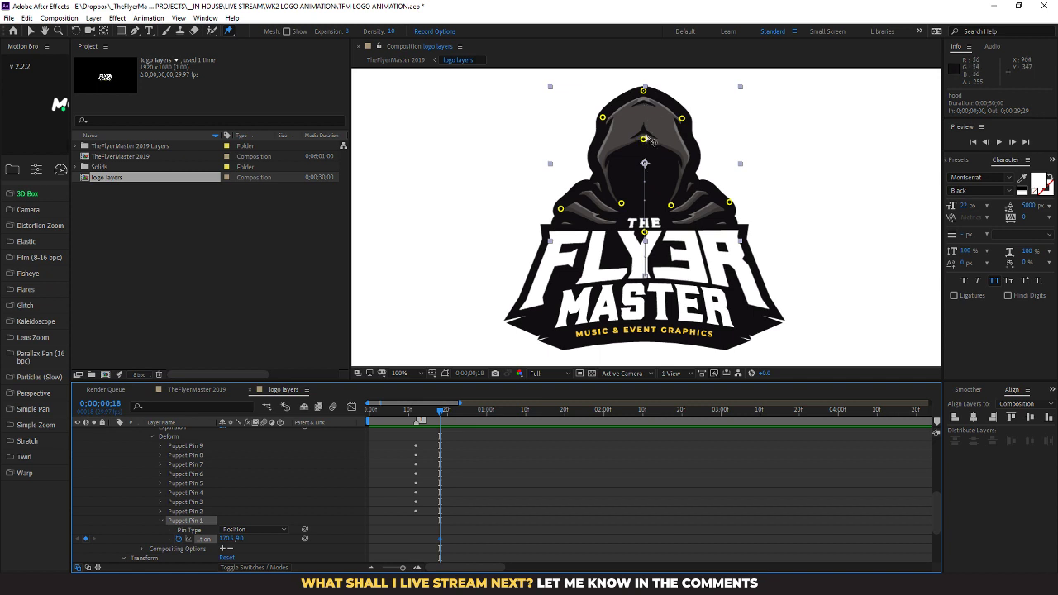
Undo a trial lowering of the hood's peak pin and move its position keyframe to 0;00;00;23
{"action": "left_click_drag", "start_coordinate": [645, 93], "coordinate": [643, 105]}
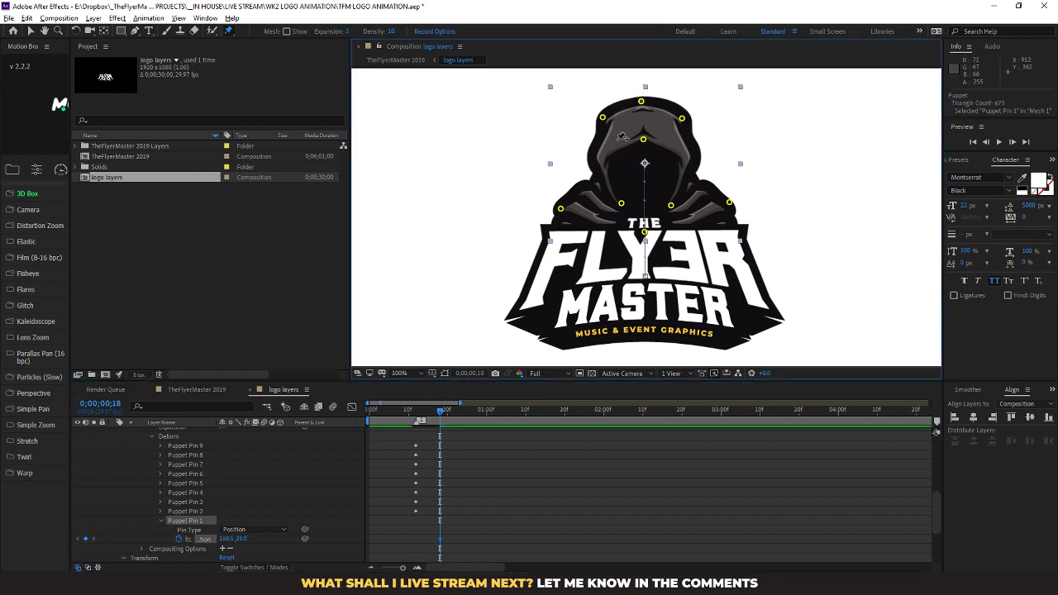
{"action": "key", "text": "ctrl+z"}
{"action": "left_click_drag", "start_coordinate": [442, 540], "coordinate": [460, 540]}
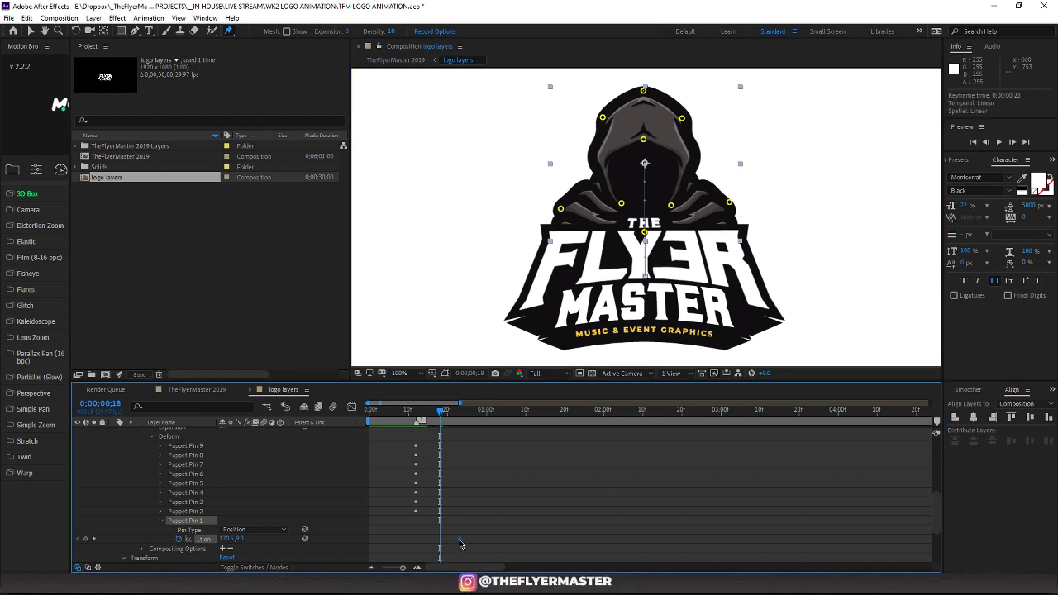
Lower Puppet Pin 1 to about 170.5, 41 at 0;00;00;18, and shift both its keyframes earlier so the second lands on 0;00;00;18
{"action": "left_click_drag", "start_coordinate": [643, 93], "coordinate": [643, 111]}
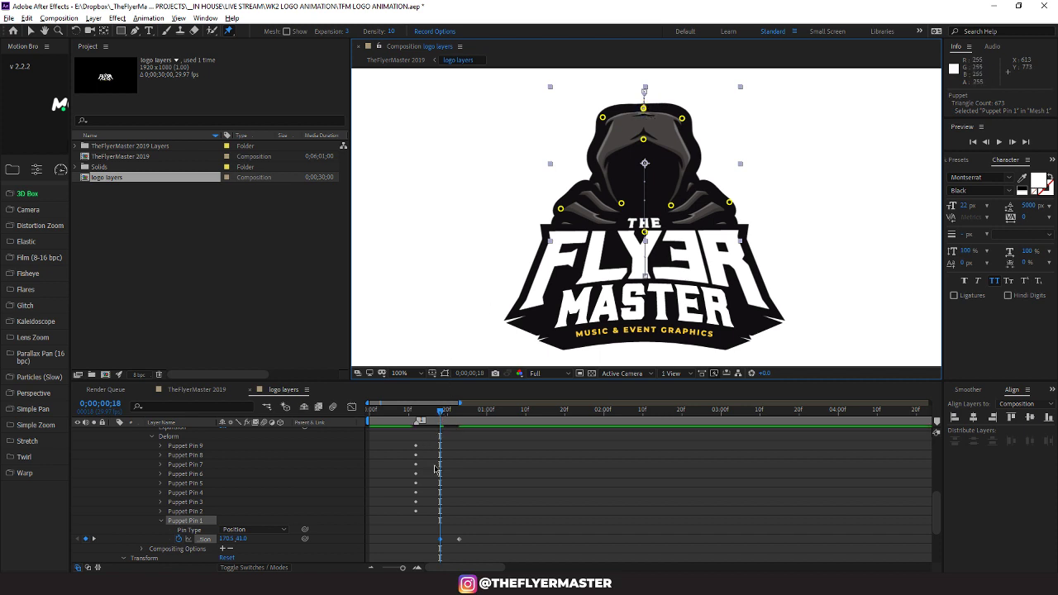
{"action": "left_click", "coordinate": [459, 541], "text": "shift"}
{"action": "mouse_move", "coordinate": [460, 541]}
{"action": "left_mouse_down"}
{"action": "mouse_move", "coordinate": [429, 540]}
{"action": "mouse_move", "coordinate": [440, 540]}
{"action": "left_mouse_up"}
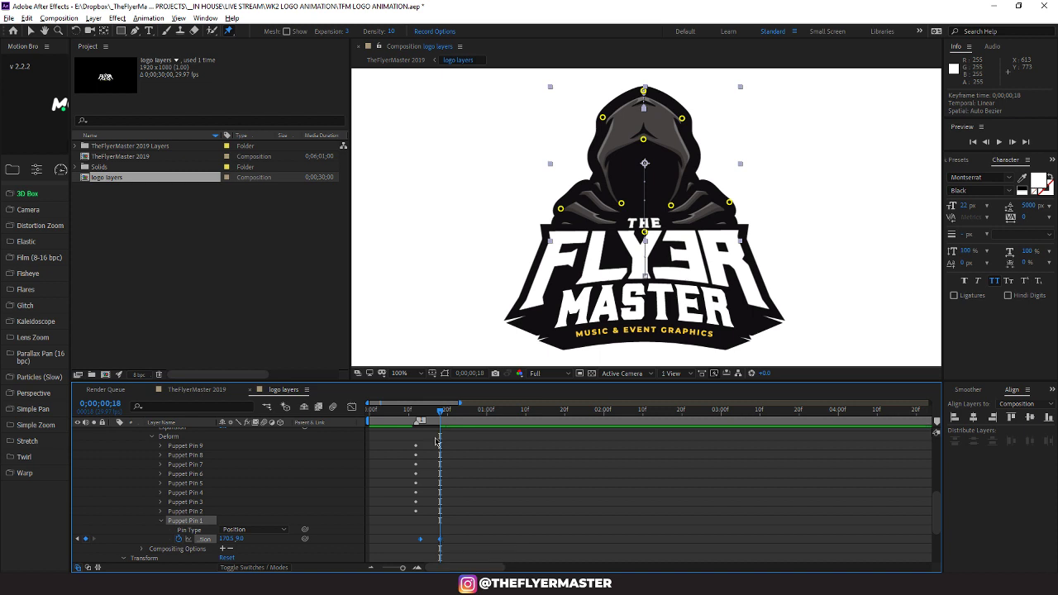
Raise Puppet Pin 2 on the hood's shoulder to about 19.5, 203 at 0;00;00;21
{"action": "mouse_move", "coordinate": [440, 412]}
{"action": "left_mouse_down"}
{"action": "mouse_move", "coordinate": [420, 413]}
{"action": "mouse_move", "coordinate": [447, 414]}
{"action": "left_mouse_up"}
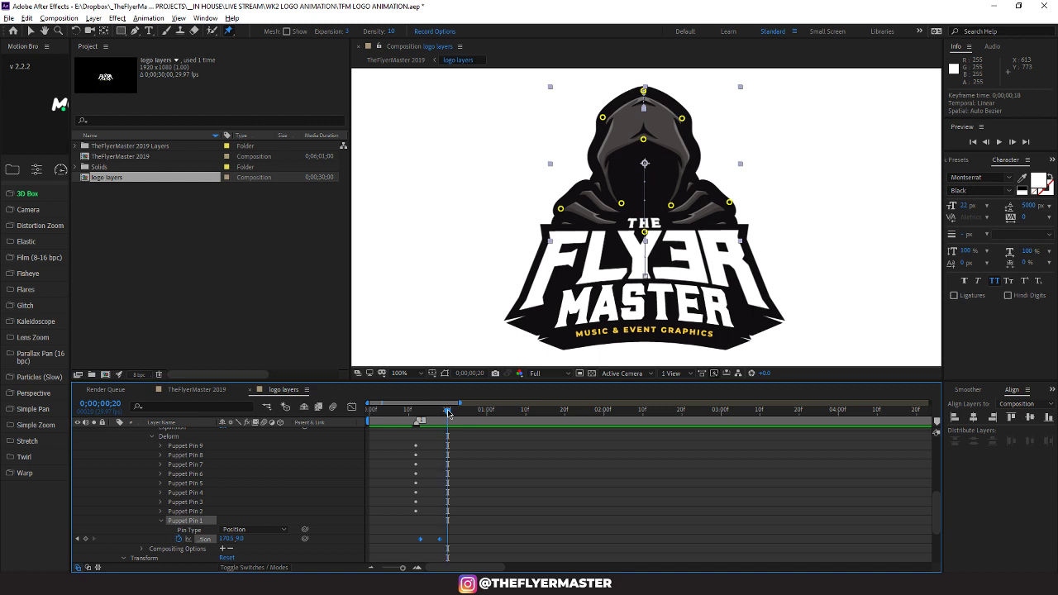
{"action": "left_click_drag", "start_coordinate": [448, 414], "coordinate": [442, 413]}
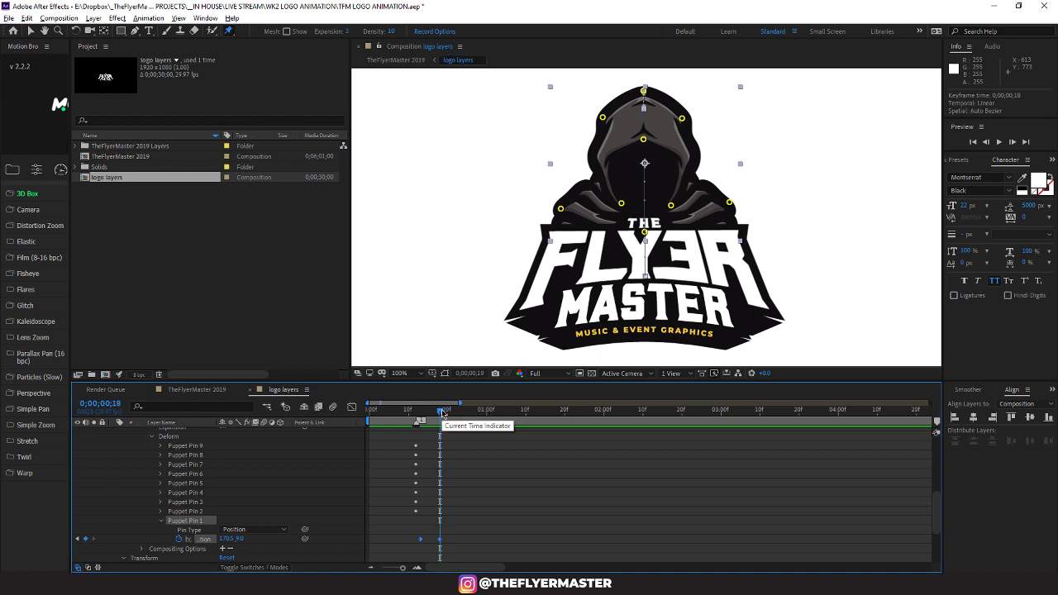
{"action": "left_click_drag", "start_coordinate": [443, 414], "coordinate": [453, 415]}
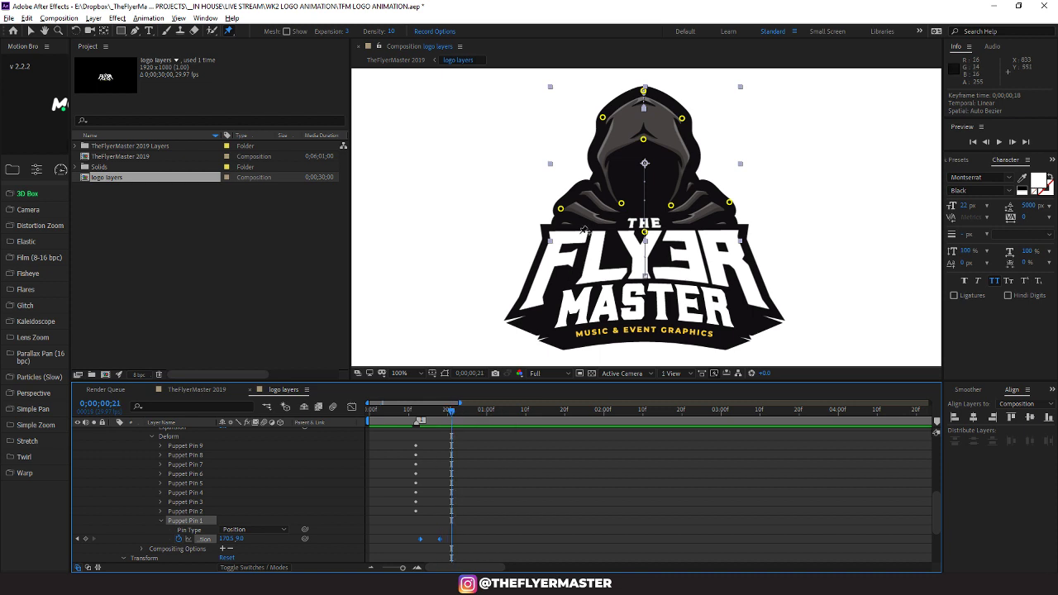
{"action": "left_click", "coordinate": [562, 210]}
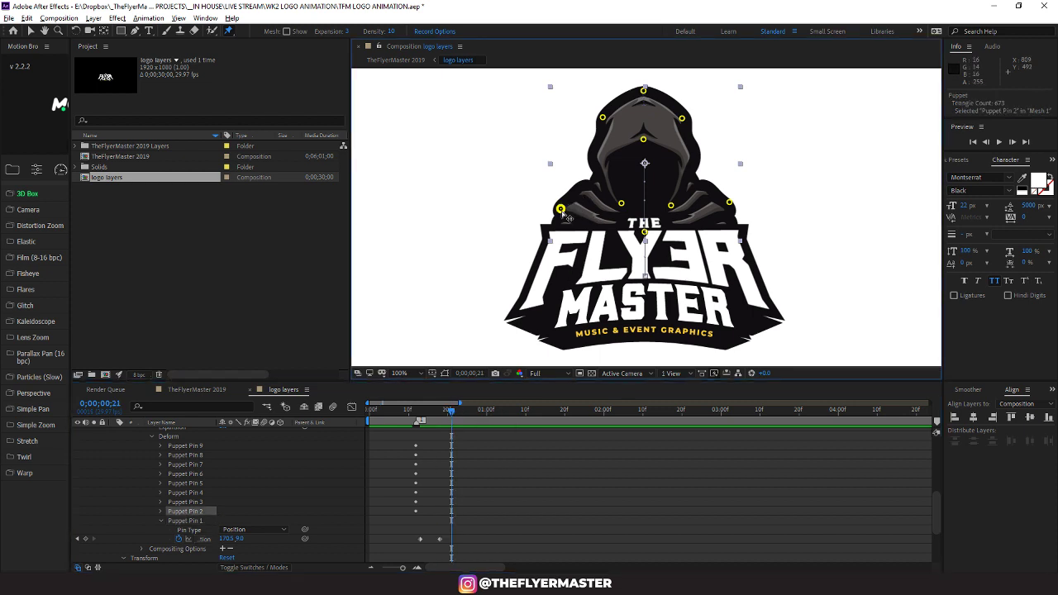
{"action": "left_click", "coordinate": [162, 512]}
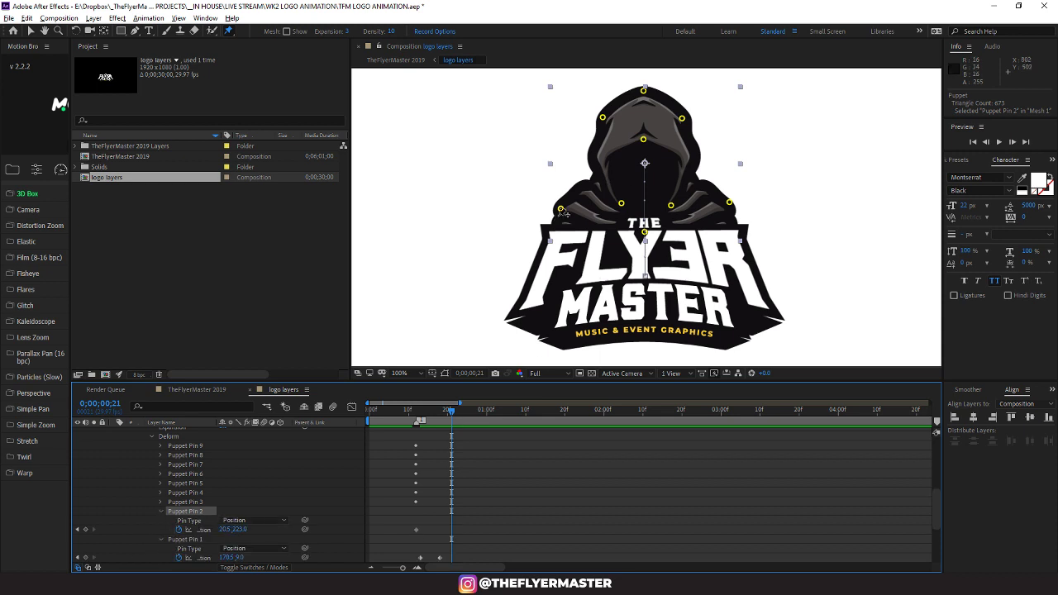
{"action": "left_click_drag", "start_coordinate": [559, 210], "coordinate": [559, 201]}
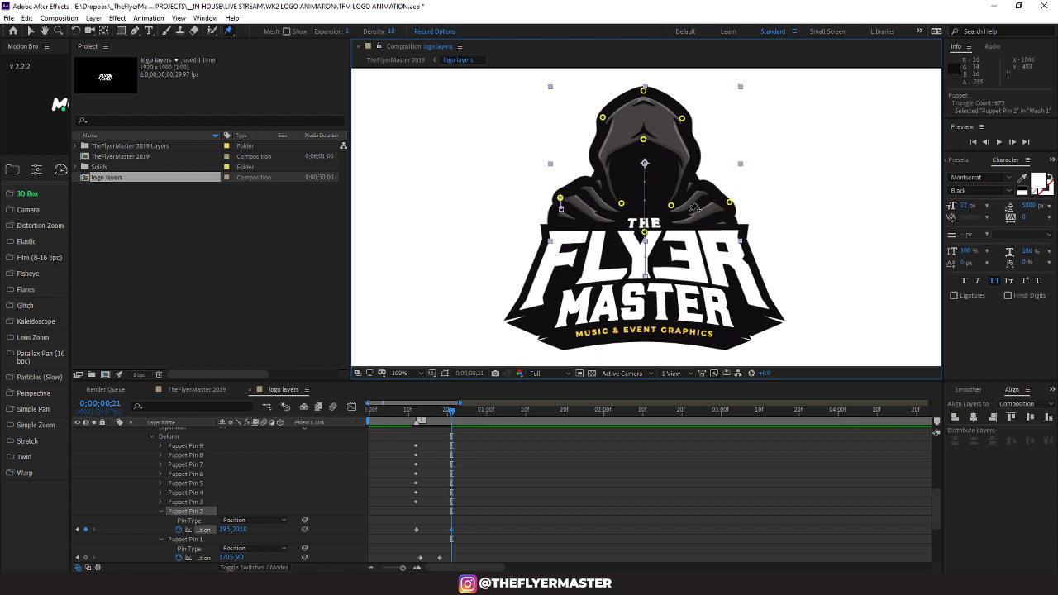
Reposition Puppet Pins 6 to 9 around the hood's opening at 0;00;00;21, and preview the deformation back to 0;00;00;12
{"action": "left_click_drag", "start_coordinate": [671, 205], "coordinate": [625, 212]}
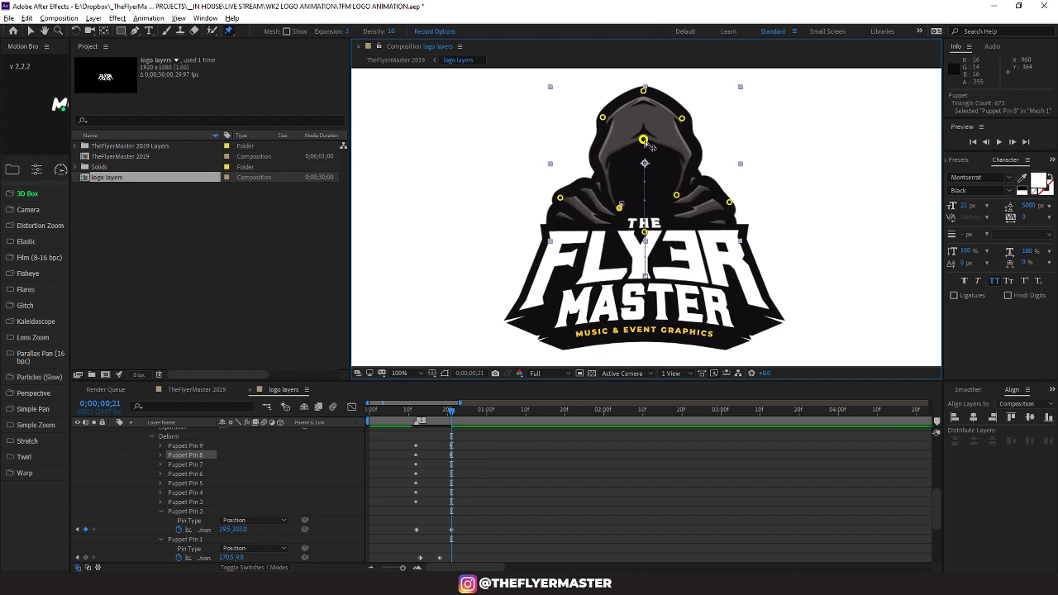
{"action": "left_click_drag", "start_coordinate": [645, 142], "coordinate": [690, 127]}
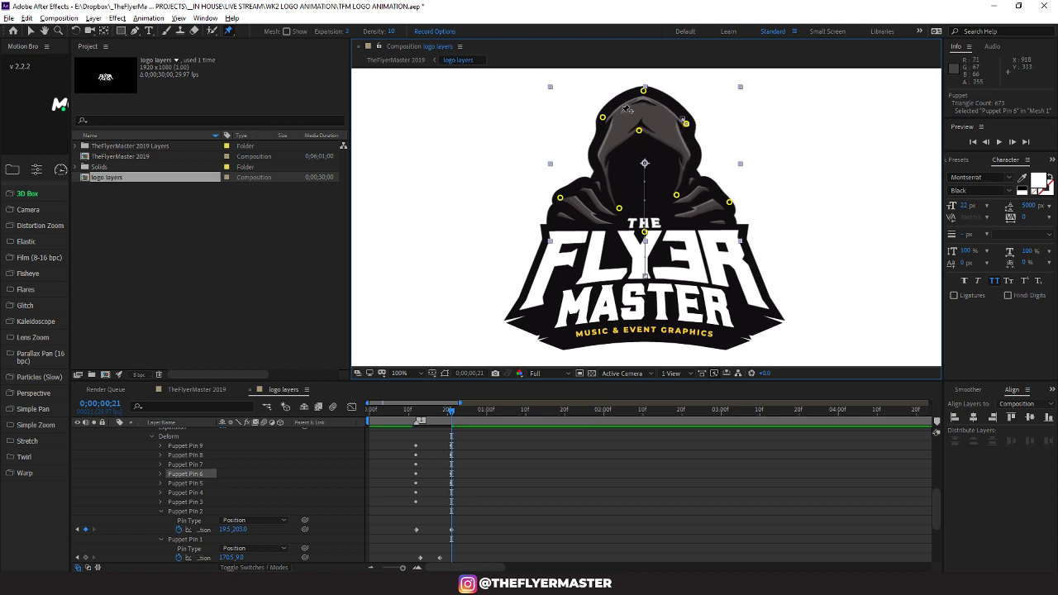
{"action": "left_click_drag", "start_coordinate": [603, 119], "coordinate": [600, 124]}
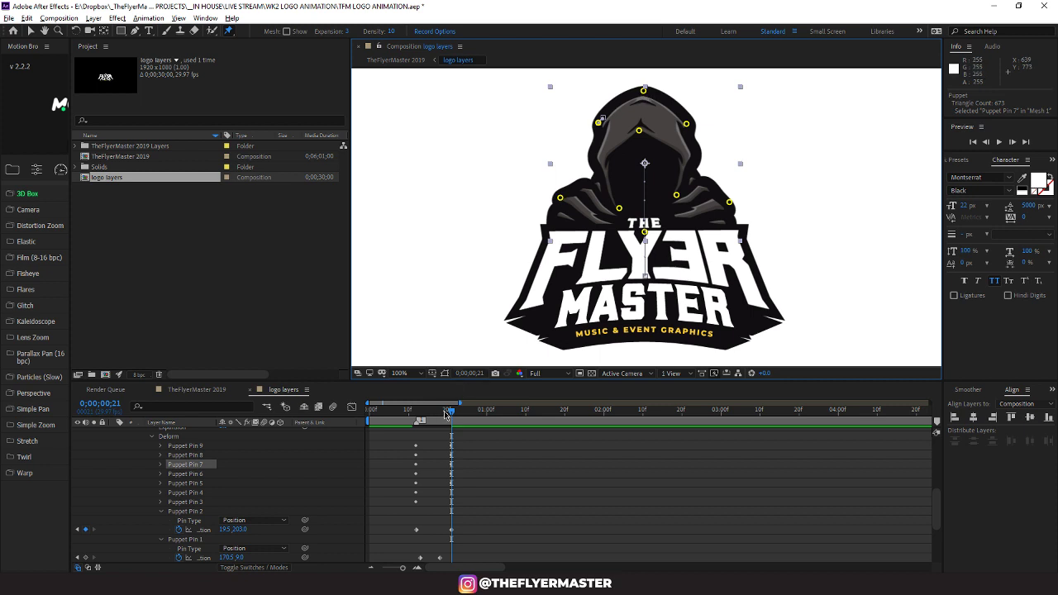
{"action": "left_click_drag", "start_coordinate": [452, 412], "coordinate": [415, 409]}
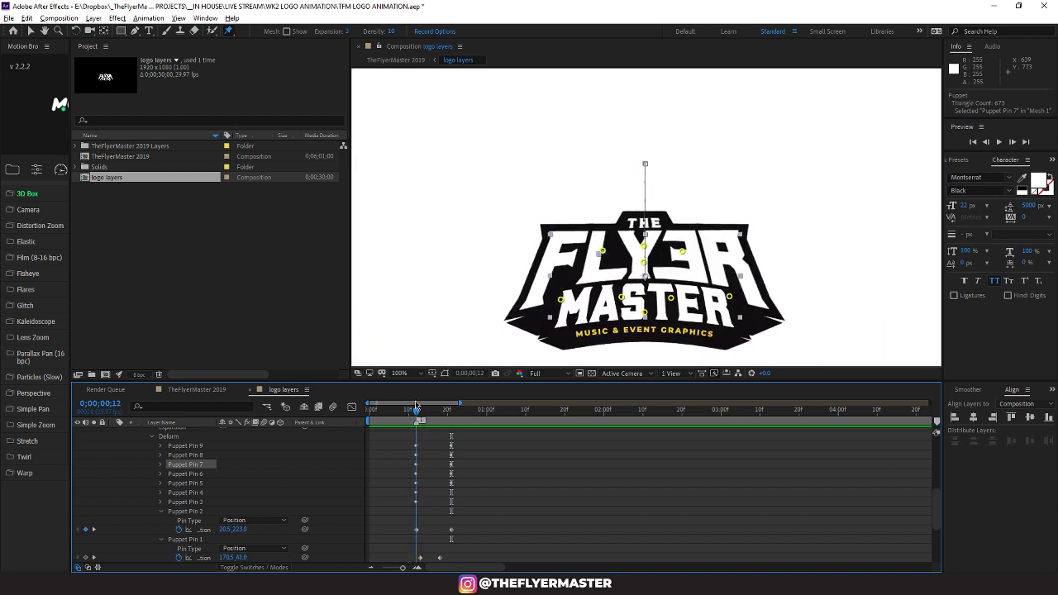
{"action": "left_click_drag", "start_coordinate": [416, 407], "coordinate": [451, 407]}
{"action": "left_click_drag", "start_coordinate": [421, 440], "coordinate": [410, 501]}
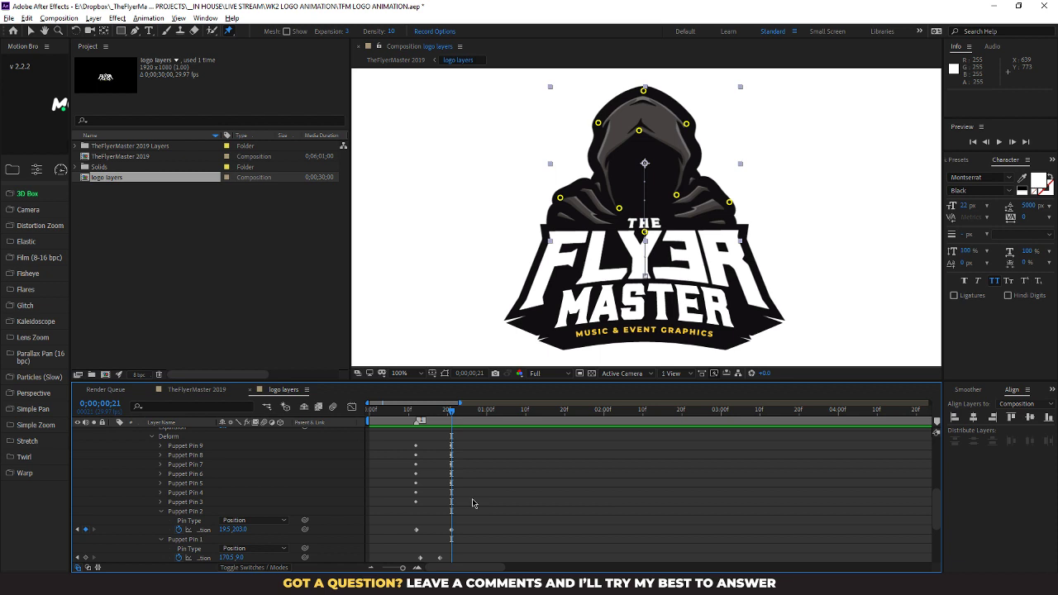
Undo the puppet pin moves and the keyframe shift, back to Puppet Pin 1's single keyframe at 0;00;00;23
{"action": "key", "text": "ctrl+z"}
{"action": "key", "text": "ctrl+z"}
{"action": "key", "text": "ctrl+z"}
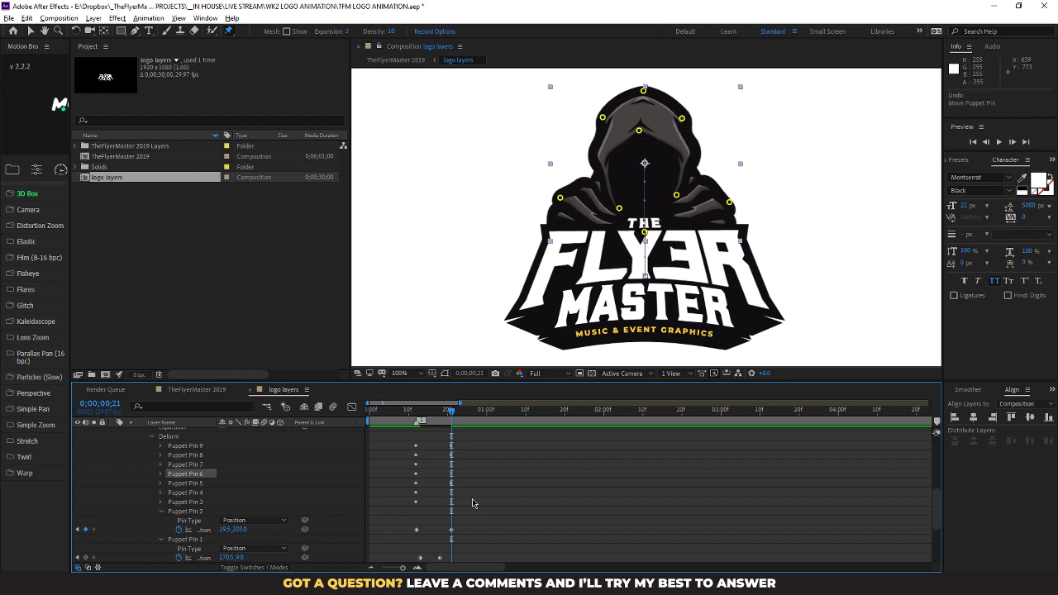
{"action": "key", "text": "ctrl+z"}
{"action": "key", "text": "ctrl+z"}
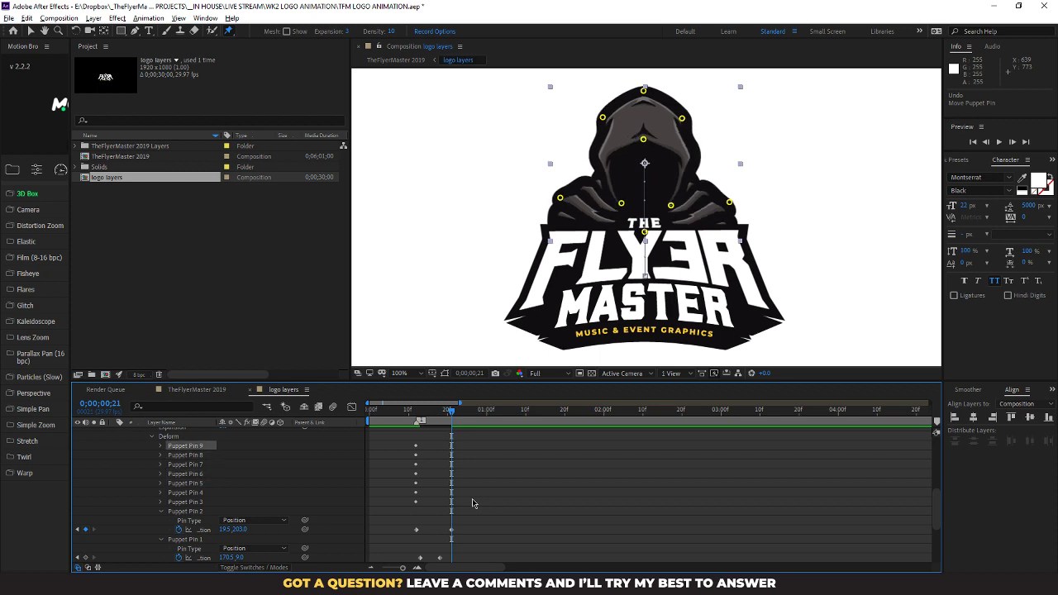
{"action": "key", "text": "ctrl+z"}
{"action": "key", "text": "ctrl+z"}
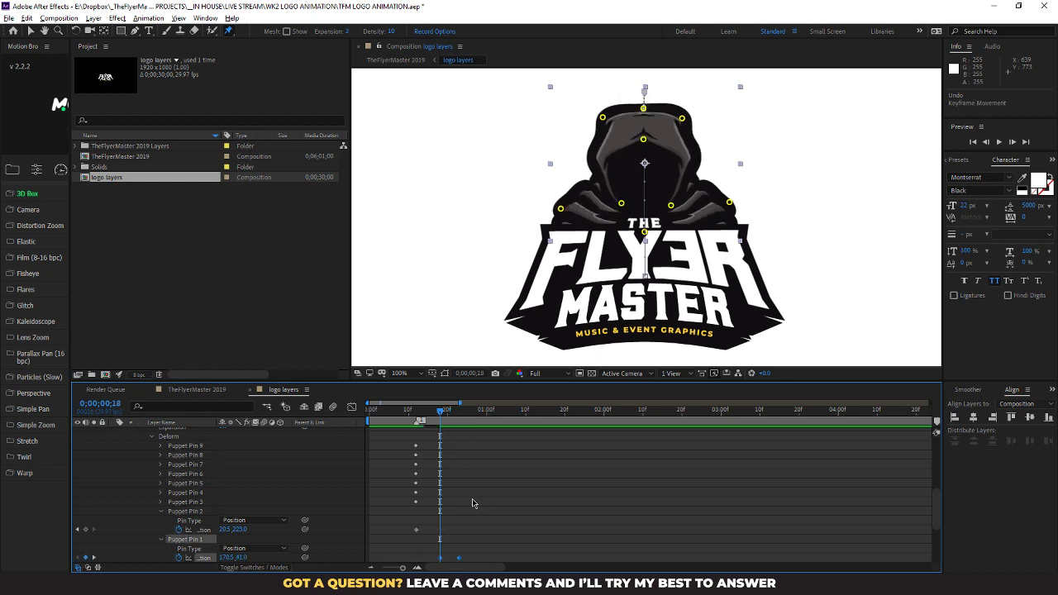
{"action": "key", "text": "ctrl+z"}
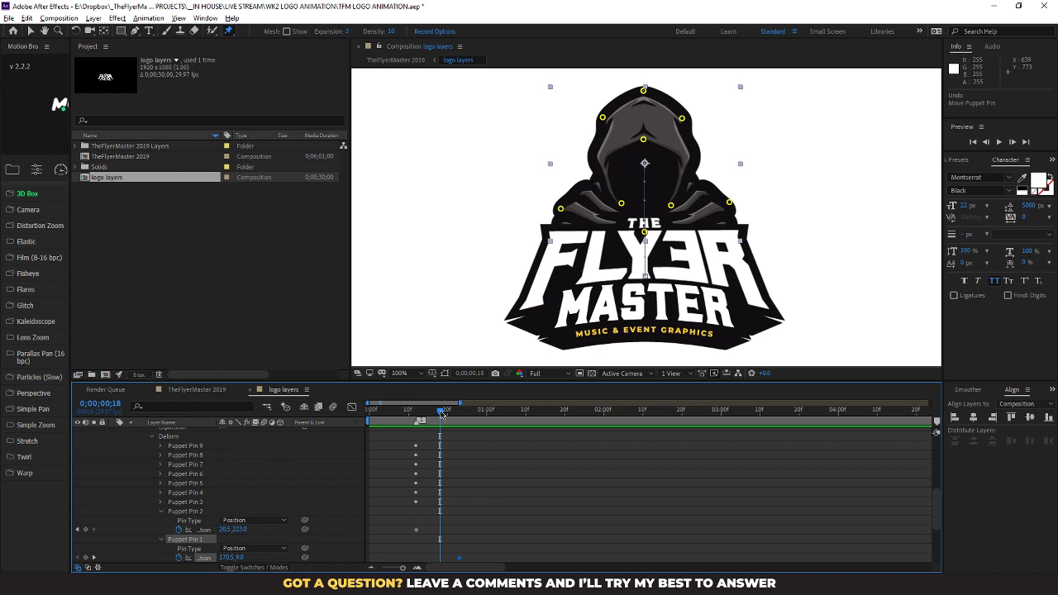
Move the Position keyframes of Puppet Pins 9, 8, 7 and 6 on the hood layer to 0;00;00;20
{"action": "mouse_move", "coordinate": [442, 413]}
{"action": "left_mouse_down"}
{"action": "mouse_move", "coordinate": [396, 413]}
{"action": "mouse_move", "coordinate": [442, 413]}
{"action": "left_mouse_up"}
{"action": "left_click_drag", "start_coordinate": [385, 379], "coordinate": [394, 349]}
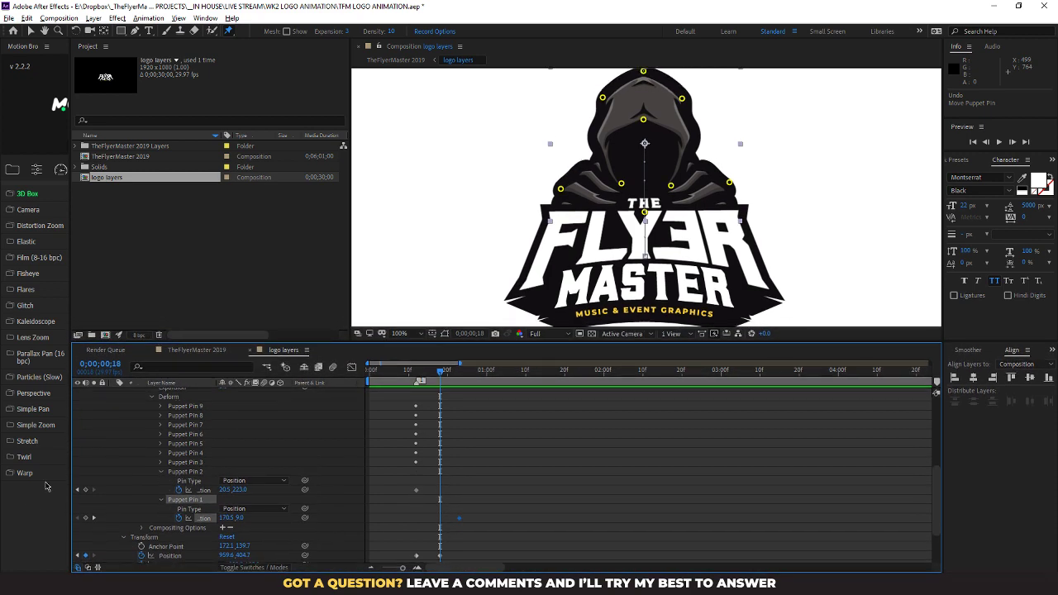
{"action": "left_click", "coordinate": [161, 407]}
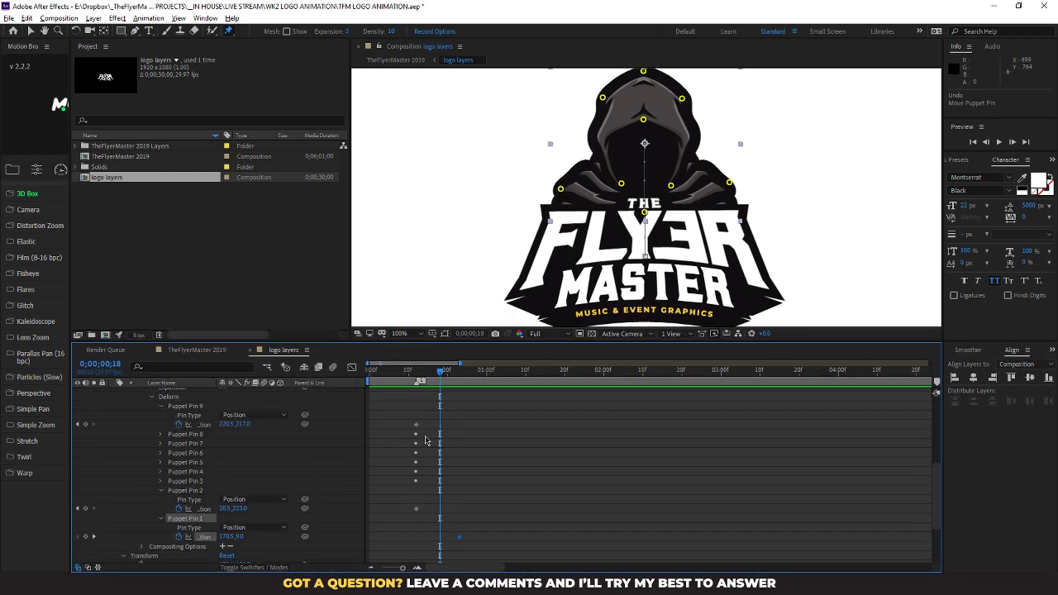
{"action": "left_click_drag", "start_coordinate": [417, 428], "coordinate": [448, 430]}
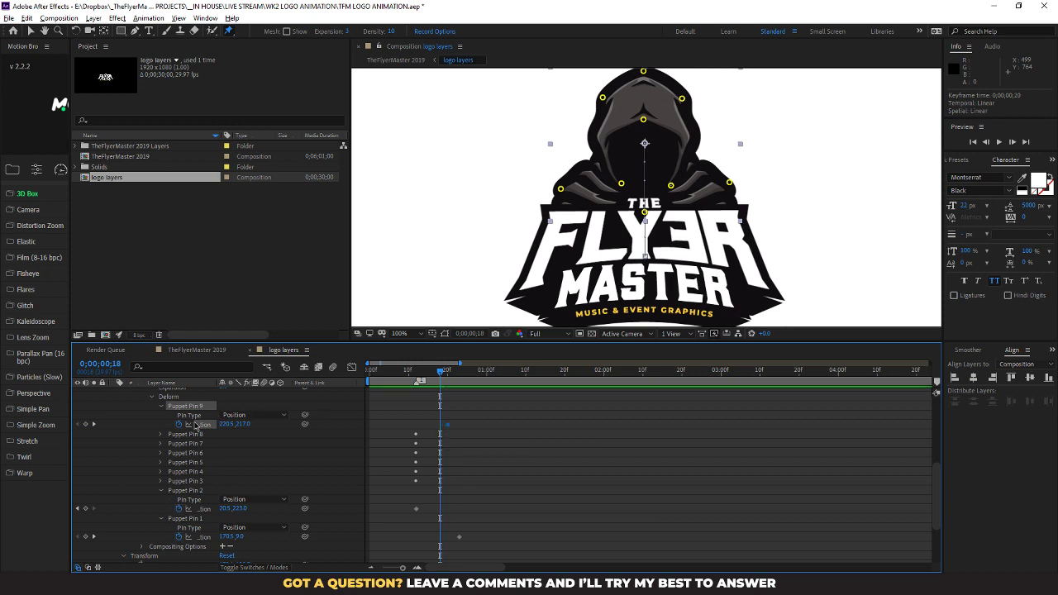
{"action": "left_click", "coordinate": [161, 435]}
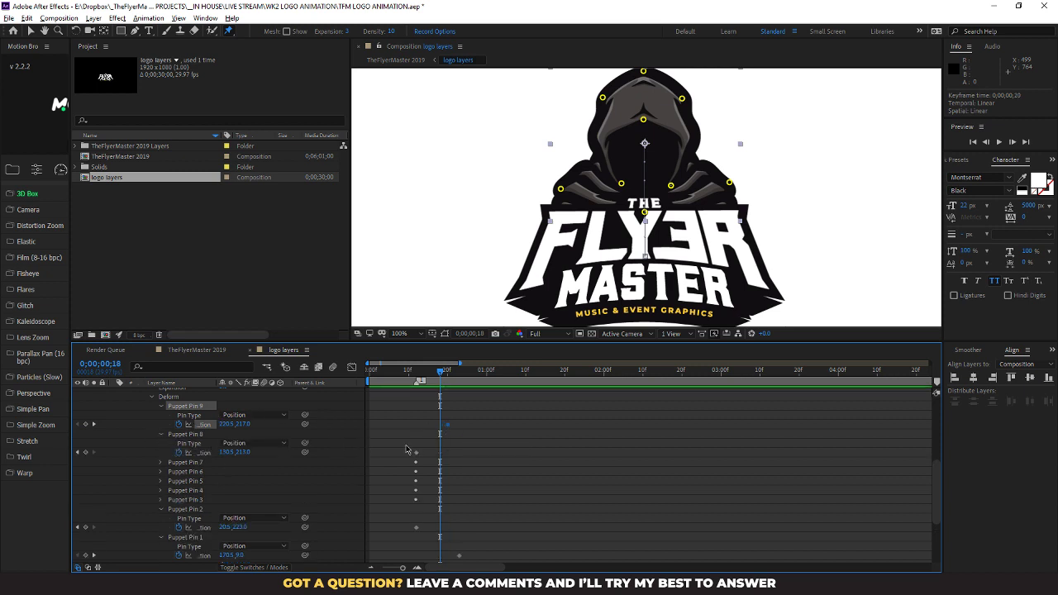
{"action": "left_click_drag", "start_coordinate": [417, 455], "coordinate": [447, 455]}
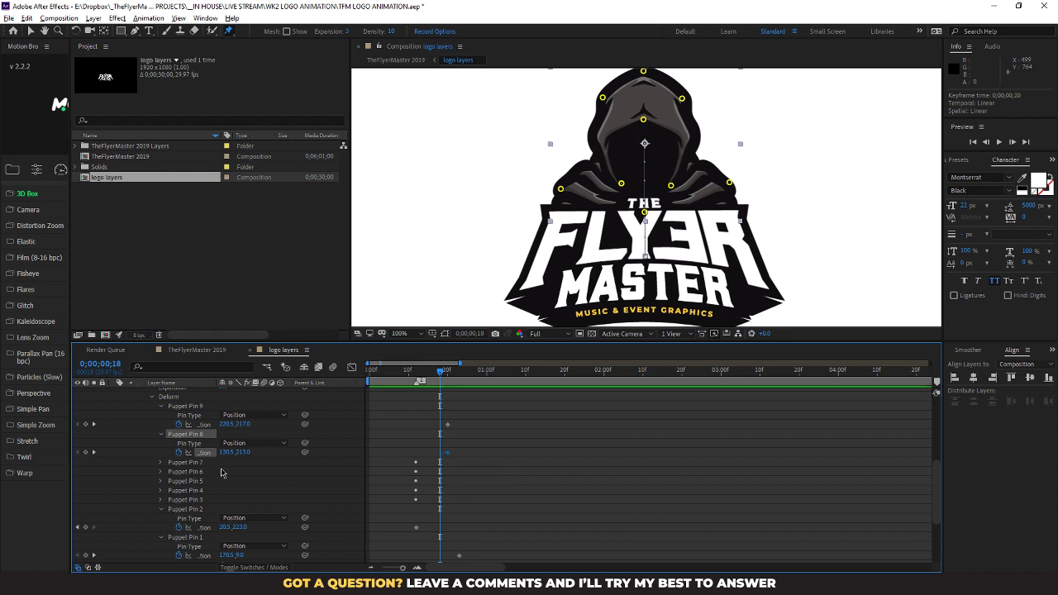
{"action": "left_click", "coordinate": [162, 463]}
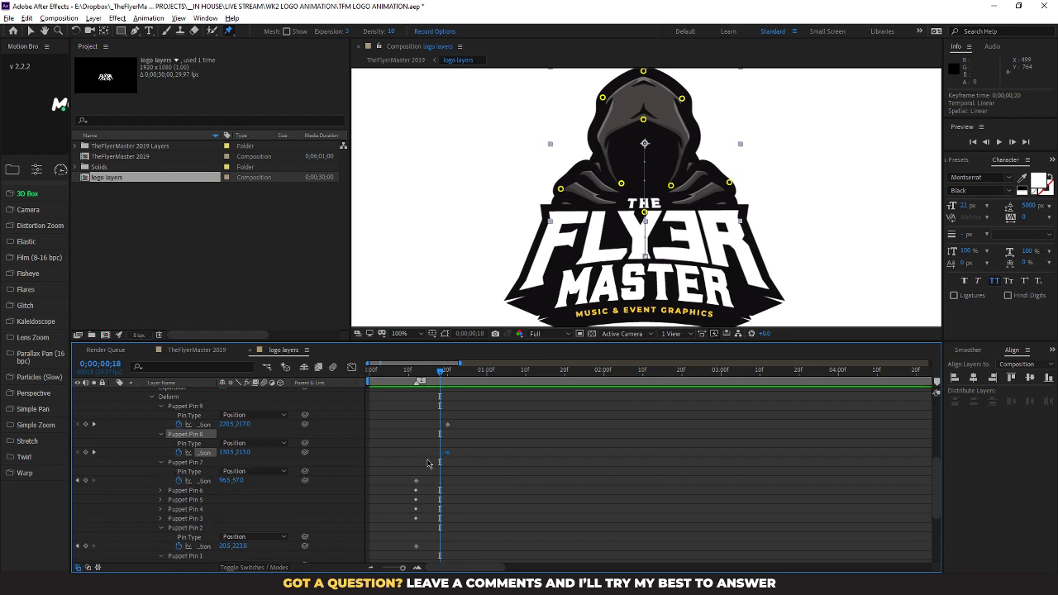
{"action": "left_click_drag", "start_coordinate": [418, 483], "coordinate": [449, 512]}
{"action": "left_click", "coordinate": [161, 492]}
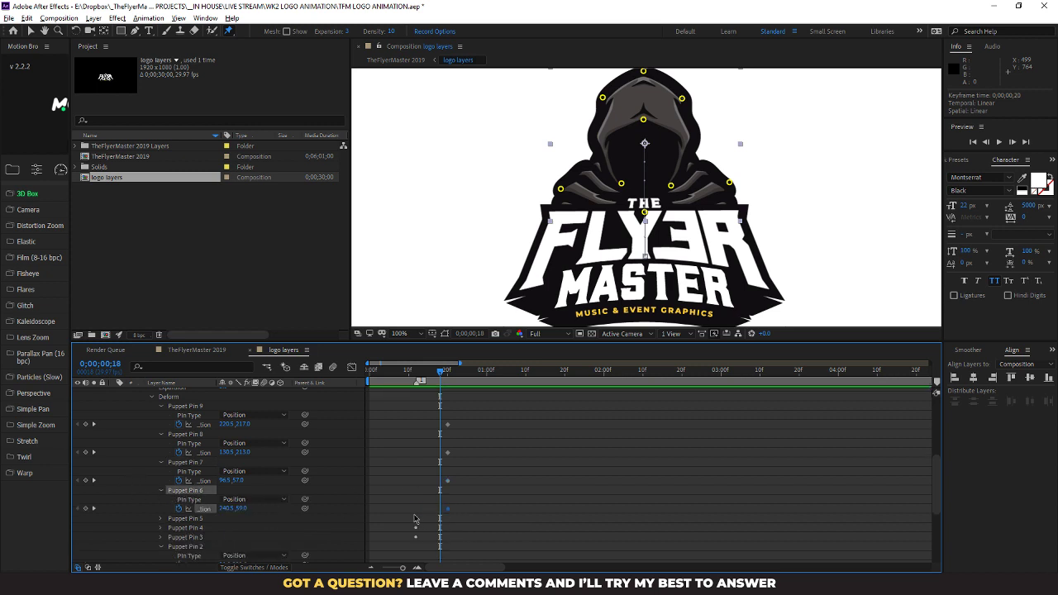
Move the Position keyframes of Puppet Pins 5, 4, 3, 2 and 1 to 0;00;00;20
{"action": "left_click", "coordinate": [161, 520]}
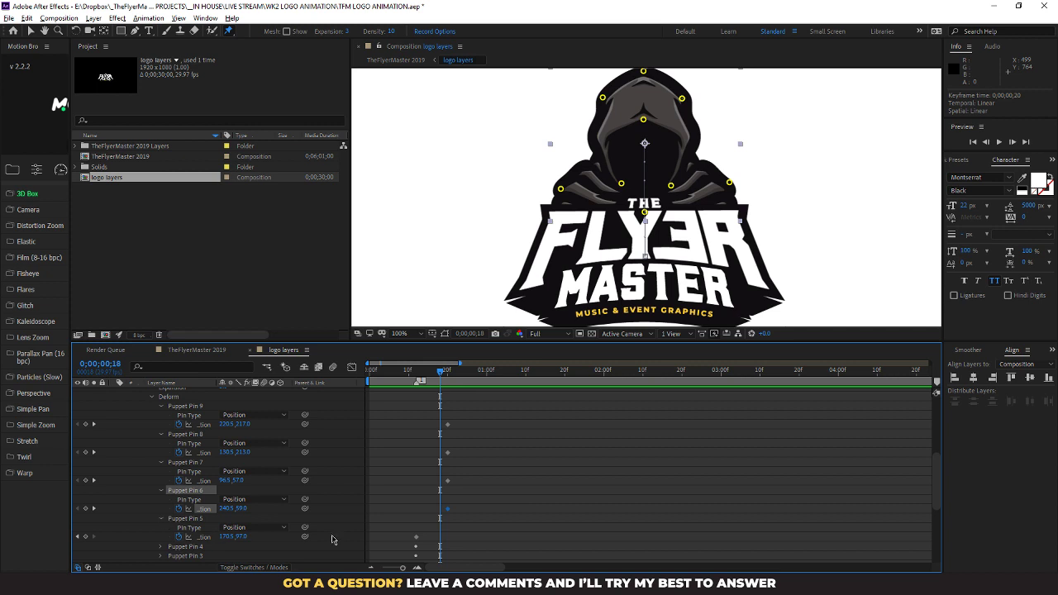
{"action": "left_click_drag", "start_coordinate": [418, 541], "coordinate": [444, 549]}
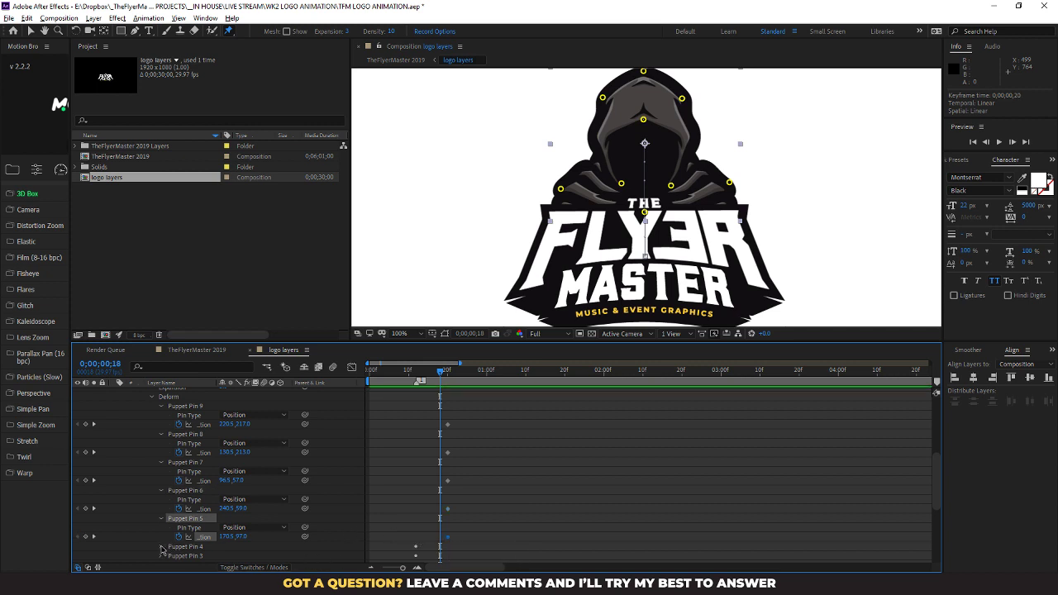
{"action": "left_click", "coordinate": [161, 547]}
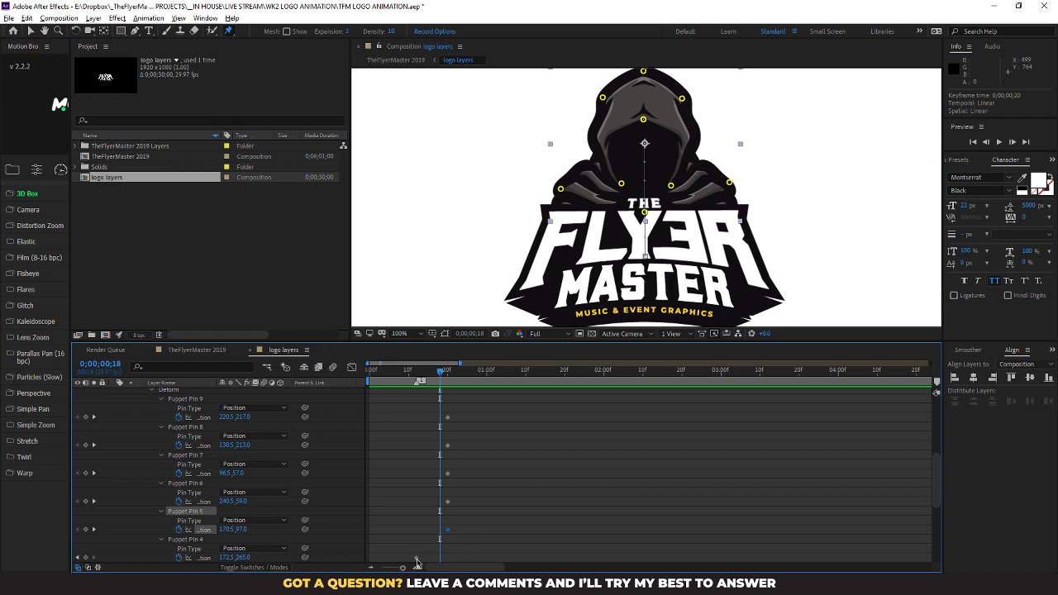
{"action": "left_click_drag", "start_coordinate": [418, 560], "coordinate": [447, 560]}
{"action": "scroll", "coordinate": [398, 535], "scroll_direction": "down", "scroll_amount": 2}
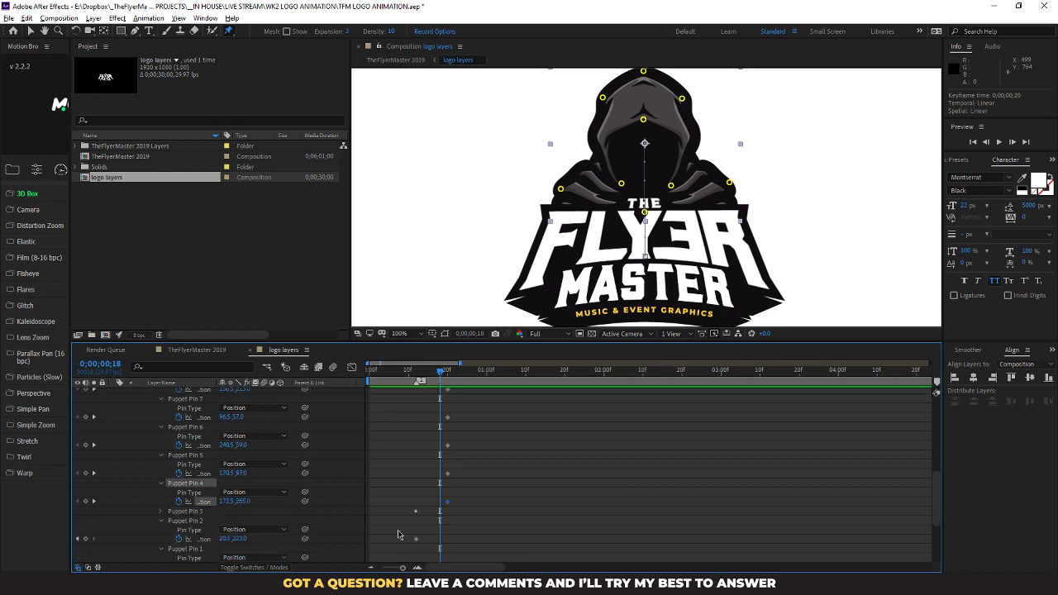
{"action": "left_click", "coordinate": [162, 512]}
{"action": "left_click_drag", "start_coordinate": [417, 531], "coordinate": [448, 531]}
{"action": "scroll", "coordinate": [253, 533], "scroll_direction": "down", "scroll_amount": 1}
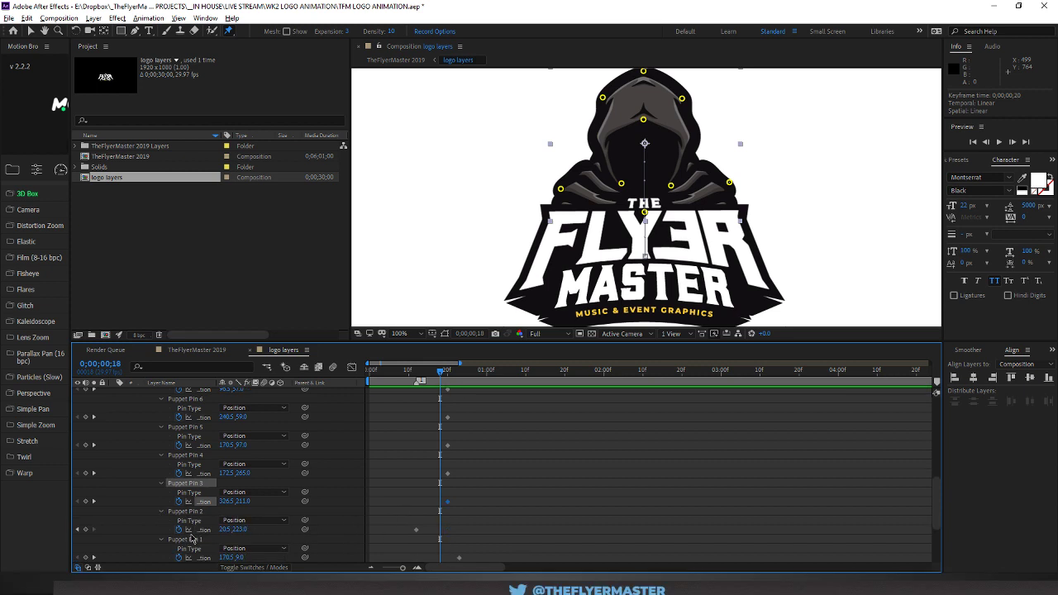
{"action": "left_click_drag", "start_coordinate": [416, 531], "coordinate": [452, 530]}
{"action": "scroll", "coordinate": [468, 560], "scroll_direction": "down", "scroll_amount": 1}
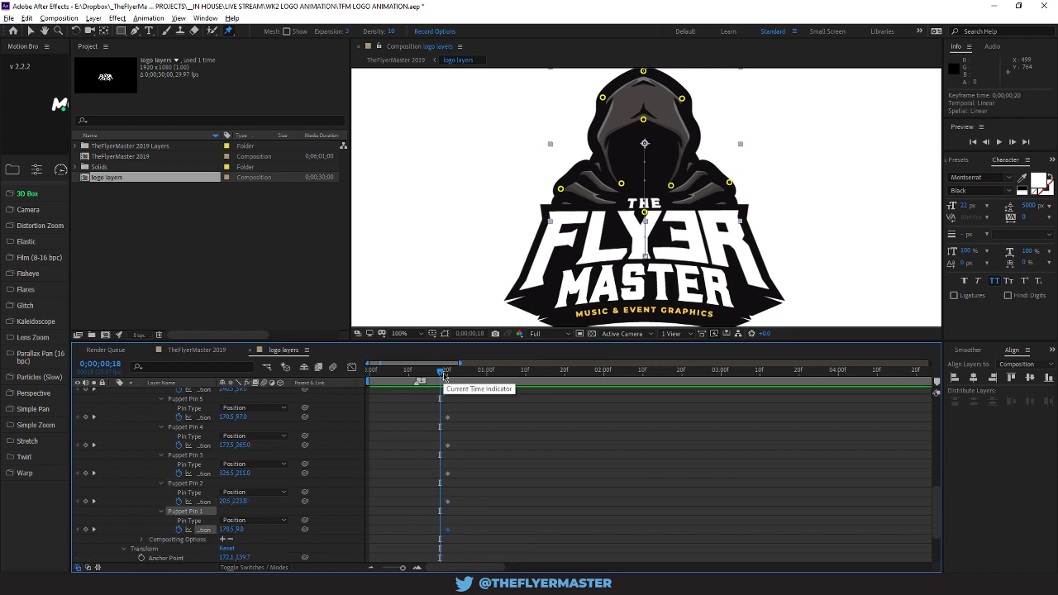
At 0;00;00;18, raise shoulder Puppet Pins 2 and 3, Pin 8 to about 132.5, 187 and Pin 9 to about 213.5, 193
{"action": "mouse_move", "coordinate": [444, 370]}
{"action": "left_mouse_down"}
{"action": "mouse_move", "coordinate": [420, 370]}
{"action": "mouse_move", "coordinate": [433, 371]}
{"action": "left_mouse_up"}
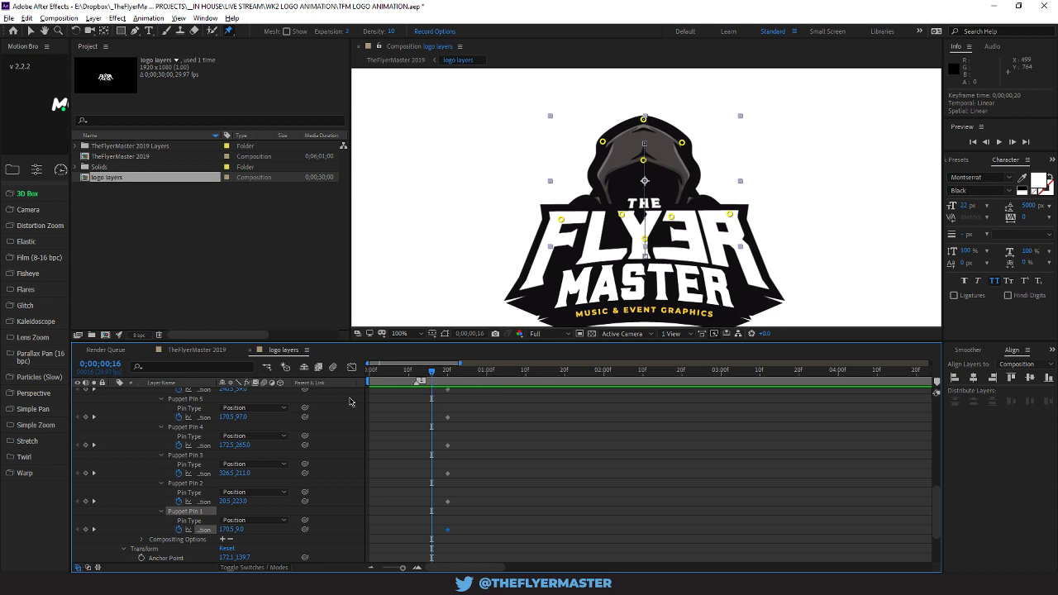
{"action": "scroll", "coordinate": [137, 451], "scroll_direction": "up", "scroll_amount": 4}
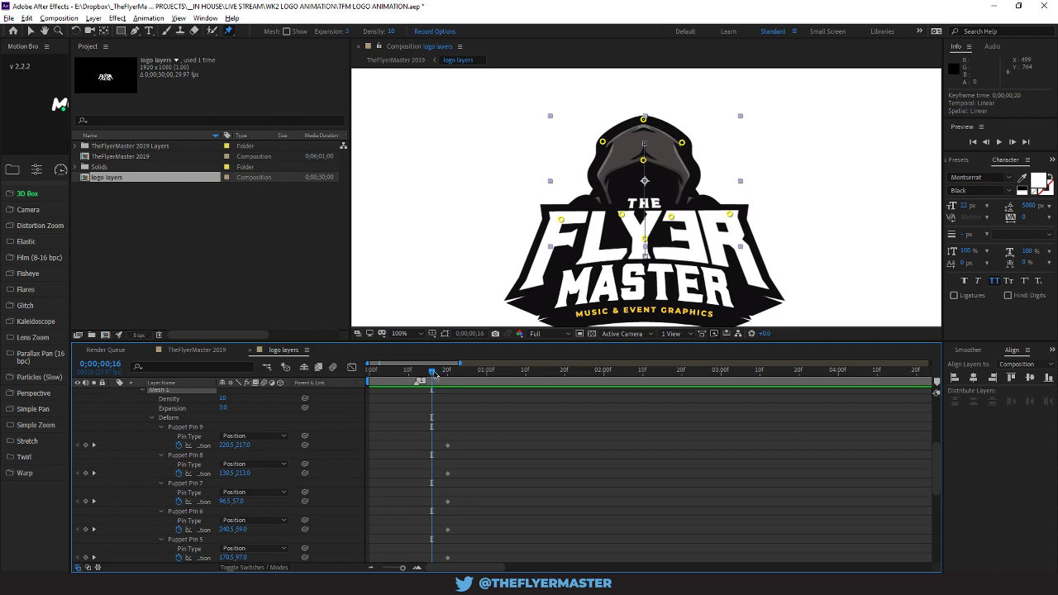
{"action": "left_click_drag", "start_coordinate": [435, 374], "coordinate": [444, 377]}
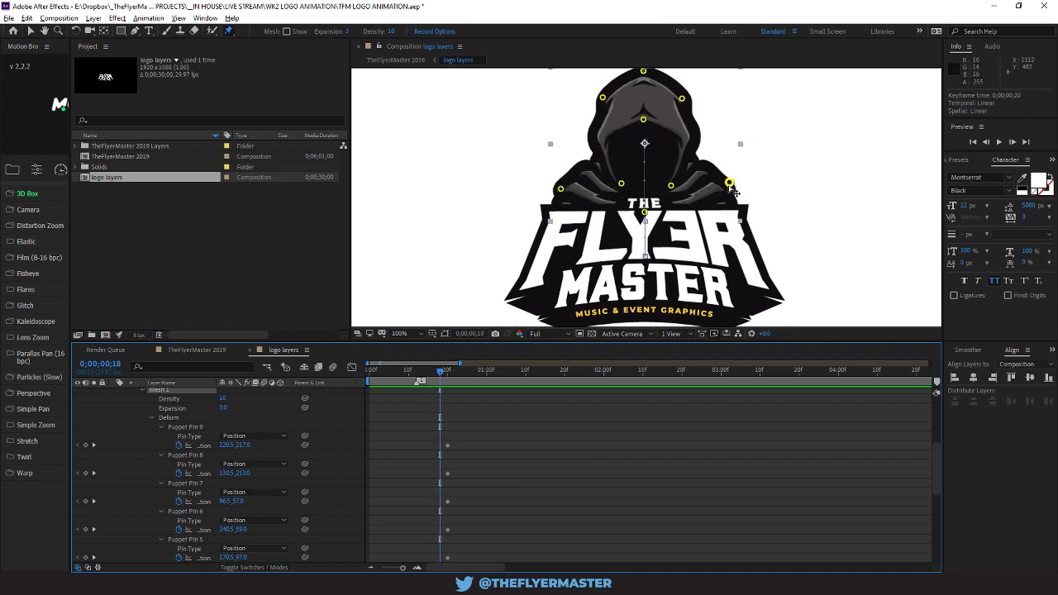
{"action": "left_click_drag", "start_coordinate": [731, 187], "coordinate": [736, 176]}
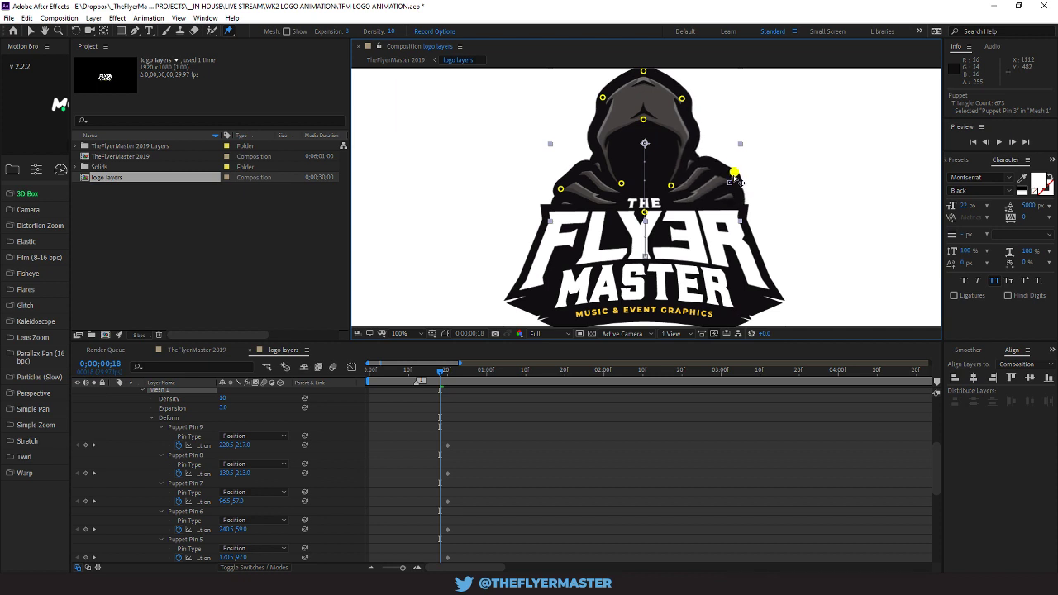
{"action": "left_click_drag", "start_coordinate": [564, 192], "coordinate": [666, 175]}
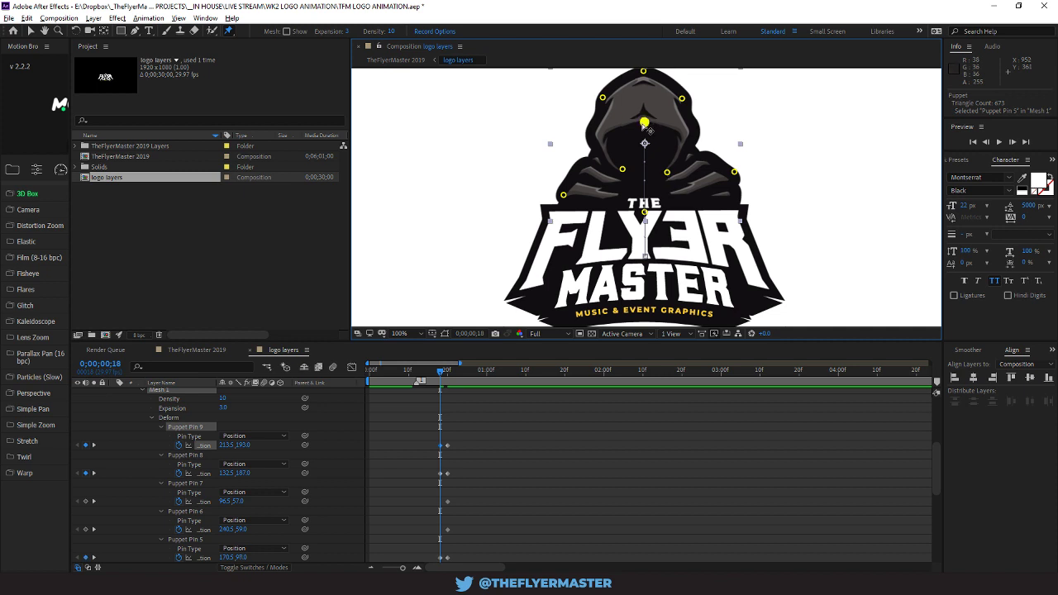
Lower Pin 1 slightly, and place Pin 5 at about 172.5, 120, Pin 6 at 235.5, 64, Pin 7 at 111.5, 48 and Pin 8 at 134.5, 190
{"action": "left_click_drag", "start_coordinate": [644, 120], "coordinate": [645, 135]}
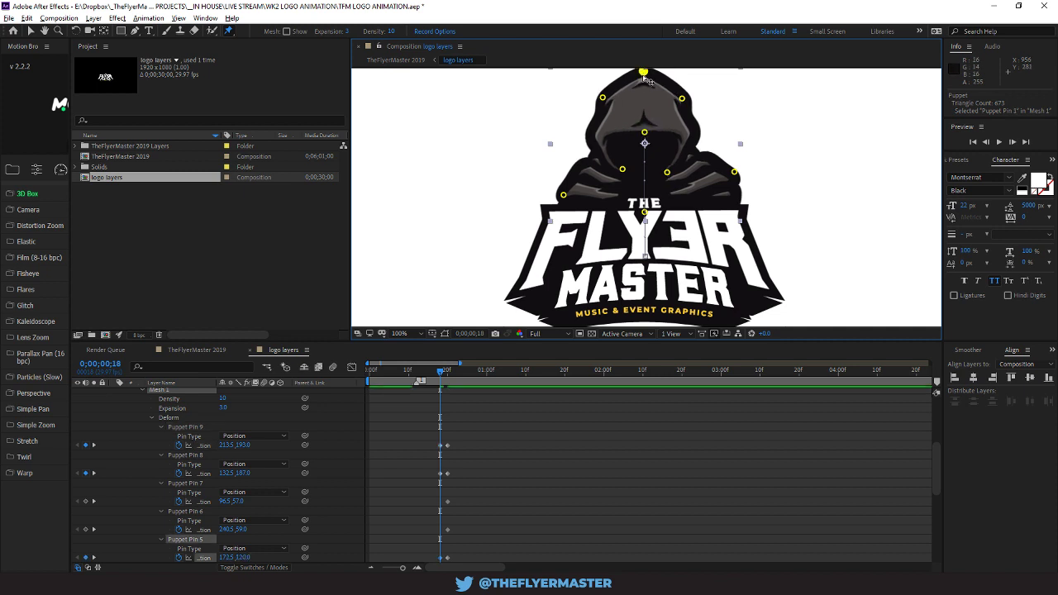
{"action": "left_click_drag", "start_coordinate": [644, 74], "coordinate": [688, 106]}
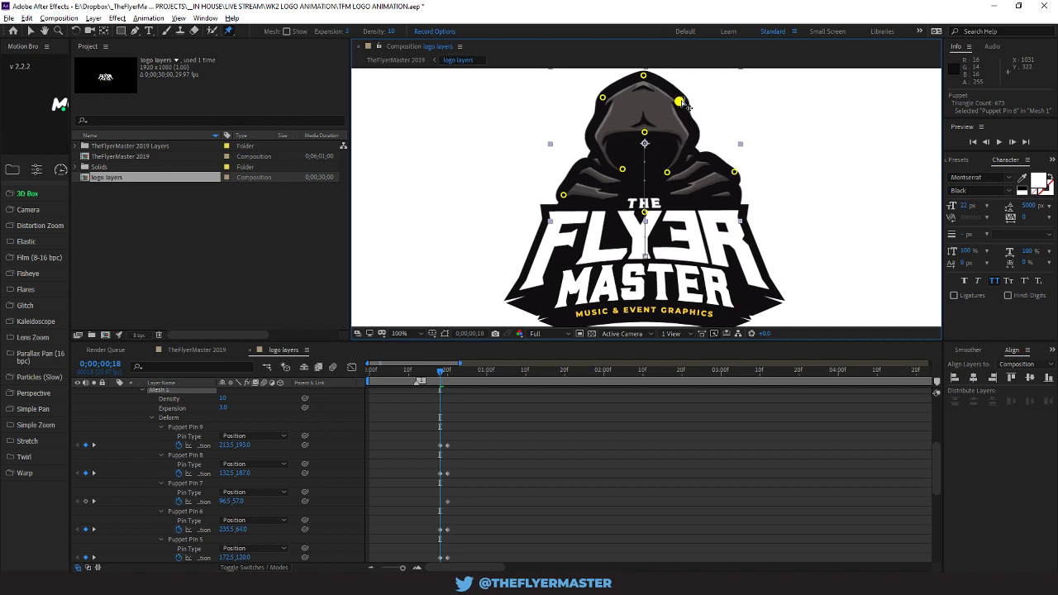
{"action": "mouse_move", "coordinate": [604, 97]}
{"action": "left_mouse_down"}
{"action": "mouse_move", "coordinate": [611, 106]}
{"action": "mouse_move", "coordinate": [612, 94]}
{"action": "left_mouse_up"}
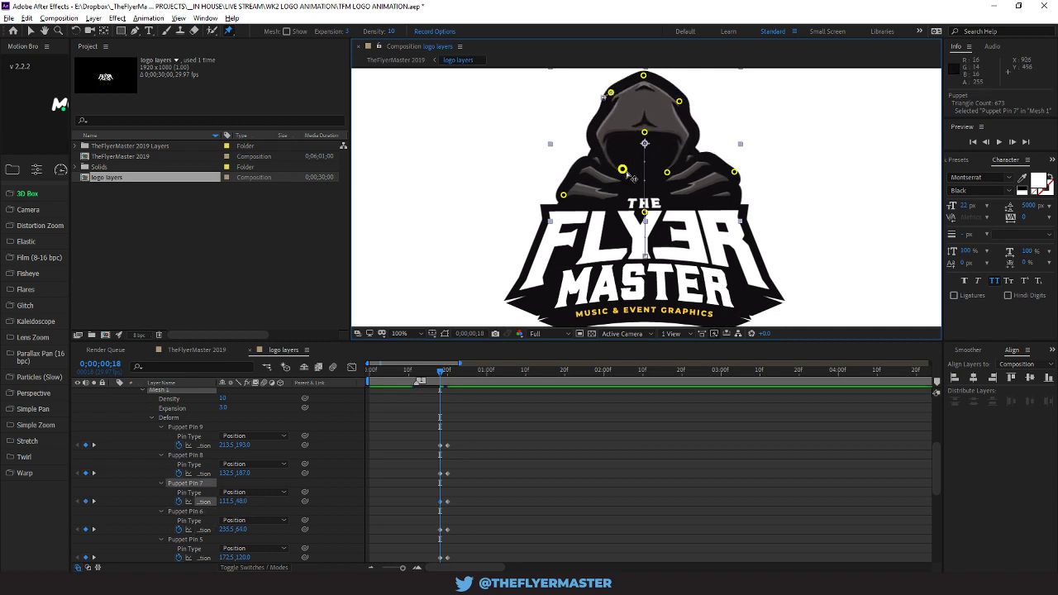
{"action": "left_click_drag", "start_coordinate": [625, 171], "coordinate": [626, 175]}
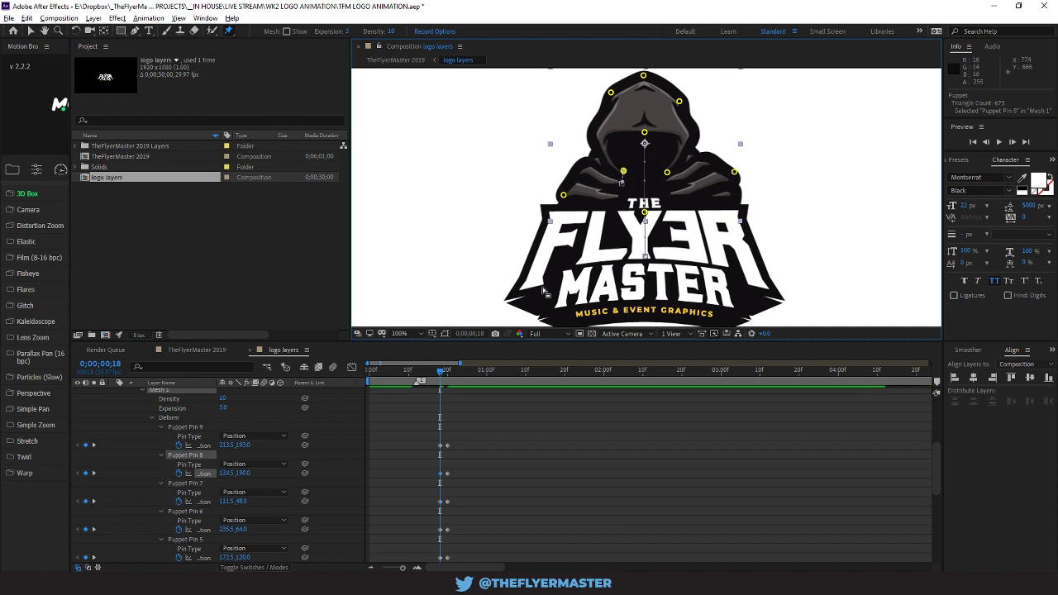
{"action": "left_click", "coordinate": [438, 372]}
{"action": "left_click_drag", "start_coordinate": [438, 371], "coordinate": [439, 378]}
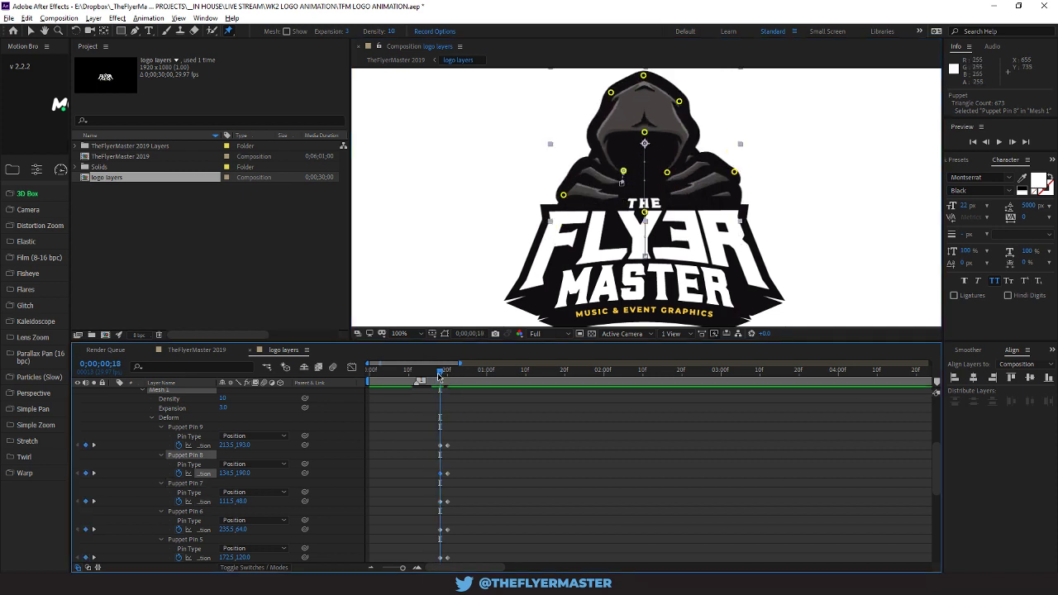
Select the puppet pins' deformed-pose keyframes at 0;00;00;18 together and move them to 0;00;00;10
{"action": "left_click", "coordinate": [440, 447]}
{"action": "left_click", "coordinate": [439, 473]}
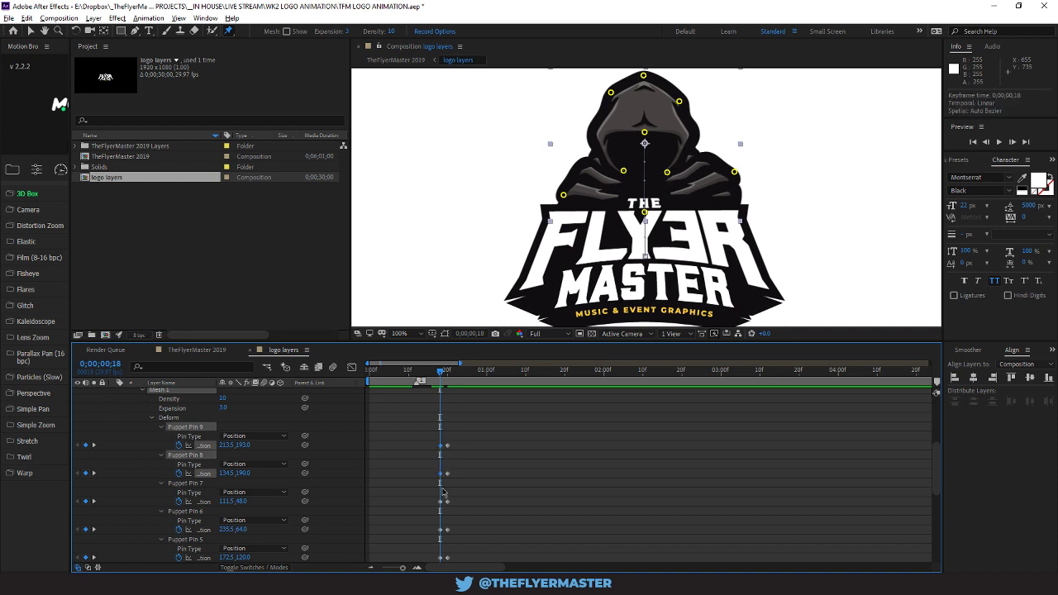
{"action": "left_click", "coordinate": [441, 502], "text": "shift"}
{"action": "left_click", "coordinate": [440, 530], "text": "shift"}
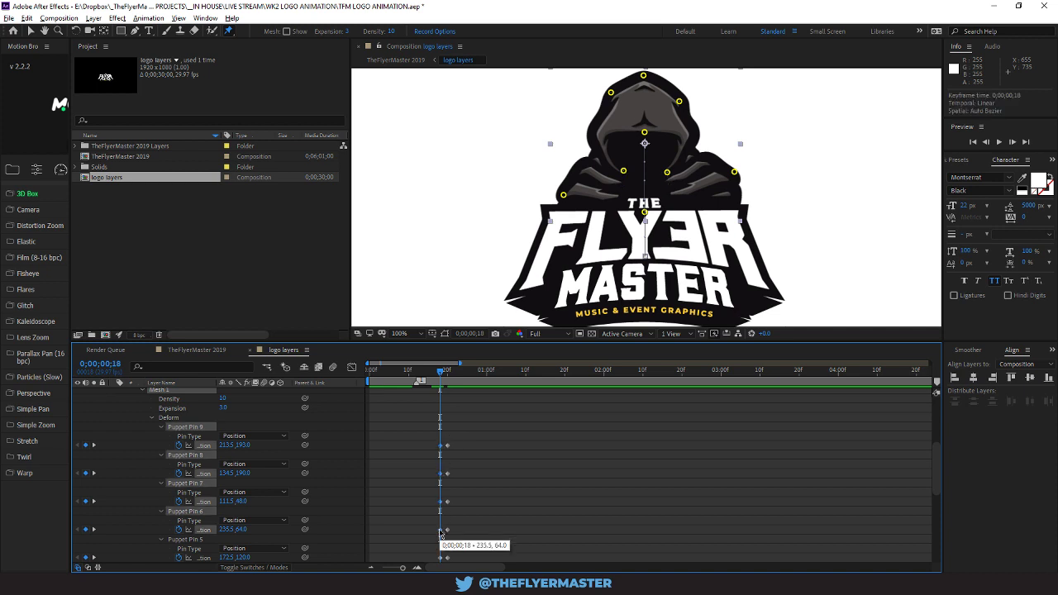
{"action": "scroll", "coordinate": [463, 524], "scroll_direction": "down", "scroll_amount": 1}
{"action": "left_click", "coordinate": [441, 530], "text": "shift"}
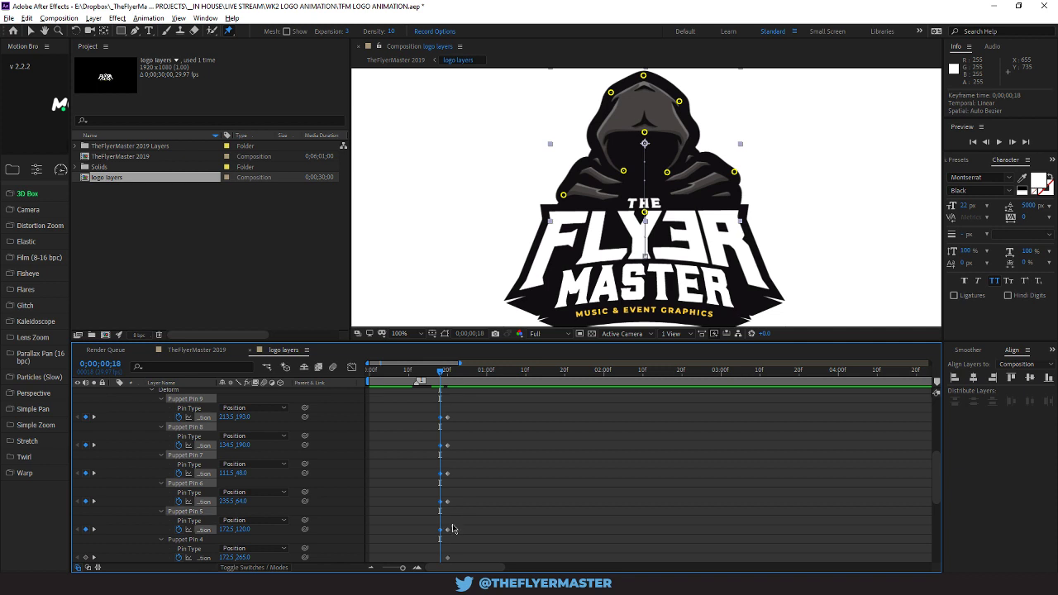
{"action": "scroll", "coordinate": [447, 529], "scroll_direction": "down", "scroll_amount": 1}
{"action": "left_click_drag", "start_coordinate": [441, 560], "coordinate": [408, 558]}
At 0;00;00;25, move Pin 7 to about 94.5, 65, Pin 6 to 249.5, 68 and Pin 8 to 138.5, 214, and nudge Pins 1 and 9
{"action": "left_click_drag", "start_coordinate": [430, 376], "coordinate": [469, 374]}
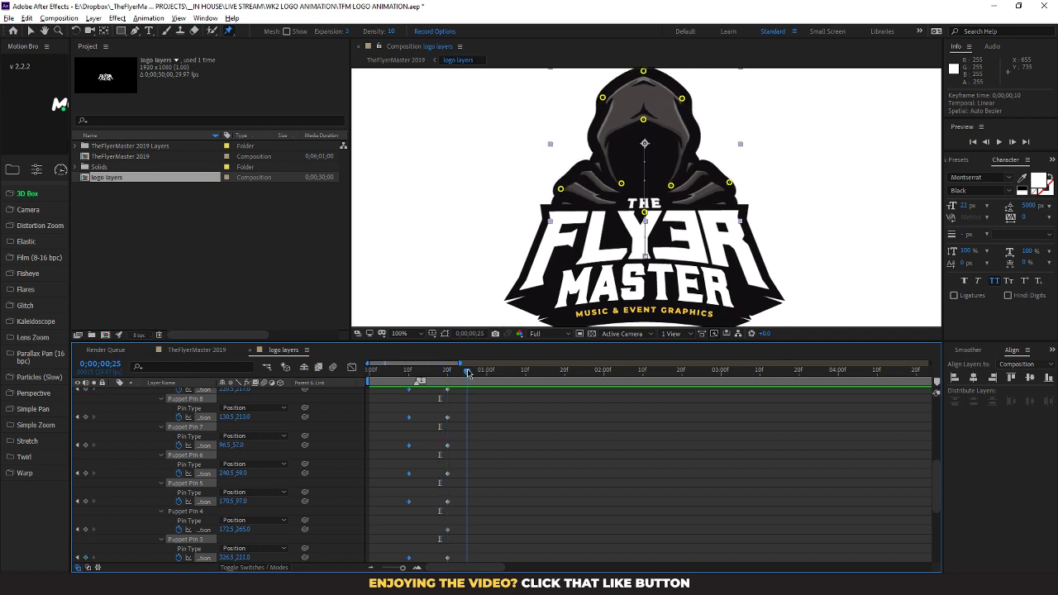
{"action": "left_click", "coordinate": [264, 427]}
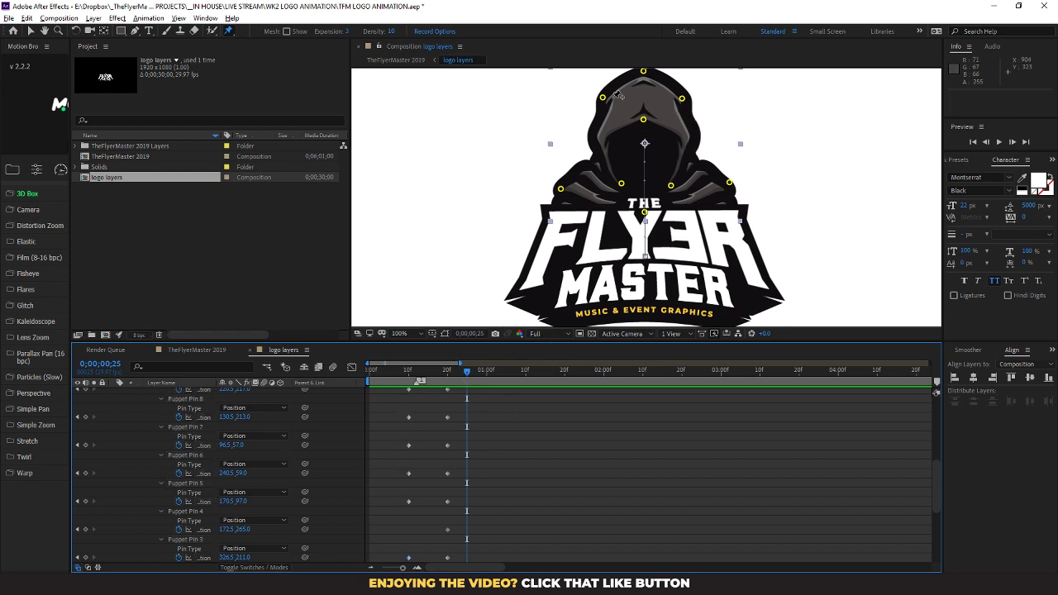
{"action": "left_click_drag", "start_coordinate": [604, 99], "coordinate": [603, 103]}
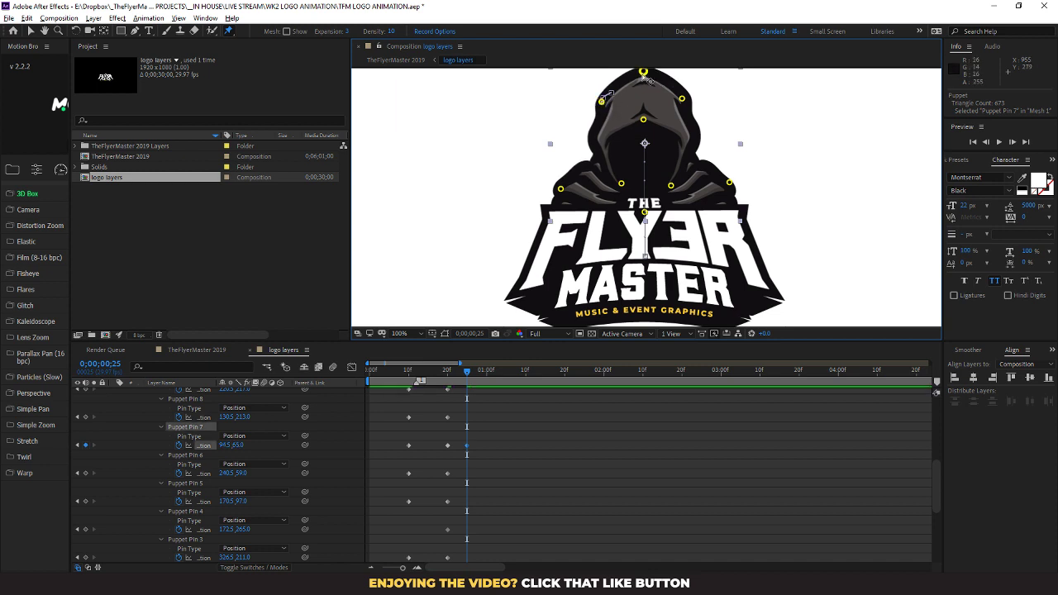
{"action": "left_click_drag", "start_coordinate": [644, 72], "coordinate": [690, 105]}
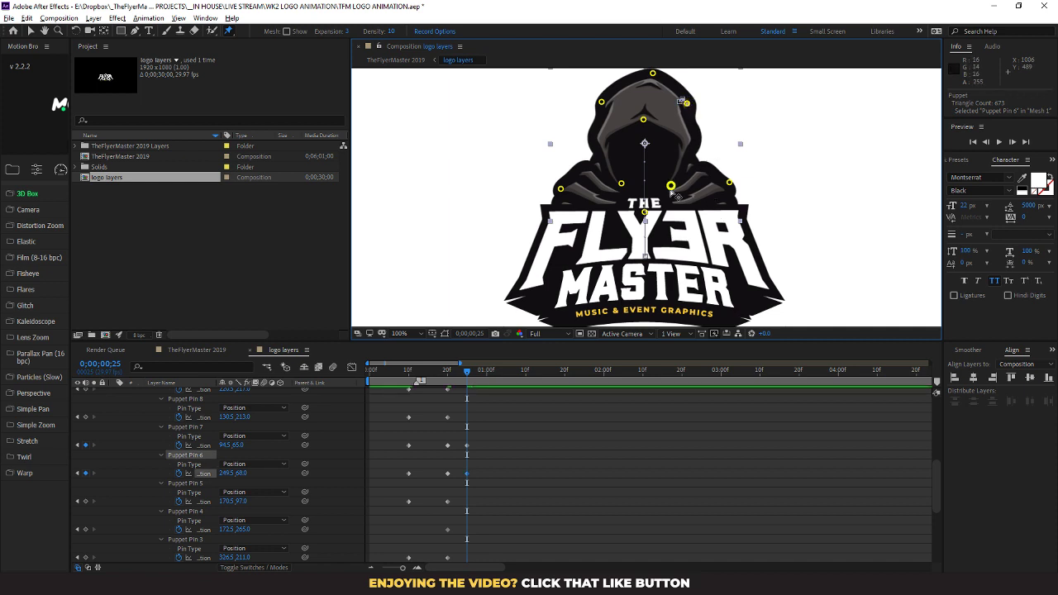
{"action": "left_click_drag", "start_coordinate": [672, 187], "coordinate": [626, 184]}
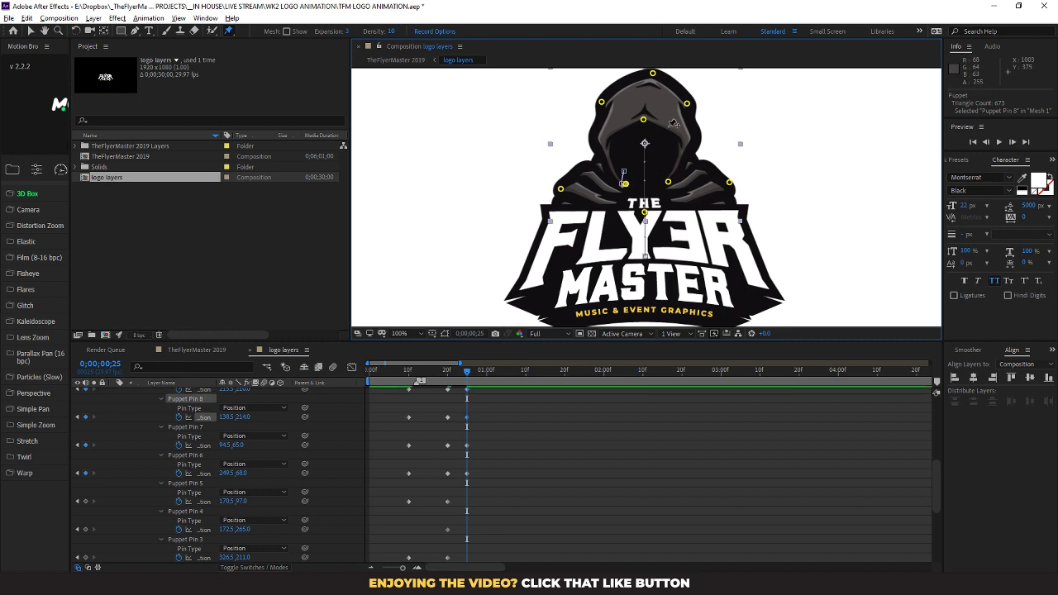
Preview the logo animation from 0;00;00;00 with the whole composition in view at 50%
{"action": "left_click_drag", "start_coordinate": [469, 374], "coordinate": [361, 383]}
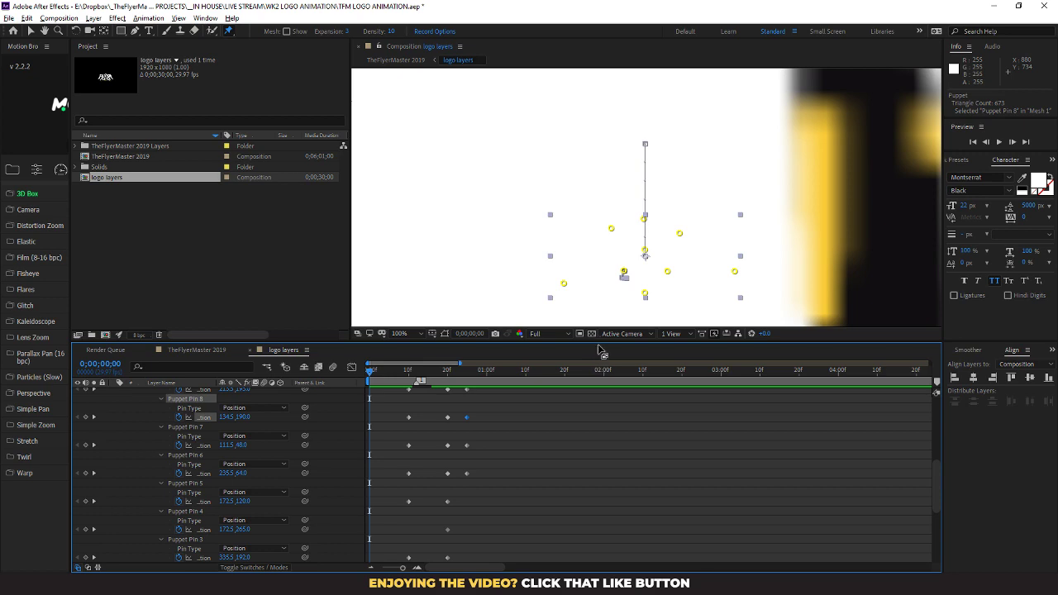
{"action": "left_click_drag", "start_coordinate": [600, 346], "coordinate": [571, 423]}
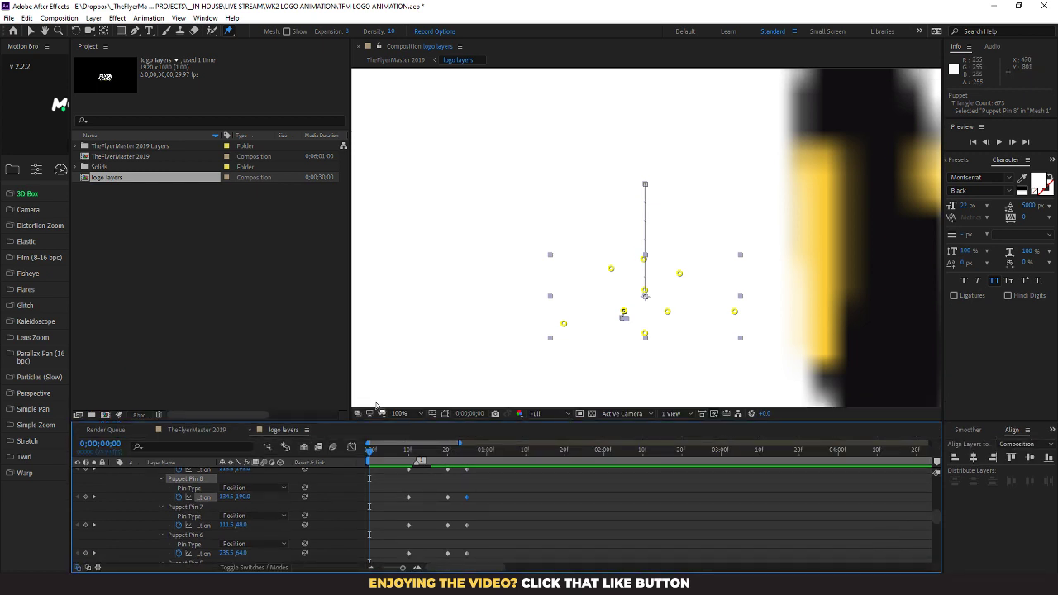
{"action": "scroll", "coordinate": [531, 232], "scroll_direction": "down", "scroll_amount": 3}
{"action": "scroll", "coordinate": [533, 232], "scroll_direction": "up", "scroll_amount": 2}
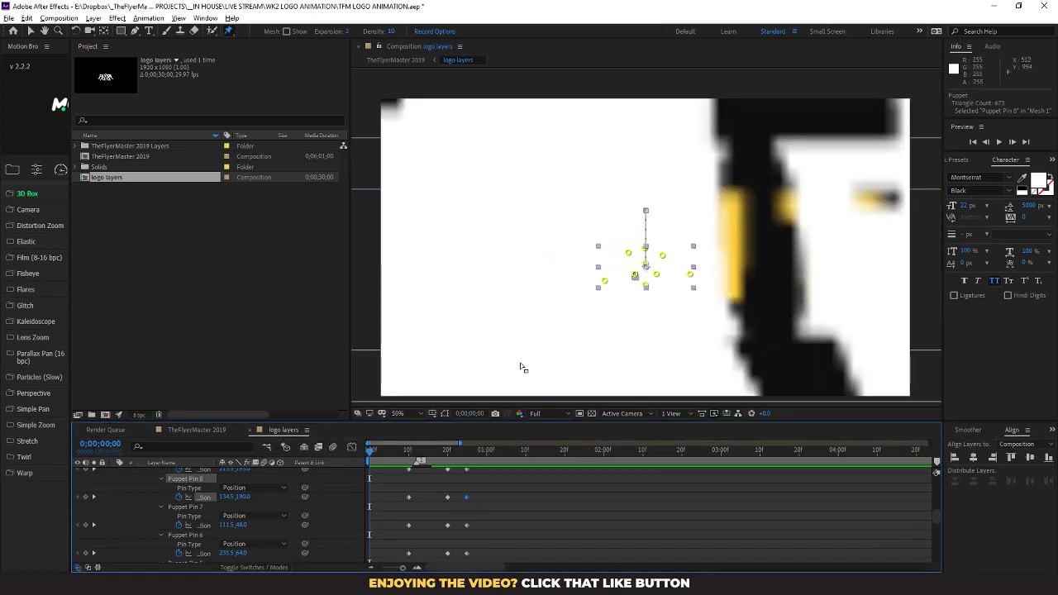
{"action": "key", "text": "space"}
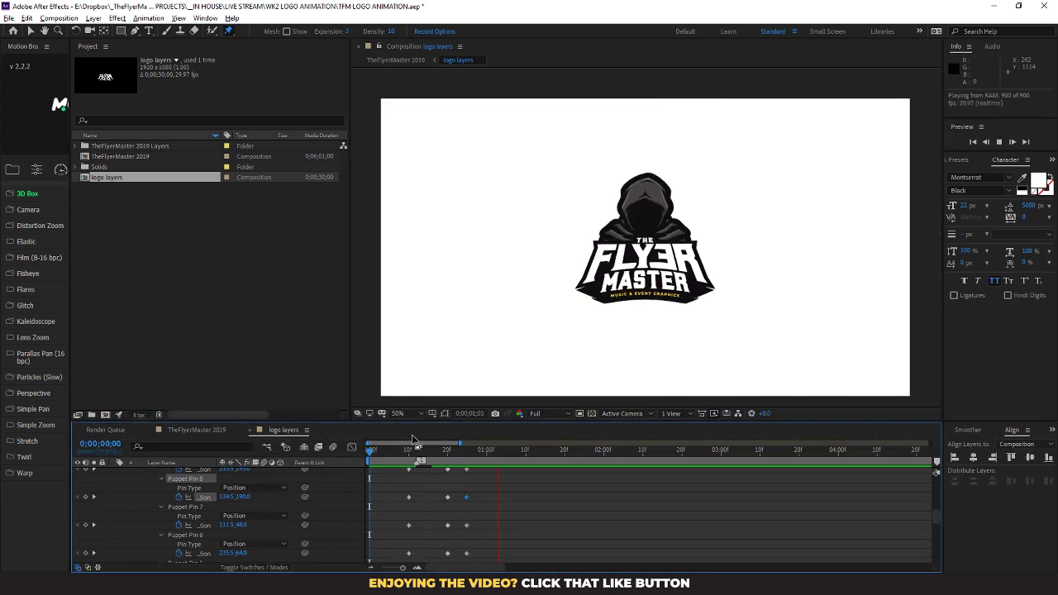
Play back the hood animation repeatedly from 0;00;00;00 to check how it pops up and settles
{"action": "key", "text": "space"}
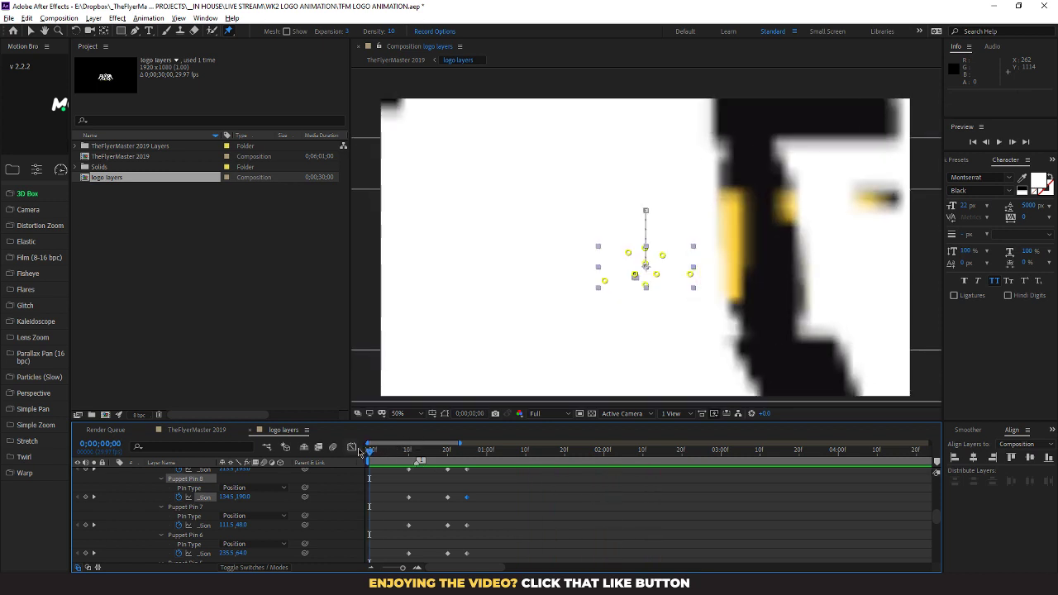
{"action": "key", "text": "space"}
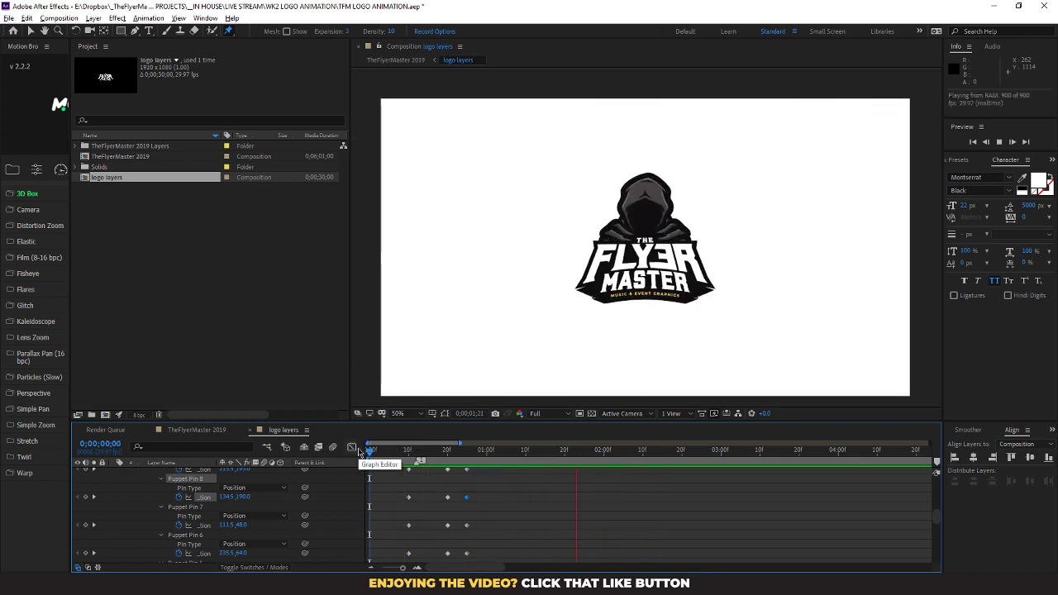
{"action": "left_click_drag", "start_coordinate": [391, 452], "coordinate": [376, 449]}
{"action": "key", "text": "space"}
{"action": "key", "text": "space"}
{"action": "key", "text": "space"}
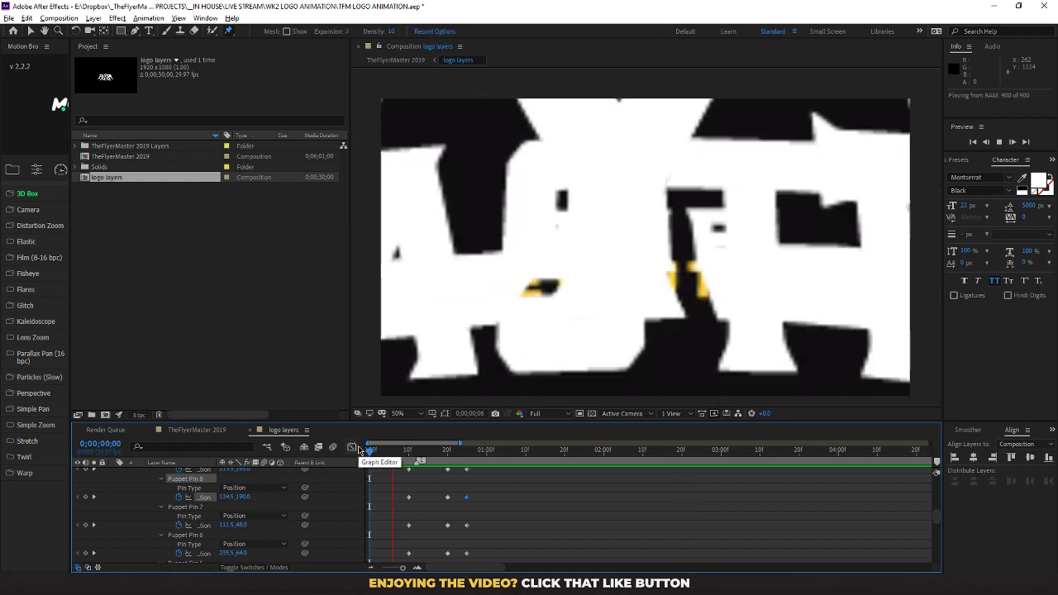
{"action": "key", "text": "space"}
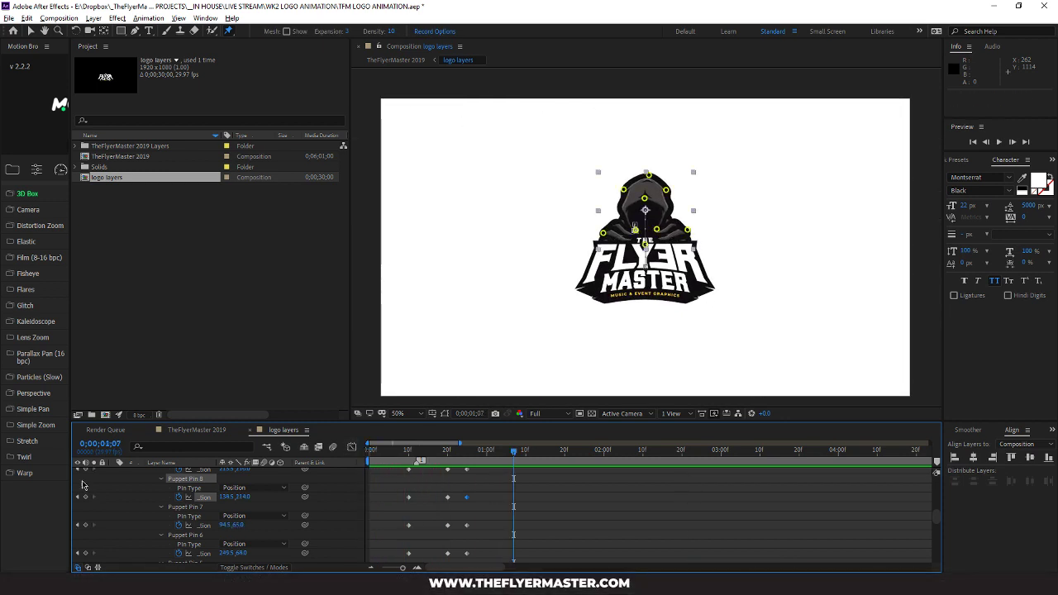
Enlarge the timeline area and collapse the hood layer's properties so that all logo layers are listed
{"action": "scroll", "coordinate": [418, 489], "scroll_direction": "up", "scroll_amount": 2}
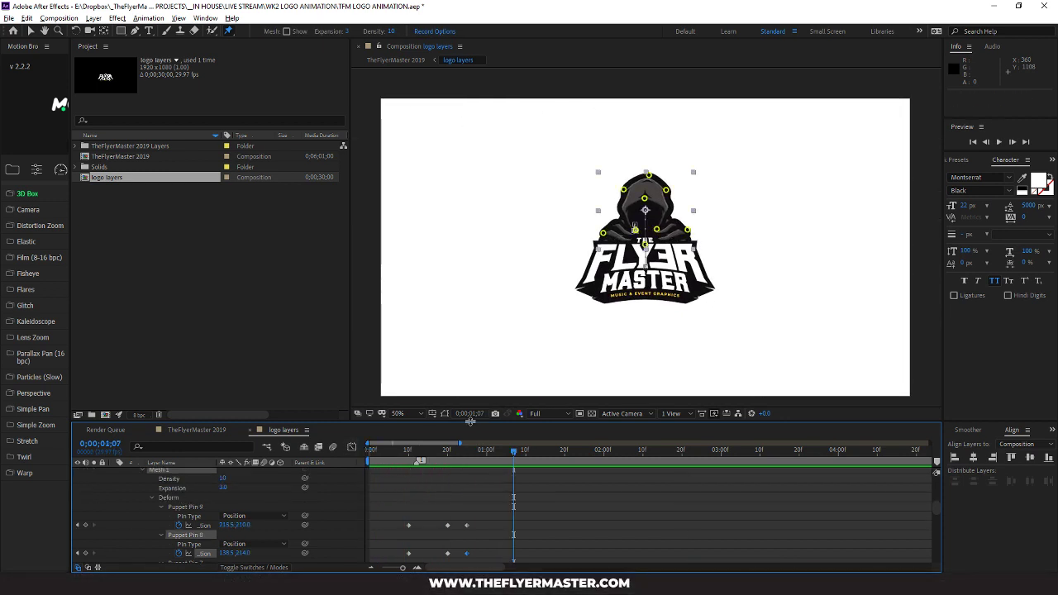
{"action": "left_click_drag", "start_coordinate": [472, 421], "coordinate": [467, 319]}
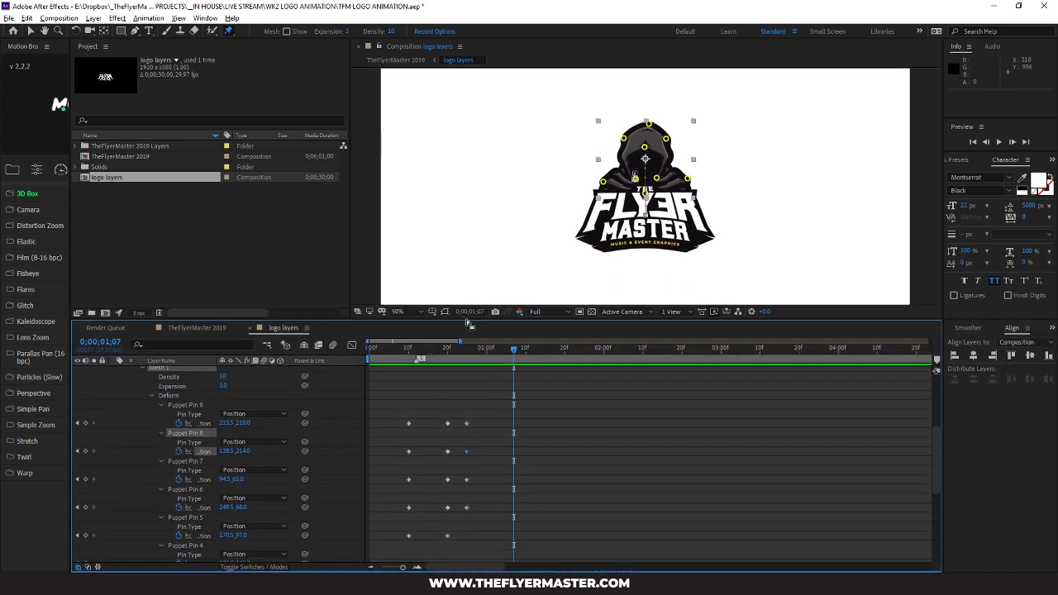
{"action": "scroll", "coordinate": [142, 416], "scroll_direction": "up", "scroll_amount": 4}
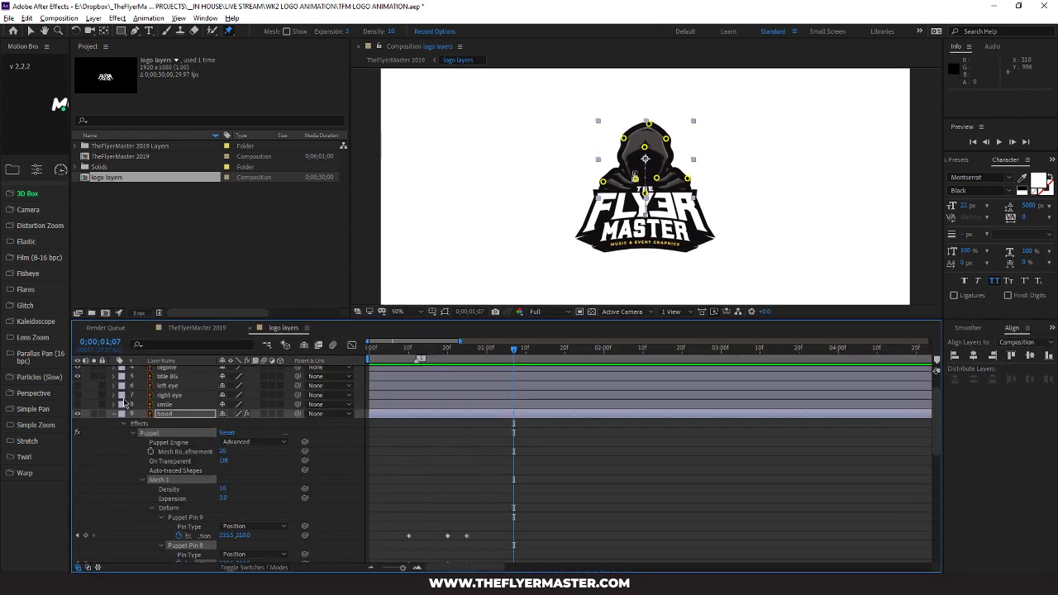
{"action": "left_click", "coordinate": [113, 414]}
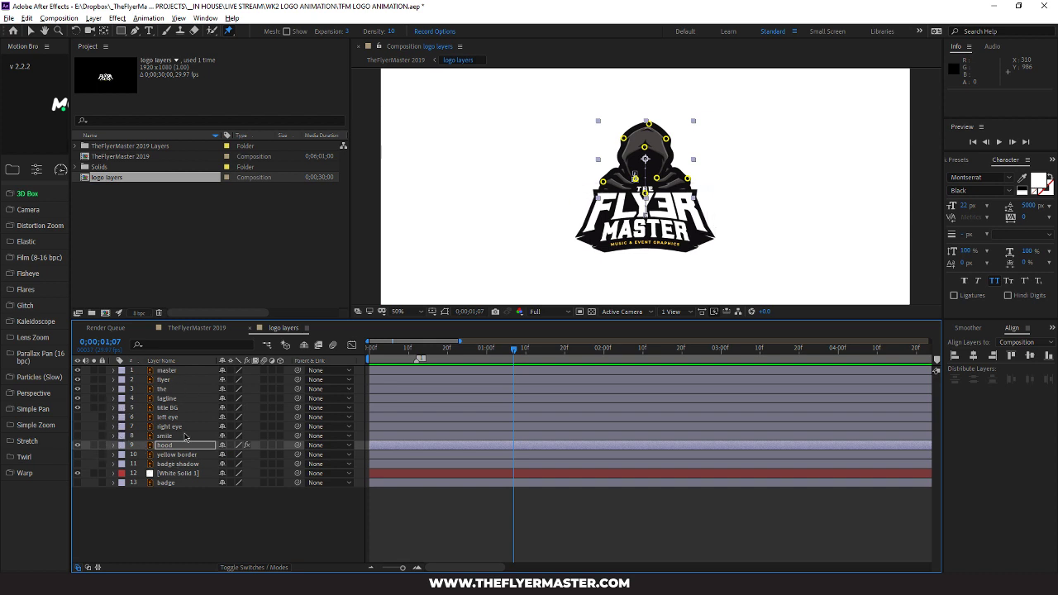
Mark 0;00;00;20 with composition marker 2, and make the left eye, right eye and smile layers visible
{"action": "left_click_drag", "start_coordinate": [515, 350], "coordinate": [447, 357]}
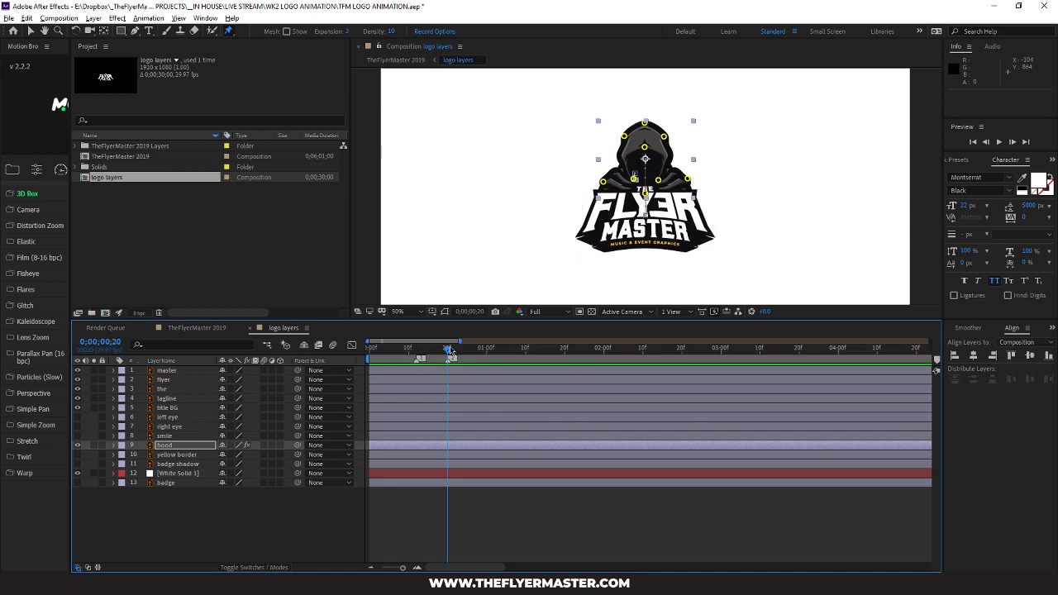
{"action": "mouse_move", "coordinate": [449, 349]}
{"action": "left_mouse_down"}
{"action": "mouse_move", "coordinate": [372, 352]}
{"action": "mouse_move", "coordinate": [451, 354]}
{"action": "mouse_move", "coordinate": [372, 353]}
{"action": "mouse_move", "coordinate": [458, 361]}
{"action": "mouse_move", "coordinate": [449, 363]}
{"action": "left_mouse_up"}
{"action": "left_click", "coordinate": [77, 418]}
{"action": "left_click", "coordinate": [78, 425]}
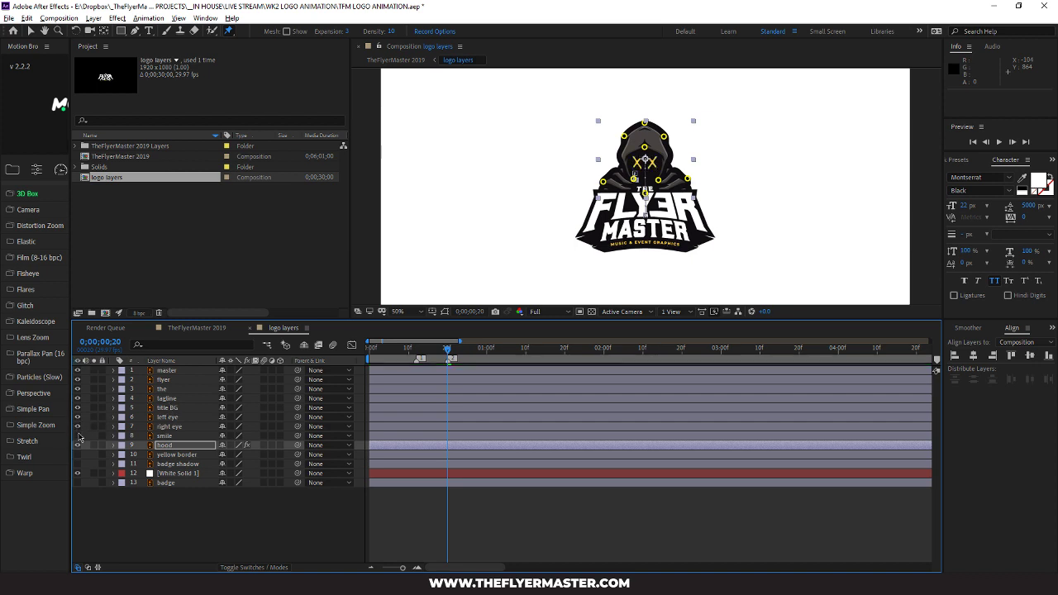
{"action": "left_click", "coordinate": [77, 436]}
Trim the in points of the left eye, right eye and smile layers together to 0;00;00;20
{"action": "left_click", "coordinate": [164, 436]}
{"action": "left_click", "coordinate": [167, 418], "text": "shift"}
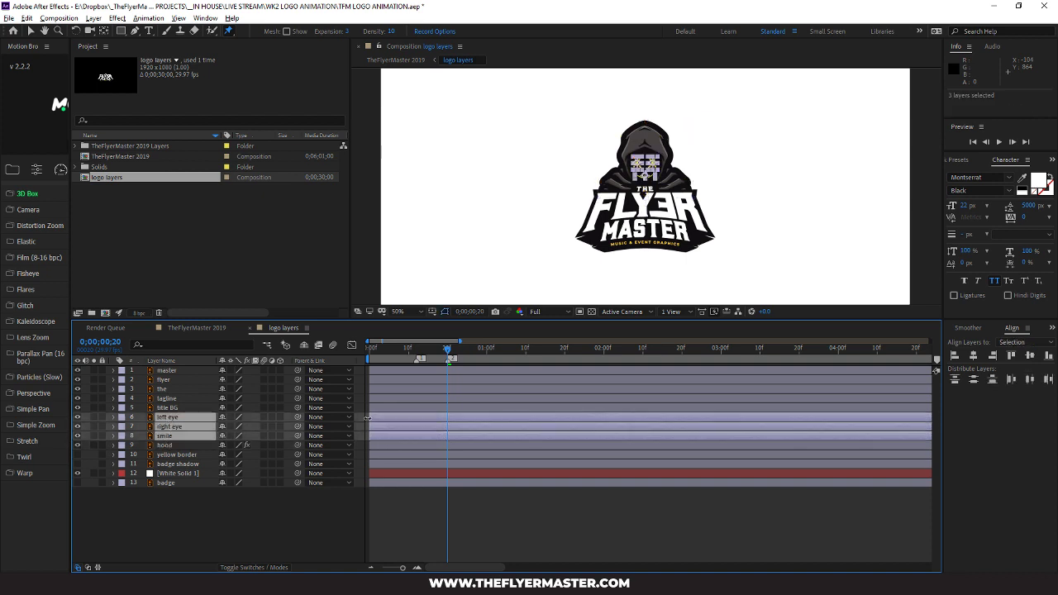
{"action": "left_click_drag", "start_coordinate": [367, 417], "coordinate": [444, 429]}
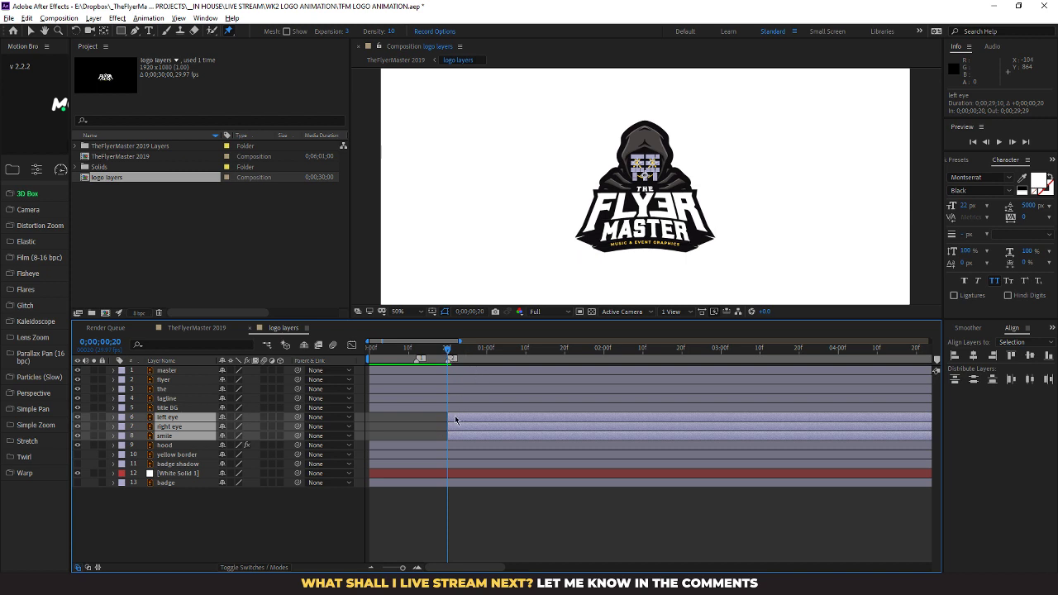
Keyframe the opacity of the left eye, right eye and smile layers from 0% at 0;00;00;20 to 100% at 0;00;00;21
{"action": "mouse_move", "coordinate": [449, 349]}
{"action": "left_mouse_down"}
{"action": "mouse_move", "coordinate": [457, 354]}
{"action": "mouse_move", "coordinate": [430, 352]}
{"action": "mouse_move", "coordinate": [462, 352]}
{"action": "mouse_move", "coordinate": [452, 354]}
{"action": "left_mouse_up"}
{"action": "left_click", "coordinate": [112, 422]}
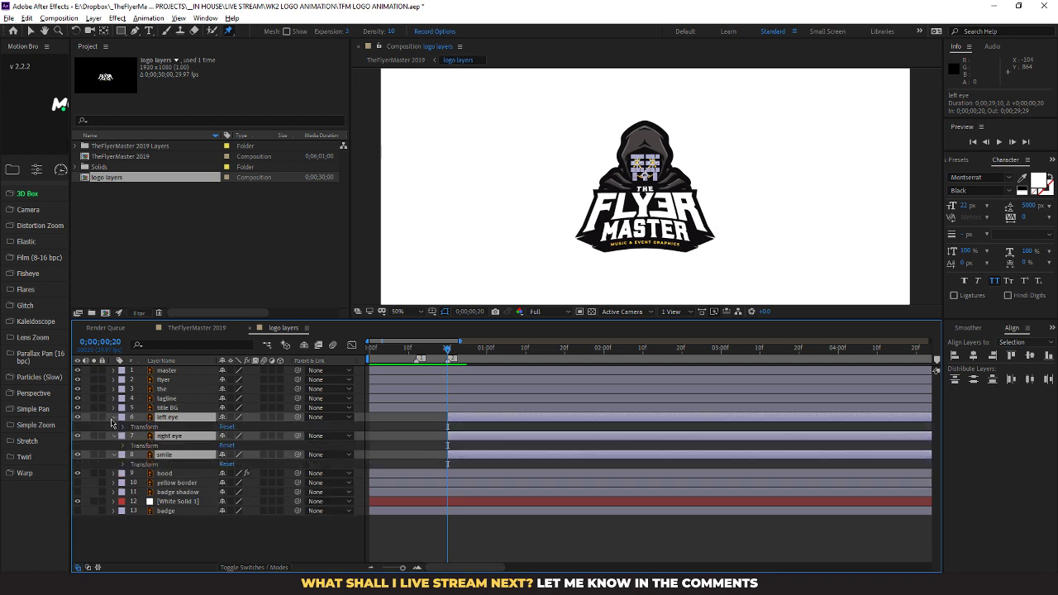
{"action": "left_click", "coordinate": [123, 426]}
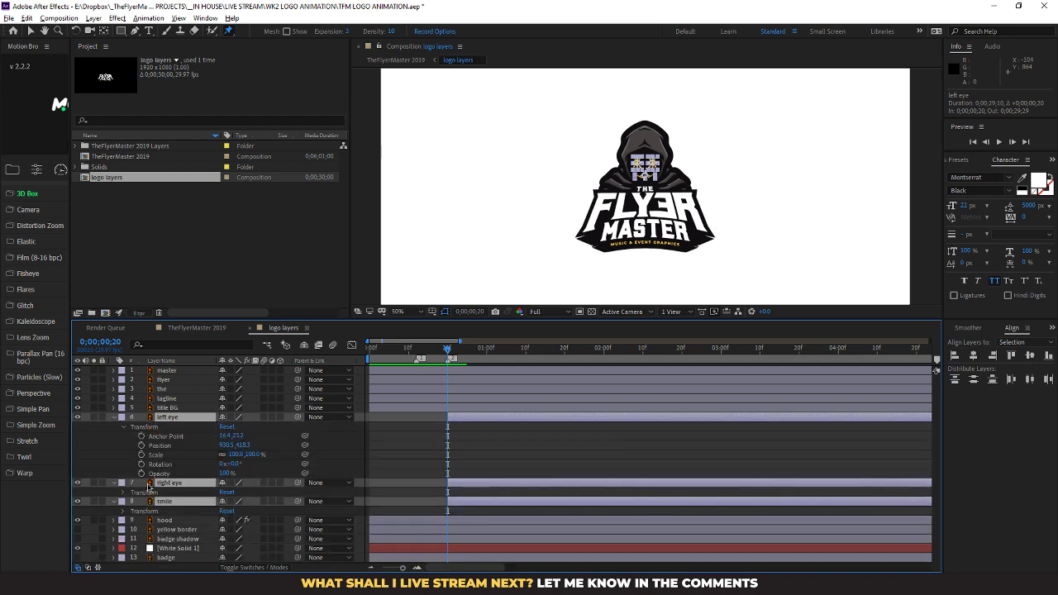
{"action": "left_click", "coordinate": [142, 474]}
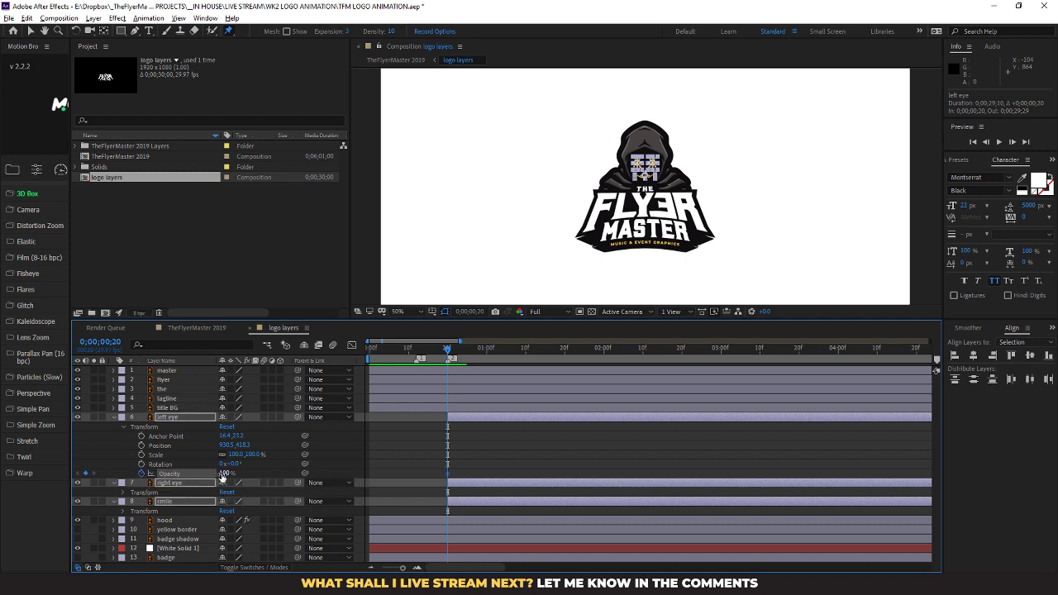
{"action": "left_click_drag", "start_coordinate": [223, 474], "coordinate": [140, 477]}
{"action": "left_click_drag", "start_coordinate": [449, 351], "coordinate": [453, 350]}
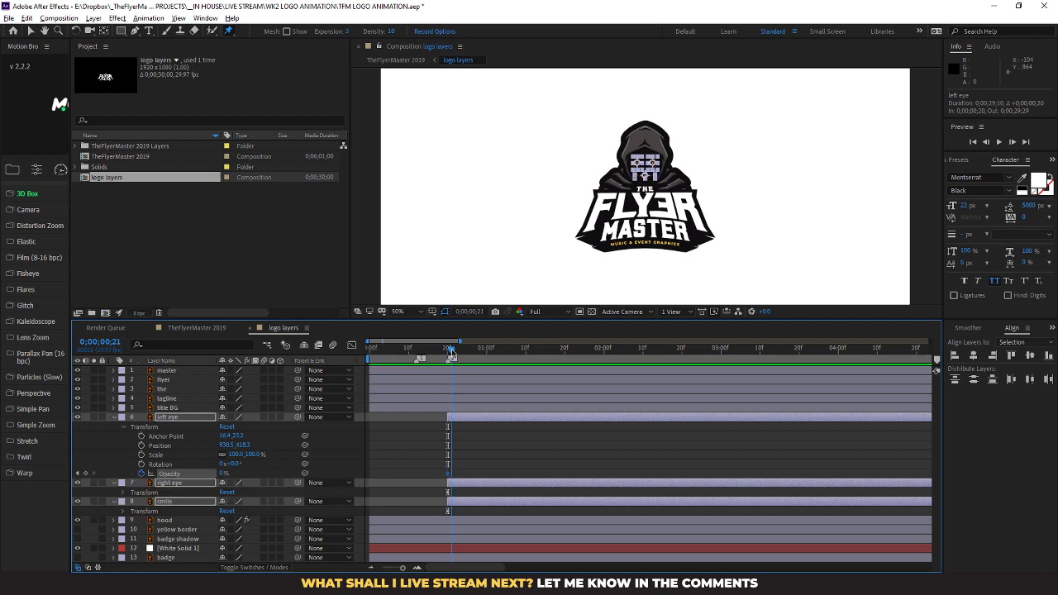
{"action": "left_click_drag", "start_coordinate": [221, 475], "coordinate": [372, 470]}
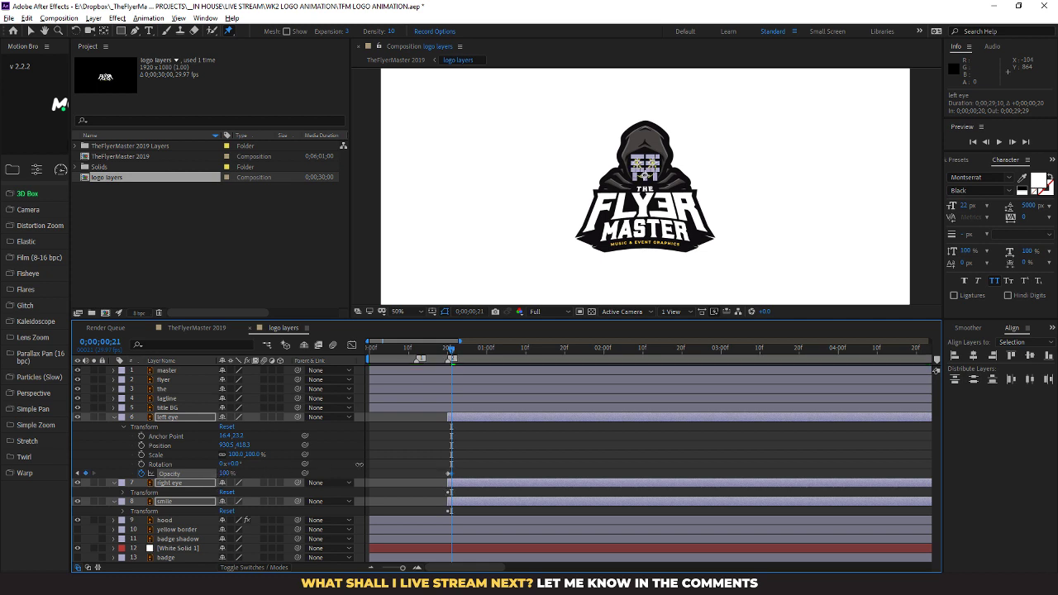
Preview the eyes and smile appearing from 0;00;00;18, ending at 0;00;00;21
{"action": "left_click_drag", "start_coordinate": [450, 354], "coordinate": [442, 354]}
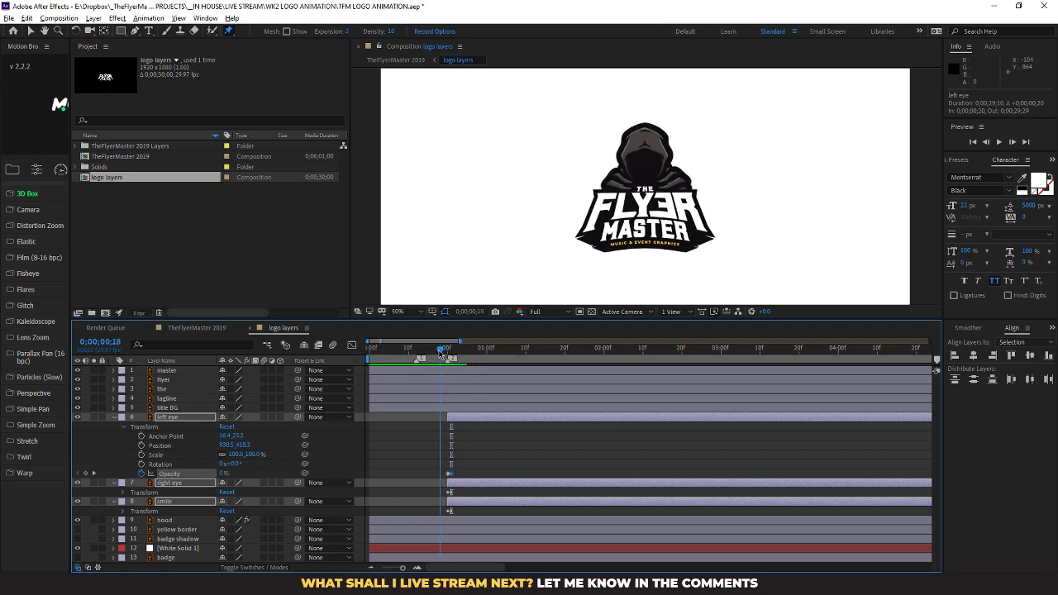
{"action": "left_click", "coordinate": [178, 380]}
{"action": "key", "text": "space"}
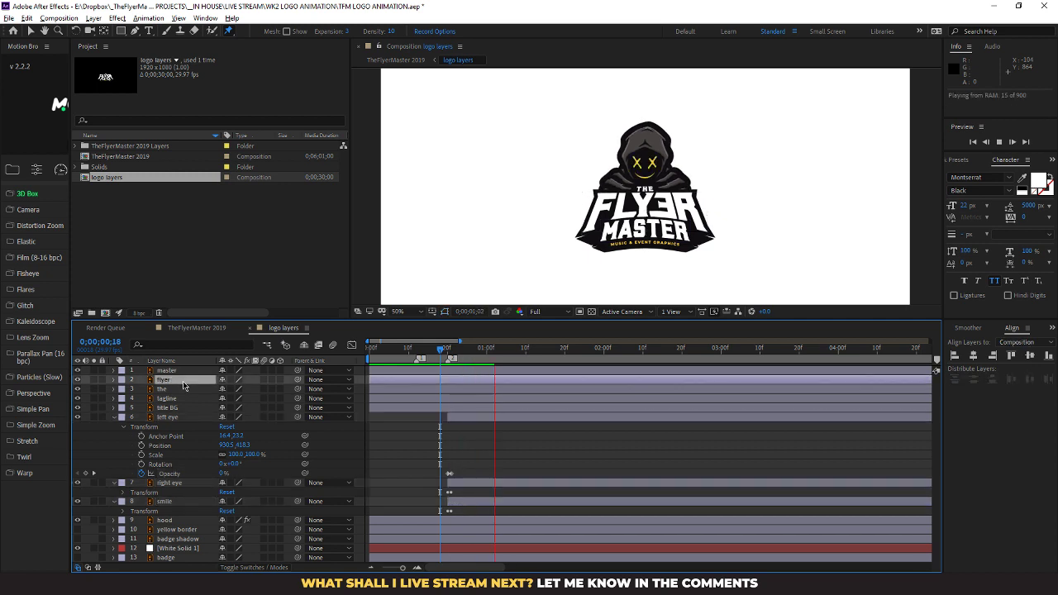
{"action": "left_click_drag", "start_coordinate": [513, 364], "coordinate": [451, 368]}
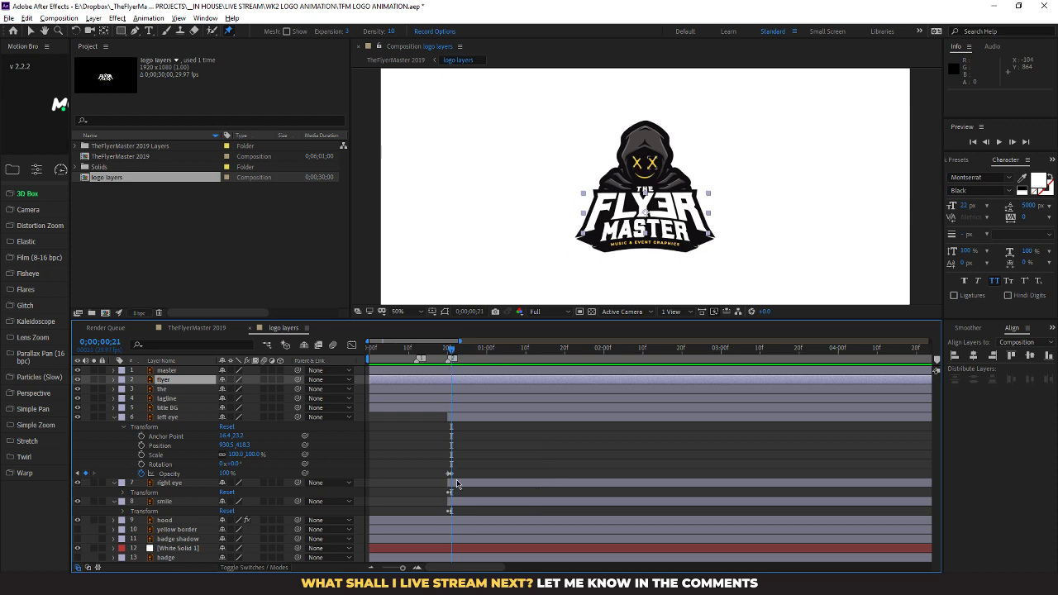
{"action": "left_click", "coordinate": [173, 485]}
{"action": "left_click", "coordinate": [168, 502], "text": "ctrl"}
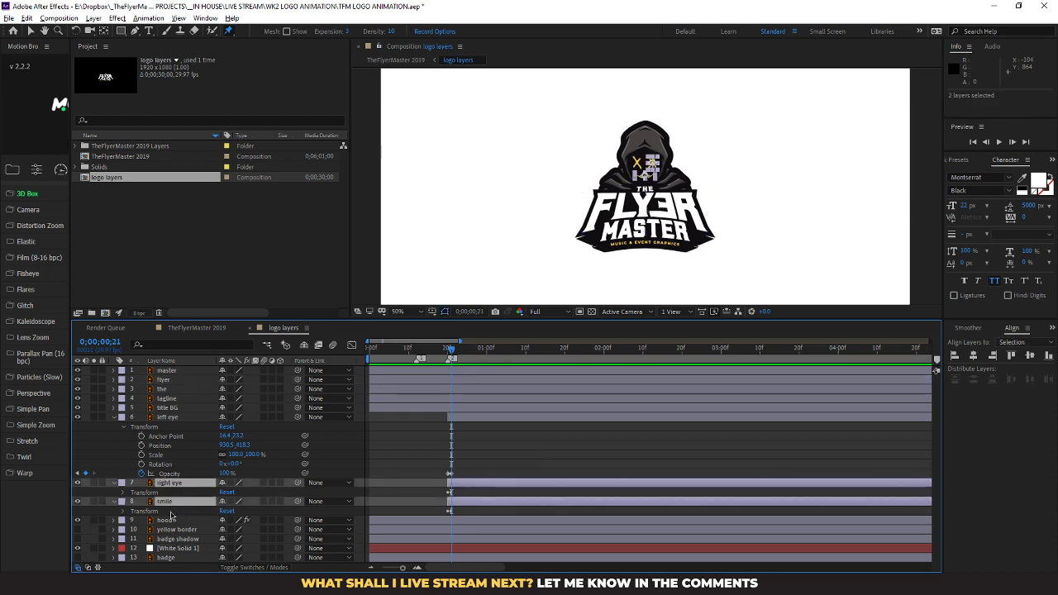
{"action": "left_click", "coordinate": [168, 418], "text": "ctrl"}
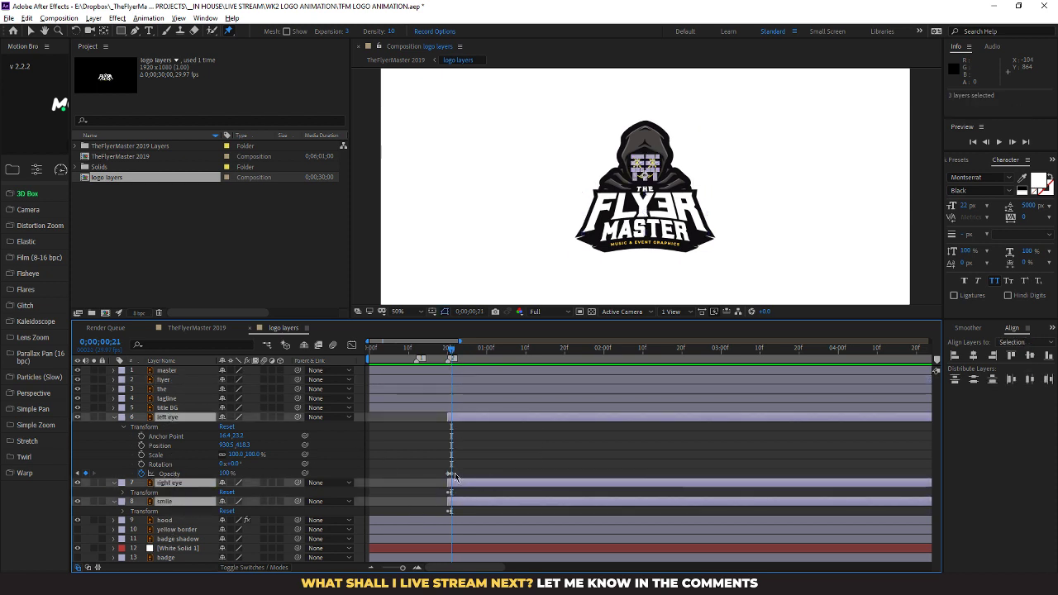
{"action": "mouse_move", "coordinate": [453, 478]}
{"action": "left_mouse_down"}
{"action": "mouse_move", "coordinate": [464, 477]}
{"action": "mouse_move", "coordinate": [453, 478]}
{"action": "left_mouse_up"}
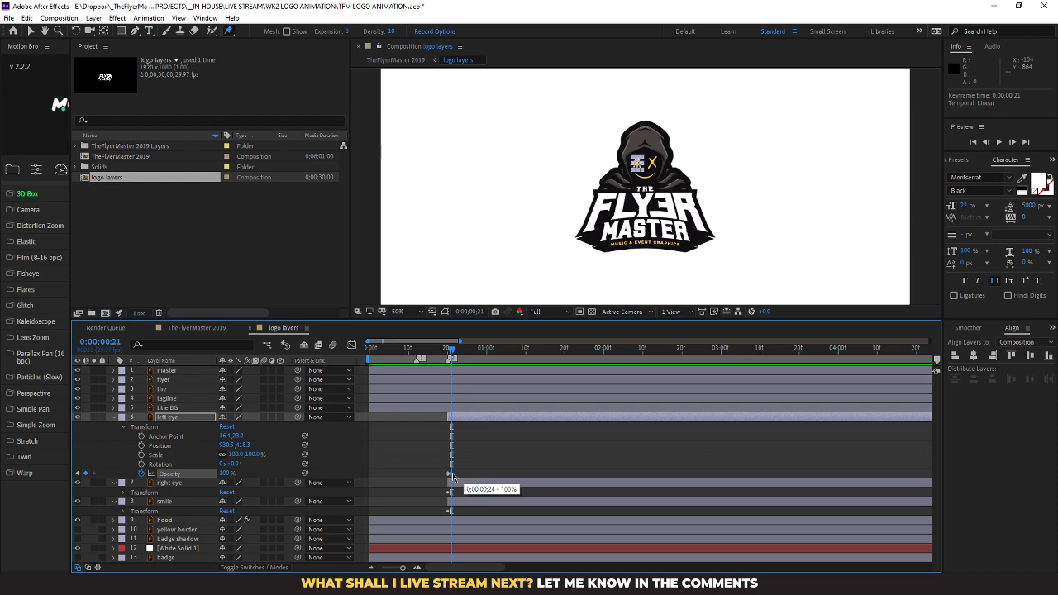
{"action": "left_click", "coordinate": [188, 484]}
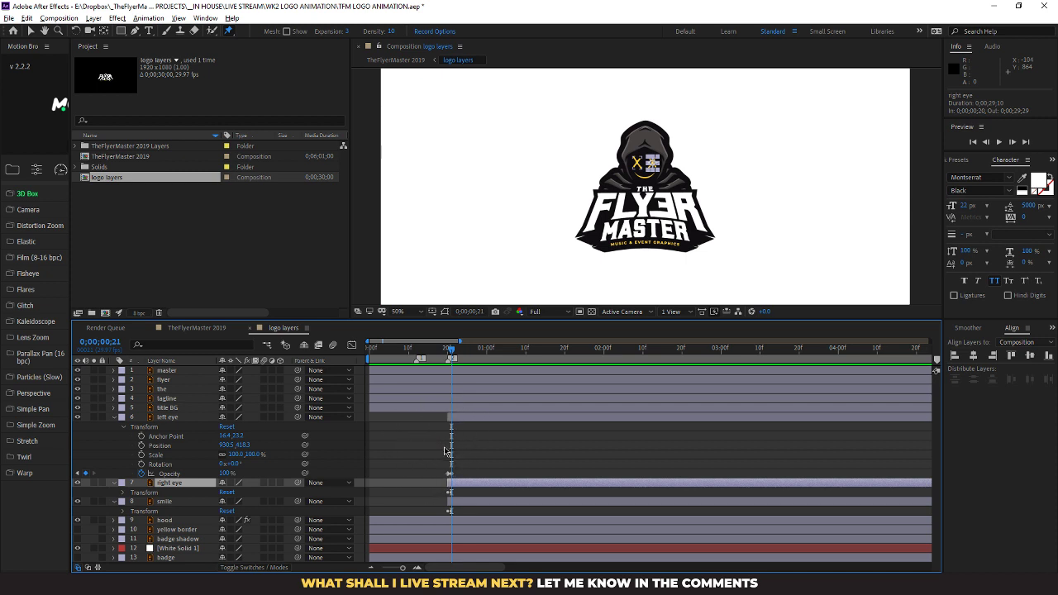
Move the left eye's 100% opacity keyframe to 0;00;00;22 and lower its opacity to about 41% at 0;00;00;24
{"action": "left_click_drag", "start_coordinate": [404, 570], "coordinate": [408, 571]}
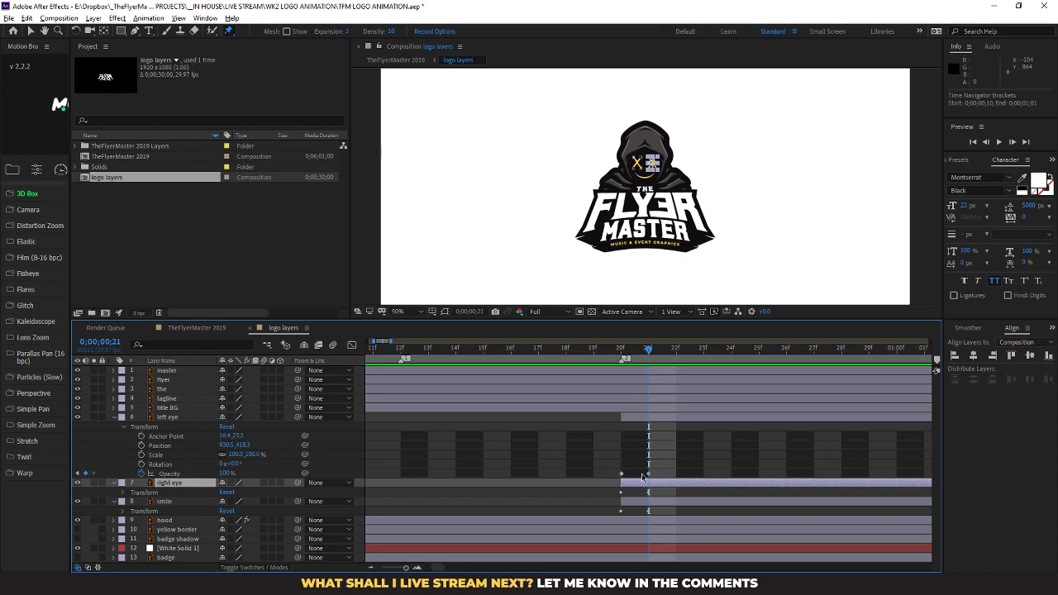
{"action": "left_click_drag", "start_coordinate": [649, 474], "coordinate": [676, 473]}
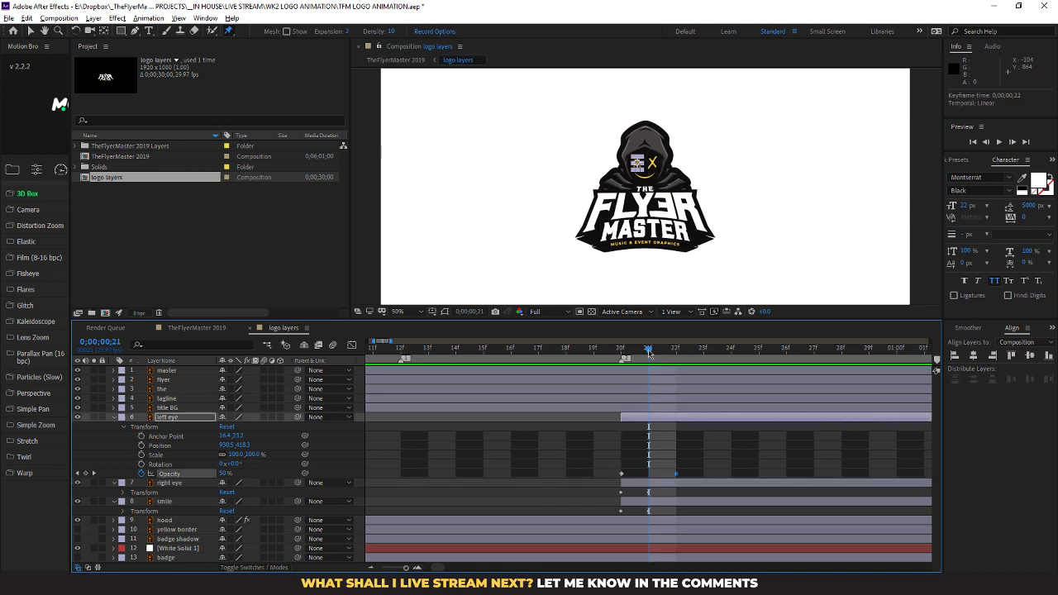
{"action": "left_click_drag", "start_coordinate": [649, 349], "coordinate": [731, 349]}
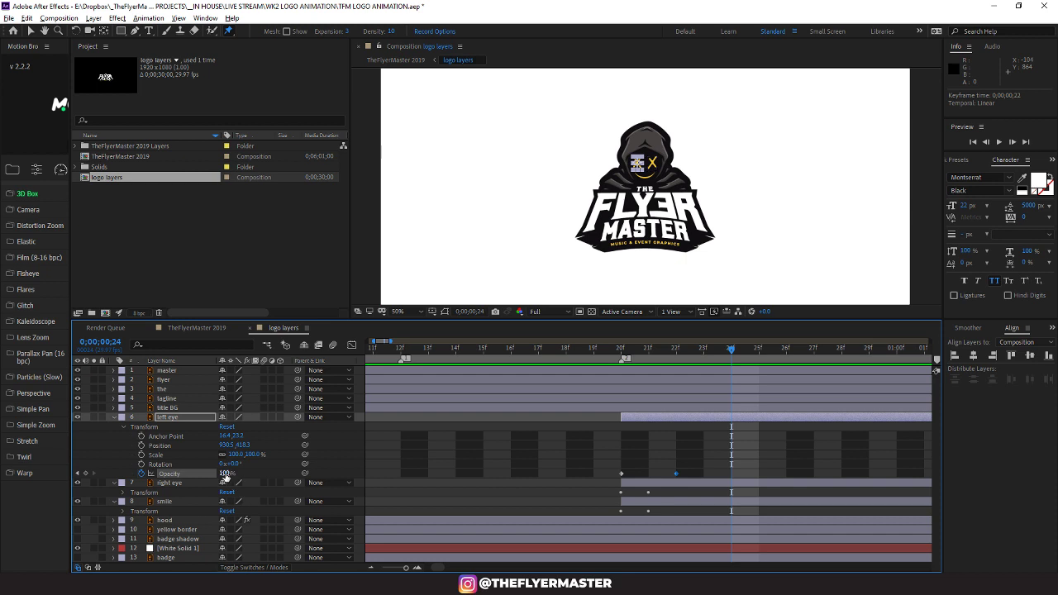
{"action": "left_click_drag", "start_coordinate": [224, 473], "coordinate": [167, 464]}
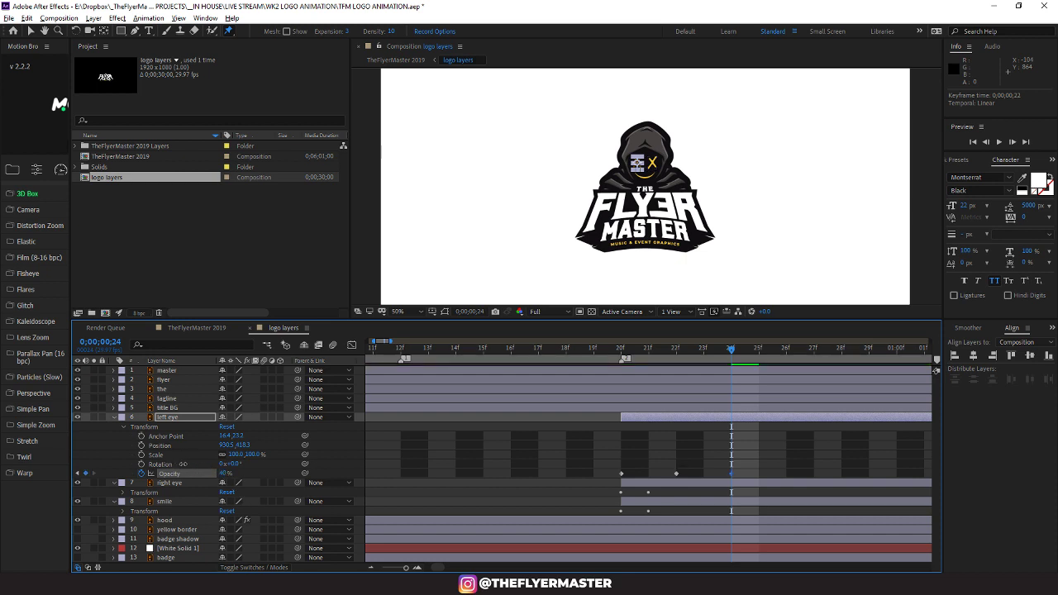
Set the left eye's opacity to 66% at 0;00;00;26, and lower its opacity at 0;00;00;22
{"action": "left_click_drag", "start_coordinate": [733, 348], "coordinate": [787, 348]}
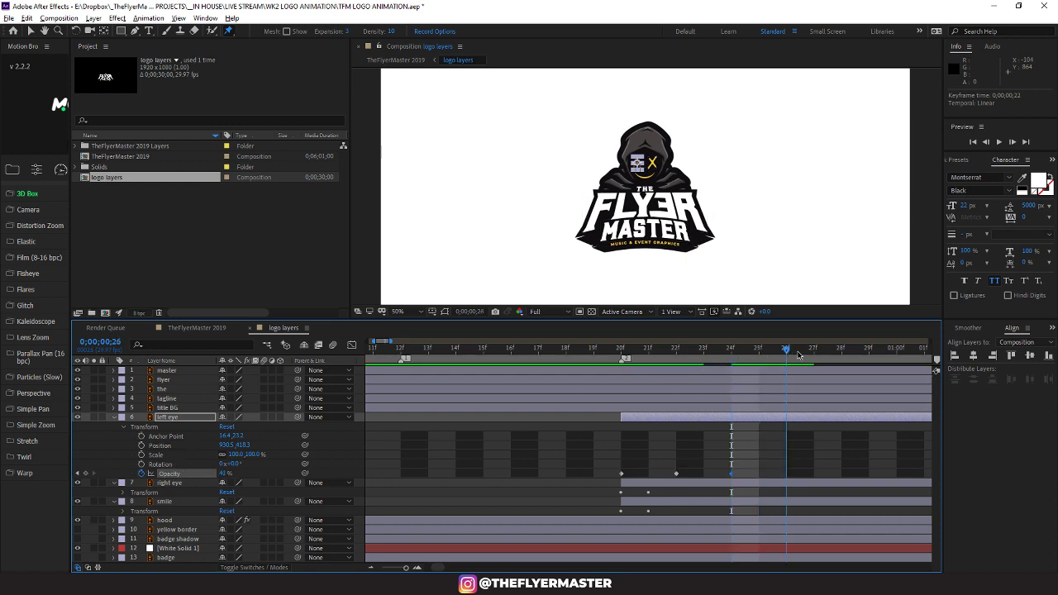
{"action": "left_click_drag", "start_coordinate": [224, 473], "coordinate": [238, 472]}
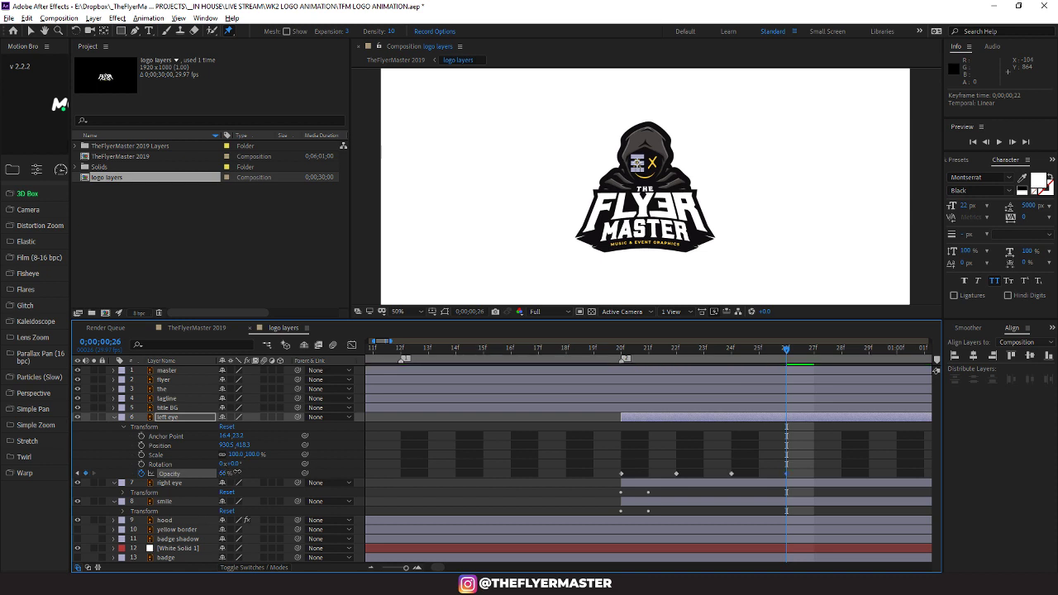
{"action": "left_click_drag", "start_coordinate": [803, 352], "coordinate": [666, 370]}
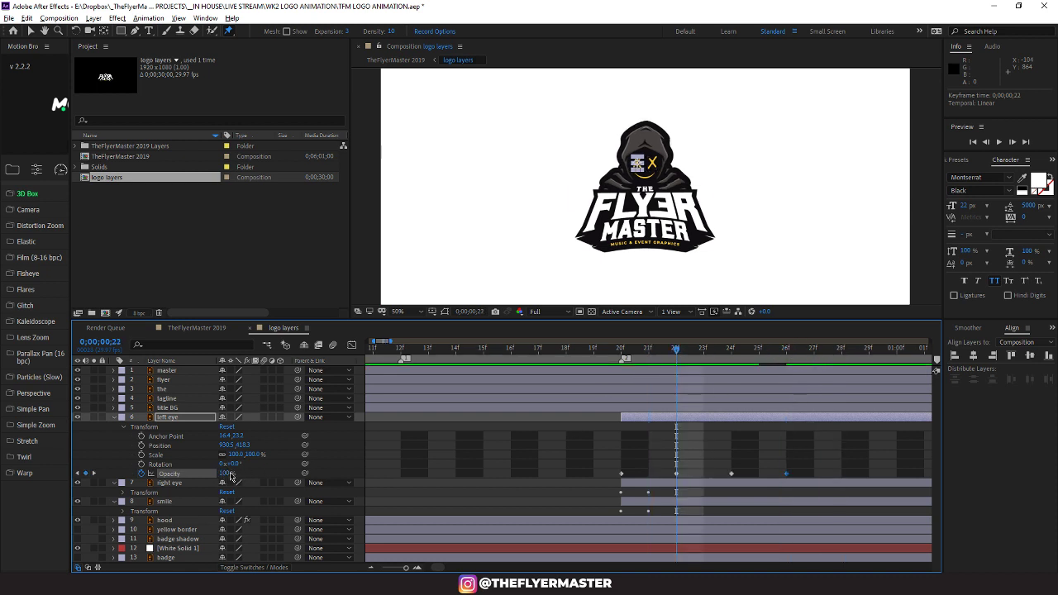
{"action": "left_click_drag", "start_coordinate": [231, 476], "coordinate": [220, 473]}
Key the left eye's opacity at 100% at 0;00;00;28, and shift that keyframe to 0;00;00;29
{"action": "left_click_drag", "start_coordinate": [674, 351], "coordinate": [835, 361]}
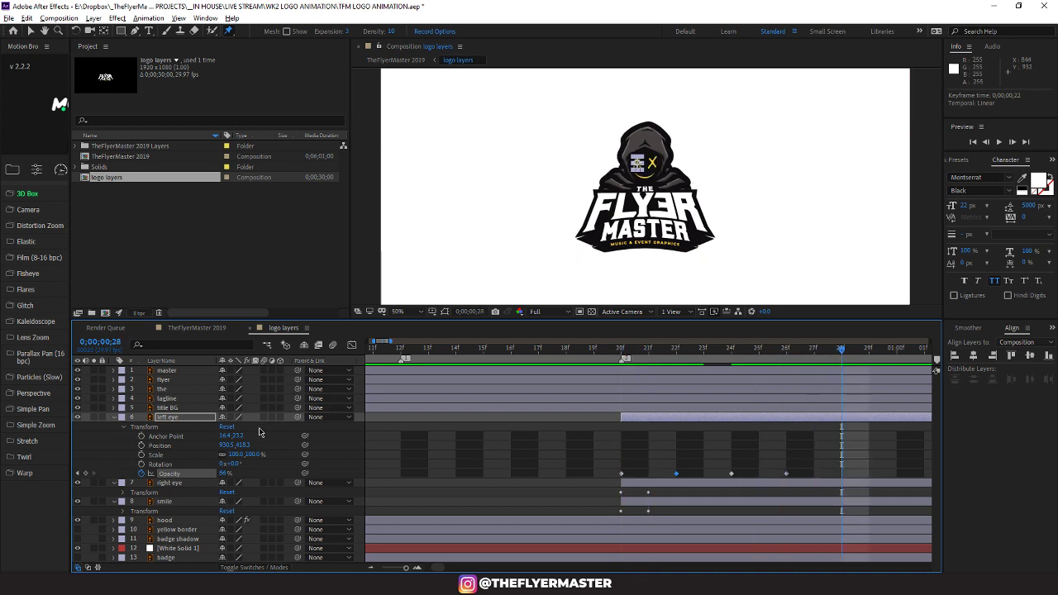
{"action": "left_click", "coordinate": [224, 475]}
{"action": "left_click_drag", "start_coordinate": [237, 475], "coordinate": [171, 472]}
{"action": "type", "text": "100"}
{"action": "key", "text": "Return"}
{"action": "left_click_drag", "start_coordinate": [842, 477], "coordinate": [867, 477]}
{"action": "left_click", "coordinate": [644, 388]}
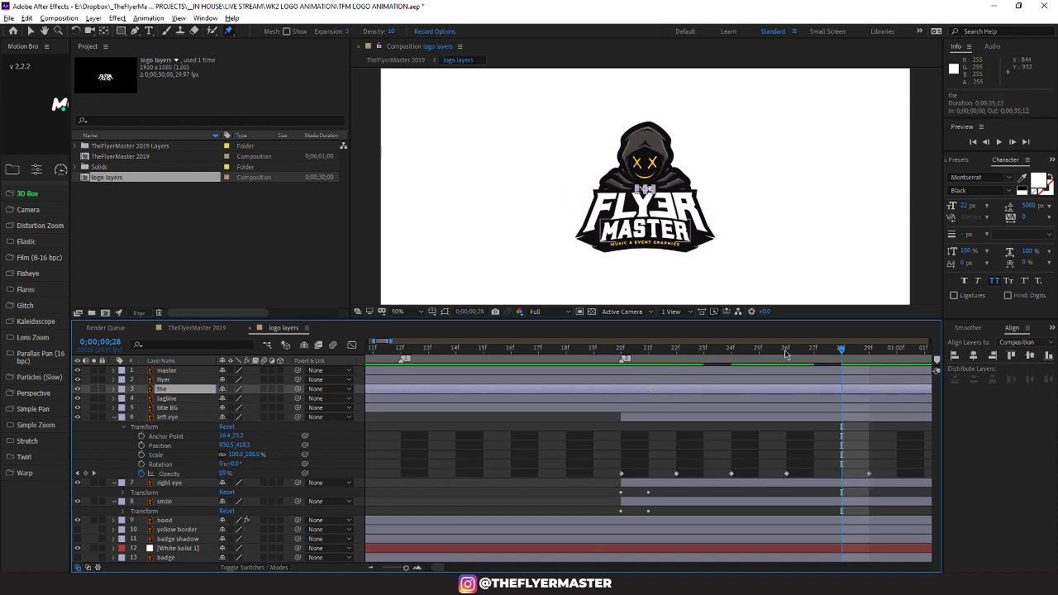
Move the left eye's second opacity keyframe one frame earlier to 0;00;00;21, and return the current time to 0;00;00;18
{"action": "left_click_drag", "start_coordinate": [841, 352], "coordinate": [674, 392]}
{"action": "left_click_drag", "start_coordinate": [676, 478], "coordinate": [659, 476]}
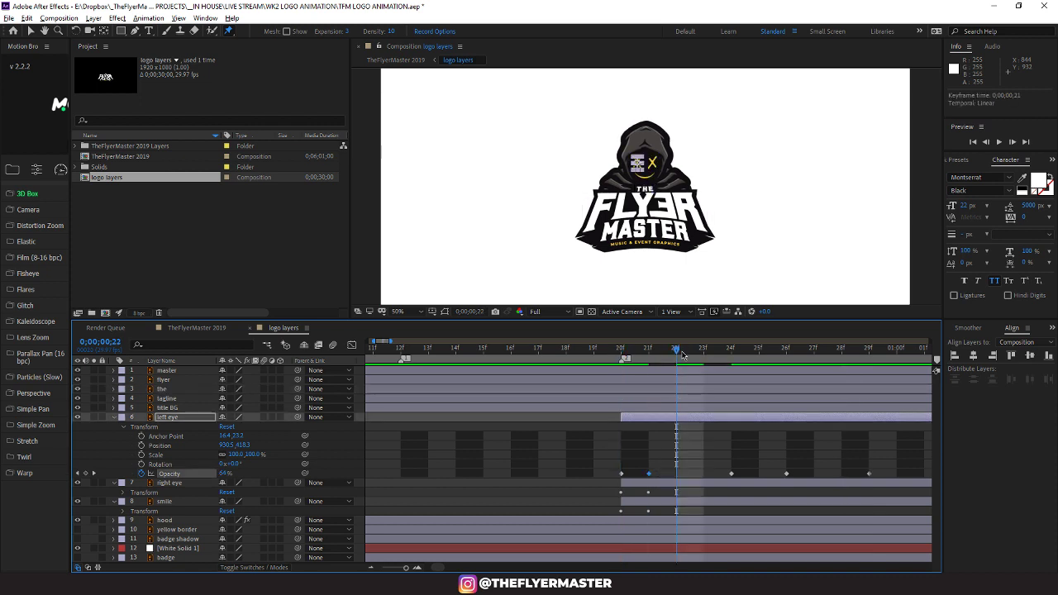
{"action": "mouse_move", "coordinate": [679, 354]}
{"action": "left_mouse_down"}
{"action": "mouse_move", "coordinate": [620, 356]}
{"action": "mouse_move", "coordinate": [897, 352]}
{"action": "mouse_move", "coordinate": [621, 357]}
{"action": "mouse_move", "coordinate": [888, 368]}
{"action": "mouse_move", "coordinate": [597, 376]}
{"action": "mouse_move", "coordinate": [763, 388]}
{"action": "mouse_move", "coordinate": [434, 398]}
{"action": "mouse_move", "coordinate": [667, 390]}
{"action": "mouse_move", "coordinate": [412, 380]}
{"action": "mouse_move", "coordinate": [748, 378]}
{"action": "mouse_move", "coordinate": [349, 380]}
{"action": "mouse_move", "coordinate": [988, 388]}
{"action": "mouse_move", "coordinate": [388, 384]}
{"action": "mouse_move", "coordinate": [512, 377]}
{"action": "mouse_move", "coordinate": [450, 391]}
{"action": "left_mouse_up"}
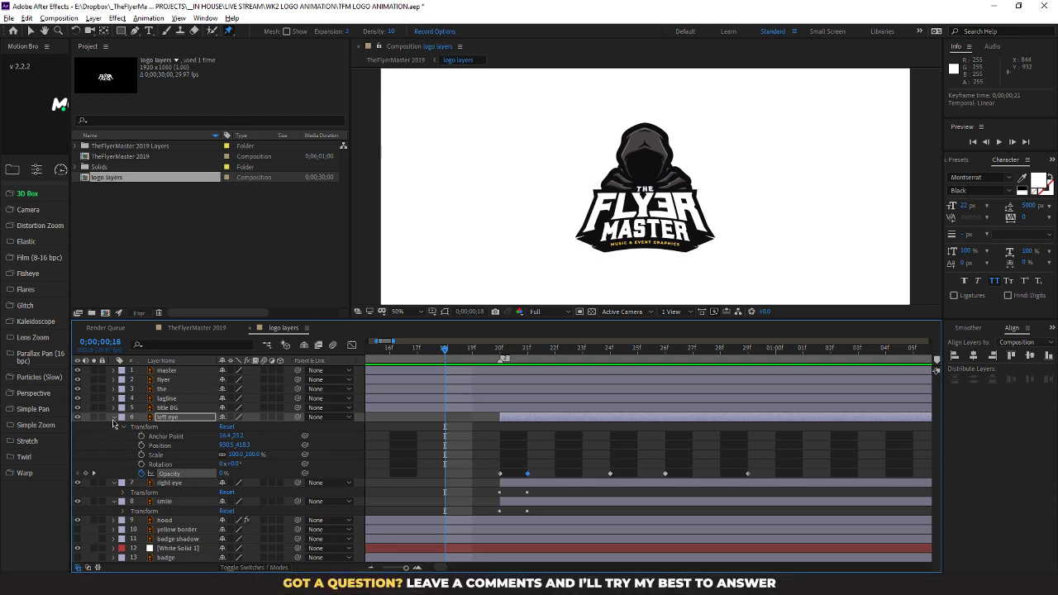
Collapse the left eye, right eye and smile layers, and expand the hood layer with its Puppet effect collapsed
{"action": "left_click", "coordinate": [114, 420]}
{"action": "left_click", "coordinate": [114, 427]}
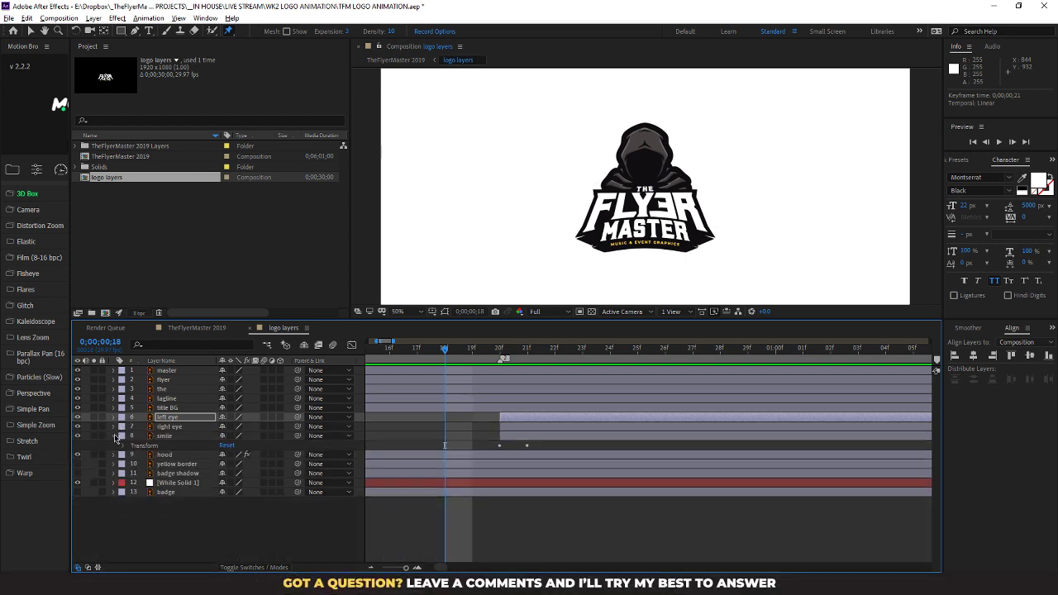
{"action": "left_click", "coordinate": [114, 437]}
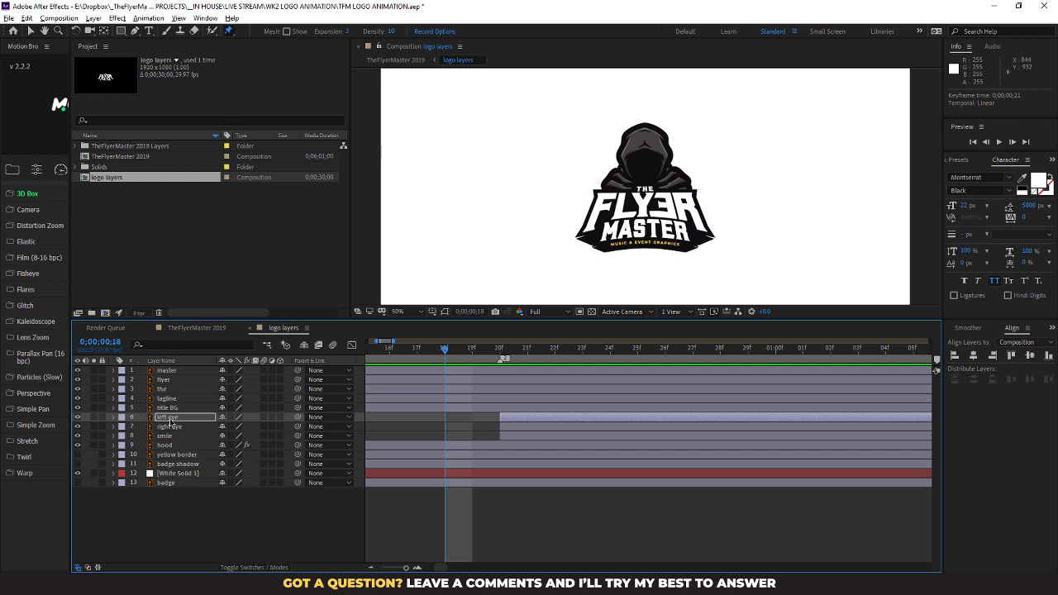
{"action": "left_click", "coordinate": [165, 445]}
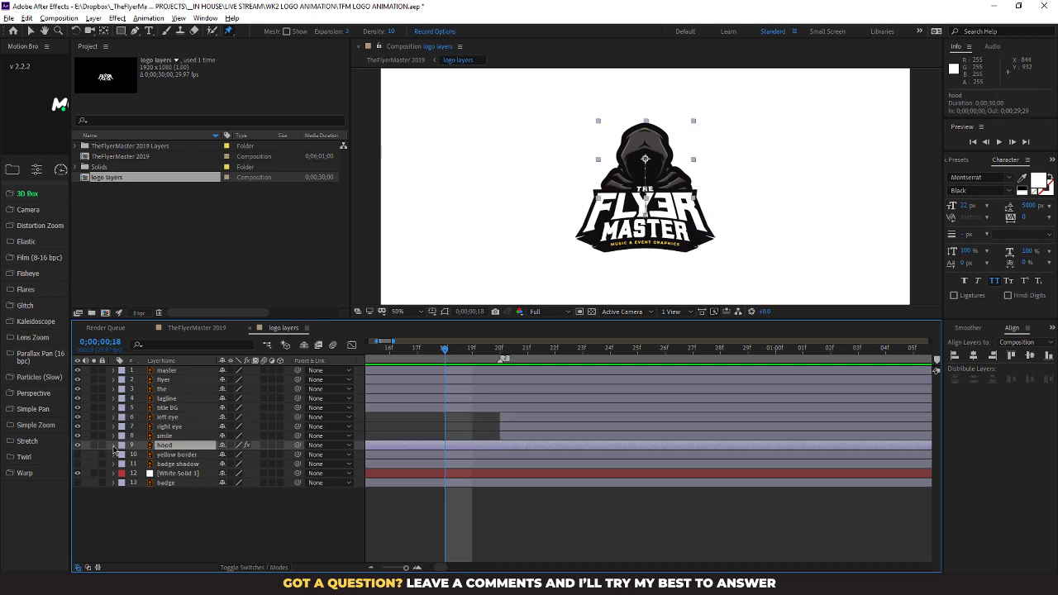
{"action": "left_click", "coordinate": [113, 446]}
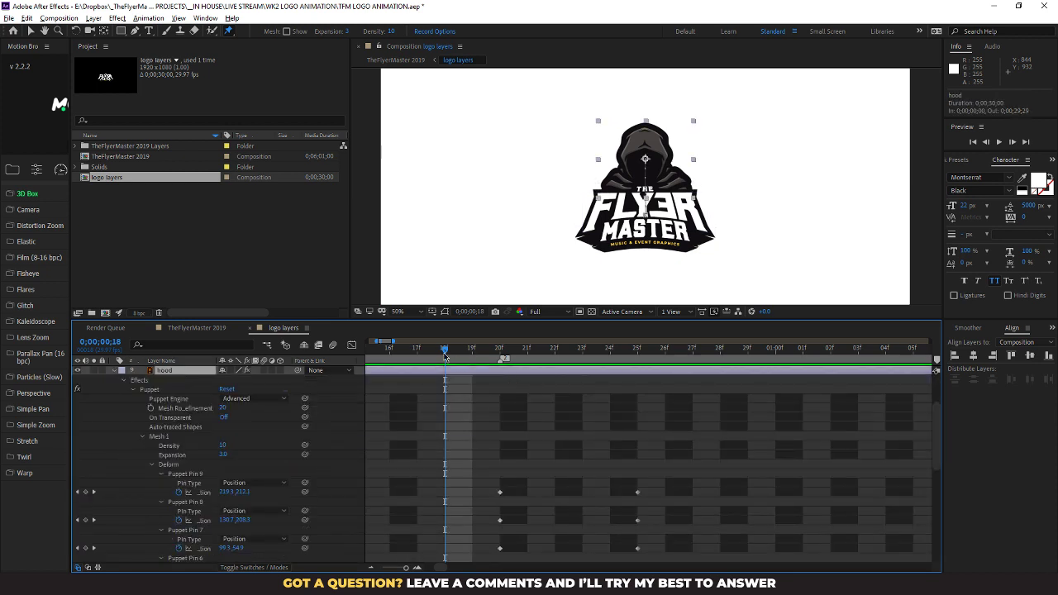
{"action": "left_click", "coordinate": [133, 392]}
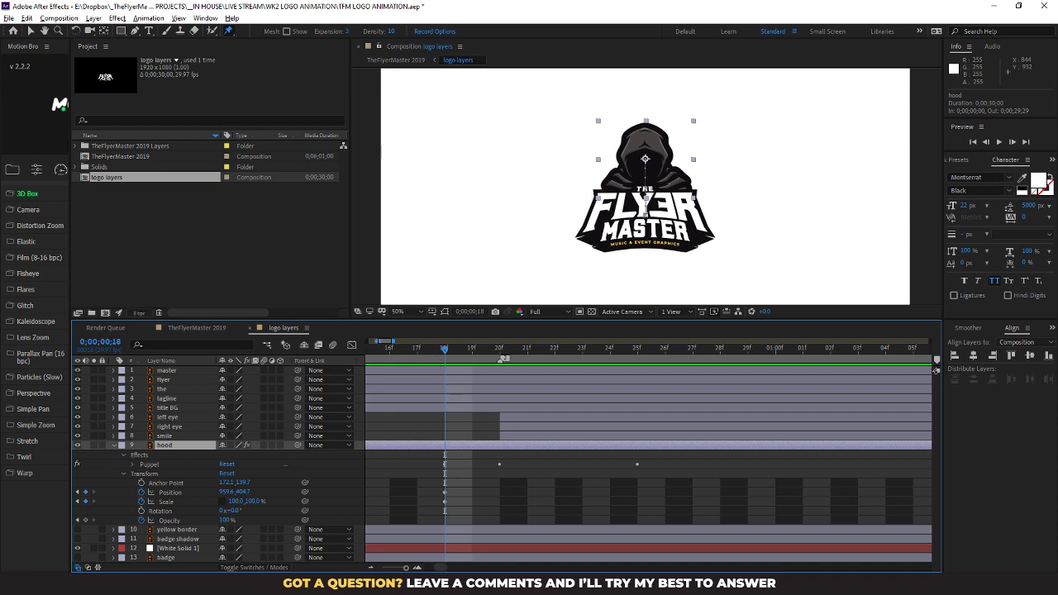
Move the hood's ending Position and Scale keyframes two frames earlier to 0;00;00;16
{"action": "left_click_drag", "start_coordinate": [440, 569], "coordinate": [435, 569]}
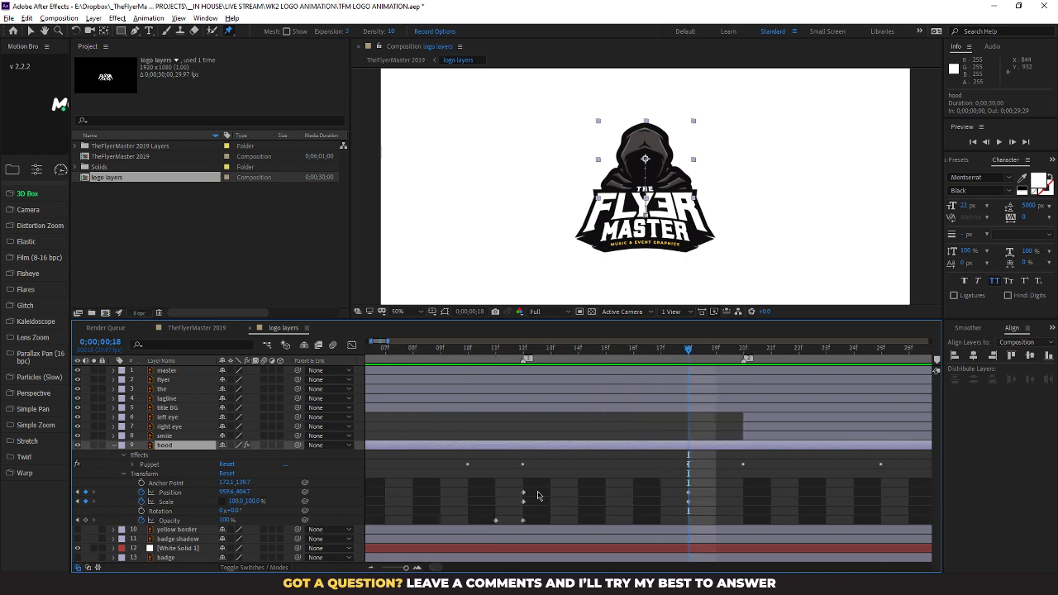
{"action": "left_click_drag", "start_coordinate": [536, 489], "coordinate": [574, 488]}
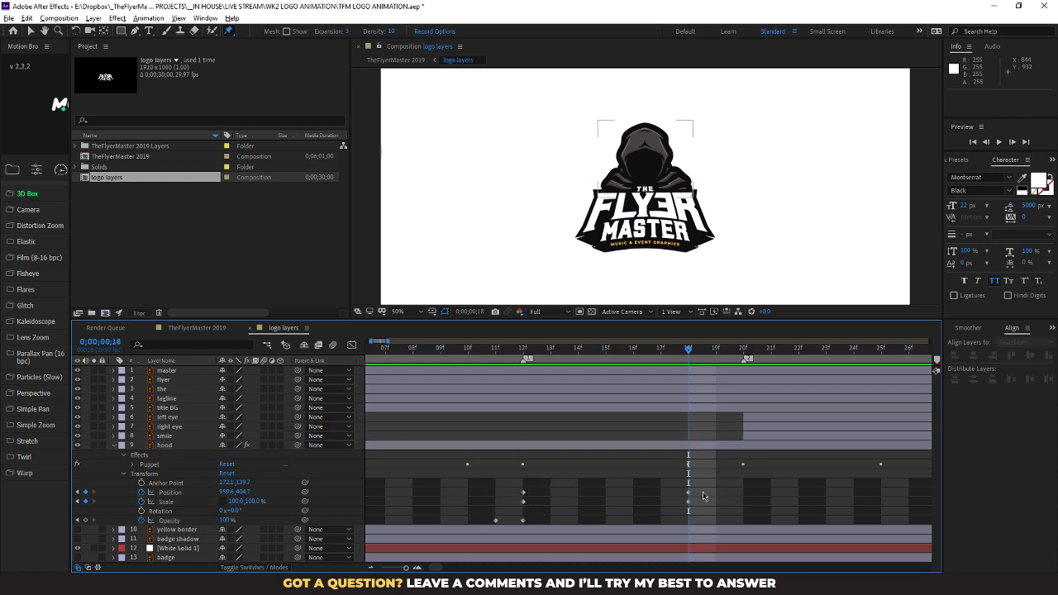
{"action": "left_click_drag", "start_coordinate": [705, 492], "coordinate": [633, 502]}
Play back the hood's pop-up from around 0;00;00;10 and scrub through the animation to 0;00;00;23
{"action": "left_click_drag", "start_coordinate": [687, 353], "coordinate": [453, 366]}
{"action": "key", "text": "space"}
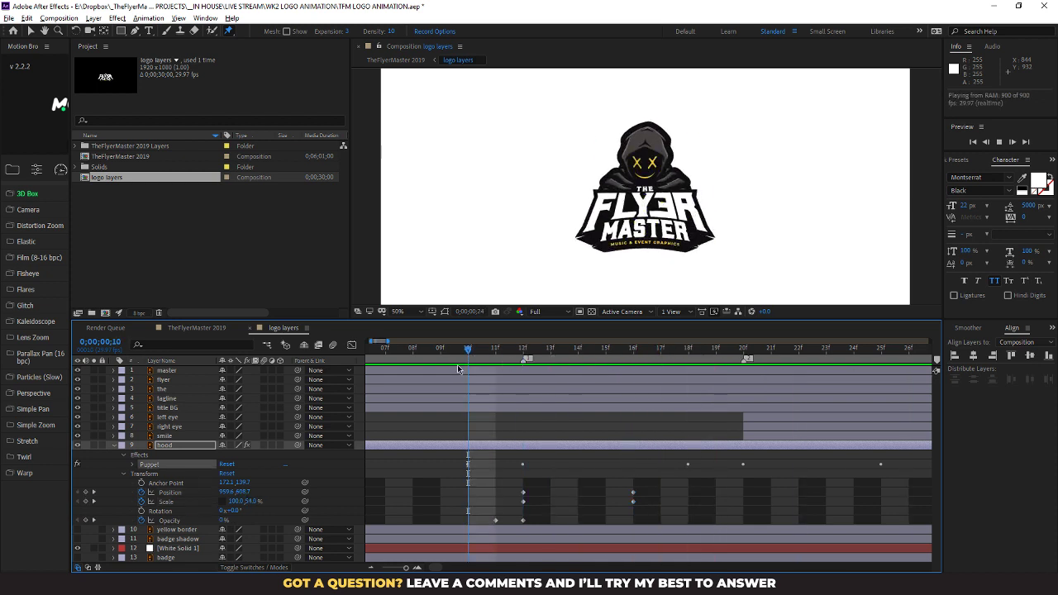
{"action": "left_click", "coordinate": [452, 351]}
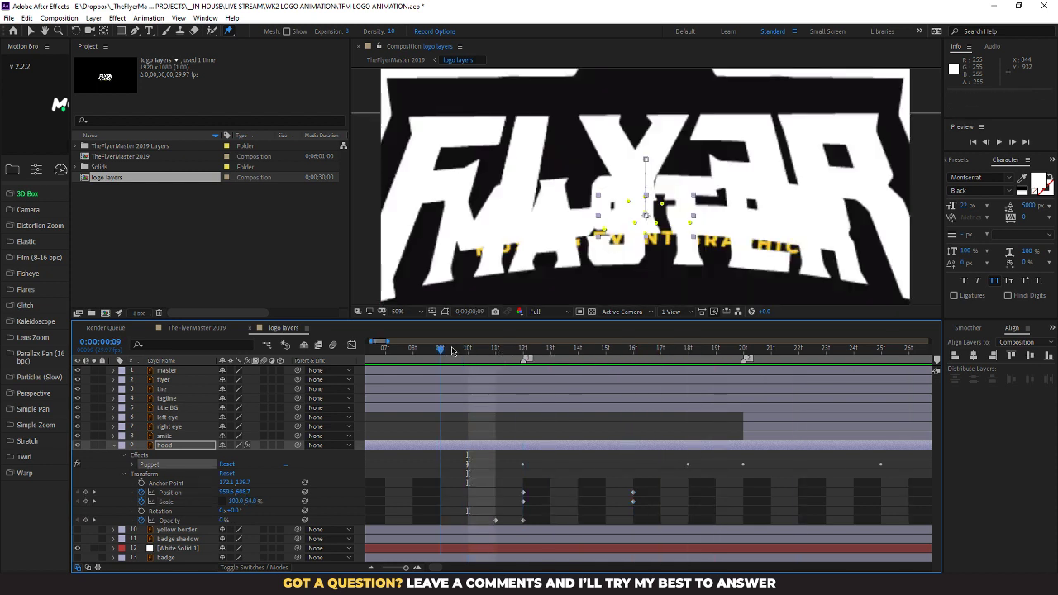
{"action": "left_click_drag", "start_coordinate": [453, 352], "coordinate": [496, 359]}
{"action": "key", "text": "space"}
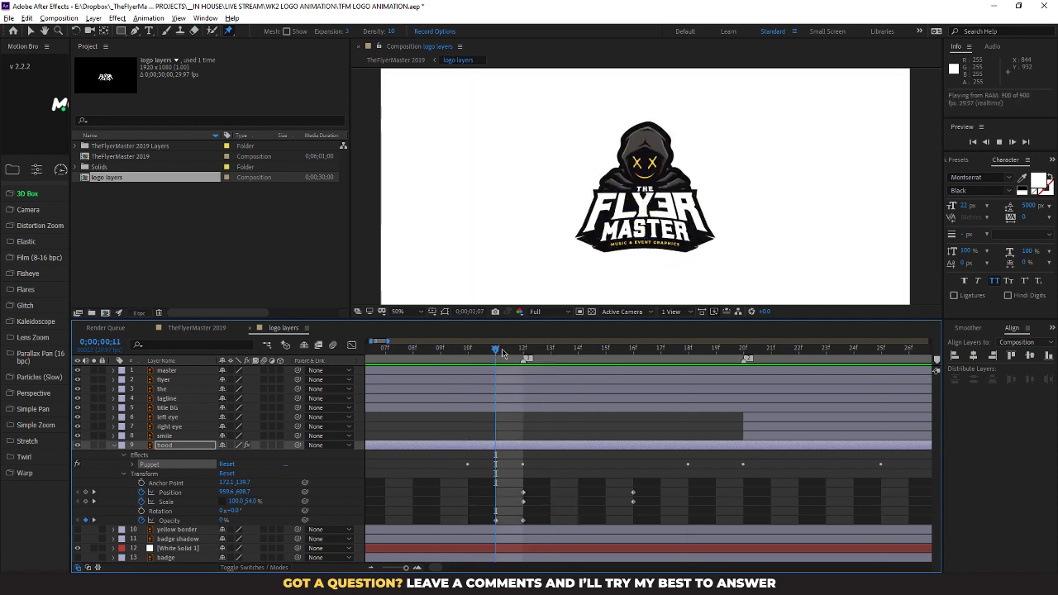
{"action": "key", "text": "space"}
{"action": "left_click_drag", "start_coordinate": [504, 360], "coordinate": [439, 352]}
{"action": "key", "text": "space"}
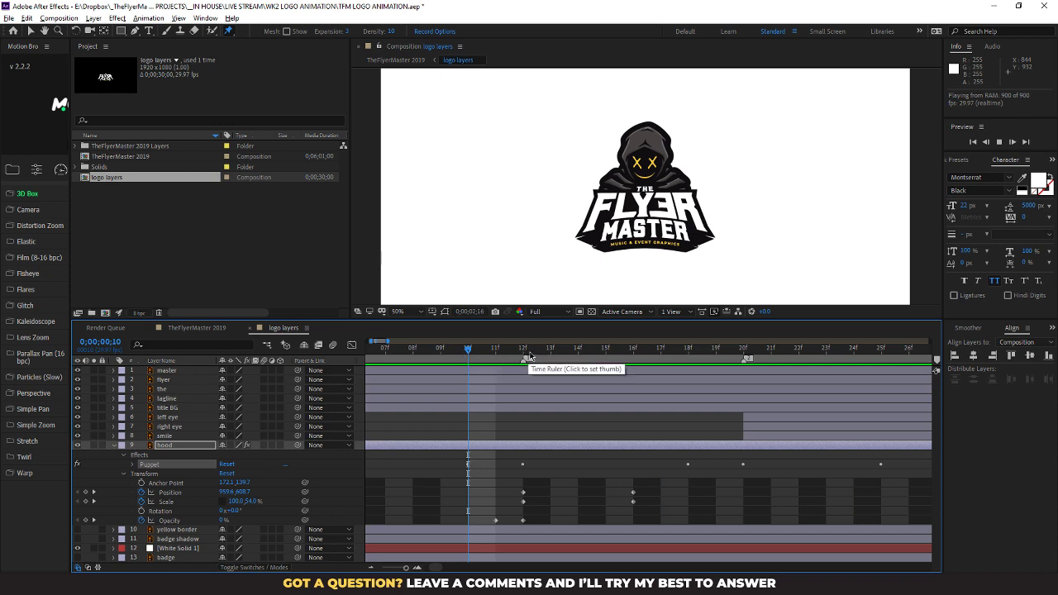
{"action": "left_click_drag", "start_coordinate": [524, 351], "coordinate": [464, 354]}
{"action": "left_click_drag", "start_coordinate": [527, 355], "coordinate": [825, 365]}
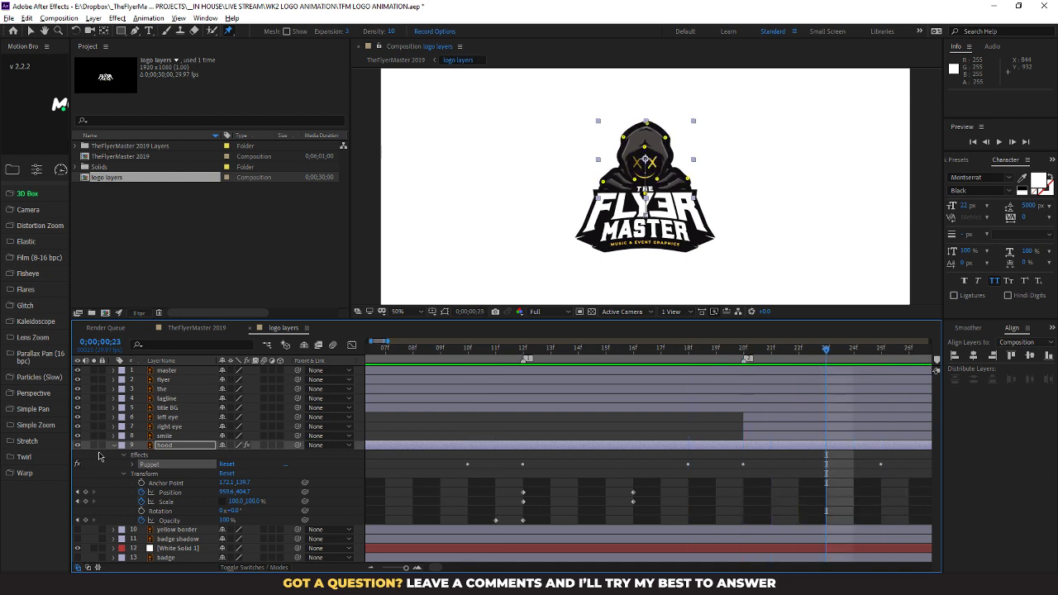
{"action": "left_click", "coordinate": [119, 449]}
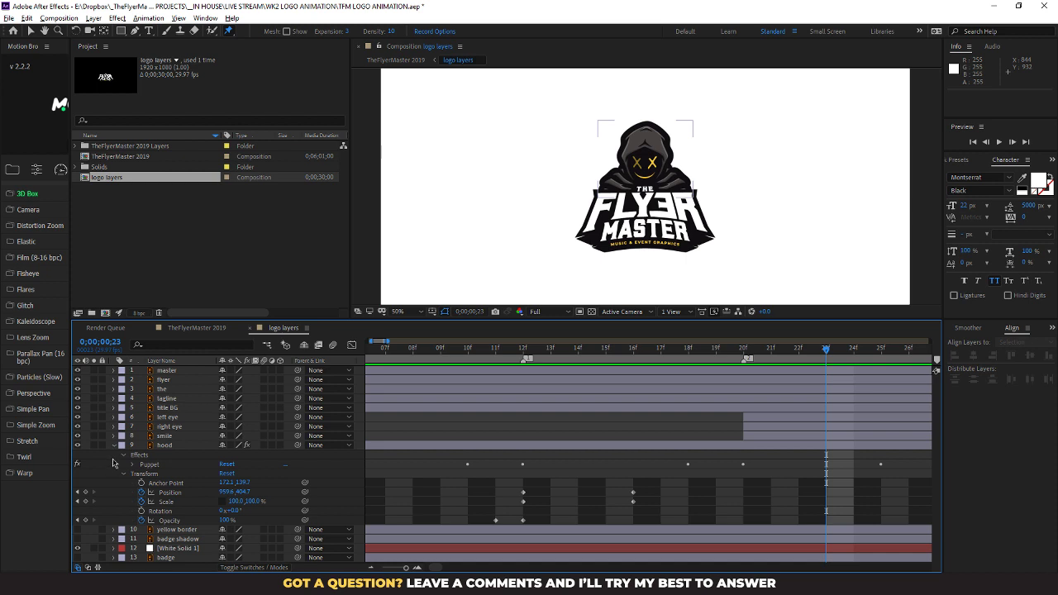
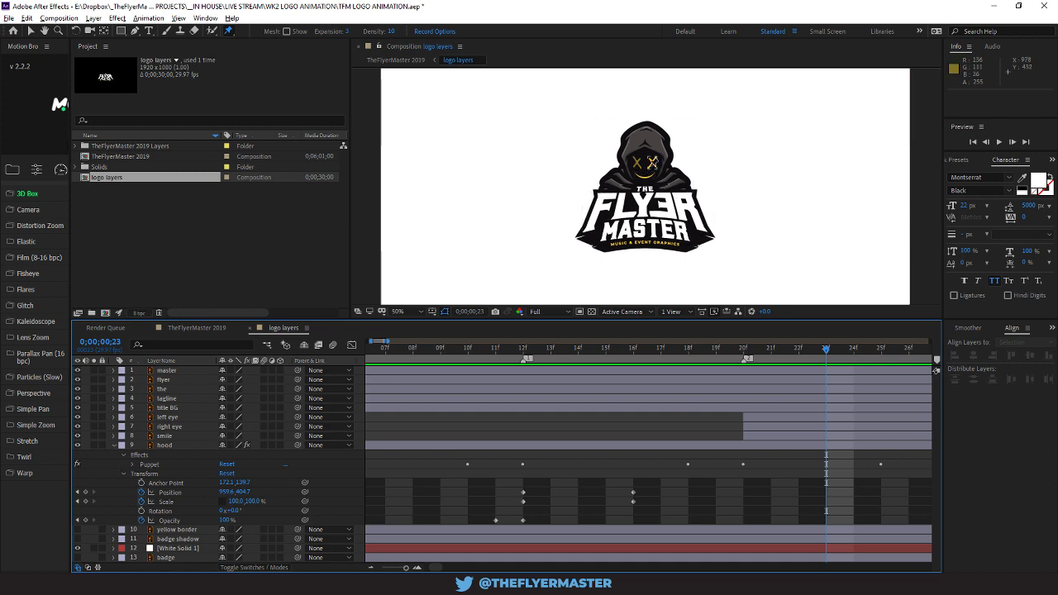
Switch to the Selection tool, and collapse the hood layer to reveal the left eye's opacity keyframes instead
{"action": "left_click", "coordinate": [30, 31]}
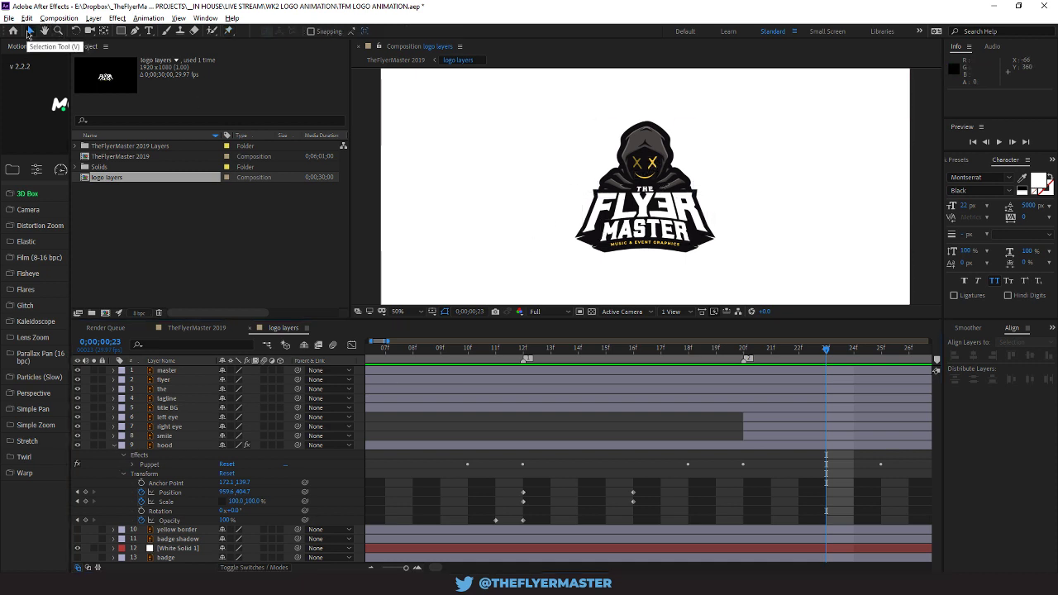
{"action": "left_click", "coordinate": [653, 164]}
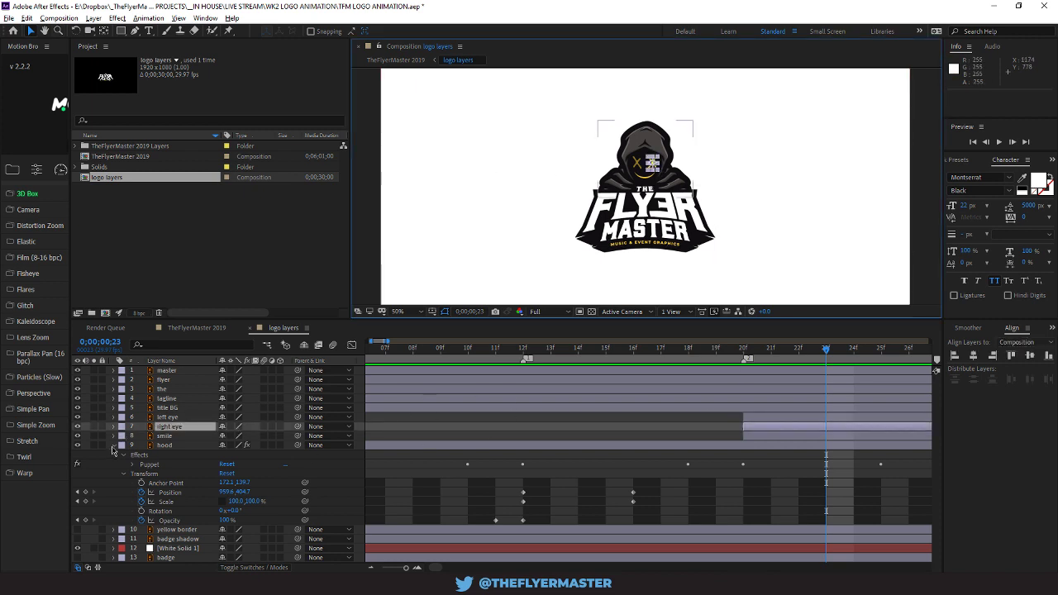
{"action": "left_click", "coordinate": [113, 445]}
{"action": "left_click", "coordinate": [179, 418]}
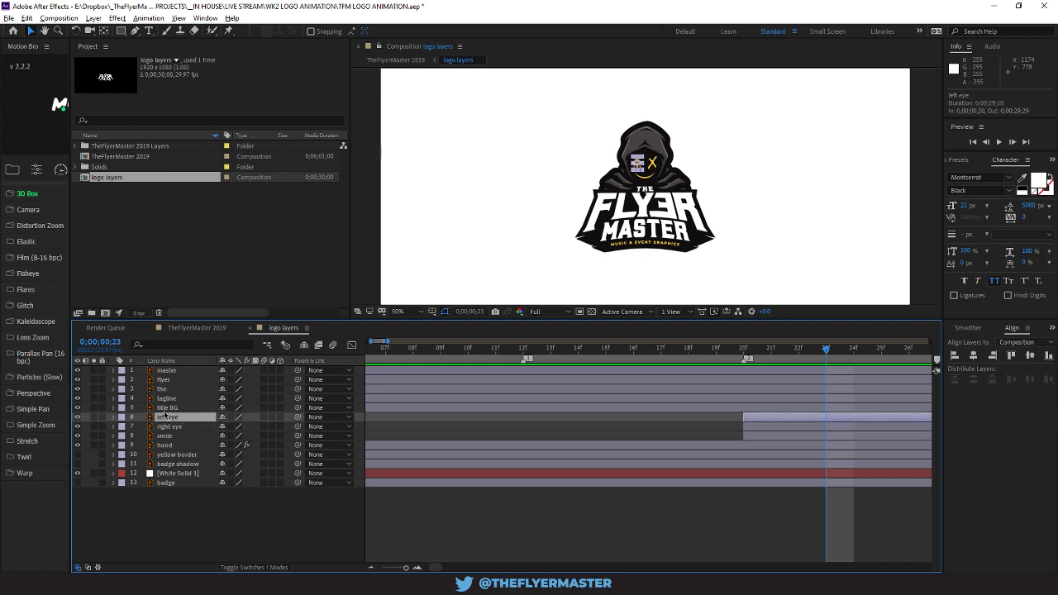
{"action": "left_click", "coordinate": [114, 418]}
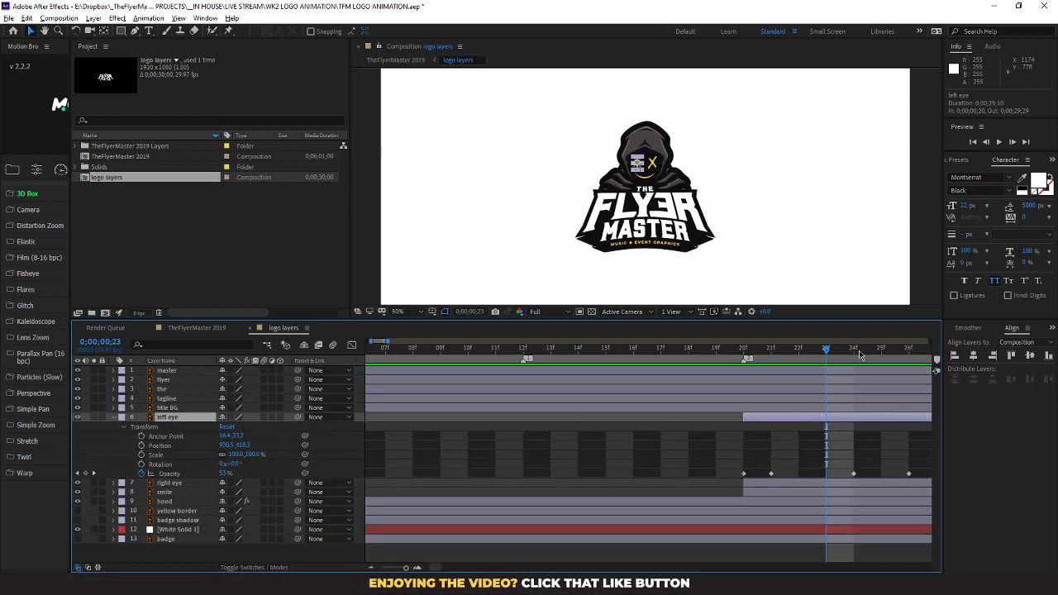
Move the right eye's 0% opacity keyframe to 0;00;00;22 and its 100% opacity keyframe to 0;00;00;23
{"action": "left_click", "coordinate": [748, 482]}
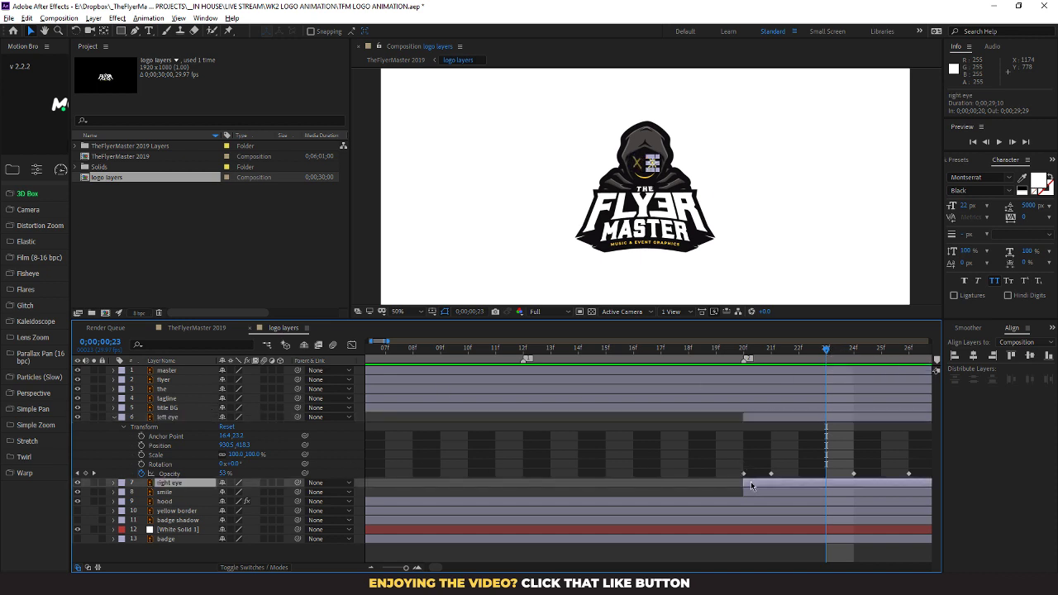
{"action": "left_click", "coordinate": [114, 484]}
{"action": "left_click", "coordinate": [122, 494]}
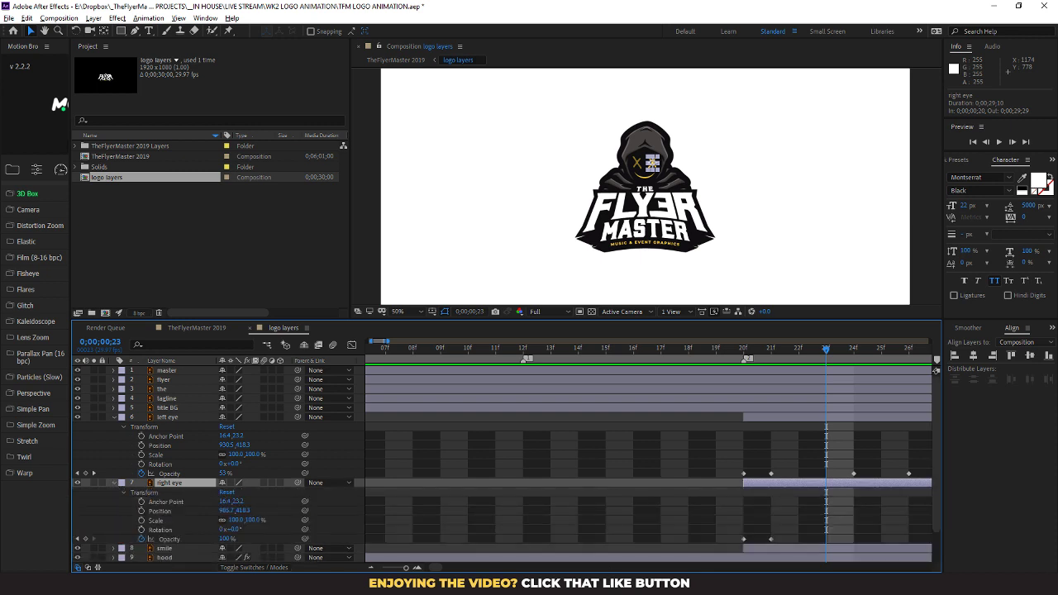
{"action": "left_click_drag", "start_coordinate": [770, 539], "coordinate": [826, 539]}
{"action": "left_click_drag", "start_coordinate": [745, 541], "coordinate": [799, 540]}
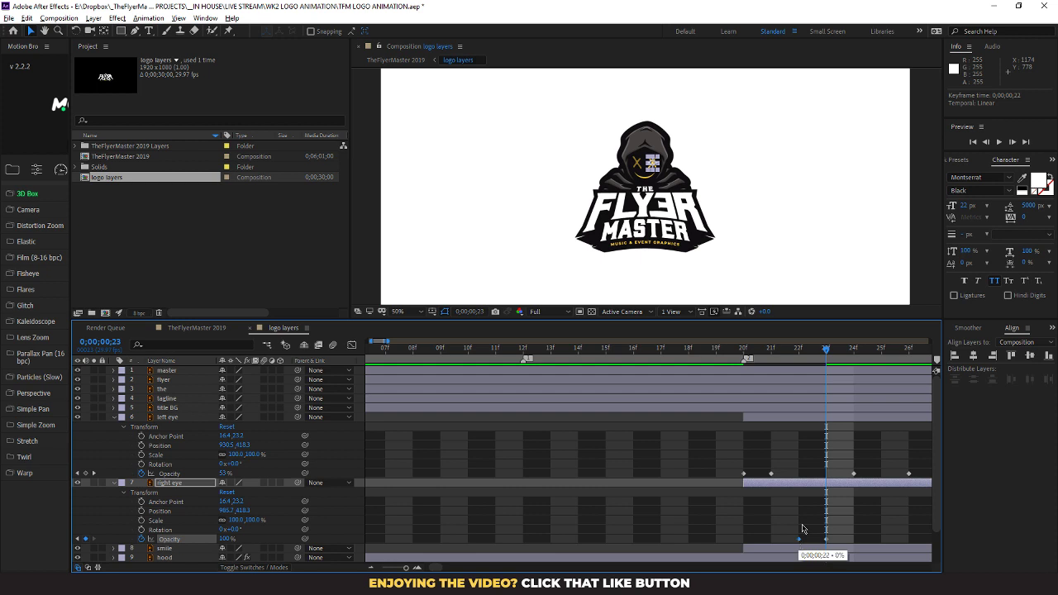
Set the right eye's opacity to 37% at 0;00;00;23, lower it further at 0;00;00;24, and raise it to 74% at 0;00;00;25
{"action": "mouse_move", "coordinate": [806, 355]}
{"action": "left_mouse_down"}
{"action": "mouse_move", "coordinate": [748, 357]}
{"action": "mouse_move", "coordinate": [846, 362]}
{"action": "mouse_move", "coordinate": [823, 361]}
{"action": "left_mouse_up"}
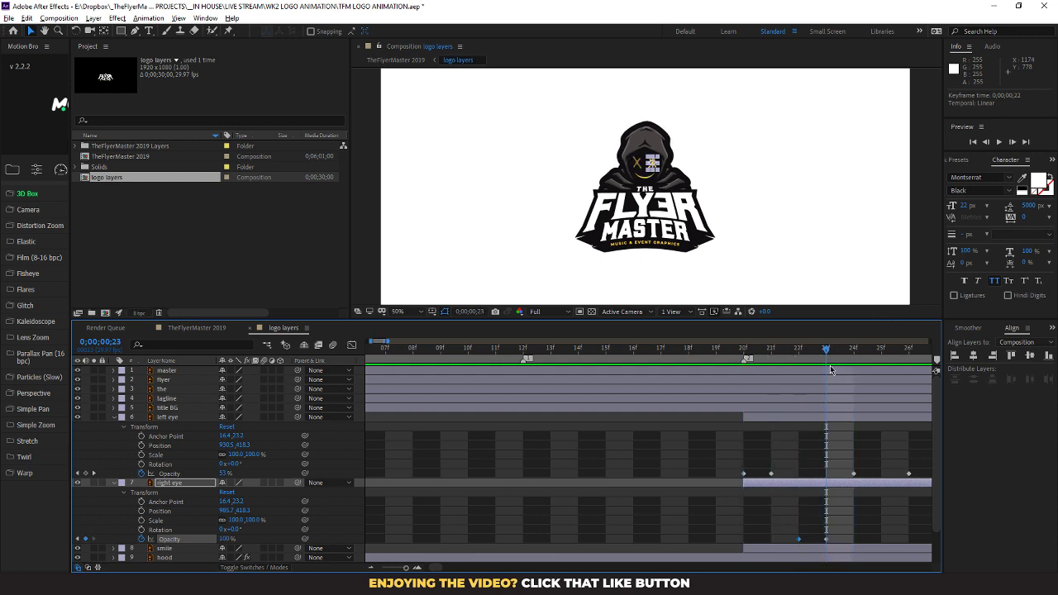
{"action": "left_click_drag", "start_coordinate": [223, 540], "coordinate": [184, 534]}
{"action": "left_click_drag", "start_coordinate": [830, 348], "coordinate": [859, 354]}
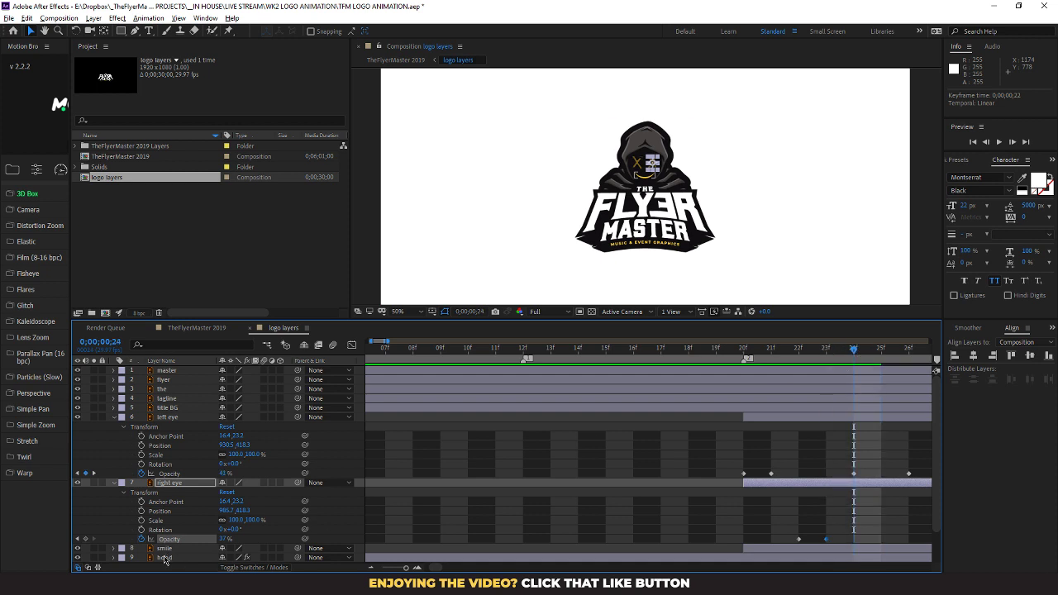
{"action": "left_click_drag", "start_coordinate": [221, 539], "coordinate": [200, 536]}
{"action": "left_click_drag", "start_coordinate": [856, 353], "coordinate": [882, 350]}
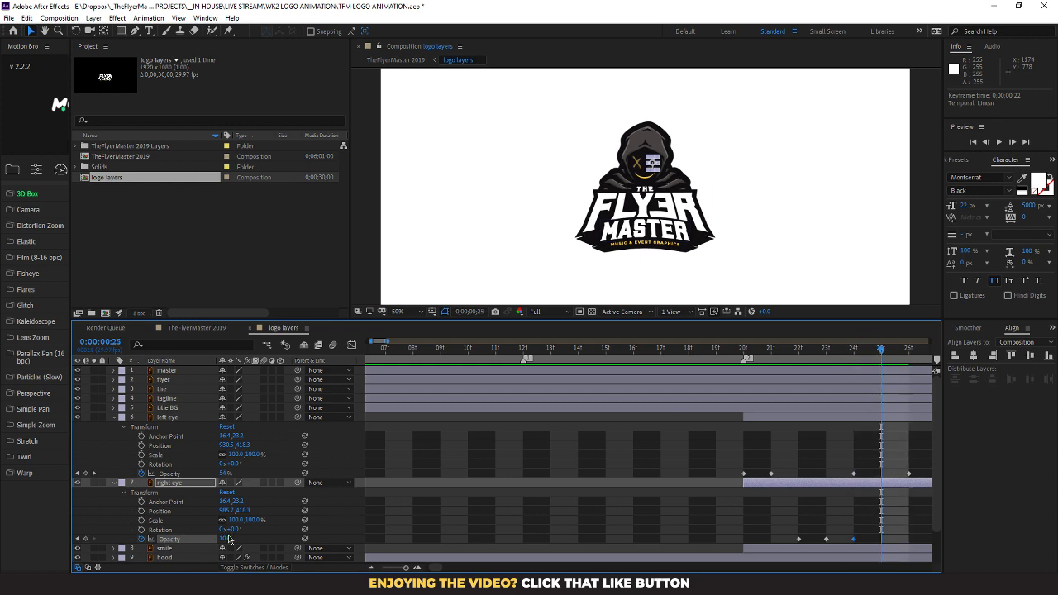
{"action": "left_click_drag", "start_coordinate": [224, 539], "coordinate": [255, 540]}
Move the left eye's third and fourth opacity keyframes earlier to 0;00;00;22 and 0;00;00;23
{"action": "left_click_drag", "start_coordinate": [882, 351], "coordinate": [771, 390]}
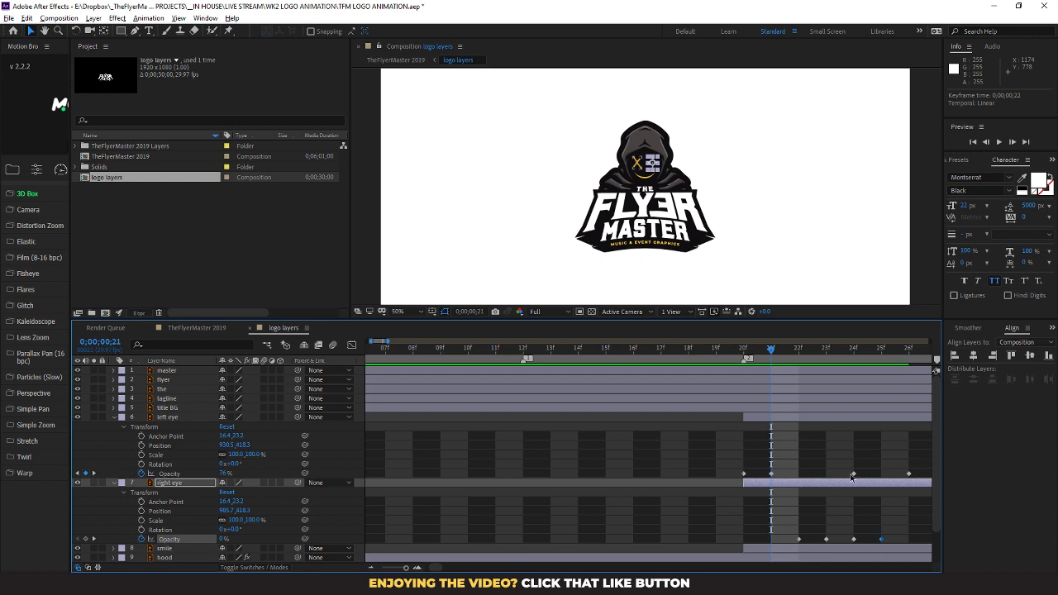
{"action": "left_click_drag", "start_coordinate": [854, 474], "coordinate": [827, 469]}
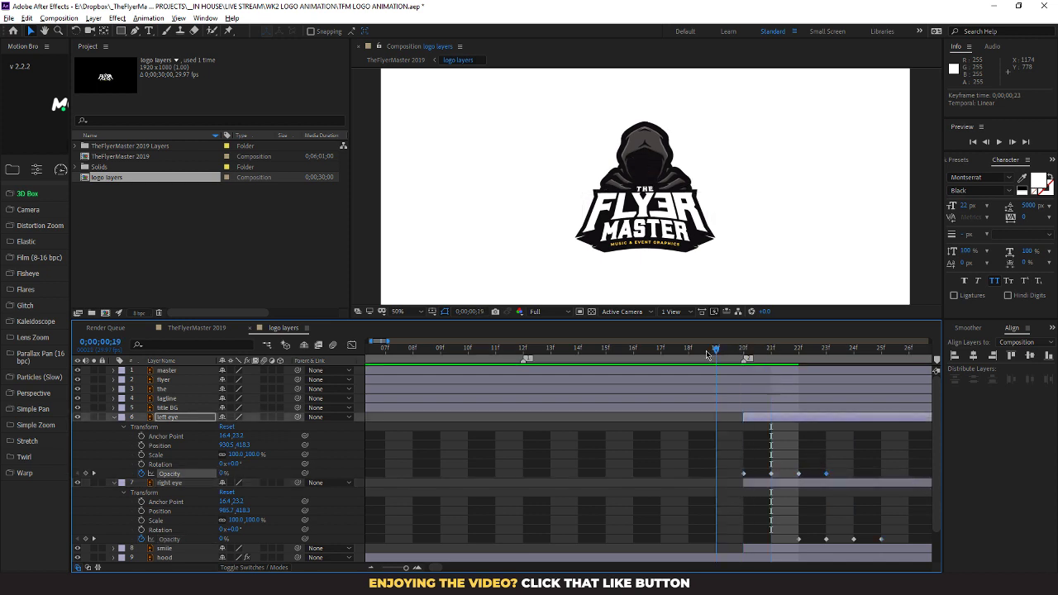
{"action": "left_click_drag", "start_coordinate": [769, 354], "coordinate": [796, 354]}
{"action": "left_click", "coordinate": [813, 354]}
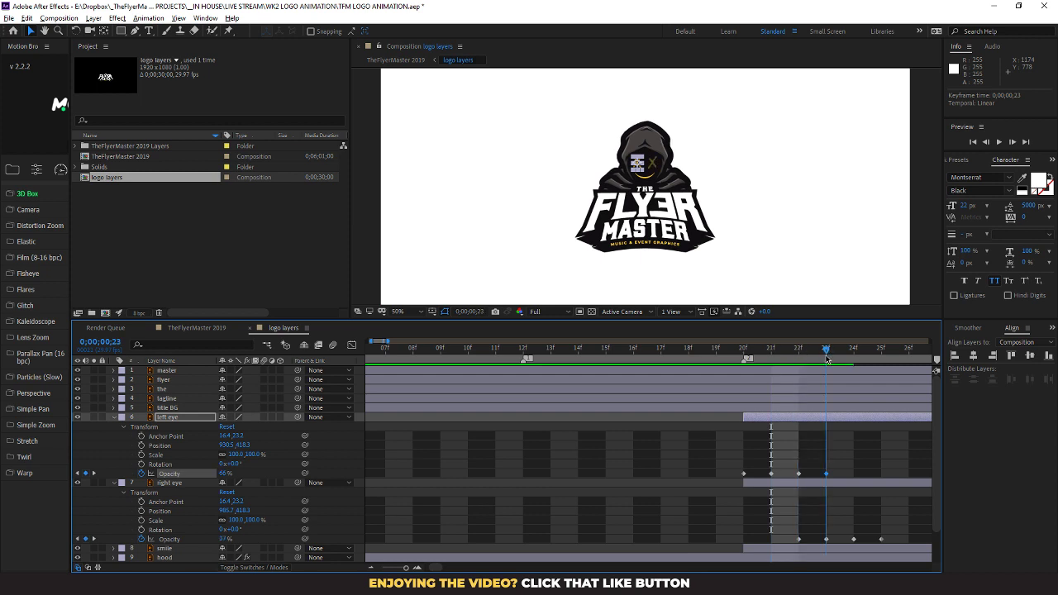
Shift all four right eye opacity keyframes one frame earlier so they start at 0;00;00;21, and play back the eye flicker
{"action": "left_click", "coordinate": [799, 539]}
{"action": "left_click_drag", "start_coordinate": [787, 540], "coordinate": [854, 542]}
{"action": "left_click_drag", "start_coordinate": [825, 349], "coordinate": [749, 363]}
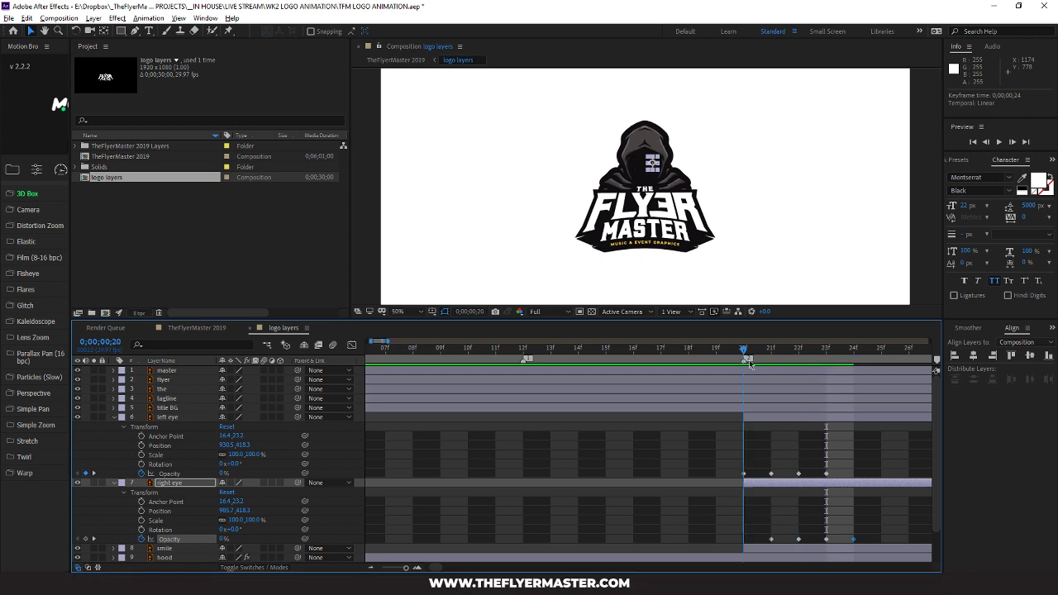
{"action": "left_click", "coordinate": [517, 379]}
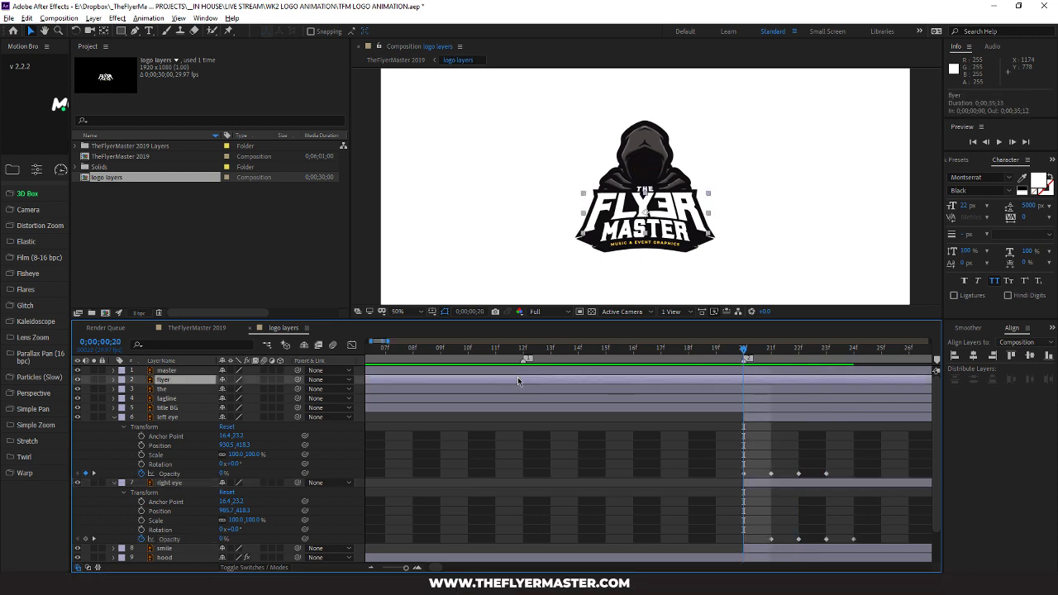
{"action": "key", "text": "space"}
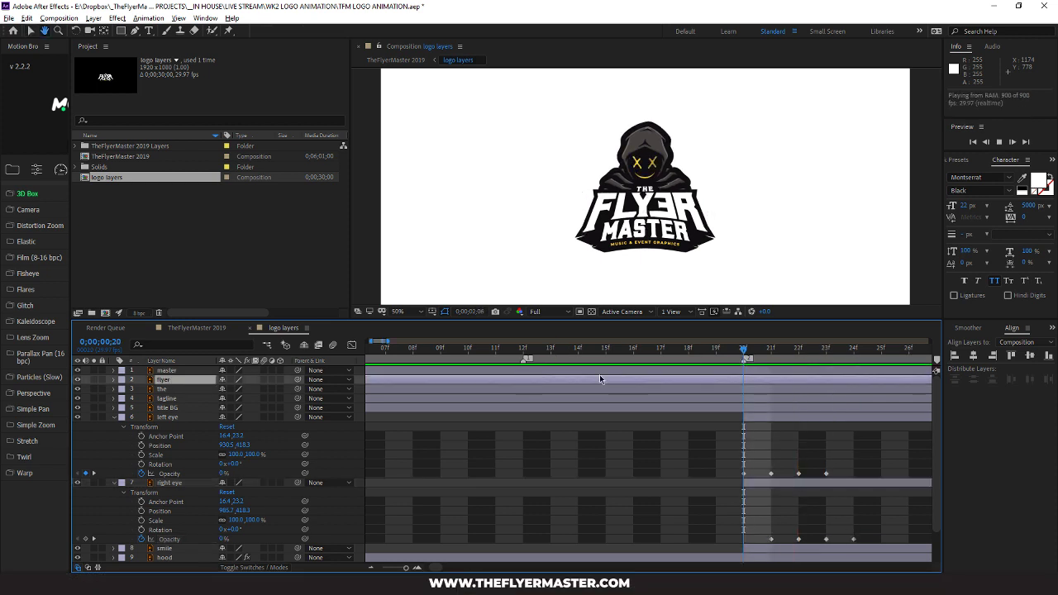
{"action": "key", "text": "space"}
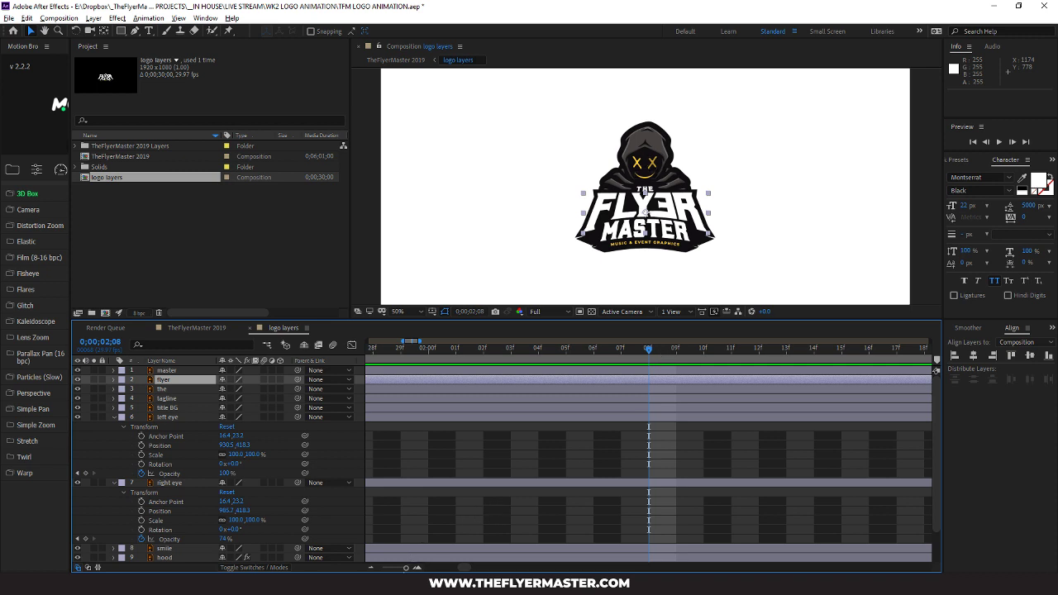
Key the right eye's opacity at 9% at 0;00;00;25
{"action": "left_click_drag", "start_coordinate": [406, 568], "coordinate": [455, 570]}
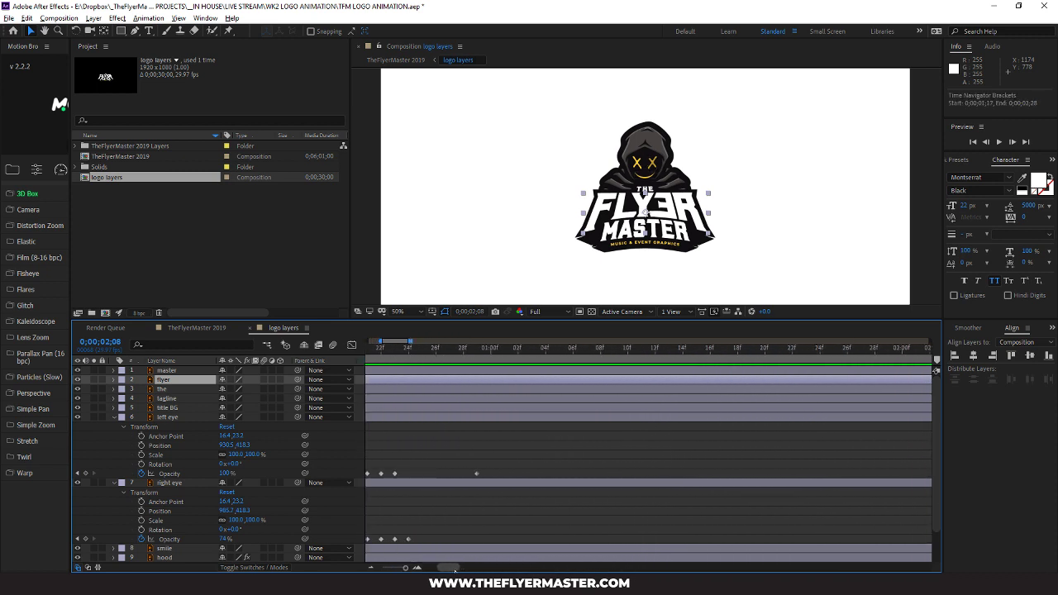
{"action": "left_click_drag", "start_coordinate": [465, 349], "coordinate": [410, 357]}
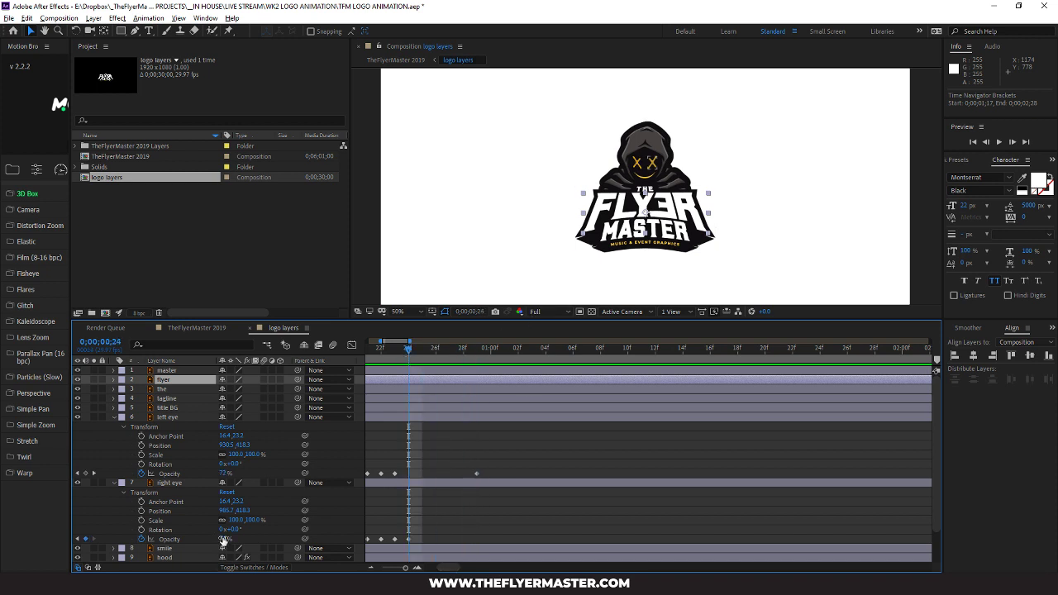
{"action": "left_click_drag", "start_coordinate": [411, 355], "coordinate": [421, 353]}
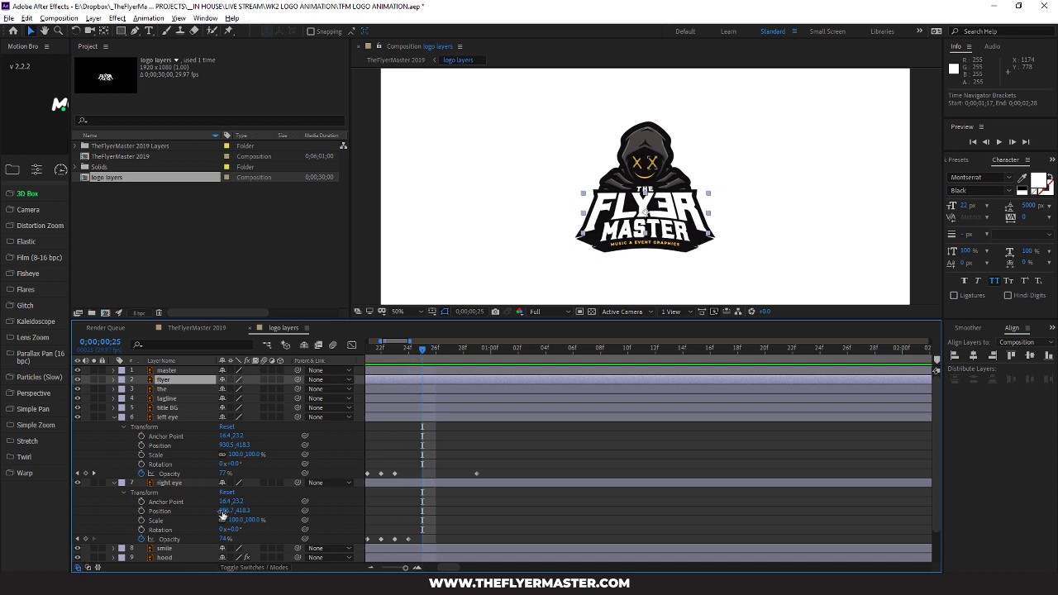
{"action": "left_click_drag", "start_coordinate": [225, 539], "coordinate": [196, 547]}
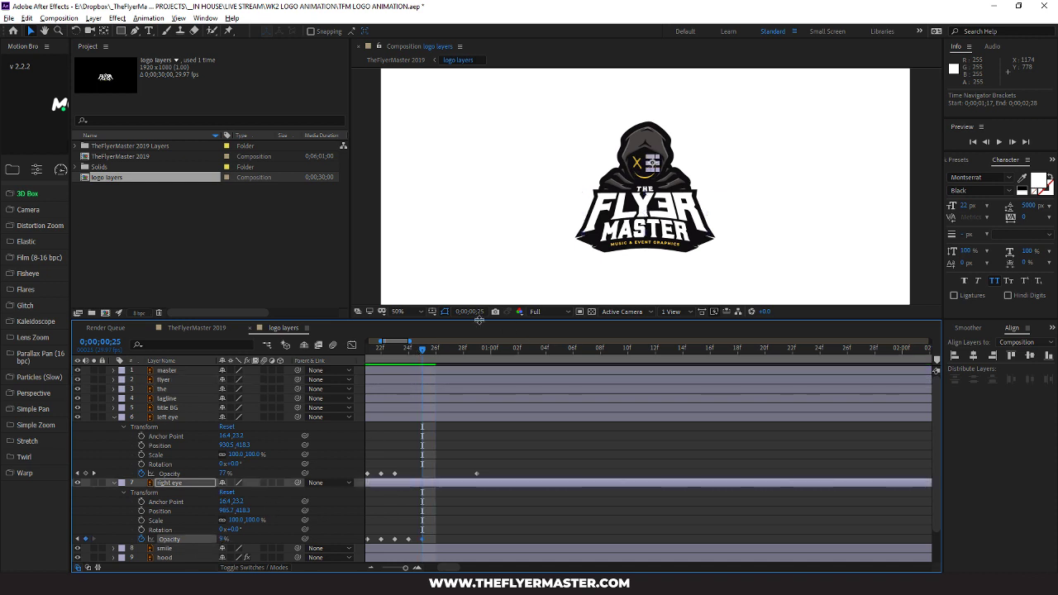
Key the right eye's opacity at 100% at 0;00;00;26 and move the left eye's last opacity keyframe to the same frame
{"action": "left_click_drag", "start_coordinate": [424, 353], "coordinate": [434, 353]}
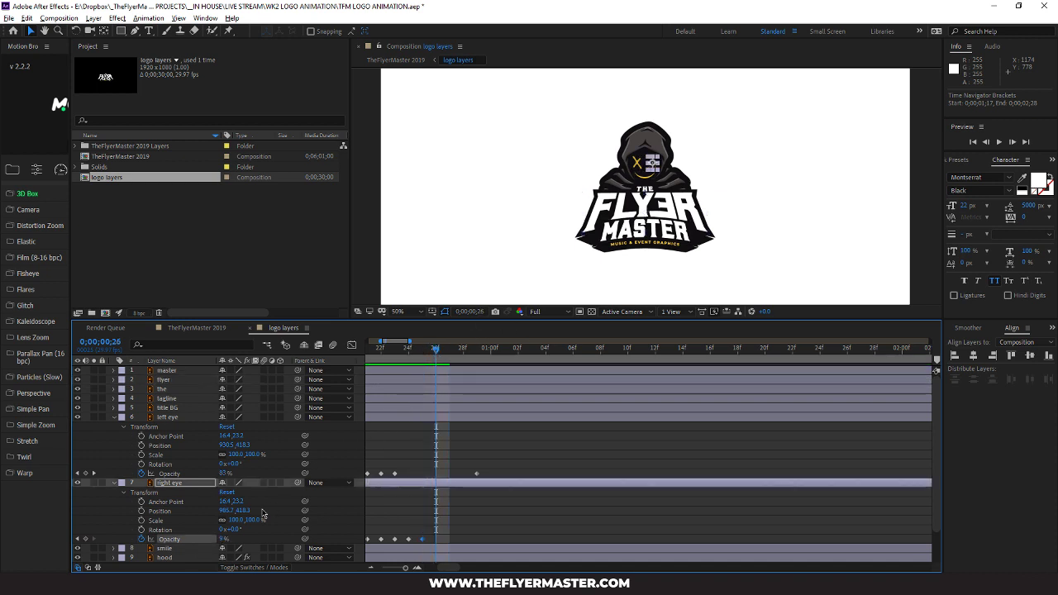
{"action": "left_click_drag", "start_coordinate": [222, 541], "coordinate": [372, 524]}
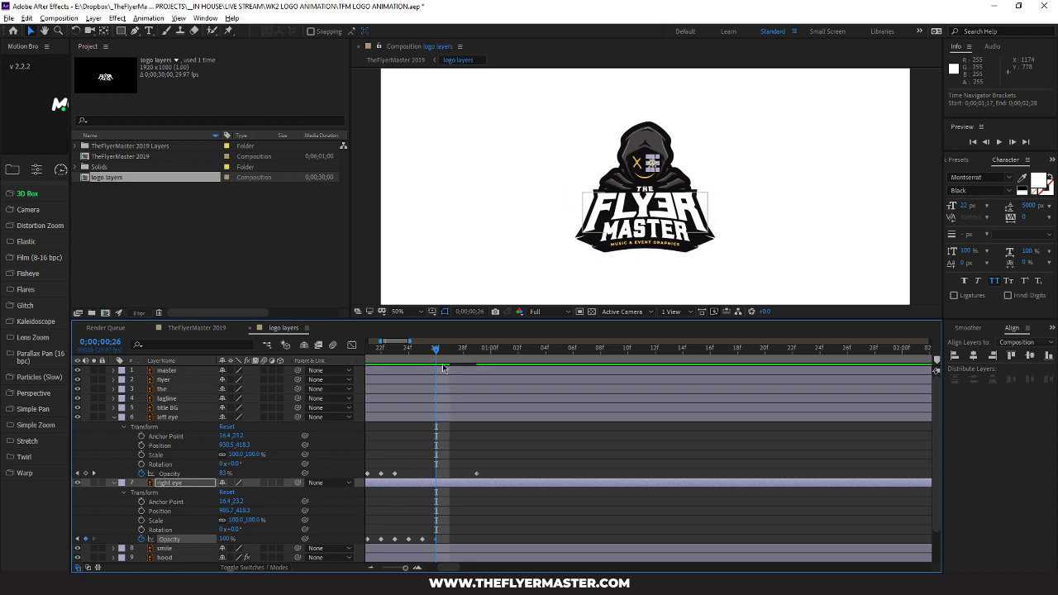
{"action": "left_click_drag", "start_coordinate": [436, 350], "coordinate": [477, 354]}
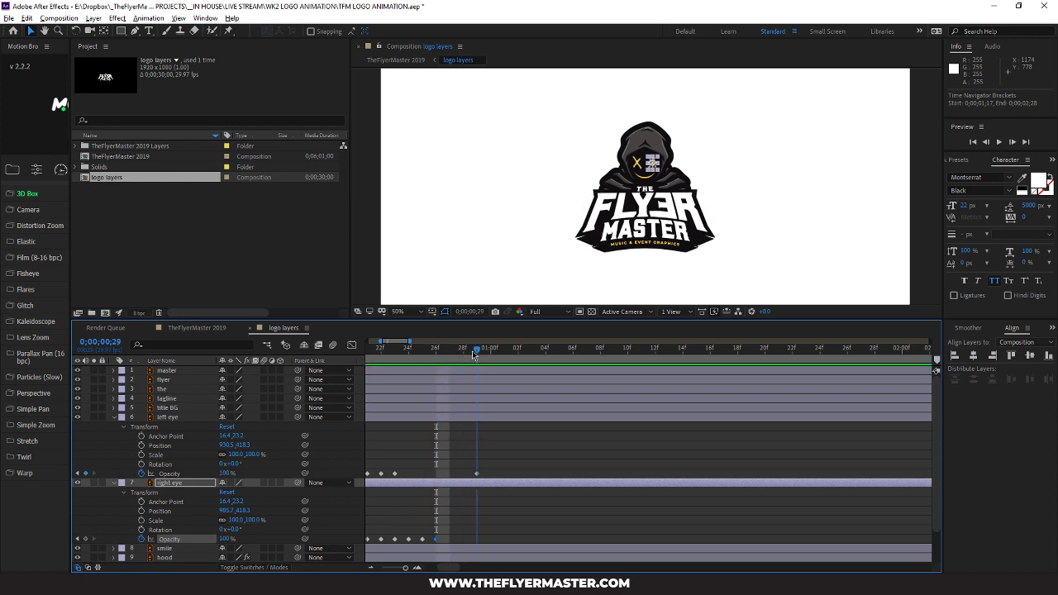
{"action": "left_click_drag", "start_coordinate": [478, 475], "coordinate": [435, 474]}
Play back the eye flicker twice from 0;00;00;19 to check the timing of both eyes
{"action": "left_click_drag", "start_coordinate": [476, 355], "coordinate": [446, 364]}
{"action": "key", "text": "space"}
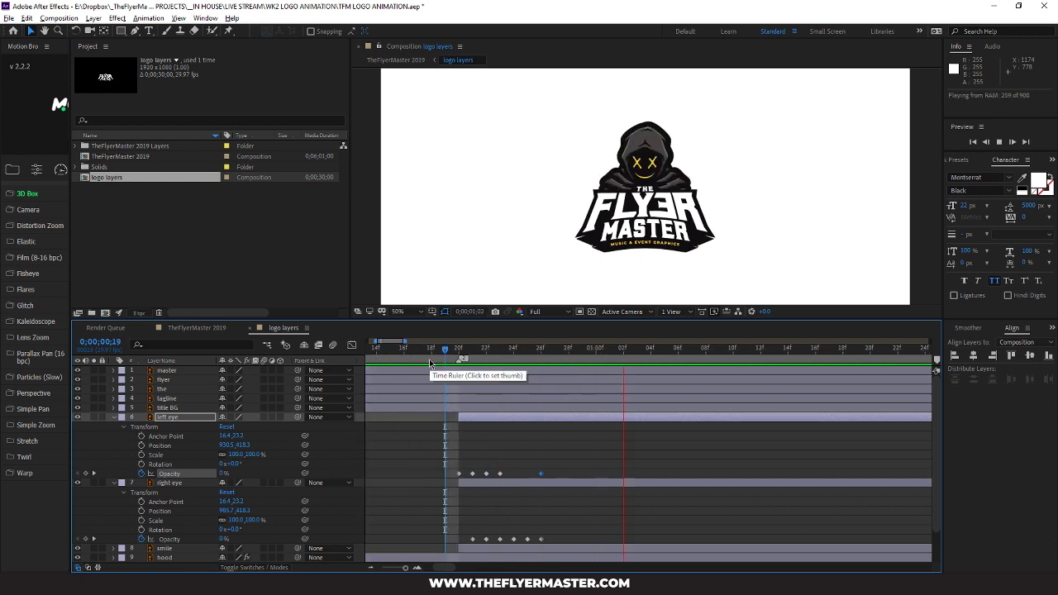
{"action": "key", "text": "space"}
{"action": "left_click", "coordinate": [449, 353]}
{"action": "key", "text": "space"}
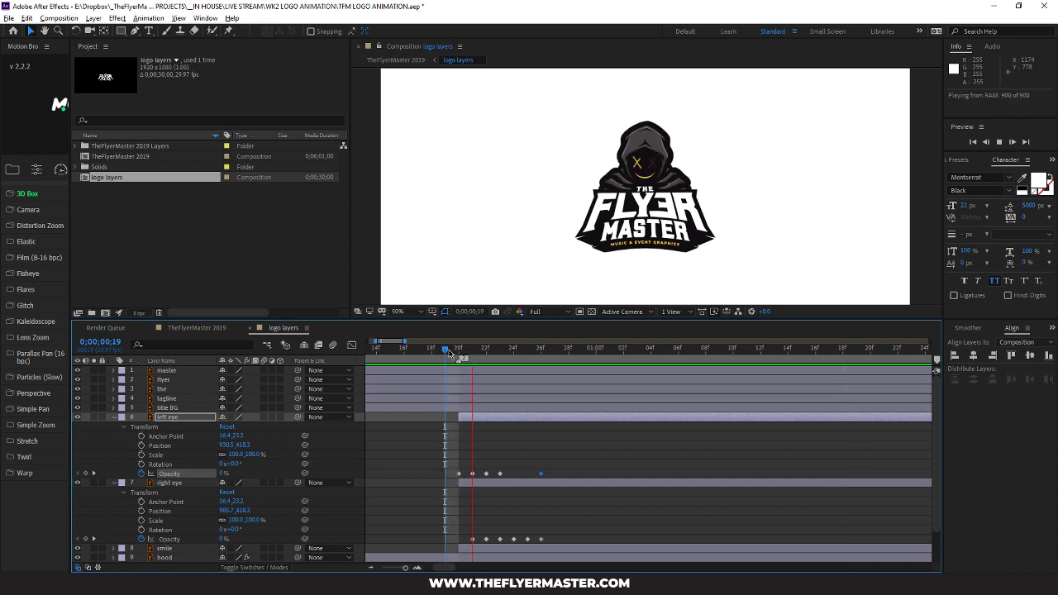
{"action": "key", "text": "space"}
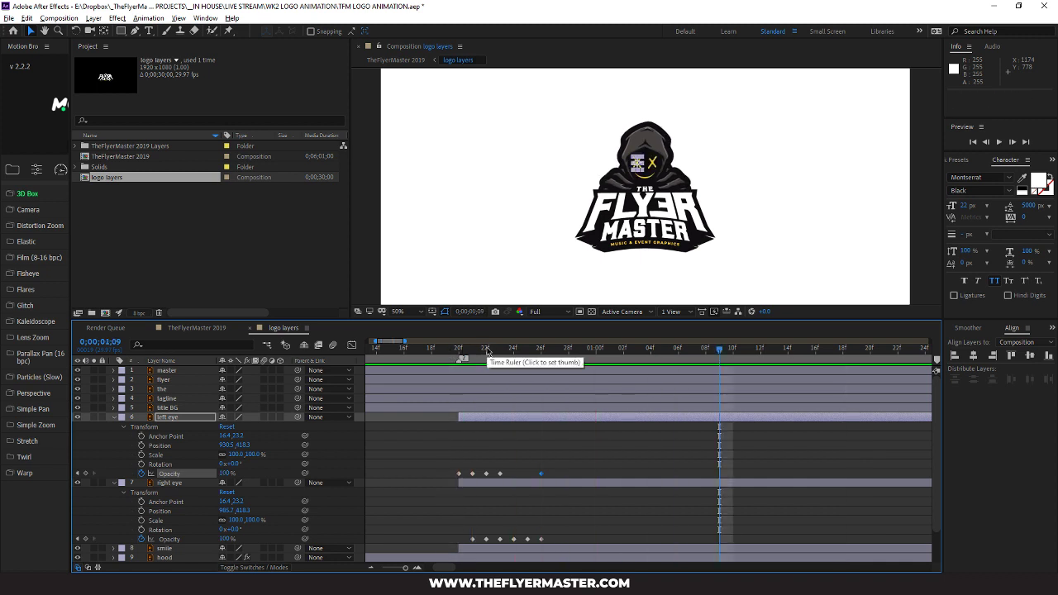
Try the Motion Bro glitch preset Blocks 0 - 2 on the left eye layer
{"action": "left_click", "coordinate": [473, 418]}
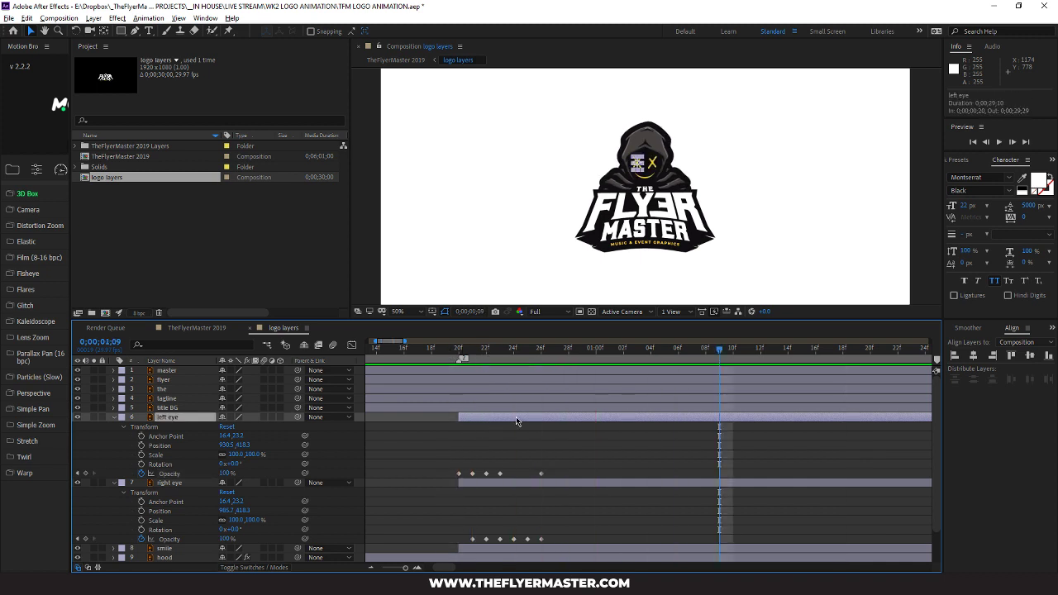
{"action": "left_click_drag", "start_coordinate": [71, 128], "coordinate": [208, 138]}
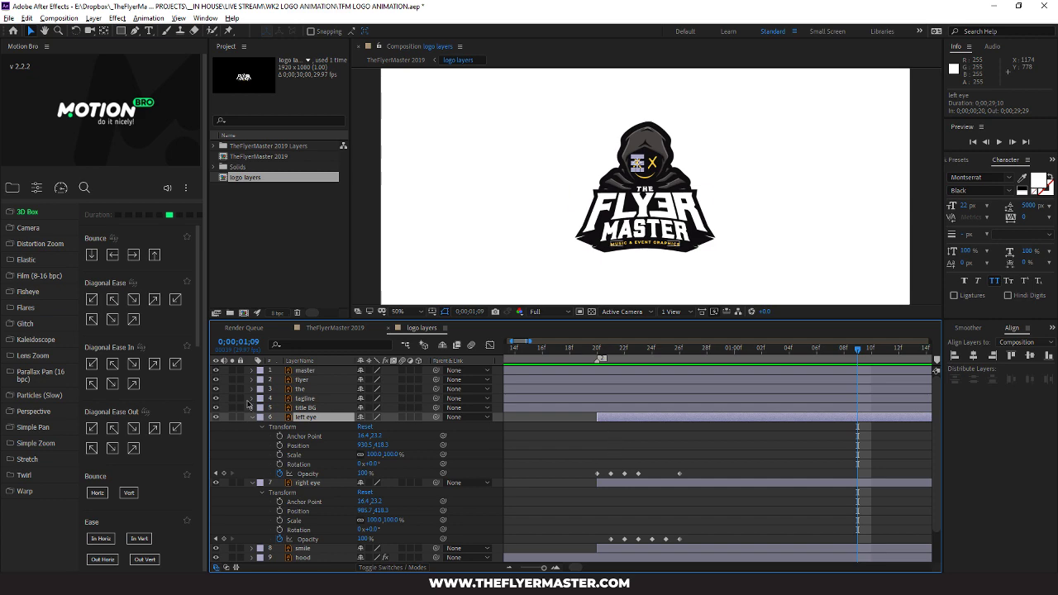
{"action": "left_click", "coordinate": [50, 324]}
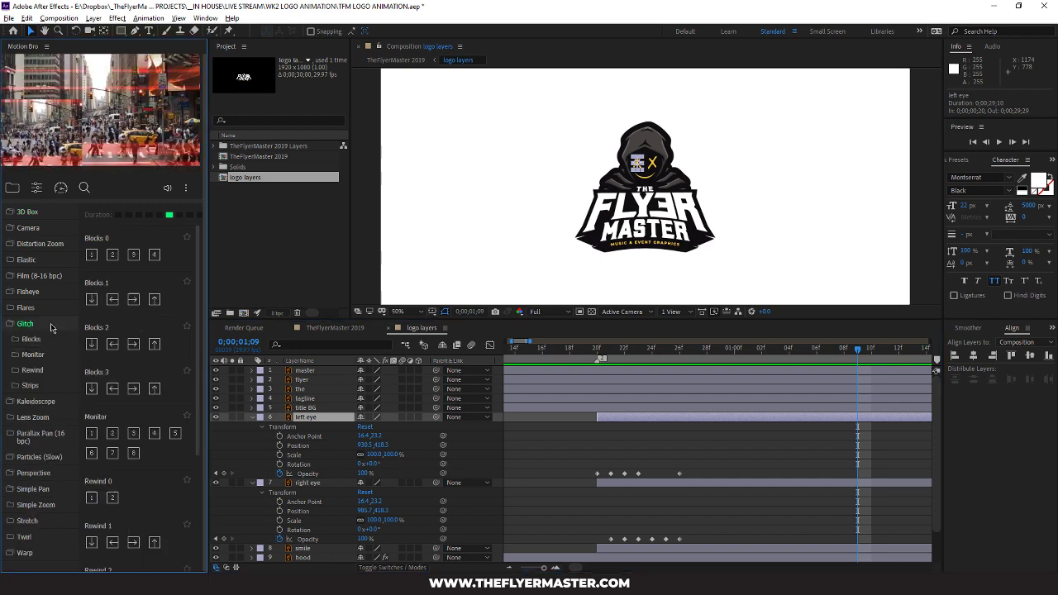
{"action": "left_click", "coordinate": [110, 260]}
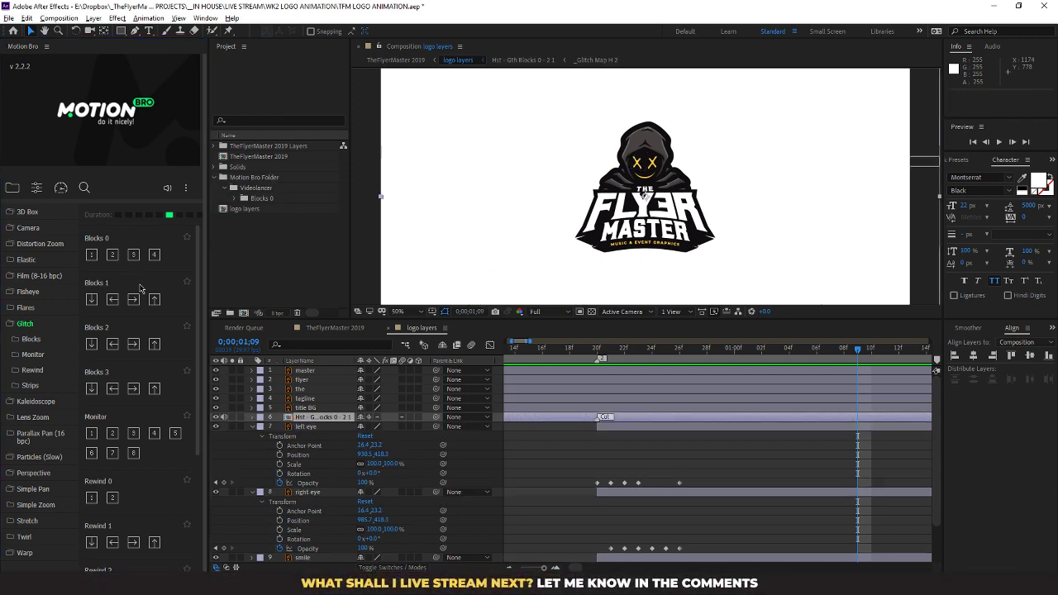
Preview the Blocks 0 - 2 glitch over the logo from 0;00;00;03
{"action": "left_click", "coordinate": [597, 349]}
{"action": "left_click_drag", "start_coordinate": [592, 351], "coordinate": [596, 353]}
{"action": "left_click_drag", "start_coordinate": [606, 351], "coordinate": [550, 374]}
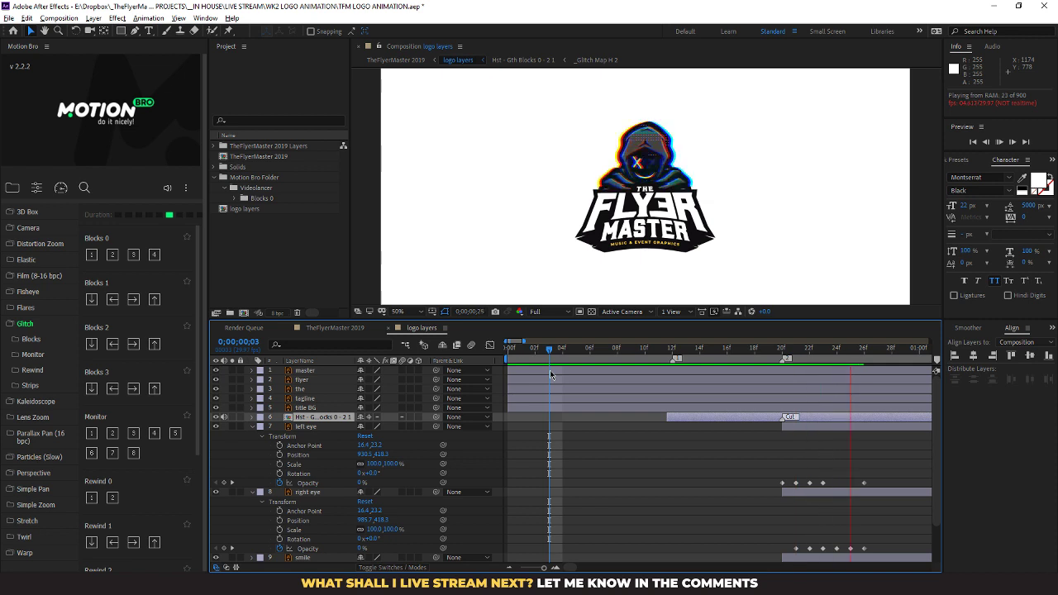
{"action": "key", "text": "space"}
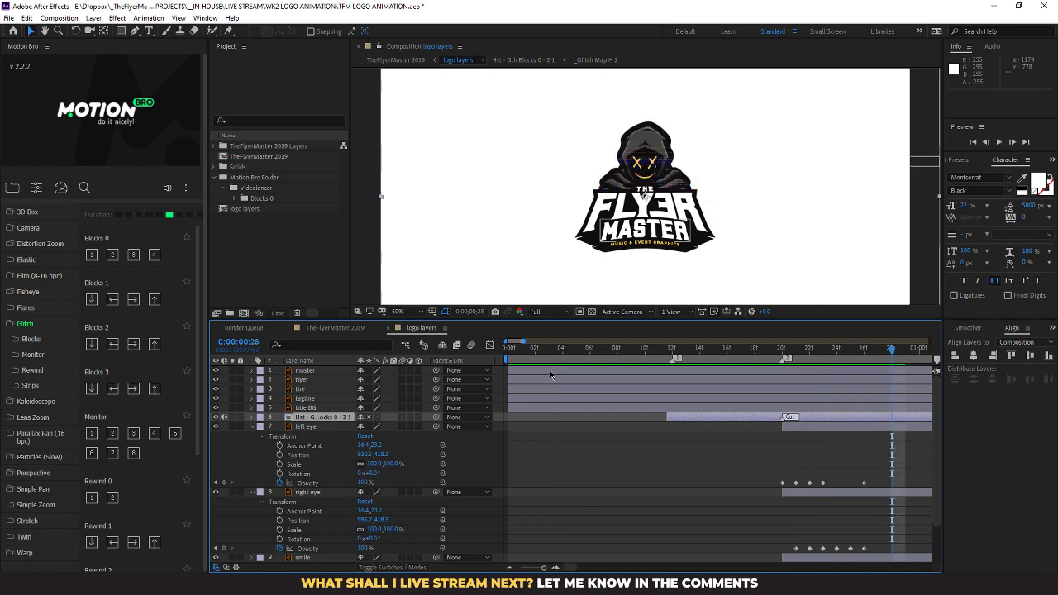
Create a bright green 1920 x 1080 px solid directly above the white solid as the background
{"action": "scroll", "coordinate": [527, 389], "scroll_direction": "down", "scroll_amount": 3}
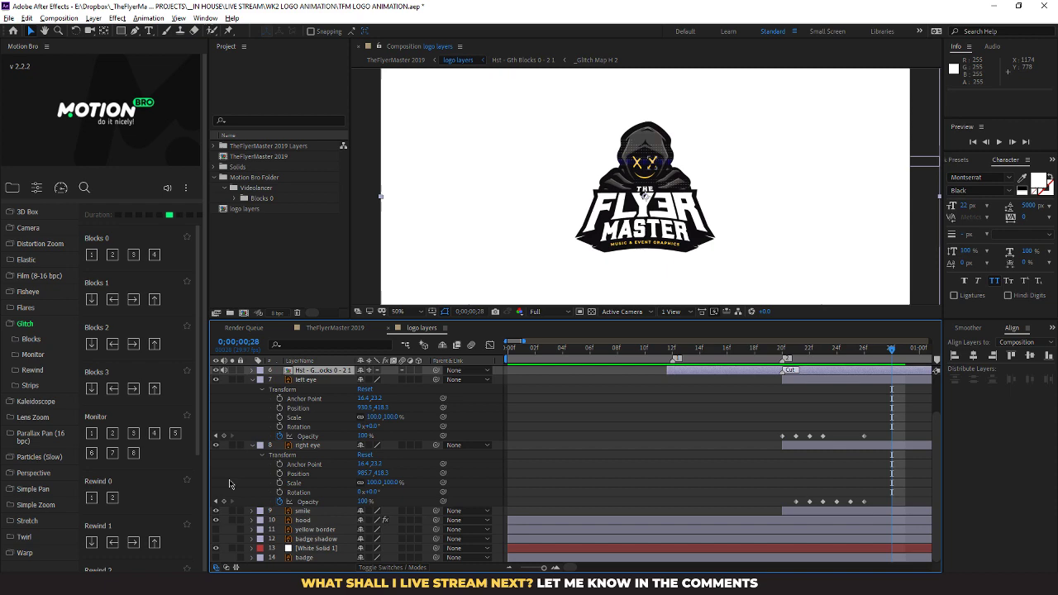
{"action": "left_click", "coordinate": [297, 549]}
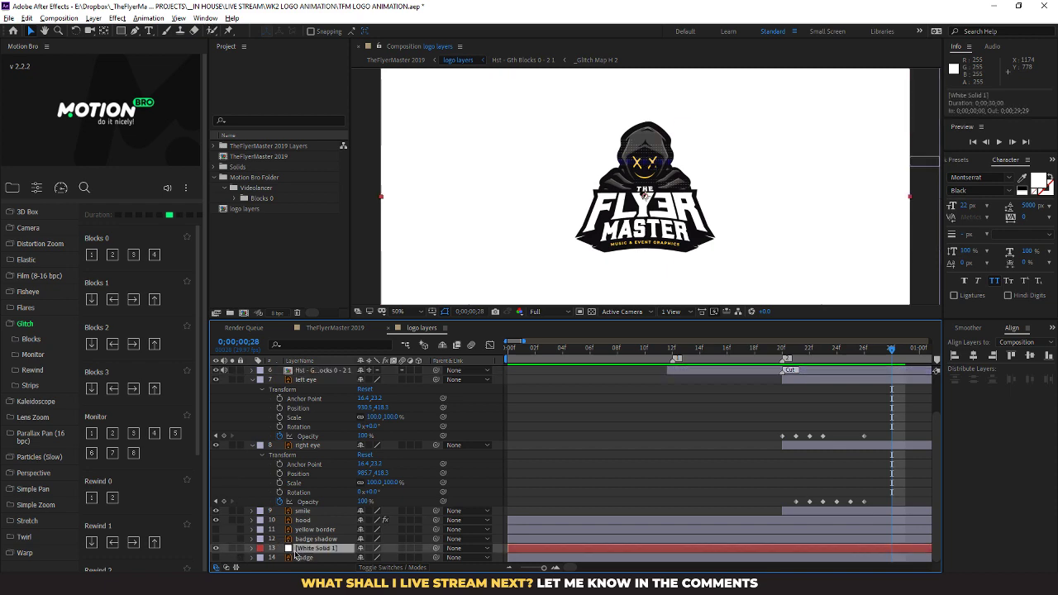
{"action": "left_click", "coordinate": [94, 18]}
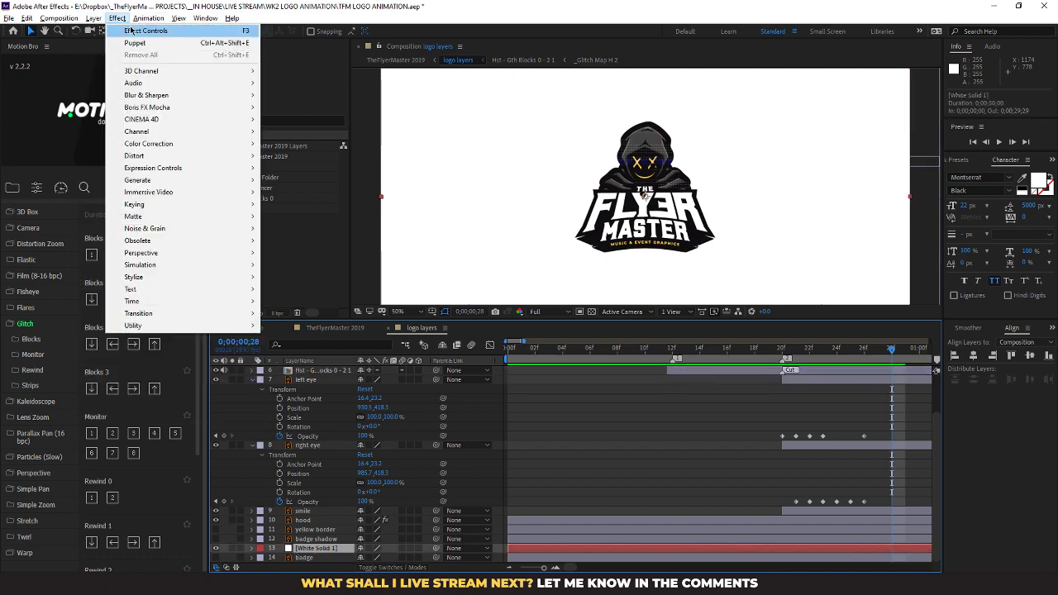
{"action": "mouse_move", "coordinate": [121, 31]}
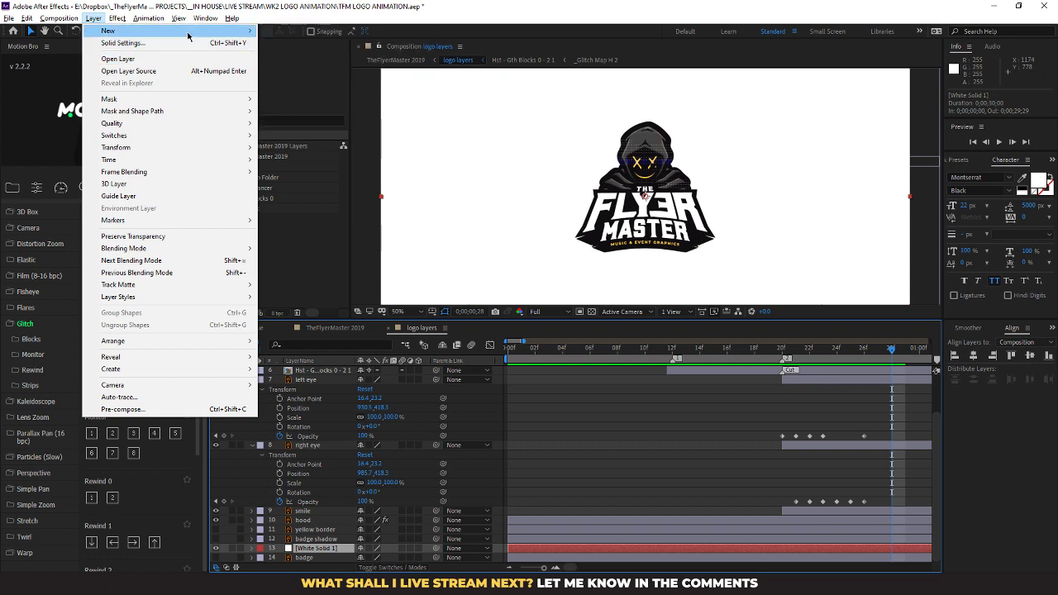
{"action": "mouse_move", "coordinate": [188, 34]}
{"action": "left_click", "coordinate": [321, 43]}
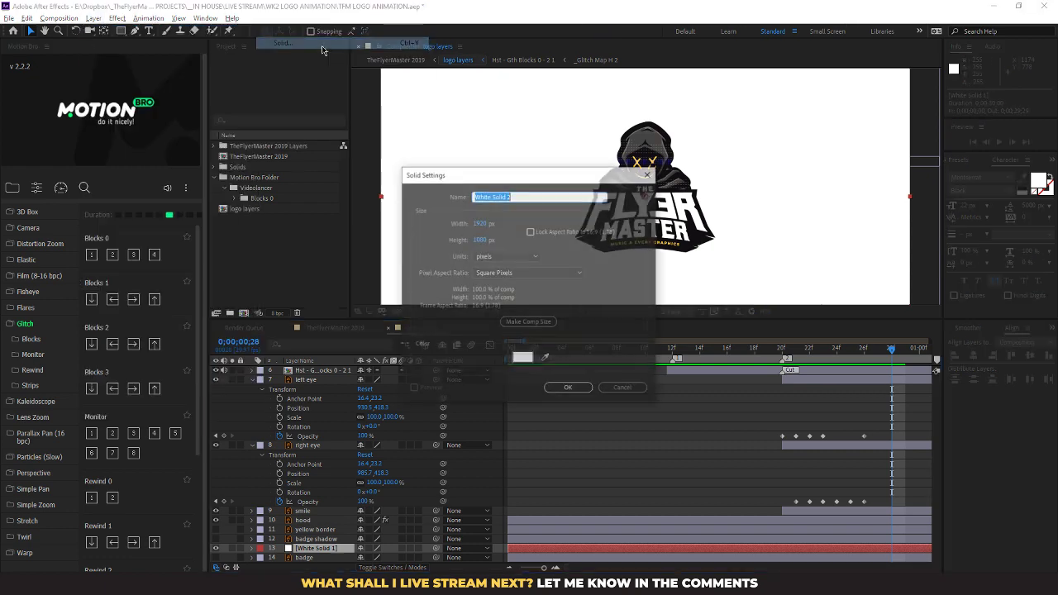
{"action": "left_click", "coordinate": [525, 358]}
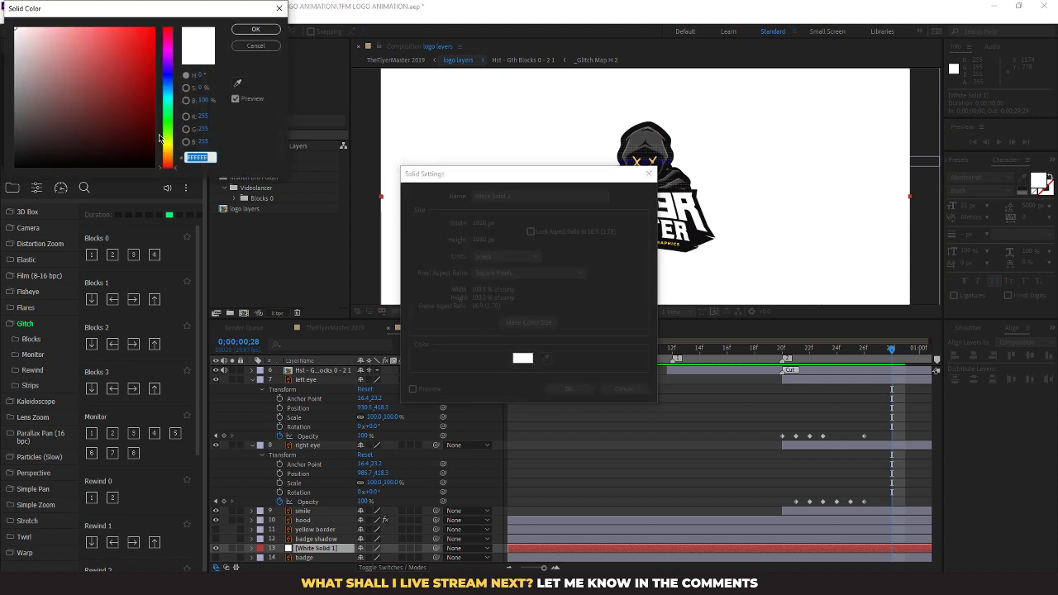
{"action": "left_click_drag", "start_coordinate": [168, 141], "coordinate": [168, 129]}
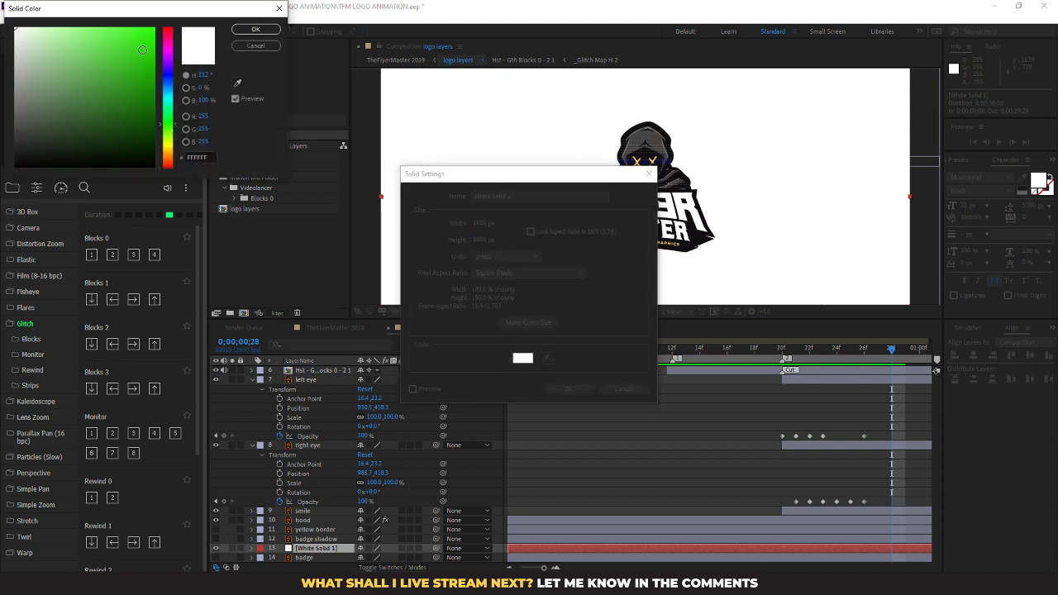
{"action": "left_click", "coordinate": [142, 50]}
{"action": "left_click", "coordinate": [246, 30]}
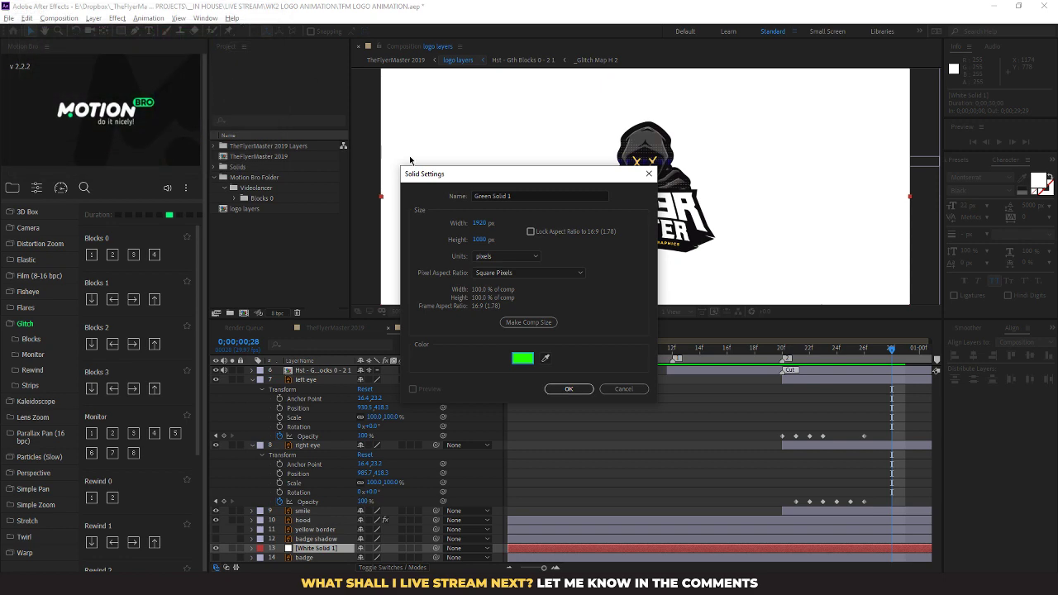
{"action": "left_click", "coordinate": [569, 388]}
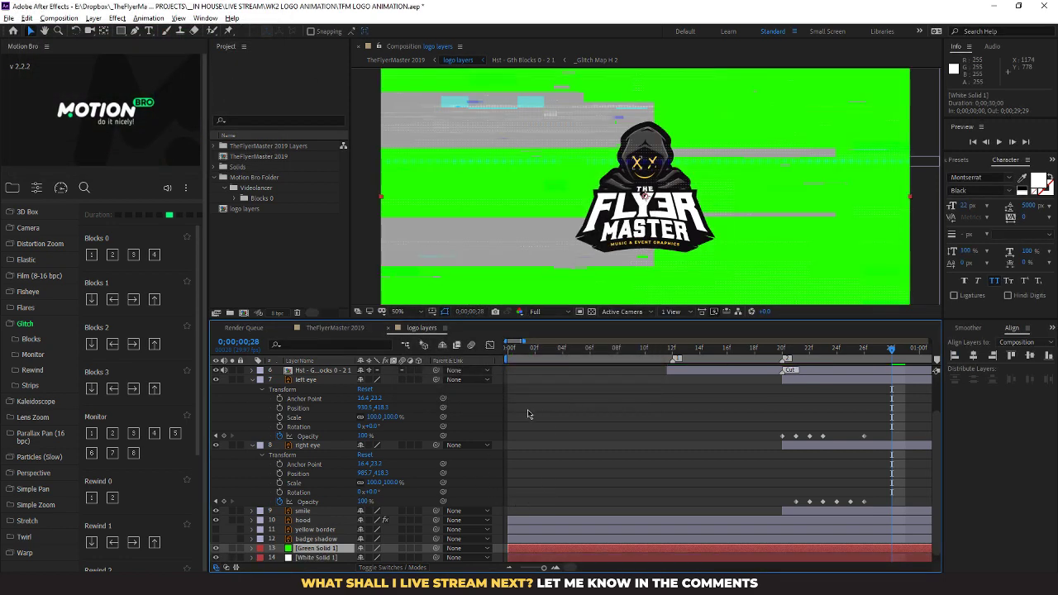
Delete the Blocks 0 - 2 glitch layer above the left eye
{"action": "scroll", "coordinate": [405, 484], "scroll_direction": "up", "scroll_amount": 3}
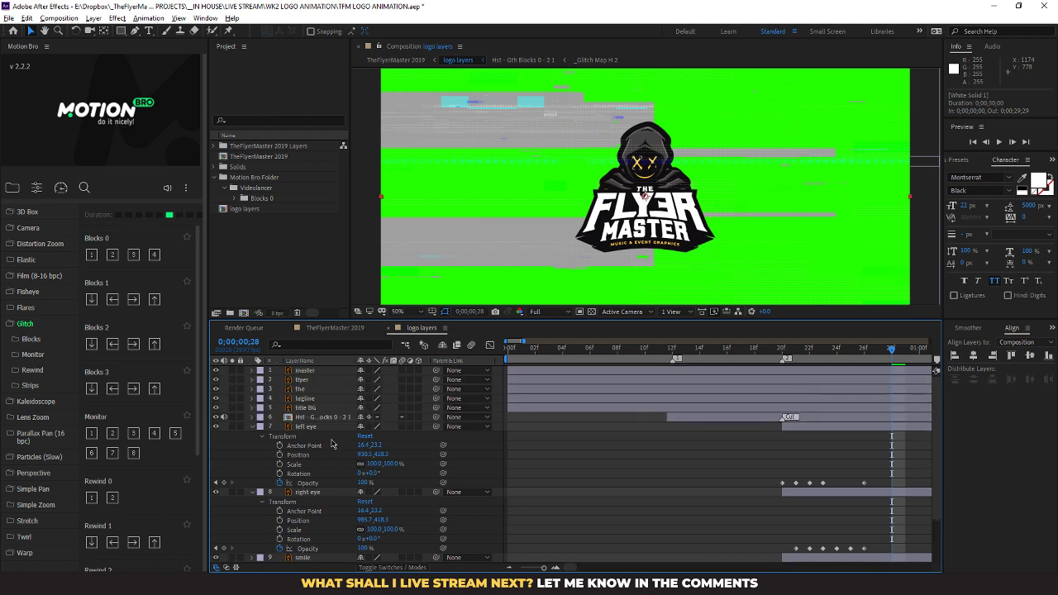
{"action": "left_click", "coordinate": [324, 419]}
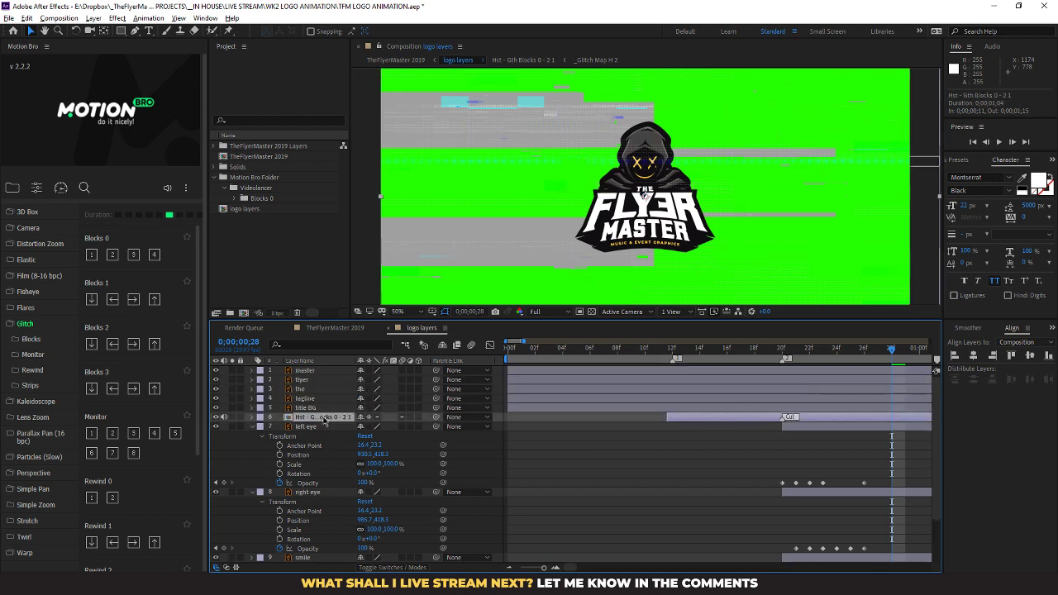
{"action": "key", "text": "Delete"}
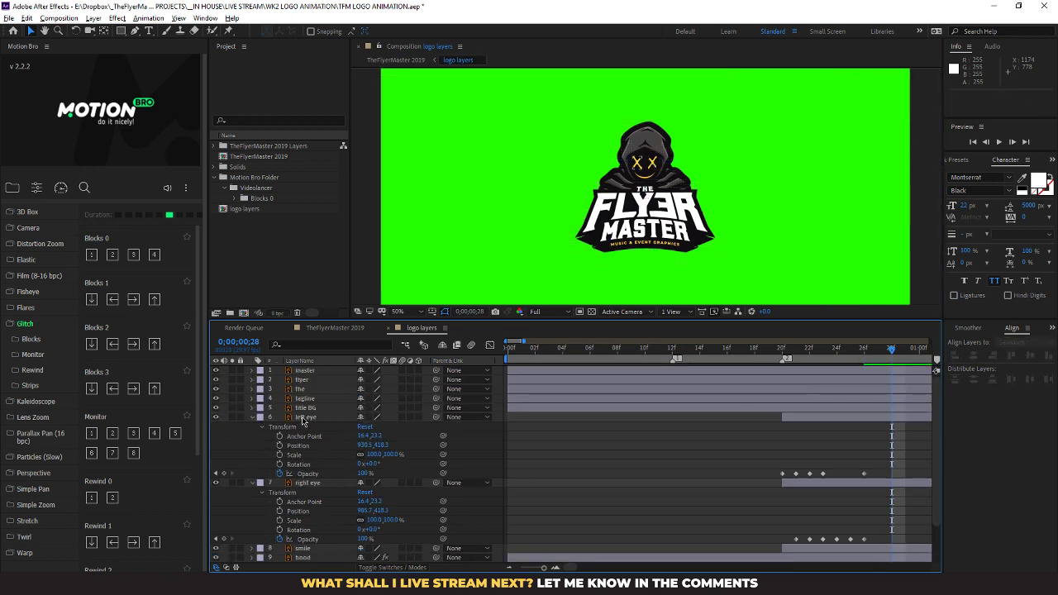
Try the Motion Bro glitch preset Blocks 0 - 3 on the left eye layer with a shorter duration
{"action": "left_click", "coordinate": [303, 418]}
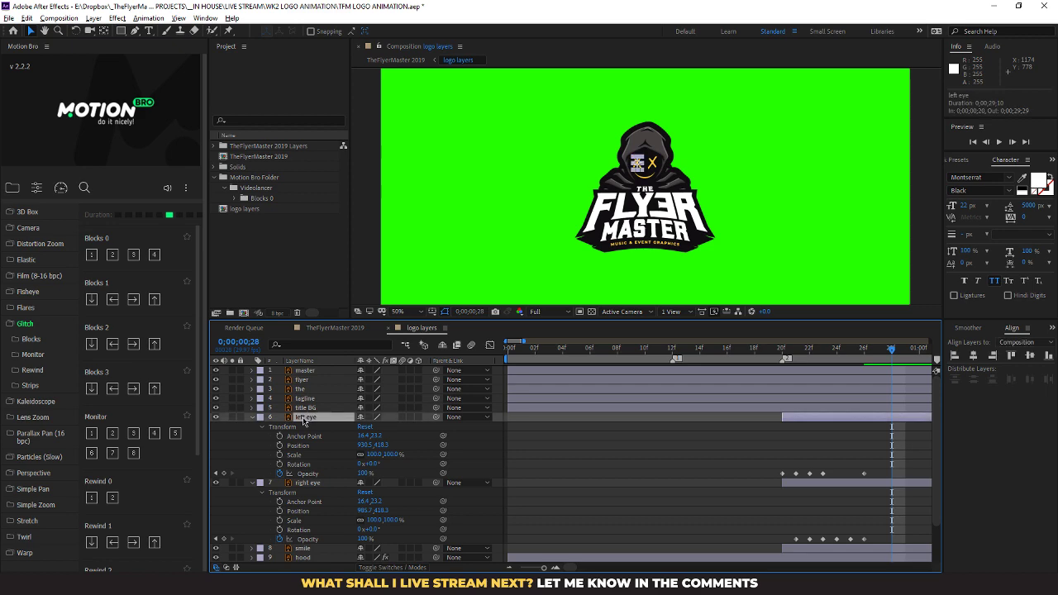
{"action": "left_click", "coordinate": [138, 216]}
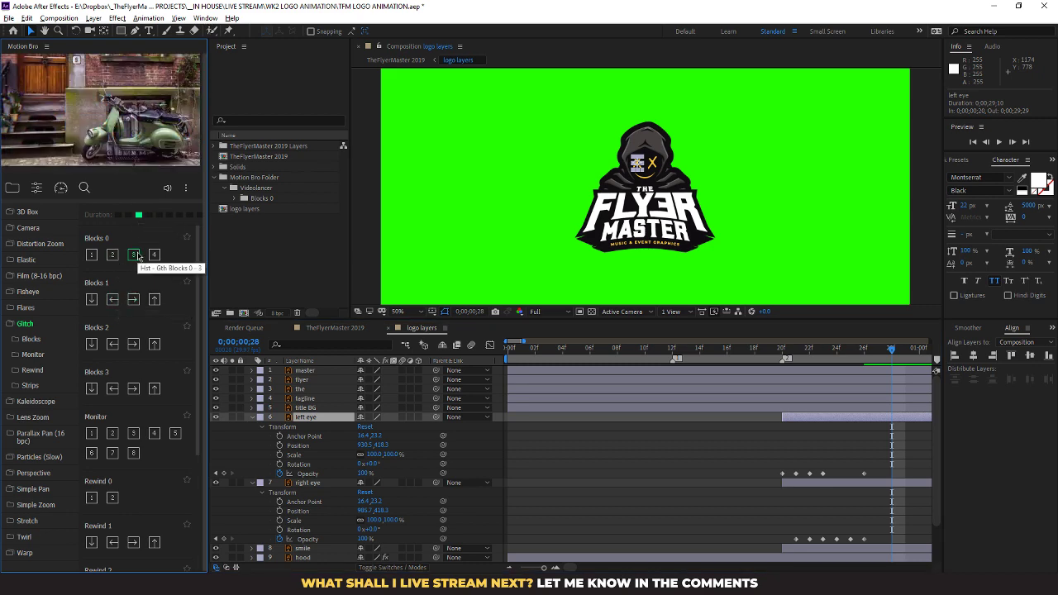
{"action": "left_click", "coordinate": [134, 254]}
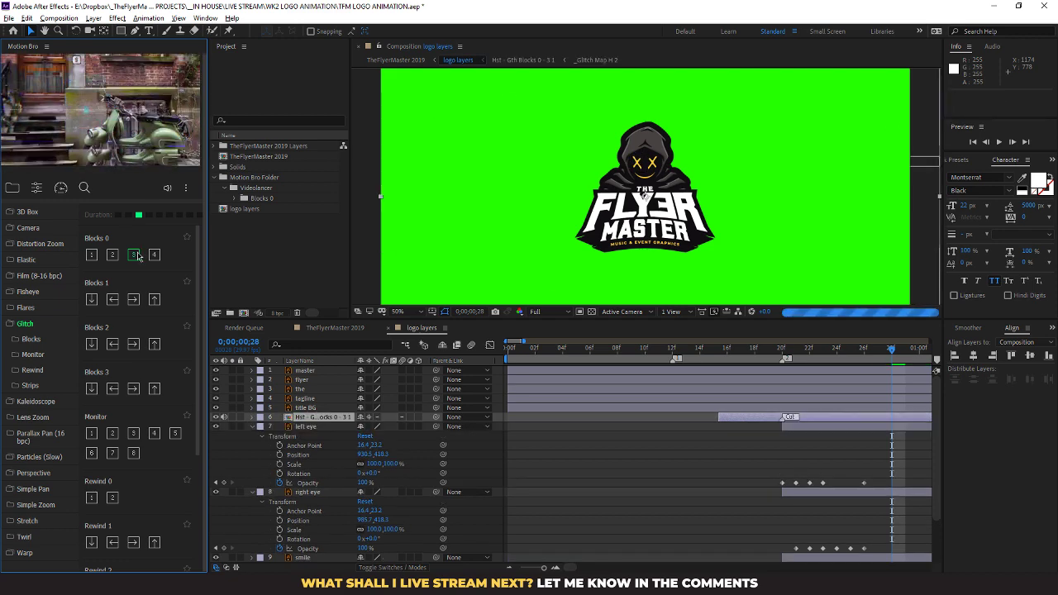
Play back the Blocks 0 - 3 glitch from 0;00;00;15 and scrub through its frames down to 0;00;00;18
{"action": "left_click", "coordinate": [747, 351]}
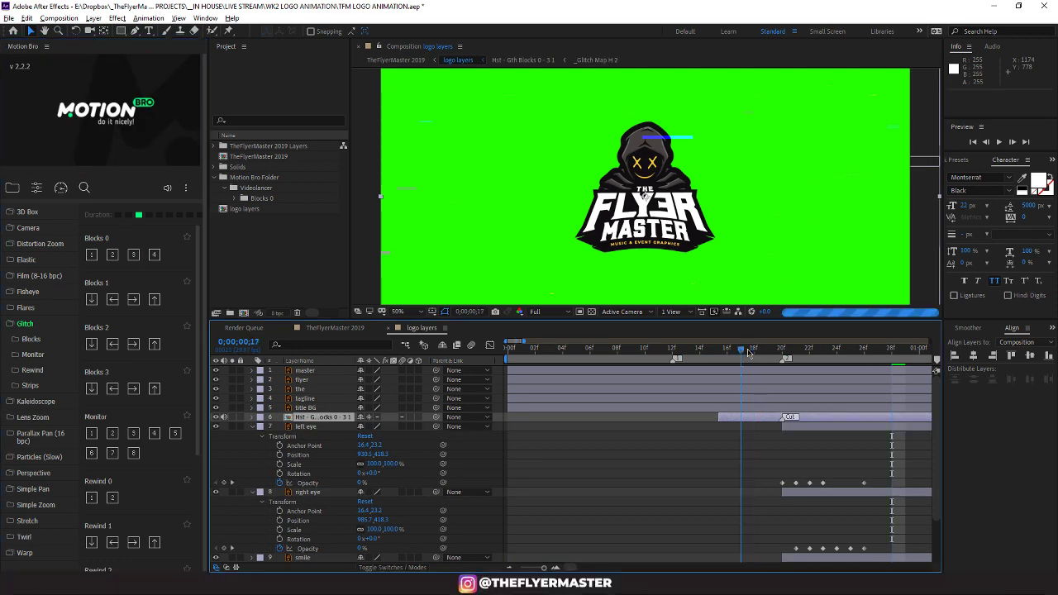
{"action": "left_click_drag", "start_coordinate": [739, 351], "coordinate": [713, 350]}
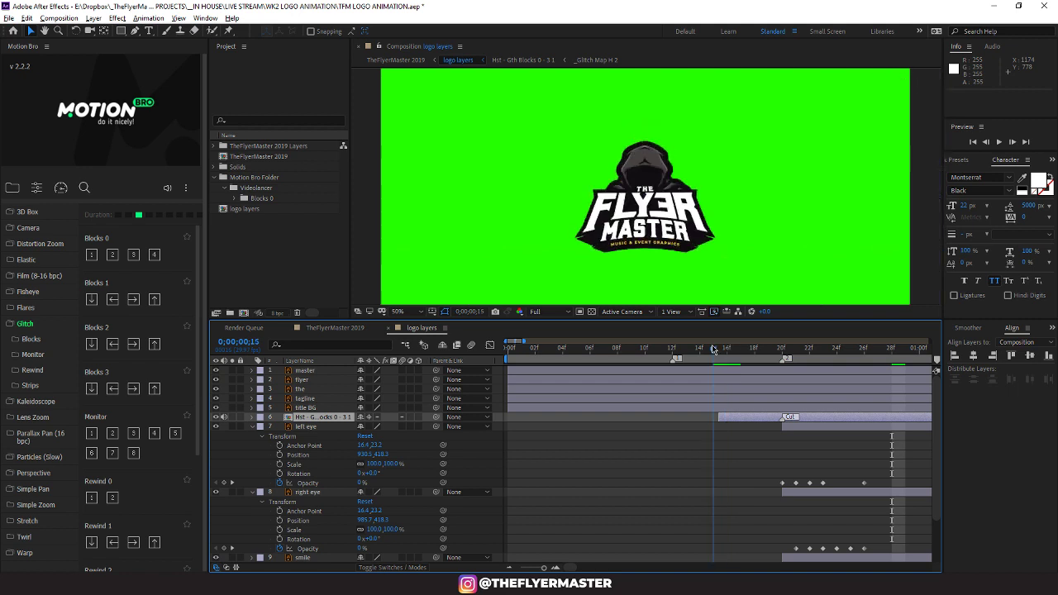
{"action": "key", "text": "space"}
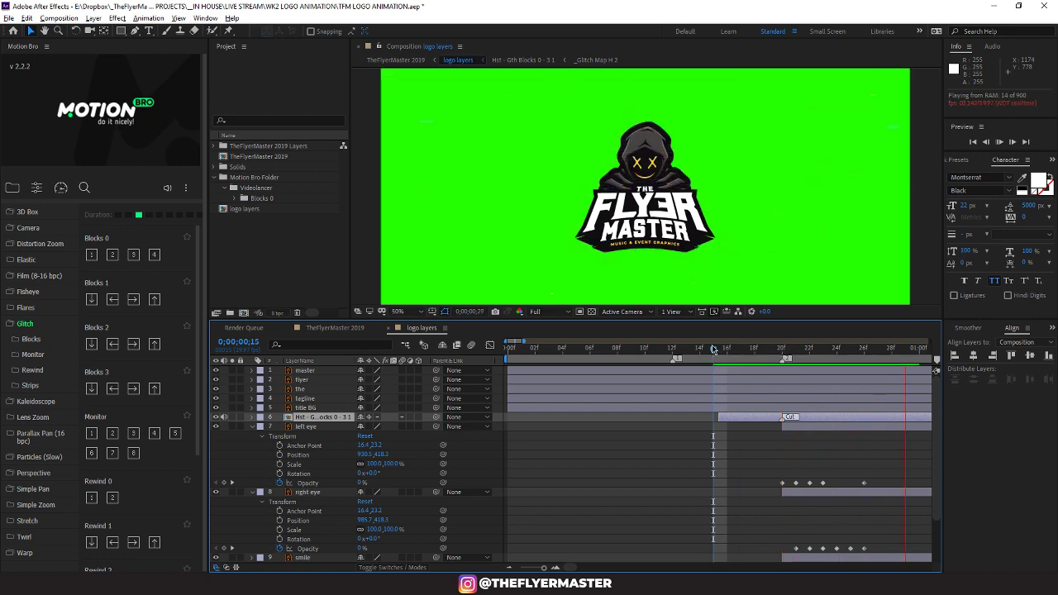
{"action": "key", "text": "space"}
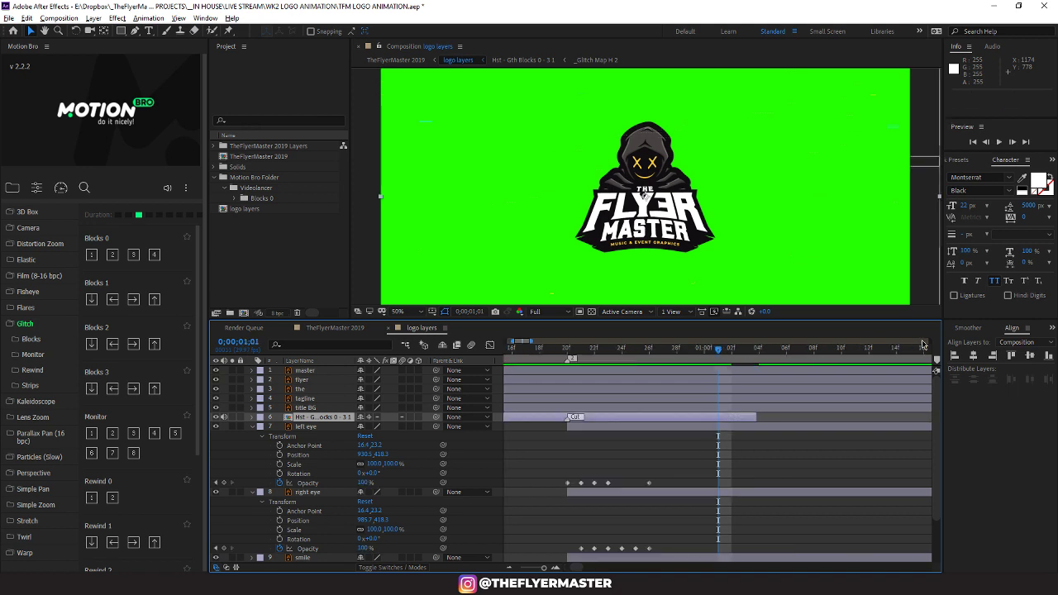
{"action": "left_click_drag", "start_coordinate": [725, 354], "coordinate": [623, 377]}
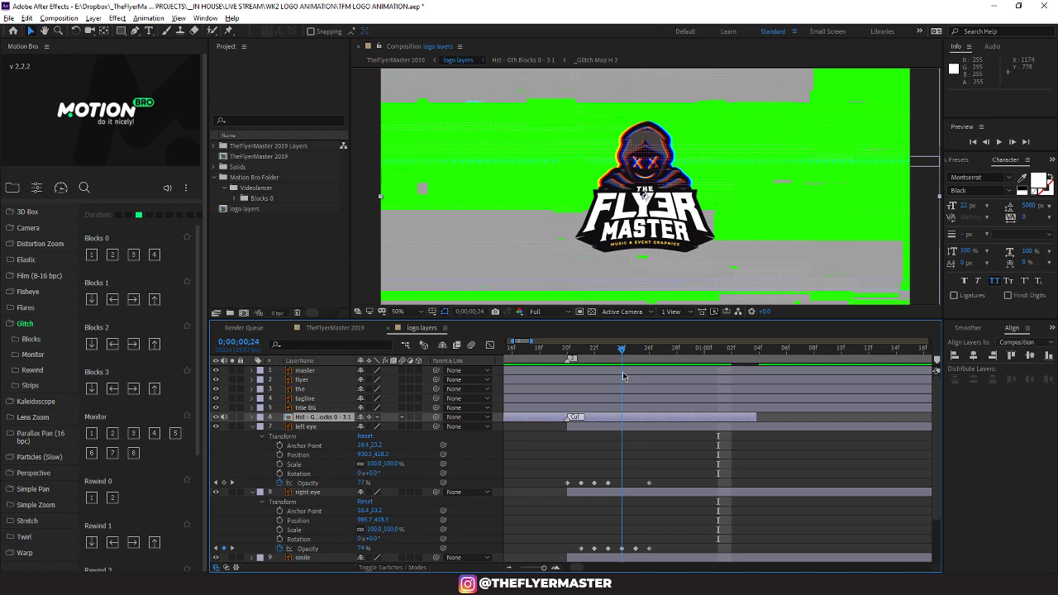
{"action": "left_click_drag", "start_coordinate": [624, 377], "coordinate": [539, 387]}
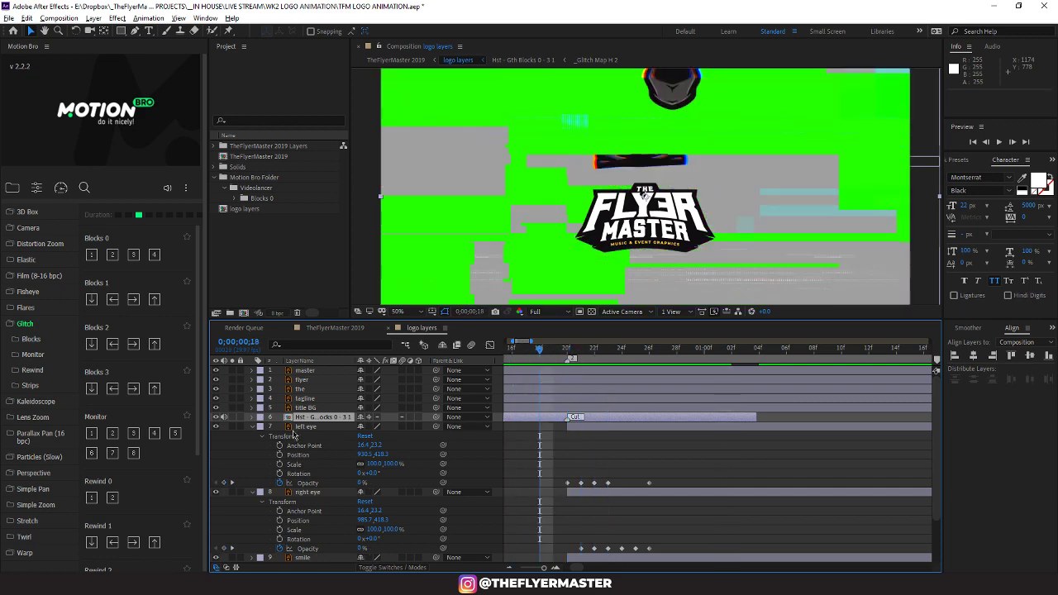
Delete the Blocks 0 - 3 glitch layer and select the left eye layer
{"action": "key", "text": "Delete"}
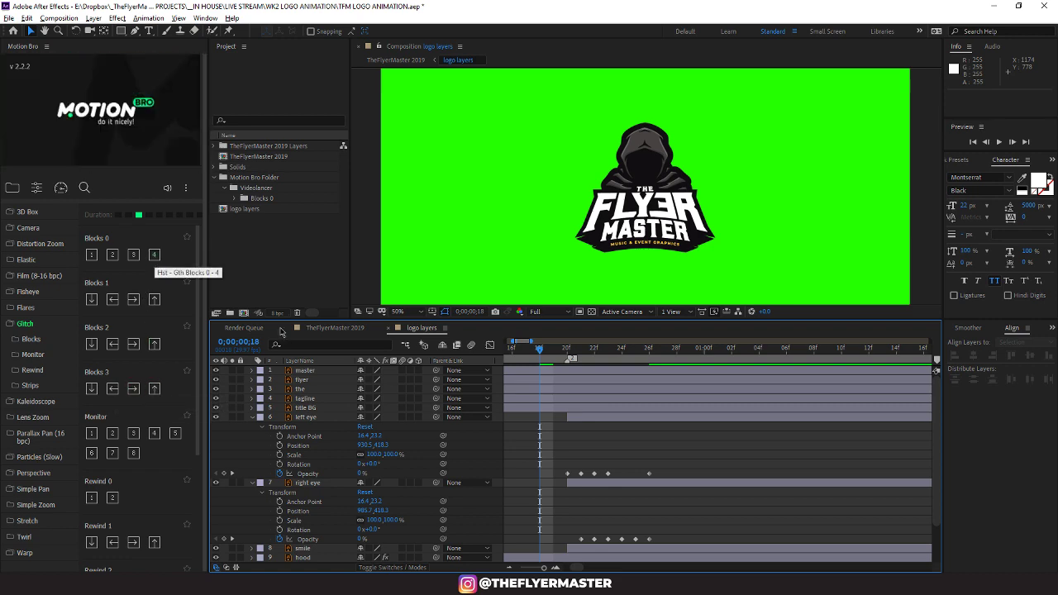
{"action": "left_click", "coordinate": [311, 418]}
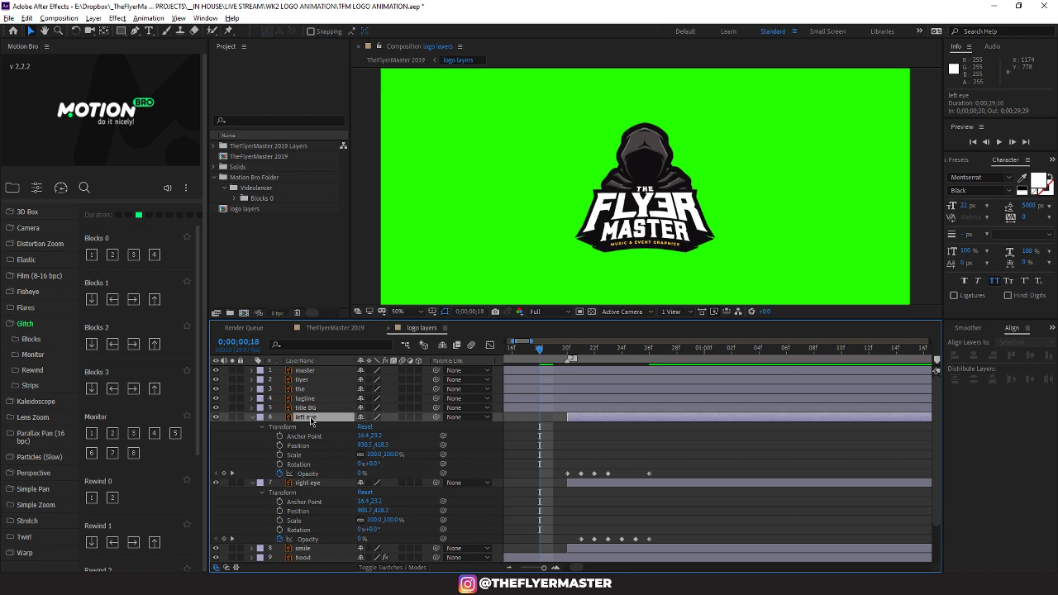
Try the Motion Bro glitch preset Blocks 0 - 4 on the left eye layer, check it at 0;00;00;23 and delete the glitch layer
{"action": "left_click", "coordinate": [156, 256]}
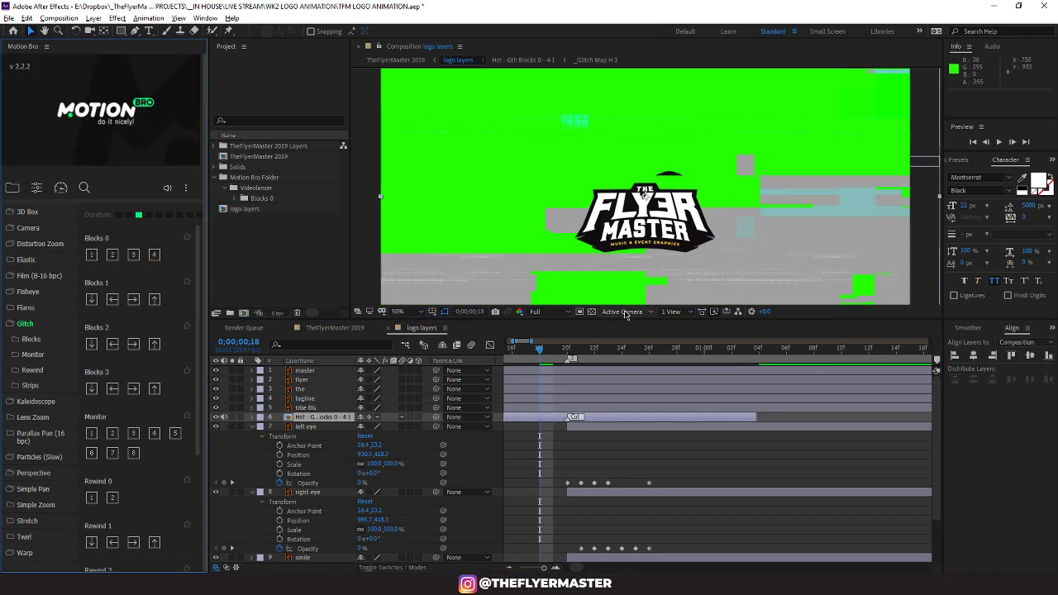
{"action": "left_click_drag", "start_coordinate": [552, 355], "coordinate": [808, 360]}
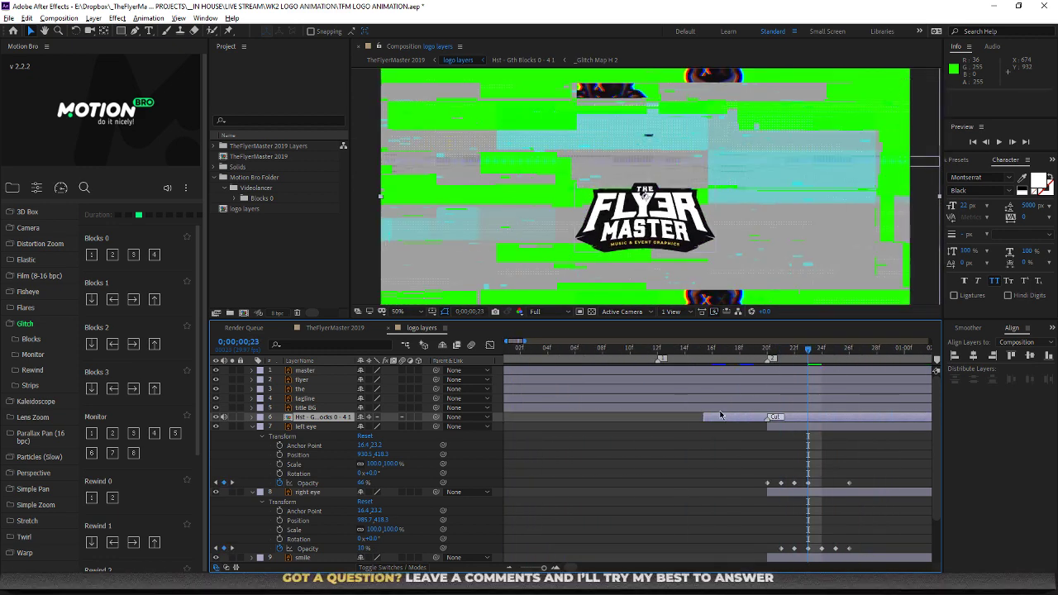
{"action": "left_click", "coordinate": [700, 451]}
{"action": "left_click", "coordinate": [721, 418]}
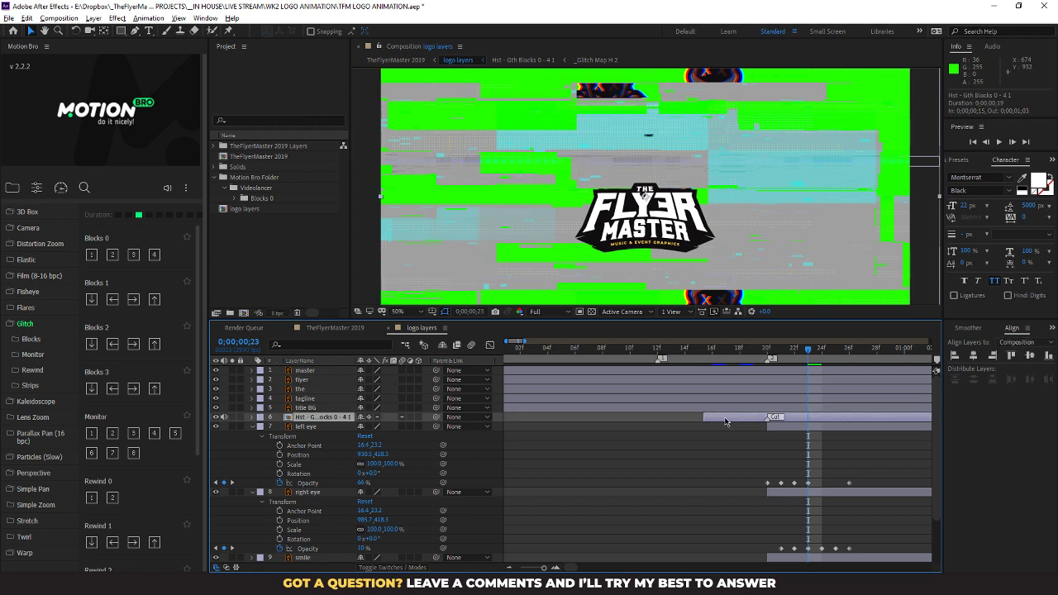
{"action": "key", "text": "Delete"}
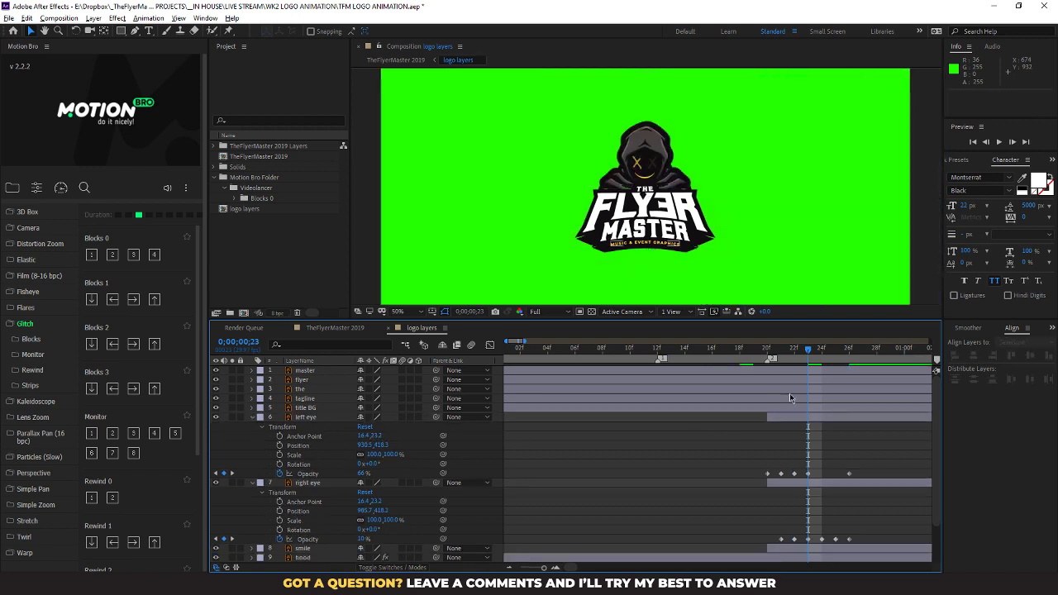
{"action": "mouse_move", "coordinate": [807, 349]}
{"action": "left_mouse_down"}
{"action": "mouse_move", "coordinate": [738, 367]}
{"action": "mouse_move", "coordinate": [794, 364]}
{"action": "left_mouse_up"}
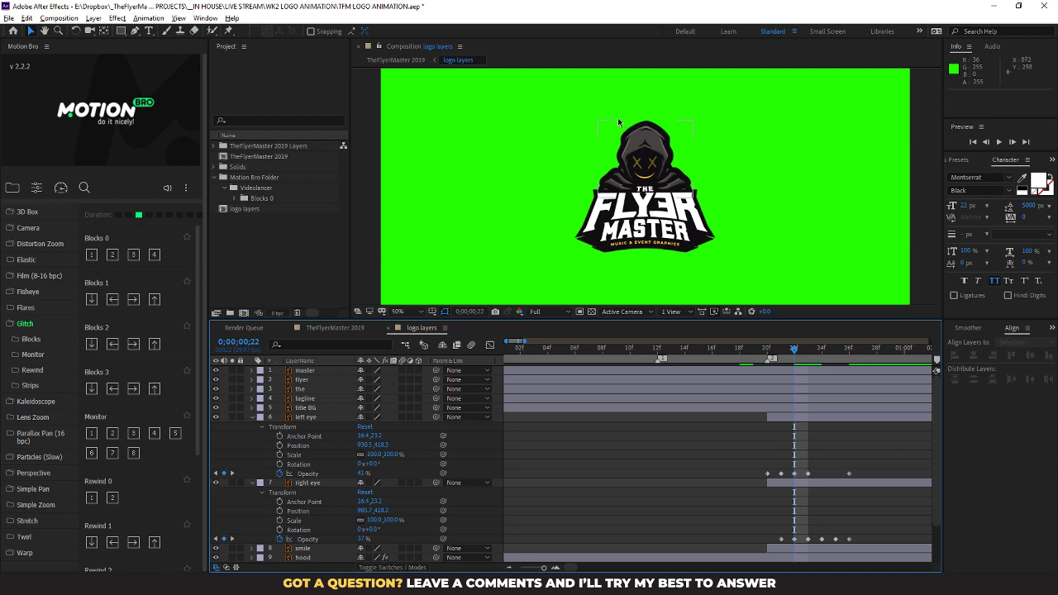
{"action": "left_click_drag", "start_coordinate": [585, 170], "coordinate": [663, 199]}
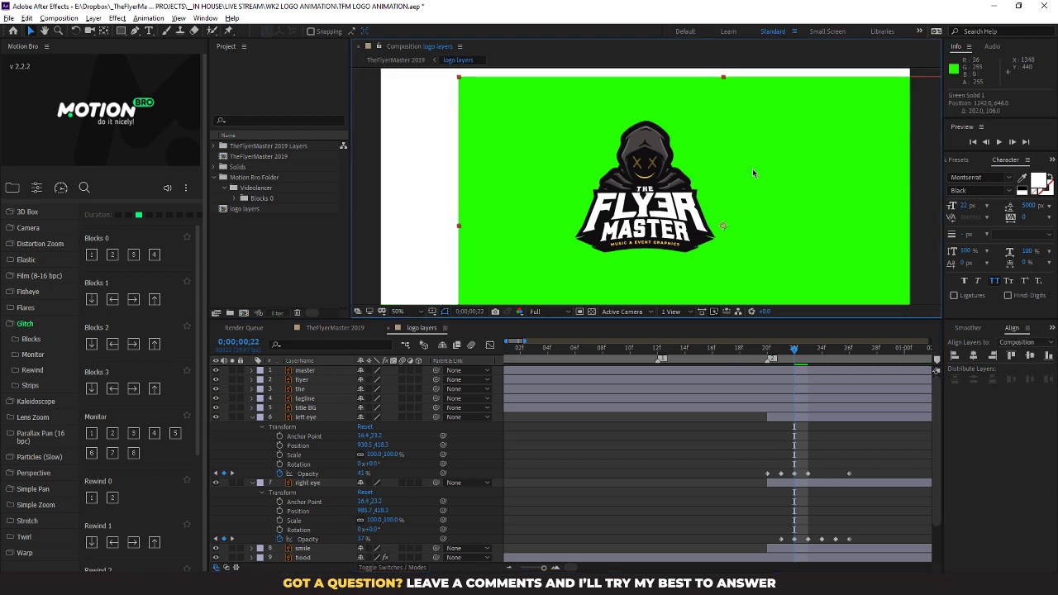
{"action": "key", "text": "ctrl+z"}
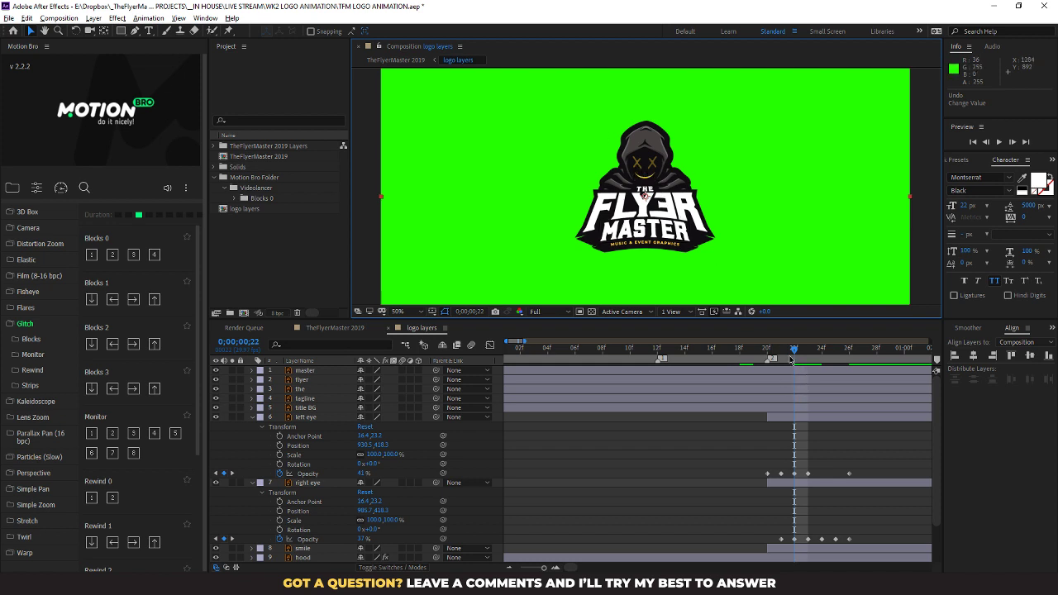
Select the smile layer and reveal its transform properties
{"action": "left_click_drag", "start_coordinate": [796, 353], "coordinate": [829, 400]}
{"action": "scroll", "coordinate": [392, 529], "scroll_direction": "down", "scroll_amount": 1}
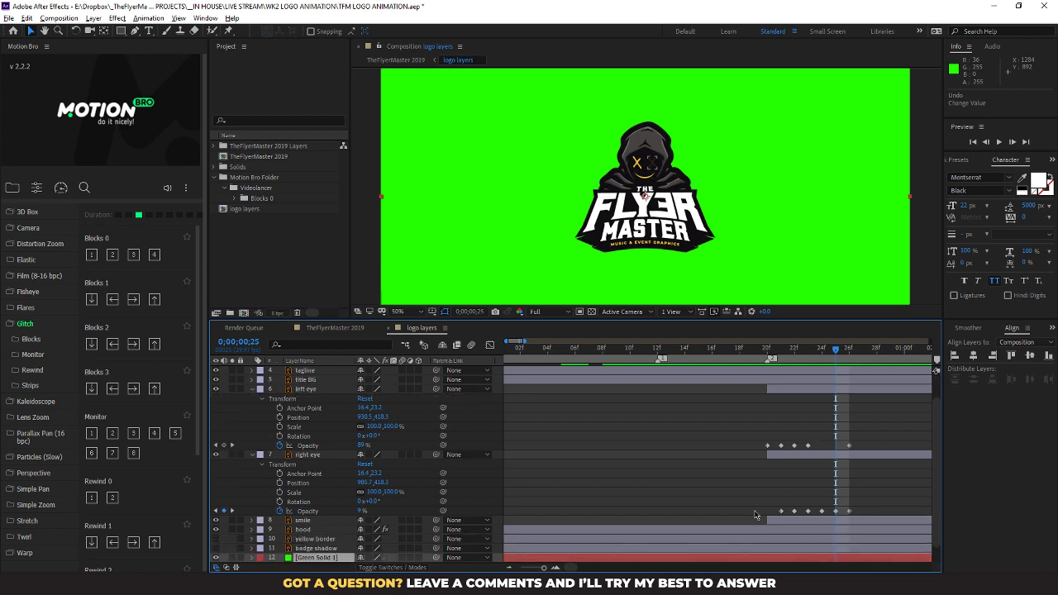
{"action": "scroll", "coordinate": [813, 450], "scroll_direction": "up", "scroll_amount": 1}
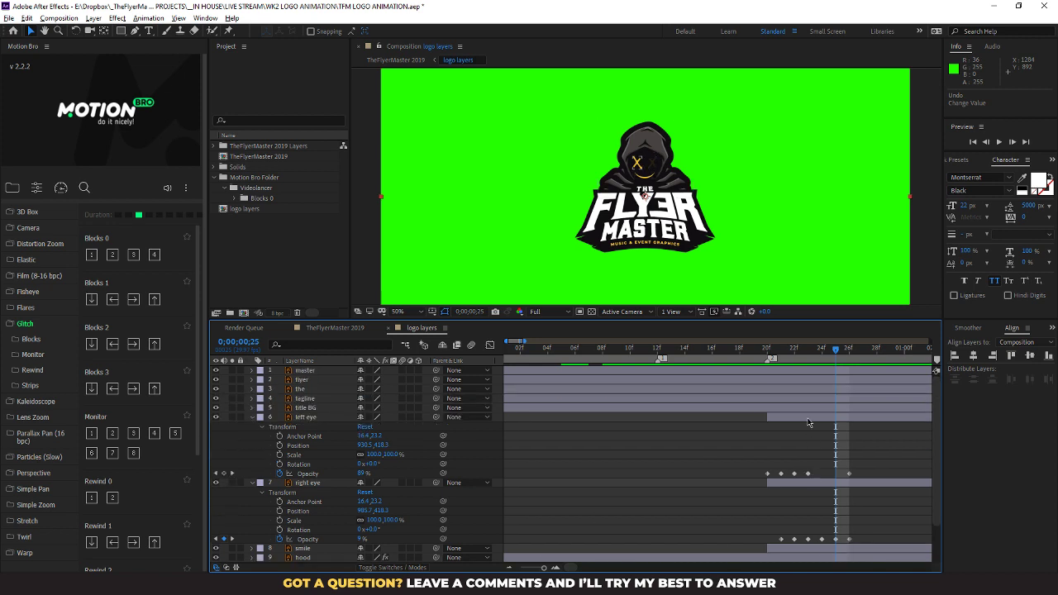
{"action": "scroll", "coordinate": [776, 524], "scroll_direction": "down", "scroll_amount": 1}
{"action": "left_click", "coordinate": [781, 522]}
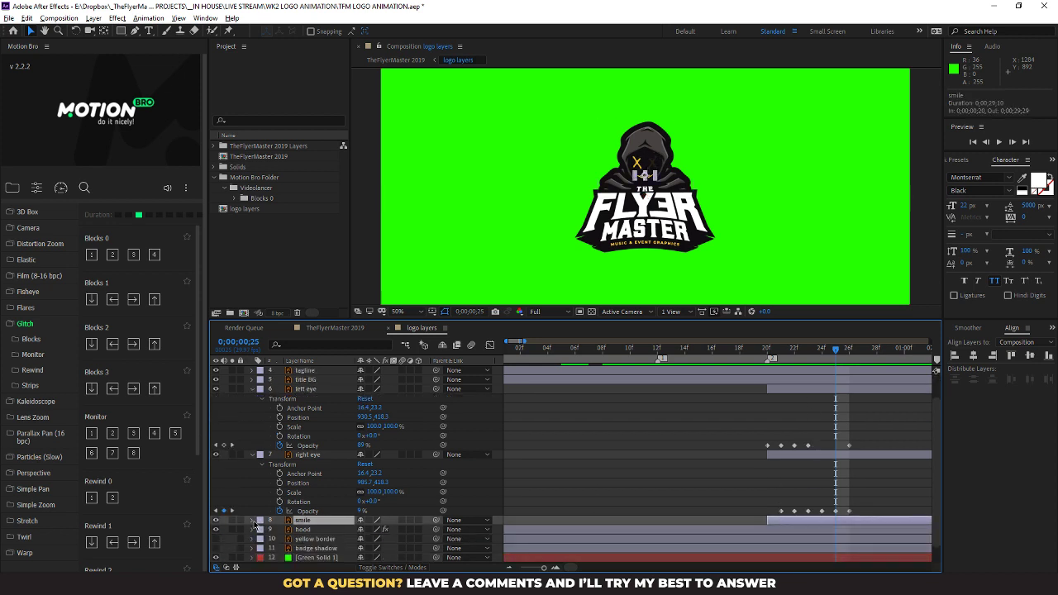
{"action": "left_click", "coordinate": [252, 521]}
{"action": "left_click", "coordinate": [262, 531]}
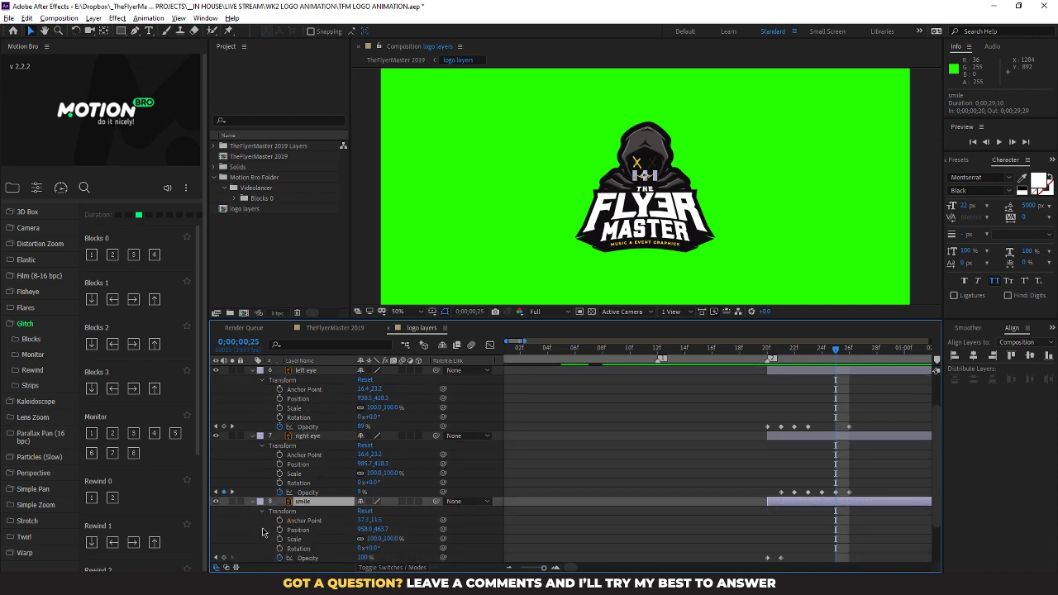
Add opacity keyframes to the smile layer with 0% at 0;00;00;22 and 90% at 0;00;00;23
{"action": "left_click_drag", "start_coordinate": [835, 358], "coordinate": [767, 360]}
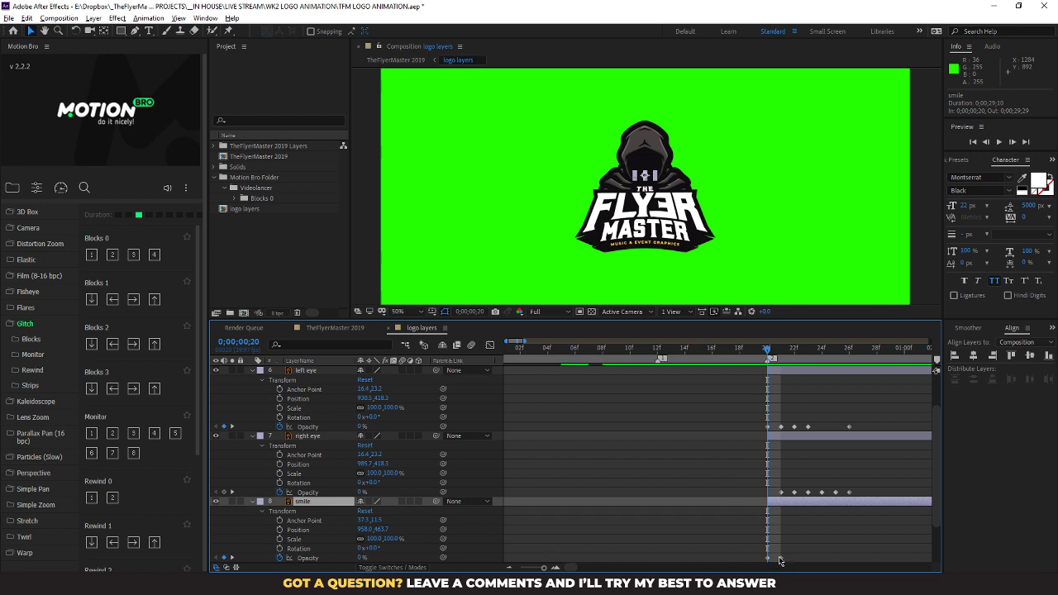
{"action": "left_click_drag", "start_coordinate": [767, 356], "coordinate": [795, 357]}
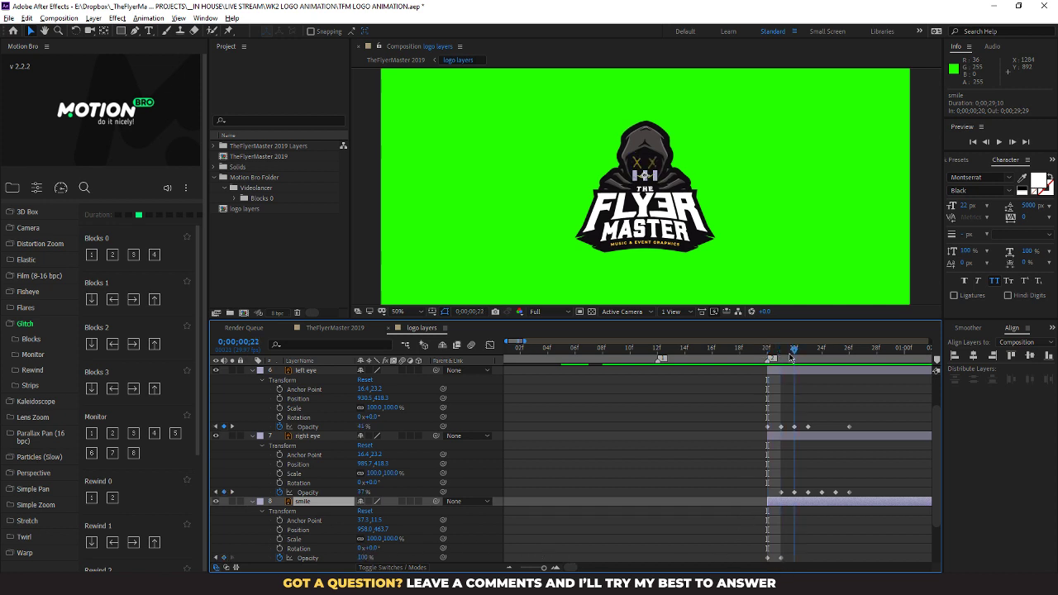
{"action": "left_click_drag", "start_coordinate": [365, 562], "coordinate": [281, 563]}
{"action": "left_click_drag", "start_coordinate": [795, 354], "coordinate": [808, 354]}
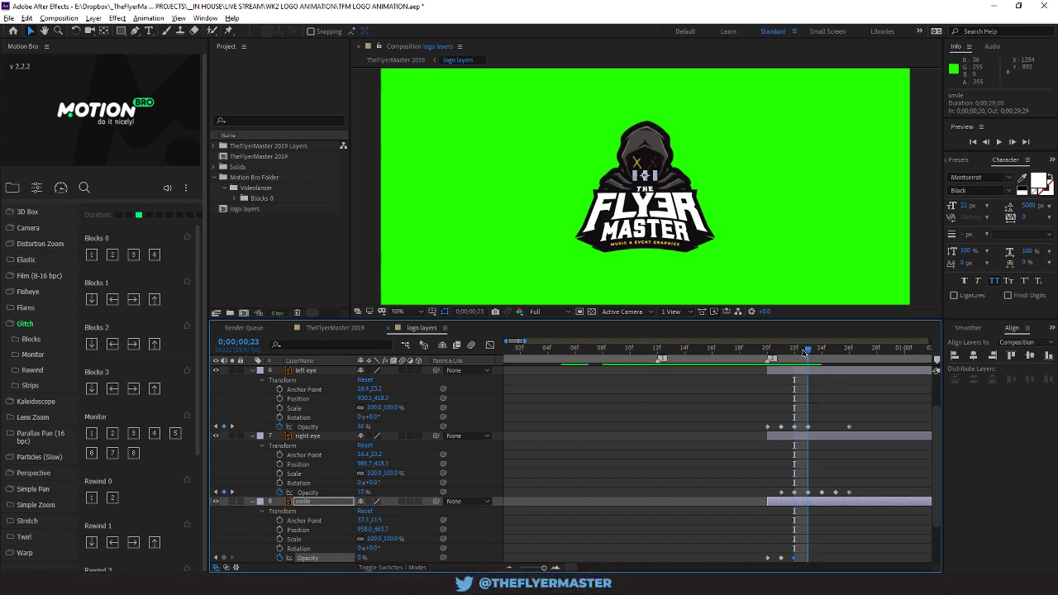
{"action": "left_click_drag", "start_coordinate": [367, 558], "coordinate": [383, 556]}
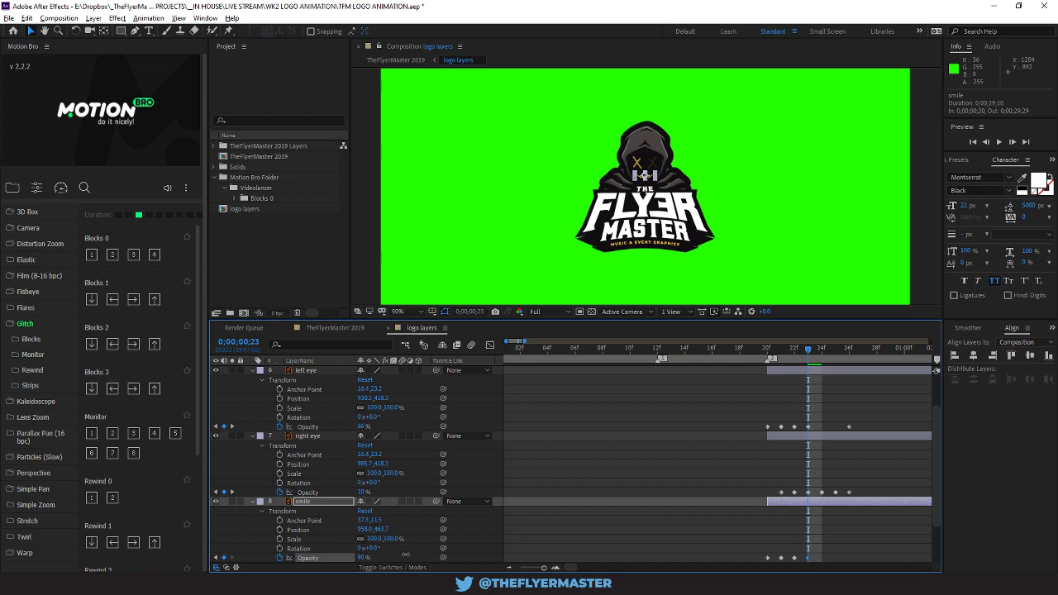
Add opacity keyframes to the smile layer with 36% at 0;00;00;24 and 100% at 0;00;00;26
{"action": "left_click_drag", "start_coordinate": [809, 353], "coordinate": [821, 350]}
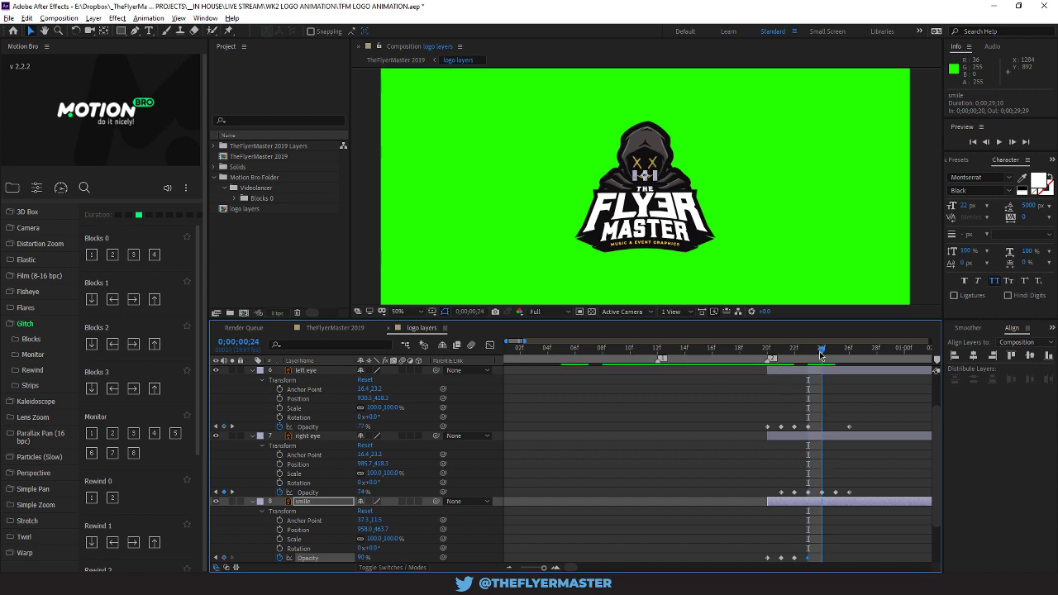
{"action": "left_click_drag", "start_coordinate": [361, 560], "coordinate": [349, 559]}
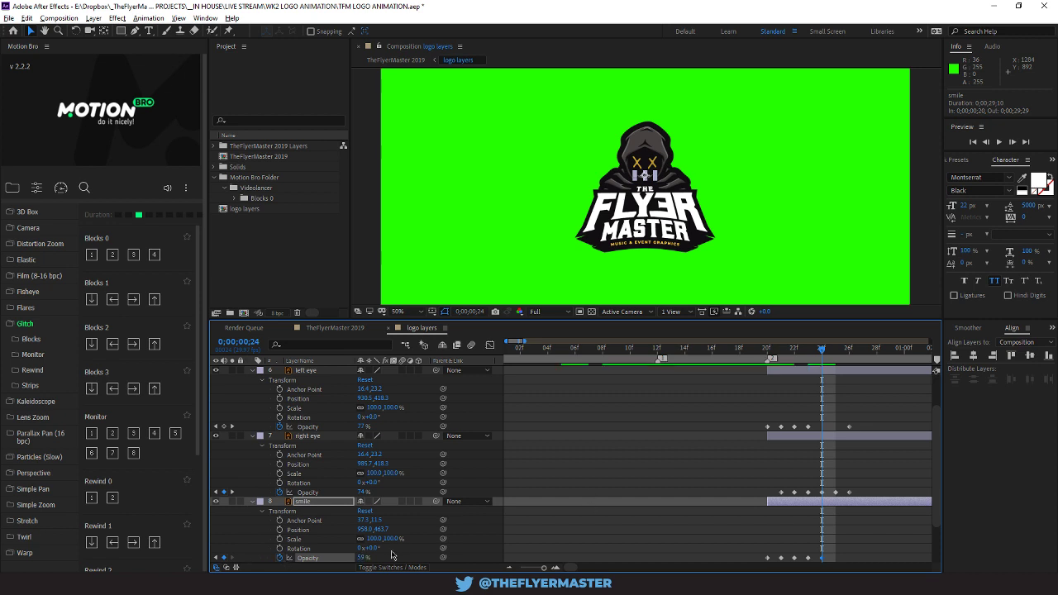
{"action": "left_click_drag", "start_coordinate": [361, 558], "coordinate": [350, 559]}
{"action": "left_click", "coordinate": [836, 358]}
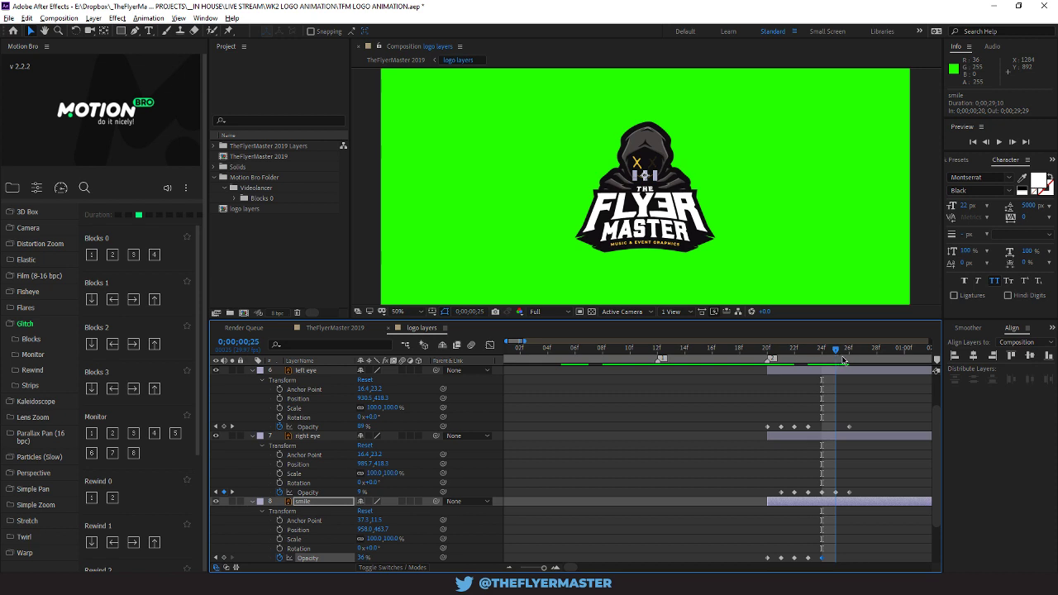
{"action": "left_click", "coordinate": [845, 359]}
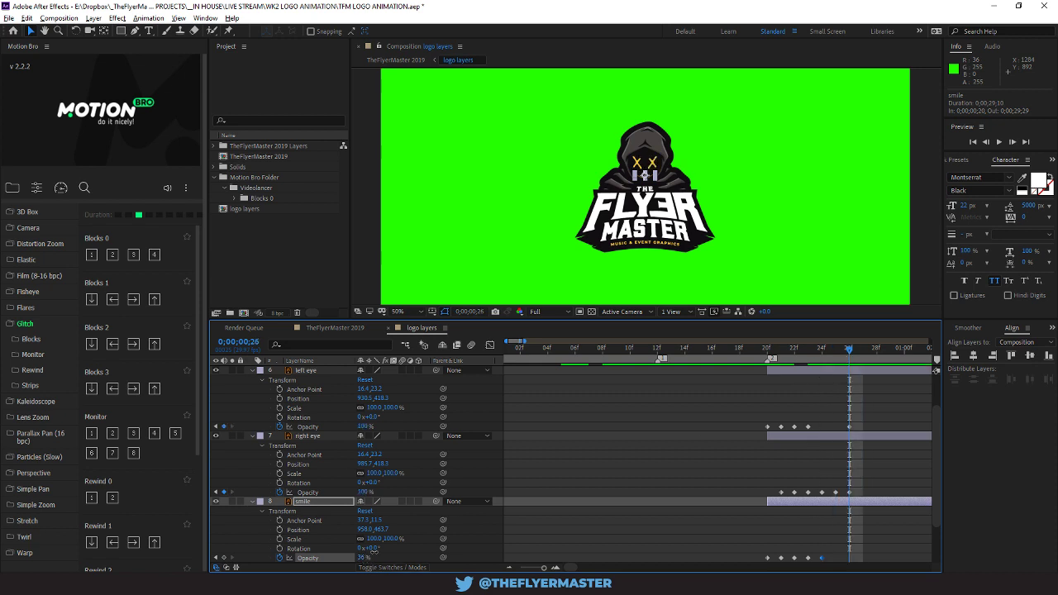
{"action": "left_click_drag", "start_coordinate": [362, 558], "coordinate": [558, 530]}
Play back the logo animation to check the flicker of the eyes and smile
{"action": "key", "text": "space"}
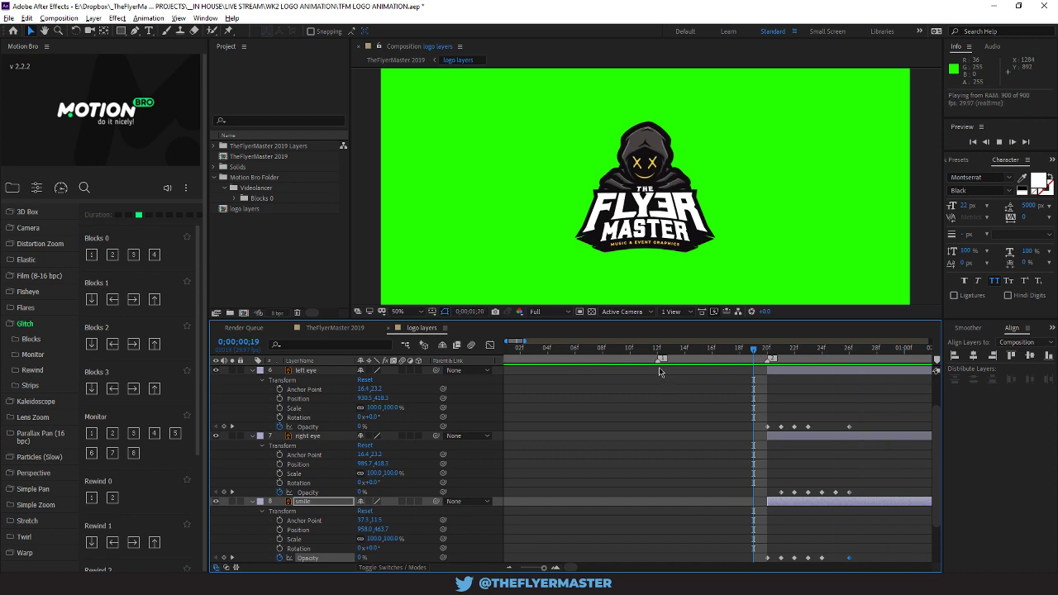
{"action": "key", "text": "space"}
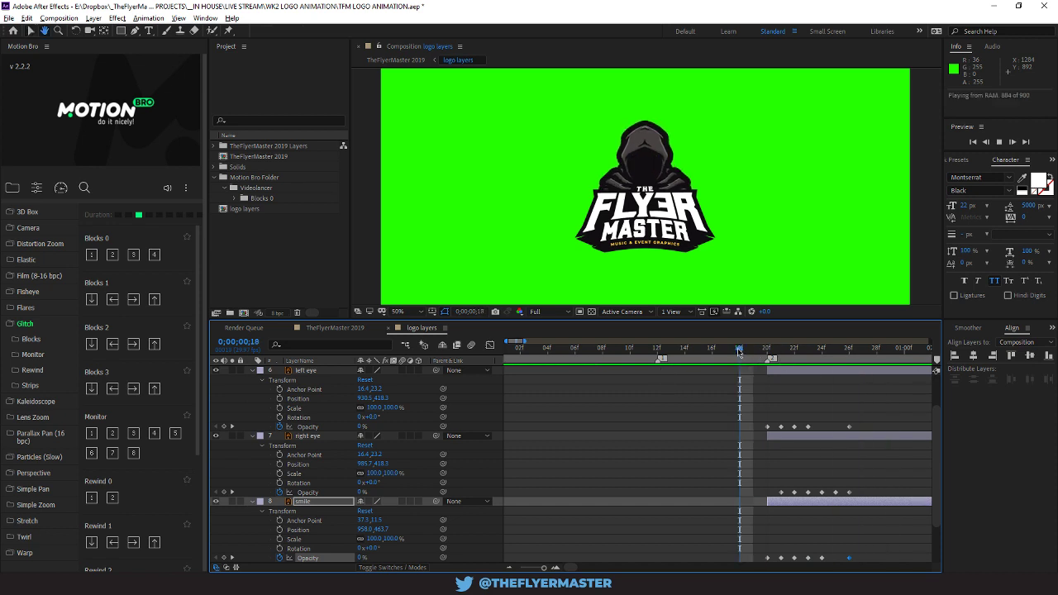
{"action": "key", "text": "space"}
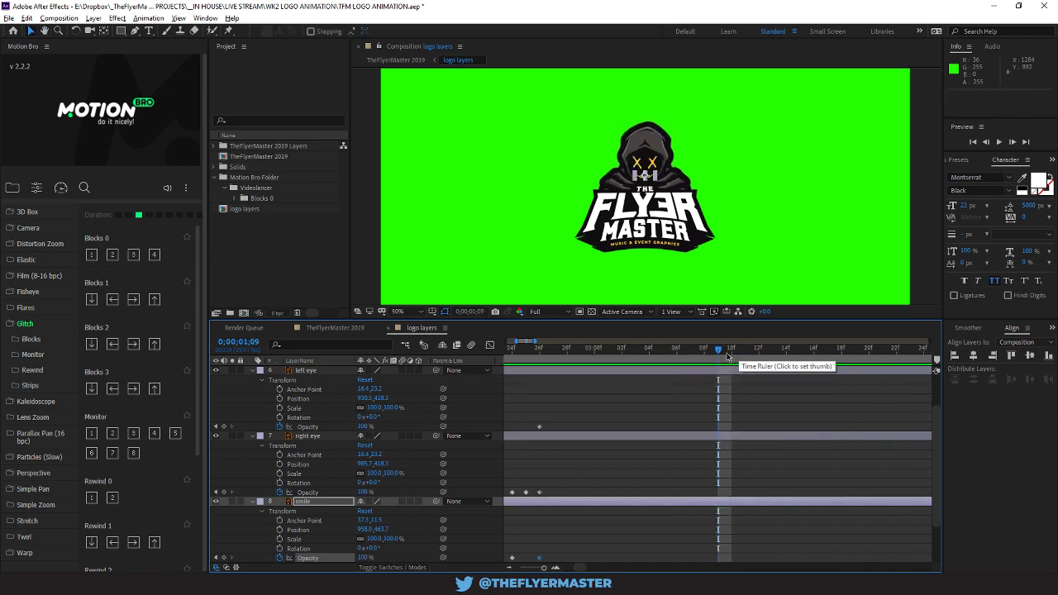
At 0;00;00;20, apply an Outer Glow layer style to the left eye, right eye and smile layers together
{"action": "left_click_drag", "start_coordinate": [728, 356], "coordinate": [782, 357]}
{"action": "left_click", "coordinate": [314, 374]}
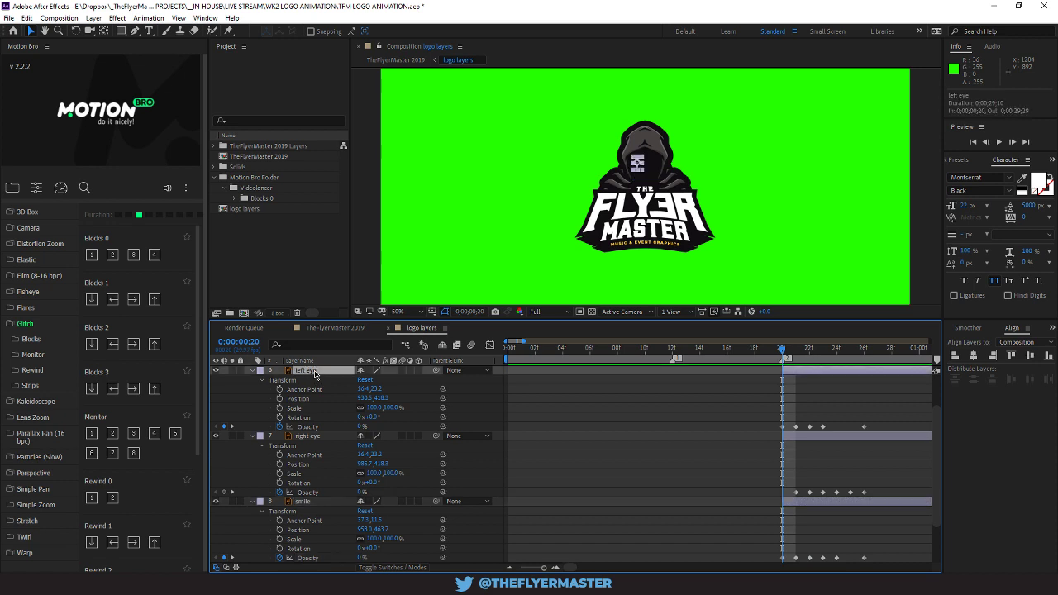
{"action": "left_click", "coordinate": [325, 438], "text": "ctrl"}
{"action": "left_click", "coordinate": [324, 506], "text": "ctrl"}
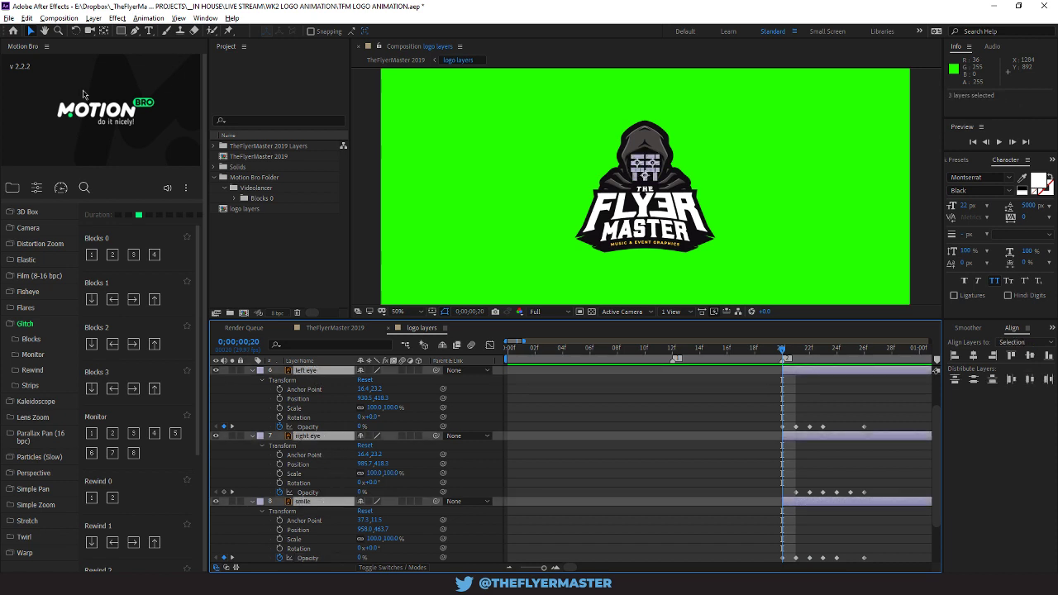
{"action": "left_click", "coordinate": [93, 18]}
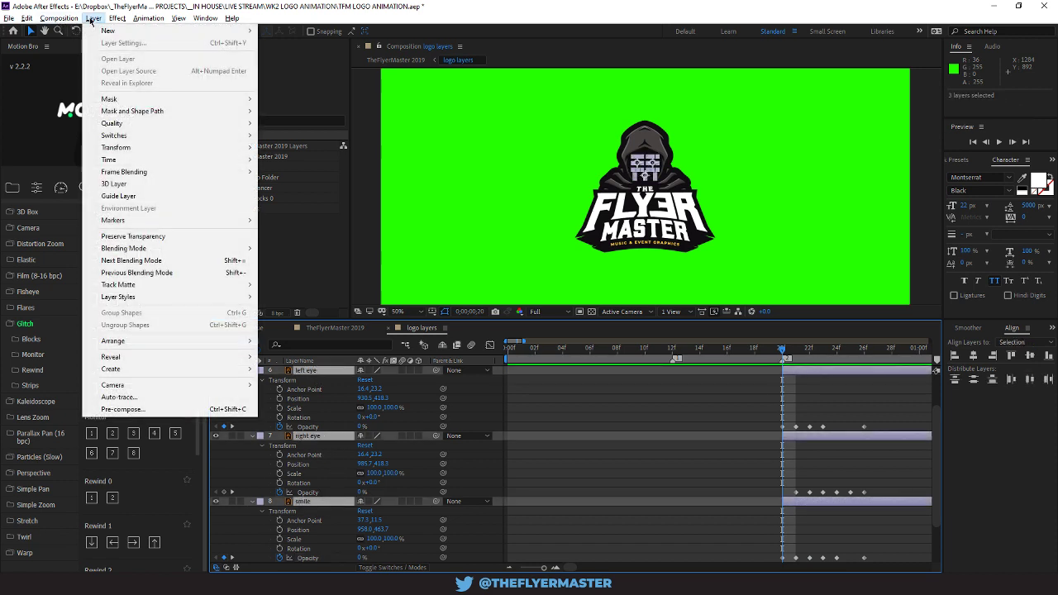
{"action": "mouse_move", "coordinate": [176, 297]}
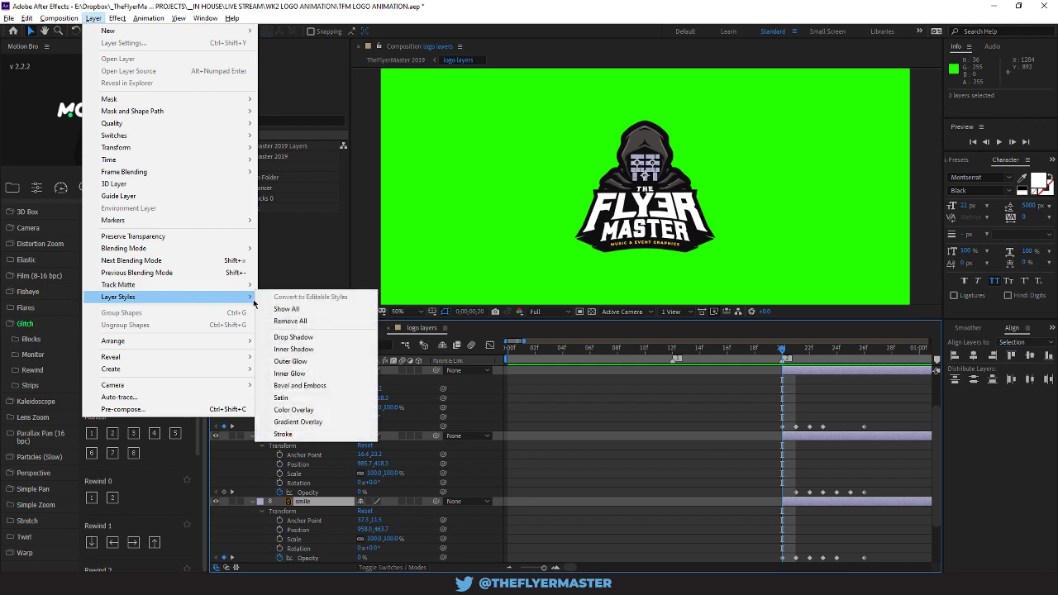
{"action": "left_click", "coordinate": [329, 362]}
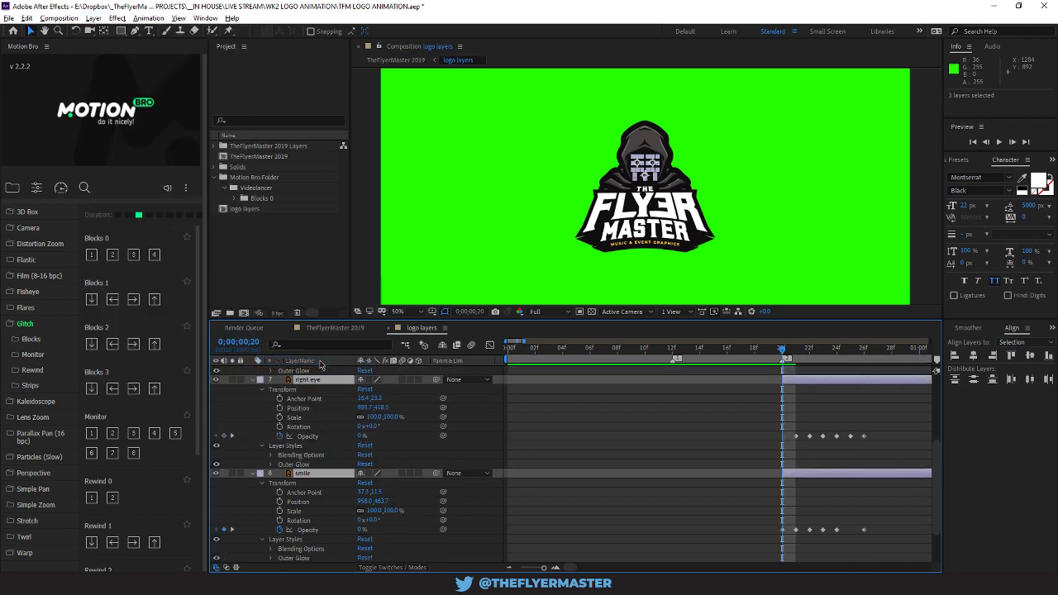
Expand the right eye's Outer Glow, start keyframing its Spread at 0;00;00;25 and advance to 0;00;00;26
{"action": "left_click", "coordinate": [270, 464]}
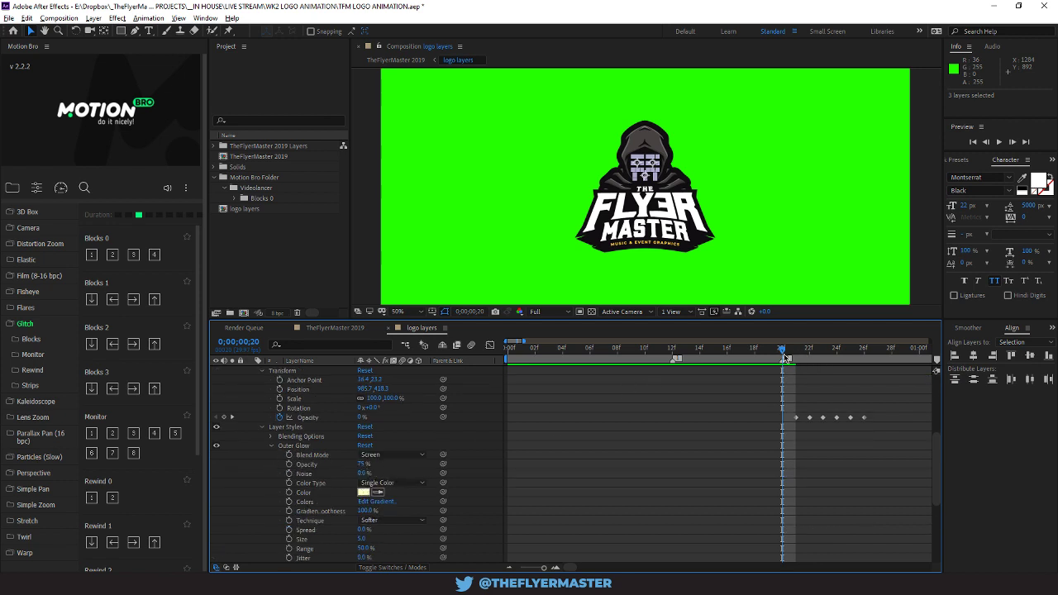
{"action": "left_click_drag", "start_coordinate": [785, 357], "coordinate": [851, 351]}
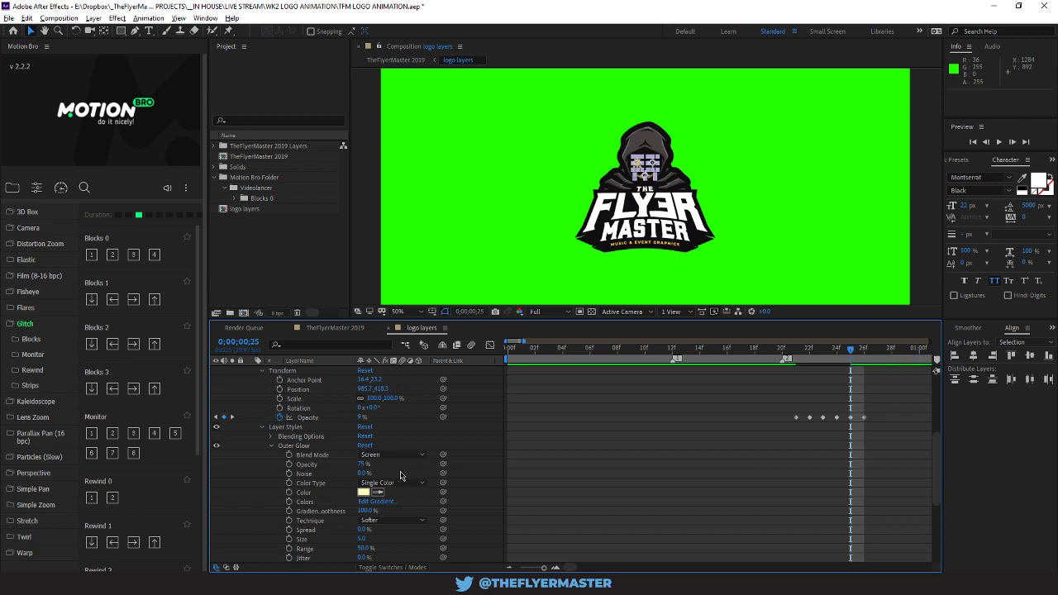
{"action": "scroll", "coordinate": [406, 477], "scroll_direction": "down", "scroll_amount": 1}
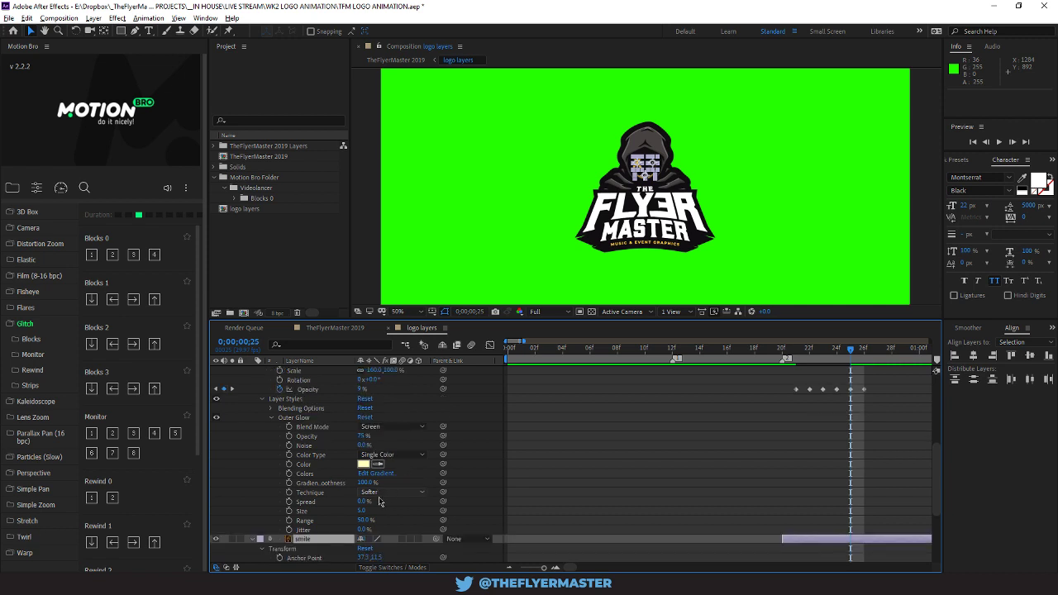
{"action": "left_click", "coordinate": [290, 502]}
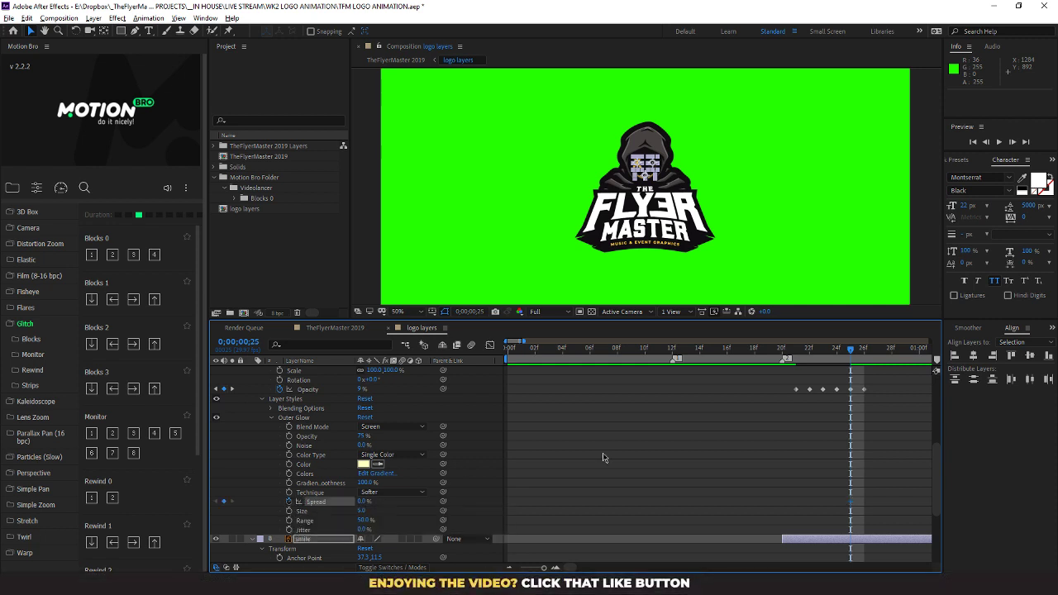
{"action": "left_click", "coordinate": [863, 357]}
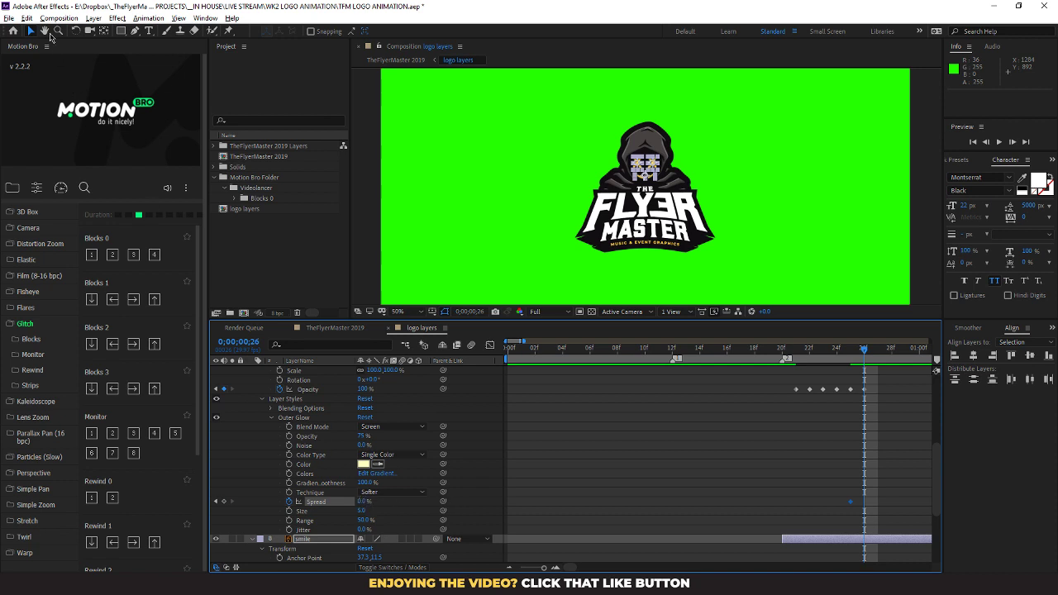
{"action": "left_click", "coordinate": [12, 33]}
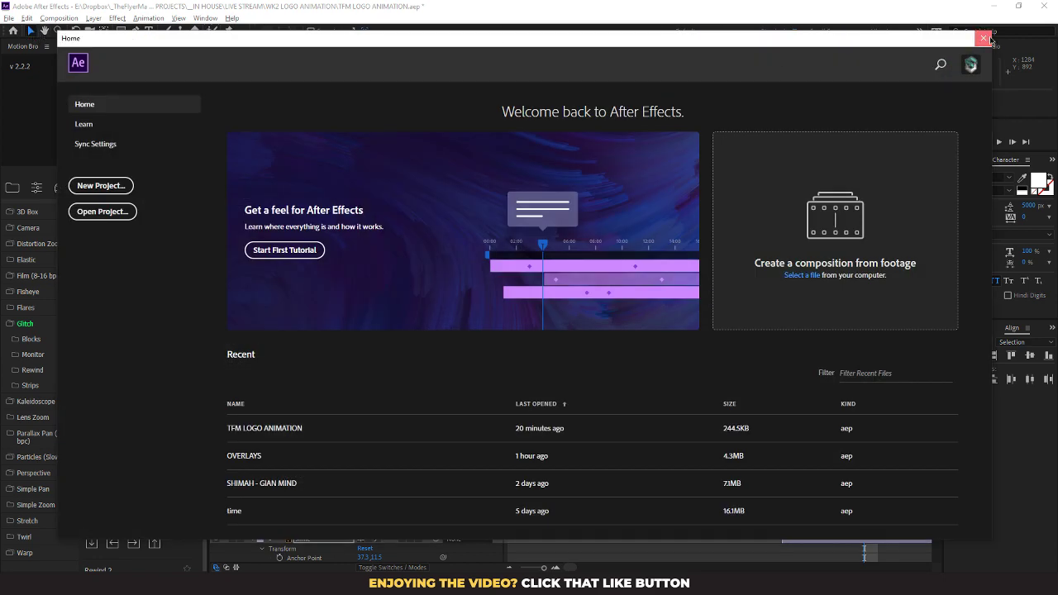
{"action": "left_click", "coordinate": [983, 38]}
{"action": "left_click", "coordinate": [45, 31]}
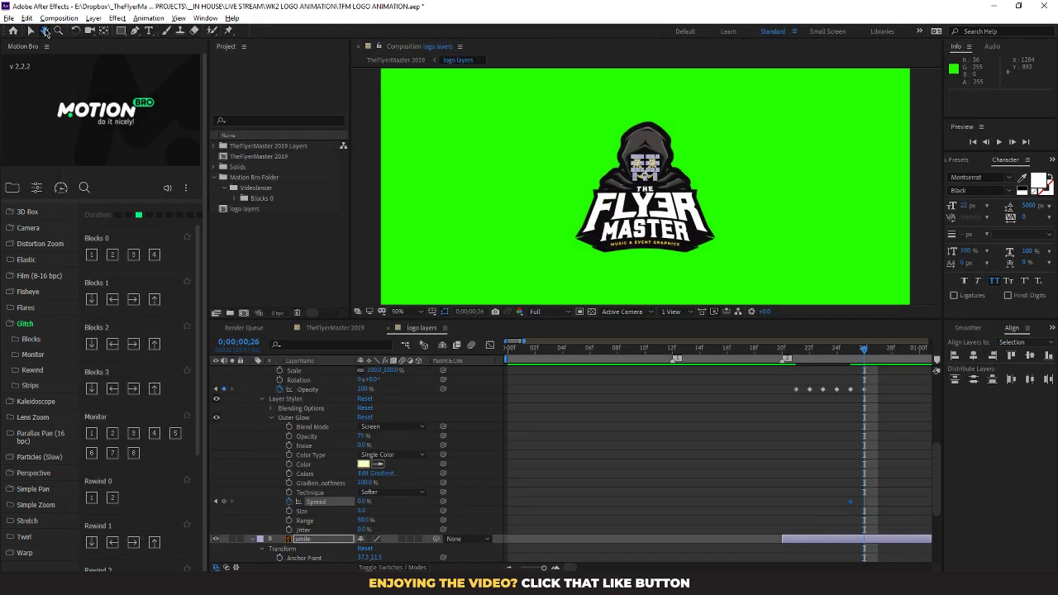
{"action": "left_click", "coordinate": [30, 31]}
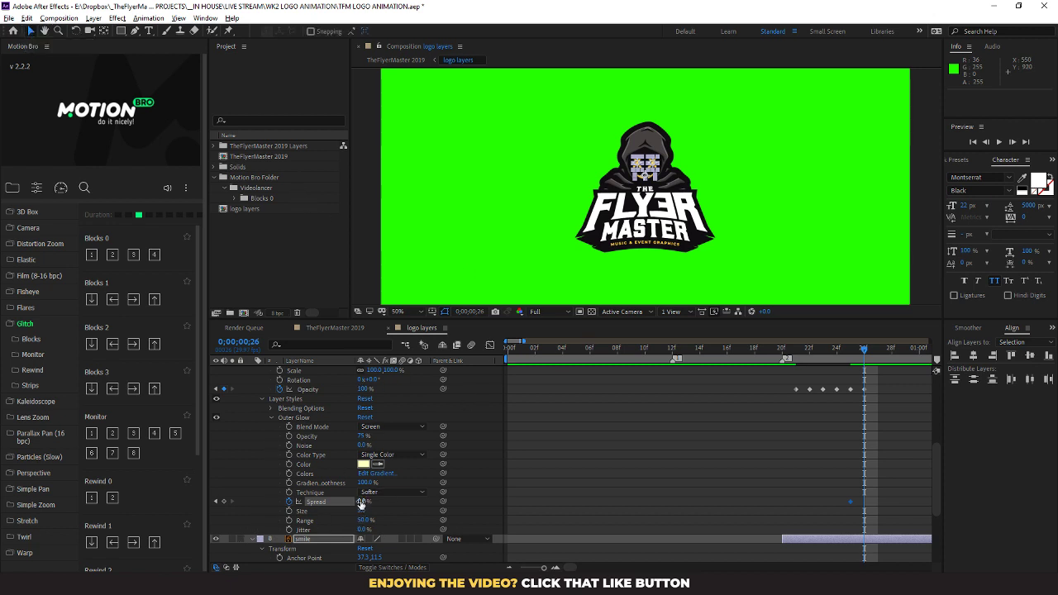
Keyframe the Outer Glow Spread of the eyes and smile at 4% on 0;00;00;26 and 0% on 0;00;00;27
{"action": "mouse_move", "coordinate": [361, 501]}
{"action": "left_mouse_down"}
{"action": "mouse_move", "coordinate": [418, 494]}
{"action": "mouse_move", "coordinate": [364, 511]}
{"action": "mouse_move", "coordinate": [384, 510]}
{"action": "mouse_move", "coordinate": [360, 502]}
{"action": "left_mouse_up"}
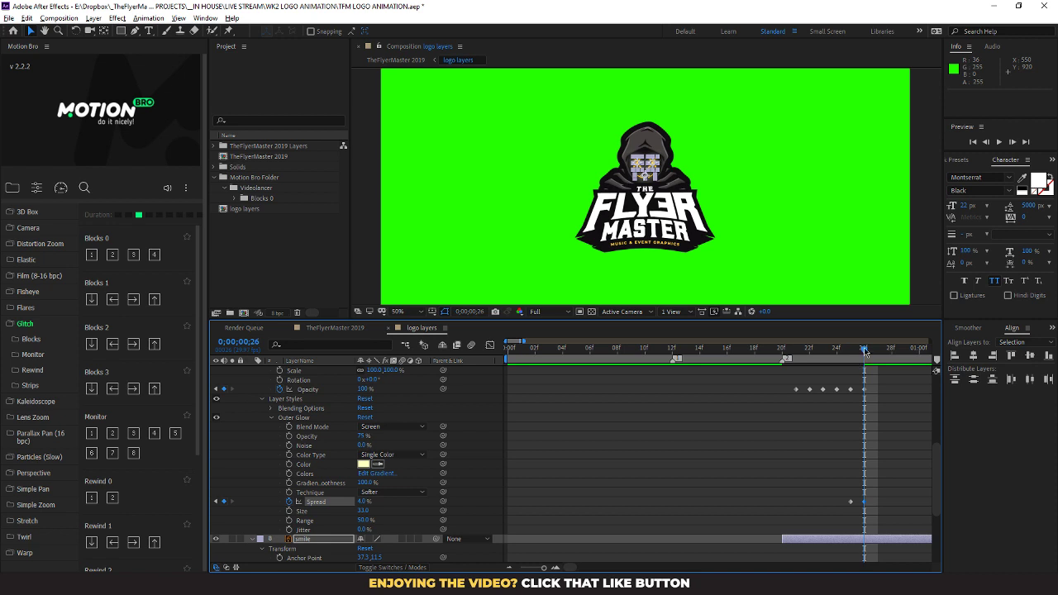
{"action": "left_click_drag", "start_coordinate": [867, 350], "coordinate": [877, 356]}
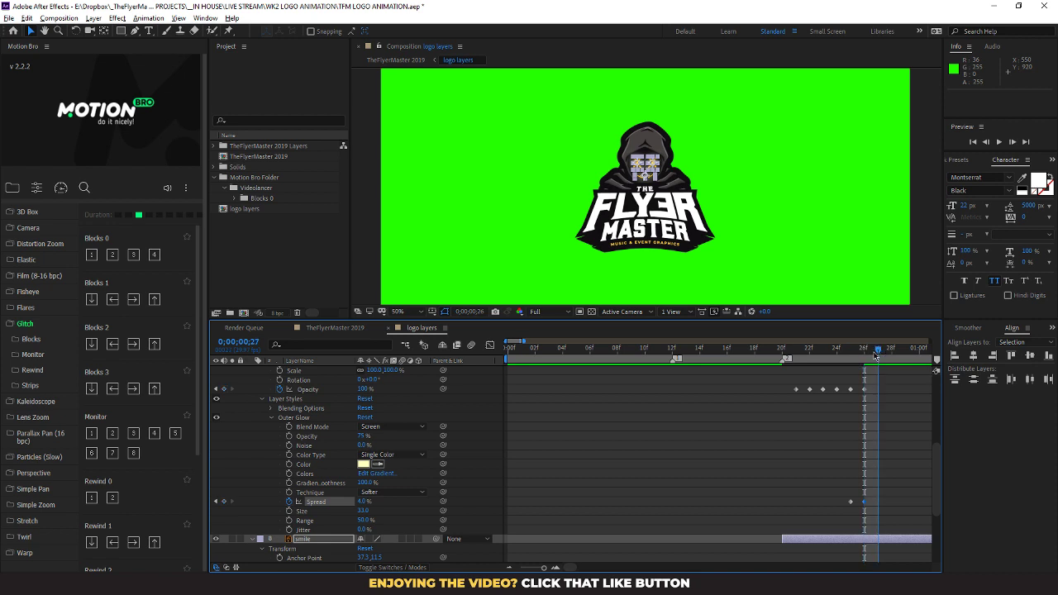
{"action": "left_click", "coordinate": [361, 502]}
{"action": "type", "text": "0"}
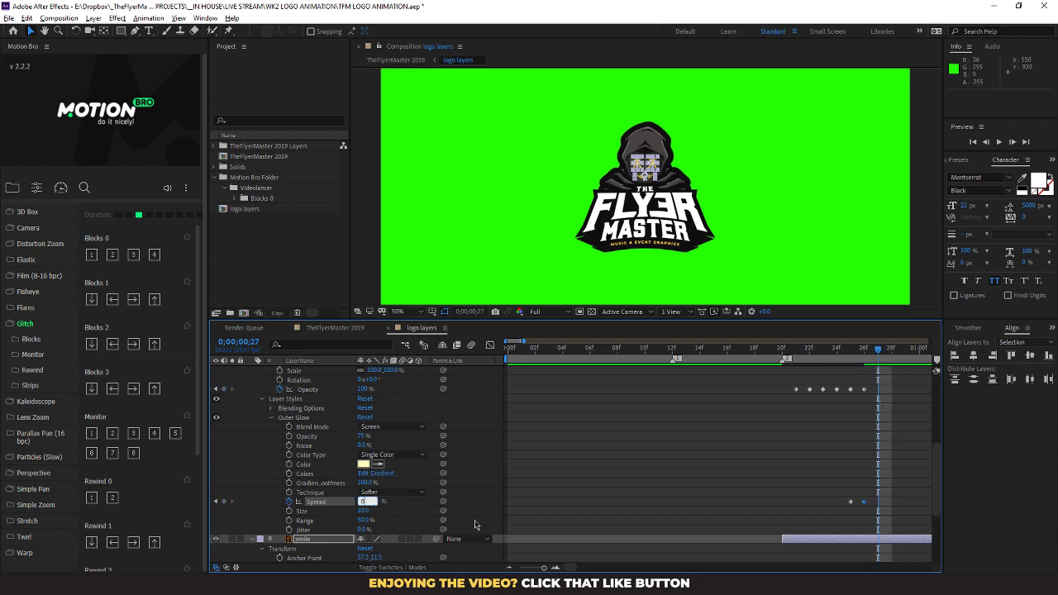
{"action": "key", "text": "Return"}
Set the Outer Glow Size of the eyes and smile to 0 and start keyframing it at 0;00;00;25
{"action": "left_click", "coordinate": [364, 511]}
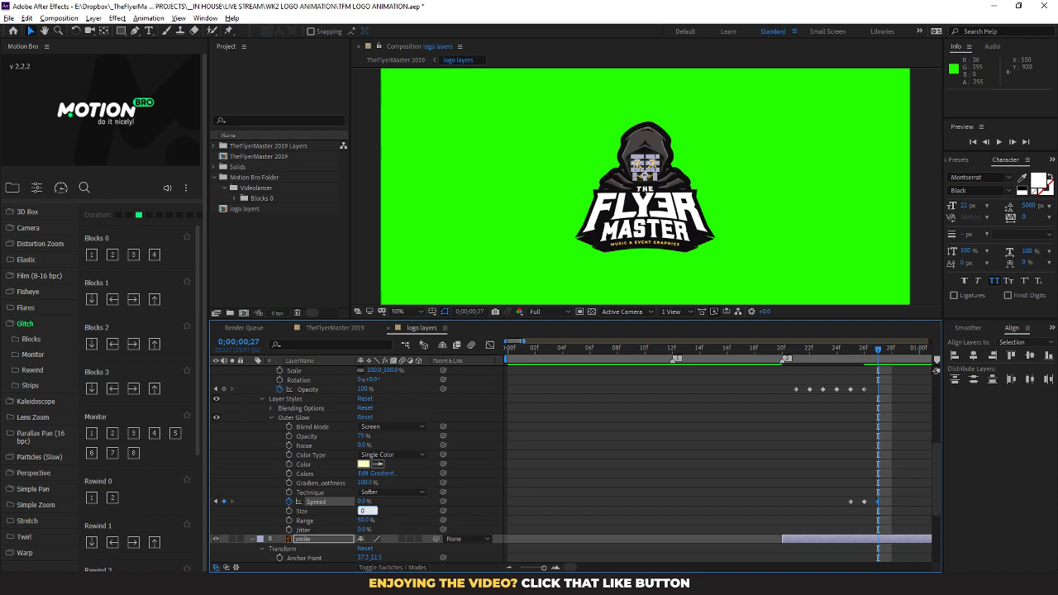
{"action": "key", "text": "Return"}
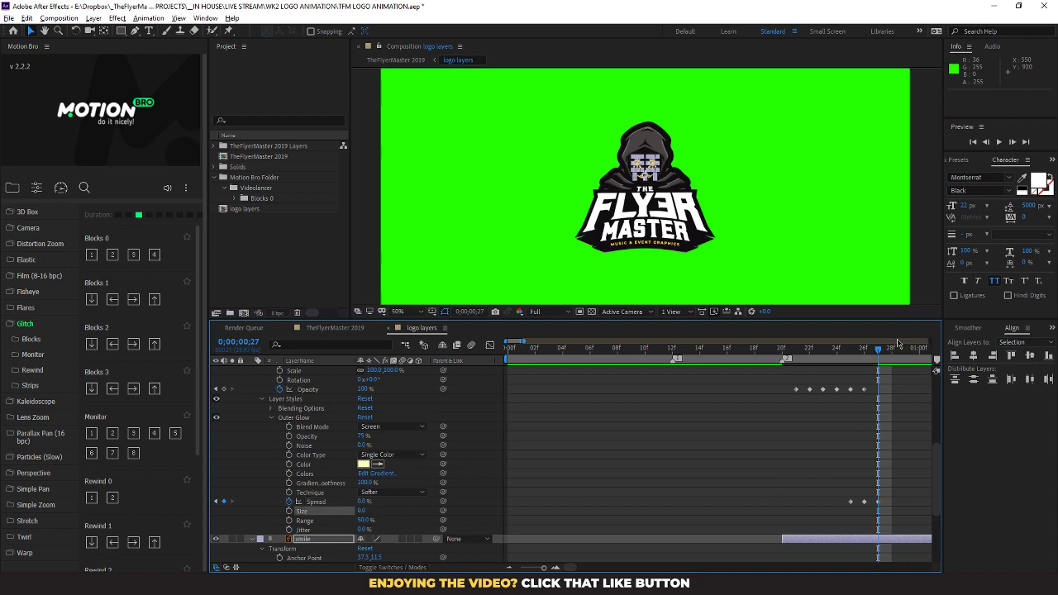
{"action": "left_click_drag", "start_coordinate": [878, 356], "coordinate": [850, 354]}
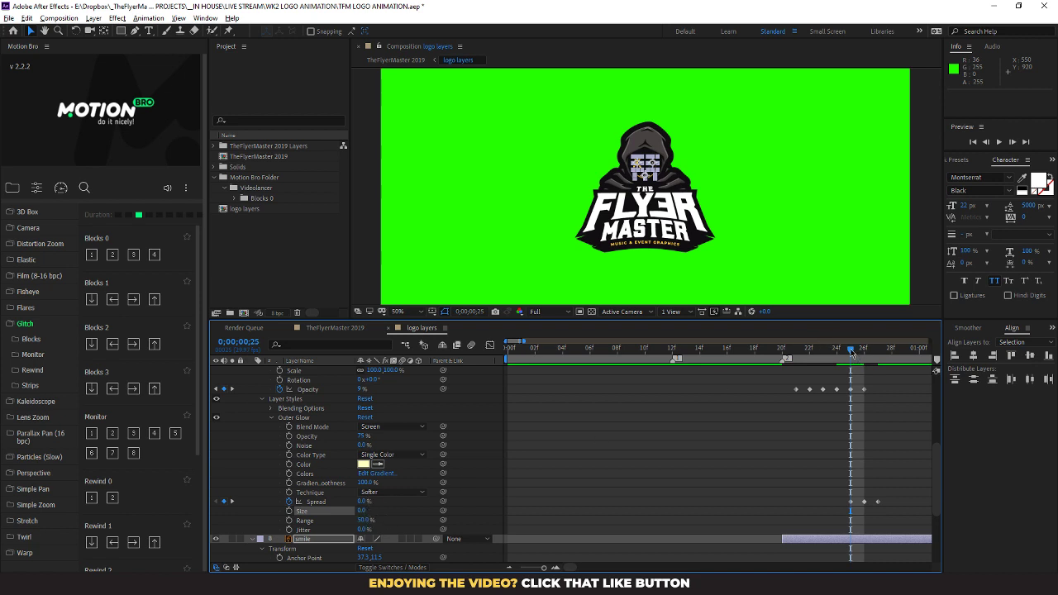
{"action": "left_click", "coordinate": [289, 511]}
Add Outer Glow Size keyframes of 0 at 0;00;00;27 and 119 at 0;00;00;26
{"action": "left_click_drag", "start_coordinate": [851, 352], "coordinate": [874, 354]}
{"action": "left_click", "coordinate": [362, 511]}
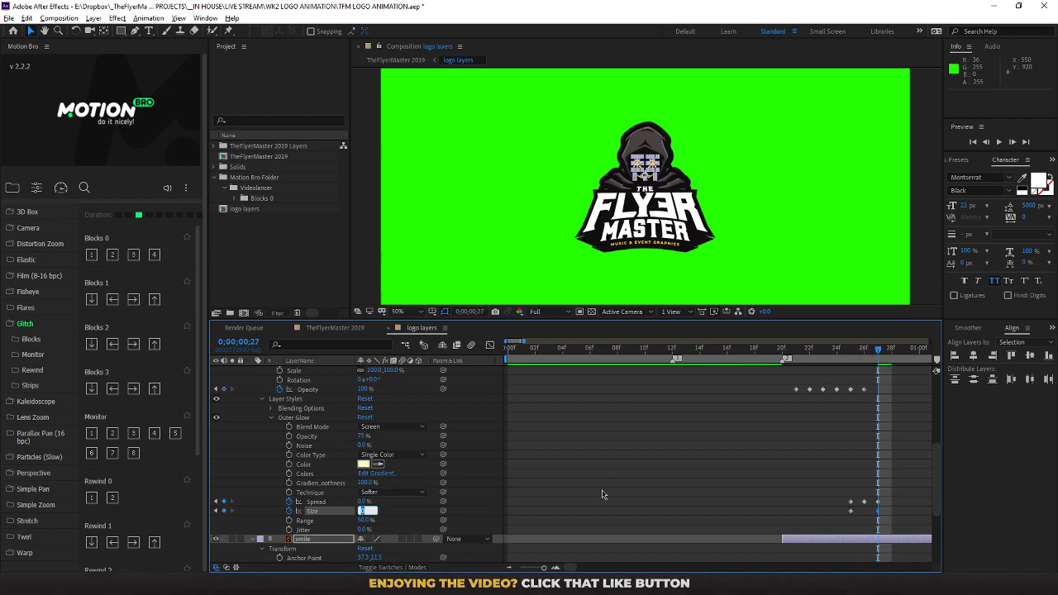
{"action": "left_click_drag", "start_coordinate": [878, 355], "coordinate": [866, 355]}
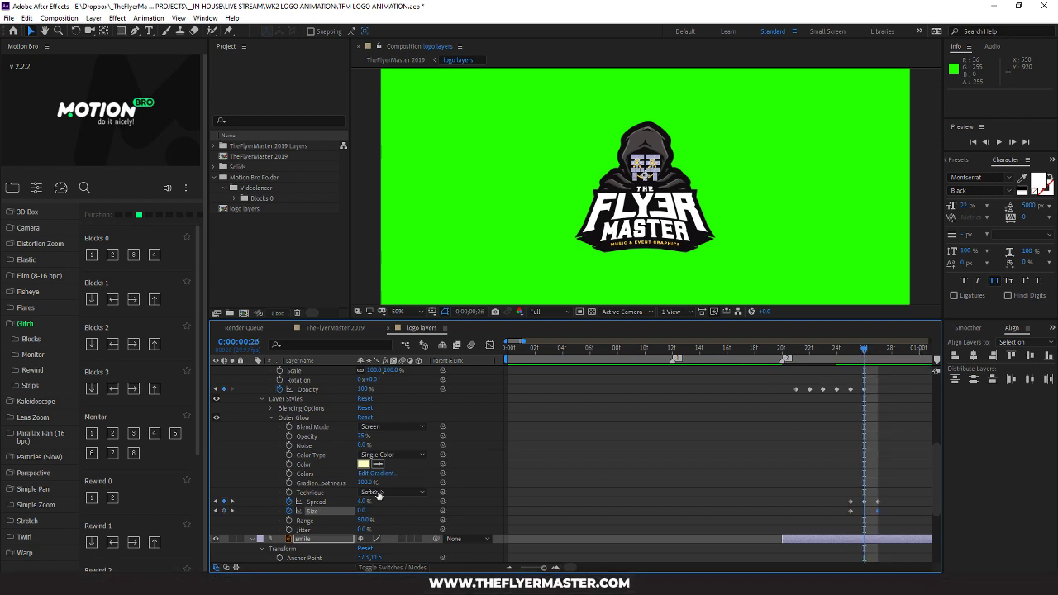
{"action": "left_click_drag", "start_coordinate": [362, 511], "coordinate": [411, 498]}
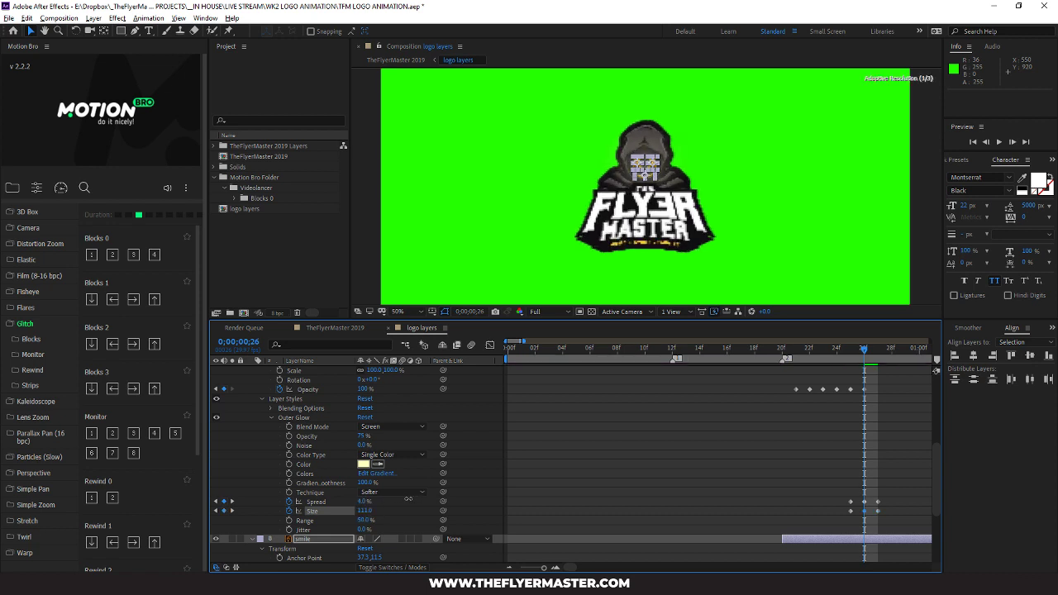
Play back the animation from 0;00;00;20 and go to 0;00;00;26 to check the glow on the face
{"action": "left_click", "coordinate": [833, 351]}
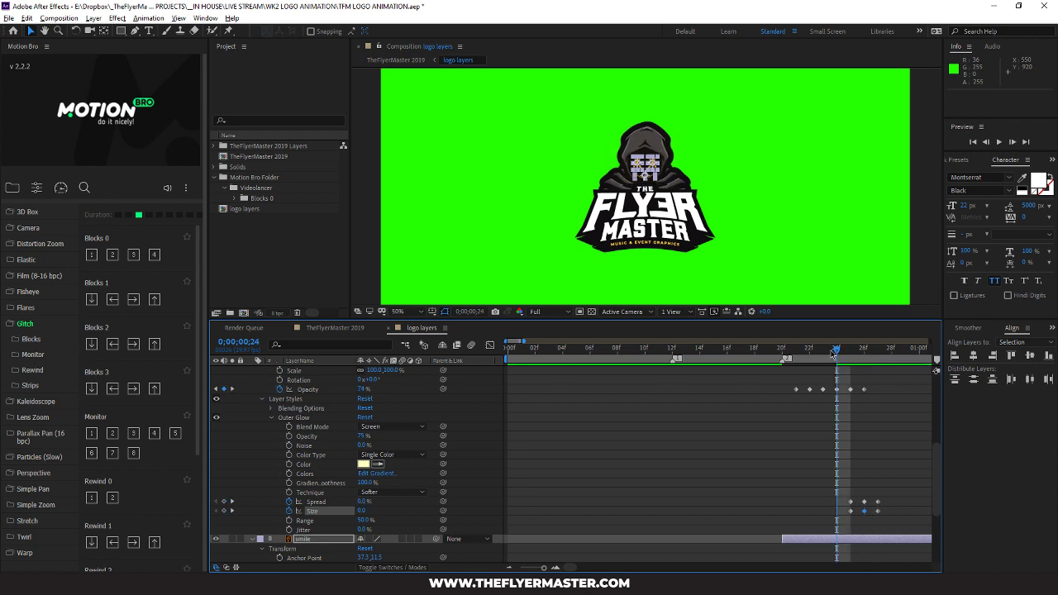
{"action": "scroll", "coordinate": [306, 397], "scroll_direction": "up", "scroll_amount": 5}
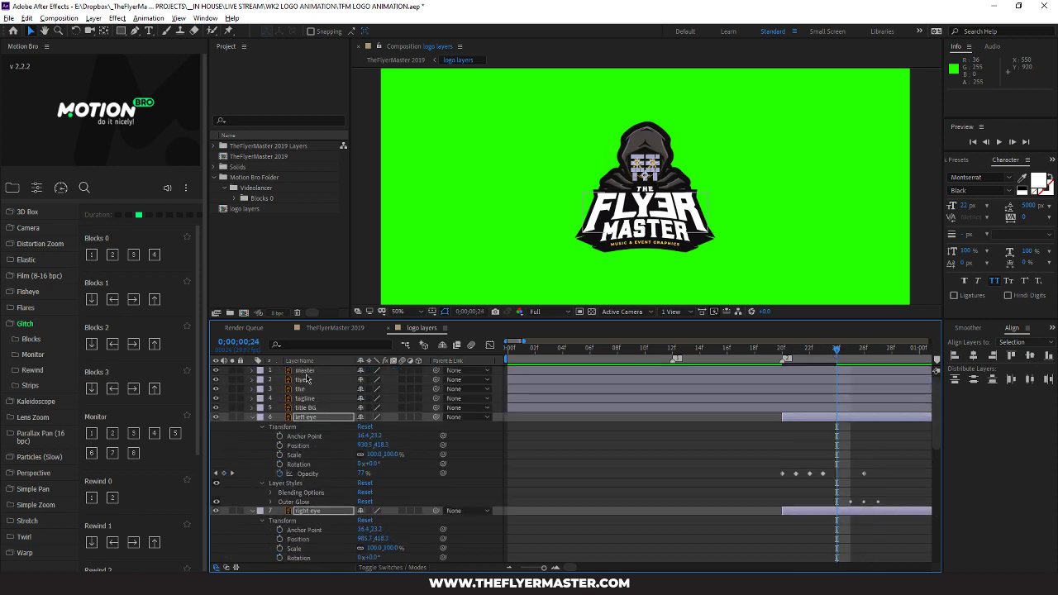
{"action": "left_click", "coordinate": [304, 371]}
{"action": "left_click_drag", "start_coordinate": [838, 353], "coordinate": [784, 353]}
{"action": "key", "text": "space"}
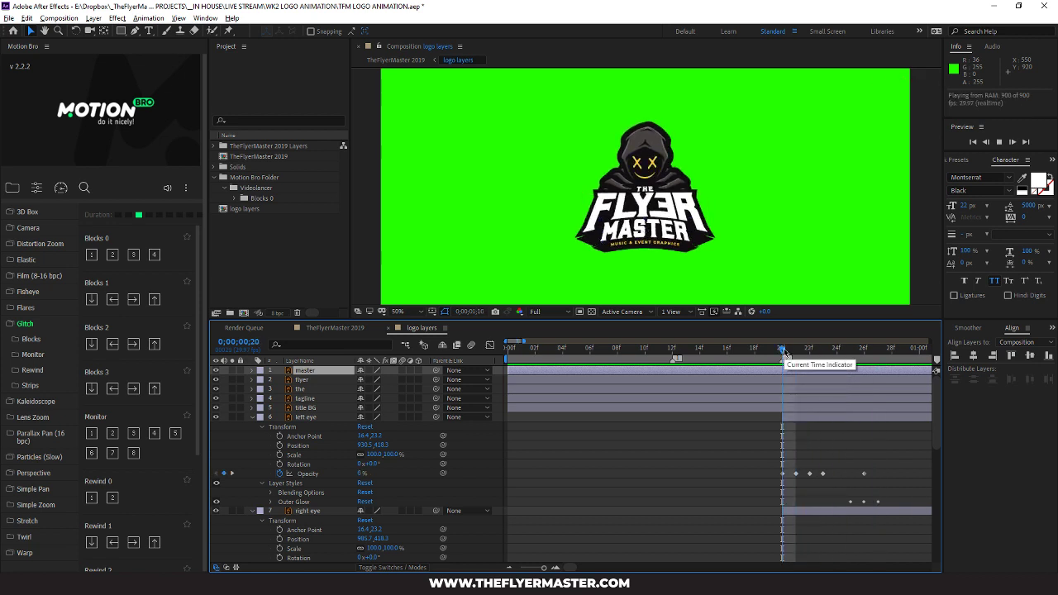
{"action": "left_click", "coordinate": [863, 355]}
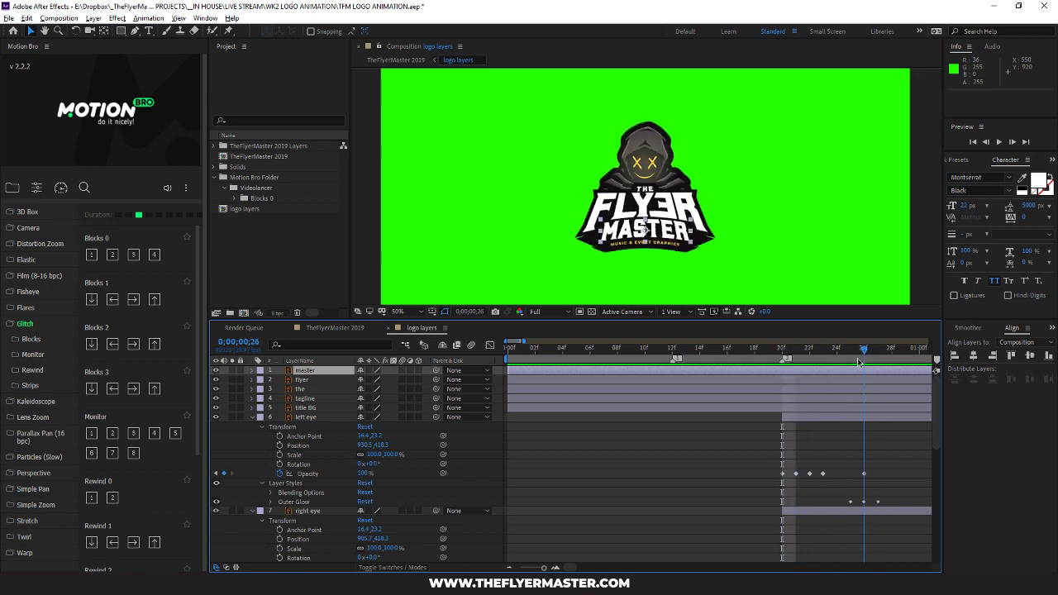
Expand the left eye's Outer Glow and copy all its Spread and Size keyframes
{"action": "left_click", "coordinate": [882, 504]}
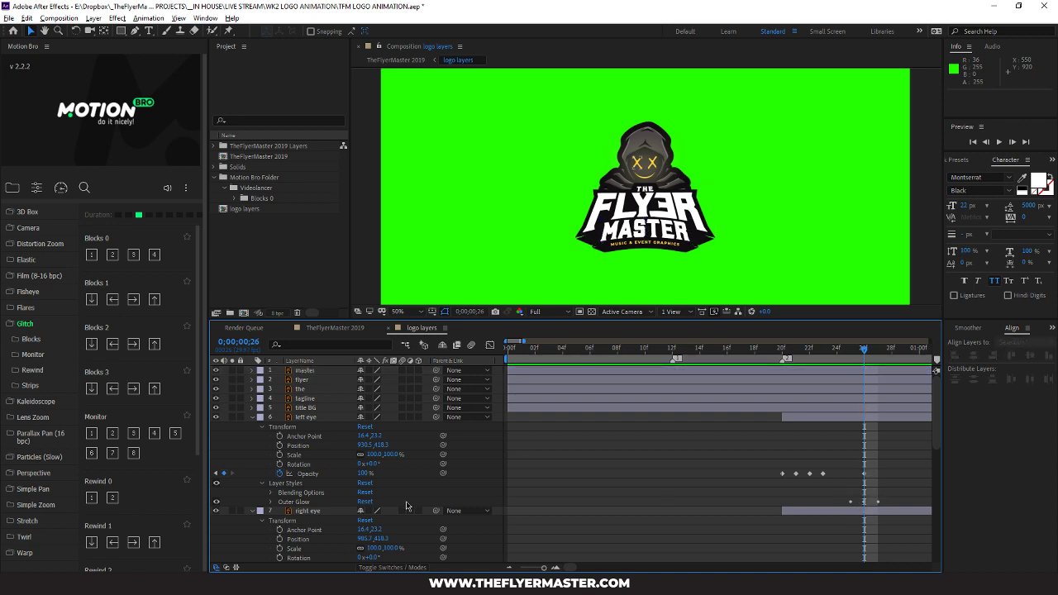
{"action": "left_click", "coordinate": [270, 503]}
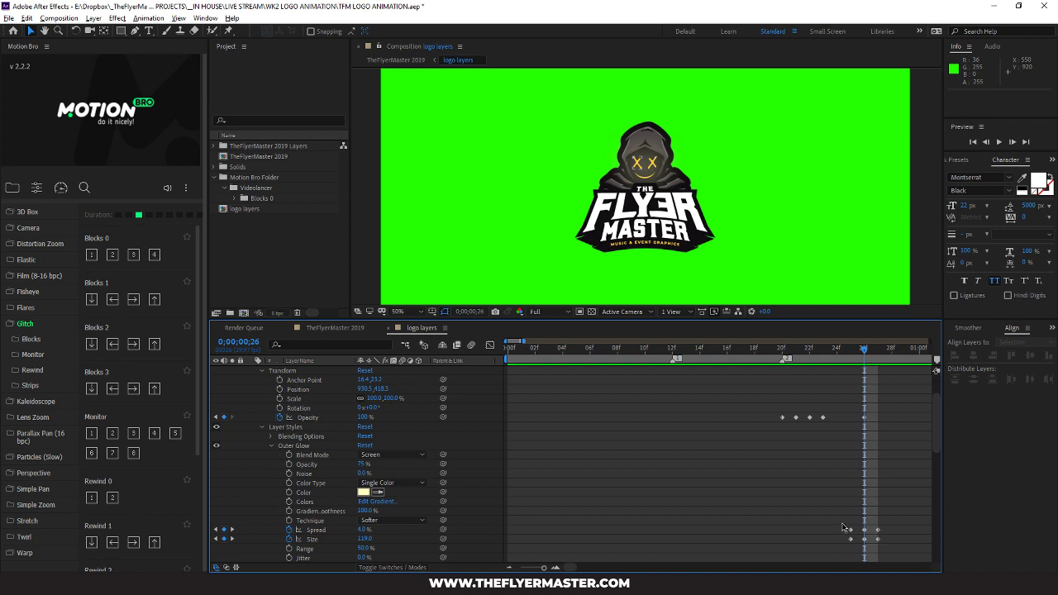
{"action": "left_click_drag", "start_coordinate": [839, 520], "coordinate": [891, 550]}
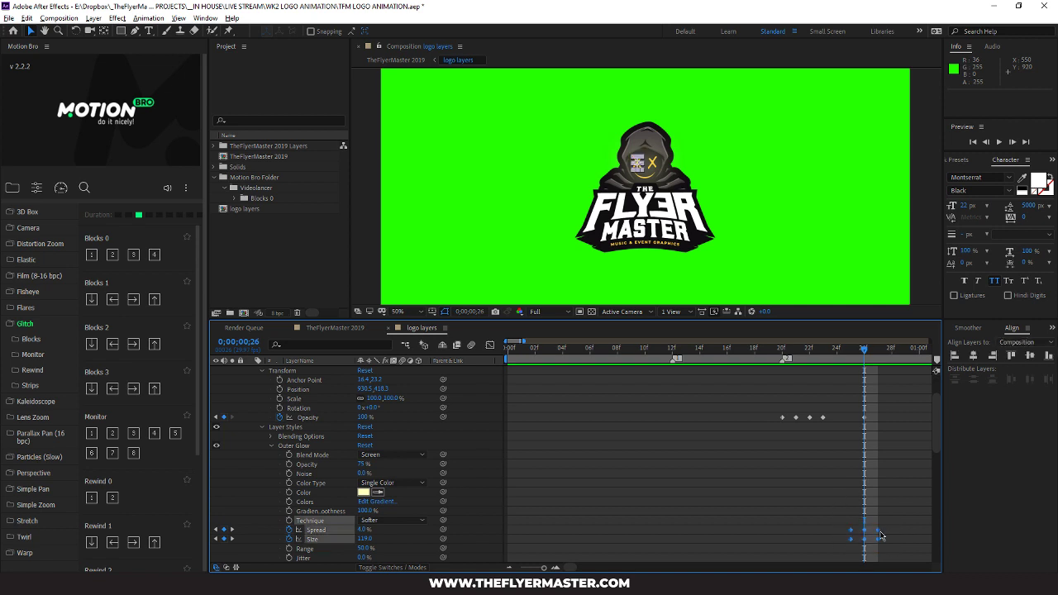
{"action": "key", "text": "ctrl+c"}
Paste the copied glow keyframes at 0;00;00;21 onto the left eye, right eye and smile layers together
{"action": "left_click_drag", "start_coordinate": [862, 341], "coordinate": [789, 359]}
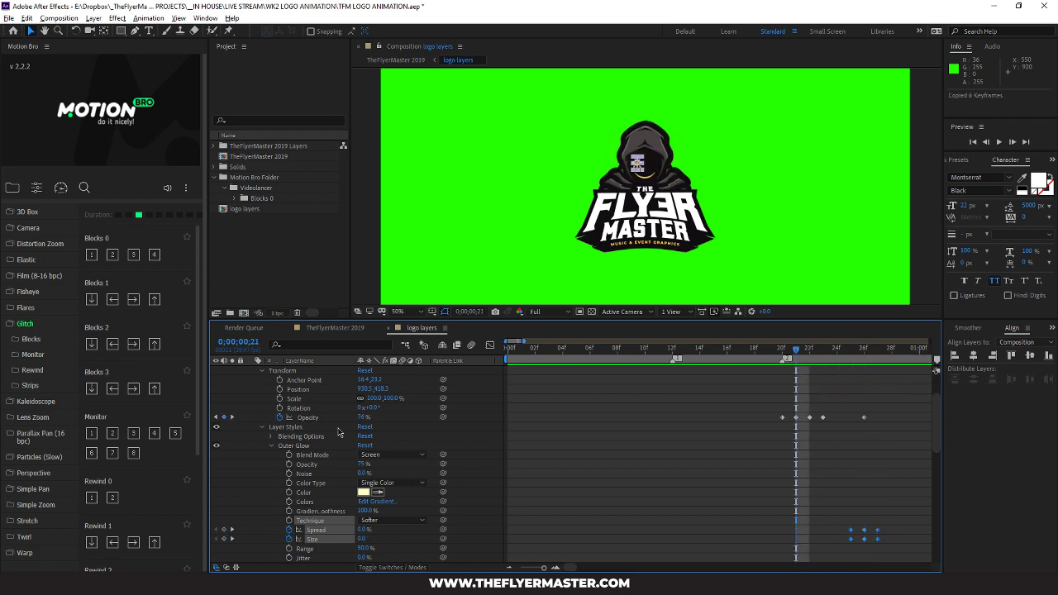
{"action": "scroll", "coordinate": [340, 430], "scroll_direction": "up", "scroll_amount": 2}
{"action": "left_click", "coordinate": [251, 417]}
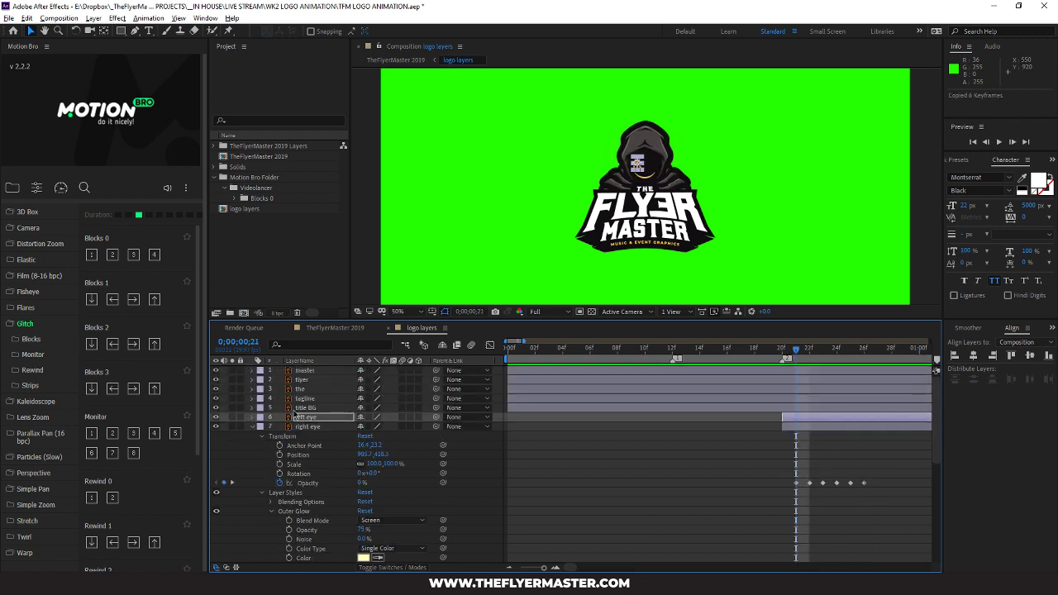
{"action": "left_click", "coordinate": [252, 426]}
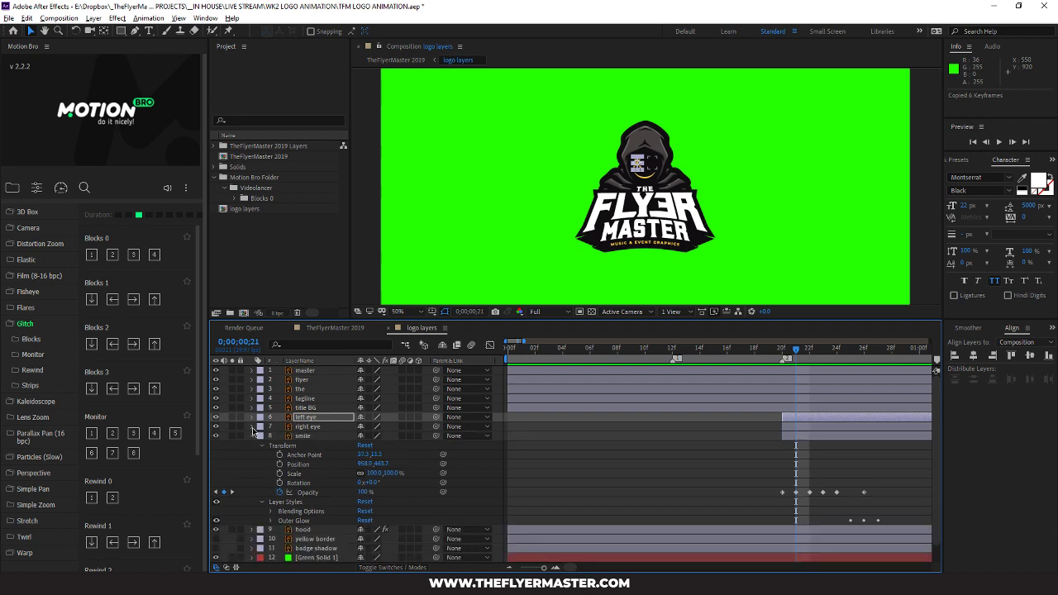
{"action": "left_click", "coordinate": [308, 436], "text": "shift"}
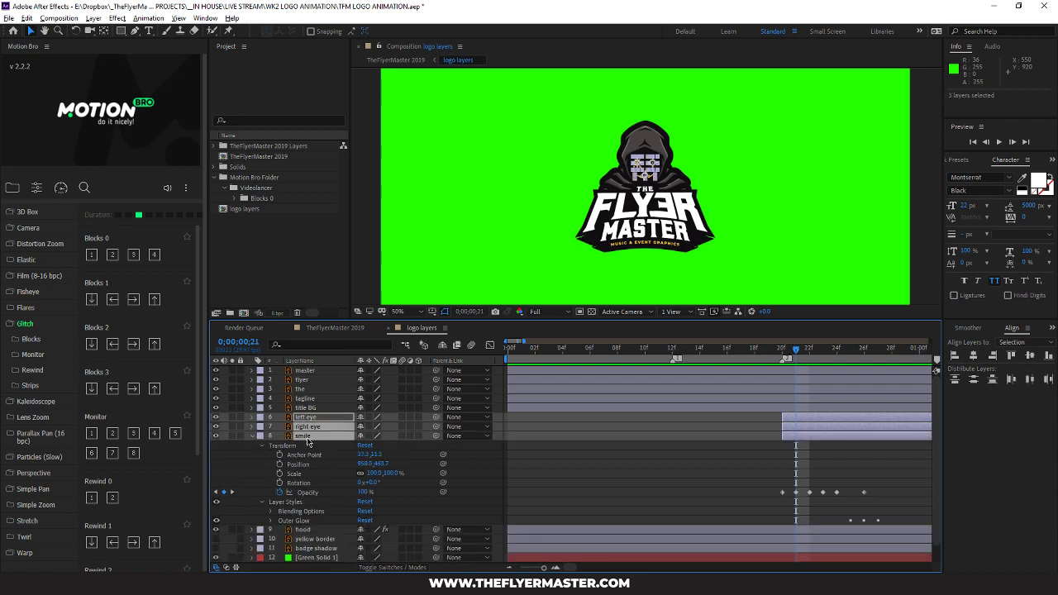
{"action": "key", "text": "ctrl+v"}
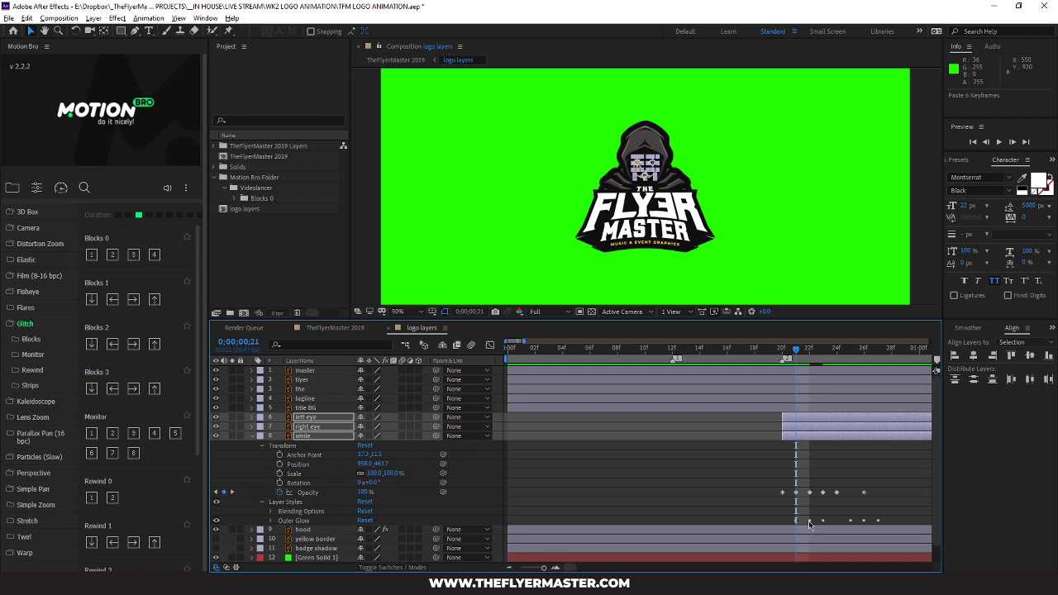
Play back the animation from just before the eyes appear to check the added glow flicker
{"action": "key", "text": "space"}
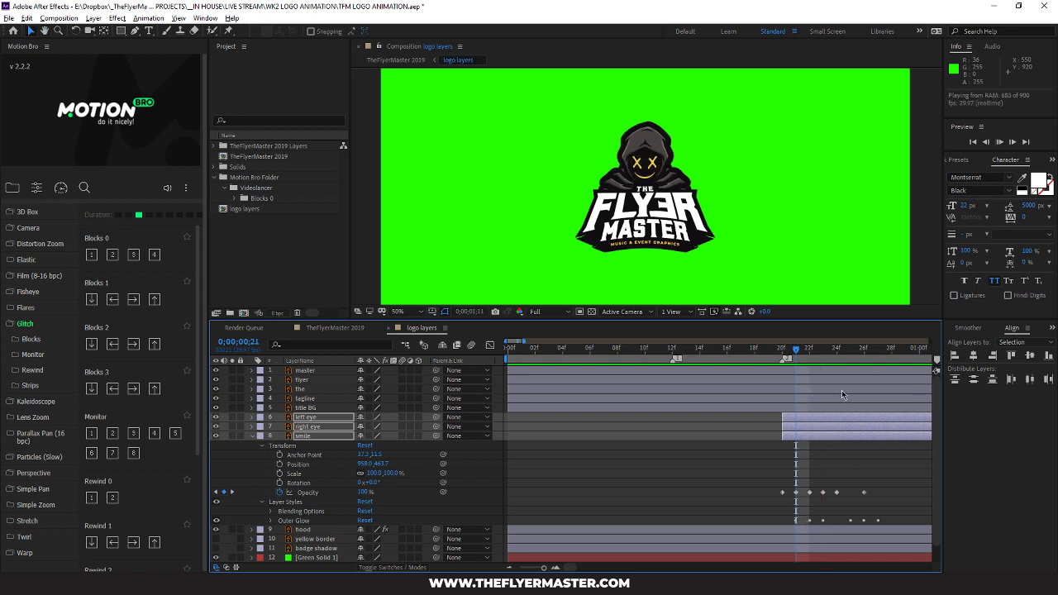
{"action": "left_click_drag", "start_coordinate": [798, 349], "coordinate": [743, 351]}
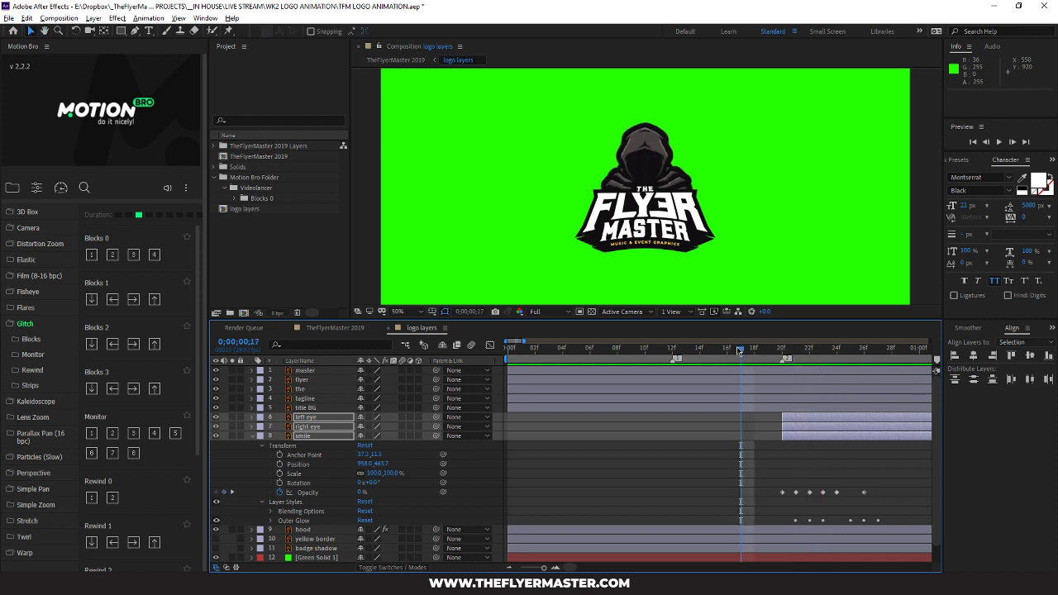
{"action": "key", "text": "space"}
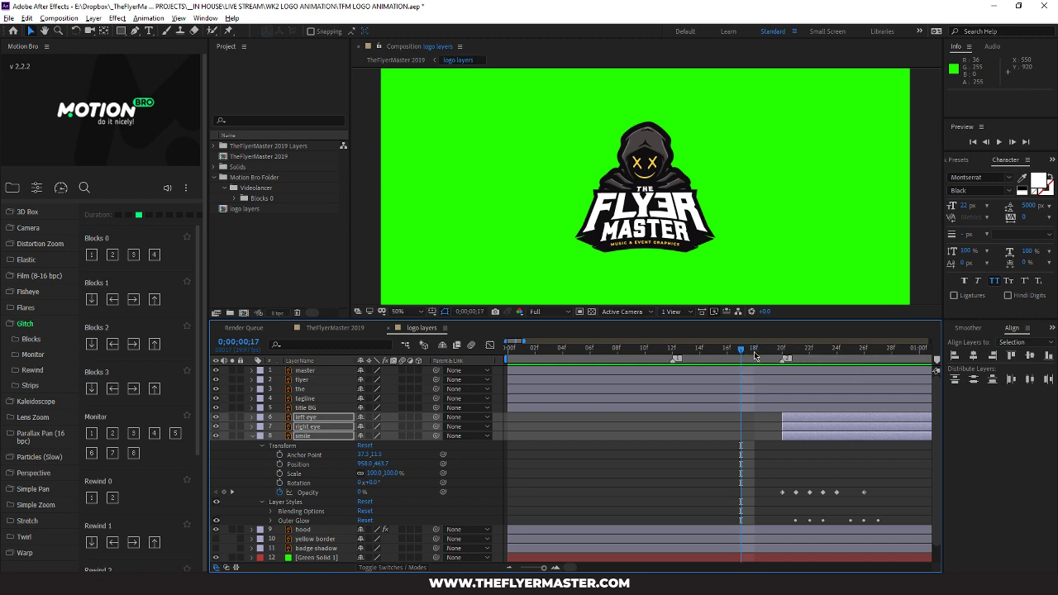
{"action": "left_click", "coordinate": [755, 351]}
{"action": "key", "text": "space"}
{"action": "key", "text": "space"}
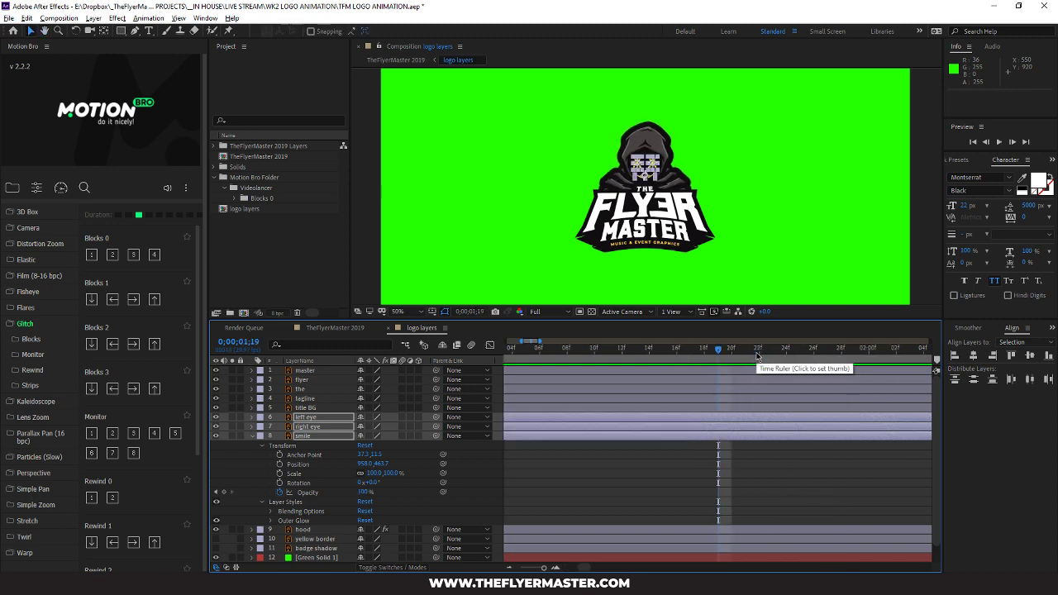
Collapse the smile layer, deselect all layers and play the logo animation from the beginning
{"action": "left_click", "coordinate": [252, 437]}
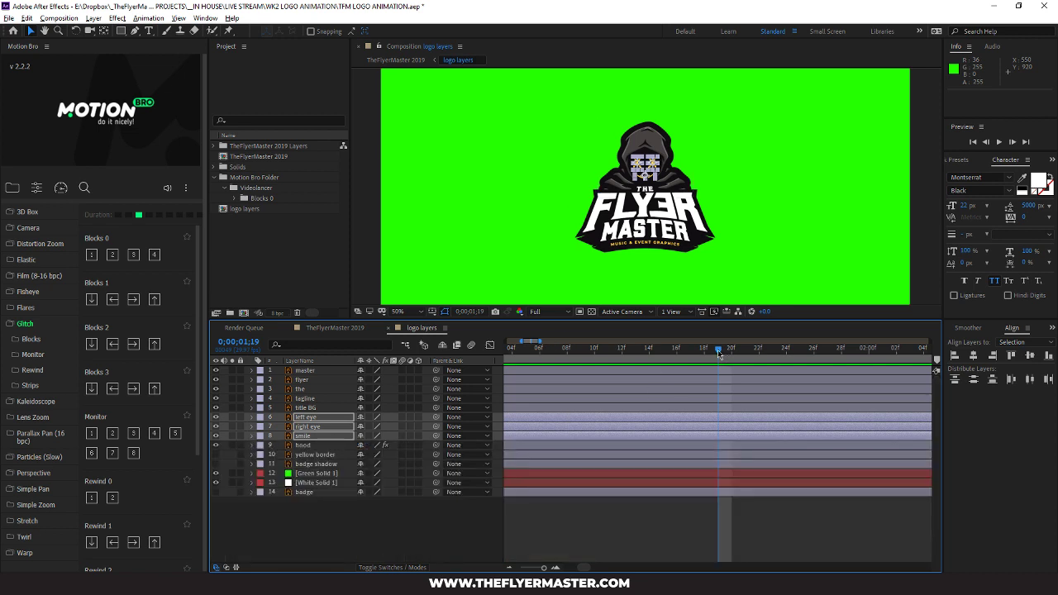
{"action": "left_click", "coordinate": [350, 526]}
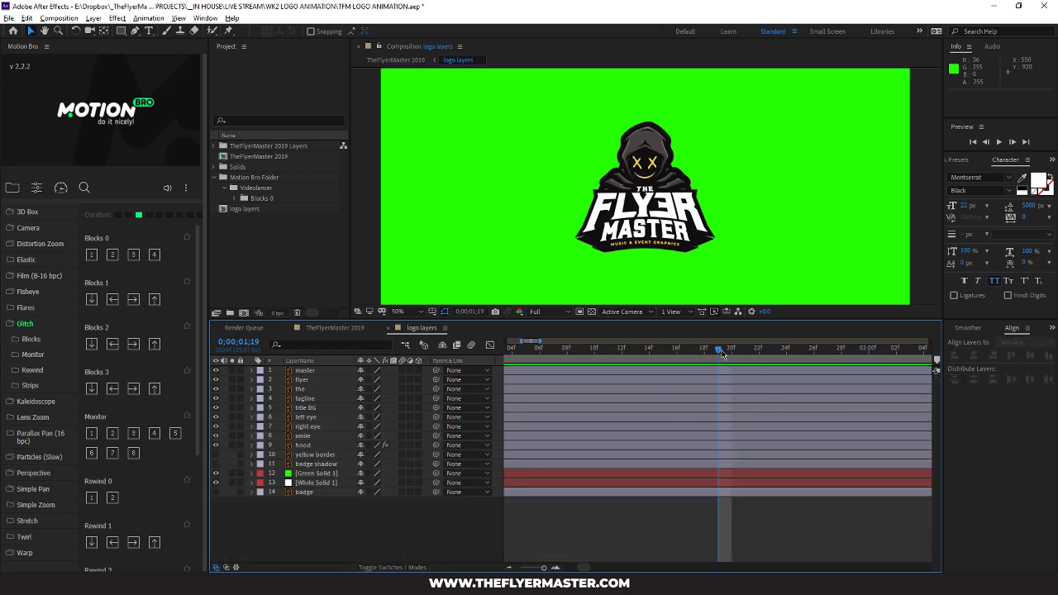
{"action": "left_click_drag", "start_coordinate": [722, 354], "coordinate": [409, 398]}
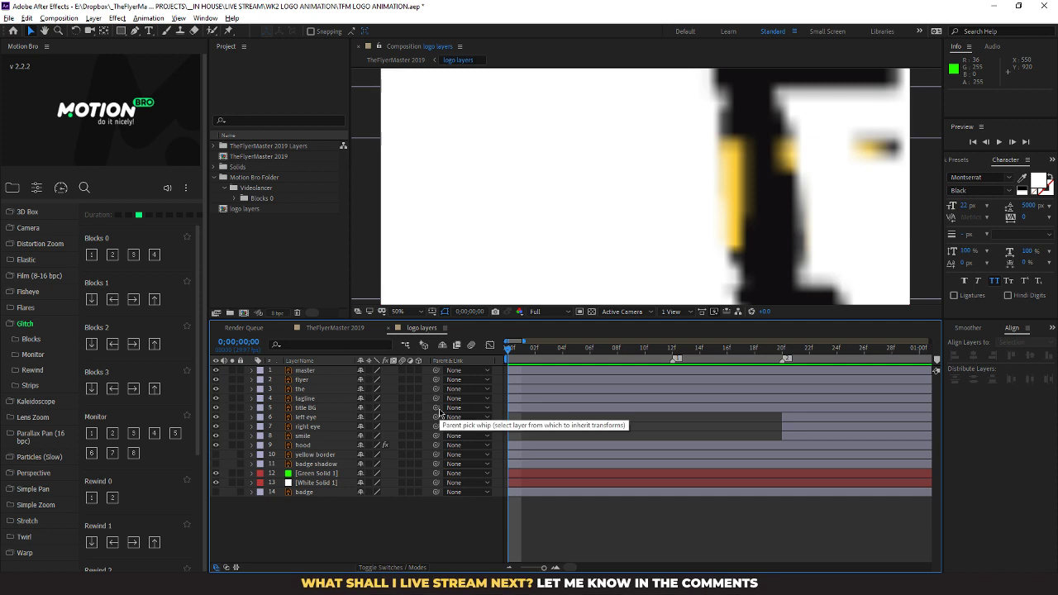
{"action": "key", "text": "space"}
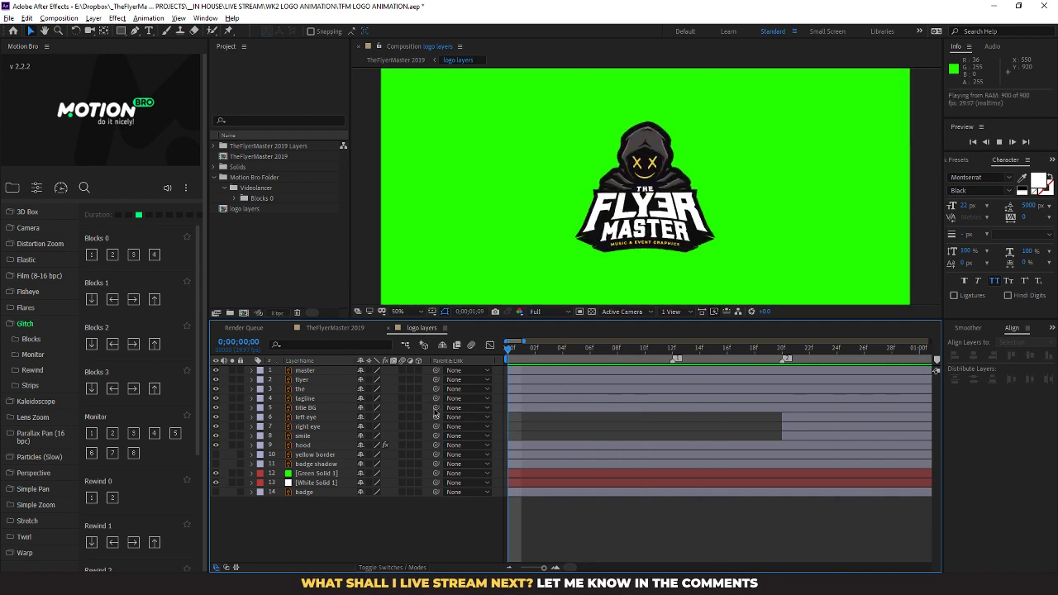
{"action": "left_click", "coordinate": [672, 348]}
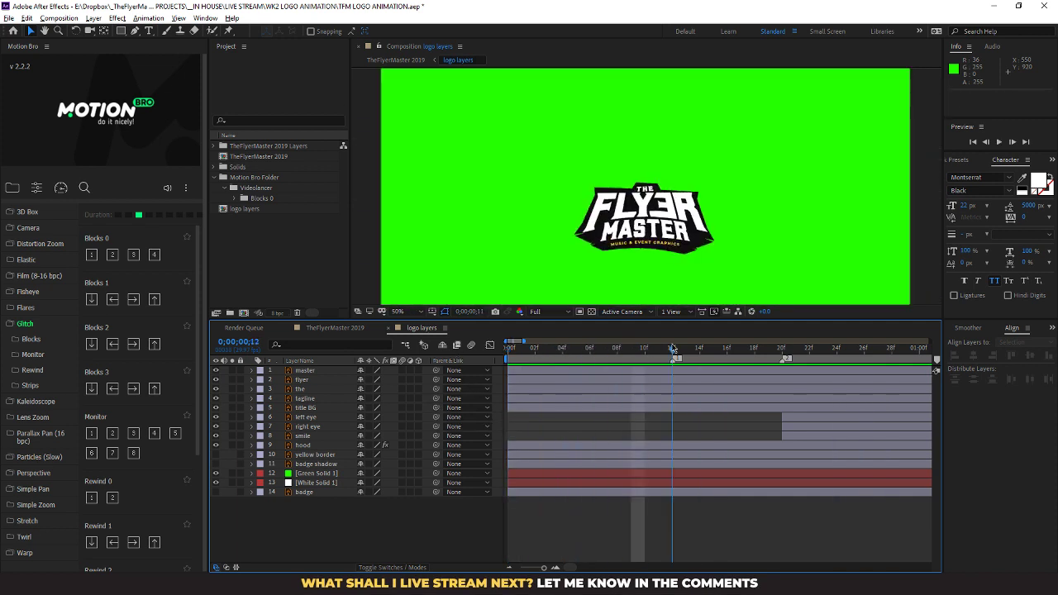
Go to 0;00;00;26, expand the left eye layer and delete its Outer Glow Spread and Size keyframes from 0;00;00;21 to 0;00;00;23
{"action": "left_click_drag", "start_coordinate": [672, 348], "coordinate": [864, 354]}
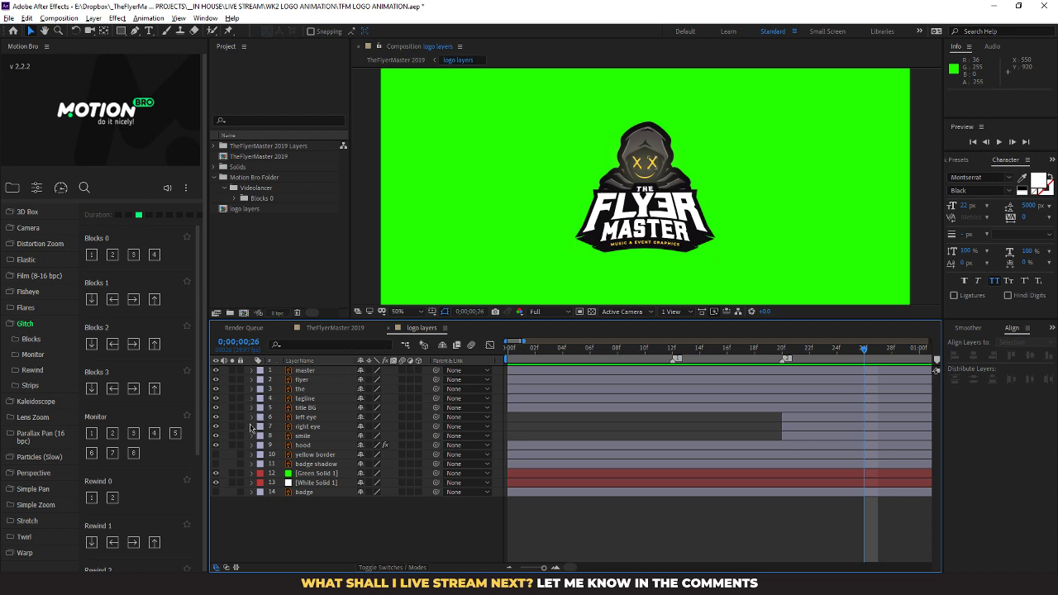
{"action": "left_click", "coordinate": [312, 418]}
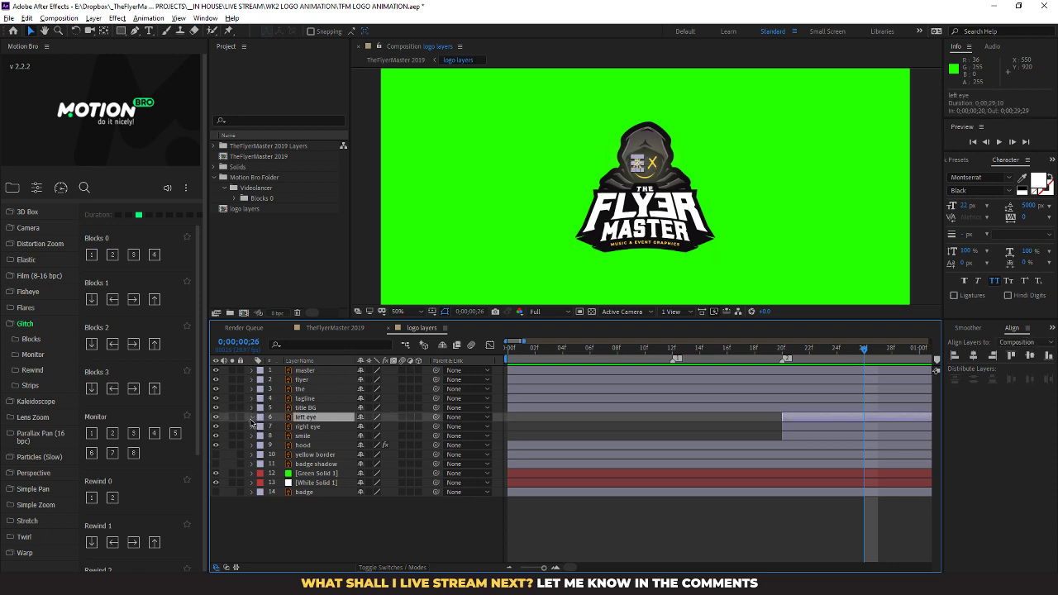
{"action": "left_click", "coordinate": [251, 418]}
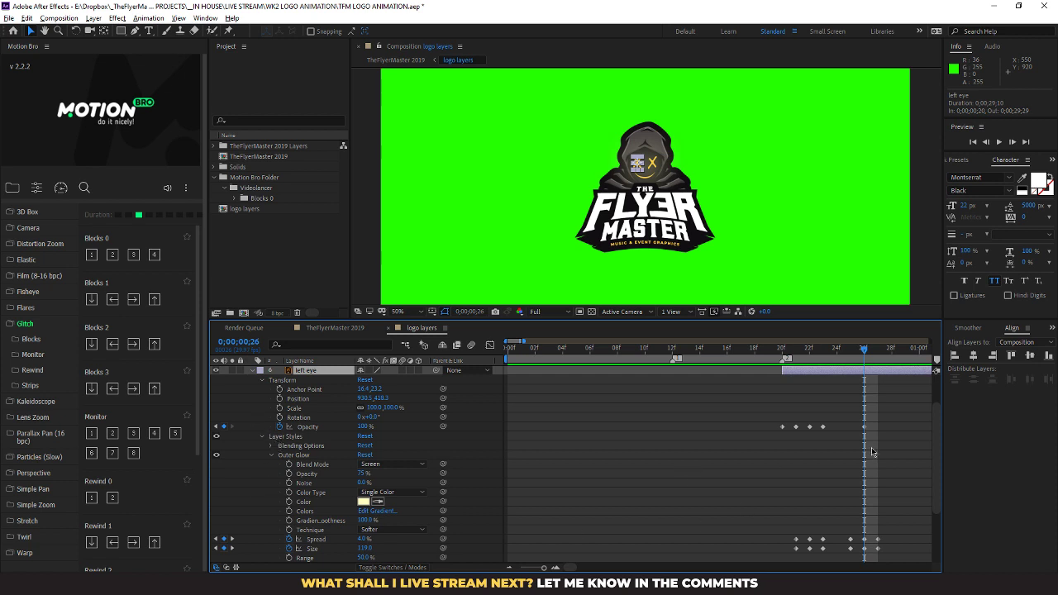
{"action": "left_click_drag", "start_coordinate": [786, 566], "coordinate": [788, 564]}
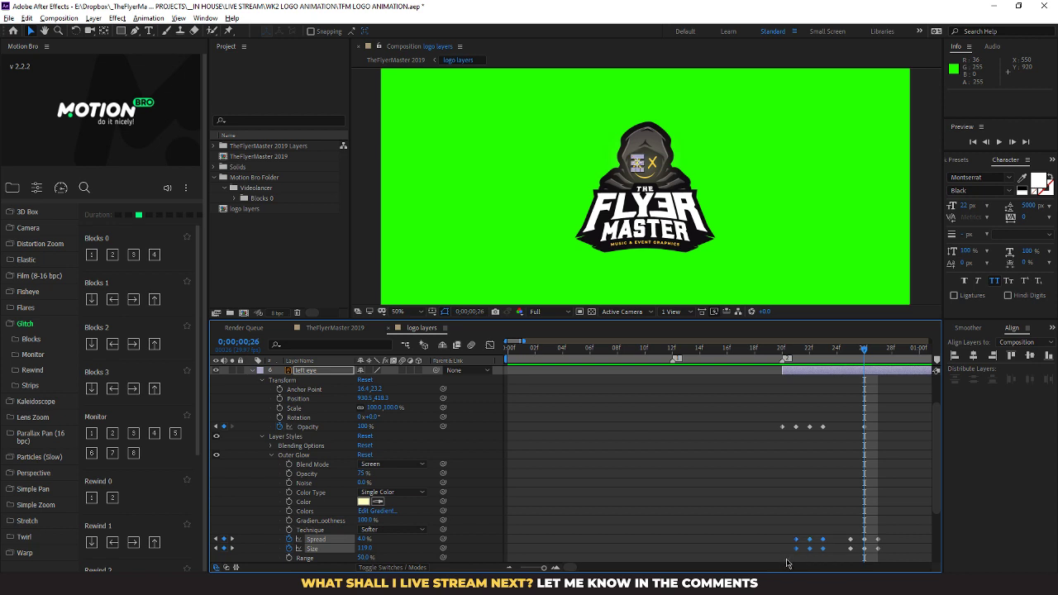
{"action": "key", "text": "Delete"}
Collapse the left eye layer and delete the right eye layer's Outer Glow Spread and Size keyframes from 0;00;00;21 to 0;00;00;23
{"action": "mouse_move", "coordinate": [888, 538]}
{"action": "left_mouse_down"}
{"action": "mouse_move", "coordinate": [879, 550]}
{"action": "mouse_move", "coordinate": [866, 542]}
{"action": "mouse_move", "coordinate": [877, 543]}
{"action": "left_mouse_up"}
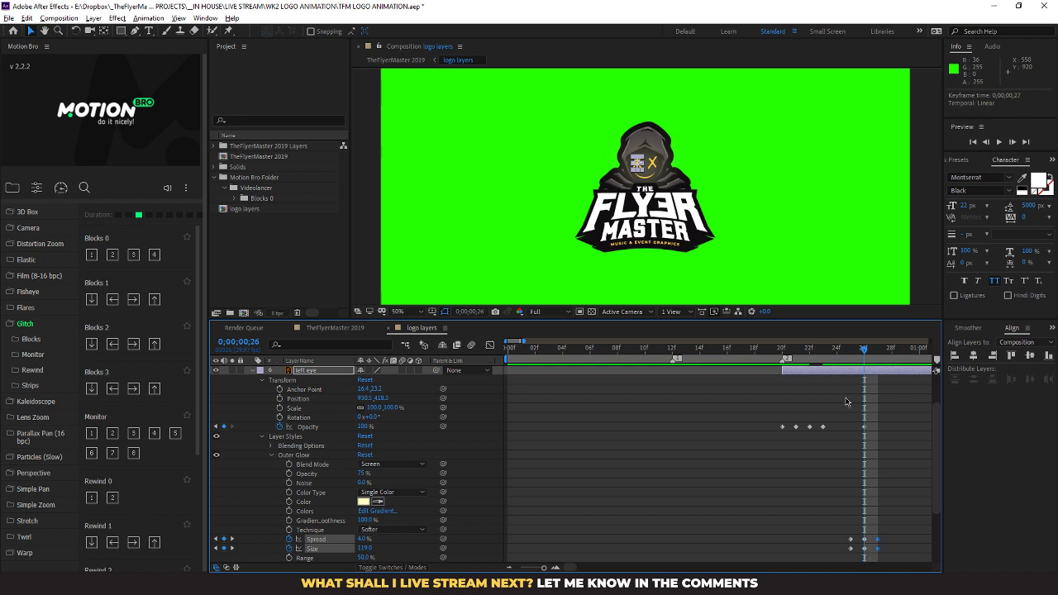
{"action": "left_click", "coordinate": [251, 370]}
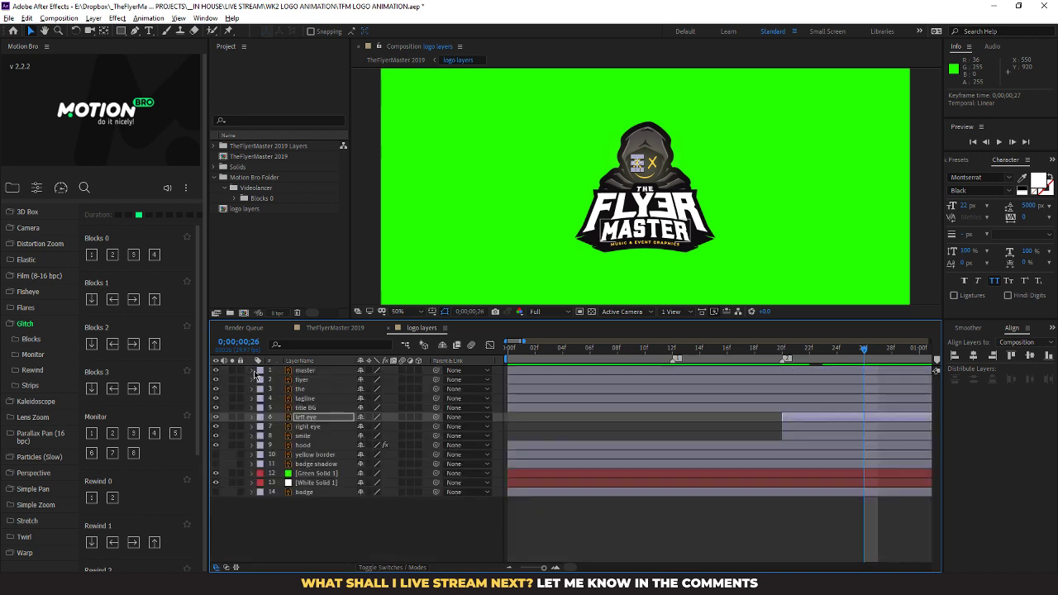
{"action": "left_click", "coordinate": [251, 427]}
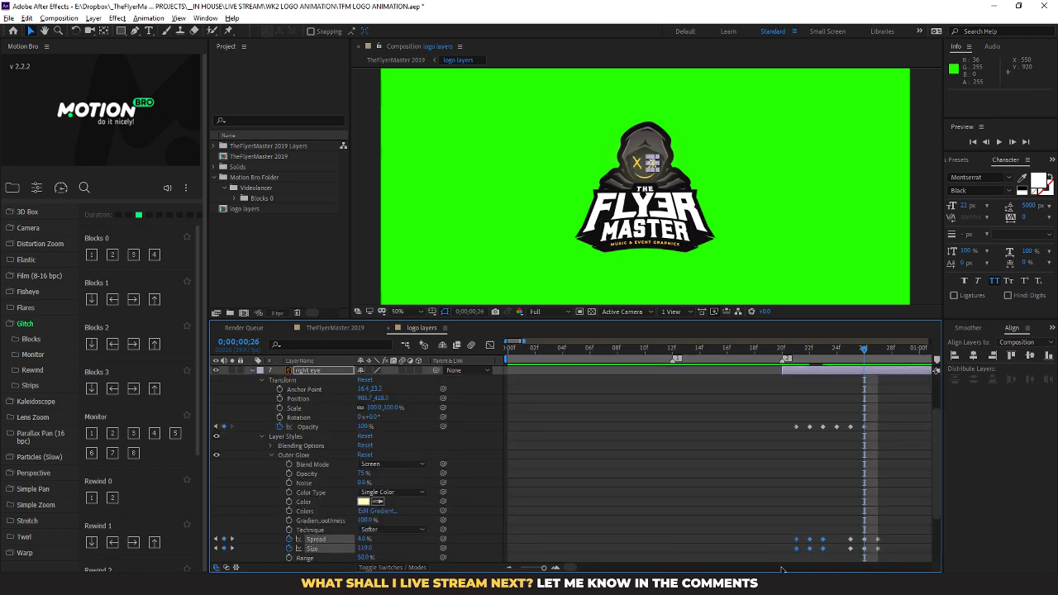
{"action": "left_click", "coordinate": [252, 372]}
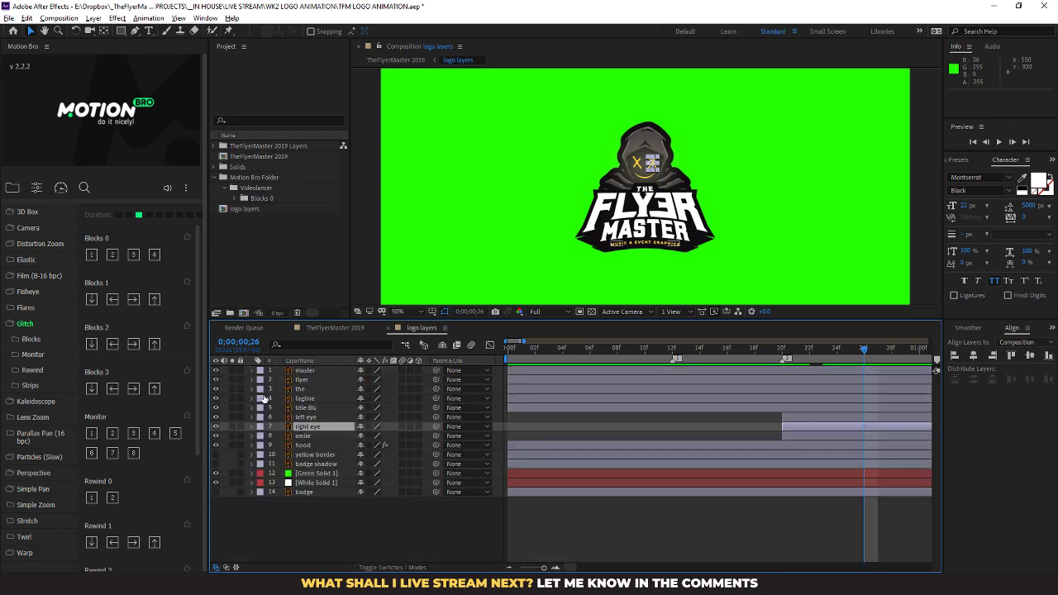
Expand the smile layer's Outer Glow and delete its Spread and Size keyframes from 0;00;00;21 to 0;00;00;23
{"action": "left_click", "coordinate": [258, 438]}
{"action": "left_click", "coordinate": [252, 437]}
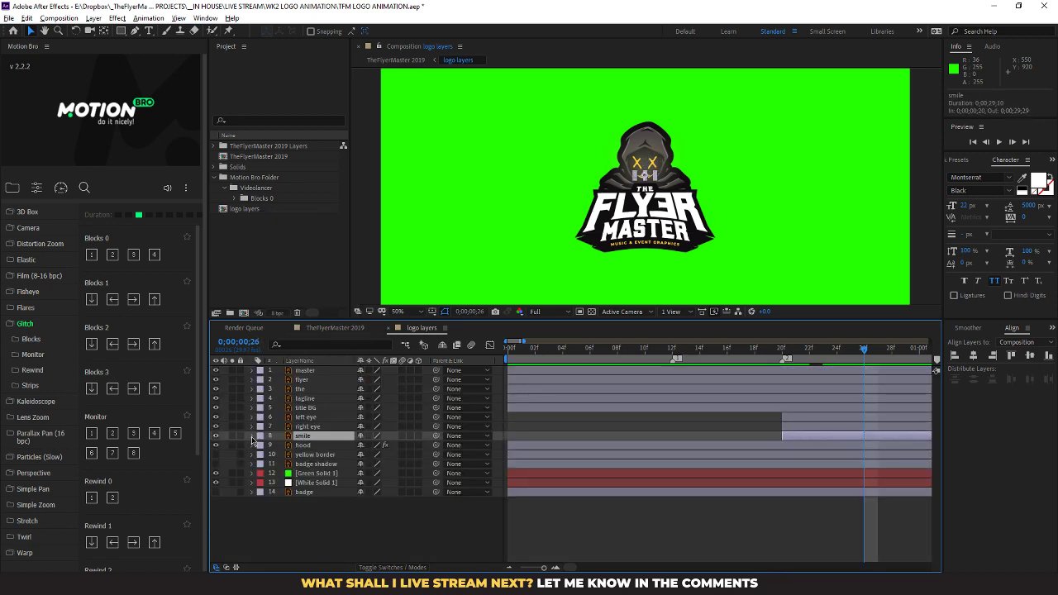
{"action": "left_click", "coordinate": [252, 437]}
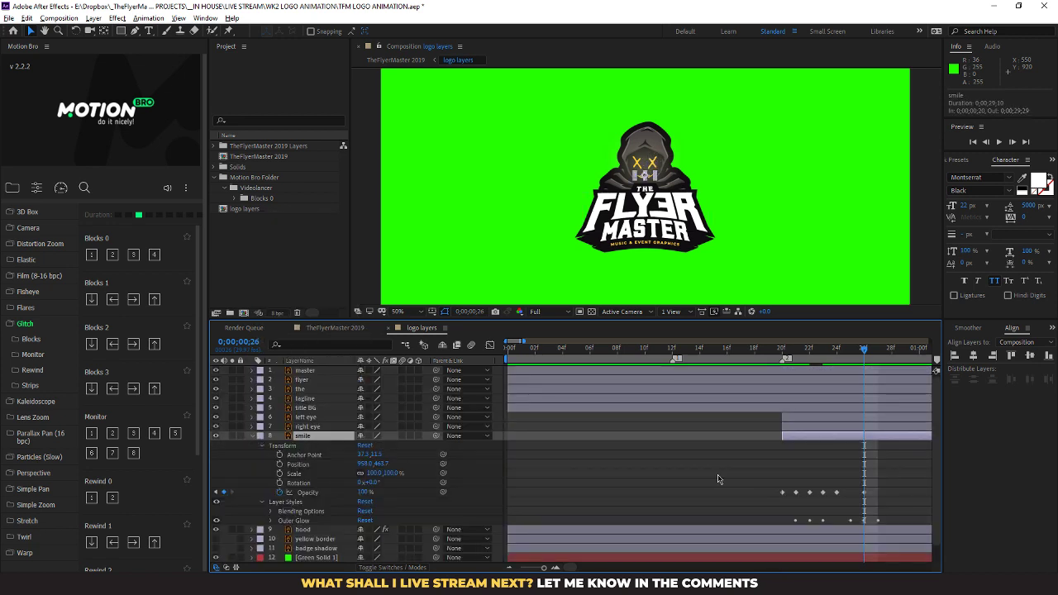
{"action": "left_click", "coordinate": [271, 520]}
{"action": "scroll", "coordinate": [676, 551], "scroll_direction": "down", "scroll_amount": 3}
{"action": "left_click_drag", "start_coordinate": [837, 522], "coordinate": [794, 550]}
{"action": "key", "text": "Delete"}
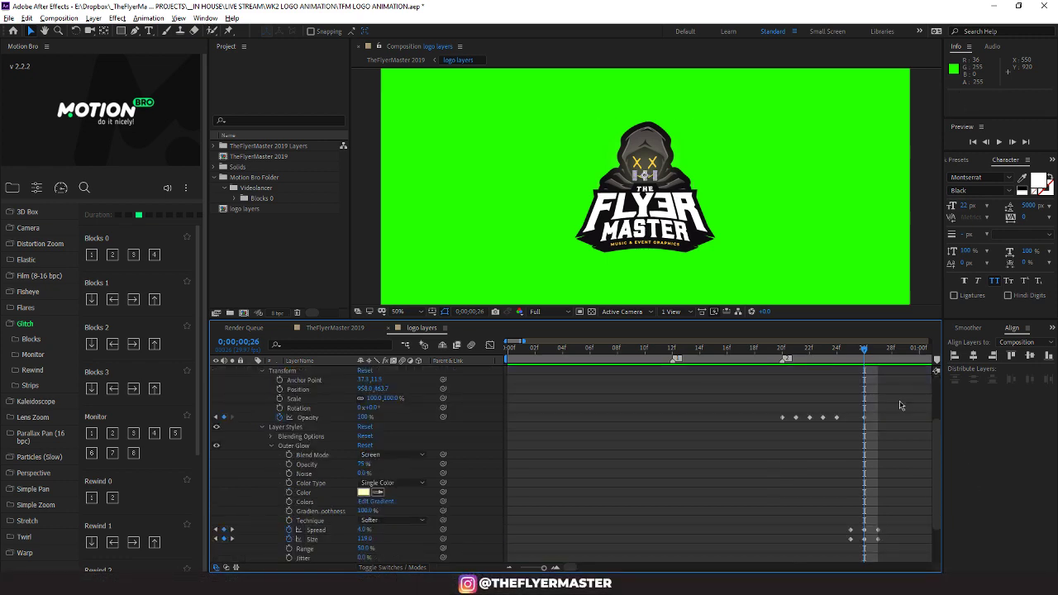
Scrub and play through the hood and face flicker, and add a third composition marker at 0;00;00;26
{"action": "left_click_drag", "start_coordinate": [866, 352], "coordinate": [821, 372]}
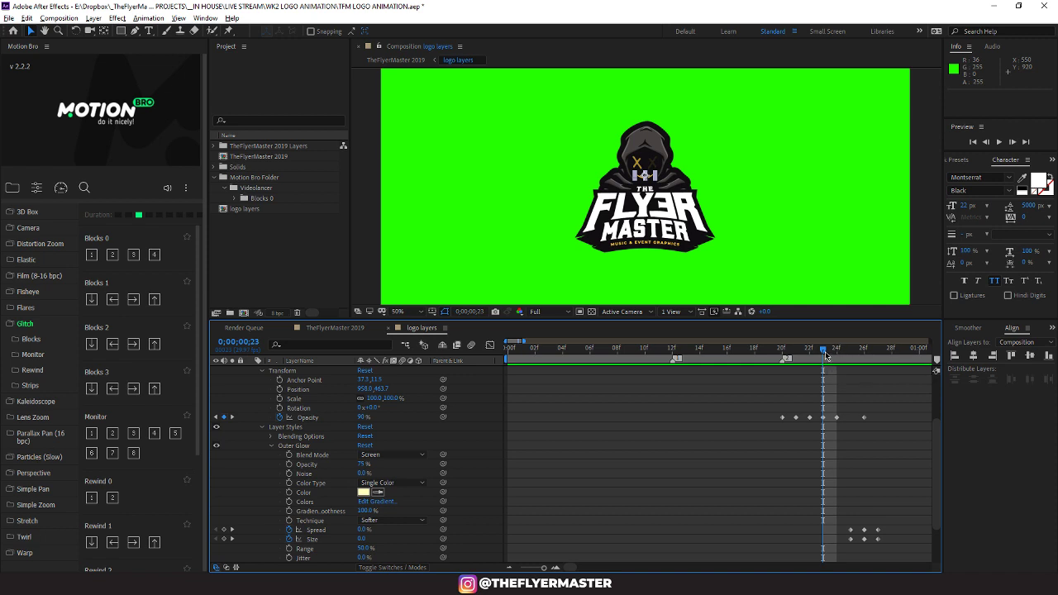
{"action": "mouse_move", "coordinate": [825, 354]}
{"action": "left_mouse_down"}
{"action": "mouse_move", "coordinate": [783, 354]}
{"action": "mouse_move", "coordinate": [882, 354]}
{"action": "mouse_move", "coordinate": [859, 369]}
{"action": "left_mouse_up"}
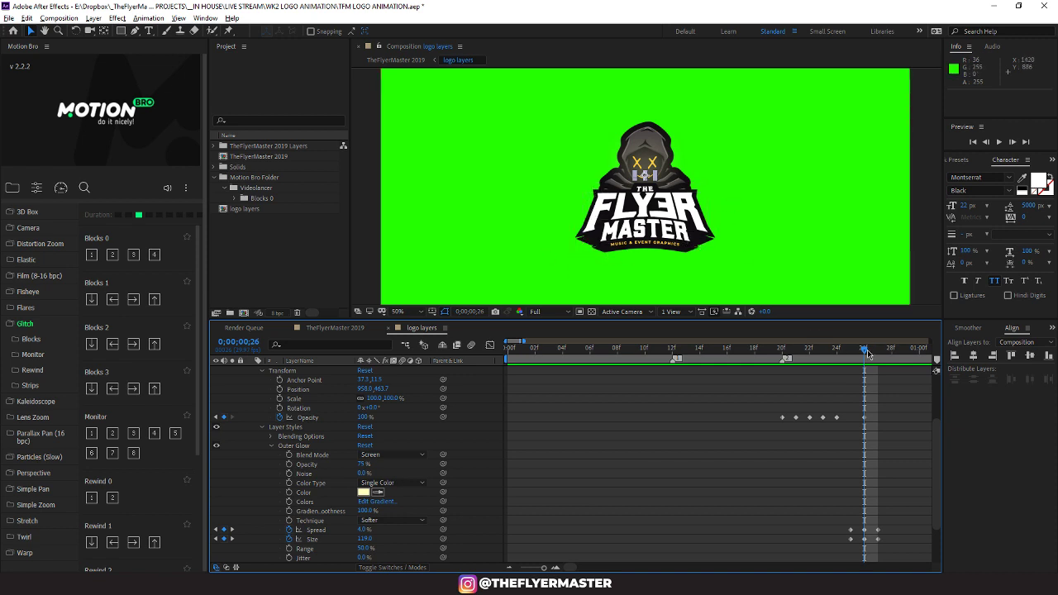
{"action": "left_click_drag", "start_coordinate": [869, 354], "coordinate": [837, 403]}
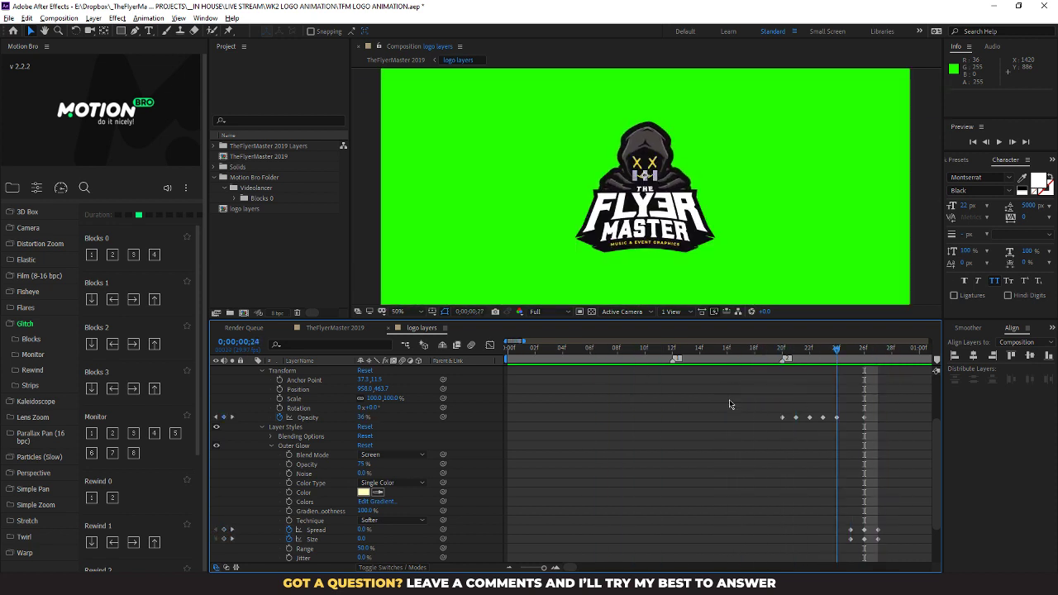
{"action": "left_click_drag", "start_coordinate": [729, 404], "coordinate": [655, 403]}
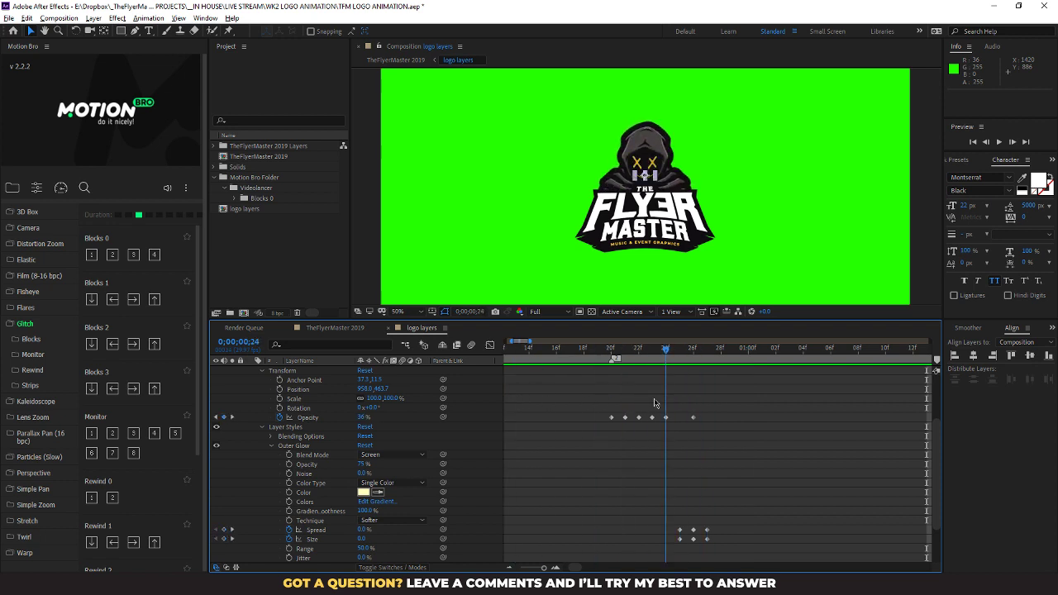
{"action": "key", "text": "space"}
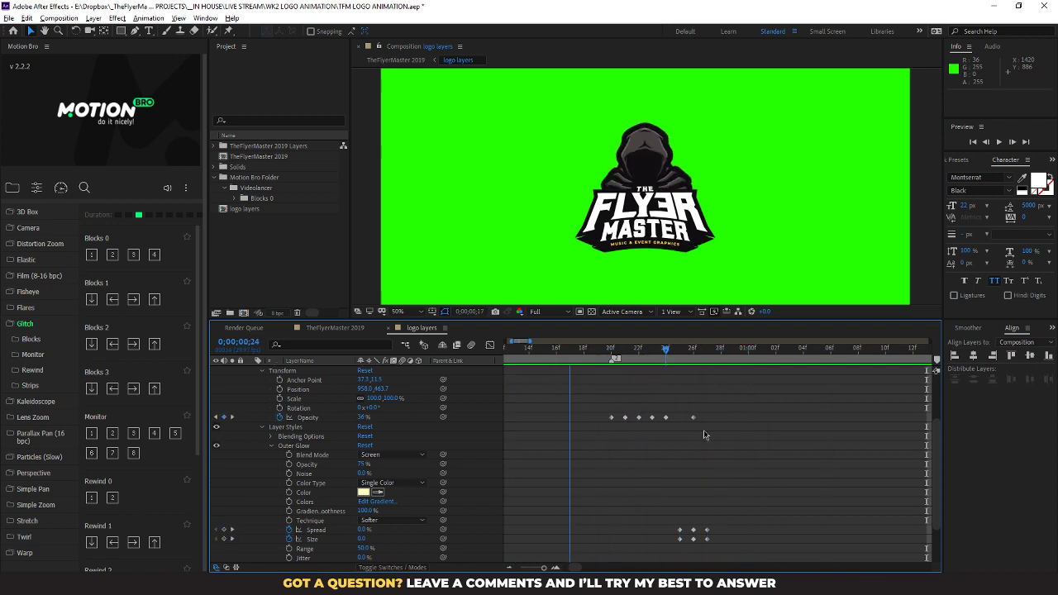
{"action": "key", "text": "space"}
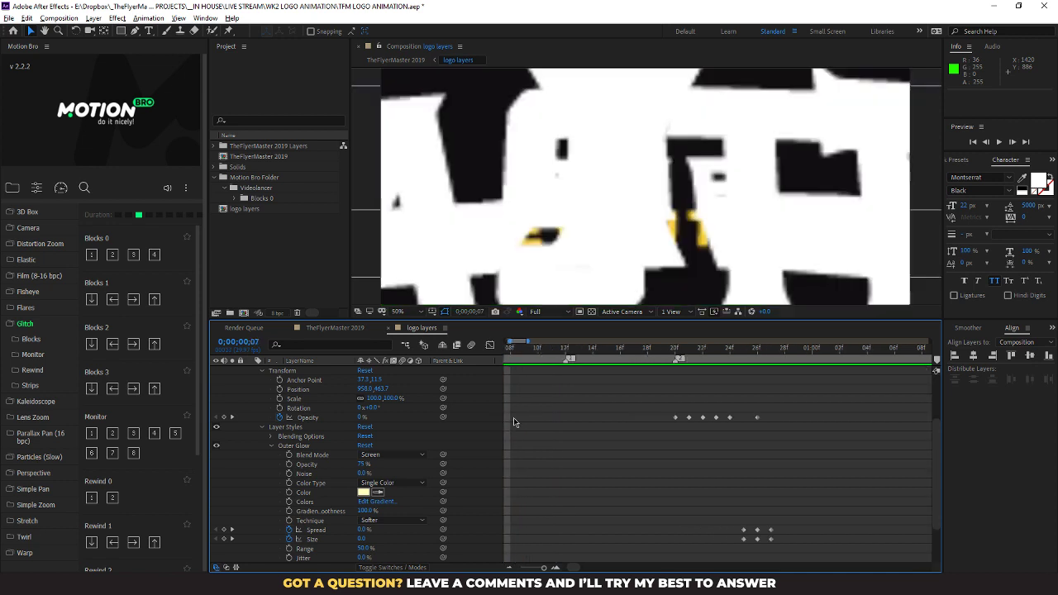
{"action": "key", "text": "space"}
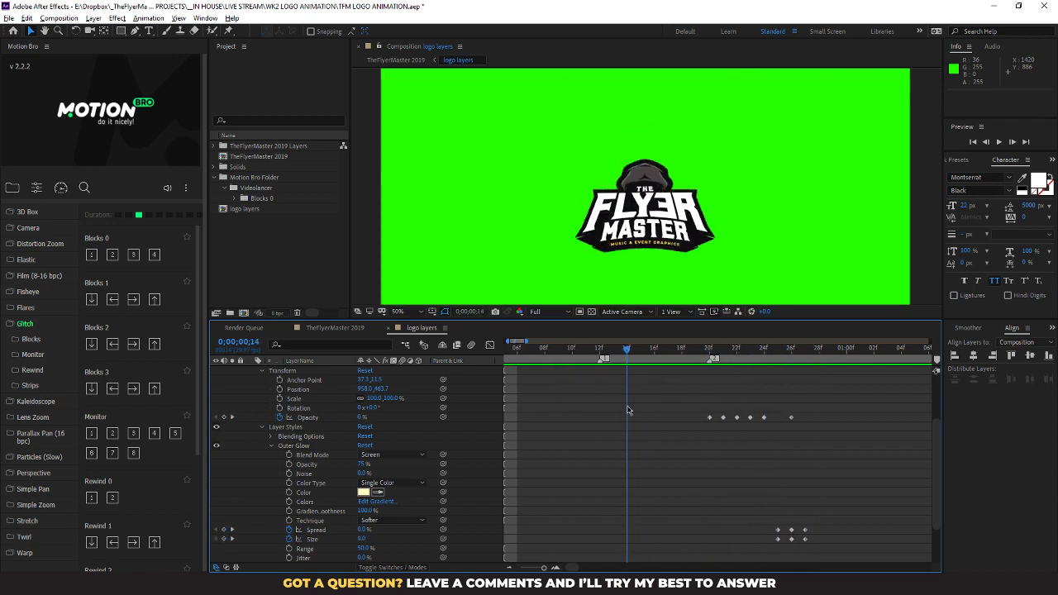
{"action": "left_click_drag", "start_coordinate": [628, 407], "coordinate": [674, 391]}
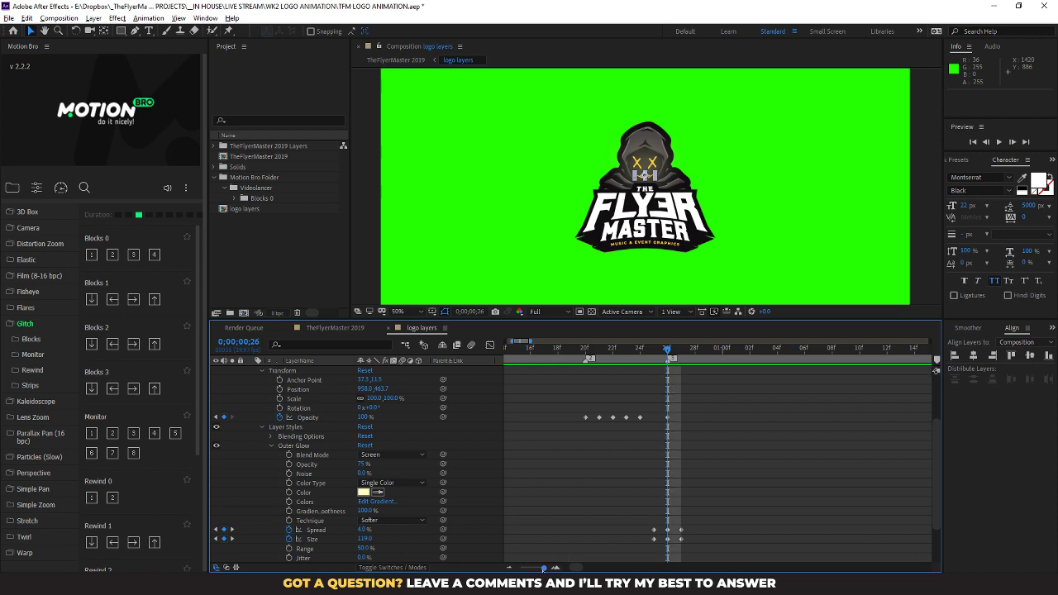
Play the whole logo animation from 0;00;00;00 twice to check the timing of the hood, eyes and smile
{"action": "left_click_drag", "start_coordinate": [543, 569], "coordinate": [520, 569]}
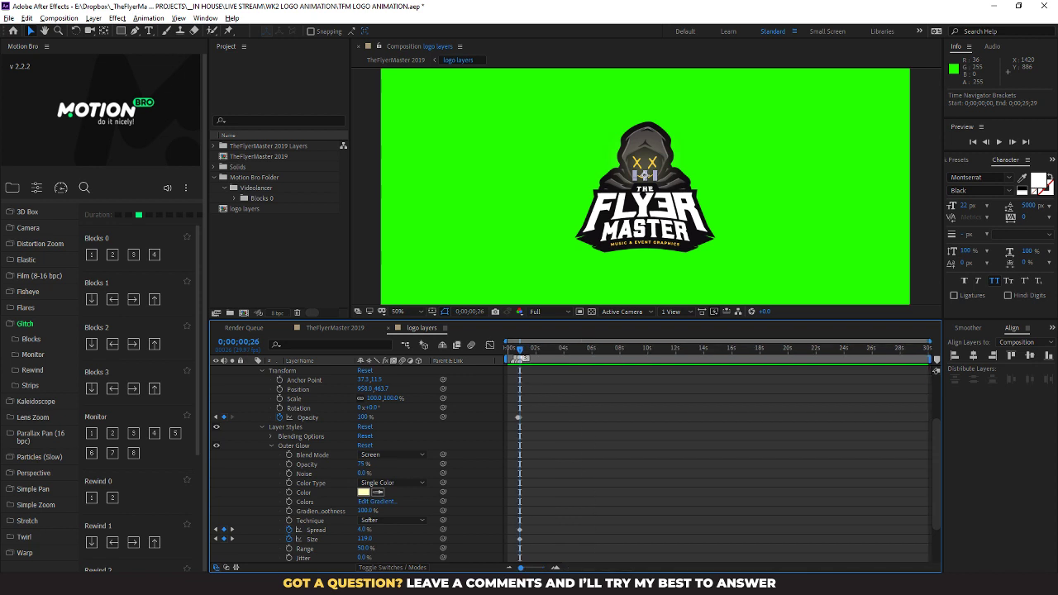
{"action": "left_click_drag", "start_coordinate": [520, 352], "coordinate": [495, 354]}
{"action": "key", "text": "space"}
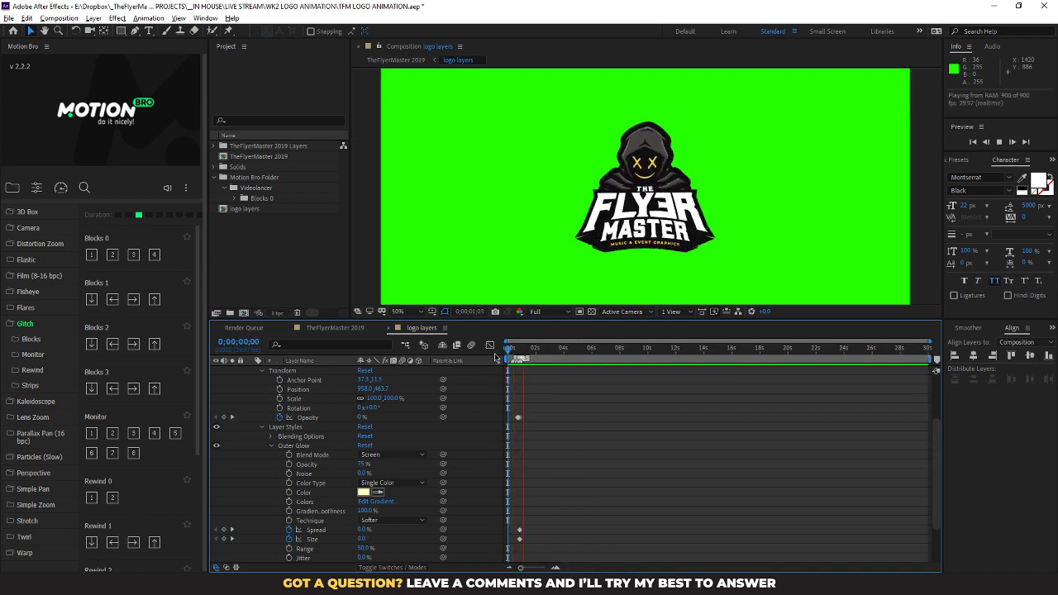
{"action": "mouse_move", "coordinate": [514, 354]}
{"action": "left_mouse_down"}
{"action": "mouse_move", "coordinate": [543, 352]}
{"action": "mouse_move", "coordinate": [506, 355]}
{"action": "left_mouse_up"}
{"action": "key", "text": "space"}
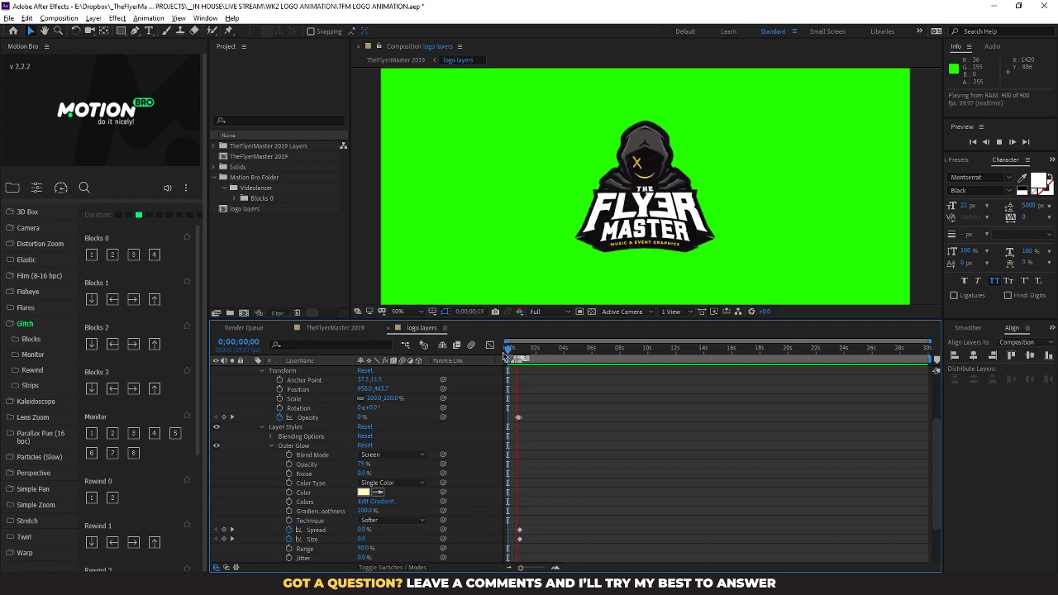
{"action": "mouse_move", "coordinate": [541, 353]}
{"action": "left_mouse_down"}
{"action": "mouse_move", "coordinate": [508, 353]}
{"action": "mouse_move", "coordinate": [551, 353]}
{"action": "mouse_move", "coordinate": [509, 353]}
{"action": "mouse_move", "coordinate": [543, 354]}
{"action": "mouse_move", "coordinate": [527, 354]}
{"action": "left_mouse_up"}
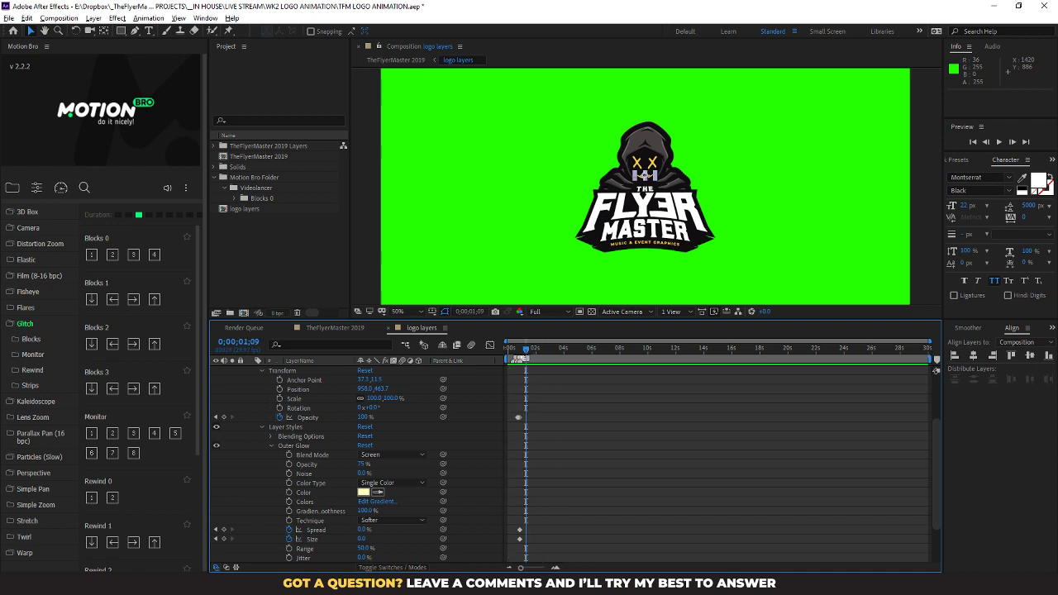
Move the playhead to 0;00;01;00, collapse the smile layer and turn on the badge layer's visibility
{"action": "left_click_drag", "start_coordinate": [520, 568], "coordinate": [543, 569]}
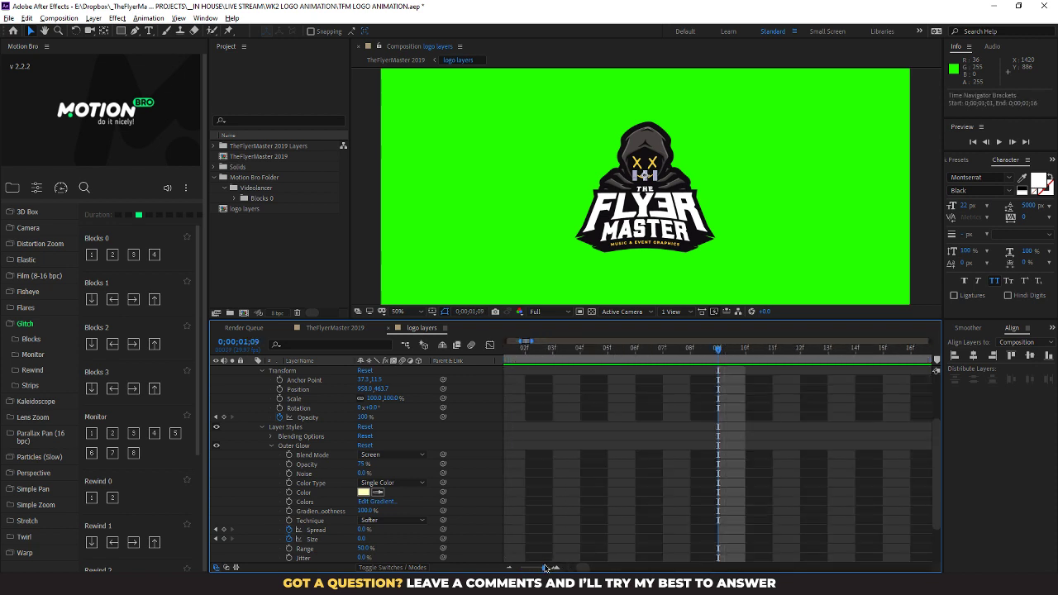
{"action": "left_click_drag", "start_coordinate": [719, 353], "coordinate": [670, 354]}
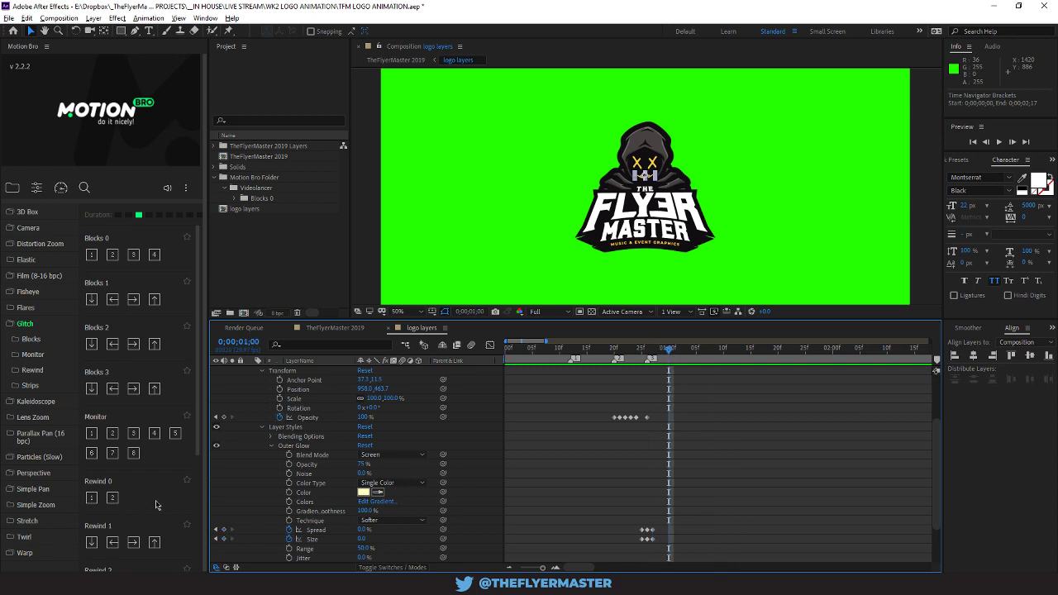
{"action": "scroll", "coordinate": [283, 430], "scroll_direction": "up", "scroll_amount": 2}
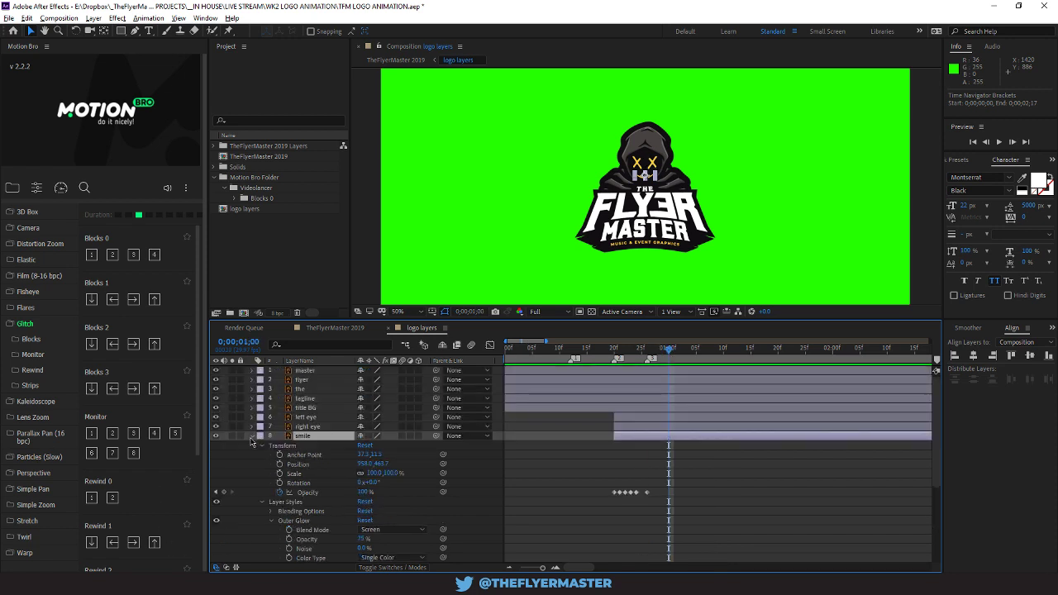
{"action": "left_click", "coordinate": [253, 437]}
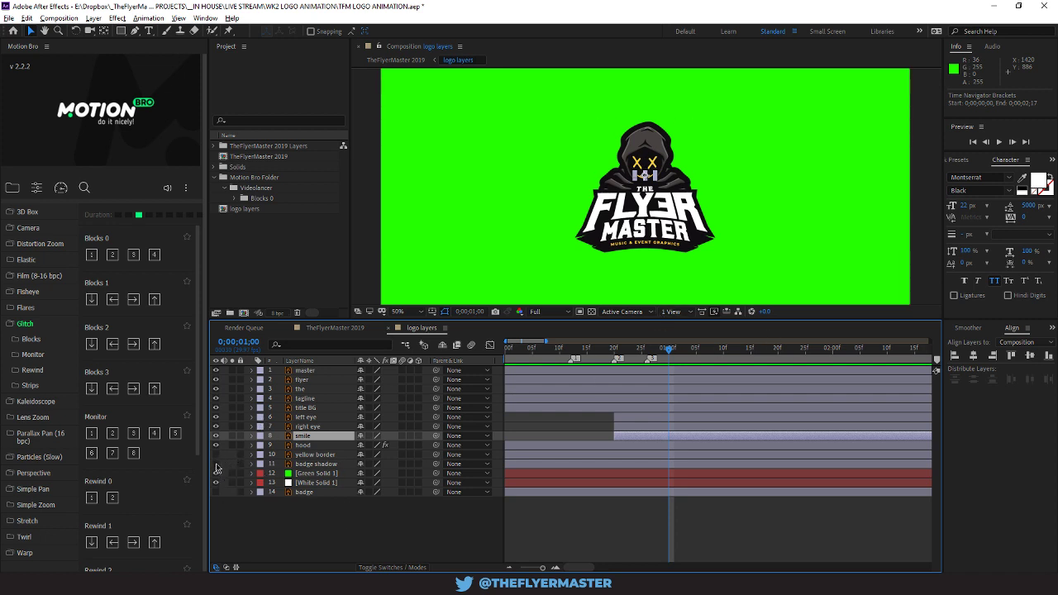
{"action": "left_click", "coordinate": [217, 494]}
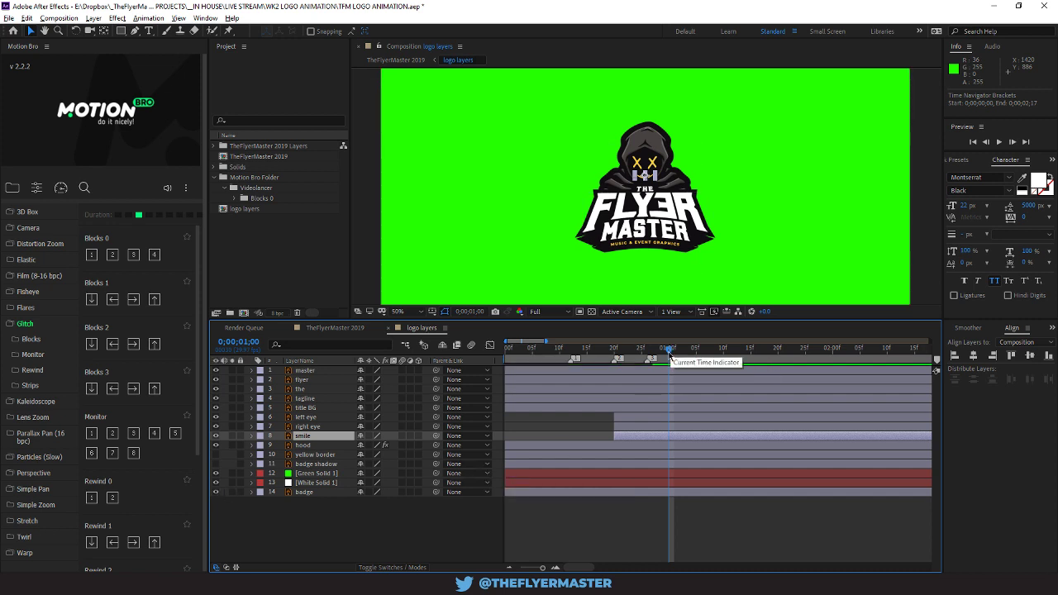
Trim the badge layer's start to 0;00;00;26 and reorder it directly above Green Solid 1
{"action": "left_click", "coordinate": [319, 493]}
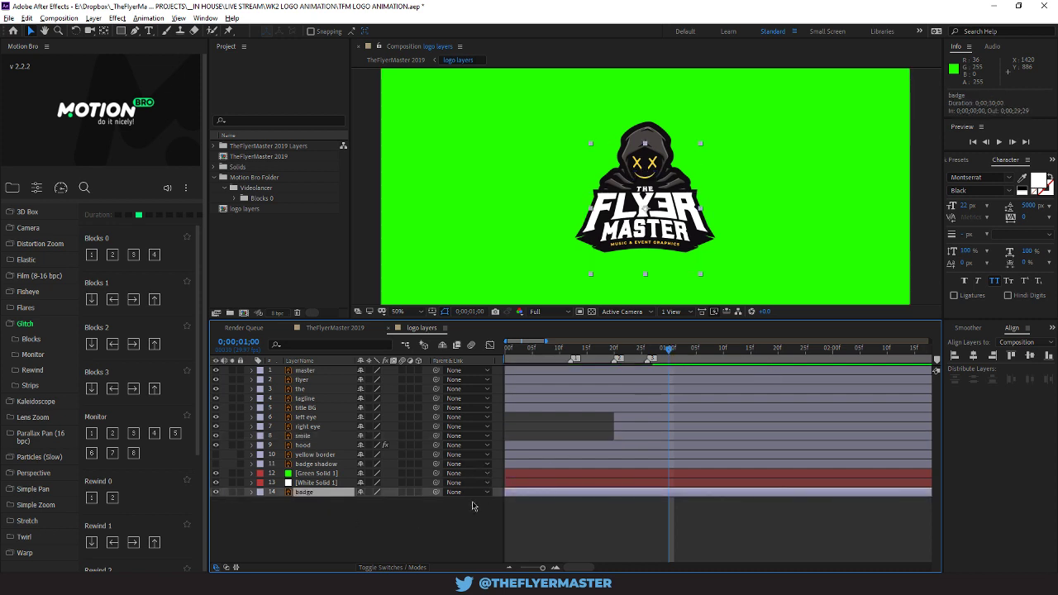
{"action": "left_click_drag", "start_coordinate": [506, 493], "coordinate": [634, 472]}
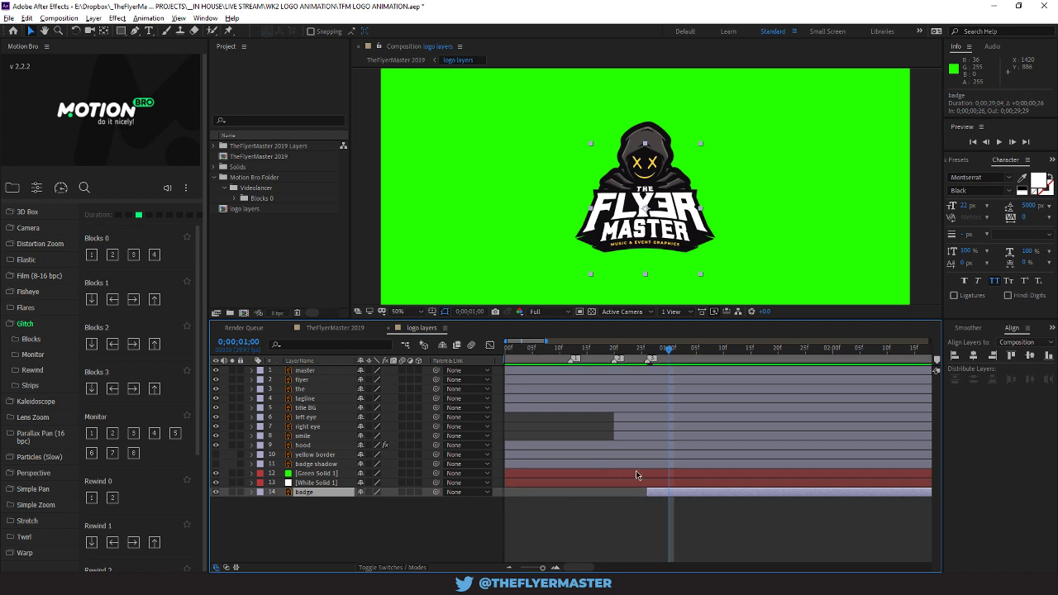
{"action": "left_click_drag", "start_coordinate": [671, 350], "coordinate": [652, 350]}
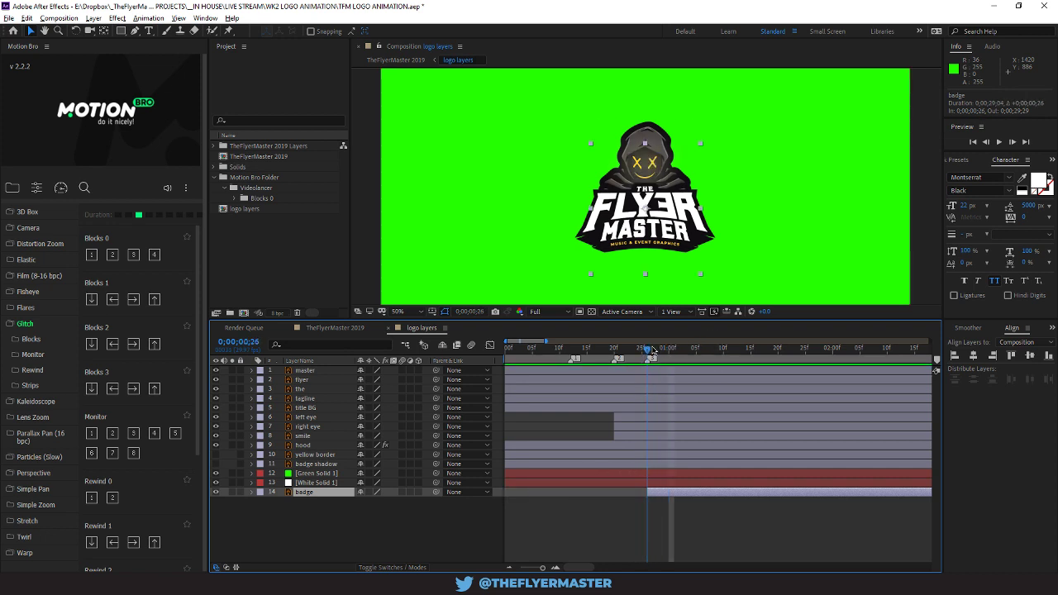
{"action": "left_click", "coordinate": [663, 352]}
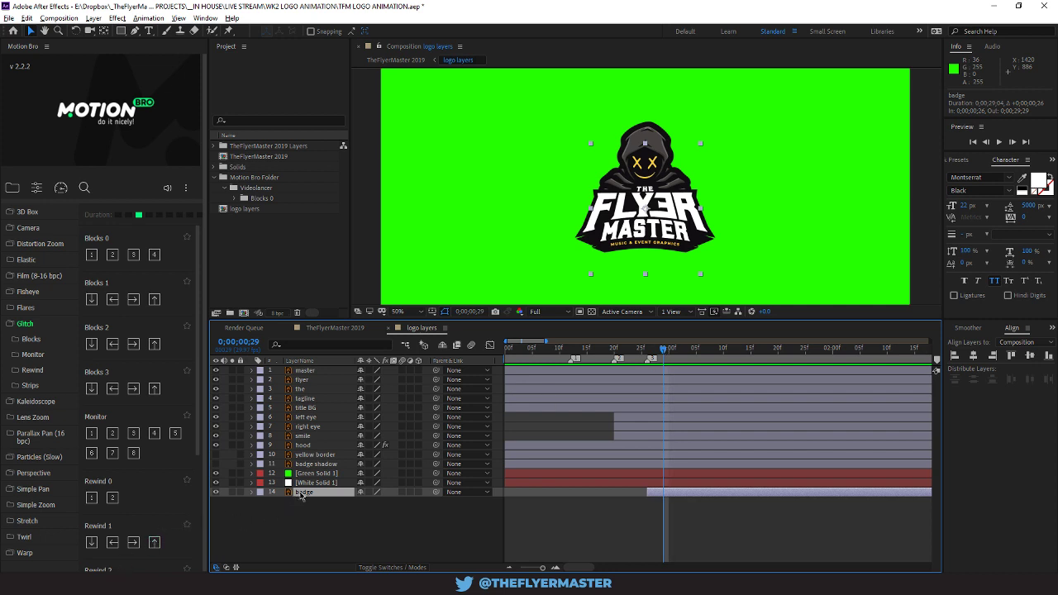
{"action": "left_click_drag", "start_coordinate": [302, 493], "coordinate": [302, 470]}
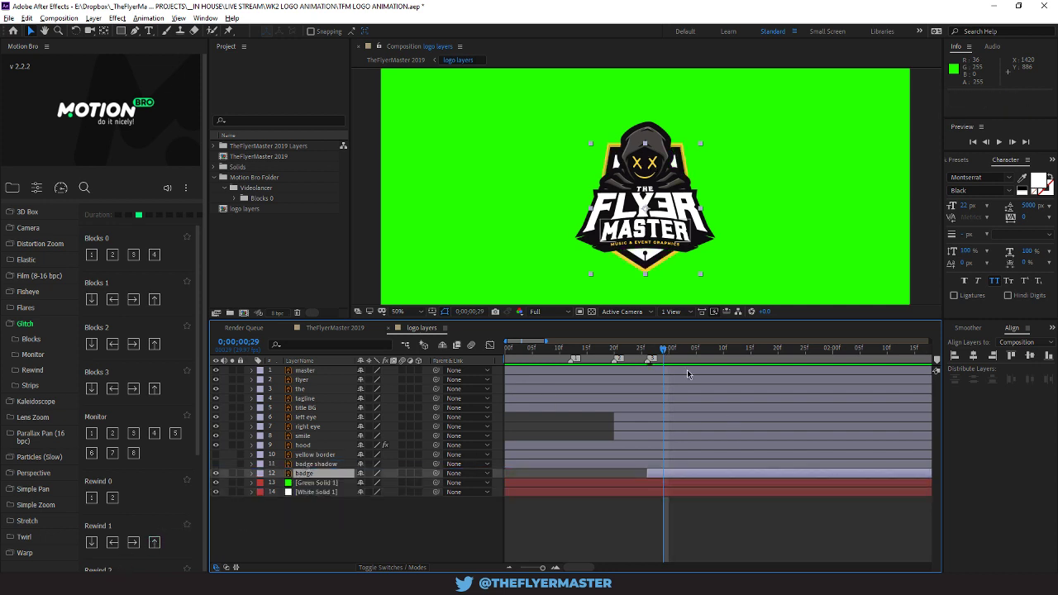
{"action": "mouse_move", "coordinate": [665, 350]}
{"action": "left_mouse_down"}
{"action": "mouse_move", "coordinate": [611, 348]}
{"action": "mouse_move", "coordinate": [649, 352]}
{"action": "left_mouse_up"}
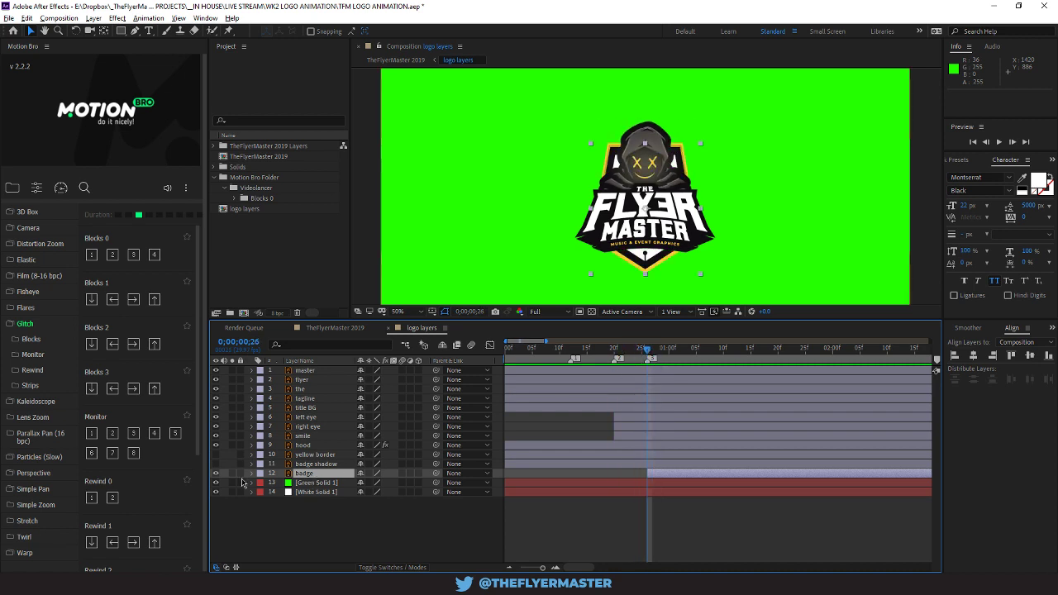
Shift the badge layer to start at 0;00;00;23 and keyframe its Scale at 100% on 0;00;00;26 and 50% on 0;00;00;23
{"action": "left_click", "coordinate": [252, 473]}
{"action": "left_click", "coordinate": [262, 484]}
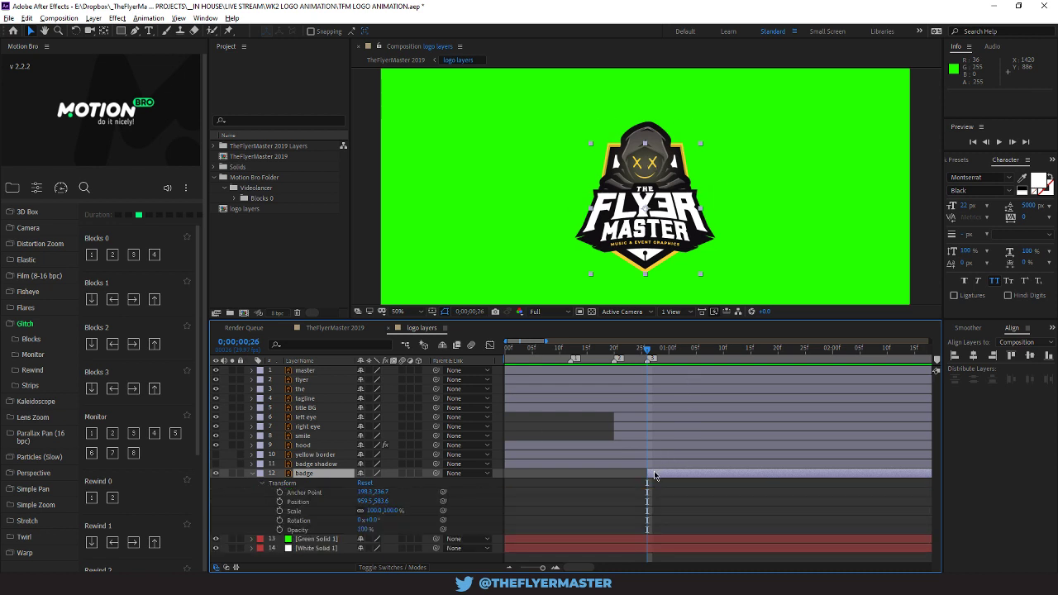
{"action": "left_click_drag", "start_coordinate": [664, 479], "coordinate": [648, 477]}
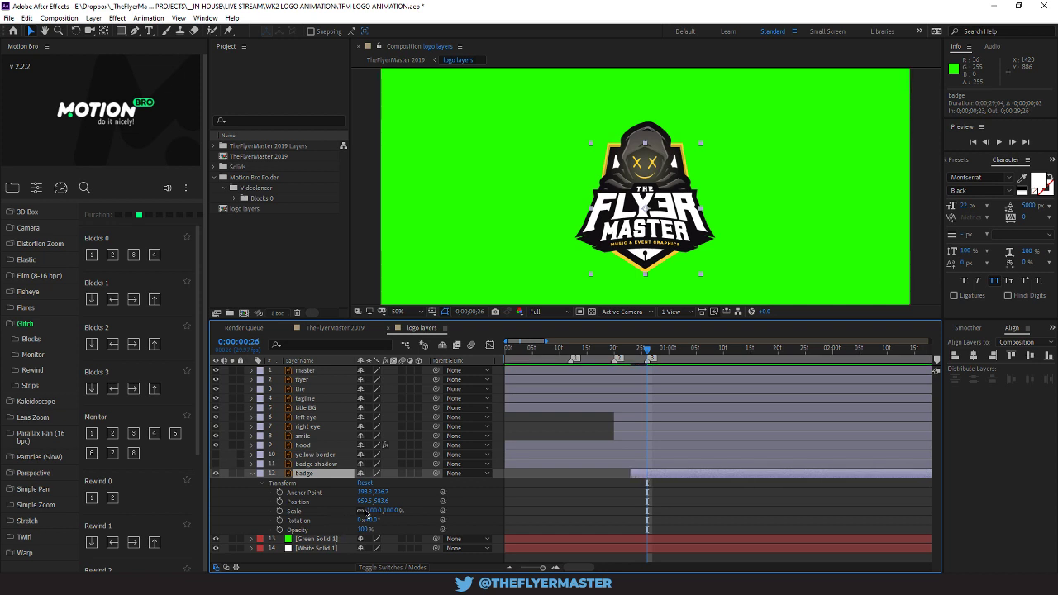
{"action": "left_click", "coordinate": [280, 511]}
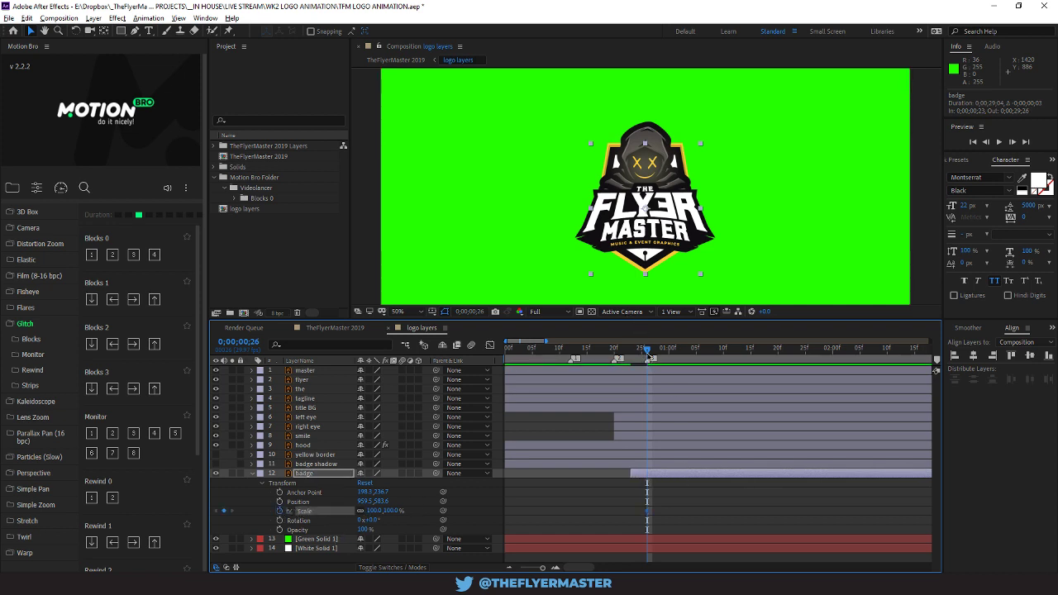
{"action": "left_click_drag", "start_coordinate": [648, 352], "coordinate": [635, 351]}
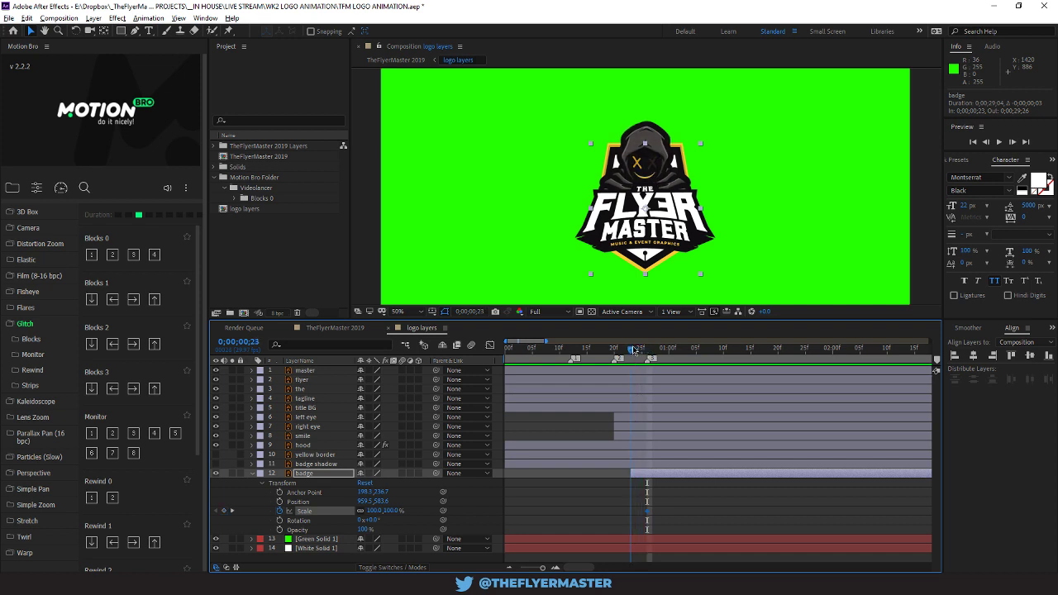
{"action": "left_click_drag", "start_coordinate": [391, 512], "coordinate": [363, 512]}
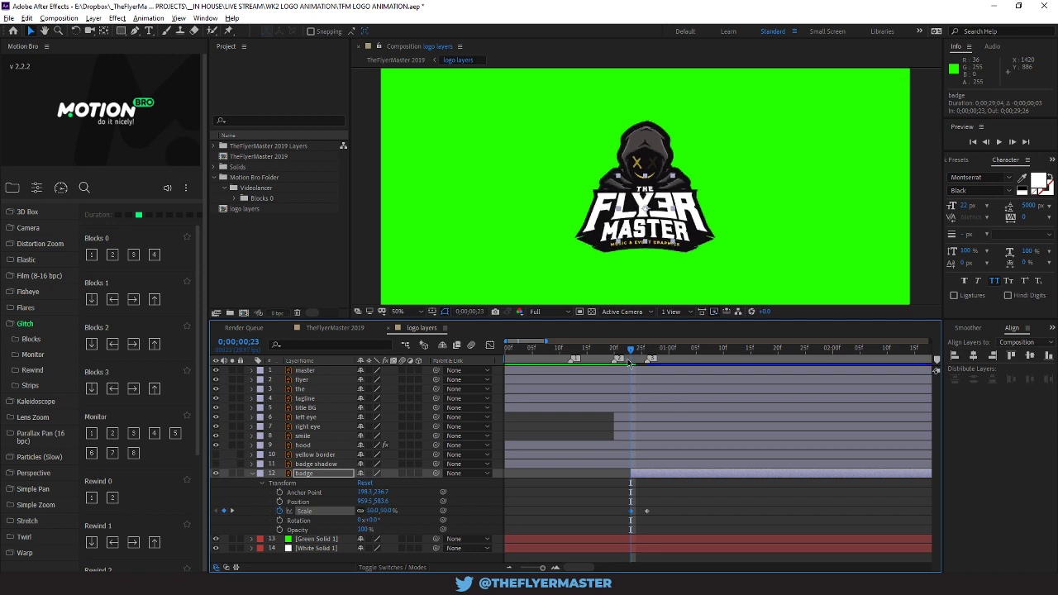
Move the playhead to 0;00;00;26 and trim the badge shadow layer's start to 0;00;00;23
{"action": "mouse_move", "coordinate": [631, 353]}
{"action": "left_mouse_down"}
{"action": "mouse_move", "coordinate": [612, 353]}
{"action": "mouse_move", "coordinate": [652, 354]}
{"action": "left_mouse_up"}
{"action": "left_click_drag", "start_coordinate": [631, 355], "coordinate": [649, 357]}
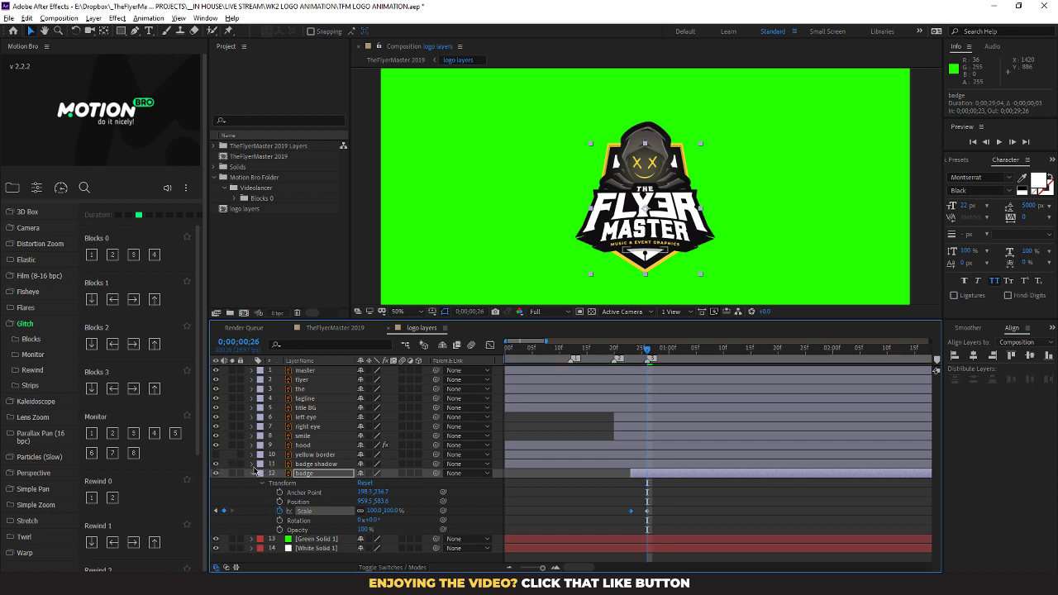
{"action": "left_click", "coordinate": [252, 466]}
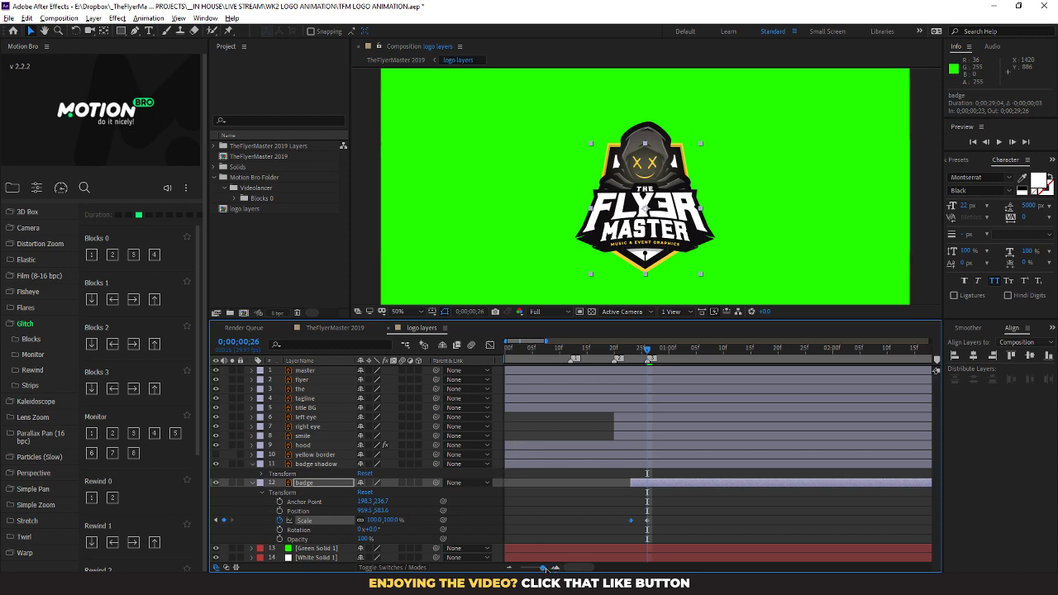
{"action": "left_click_drag", "start_coordinate": [545, 568], "coordinate": [520, 568]}
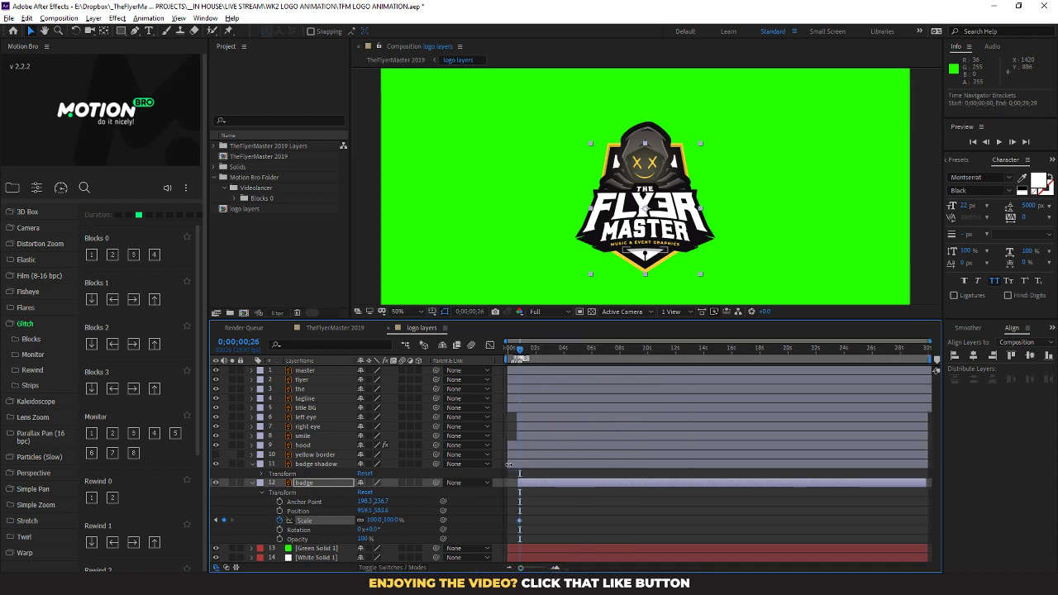
{"action": "left_click", "coordinate": [517, 464]}
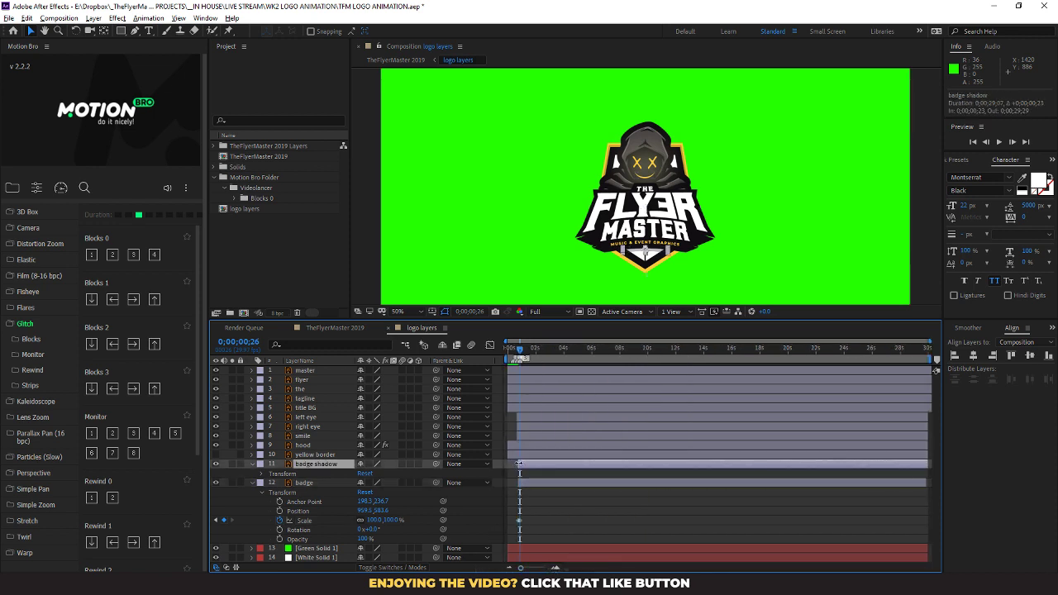
Keyframe the badge shadow's Position at 0;00;00;26, set its Y position to 695.2 at 0;00;00;22, and preview the move
{"action": "left_click", "coordinate": [262, 476]}
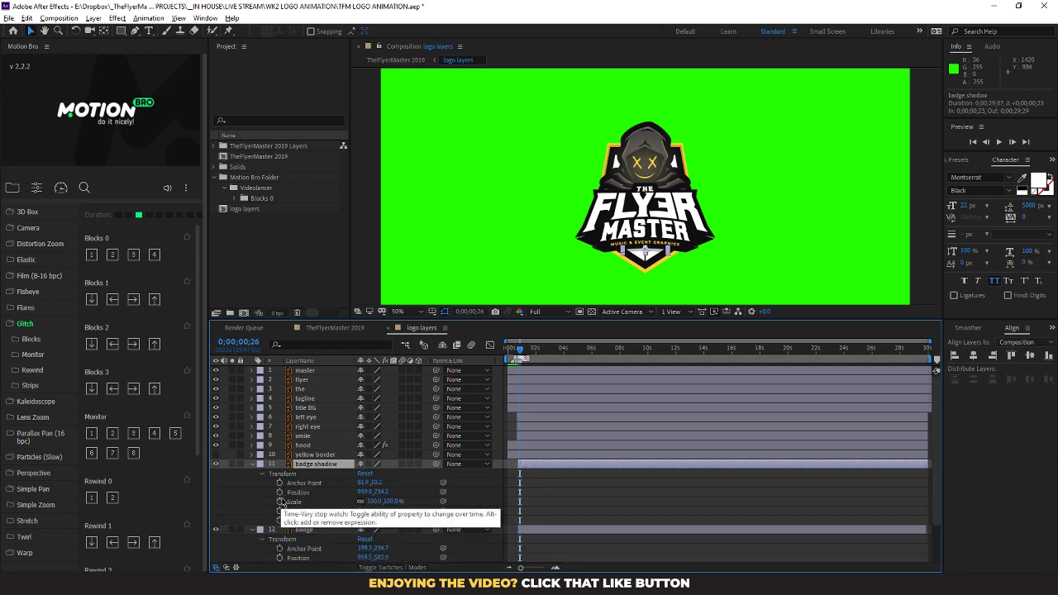
{"action": "left_click", "coordinate": [279, 491]}
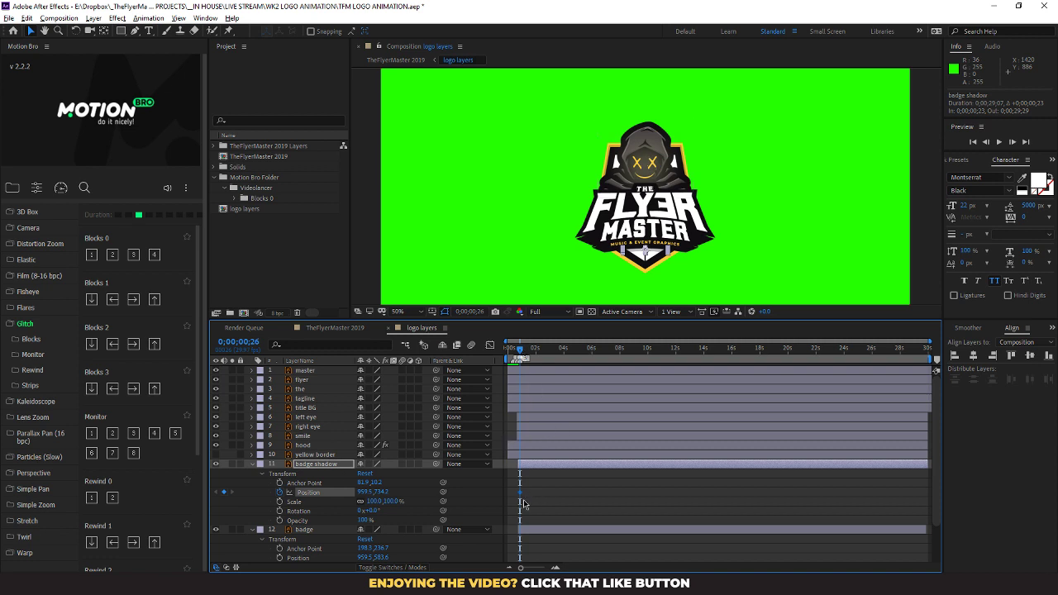
{"action": "scroll", "coordinate": [558, 476], "scroll_direction": "down", "scroll_amount": 1}
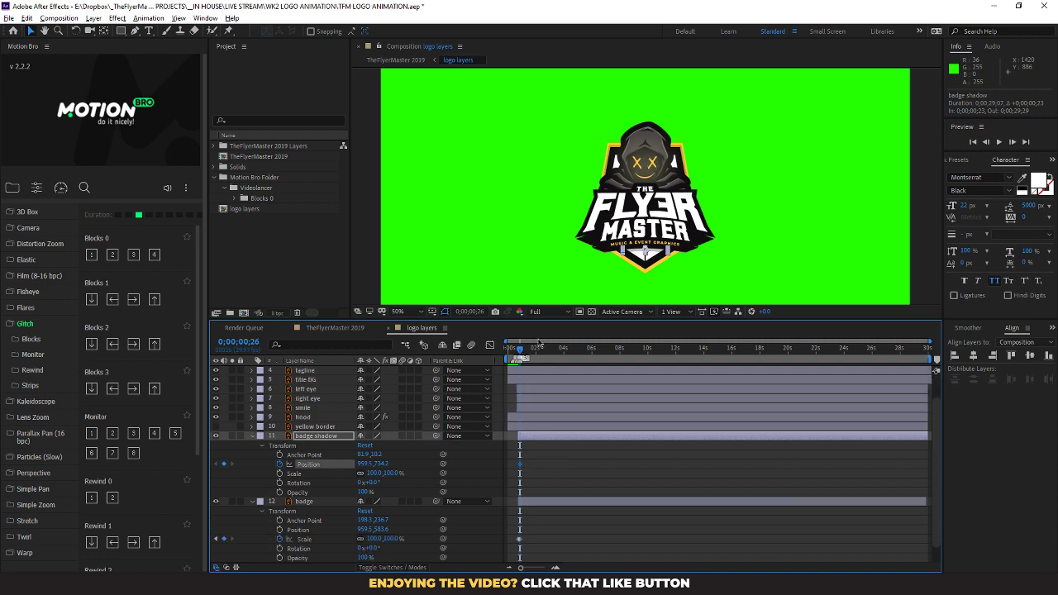
{"action": "left_click_drag", "start_coordinate": [521, 356], "coordinate": [518, 356]}
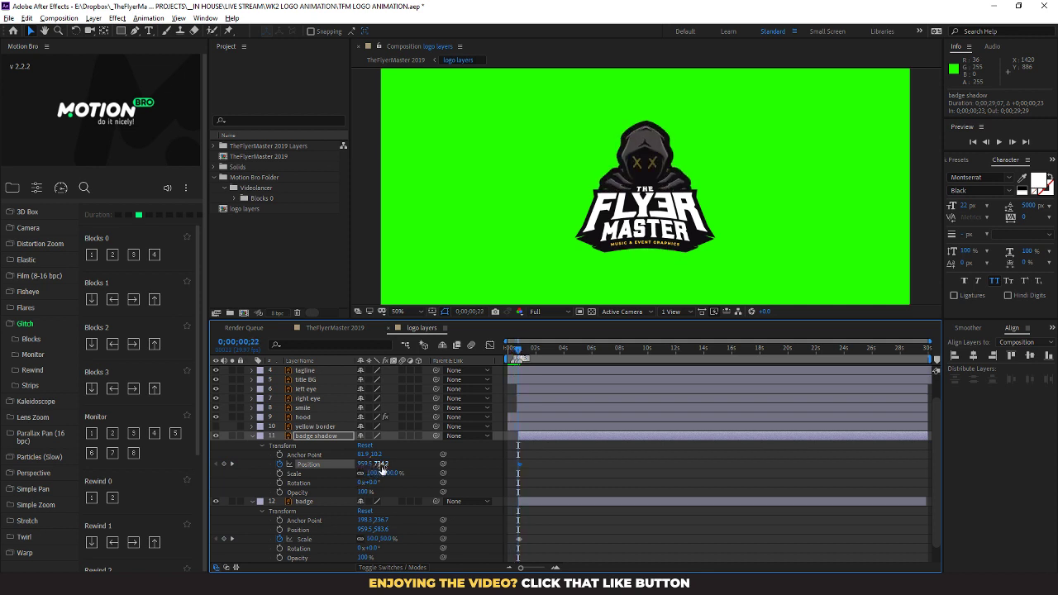
{"action": "left_click_drag", "start_coordinate": [381, 470], "coordinate": [376, 468]}
{"action": "left_click_drag", "start_coordinate": [517, 355], "coordinate": [522, 354]}
{"action": "key", "text": "space"}
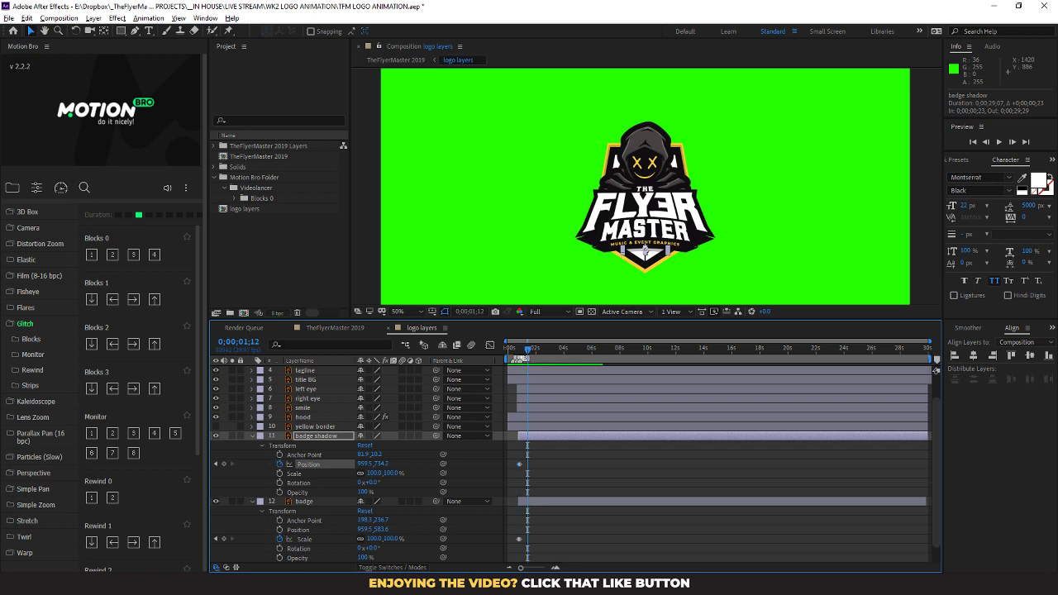
Shift the badge shadow's ending Position keyframe to 0;00;01;15
{"action": "left_click_drag", "start_coordinate": [519, 568], "coordinate": [542, 568]}
{"action": "left_click_drag", "start_coordinate": [690, 351], "coordinate": [633, 362]}
{"action": "left_click_drag", "start_coordinate": [619, 463], "coordinate": [704, 456]}
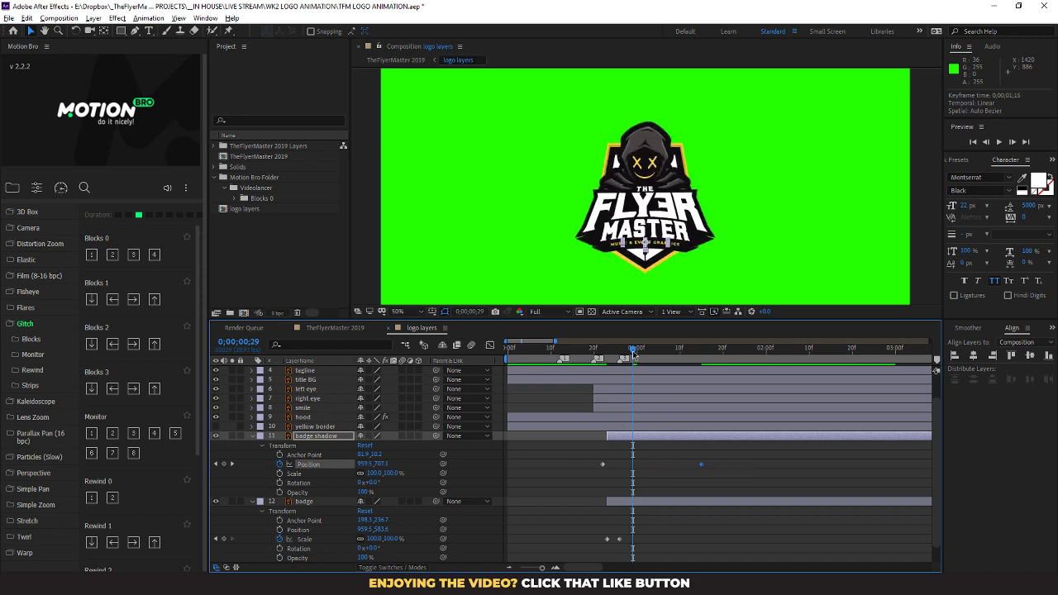
Shift the badge's ending Scale keyframe to 0;00;01;04 and add a 105% Scale keyframe at 0;00;00;27
{"action": "mouse_move", "coordinate": [633, 361]}
{"action": "left_mouse_down"}
{"action": "mouse_move", "coordinate": [609, 361]}
{"action": "mouse_move", "coordinate": [666, 361]}
{"action": "mouse_move", "coordinate": [624, 378]}
{"action": "left_mouse_up"}
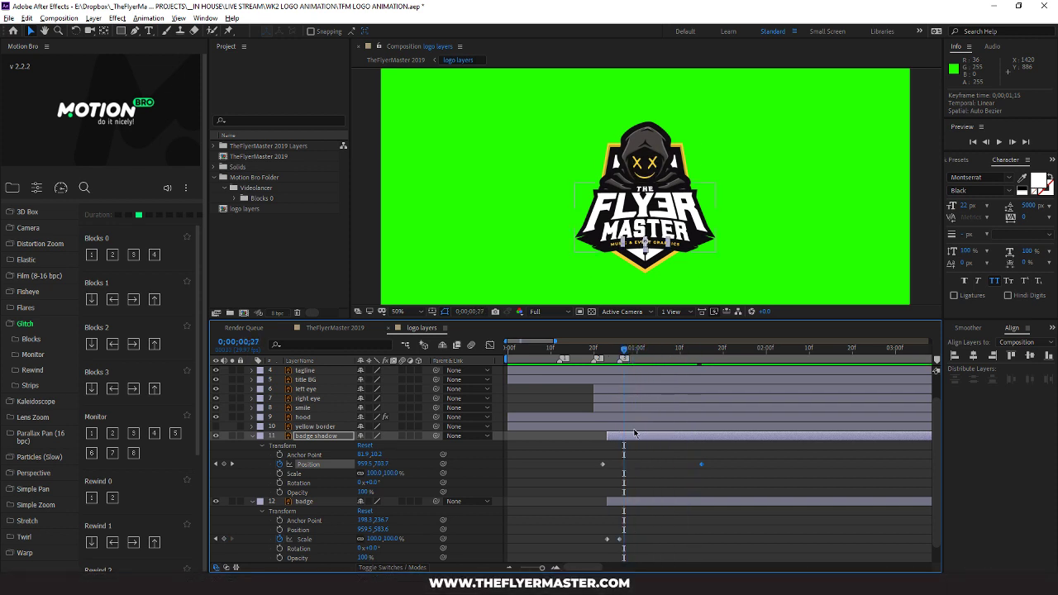
{"action": "left_click_drag", "start_coordinate": [621, 545], "coordinate": [657, 546]}
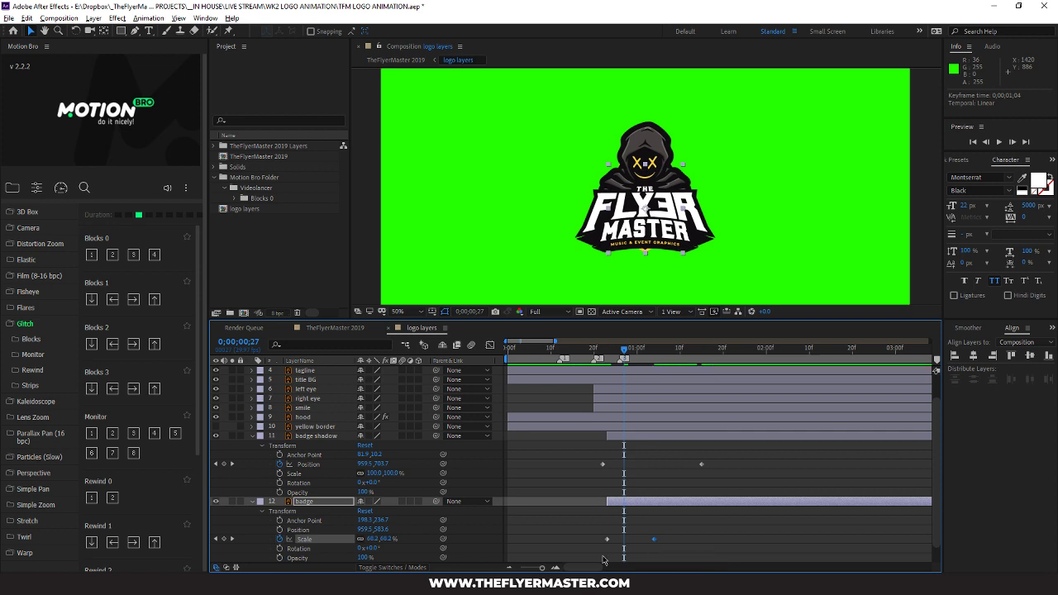
{"action": "left_click", "coordinate": [385, 539]}
{"action": "type", "text": "120"}
{"action": "key", "text": "Return"}
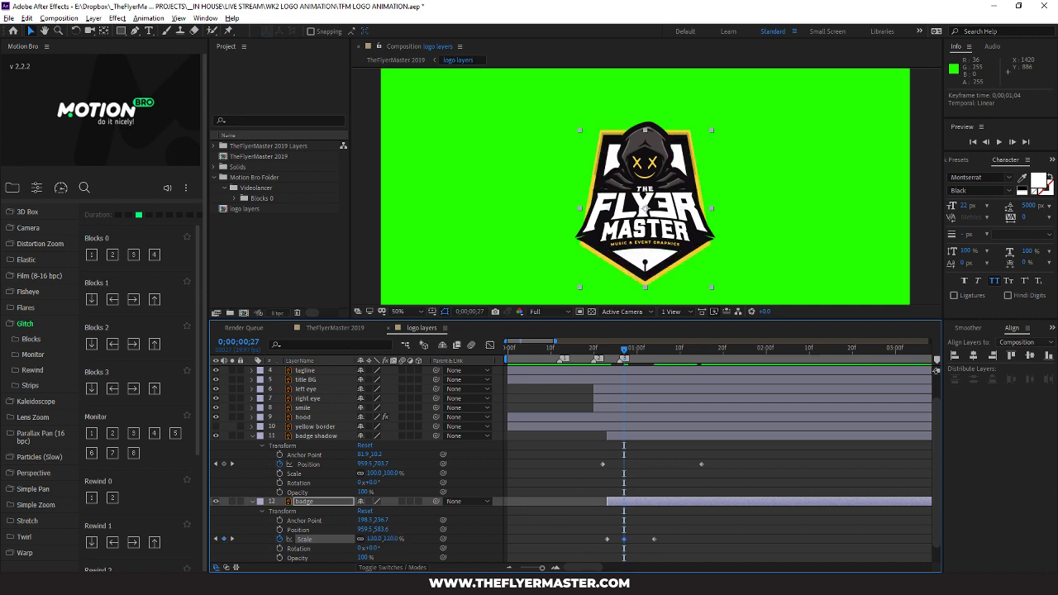
{"action": "left_click", "coordinate": [396, 538]}
{"action": "type", "text": "105"}
{"action": "key", "text": "Return"}
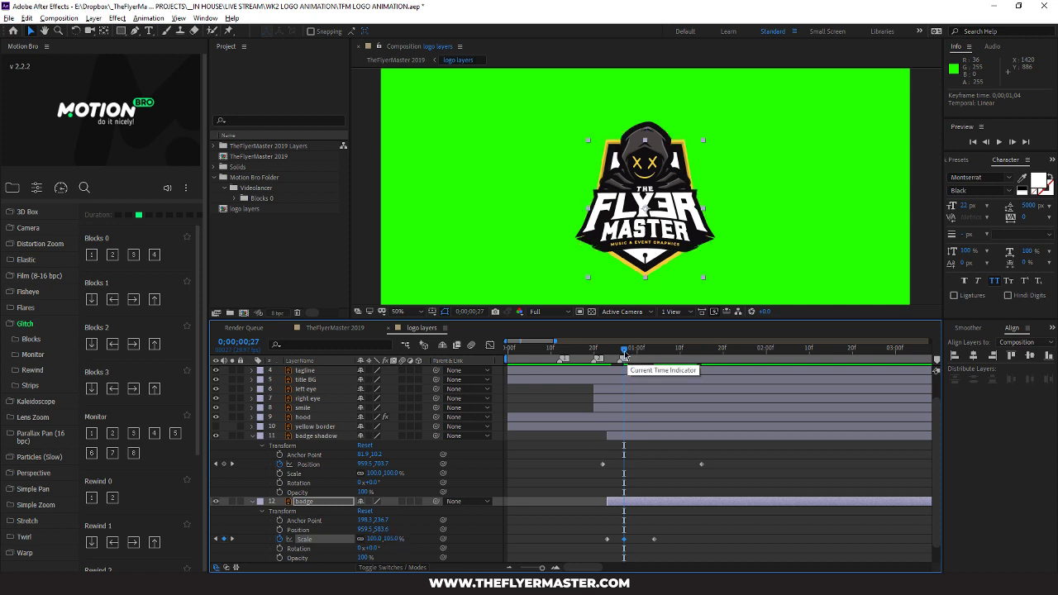
Preview the badge scaling, shift the badge shadow's ending Position keyframe to 0;00;01;04, and play again from 0;00;00;20
{"action": "left_click_drag", "start_coordinate": [629, 350], "coordinate": [610, 353]}
{"action": "key", "text": "space"}
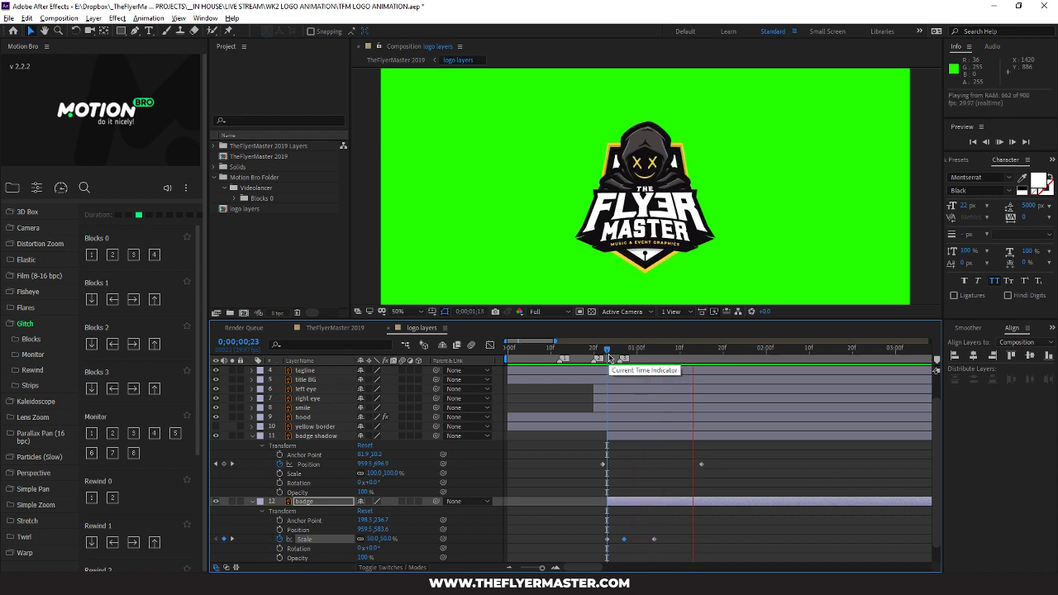
{"action": "left_click_drag", "start_coordinate": [702, 465], "coordinate": [654, 468]}
{"action": "left_click_drag", "start_coordinate": [610, 351], "coordinate": [595, 353]}
{"action": "key", "text": "space"}
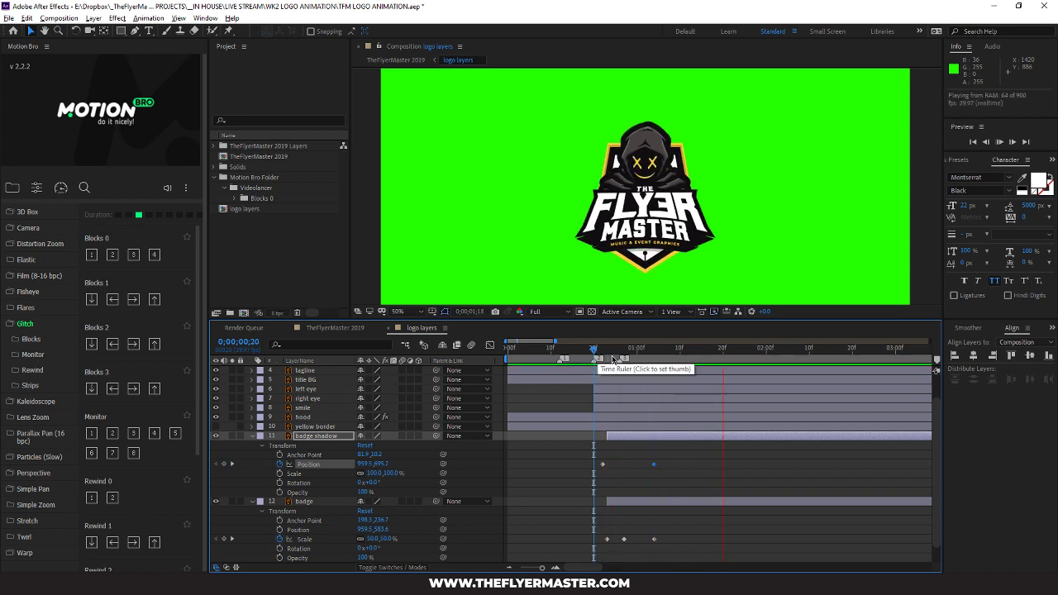
Replay the badge and badge shadow animation several times from around 0;00;00;20 to check its timing
{"action": "left_click", "coordinate": [597, 354]}
{"action": "left_click", "coordinate": [595, 354]}
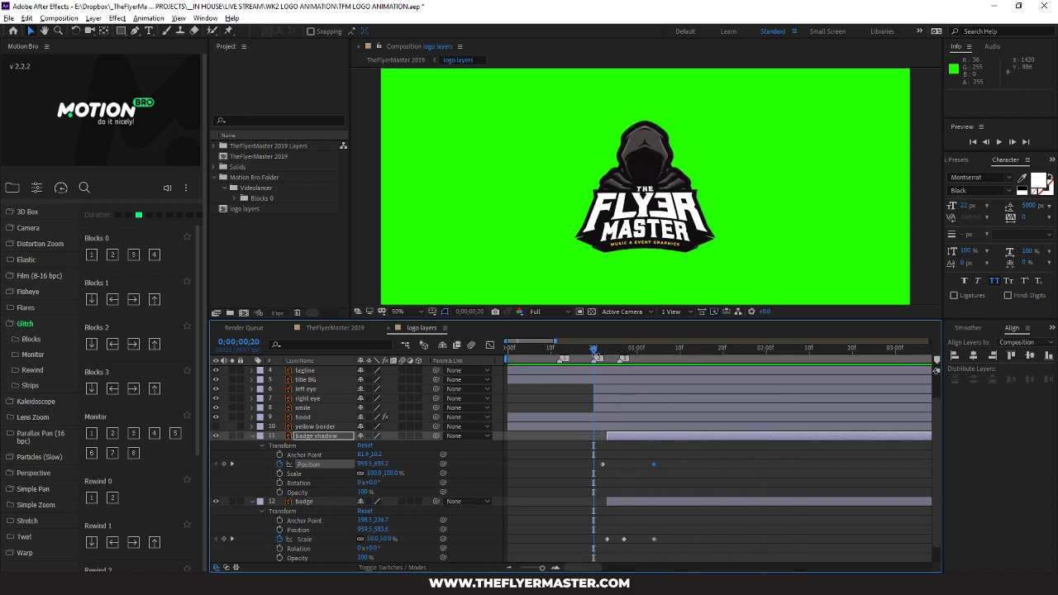
{"action": "key", "text": "space"}
{"action": "key", "text": "space"}
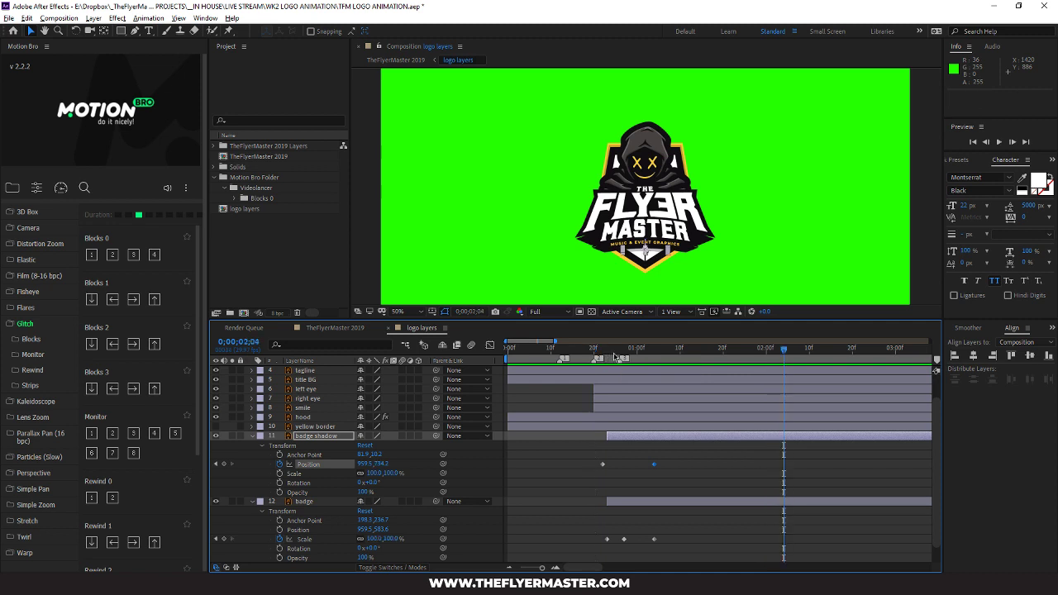
{"action": "left_click", "coordinate": [596, 353]}
{"action": "key", "text": "space"}
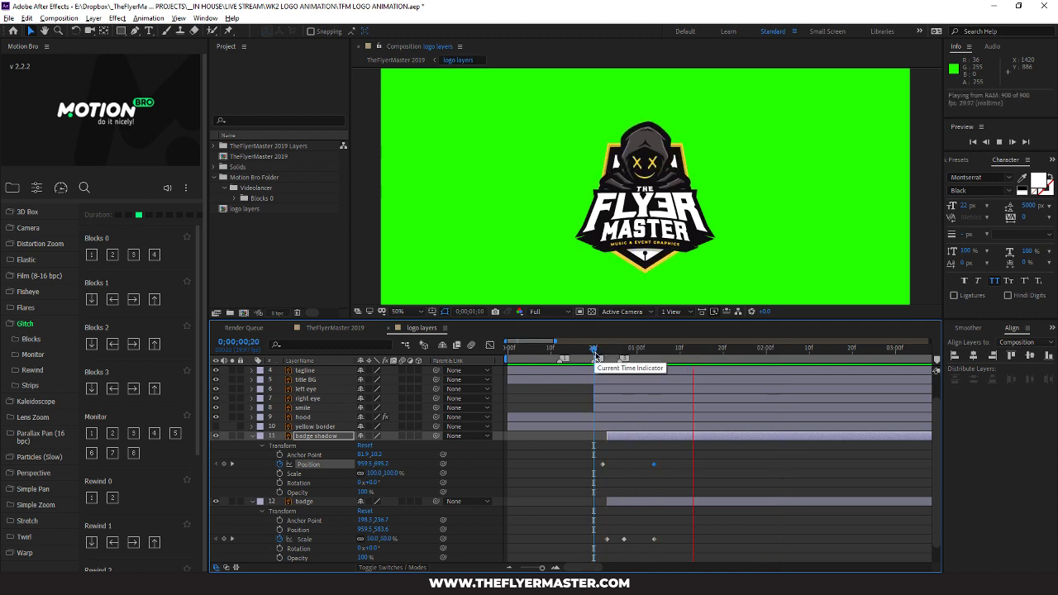
{"action": "key", "text": "space"}
{"action": "left_click_drag", "start_coordinate": [607, 350], "coordinate": [582, 371]}
{"action": "key", "text": "space"}
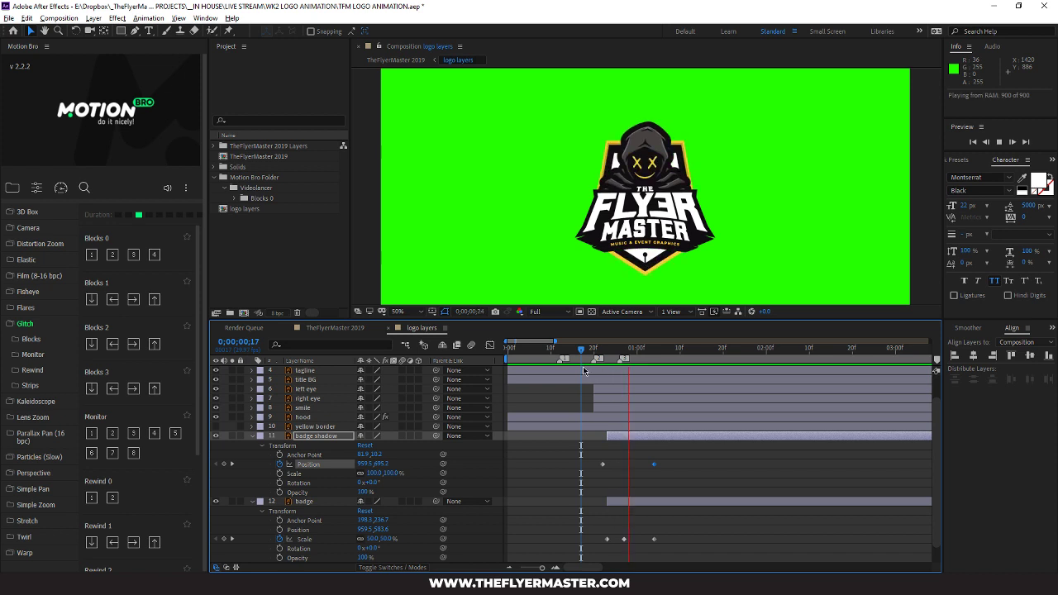
{"action": "left_click", "coordinate": [592, 354]}
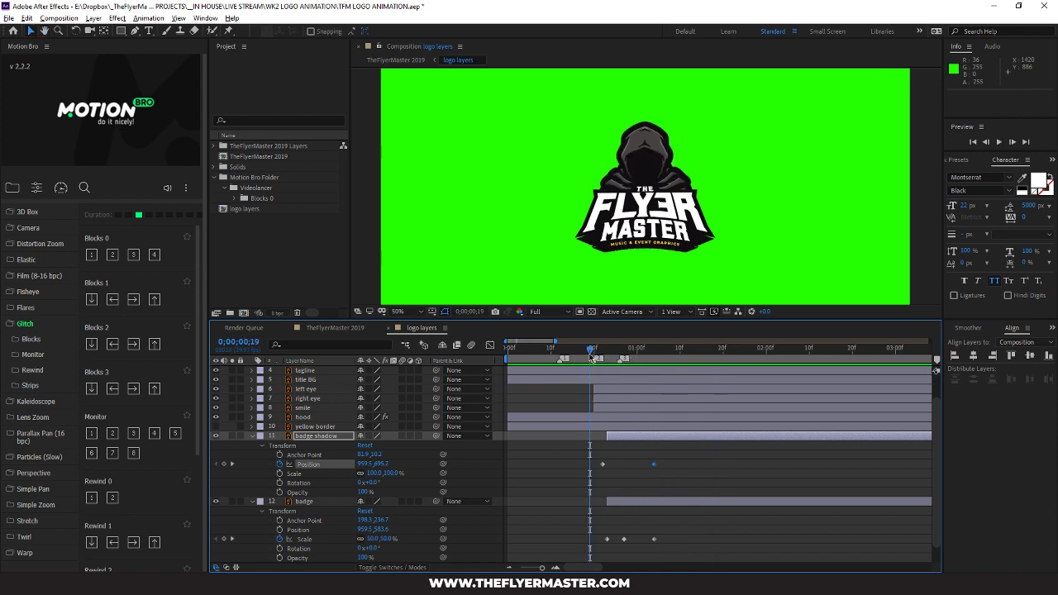
{"action": "key", "text": "space"}
Collapse the badge shadow layer, turn on the yellow border's visibility, and reorder it directly above Green Solid 1
{"action": "left_click_drag", "start_coordinate": [592, 354], "coordinate": [654, 369]}
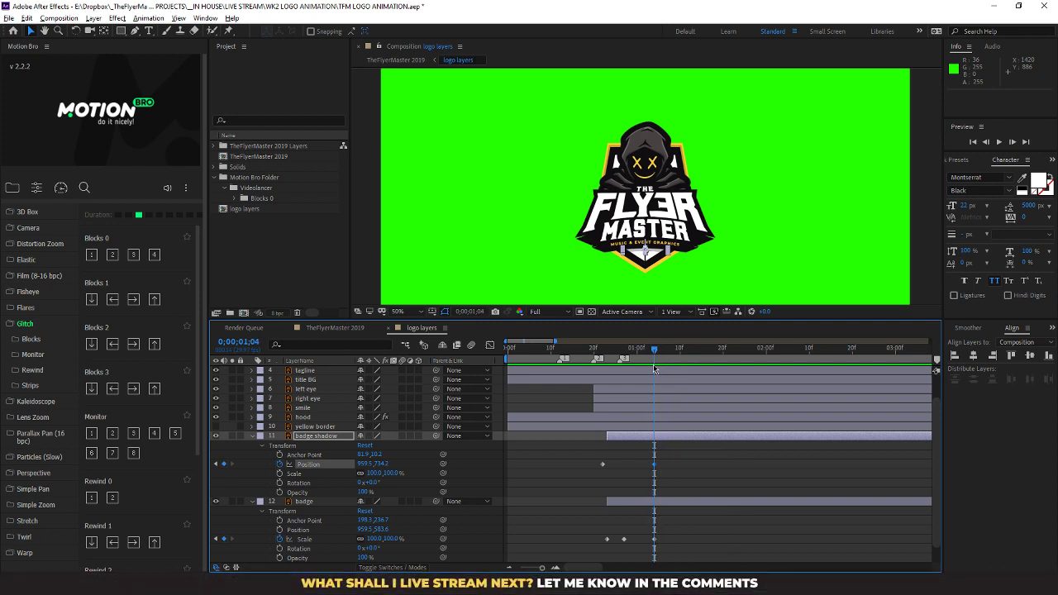
{"action": "left_click", "coordinate": [252, 437]}
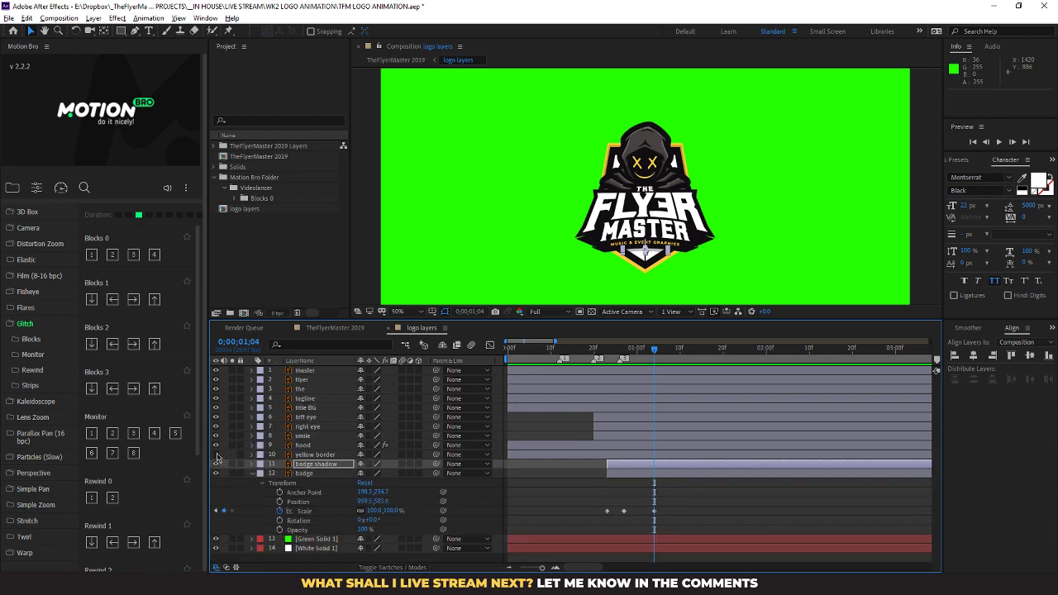
{"action": "left_click", "coordinate": [217, 455]}
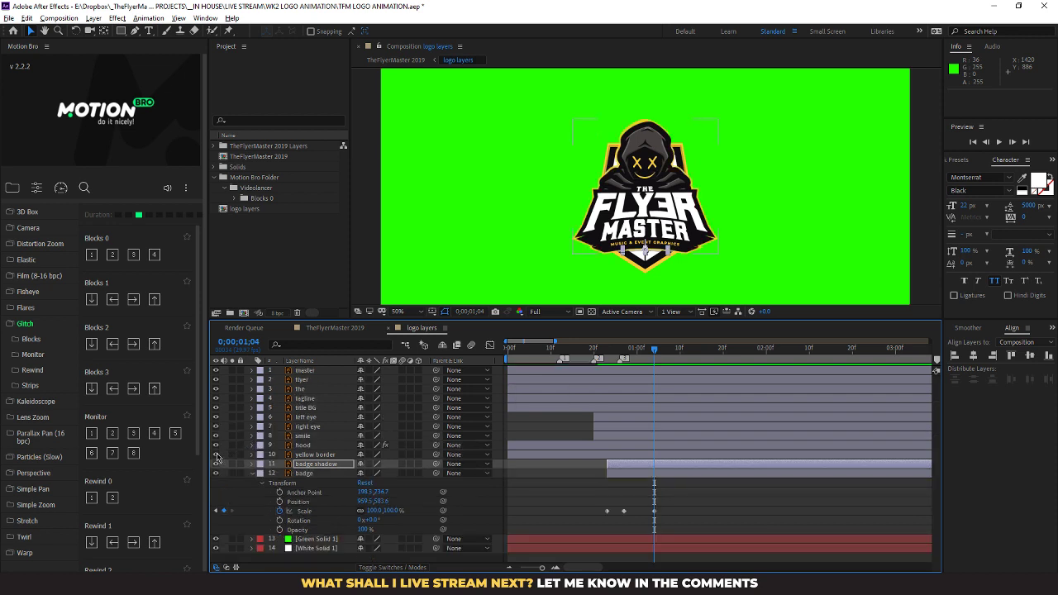
{"action": "left_click", "coordinate": [318, 455]}
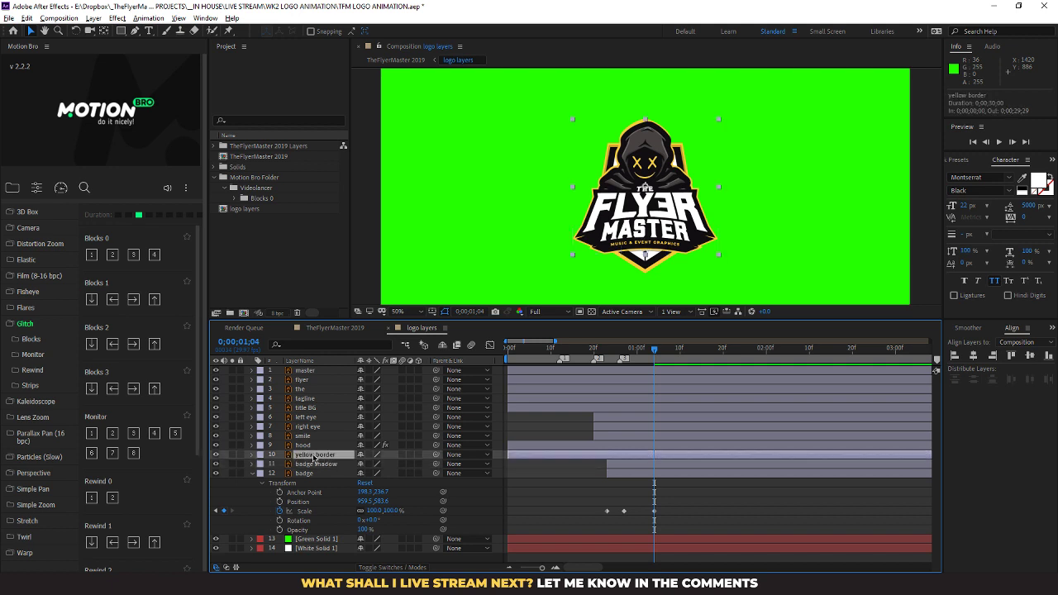
{"action": "left_click_drag", "start_coordinate": [314, 459], "coordinate": [311, 491]}
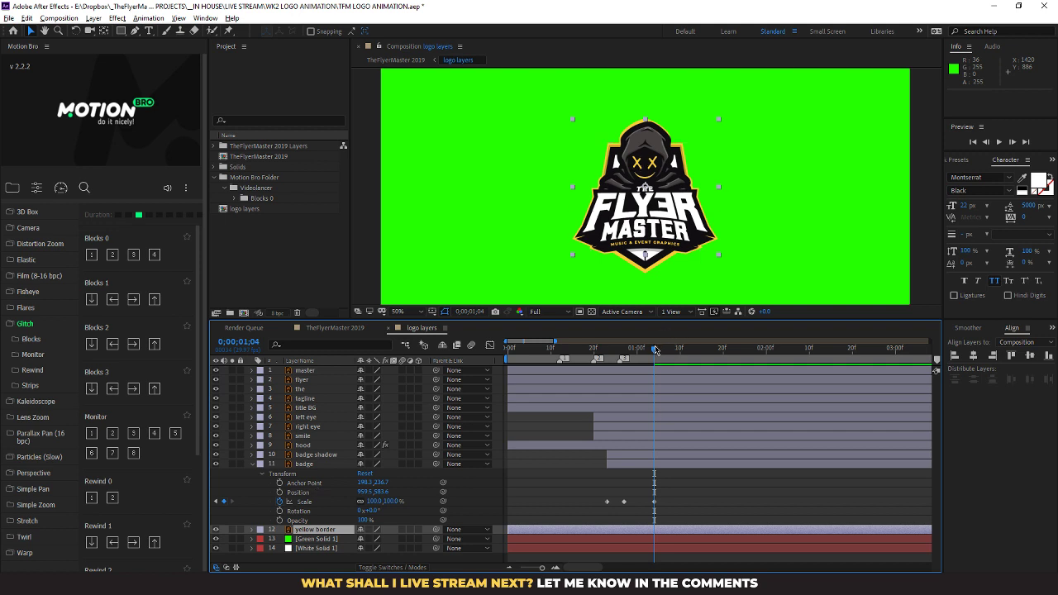
Move the playhead to 0;00;00;23, collapse the badge layer, and reveal the hood layer's Puppet pin keyframes
{"action": "left_click_drag", "start_coordinate": [656, 350], "coordinate": [598, 357]}
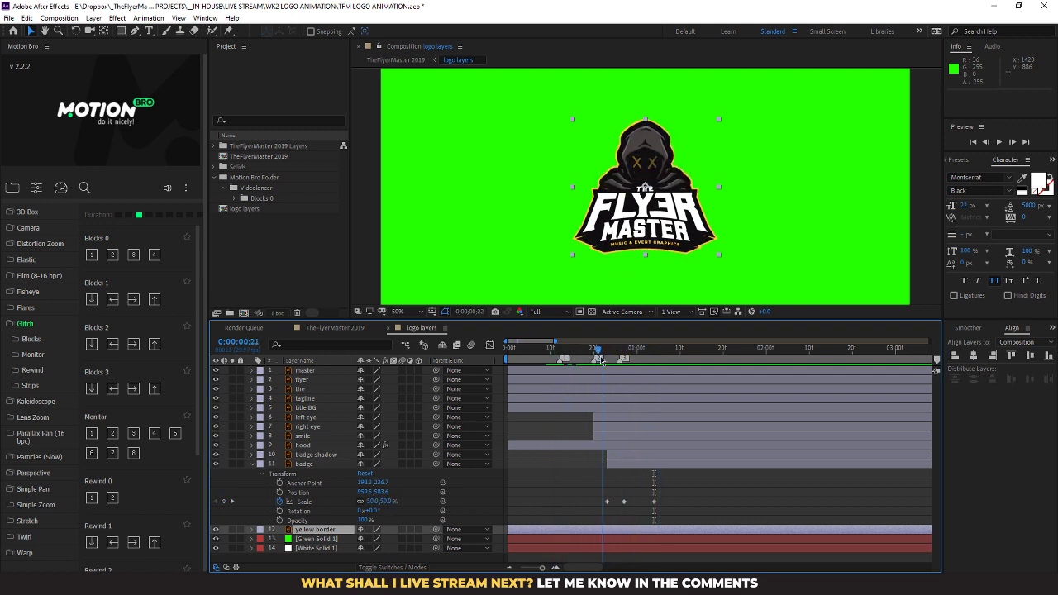
{"action": "left_click", "coordinate": [251, 464]}
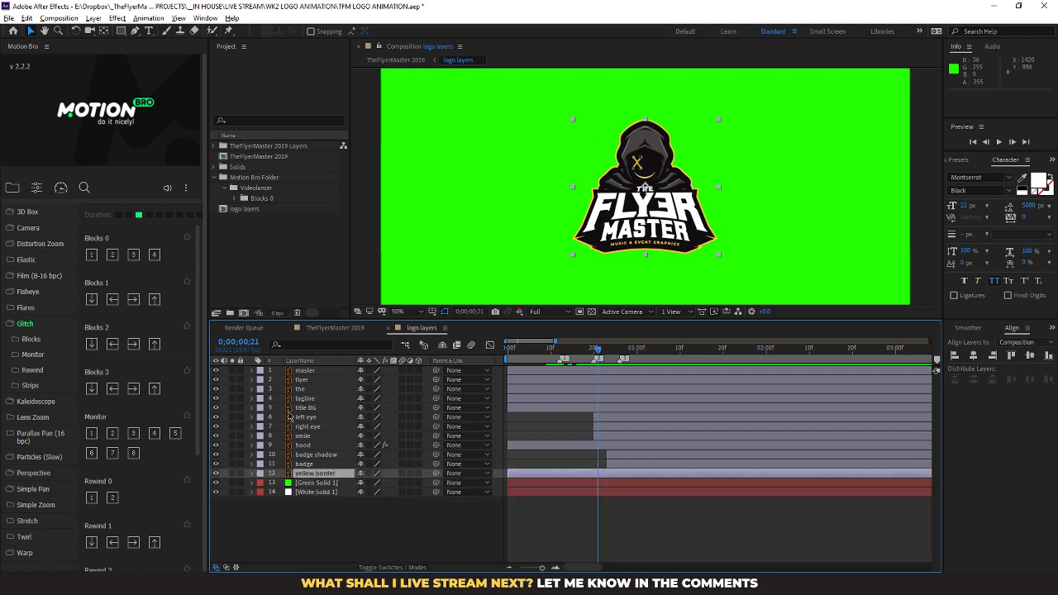
{"action": "mouse_move", "coordinate": [601, 353]}
{"action": "left_mouse_down"}
{"action": "mouse_move", "coordinate": [630, 353]}
{"action": "mouse_move", "coordinate": [607, 353]}
{"action": "left_mouse_up"}
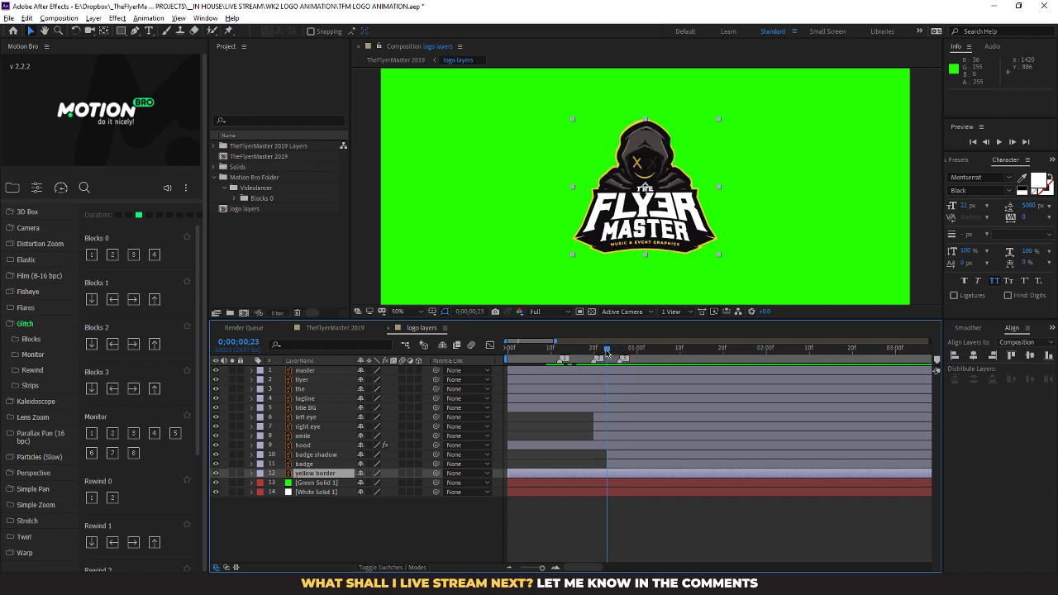
{"action": "left_click", "coordinate": [252, 446]}
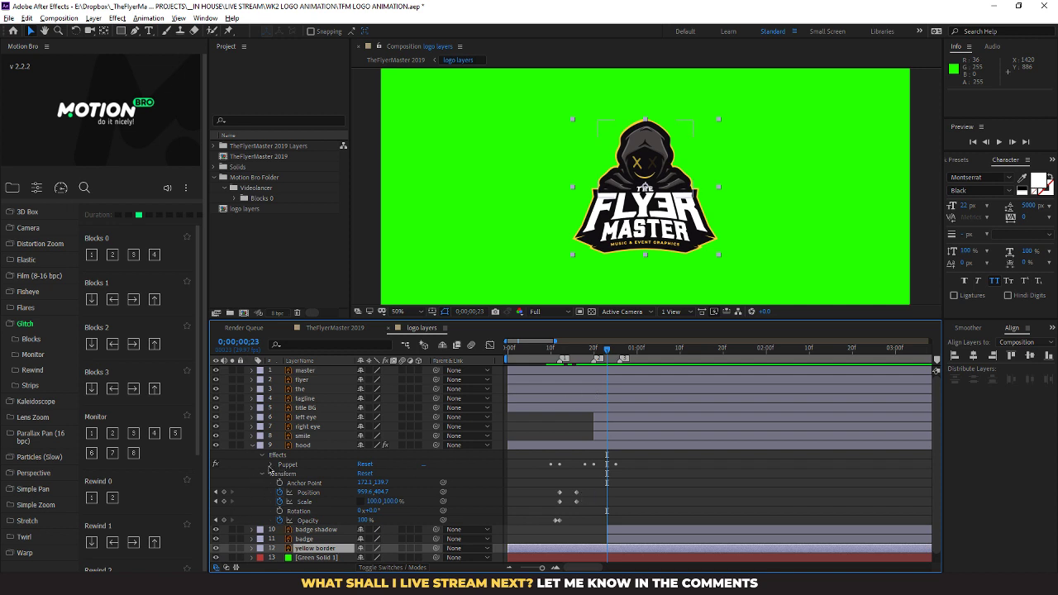
{"action": "left_click", "coordinate": [272, 465]}
{"action": "scroll", "coordinate": [274, 468], "scroll_direction": "down", "scroll_amount": 3}
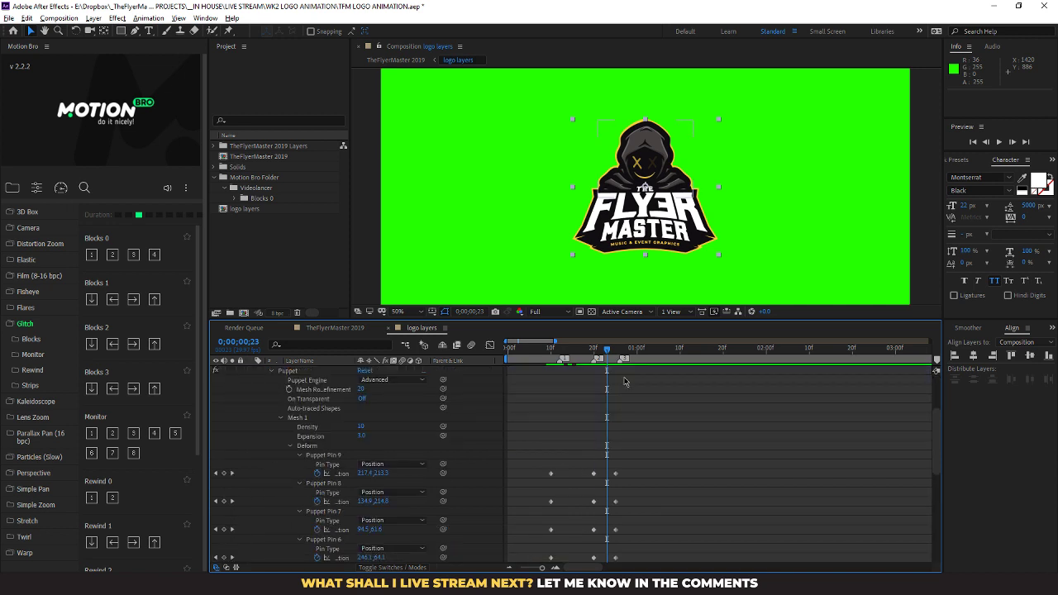
Try copying the hood's Puppet pin Position keyframes from 0;00;00;10 to 0;00;00;26, then undo the paste
{"action": "left_click_drag", "start_coordinate": [608, 359], "coordinate": [551, 357]}
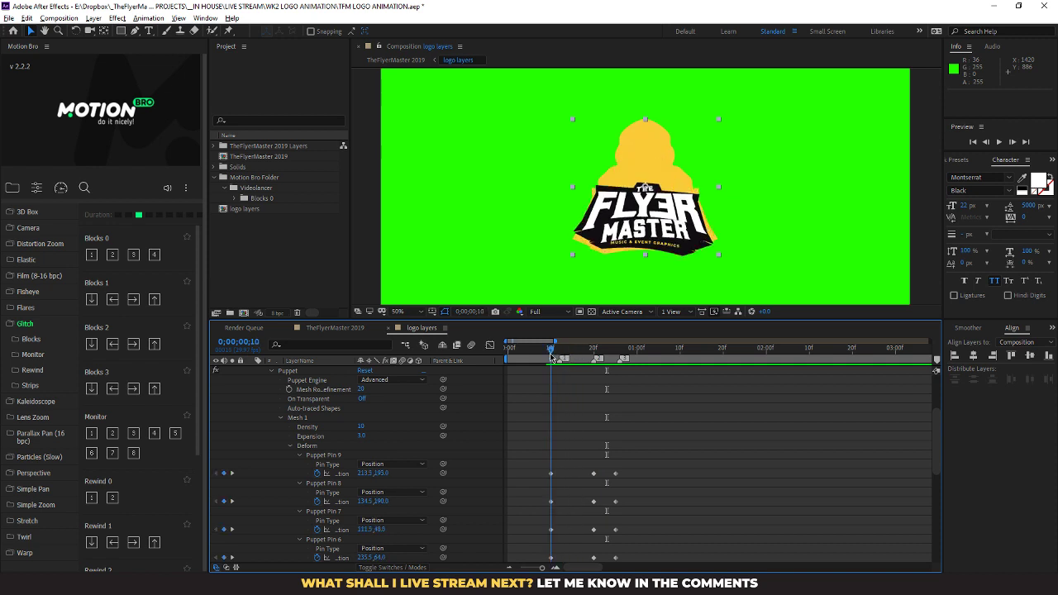
{"action": "scroll", "coordinate": [560, 423], "scroll_direction": "down", "scroll_amount": 2}
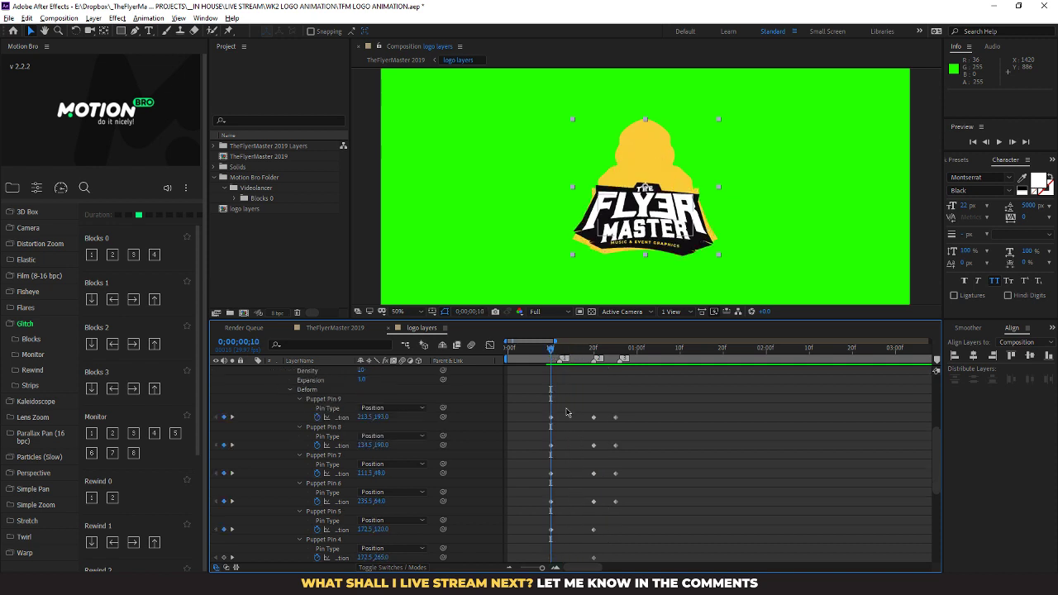
{"action": "left_click_drag", "start_coordinate": [566, 408], "coordinate": [548, 428]}
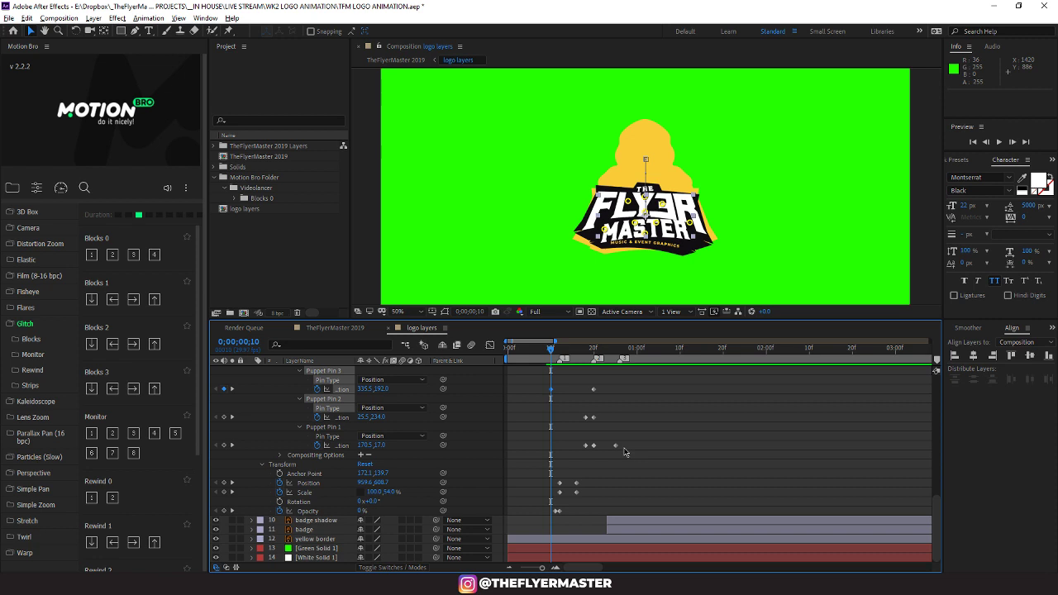
{"action": "key", "text": "ctrl+c"}
{"action": "left_click_drag", "start_coordinate": [550, 348], "coordinate": [620, 355]}
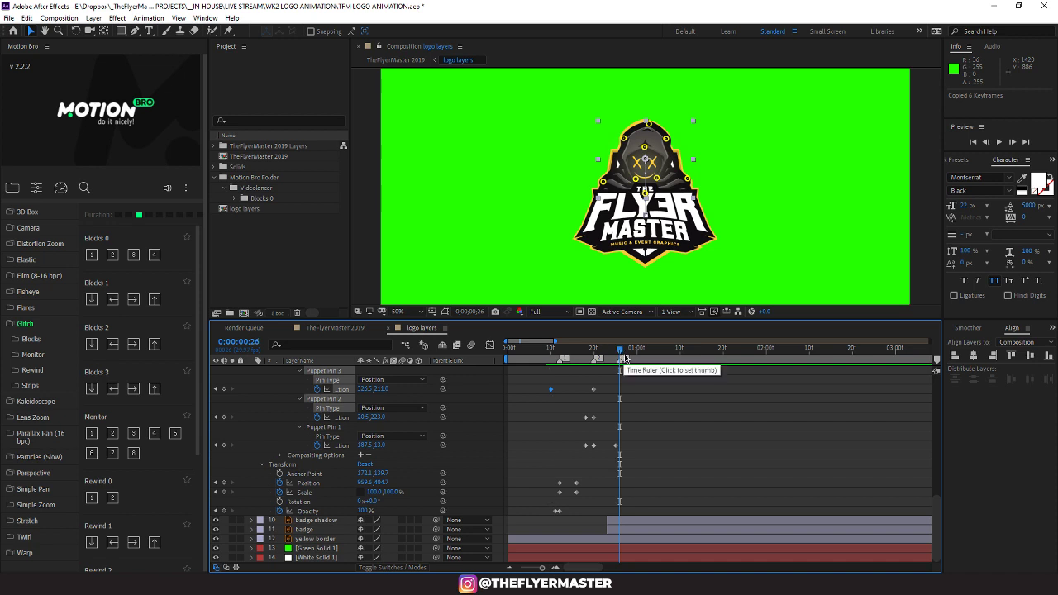
{"action": "key", "text": "ctrl+v"}
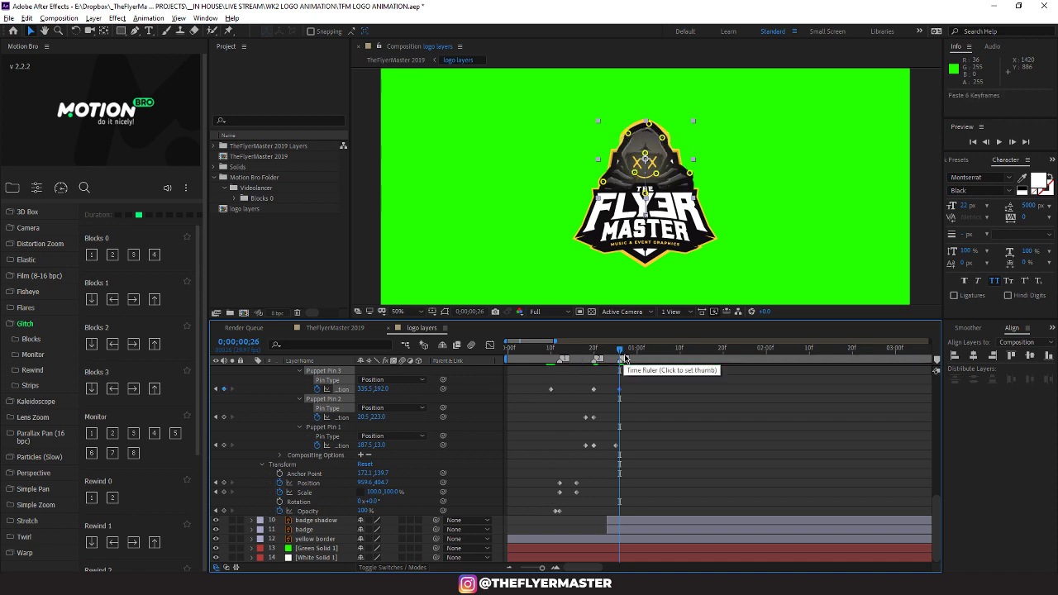
{"action": "mouse_move", "coordinate": [622, 350]}
{"action": "left_mouse_down"}
{"action": "mouse_move", "coordinate": [597, 351]}
{"action": "mouse_move", "coordinate": [629, 353]}
{"action": "left_mouse_up"}
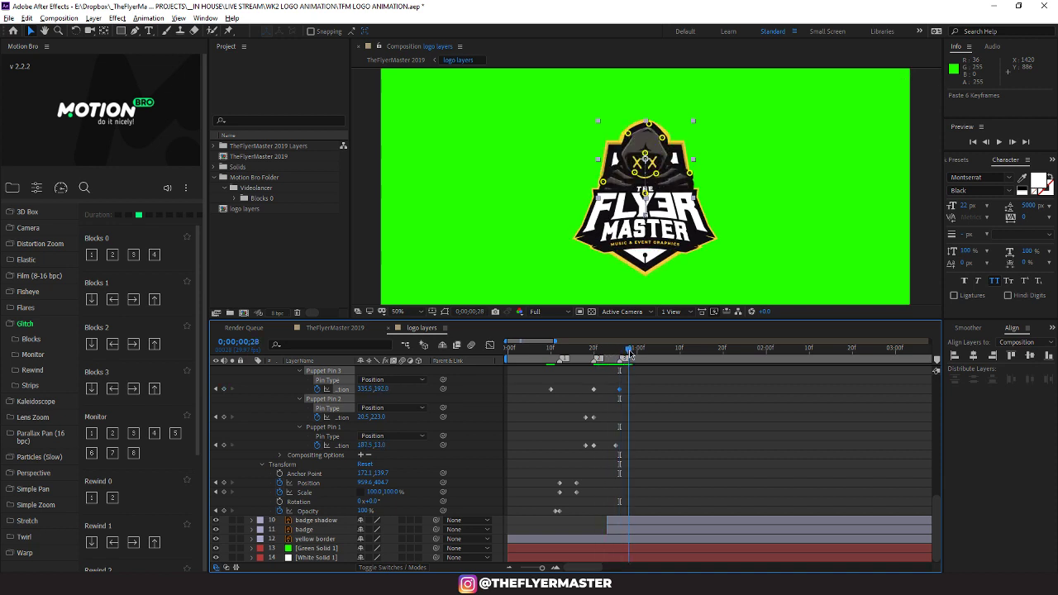
{"action": "key", "text": "ctrl+z"}
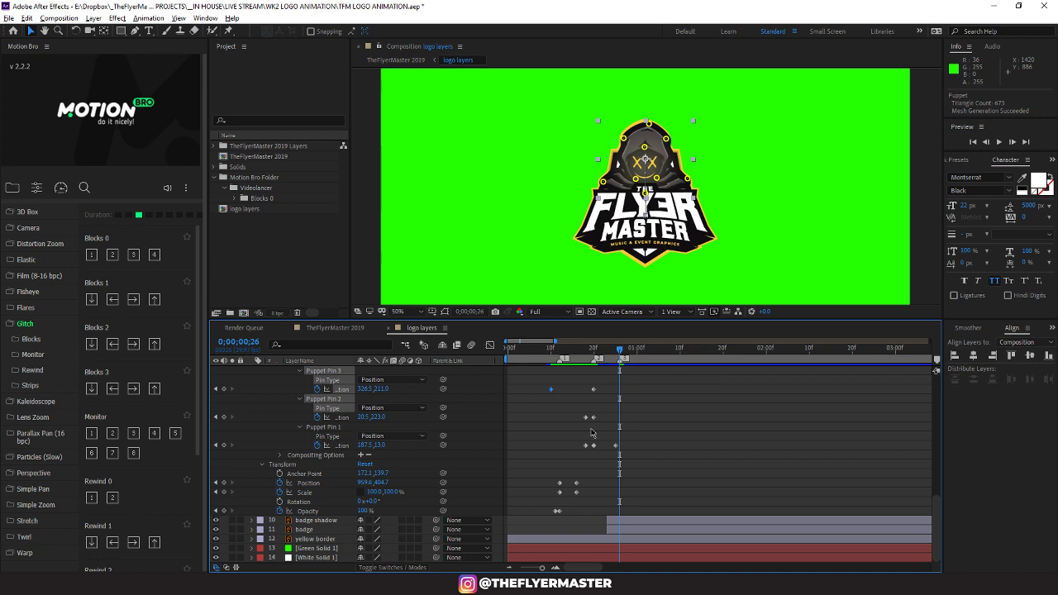
Copy all nine hood Puppet pin Position keyframes at 0;00;00;20 and paste them at 0;00;01;04
{"action": "scroll", "coordinate": [592, 424], "scroll_direction": "up", "scroll_amount": 6}
{"action": "left_click", "coordinate": [568, 386]}
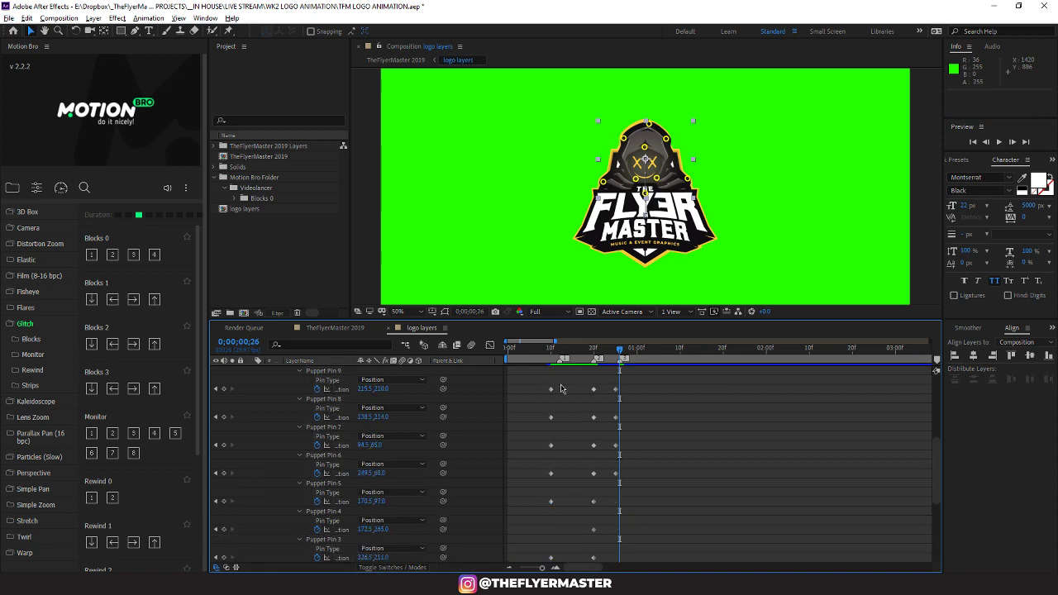
{"action": "left_click_drag", "start_coordinate": [563, 385], "coordinate": [540, 397]}
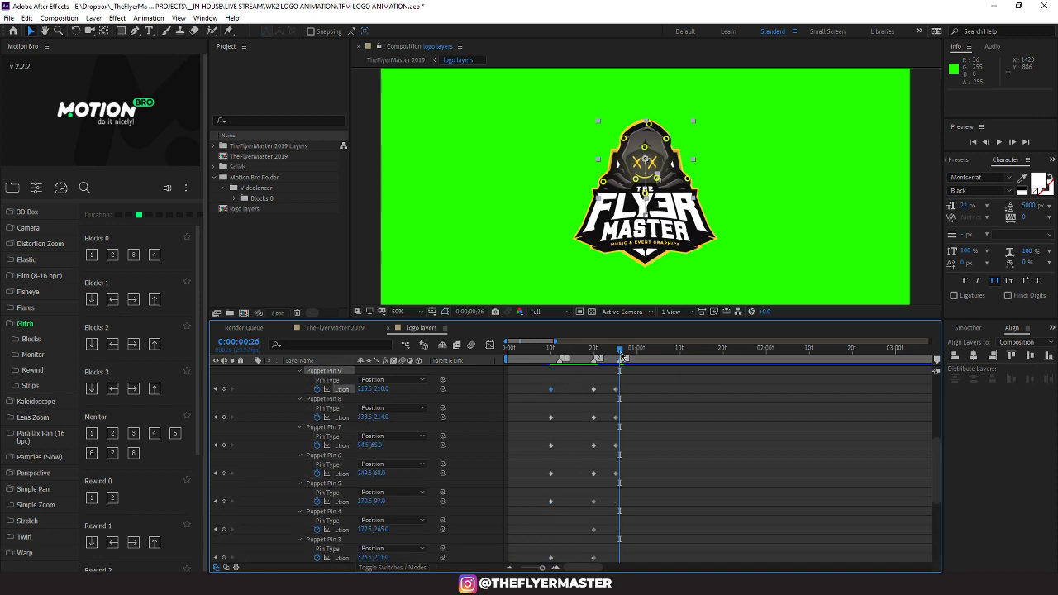
{"action": "mouse_move", "coordinate": [621, 356]}
{"action": "left_mouse_down"}
{"action": "mouse_move", "coordinate": [593, 355]}
{"action": "mouse_move", "coordinate": [592, 561]}
{"action": "mouse_move", "coordinate": [587, 488]}
{"action": "mouse_move", "coordinate": [602, 446]}
{"action": "mouse_move", "coordinate": [593, 455]}
{"action": "left_mouse_up"}
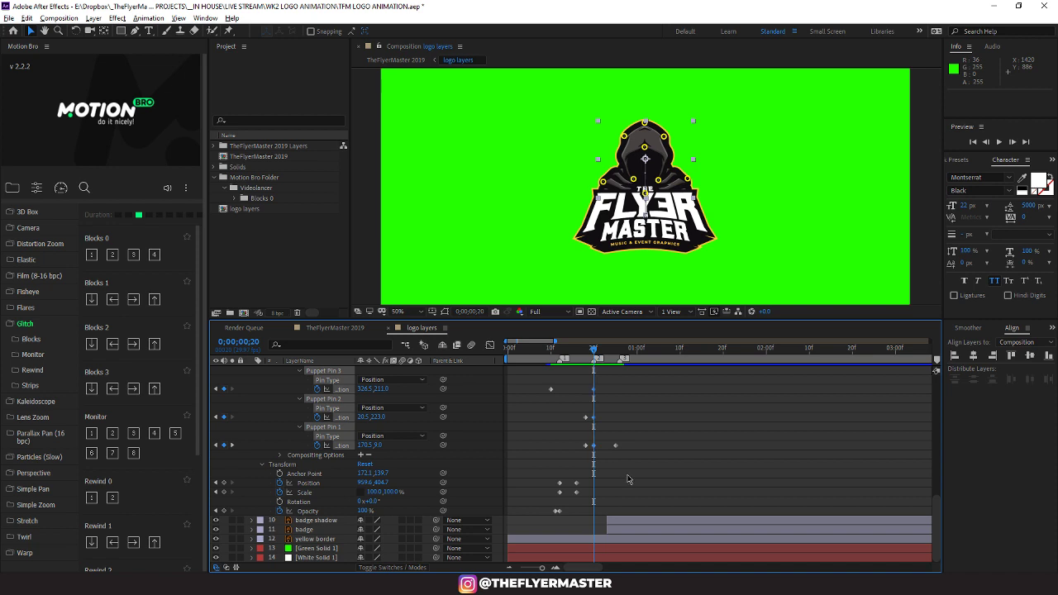
{"action": "key", "text": "ctrl+c"}
{"action": "left_click_drag", "start_coordinate": [596, 355], "coordinate": [619, 354]}
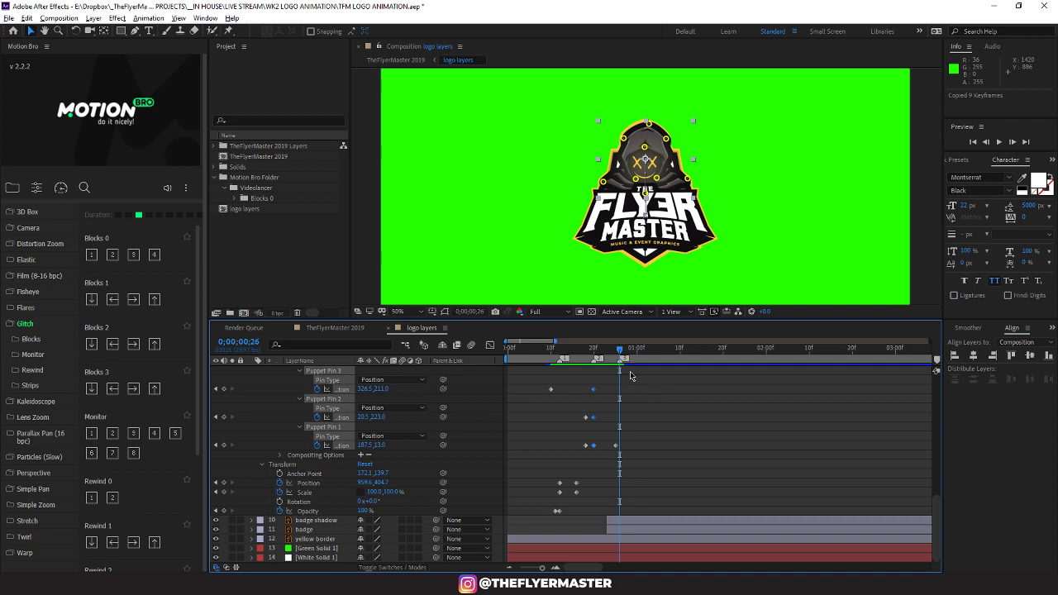
{"action": "left_click_drag", "start_coordinate": [622, 356], "coordinate": [655, 354]}
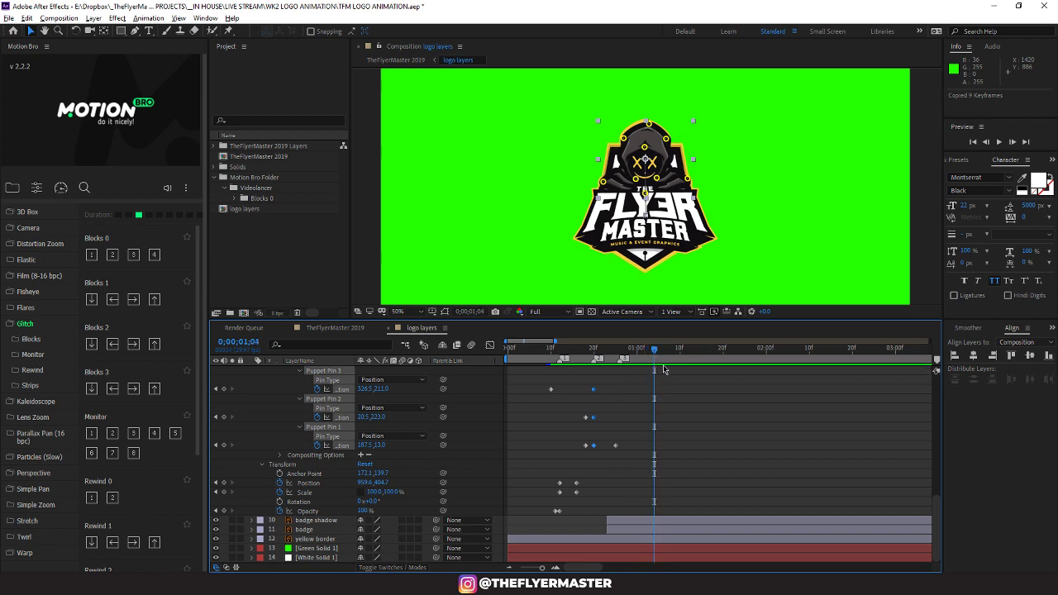
{"action": "key", "text": "shift+4"}
{"action": "key", "text": "ctrl+v"}
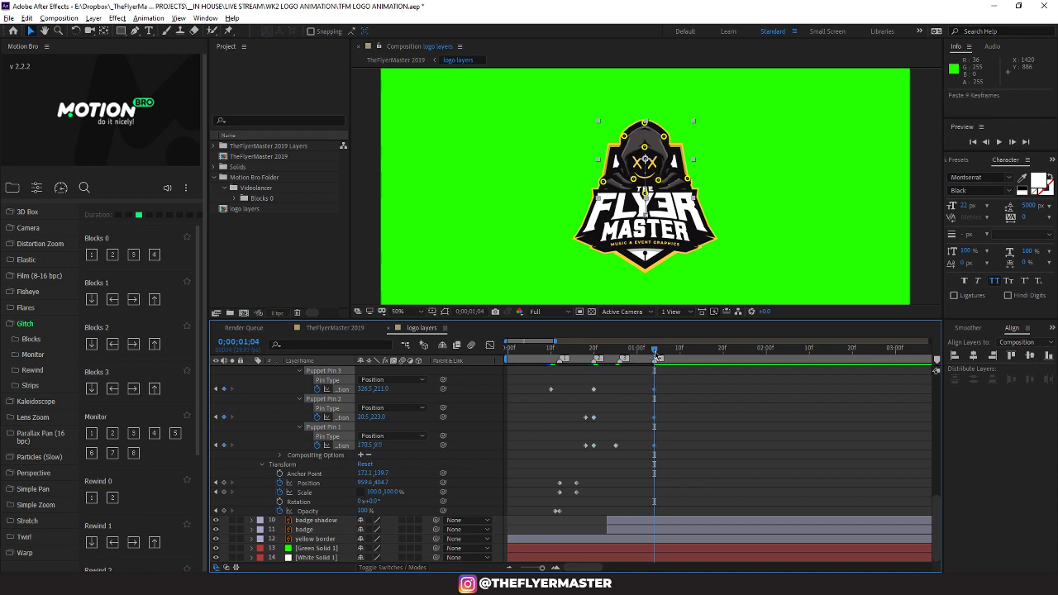
{"action": "mouse_move", "coordinate": [656, 355]}
{"action": "left_mouse_down"}
{"action": "mouse_move", "coordinate": [584, 350]}
{"action": "mouse_move", "coordinate": [673, 351]}
{"action": "mouse_move", "coordinate": [579, 349]}
{"action": "mouse_move", "coordinate": [661, 352]}
{"action": "mouse_move", "coordinate": [624, 349]}
{"action": "mouse_move", "coordinate": [653, 348]}
{"action": "left_mouse_up"}
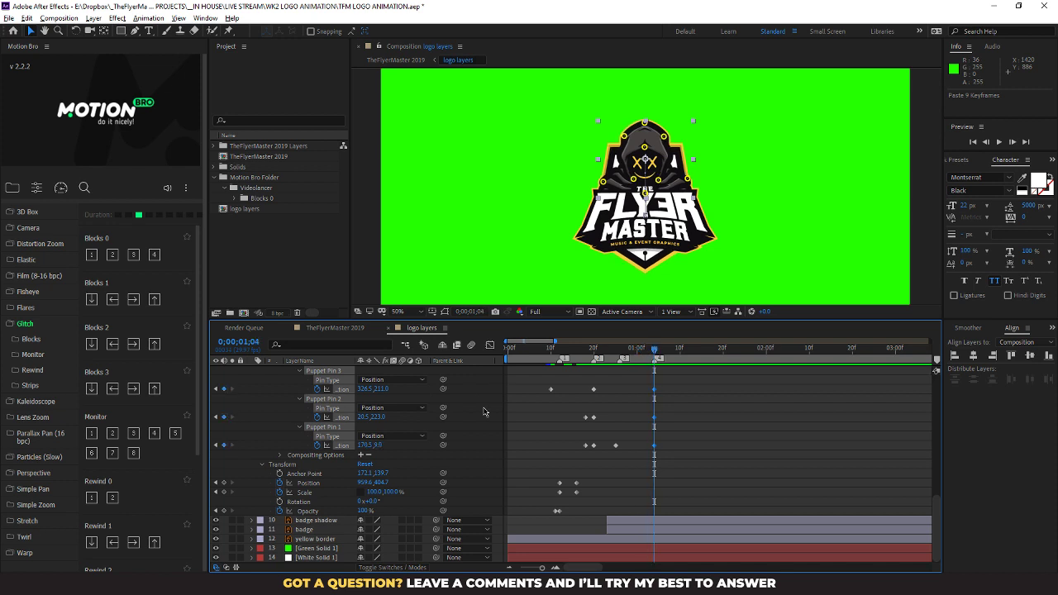
Collapse the hood layer and reveal the left eye layer's Transform properties
{"action": "scroll", "coordinate": [483, 411], "scroll_direction": "up", "scroll_amount": 10}
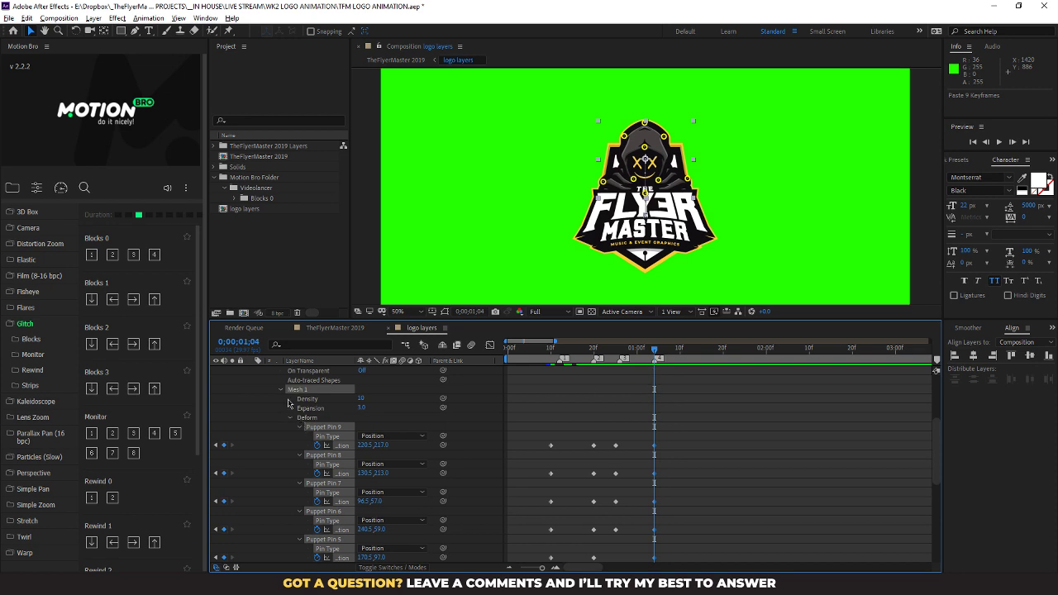
{"action": "left_click", "coordinate": [252, 437]}
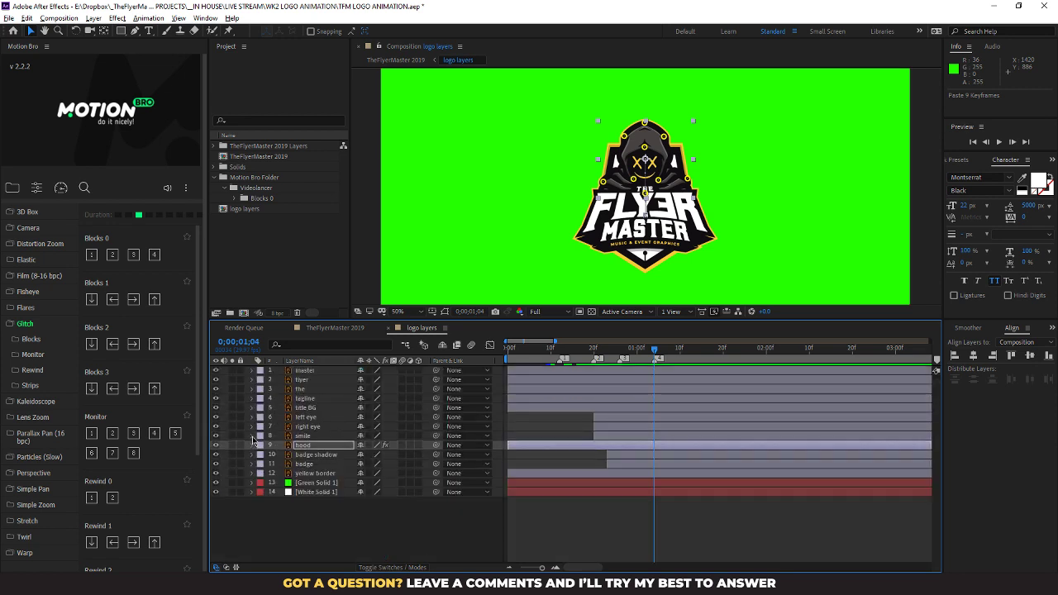
{"action": "left_click", "coordinate": [306, 417]}
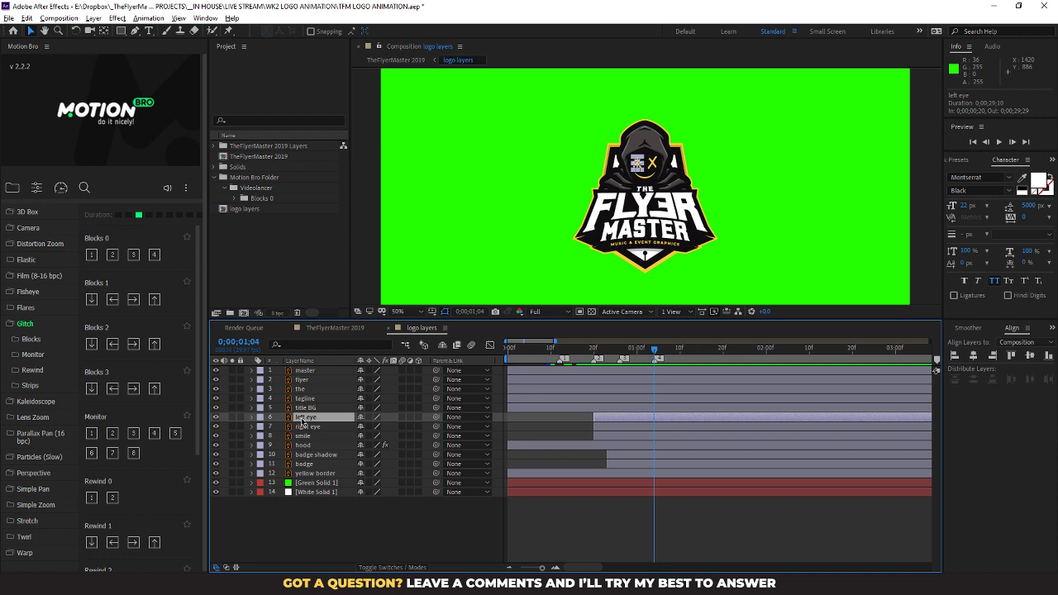
{"action": "left_click", "coordinate": [252, 418]}
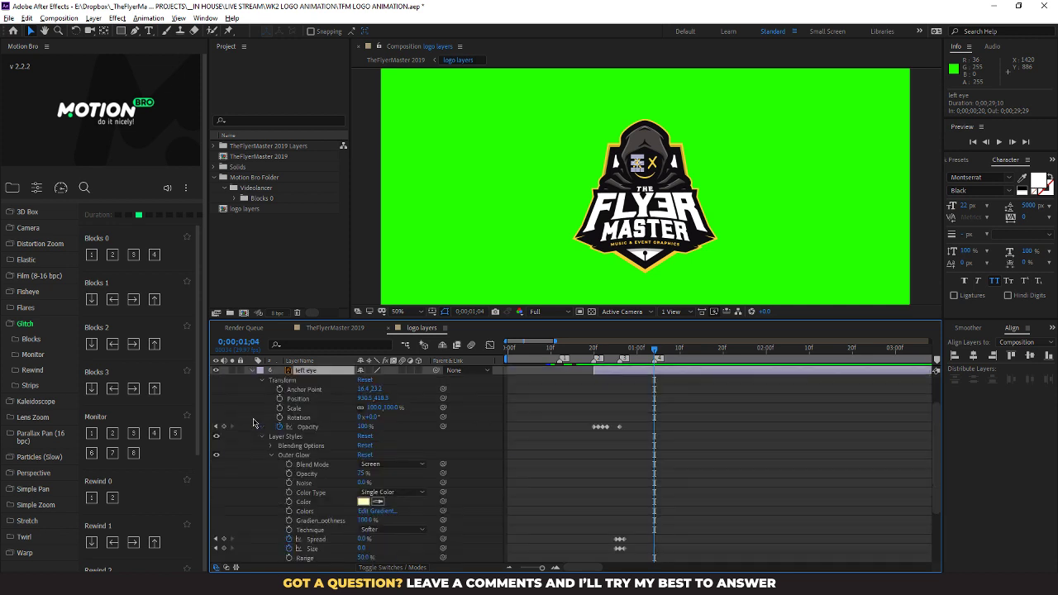
{"action": "left_click", "coordinate": [297, 382]}
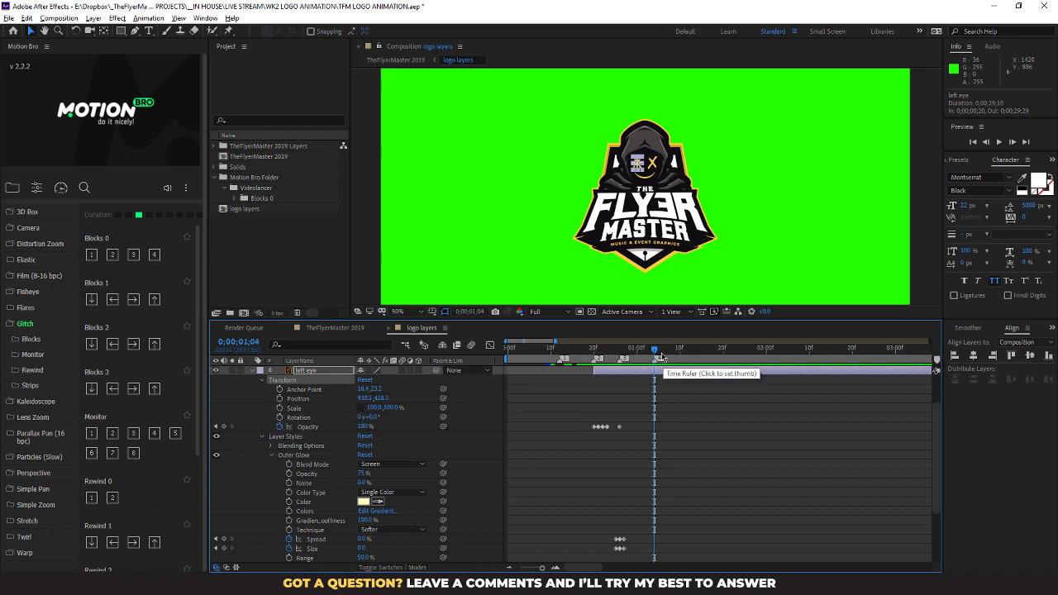
Keyframe a left eye blink with Scale 100% at 0;00;01;03, 100% by 0% at 0;00;01;04, and 100% at 0;00;01;05
{"action": "left_click", "coordinate": [279, 409]}
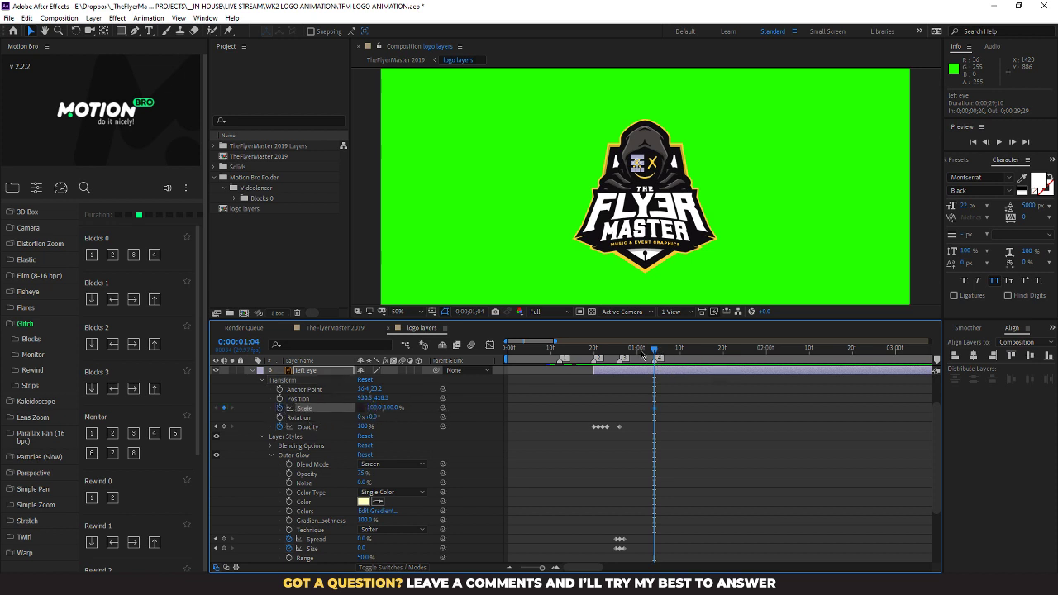
{"action": "left_click_drag", "start_coordinate": [656, 412], "coordinate": [659, 412]}
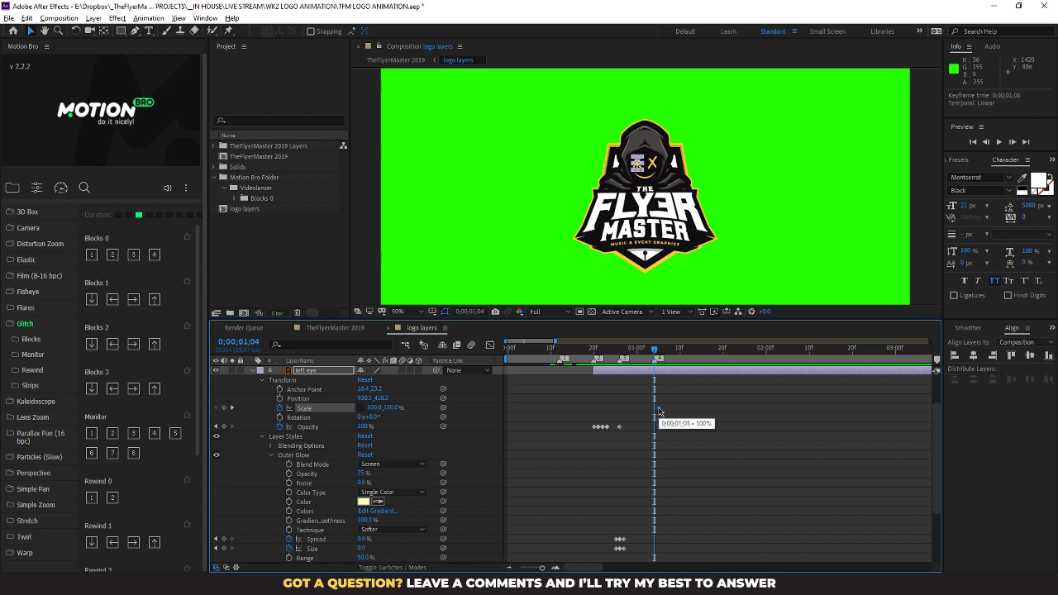
{"action": "left_click", "coordinate": [373, 408]}
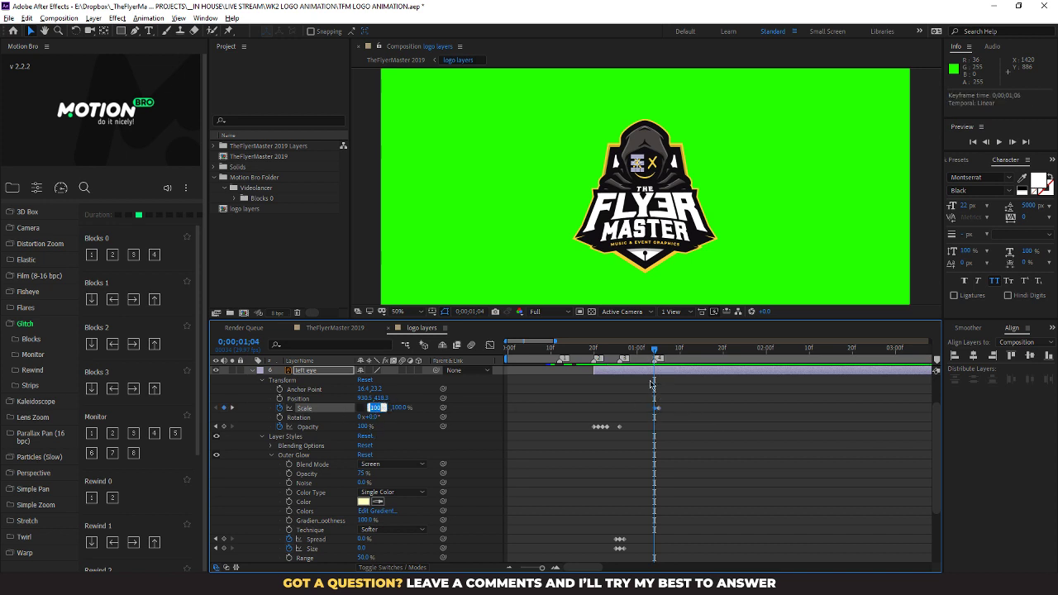
{"action": "left_click_drag", "start_coordinate": [655, 410], "coordinate": [651, 410]}
{"action": "left_click_drag", "start_coordinate": [387, 407], "coordinate": [330, 399]}
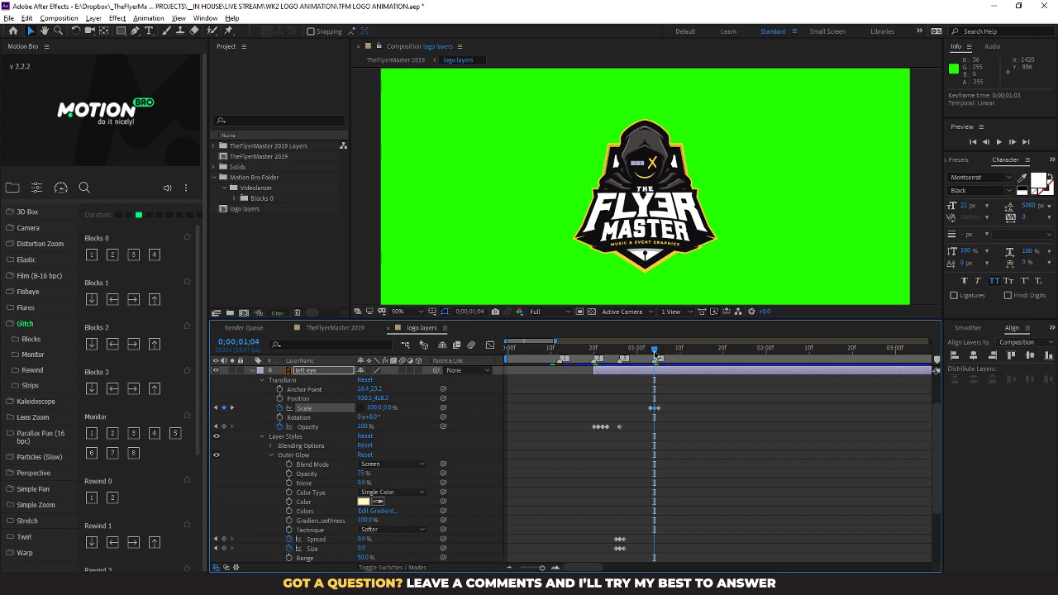
Collapse the left eye layer, deselect everything, and preview the blink between 0;00;01;01 and 0;00;01;07
{"action": "left_click_drag", "start_coordinate": [654, 350], "coordinate": [641, 350]}
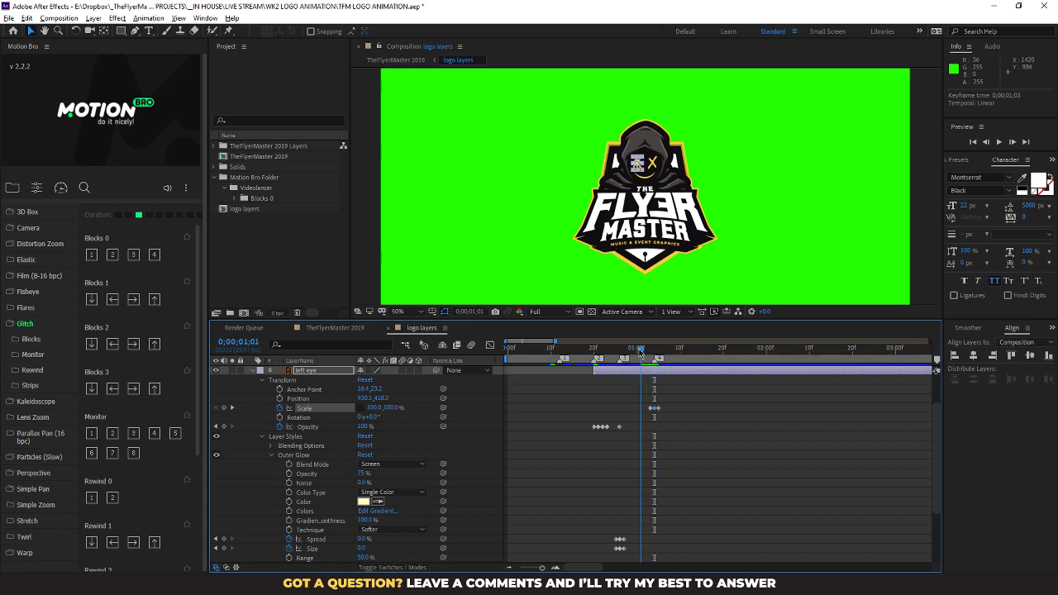
{"action": "left_click", "coordinate": [252, 370]}
{"action": "key", "text": "F2"}
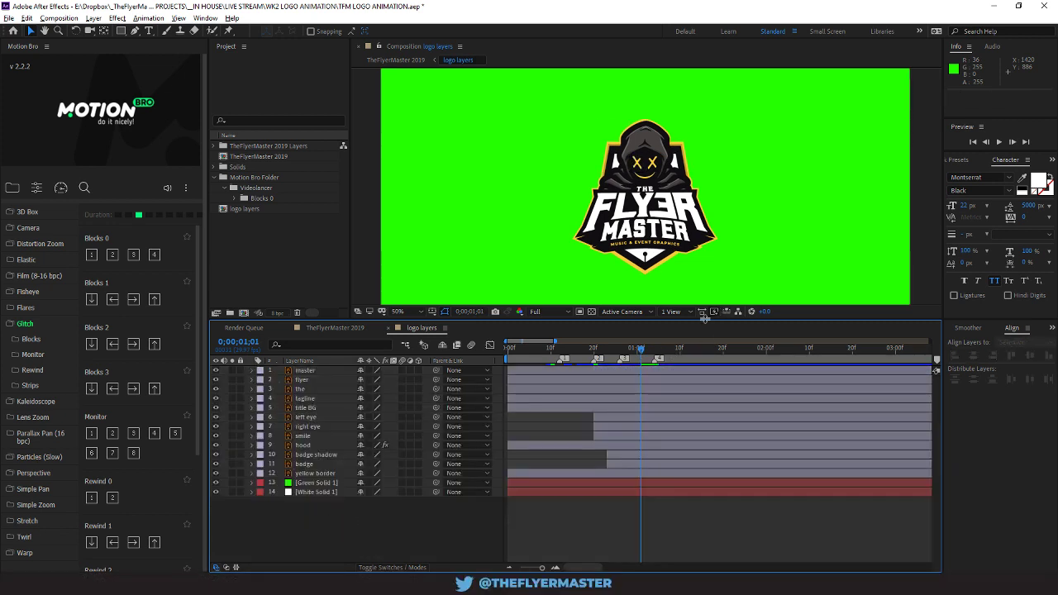
{"action": "left_click_drag", "start_coordinate": [646, 351], "coordinate": [669, 353]}
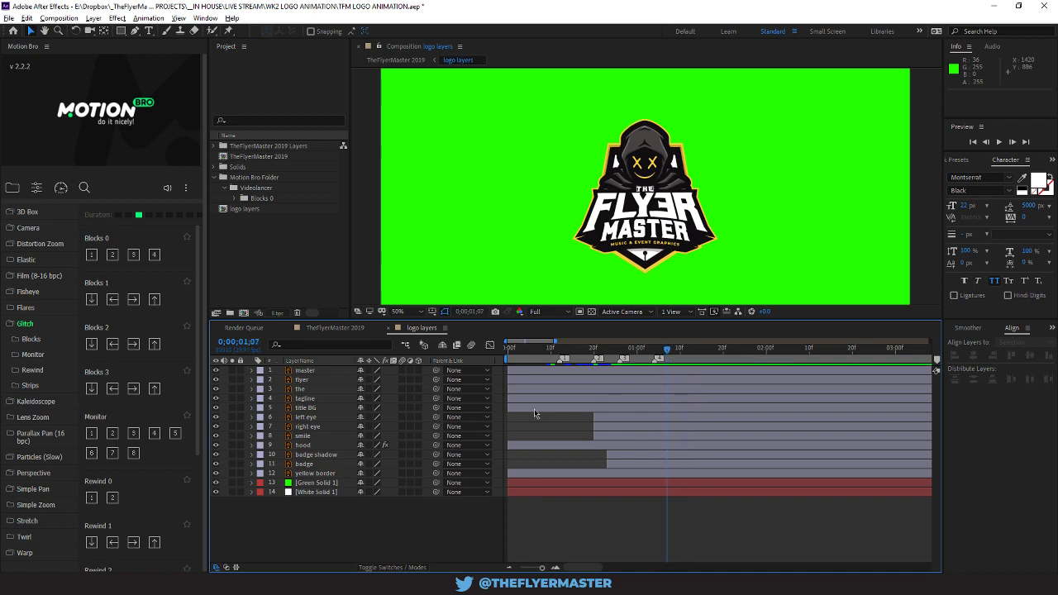
Reopen the left eye layer and shift its three Scale keyframes earlier so the last one sits at 0;00;01;00
{"action": "left_click", "coordinate": [252, 418], "text": "ctrl"}
{"action": "scroll", "coordinate": [338, 453], "scroll_direction": "up", "scroll_amount": 2}
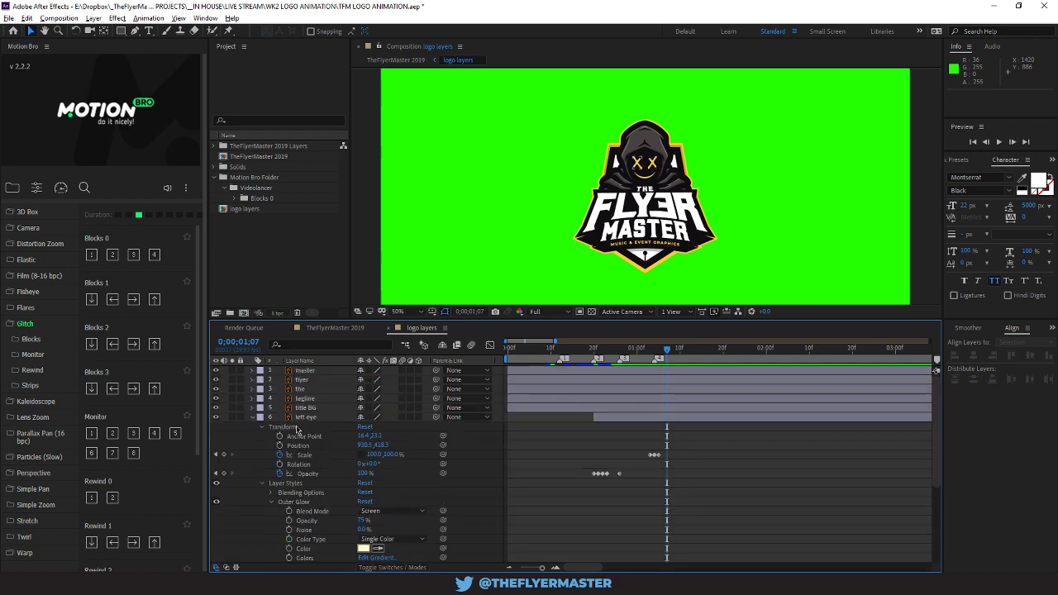
{"action": "left_click", "coordinate": [295, 429]}
{"action": "left_click", "coordinate": [320, 417]}
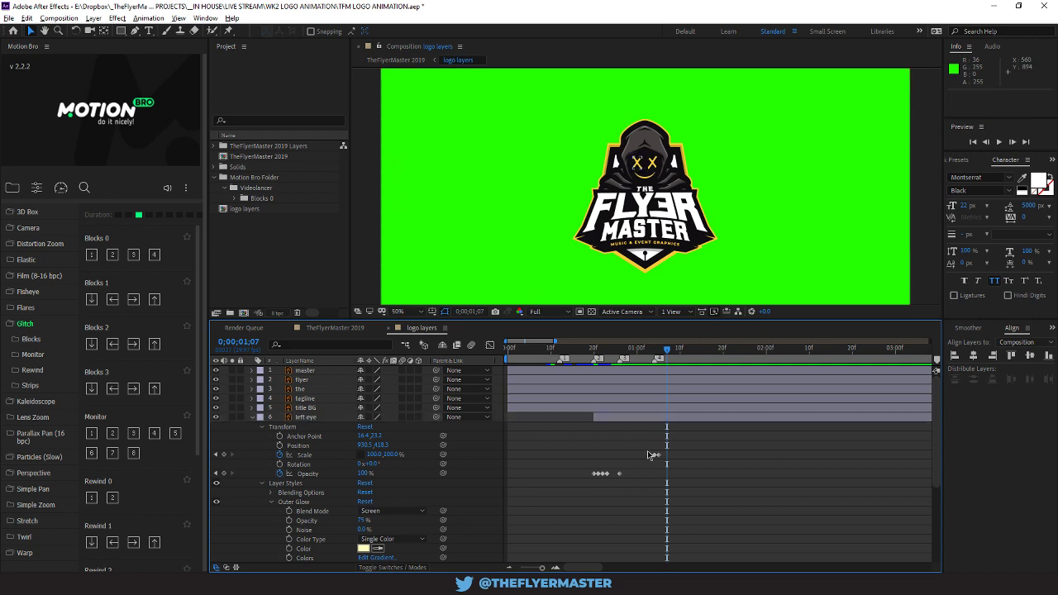
{"action": "mouse_move", "coordinate": [647, 449]}
{"action": "left_mouse_down"}
{"action": "mouse_move", "coordinate": [667, 462]}
{"action": "mouse_move", "coordinate": [638, 459]}
{"action": "left_mouse_up"}
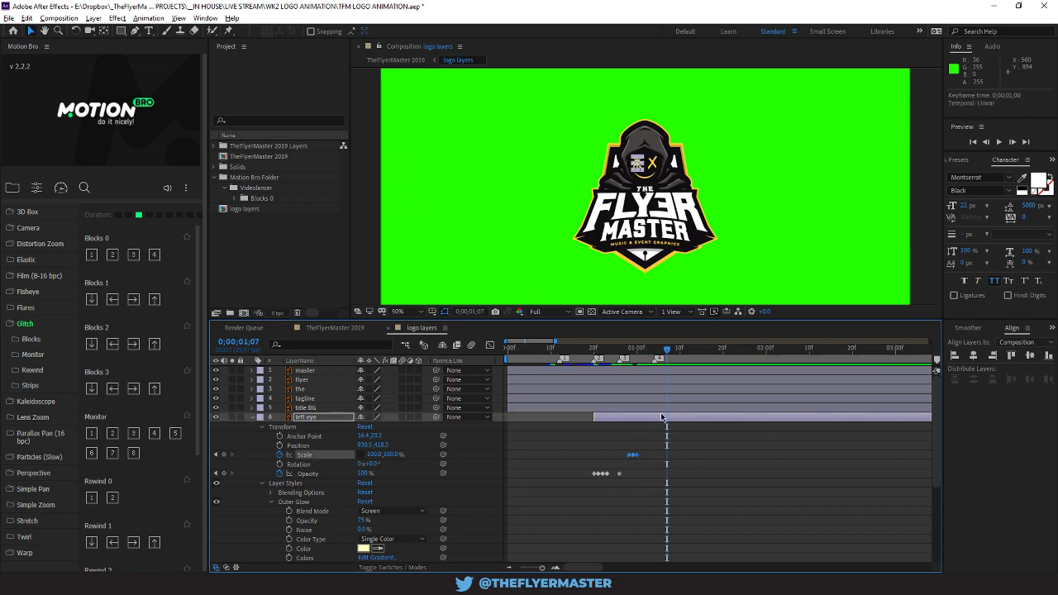
At 0;00;01;04, auto-trace the left eye with the Puppet Pin tool and try a pin near the centre of its X
{"action": "left_click_drag", "start_coordinate": [667, 349], "coordinate": [656, 353]}
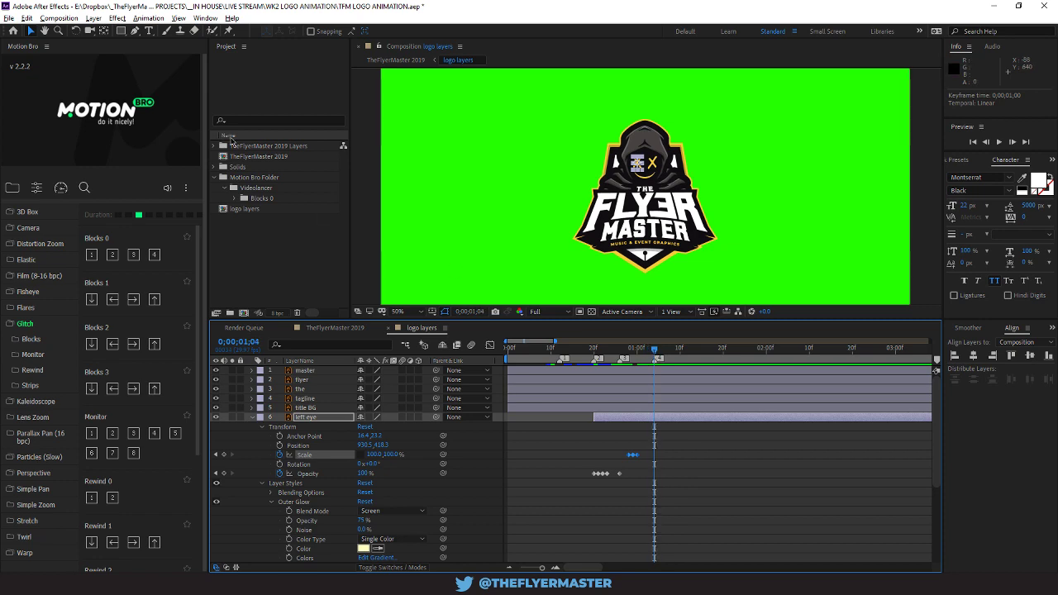
{"action": "scroll", "coordinate": [571, 195], "scroll_direction": "up", "scroll_amount": 2}
{"action": "left_click_drag", "start_coordinate": [680, 103], "coordinate": [669, 218]}
{"action": "scroll", "coordinate": [669, 218], "scroll_direction": "up", "scroll_amount": 1}
{"action": "left_click_drag", "start_coordinate": [604, 236], "coordinate": [700, 184]}
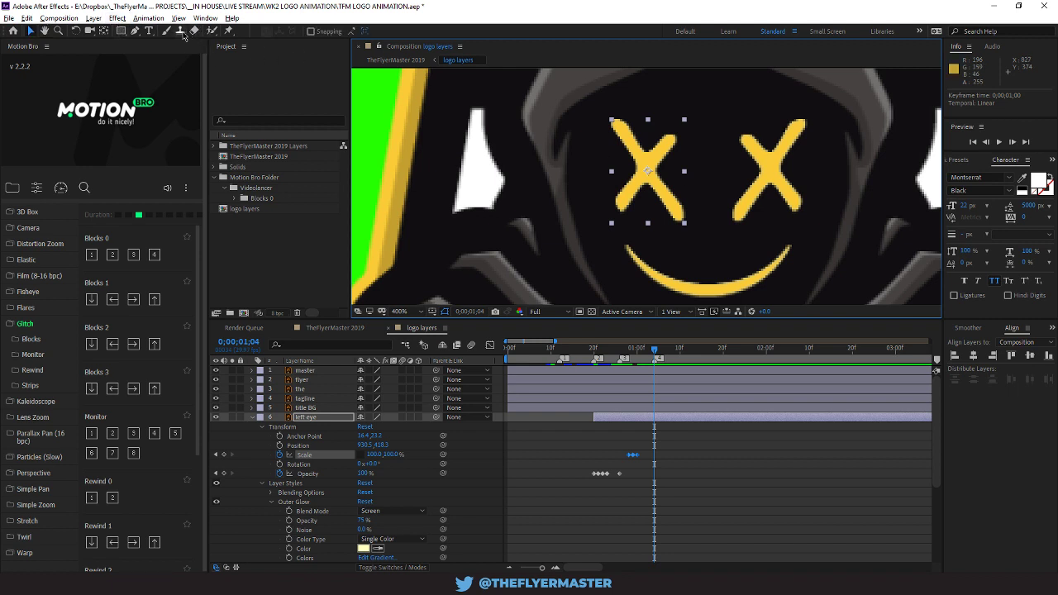
{"action": "left_click", "coordinate": [229, 30]}
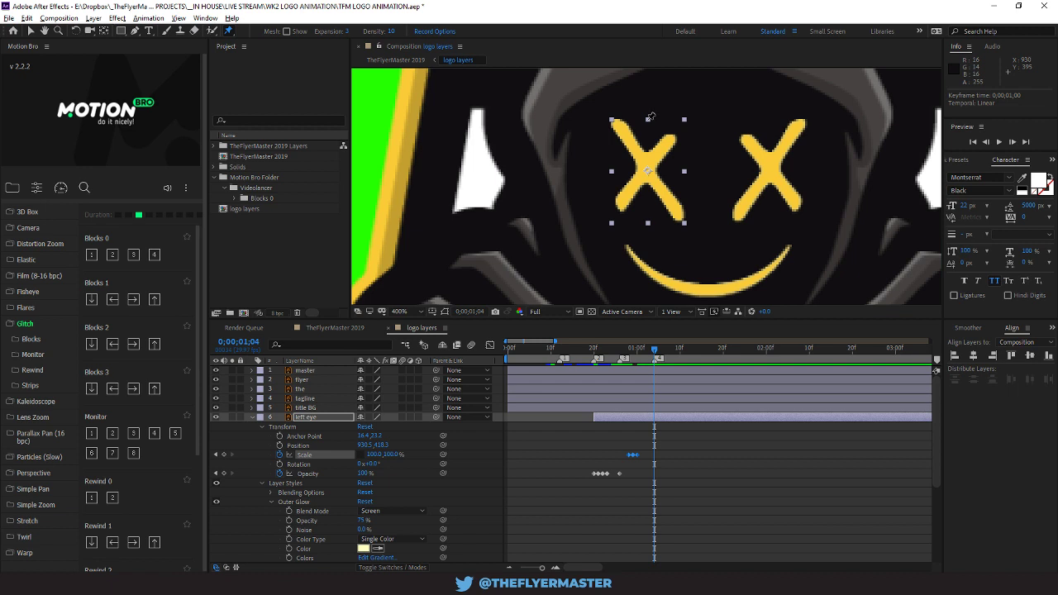
{"action": "left_click", "coordinate": [650, 118]}
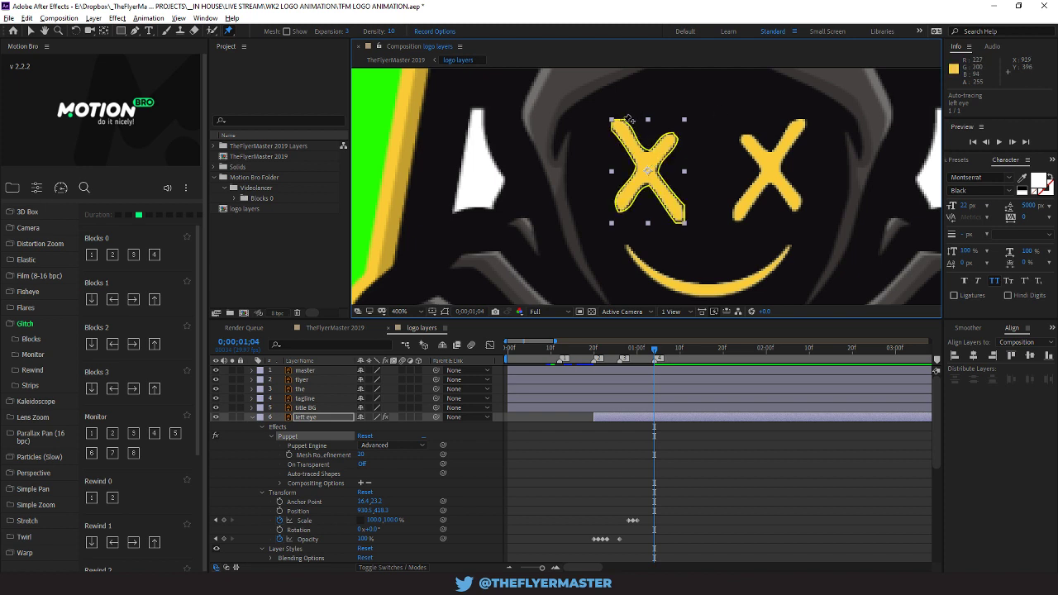
{"action": "left_click", "coordinate": [649, 153]}
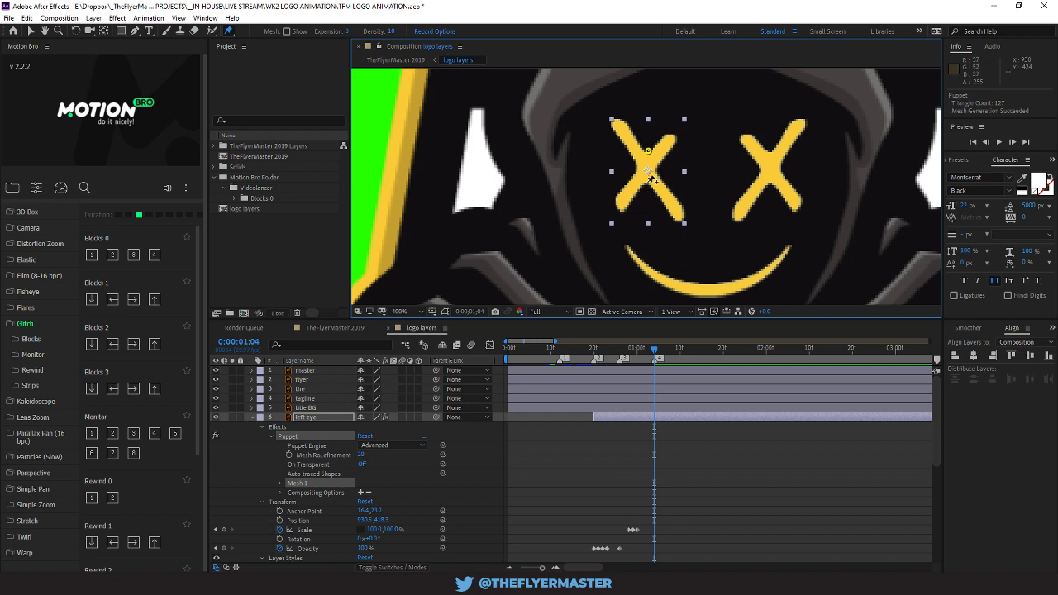
{"action": "key", "text": "ctrl+z"}
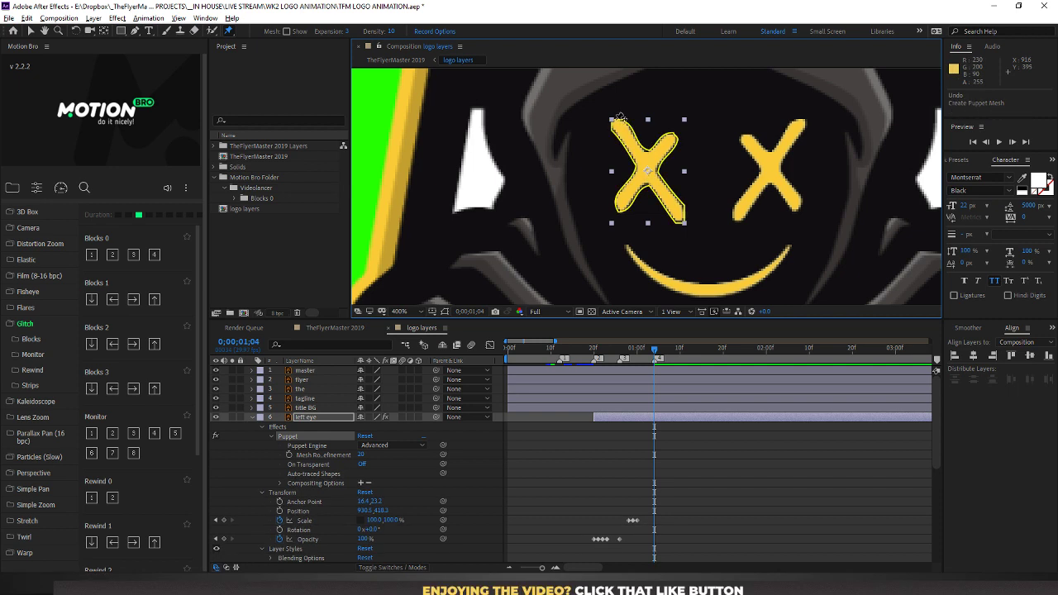
Place puppet pins on the four ends of the left eye's X and expand the Deform group of Mesh 1
{"action": "left_click", "coordinate": [615, 120]}
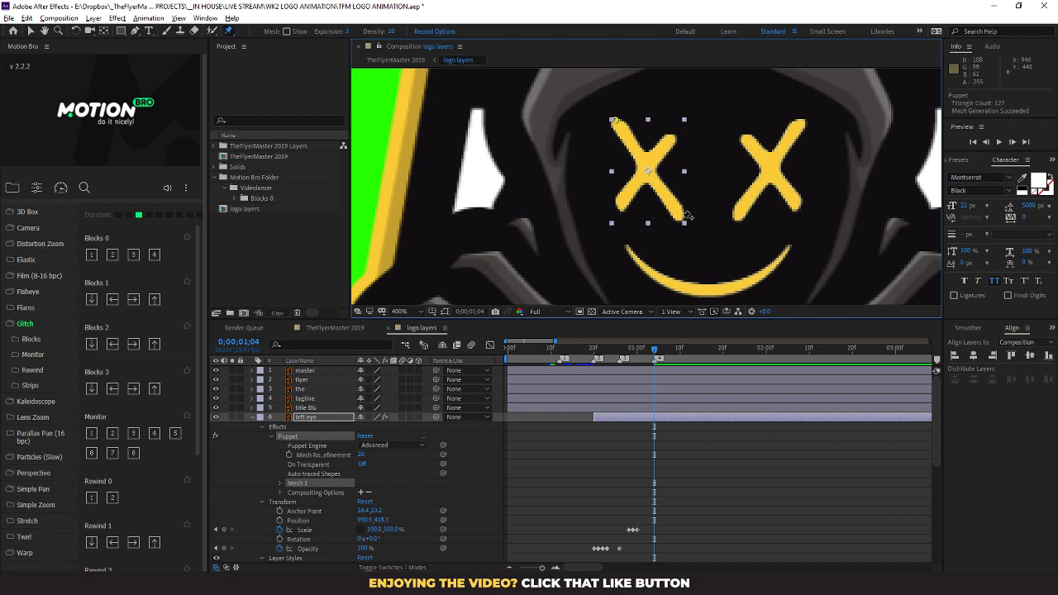
{"action": "left_click", "coordinate": [676, 138]}
{"action": "left_click", "coordinate": [682, 220]}
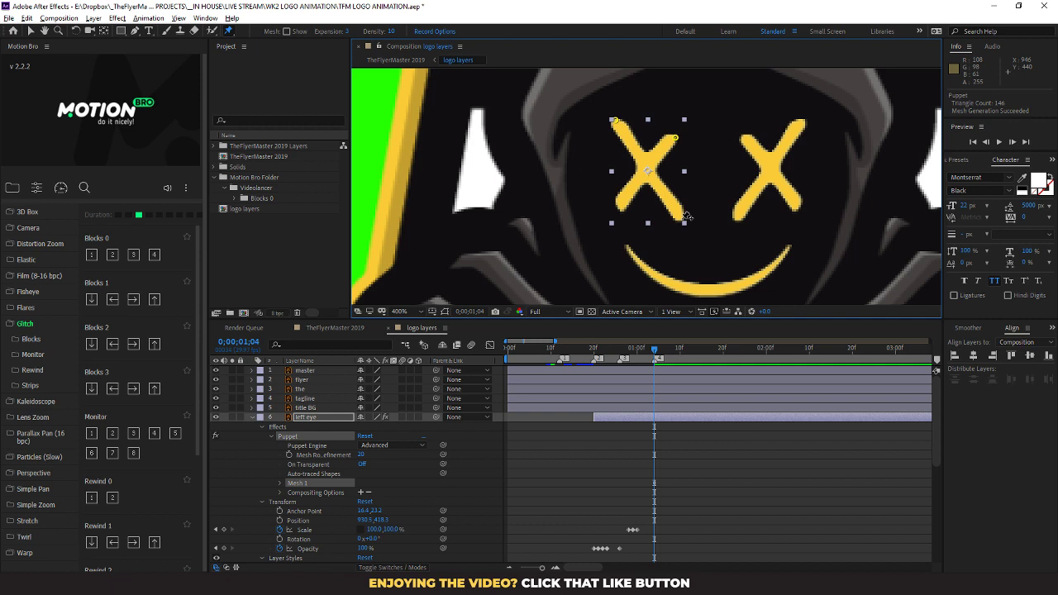
{"action": "left_click", "coordinate": [618, 206]}
{"action": "left_click", "coordinate": [279, 484]}
{"action": "left_click", "coordinate": [290, 512]}
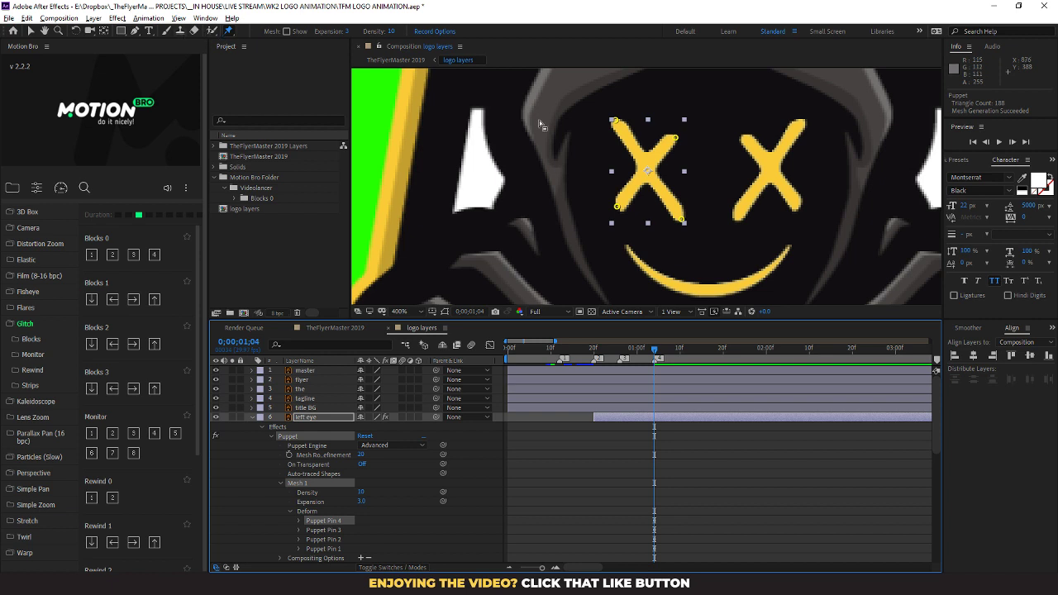
At 0;00;01;06, try to collapse the left eye's X by moving its puppet pins toward the centre
{"action": "left_click_drag", "start_coordinate": [655, 350], "coordinate": [666, 351]}
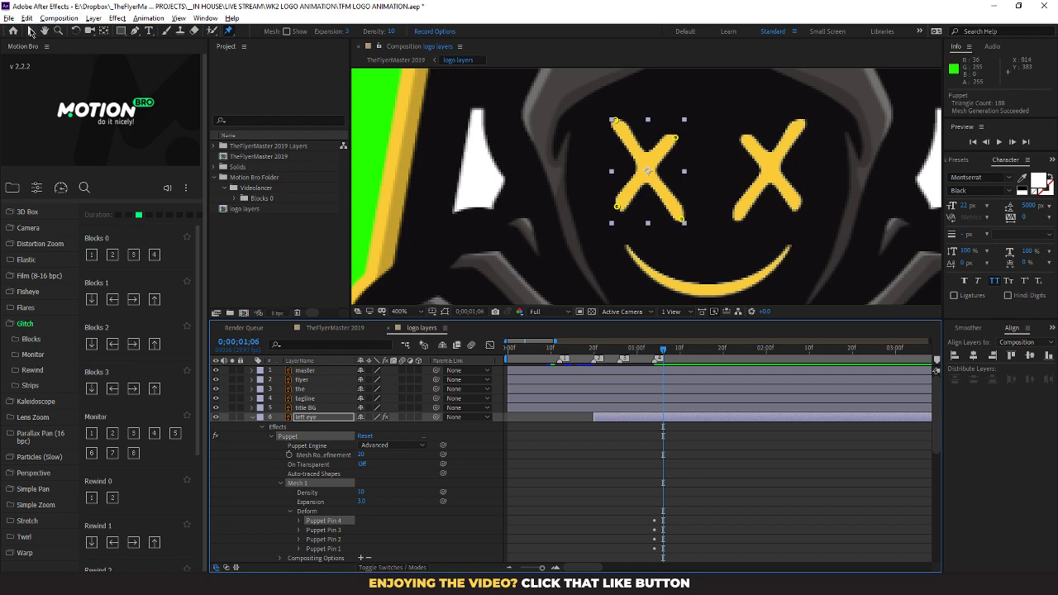
{"action": "left_click", "coordinate": [30, 31]}
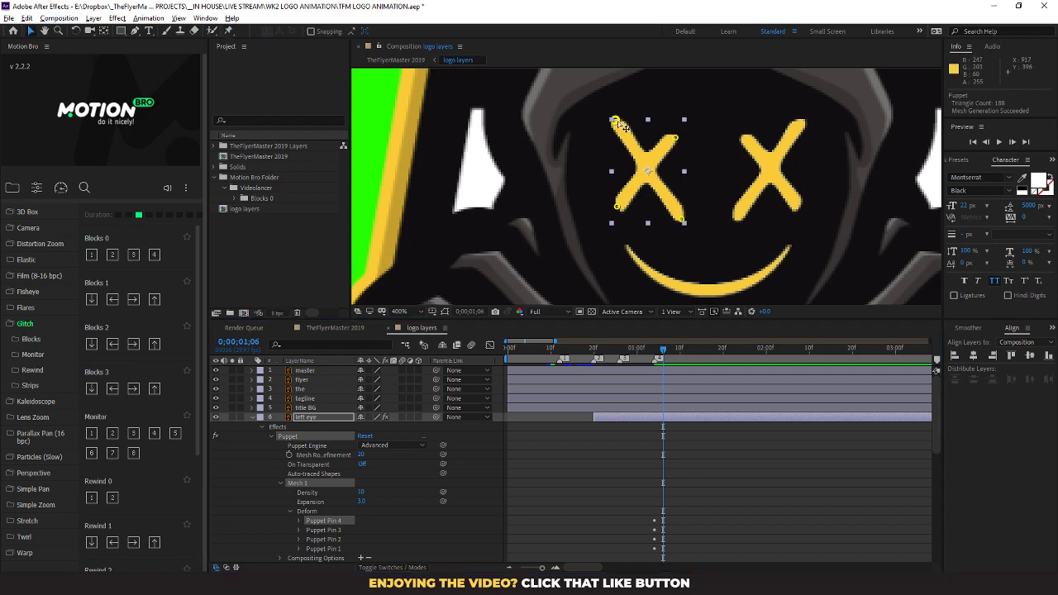
{"action": "left_click_drag", "start_coordinate": [619, 124], "coordinate": [664, 168]}
{"action": "left_click_drag", "start_coordinate": [682, 219], "coordinate": [666, 197]}
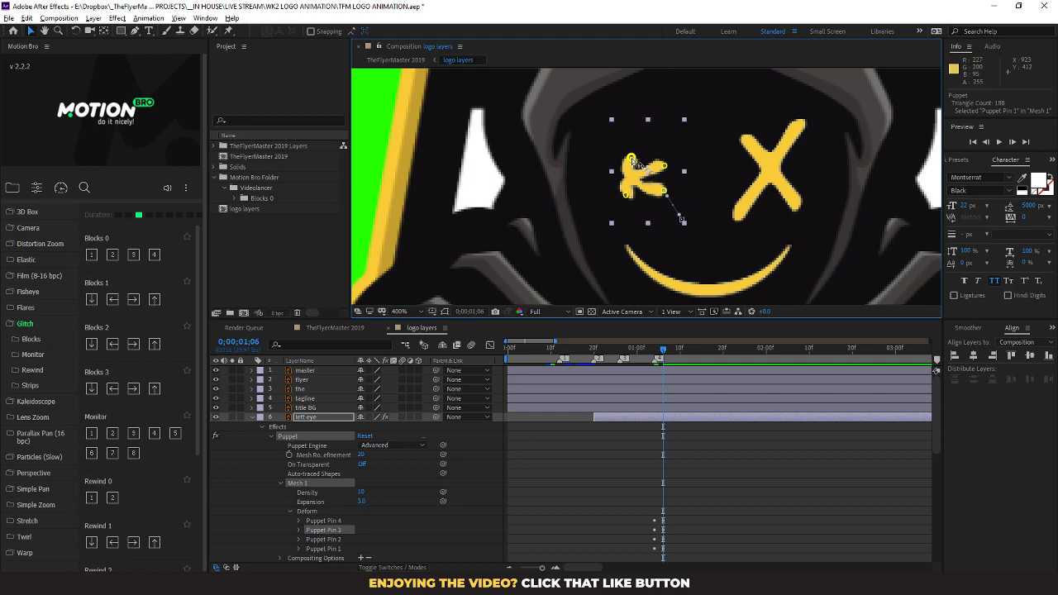
{"action": "left_click_drag", "start_coordinate": [633, 162], "coordinate": [647, 168]}
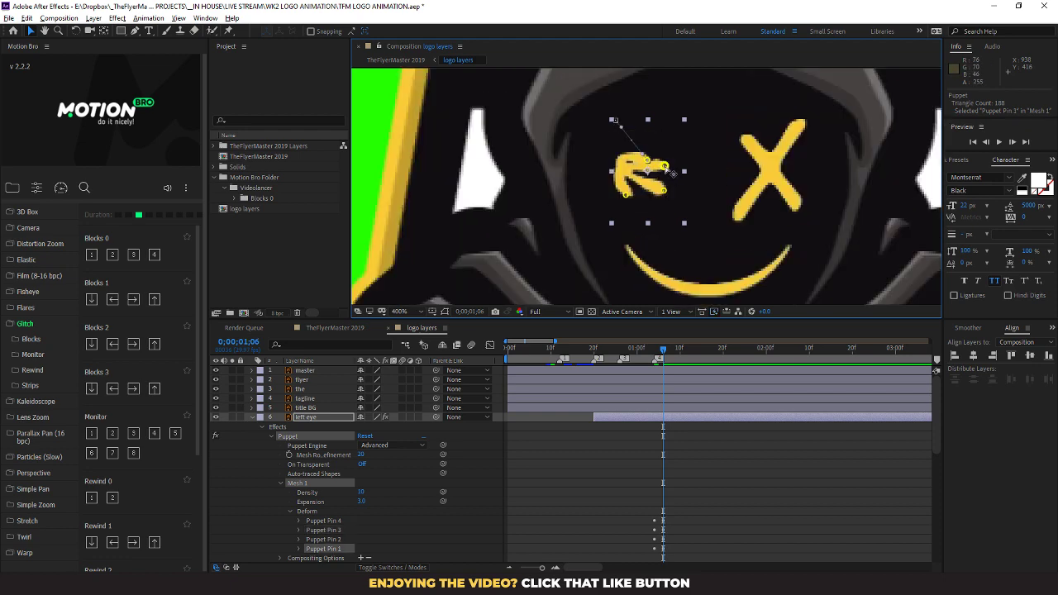
{"action": "left_click_drag", "start_coordinate": [614, 121], "coordinate": [601, 172]}
{"action": "left_click", "coordinate": [664, 191]}
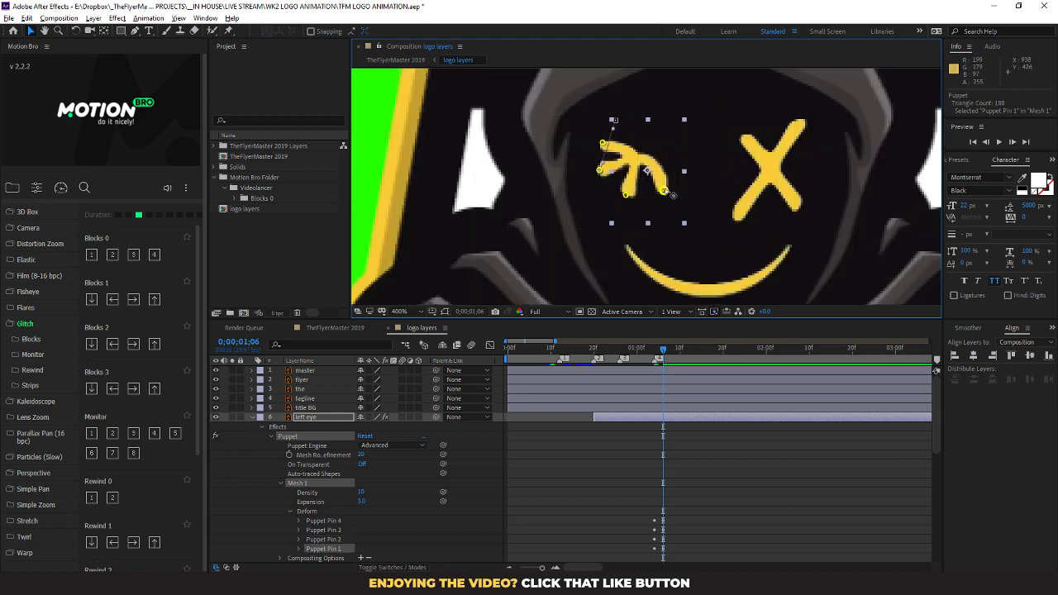
Try further repositioning of the upper and lower puppet pins to twist the left eye's arms into a squashed shape
{"action": "left_click_drag", "start_coordinate": [603, 144], "coordinate": [628, 139]}
{"action": "left_click_drag", "start_coordinate": [664, 191], "coordinate": [610, 198]}
{"action": "left_click", "coordinate": [631, 140]}
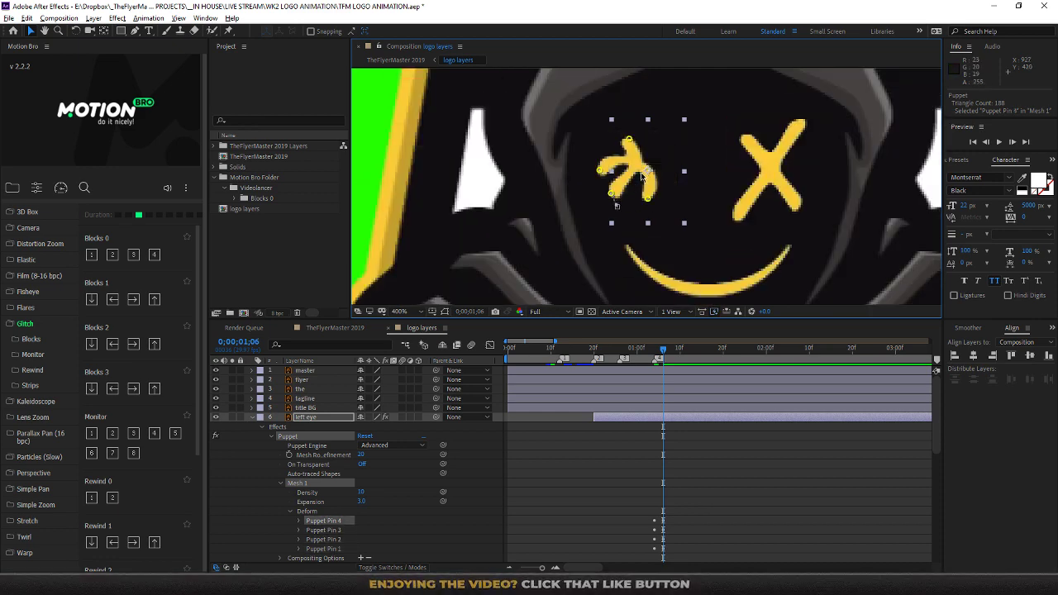
{"action": "mouse_move", "coordinate": [633, 144]}
{"action": "left_mouse_down"}
{"action": "mouse_move", "coordinate": [633, 131]}
{"action": "mouse_move", "coordinate": [640, 146]}
{"action": "mouse_move", "coordinate": [650, 143]}
{"action": "left_mouse_up"}
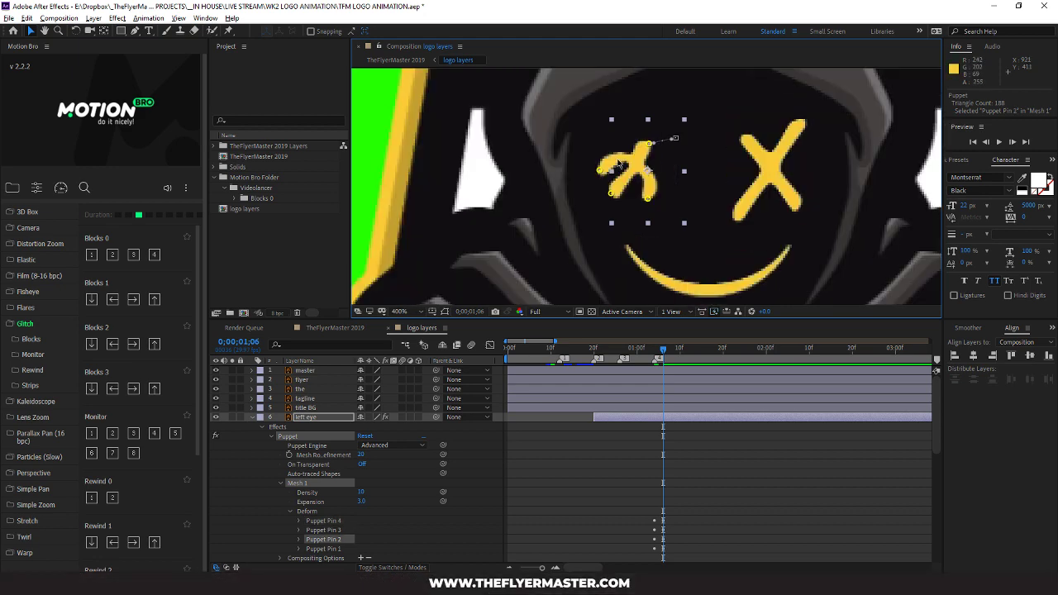
{"action": "mouse_move", "coordinate": [601, 172]}
{"action": "left_mouse_down"}
{"action": "mouse_move", "coordinate": [600, 156]}
{"action": "mouse_move", "coordinate": [655, 172]}
{"action": "mouse_move", "coordinate": [653, 157]}
{"action": "mouse_move", "coordinate": [651, 200]}
{"action": "mouse_move", "coordinate": [639, 207]}
{"action": "left_mouse_up"}
{"action": "left_click", "coordinate": [642, 163]}
{"action": "key", "text": "ctrl+z"}
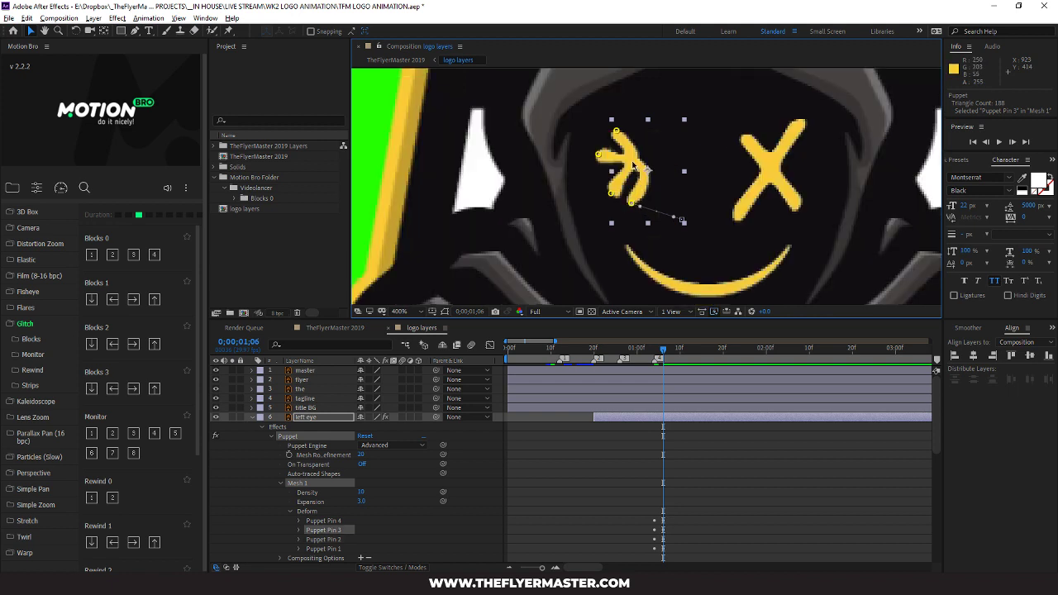
{"action": "mouse_move", "coordinate": [600, 157]}
{"action": "left_mouse_down"}
{"action": "mouse_move", "coordinate": [567, 158]}
{"action": "mouse_move", "coordinate": [622, 165]}
{"action": "left_mouse_up"}
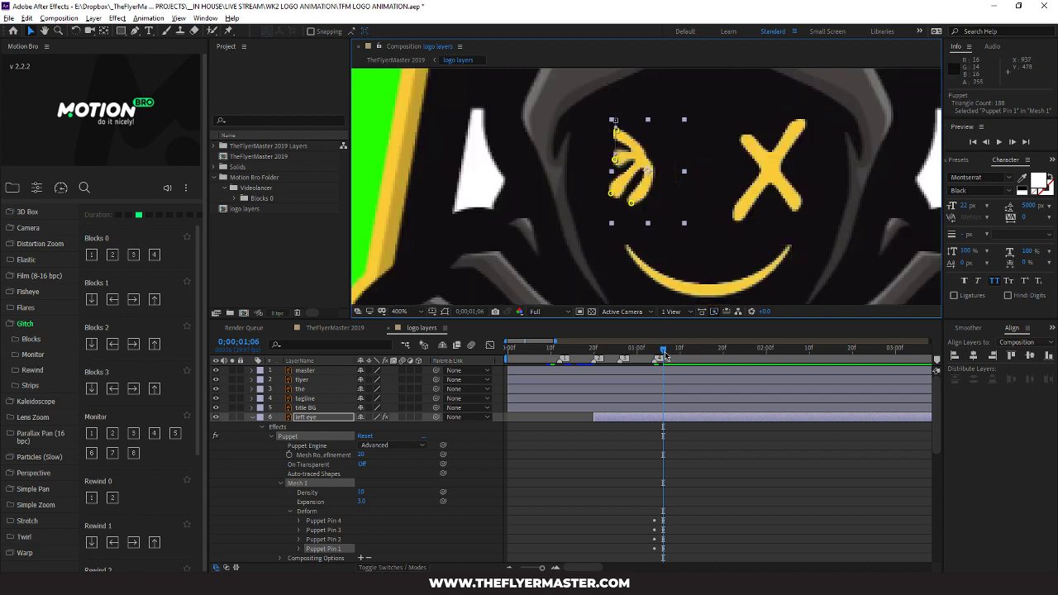
Preview the left eye's deformation from 0;00;00;29, and undo all the puppet pin moves made at 0;00;01;06
{"action": "left_click_drag", "start_coordinate": [665, 352], "coordinate": [634, 351]}
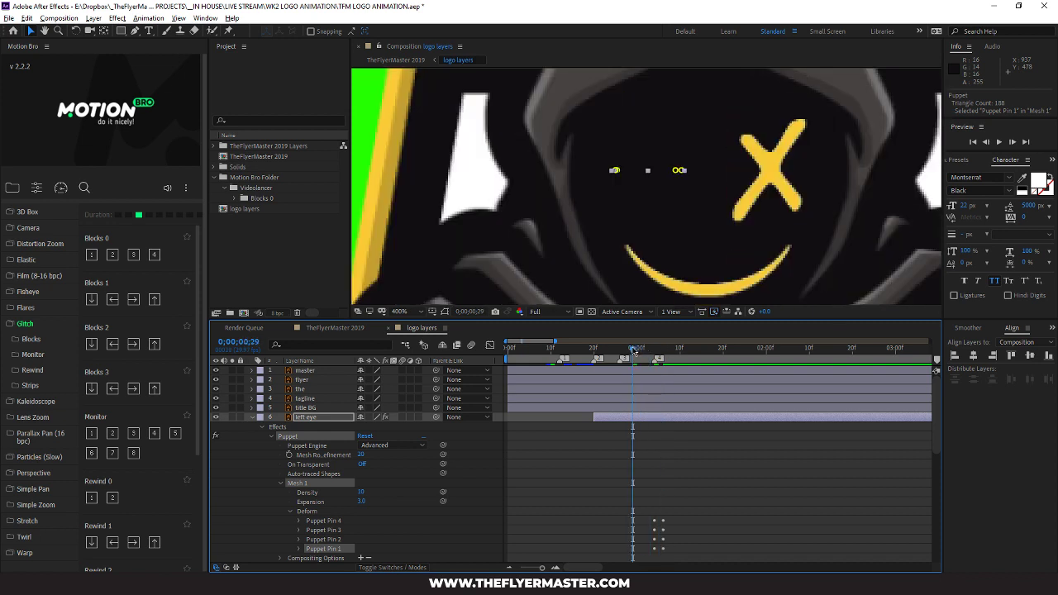
{"action": "key", "text": "space"}
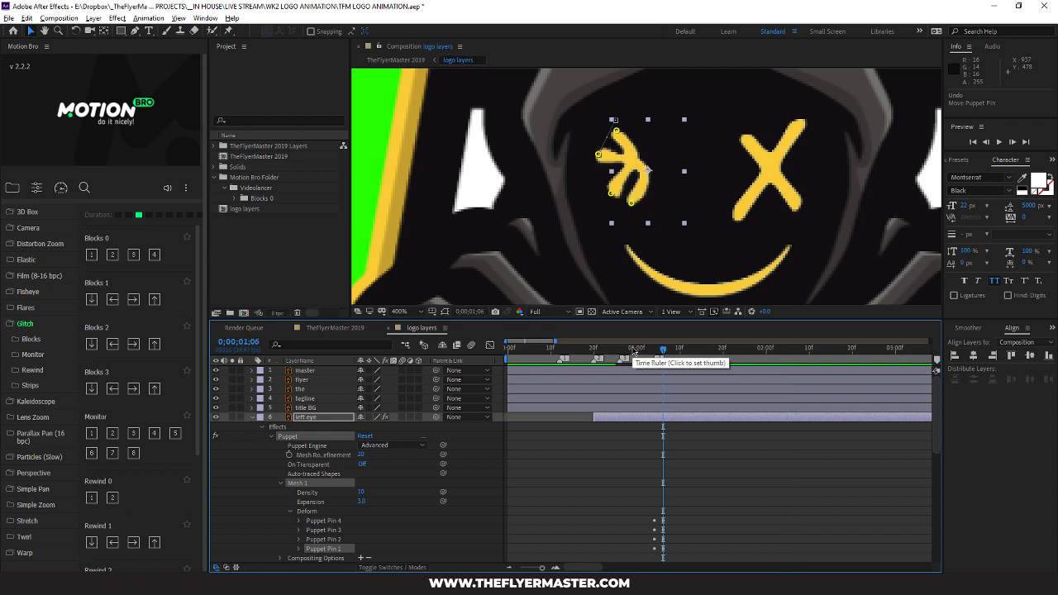
{"action": "key", "text": "ctrl+z"}
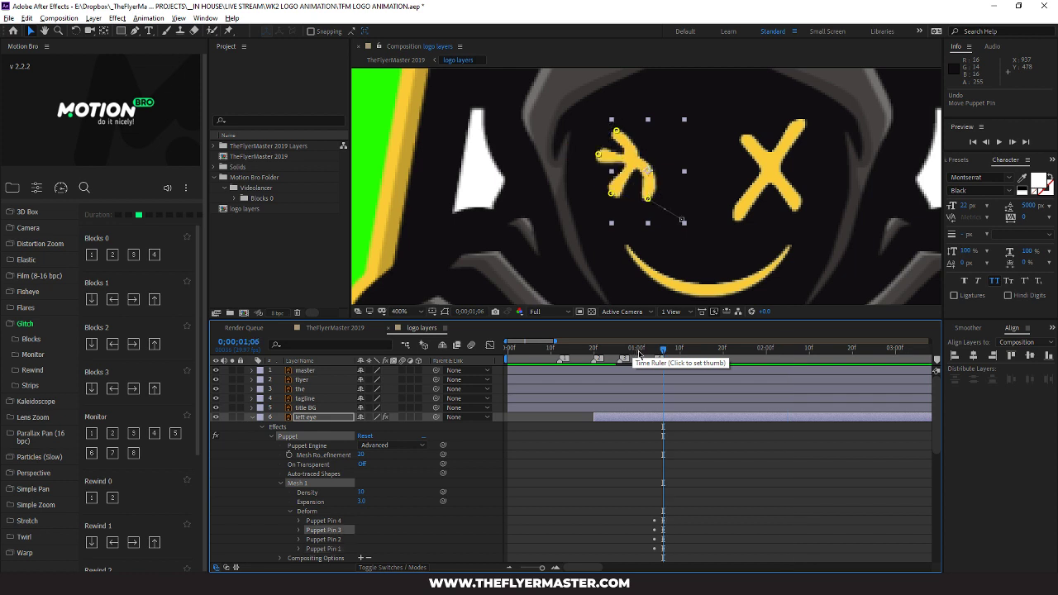
{"action": "key", "text": "ctrl+z"}
{"action": "key", "text": "ctrl+z"}
{"action": "key", "text": "ctrl+z"}
{"action": "key", "text": "ctrl+z"}
{"action": "key", "text": "ctrl+z"}
{"action": "key", "text": "ctrl+z"}
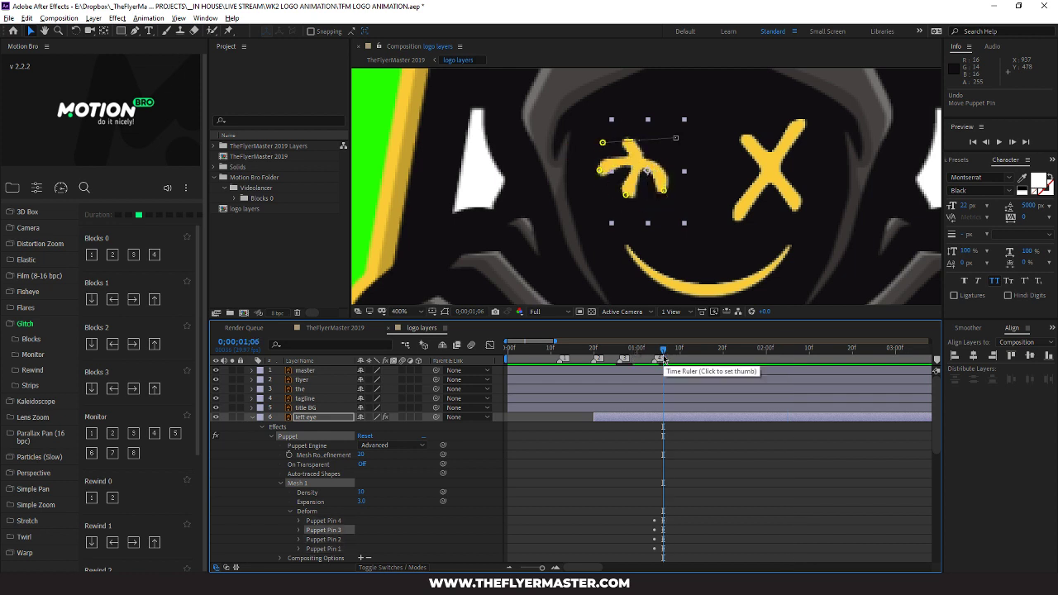
{"action": "key", "text": "ctrl+z"}
{"action": "key", "text": "ctrl+z"}
{"action": "key", "text": "ctrl+z"}
{"action": "key", "text": "ctrl+z"}
{"action": "key", "text": "ctrl+z"}
{"action": "key", "text": "ctrl+z"}
{"action": "key", "text": "ctrl+z"}
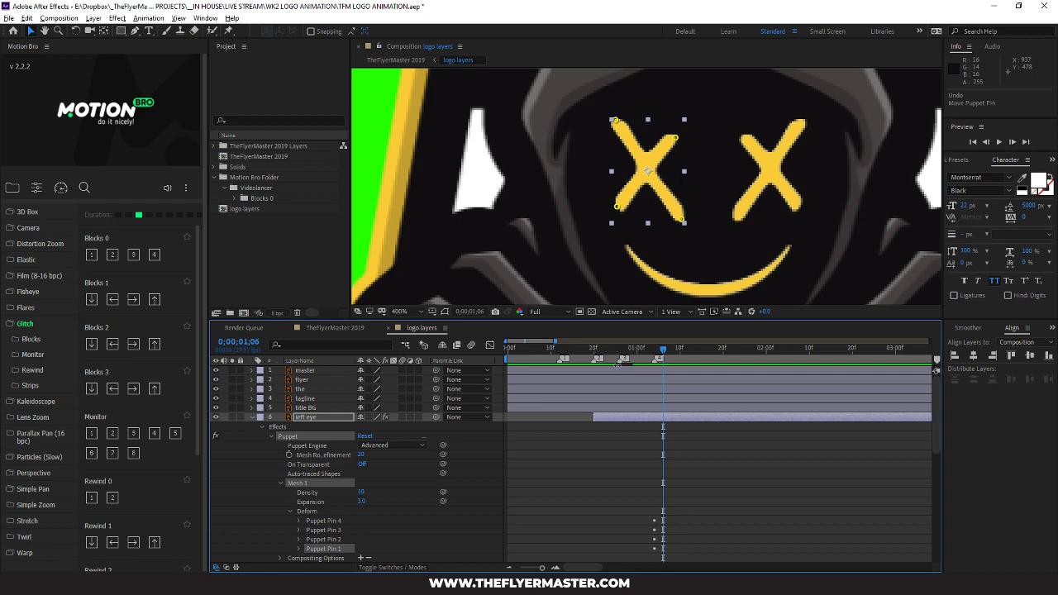
Start a Pen tool mask on the left eye layer with a first vertex just outside the X's upper-left arm
{"action": "scroll", "coordinate": [811, 201], "scroll_direction": "up", "scroll_amount": 3}
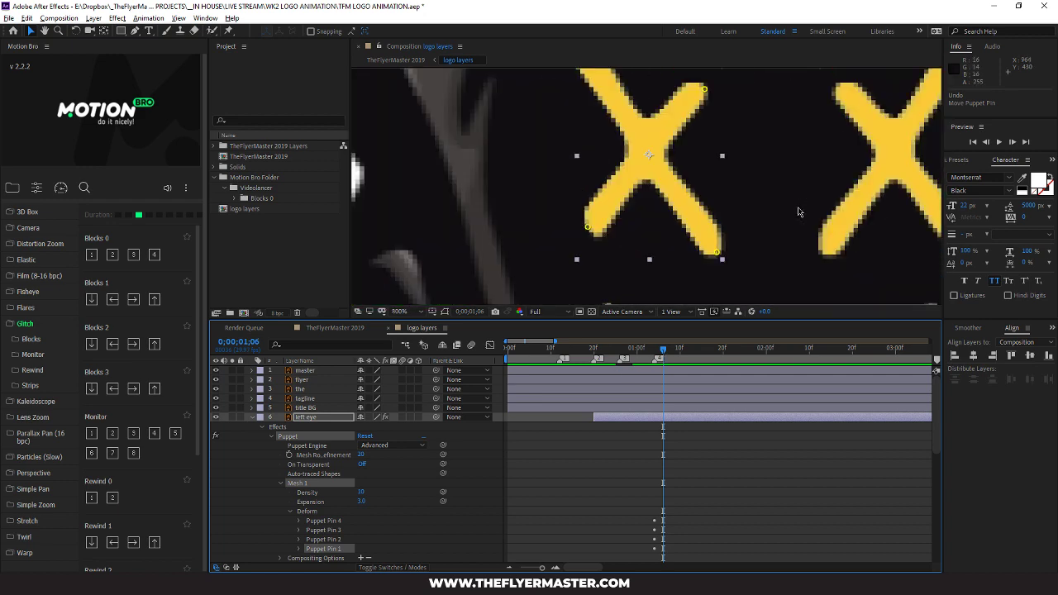
{"action": "scroll", "coordinate": [779, 234], "scroll_direction": "down", "scroll_amount": 1}
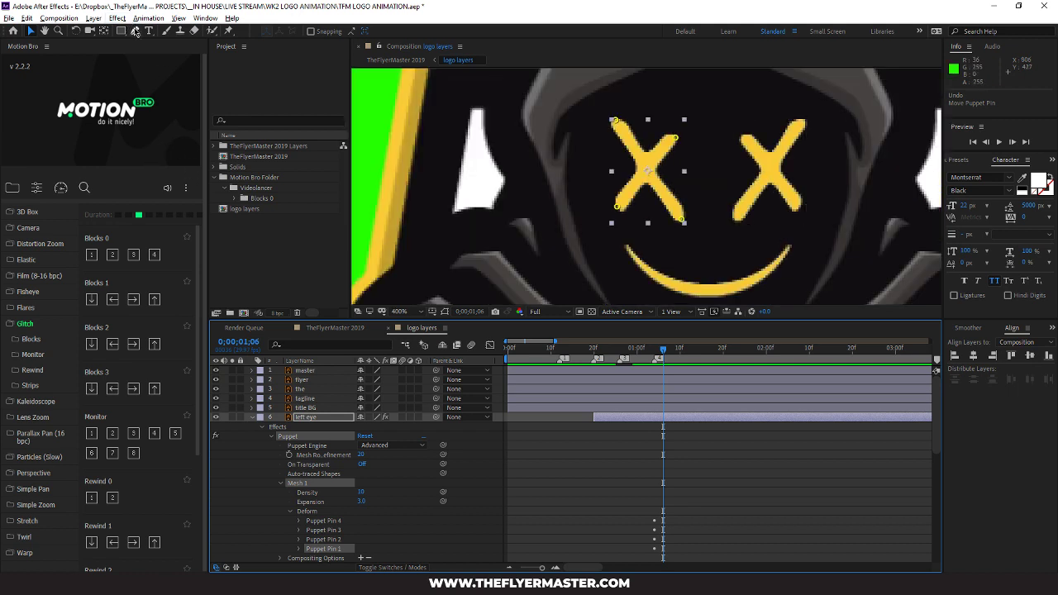
{"action": "left_click", "coordinate": [302, 416]}
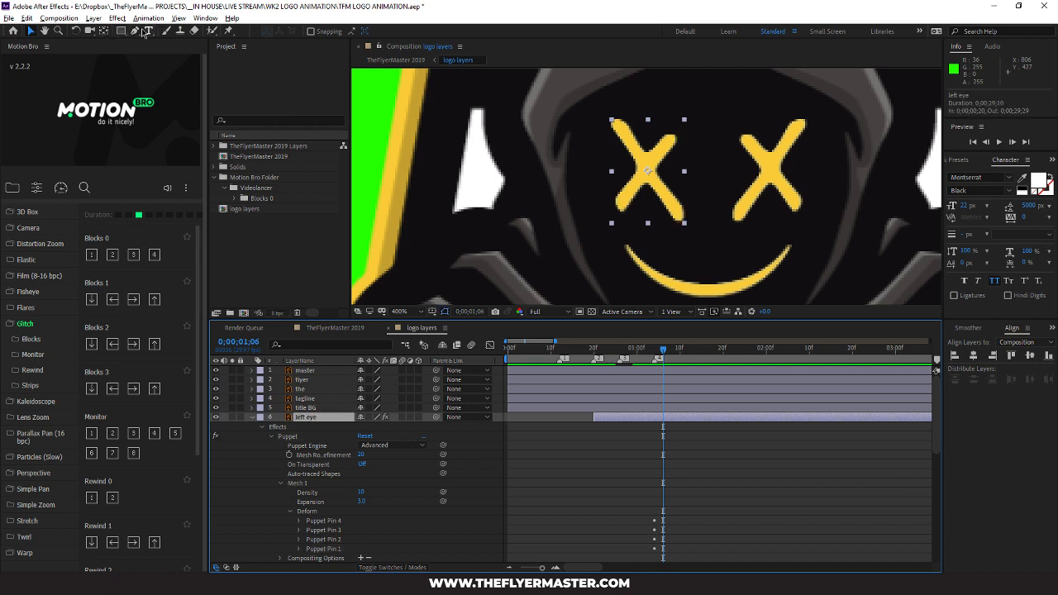
{"action": "left_click", "coordinate": [135, 32]}
{"action": "left_click", "coordinate": [592, 137]}
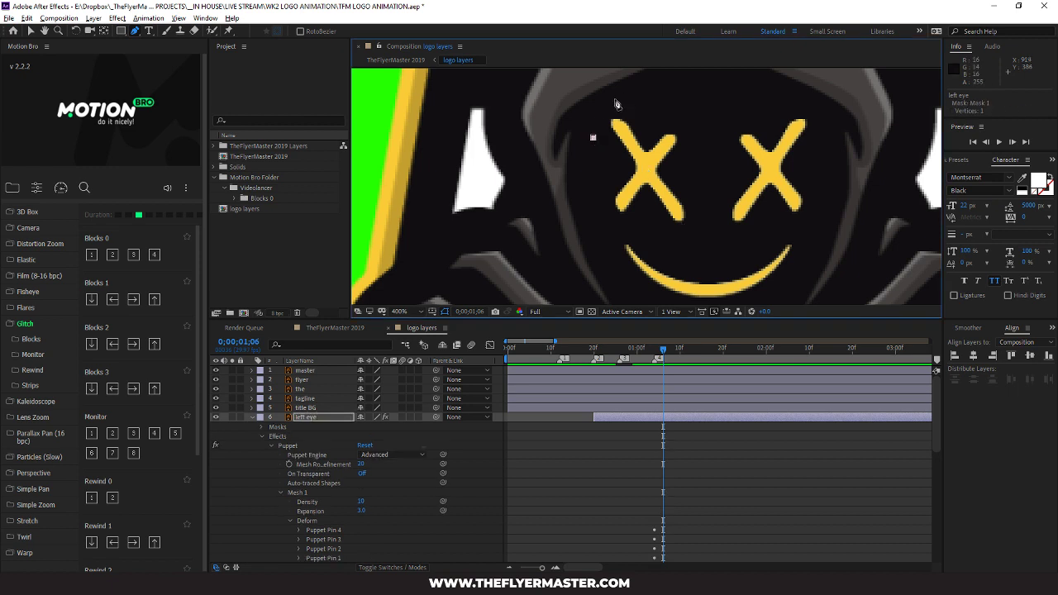
Try closing a curved three-point mask over the upper half of the left eye, and undo back to its first vertex
{"action": "left_click_drag", "start_coordinate": [642, 101], "coordinate": [687, 120]}
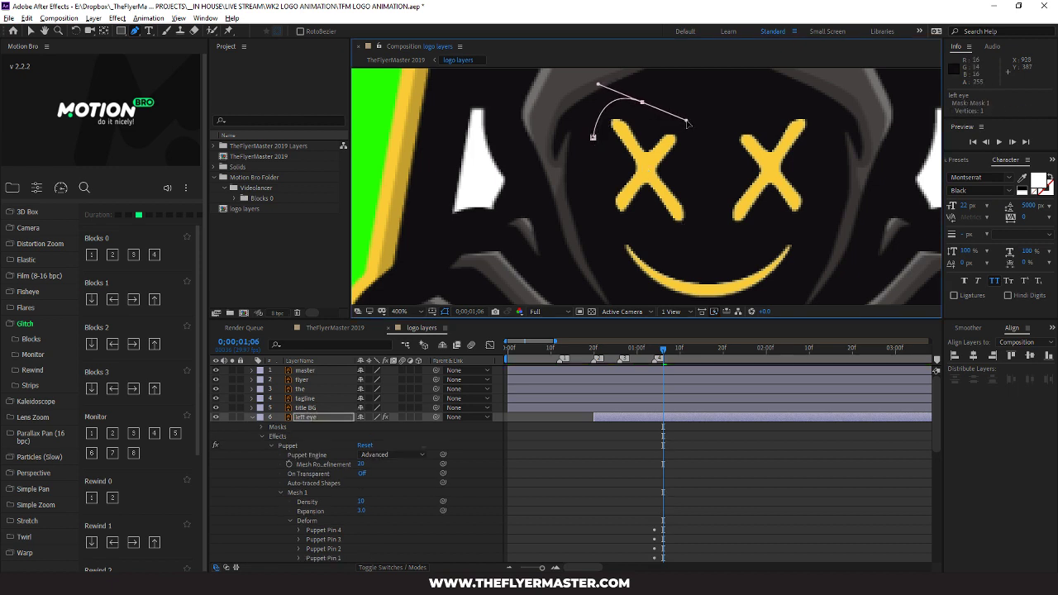
{"action": "left_click", "coordinate": [691, 161]}
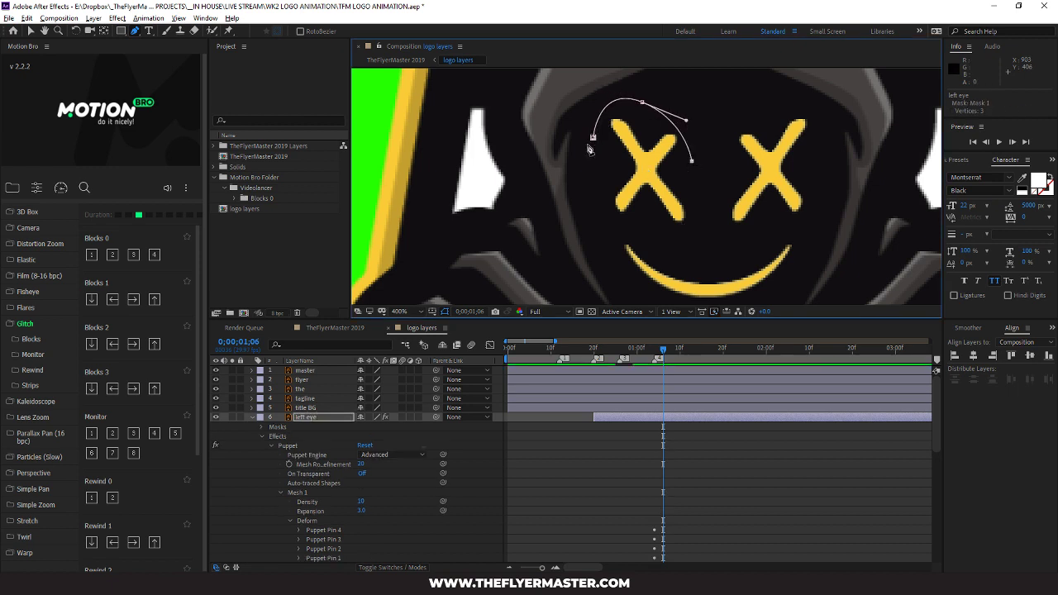
{"action": "left_click", "coordinate": [593, 137]}
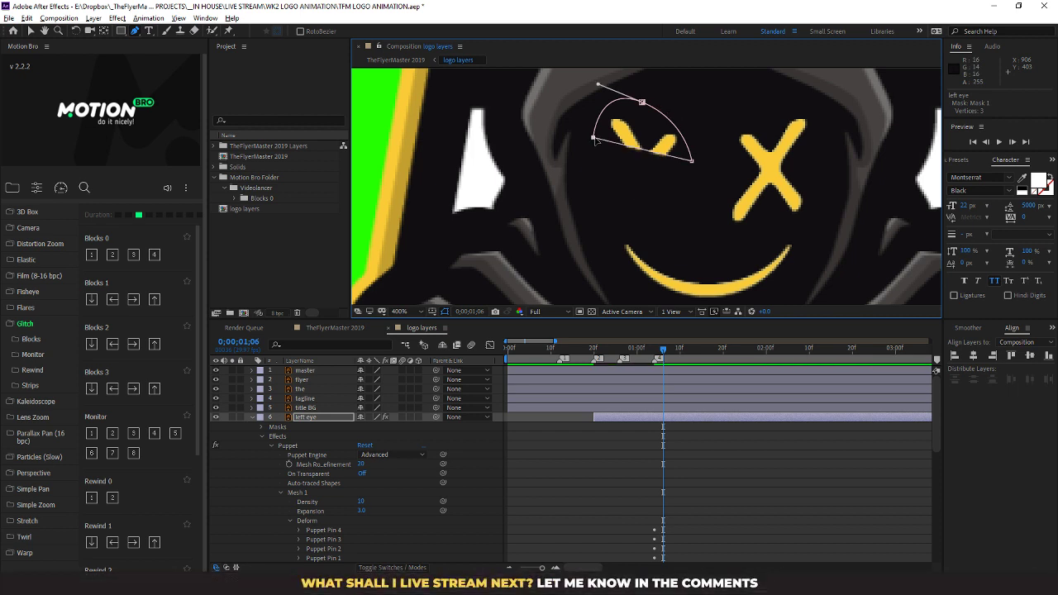
{"action": "key", "text": "ctrl+z"}
{"action": "key", "text": "ctrl+z"}
{"action": "key", "text": "ctrl+z"}
{"action": "key", "text": "ctrl+z"}
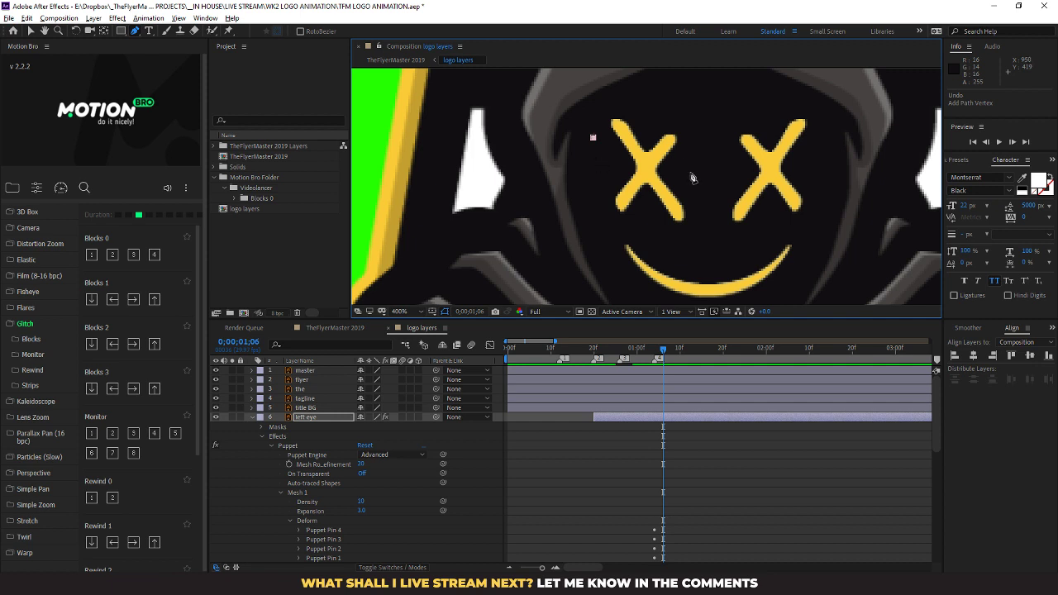
Complete a straight-edged triangular mask across the centre of the left eye's X
{"action": "left_click", "coordinate": [689, 172]}
{"action": "left_click", "coordinate": [597, 183]}
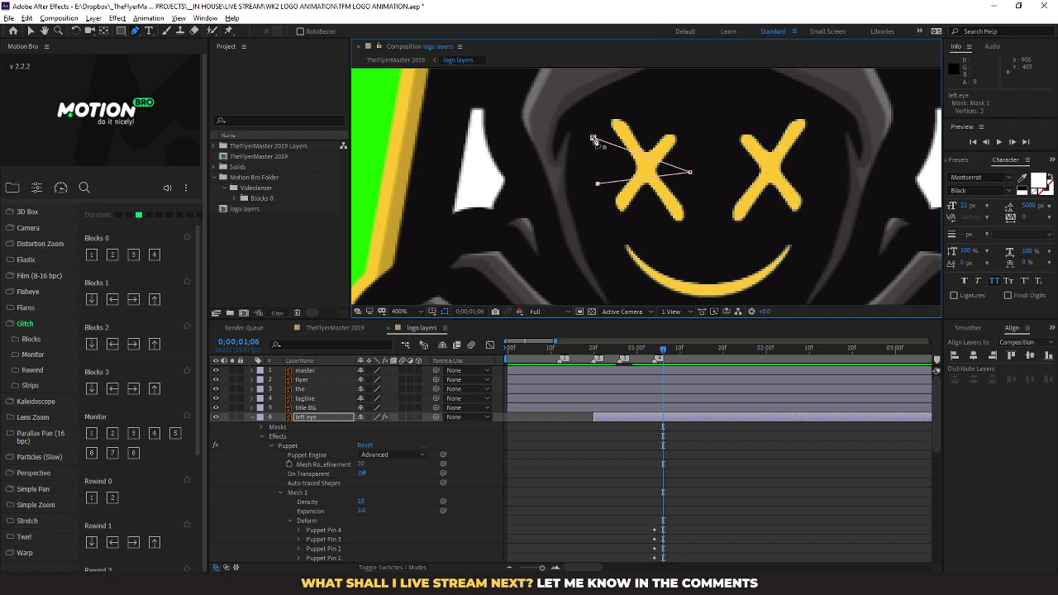
{"action": "left_click", "coordinate": [593, 138]}
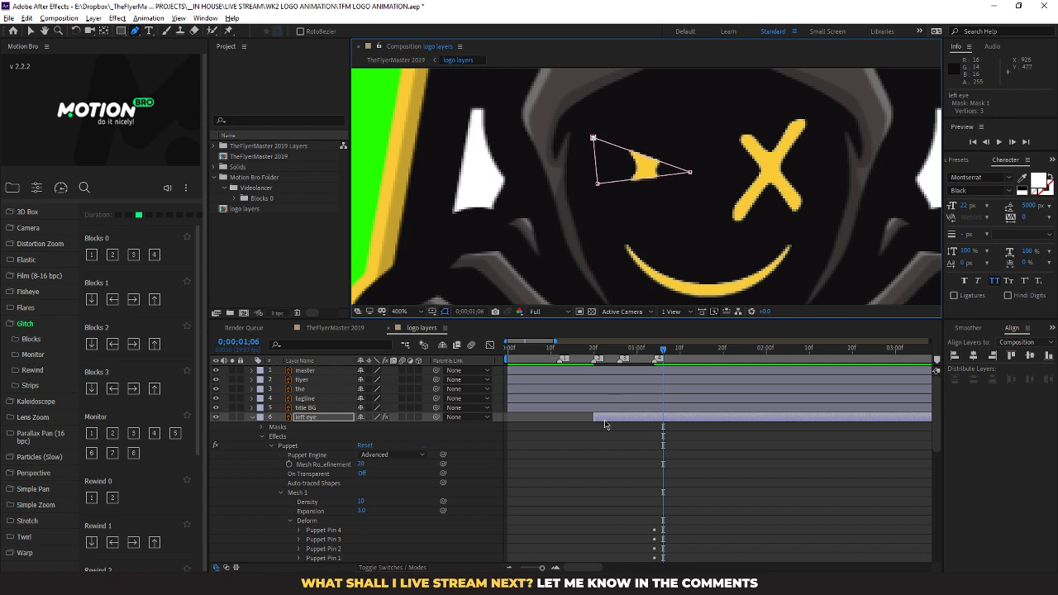
{"action": "scroll", "coordinate": [269, 461], "scroll_direction": "down", "scroll_amount": 3}
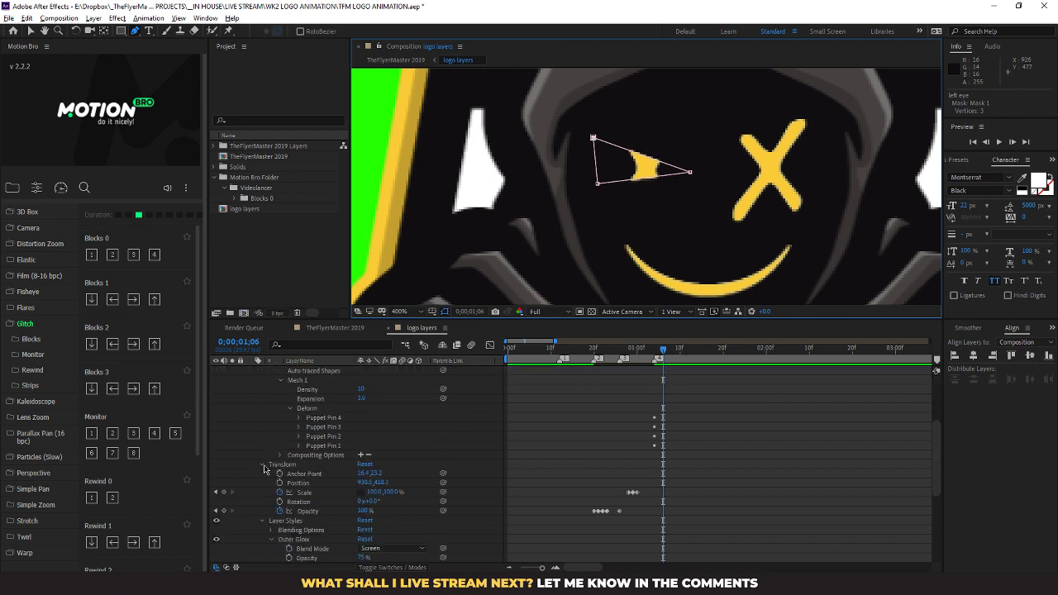
{"action": "scroll", "coordinate": [259, 470], "scroll_direction": "down", "scroll_amount": 3}
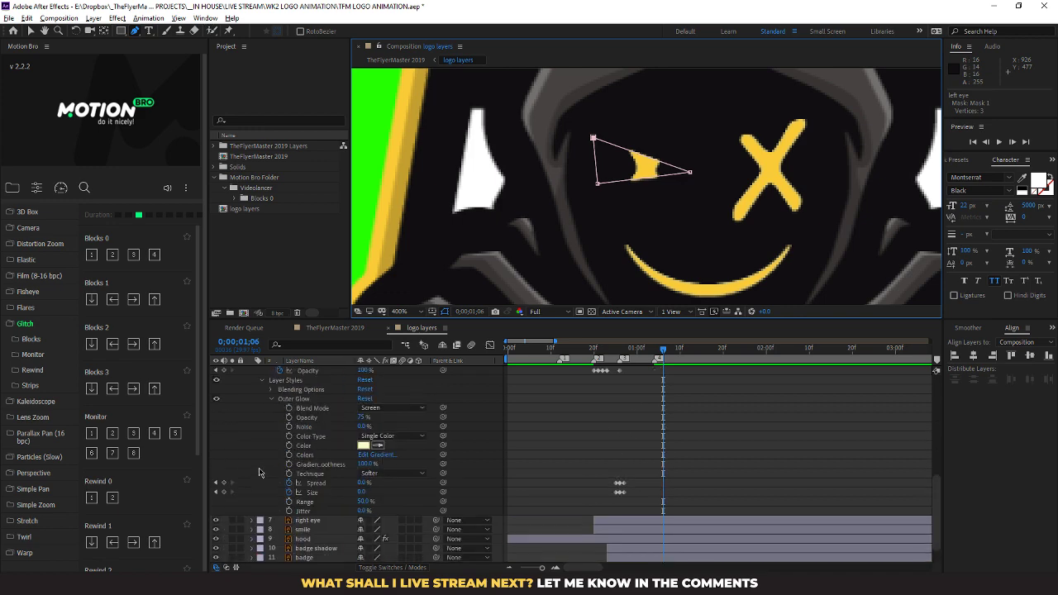
Enable Mask Path keyframing for the left eye's Mask 1 at 0;00;01;04, and move the current time to 0;00;01;06
{"action": "scroll", "coordinate": [258, 472], "scroll_direction": "up", "scroll_amount": 6}
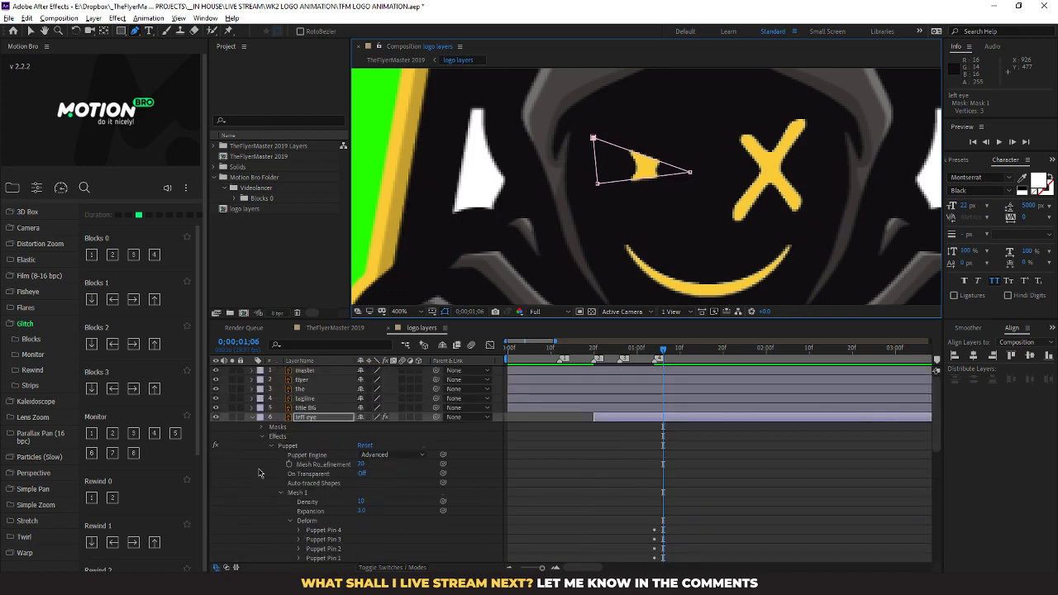
{"action": "left_click", "coordinate": [262, 428]}
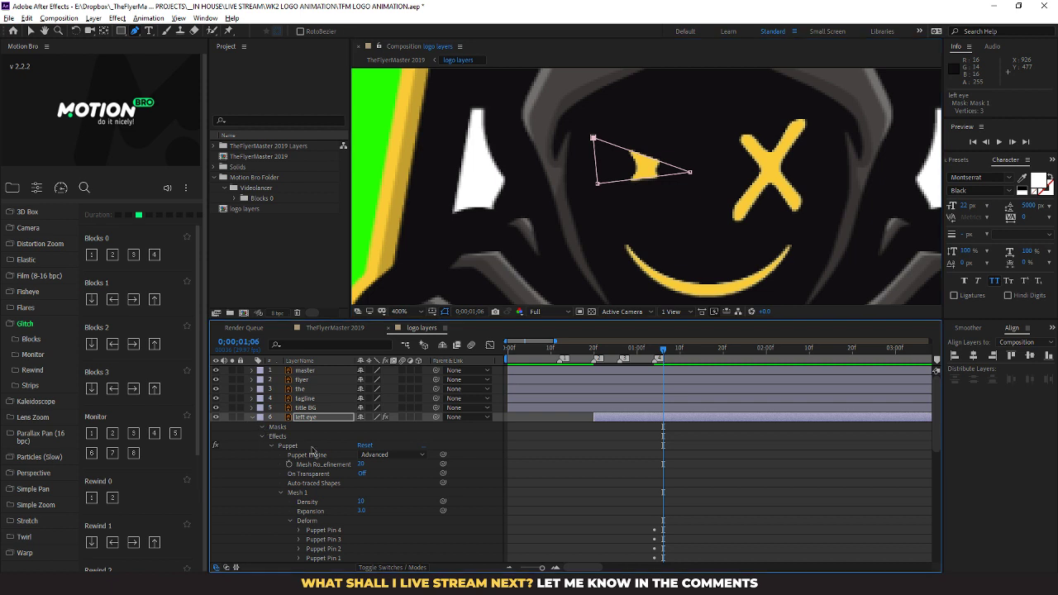
{"action": "left_click", "coordinate": [284, 429]}
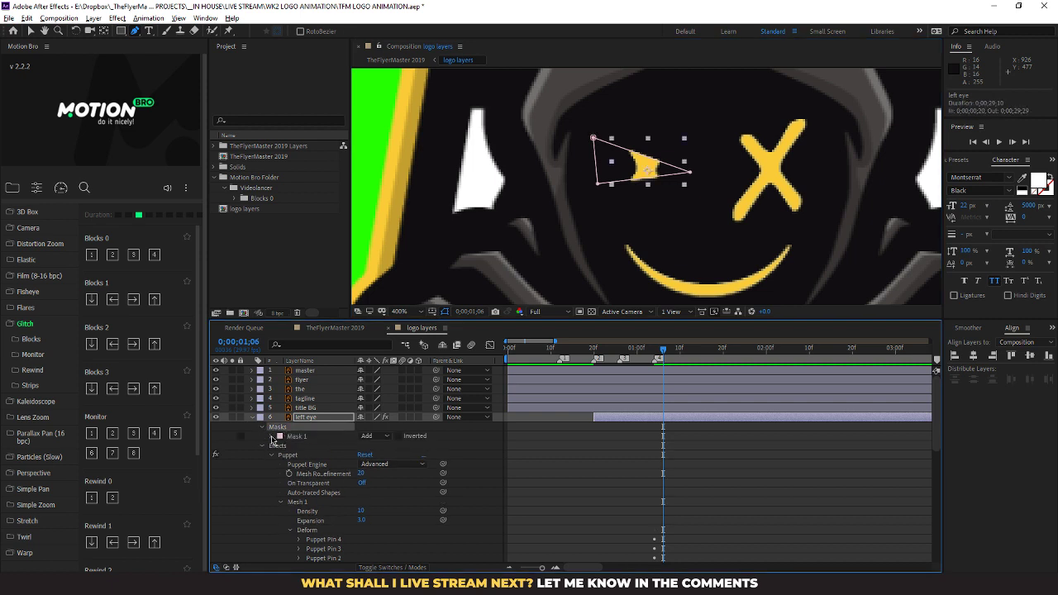
{"action": "left_click", "coordinate": [272, 437]}
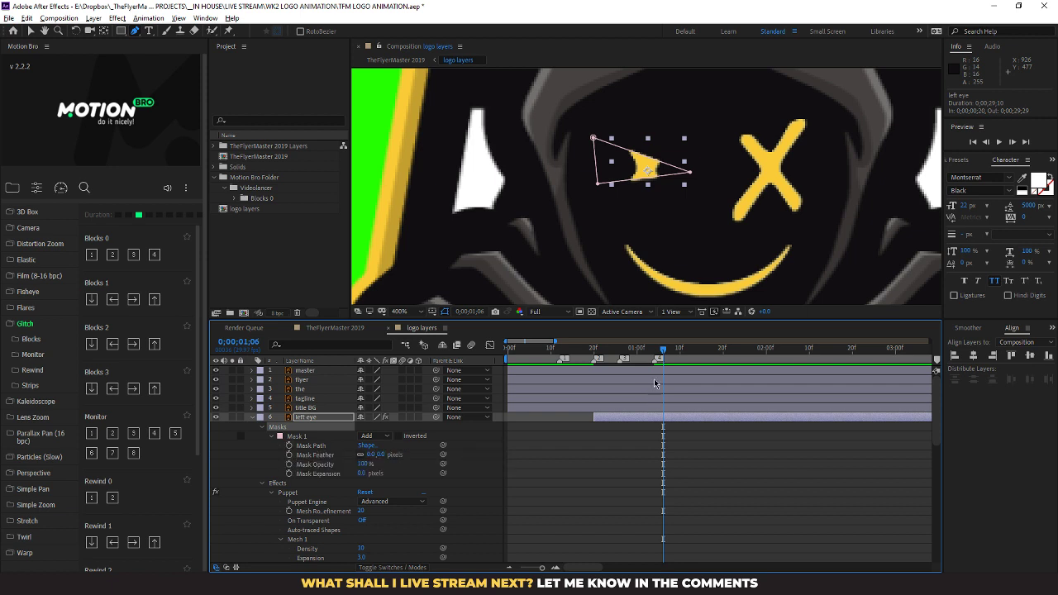
{"action": "left_click", "coordinate": [655, 352]}
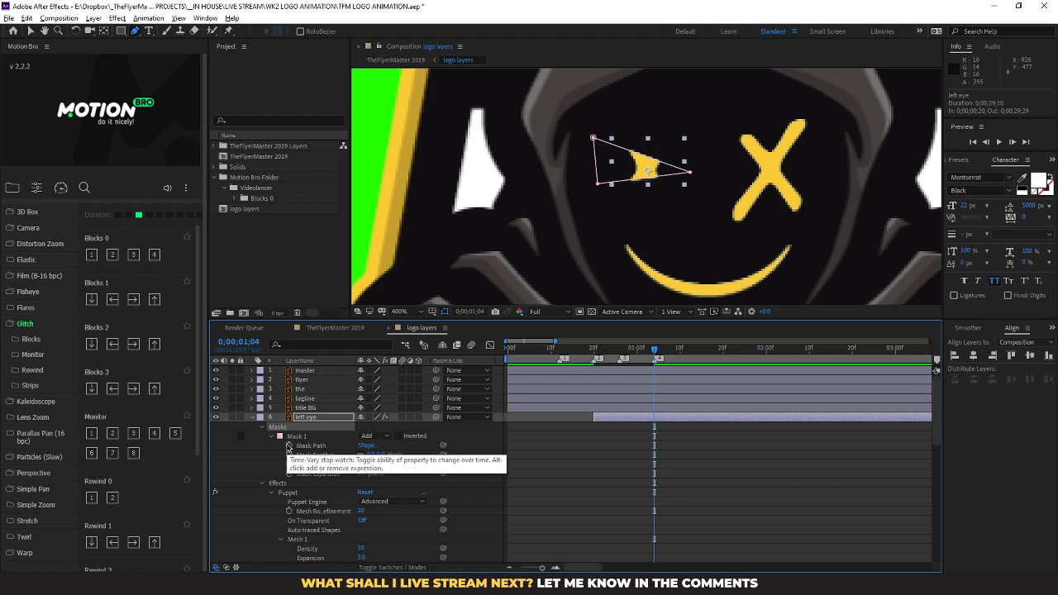
{"action": "left_click", "coordinate": [289, 446]}
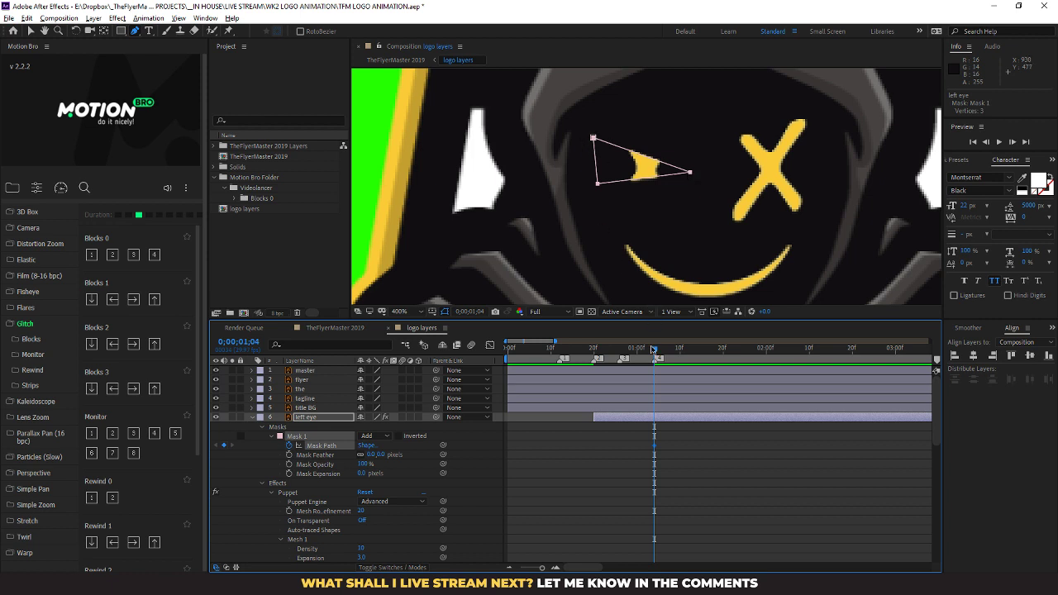
{"action": "left_click_drag", "start_coordinate": [654, 350], "coordinate": [663, 350]}
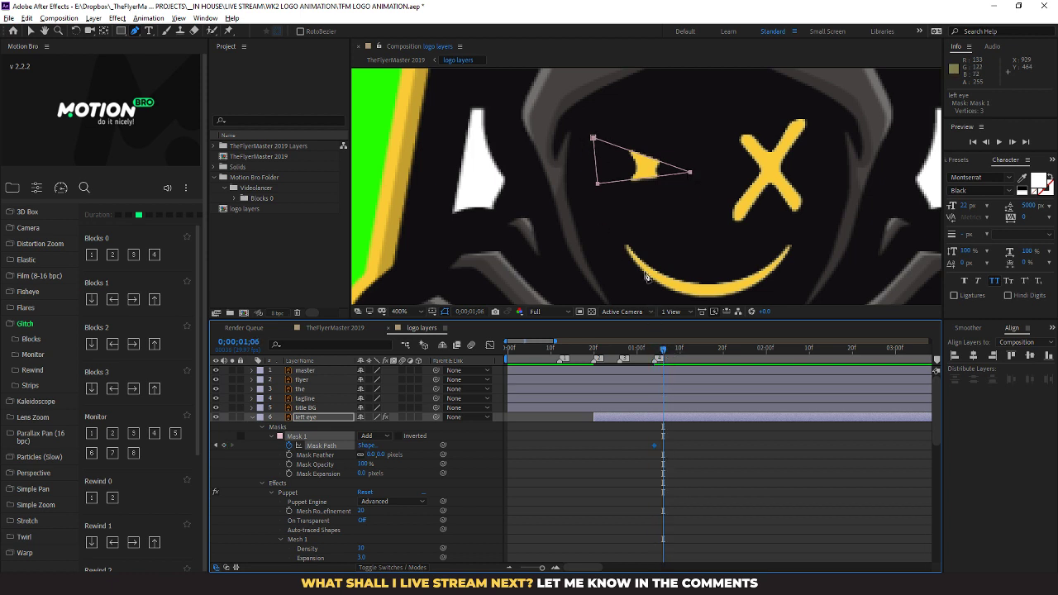
{"action": "left_click_drag", "start_coordinate": [599, 134], "coordinate": [611, 111]}
{"action": "key", "text": "ctrl+z"}
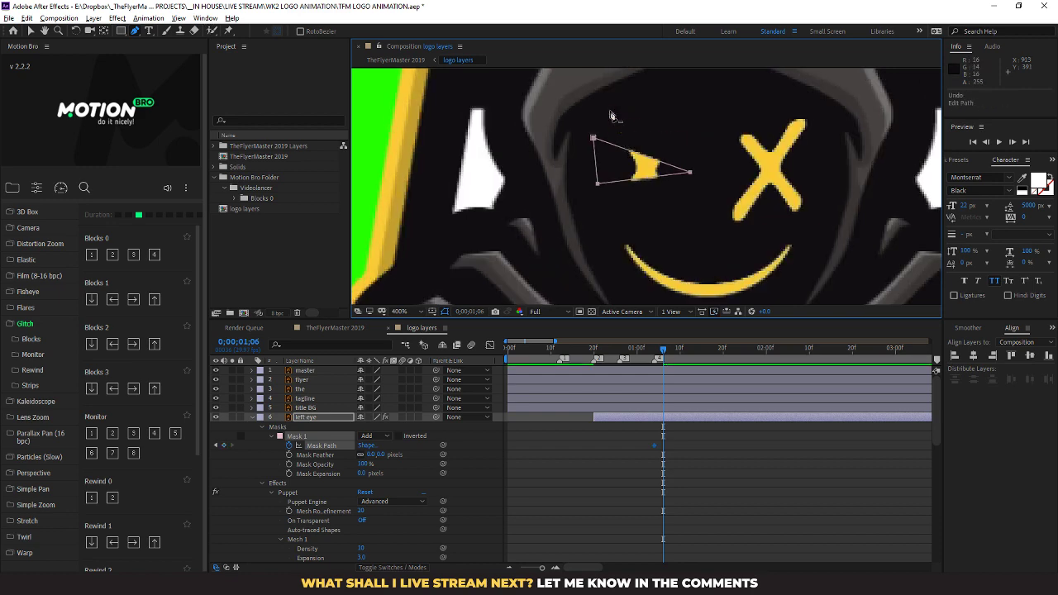
{"action": "left_click", "coordinate": [592, 139]}
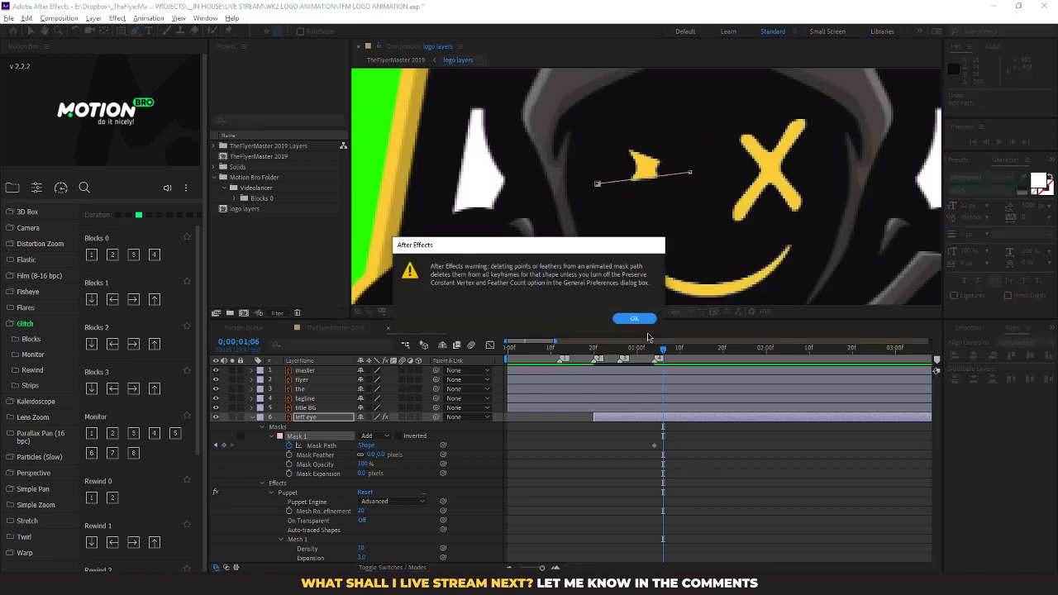
{"action": "left_click", "coordinate": [641, 322]}
{"action": "key", "text": "ctrl+z"}
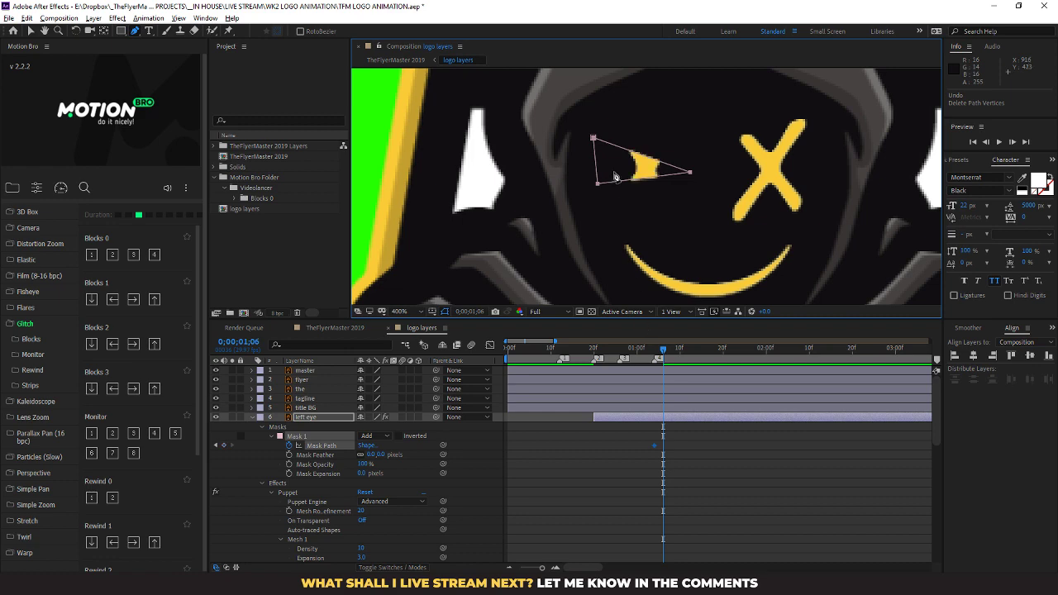
Reshape the left eye's mask at 0;00;01;06 by pulling its three vertices outward until the triangle encloses the whole X
{"action": "left_click", "coordinate": [606, 132], "text": "ctrl"}
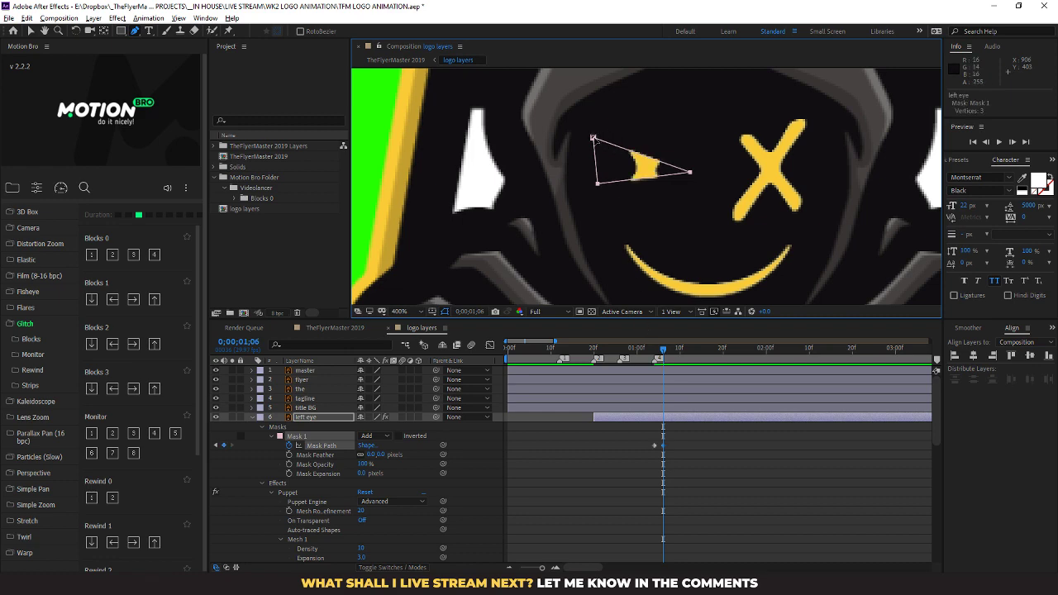
{"action": "left_click_drag", "start_coordinate": [593, 138], "coordinate": [601, 94]}
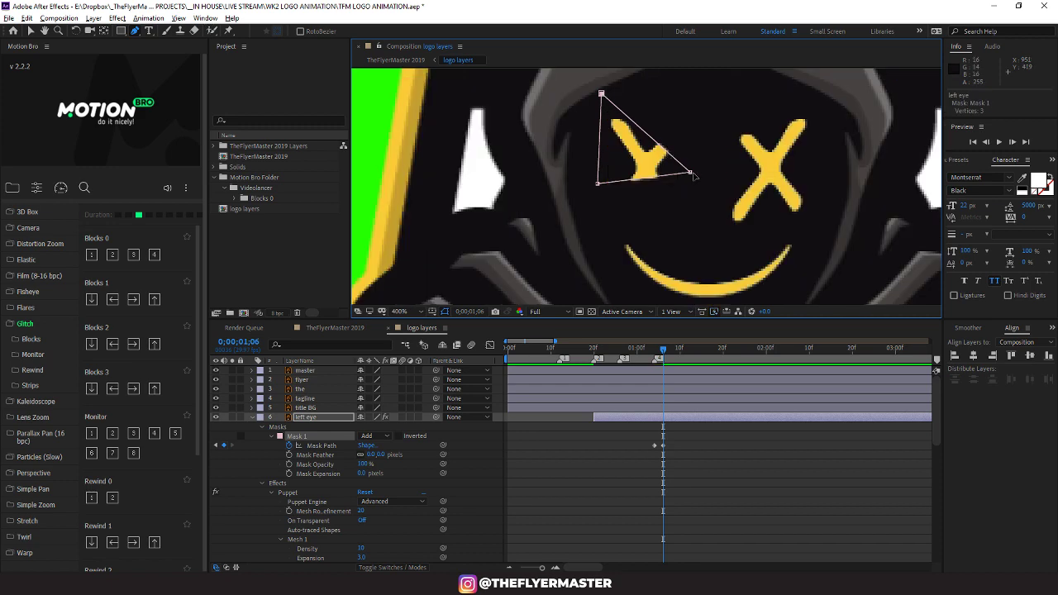
{"action": "left_click_drag", "start_coordinate": [693, 174], "coordinate": [716, 138]}
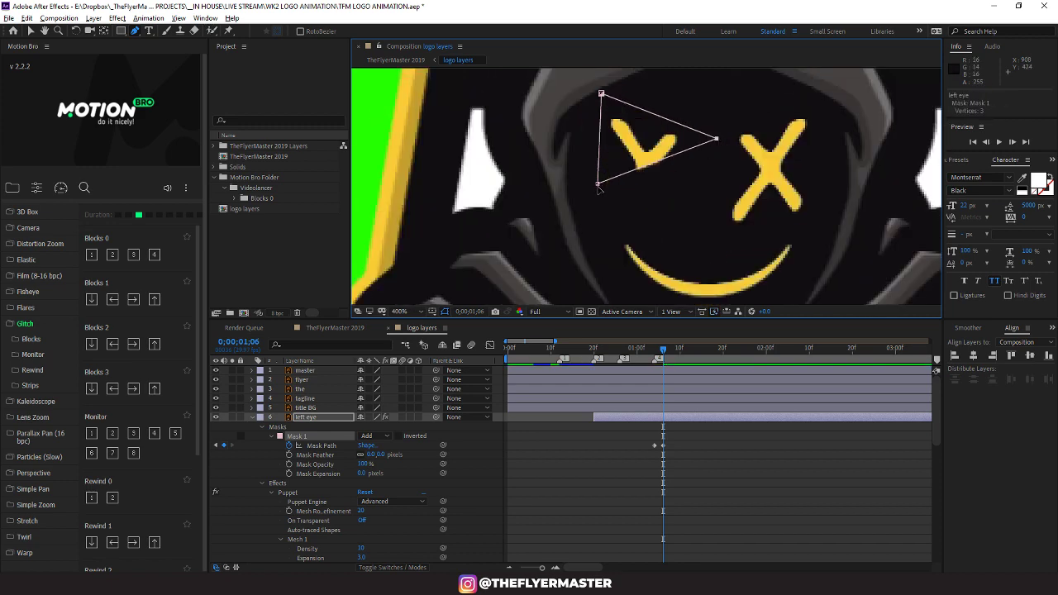
{"action": "left_click_drag", "start_coordinate": [598, 187], "coordinate": [621, 270]}
{"action": "scroll", "coordinate": [675, 259], "scroll_direction": "up", "scroll_amount": 2}
{"action": "scroll", "coordinate": [675, 258], "scroll_direction": "down", "scroll_amount": 2}
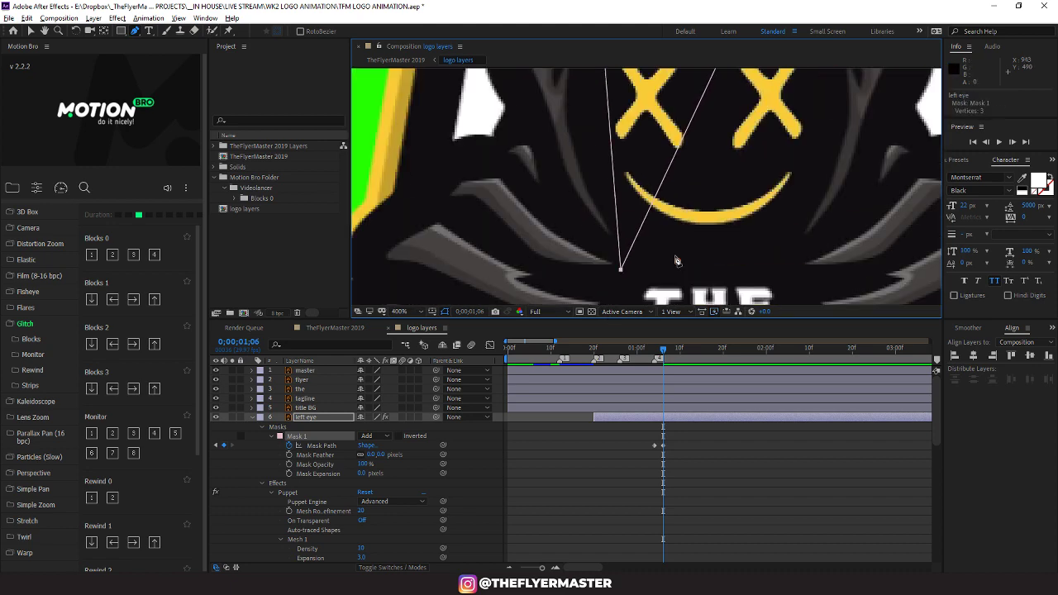
{"action": "scroll", "coordinate": [675, 261], "scroll_direction": "down", "scroll_amount": 2}
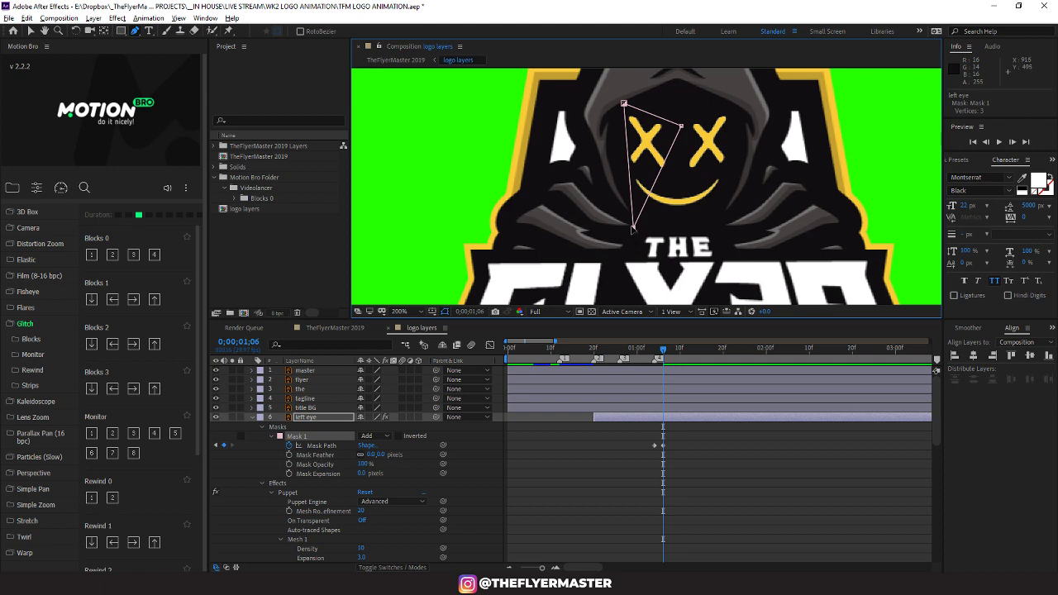
{"action": "left_click_drag", "start_coordinate": [633, 228], "coordinate": [639, 232]}
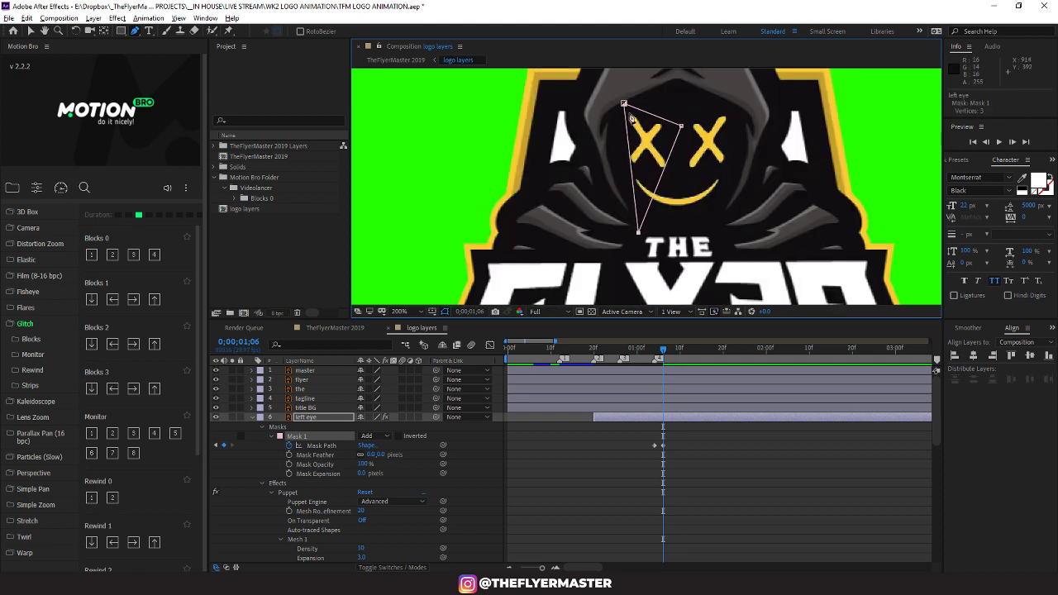
{"action": "left_click_drag", "start_coordinate": [624, 103], "coordinate": [602, 97]}
Shift the enlarged Mask Path keyframe to two frames before the 0;00;01;04 keyframe, and place a copy of it at 0;00;01;06
{"action": "mouse_move", "coordinate": [663, 353]}
{"action": "left_mouse_down"}
{"action": "mouse_move", "coordinate": [642, 353]}
{"action": "mouse_move", "coordinate": [666, 355]}
{"action": "left_mouse_up"}
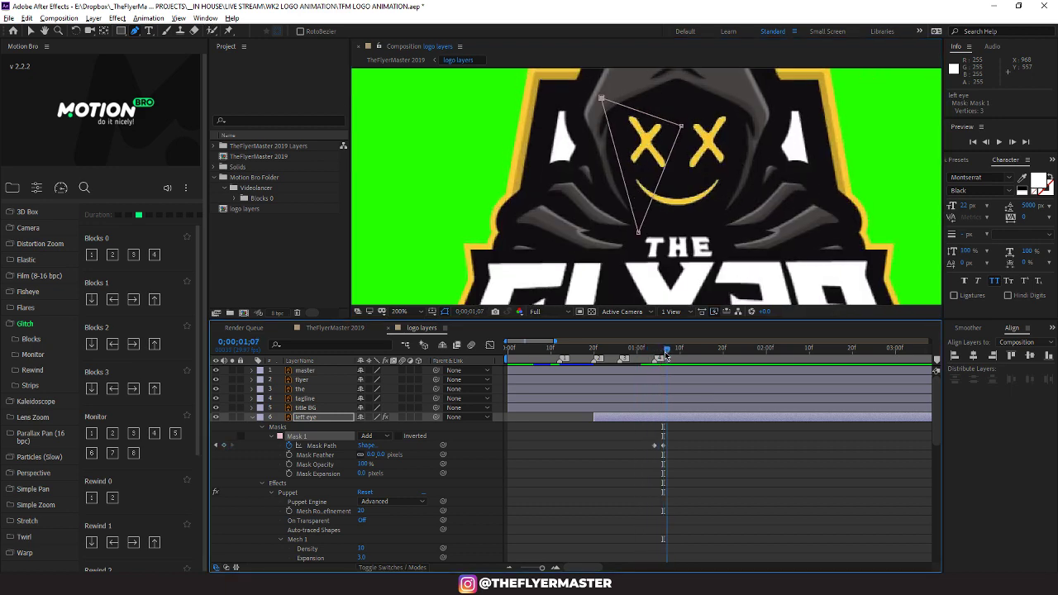
{"action": "left_click_drag", "start_coordinate": [664, 447], "coordinate": [647, 446]}
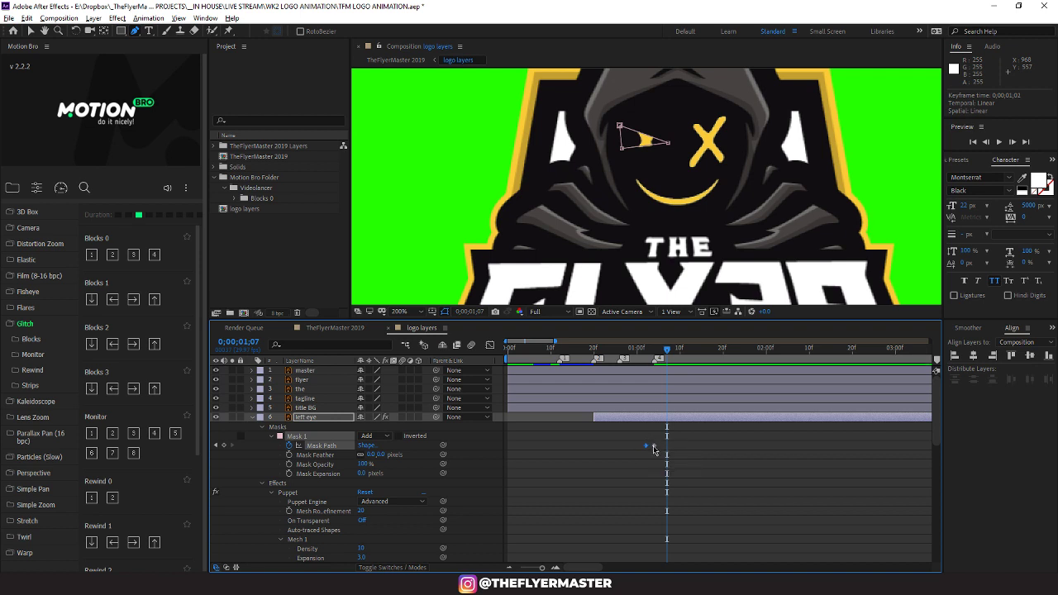
{"action": "left_click_drag", "start_coordinate": [654, 448], "coordinate": [657, 449]}
{"action": "key", "text": "ctrl+c"}
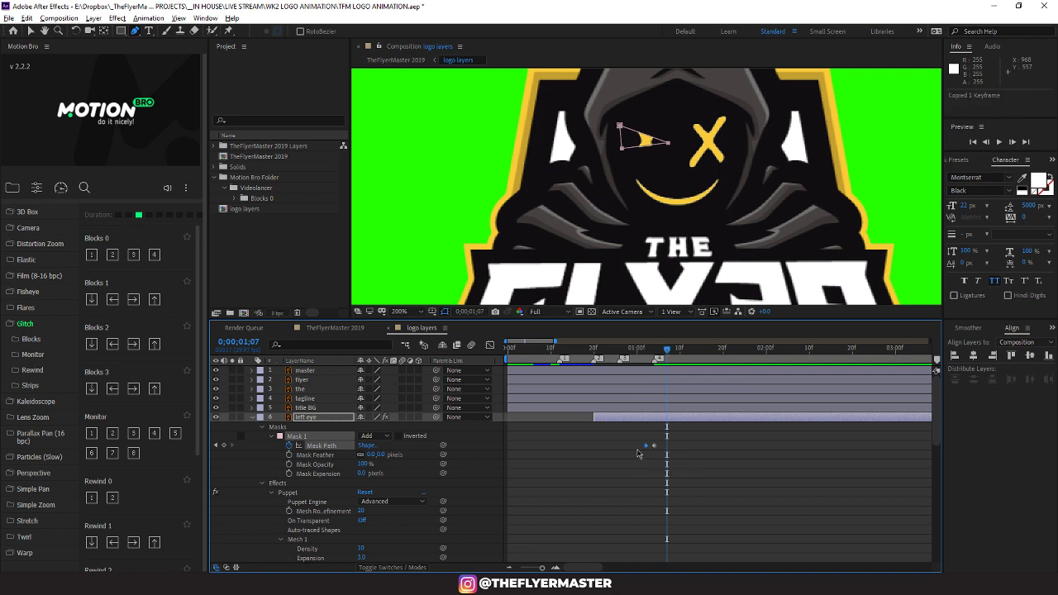
{"action": "key", "text": "ctrl+v"}
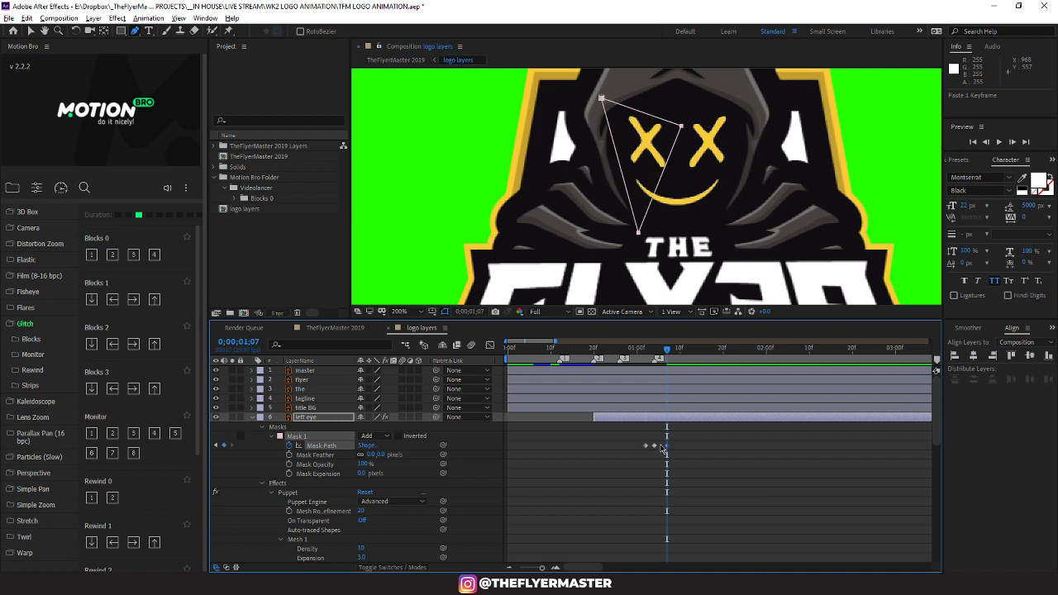
{"action": "left_click_drag", "start_coordinate": [668, 447], "coordinate": [663, 448]}
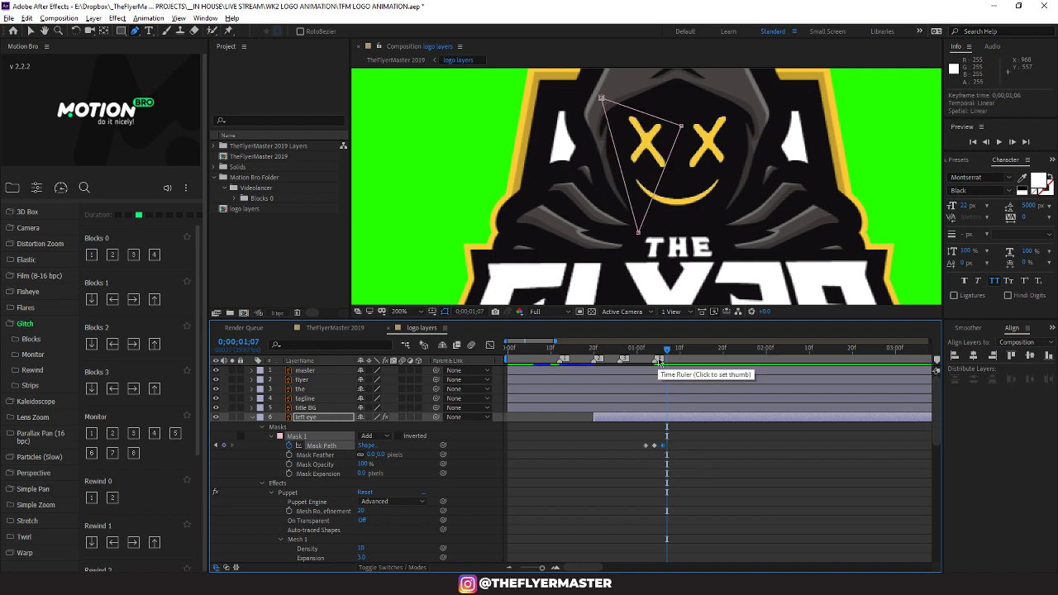
Review the left eye's mask animation between 0;00;00;16 and 0;00;01;04, zooming out to see the full logo
{"action": "left_click_drag", "start_coordinate": [669, 350], "coordinate": [641, 366]}
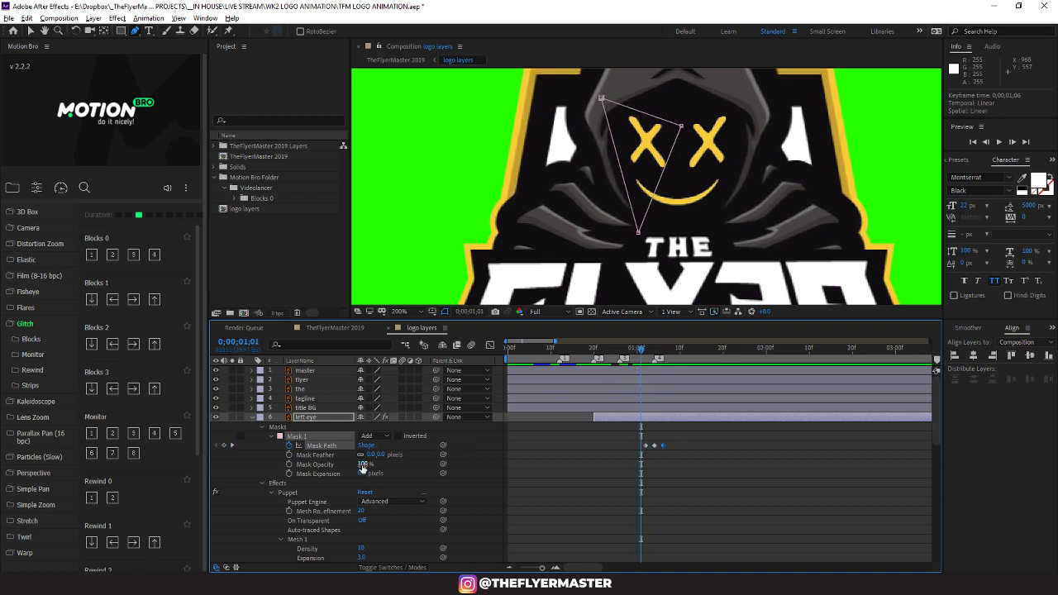
{"action": "mouse_move", "coordinate": [362, 466]}
{"action": "left_mouse_down"}
{"action": "mouse_move", "coordinate": [261, 484]}
{"action": "mouse_move", "coordinate": [360, 463]}
{"action": "left_mouse_up"}
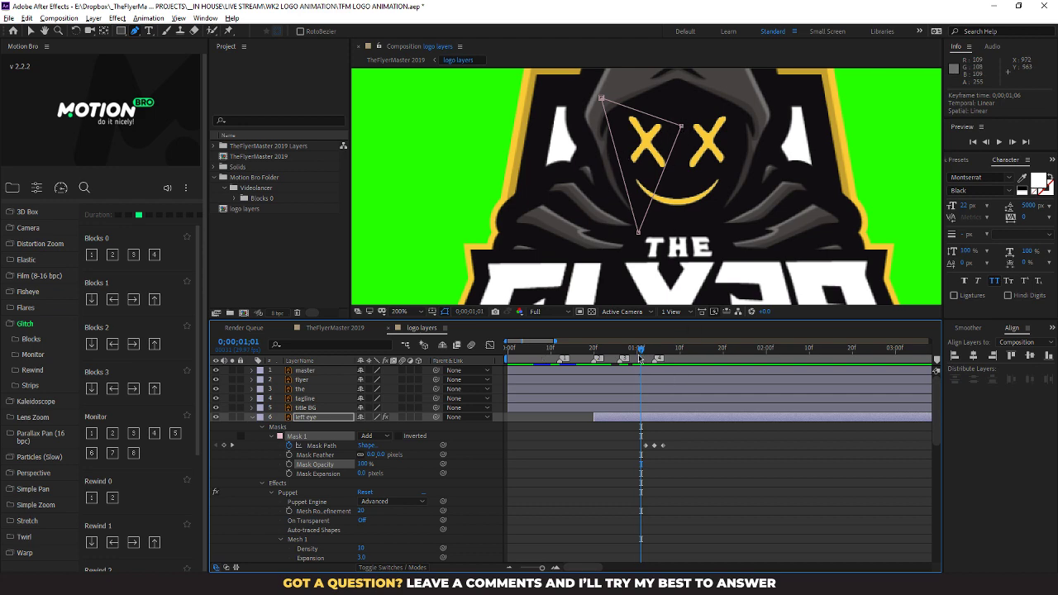
{"action": "left_click_drag", "start_coordinate": [639, 358], "coordinate": [581, 372]}
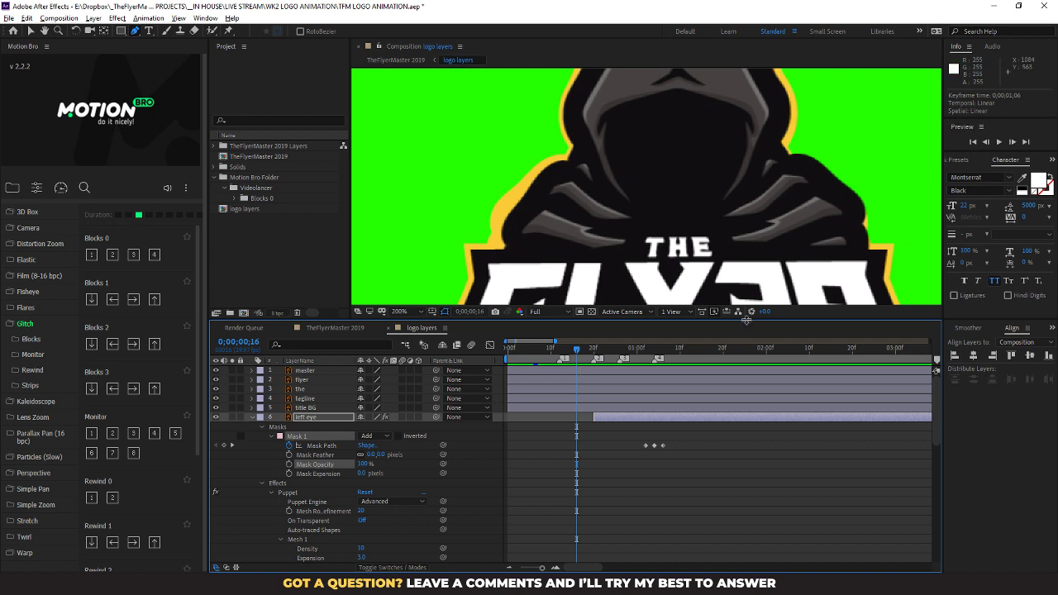
{"action": "left_click_drag", "start_coordinate": [579, 351], "coordinate": [633, 350]}
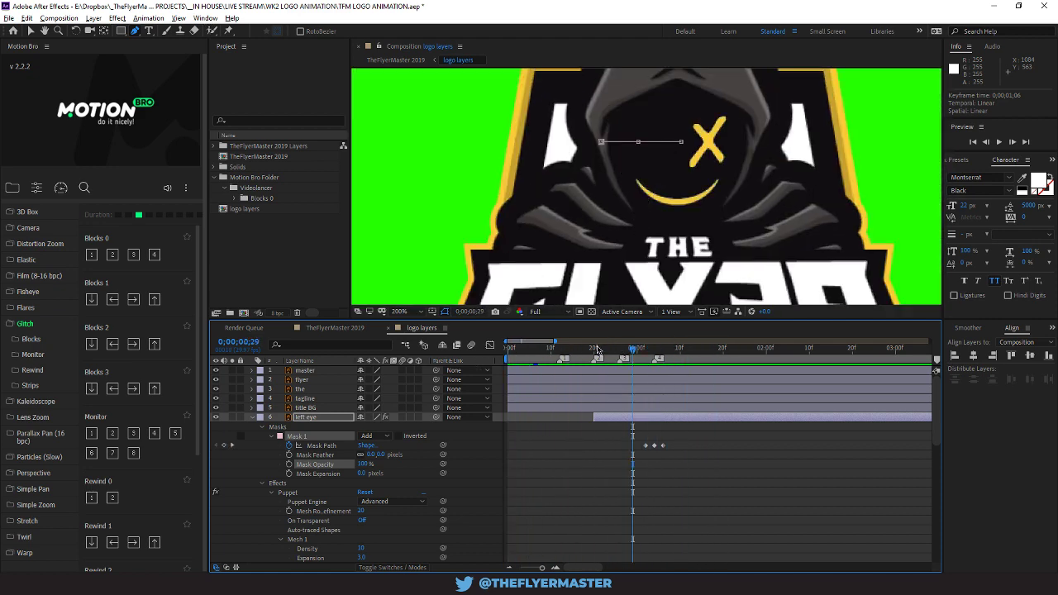
{"action": "scroll", "coordinate": [640, 271], "scroll_direction": "down", "scroll_amount": 2}
{"action": "key", "text": "Page_Down"}
{"action": "key", "text": "Page_Down"}
{"action": "key", "text": "Page_Down"}
{"action": "key", "text": "Page_Down"}
{"action": "key", "text": "Page_Down"}
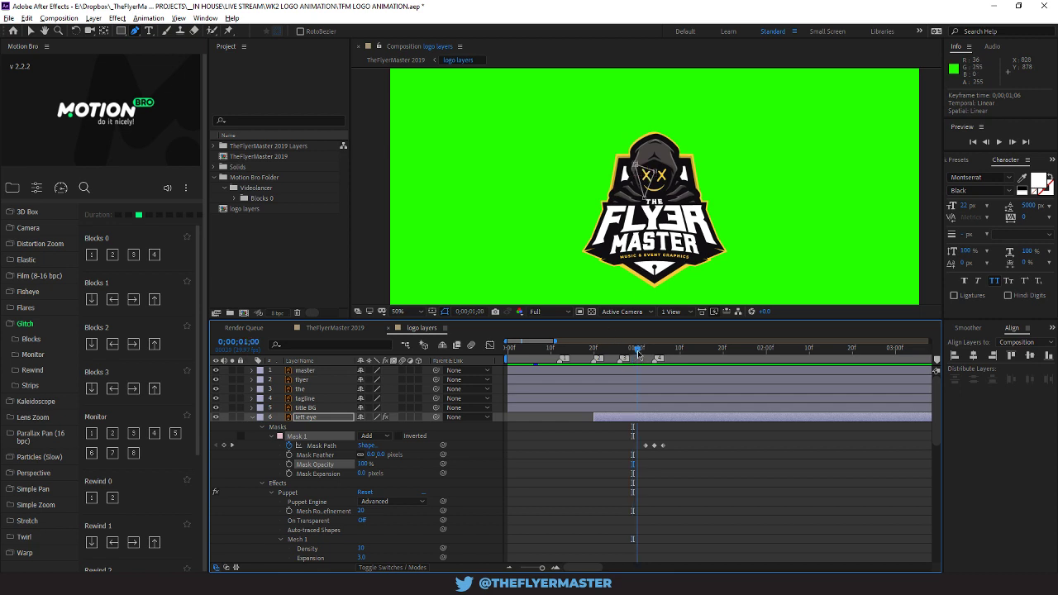
{"action": "mouse_move", "coordinate": [657, 355]}
{"action": "left_mouse_down"}
{"action": "mouse_move", "coordinate": [617, 350]}
{"action": "mouse_move", "coordinate": [679, 351]}
{"action": "mouse_move", "coordinate": [589, 351]}
{"action": "mouse_move", "coordinate": [663, 349]}
{"action": "mouse_move", "coordinate": [655, 351]}
{"action": "left_mouse_up"}
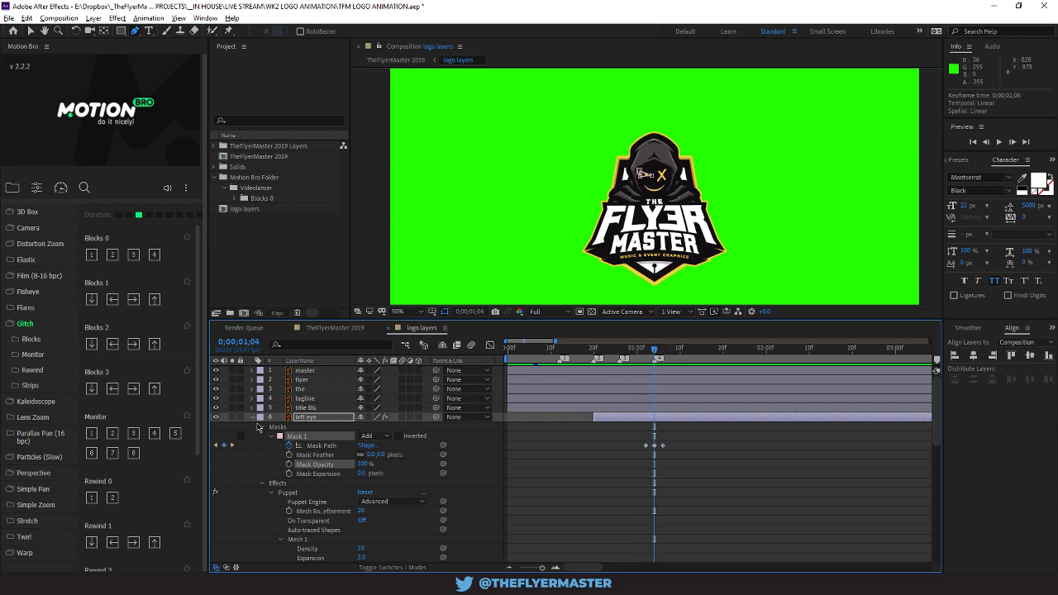
Collapse the left eye layer and compare the logo with and without the yellow border layer at 0;00;01;04
{"action": "left_click", "coordinate": [253, 417]}
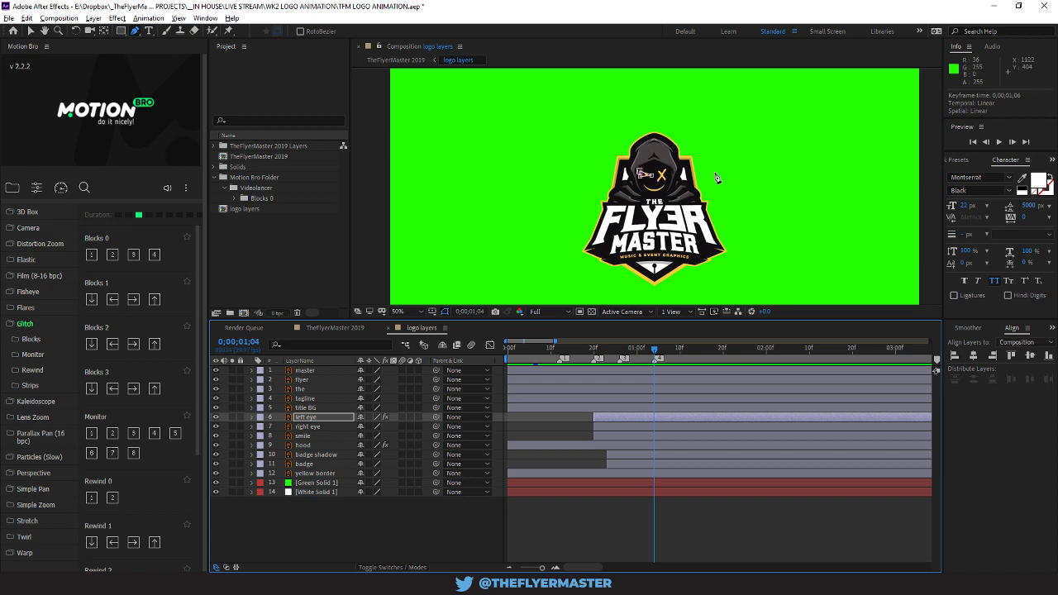
{"action": "left_click", "coordinate": [217, 474]}
{"action": "left_click", "coordinate": [216, 474]}
{"action": "left_click", "coordinate": [216, 475]}
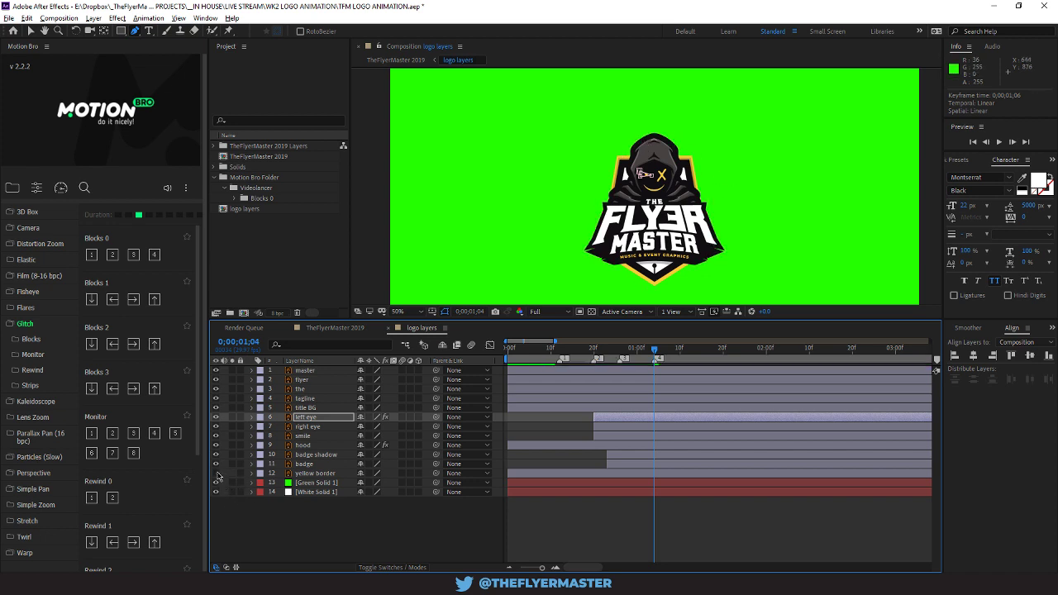
{"action": "left_click", "coordinate": [216, 475]}
{"action": "left_click", "coordinate": [217, 474]}
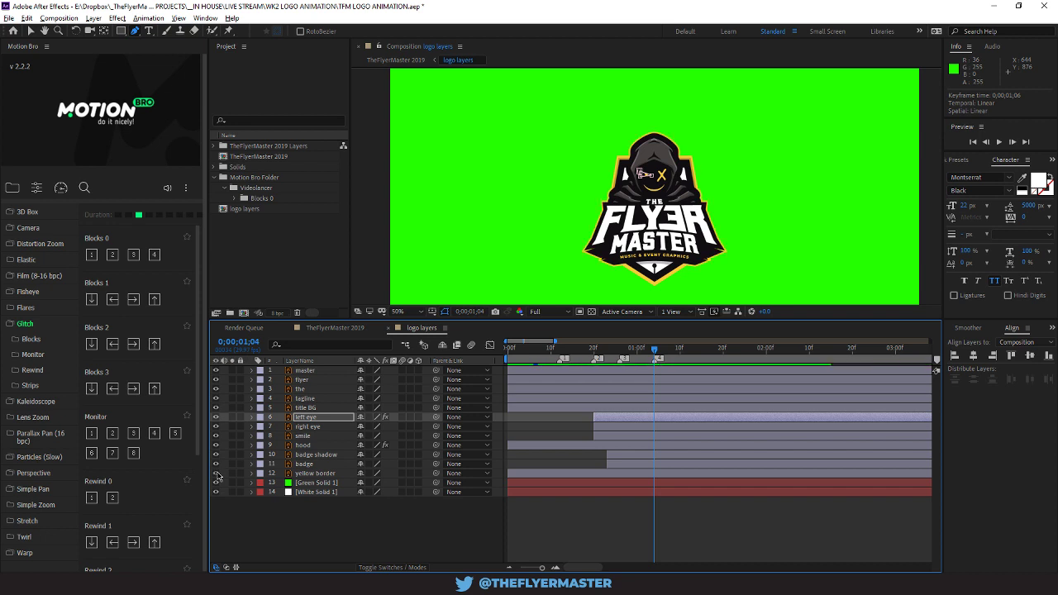
{"action": "left_click", "coordinate": [217, 474]}
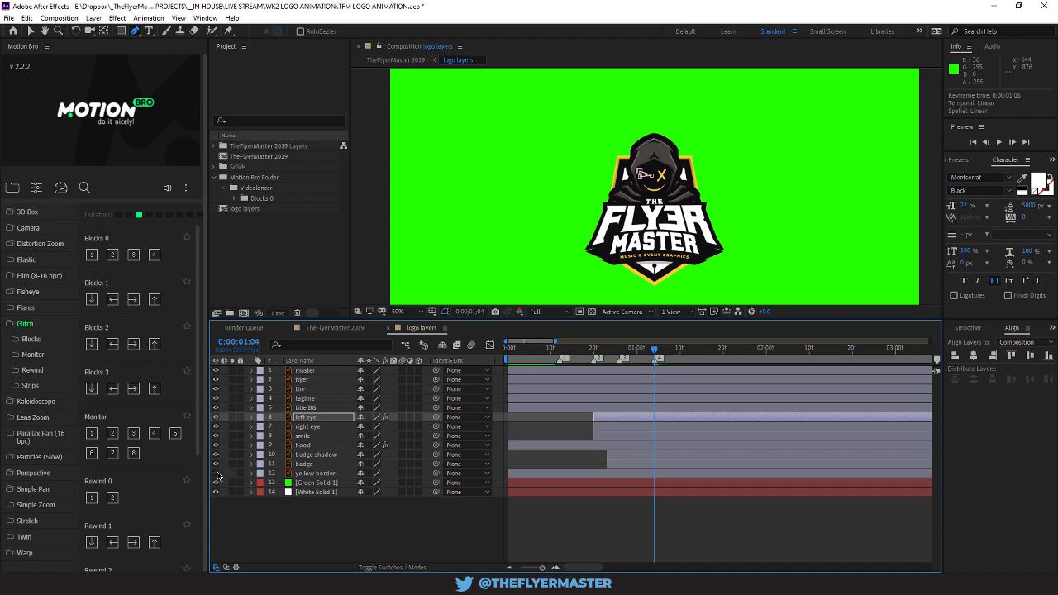
{"action": "left_click", "coordinate": [216, 475]}
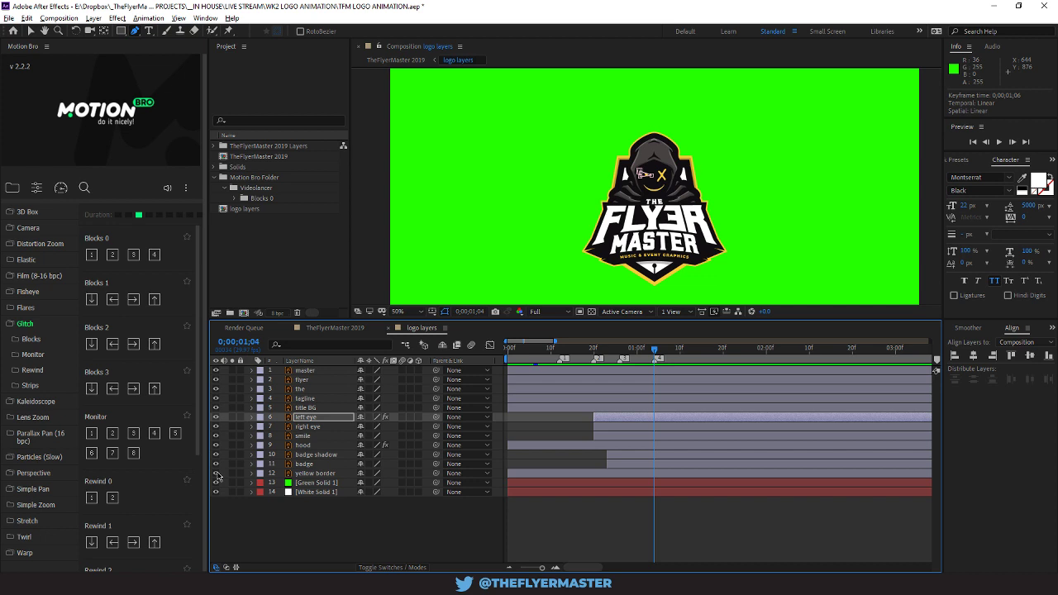
{"action": "left_click", "coordinate": [216, 475]}
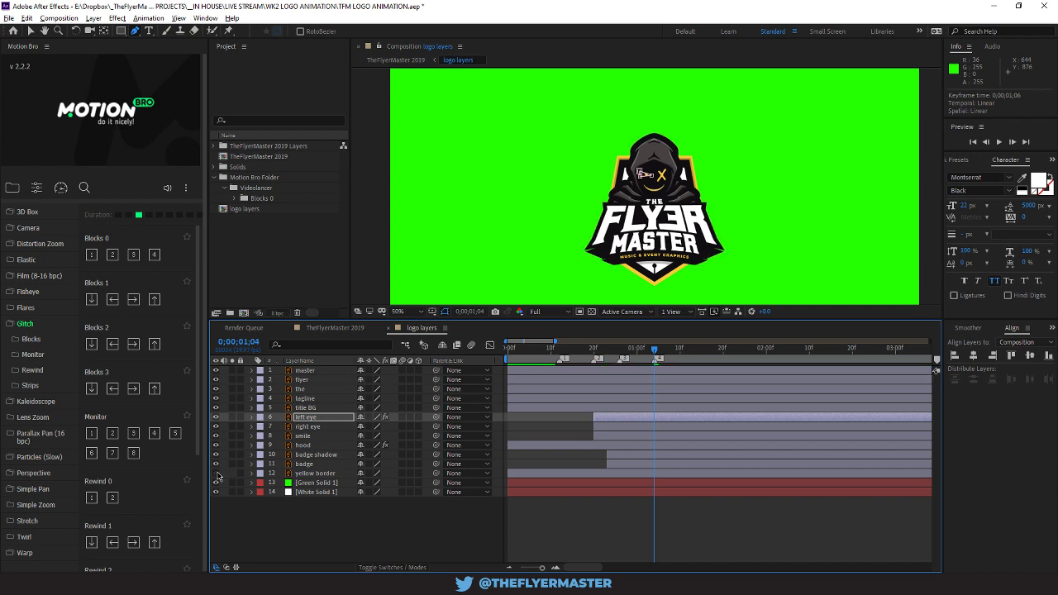
{"action": "left_click", "coordinate": [217, 474]}
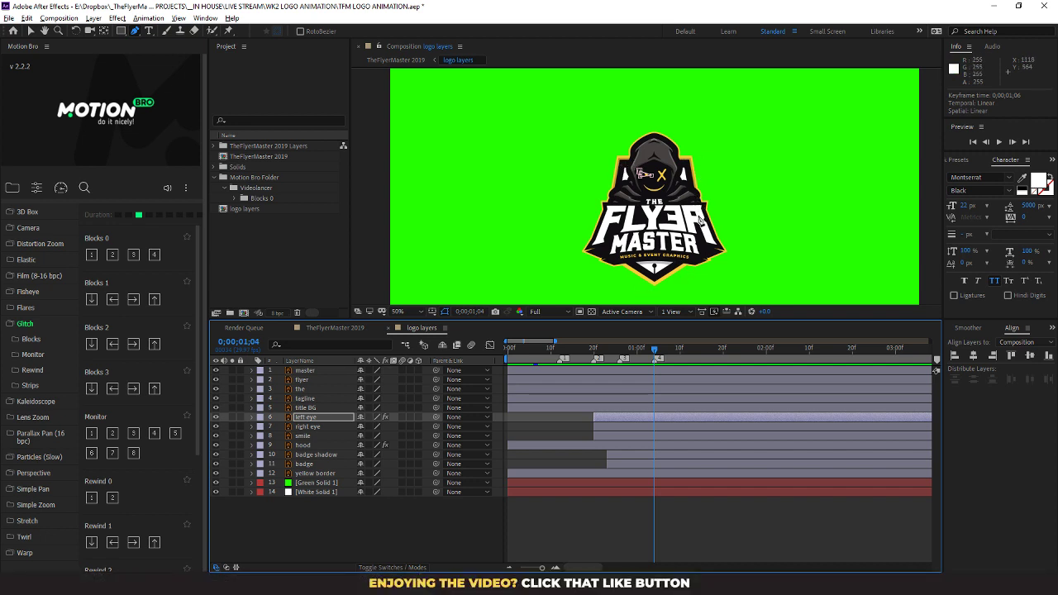
Examine the badge artwork by viewing the badge layer and its source file badge/TheFlyerMaster 2019.ai, with the current time at 0;00;01;08
{"action": "left_click", "coordinate": [304, 463]}
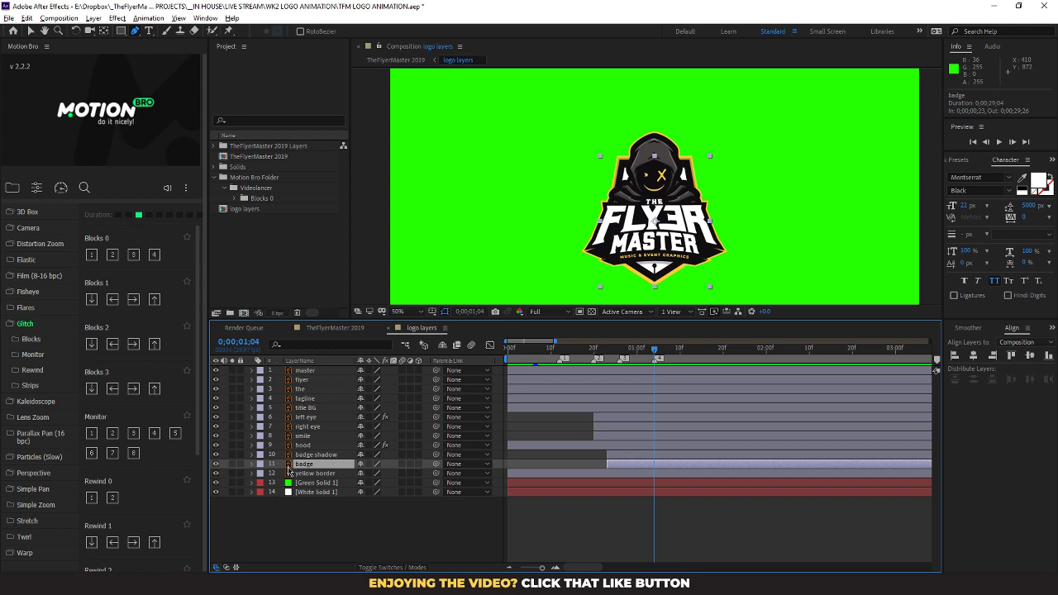
{"action": "double_click", "coordinate": [288, 465]}
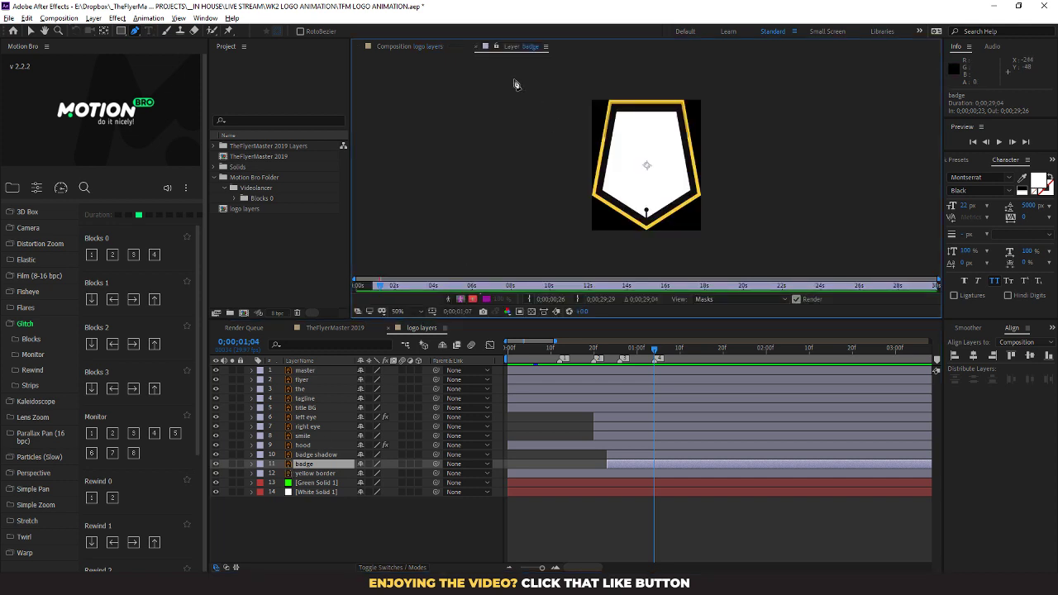
{"action": "left_click", "coordinate": [476, 47]}
{"action": "left_click", "coordinate": [216, 146]}
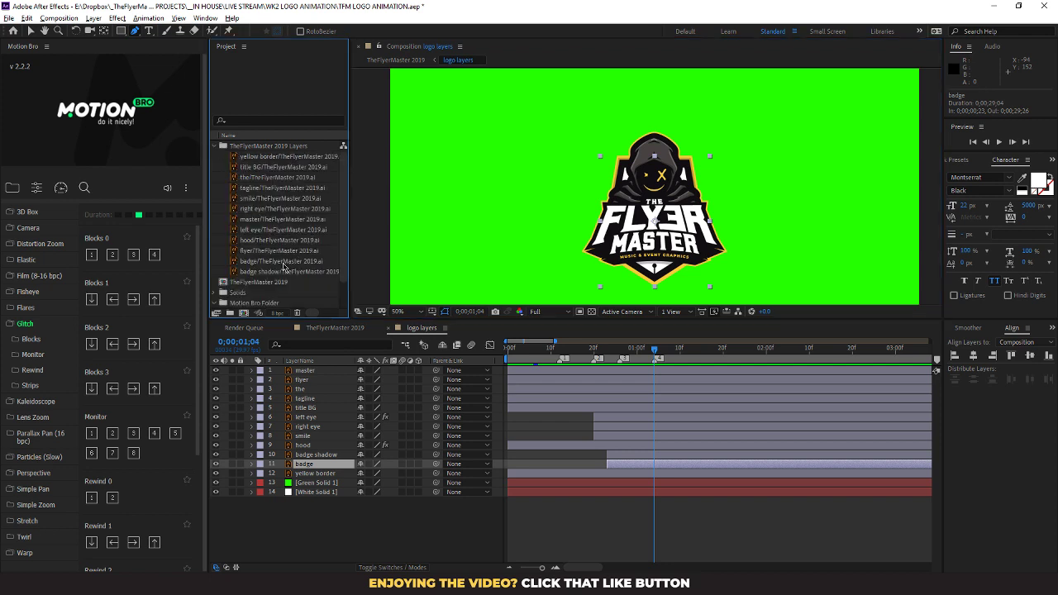
{"action": "left_click", "coordinate": [282, 262]}
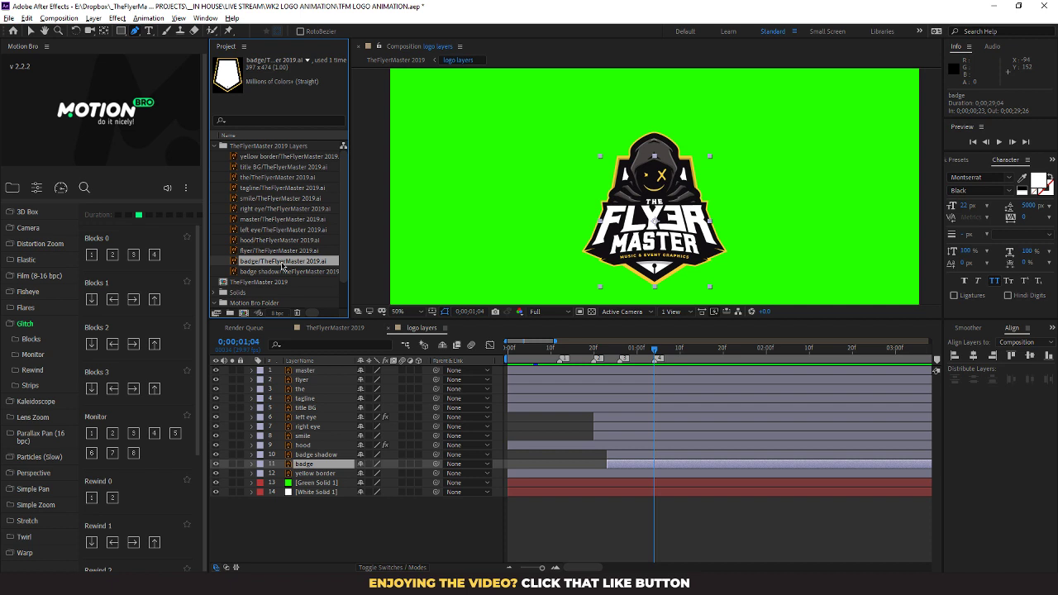
{"action": "mouse_move", "coordinate": [654, 353]}
{"action": "left_mouse_down"}
{"action": "mouse_move", "coordinate": [586, 368]}
{"action": "mouse_move", "coordinate": [674, 357]}
{"action": "mouse_move", "coordinate": [569, 372]}
{"action": "mouse_move", "coordinate": [650, 361]}
{"action": "mouse_move", "coordinate": [580, 361]}
{"action": "mouse_move", "coordinate": [671, 358]}
{"action": "mouse_move", "coordinate": [517, 358]}
{"action": "mouse_move", "coordinate": [672, 357]}
{"action": "mouse_move", "coordinate": [647, 358]}
{"action": "left_mouse_up"}
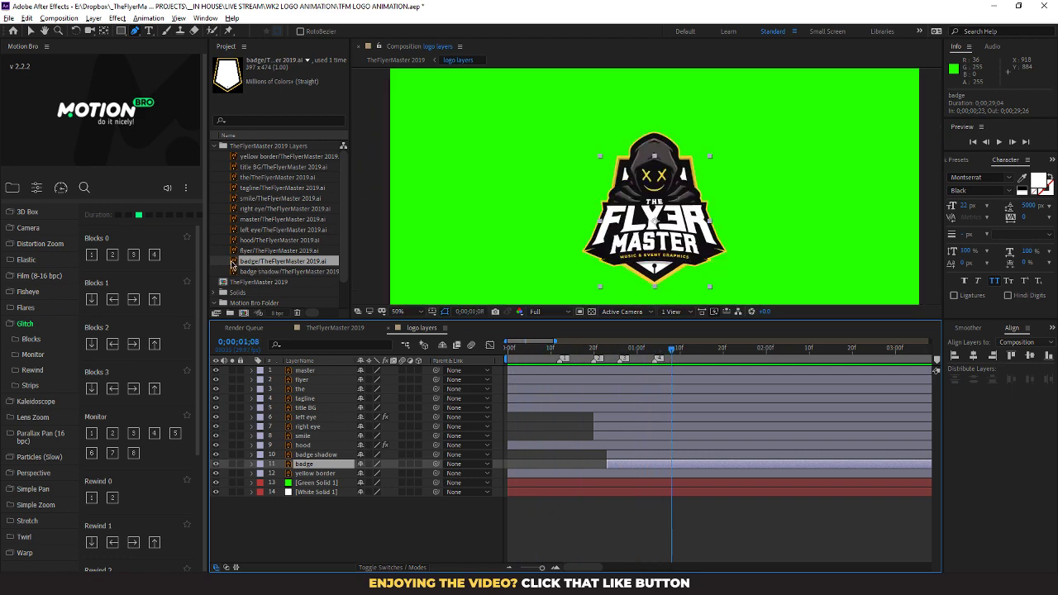
{"action": "double_click", "coordinate": [234, 263]}
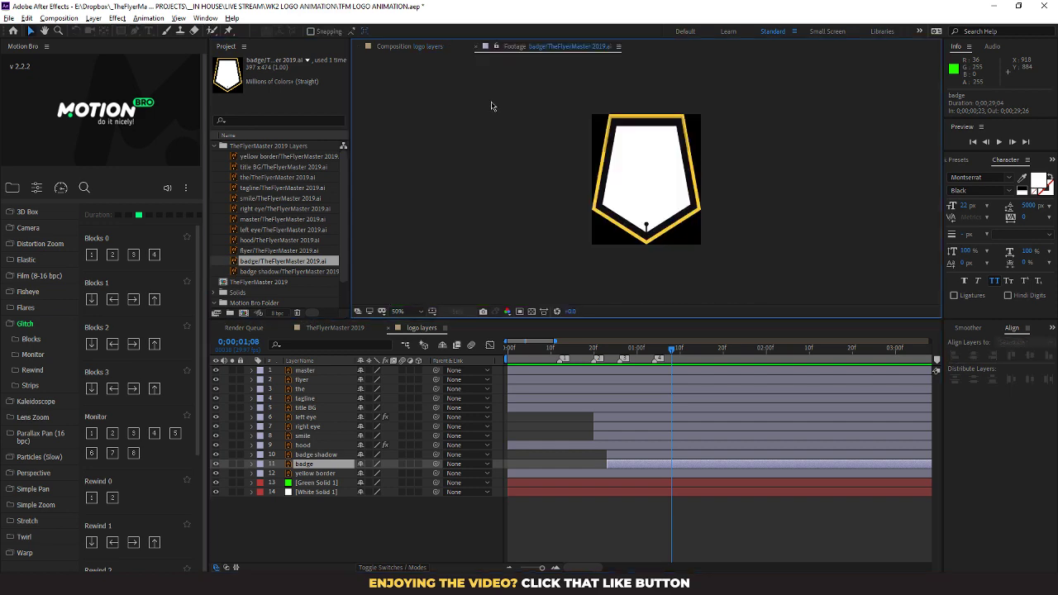
{"action": "left_click", "coordinate": [477, 48]}
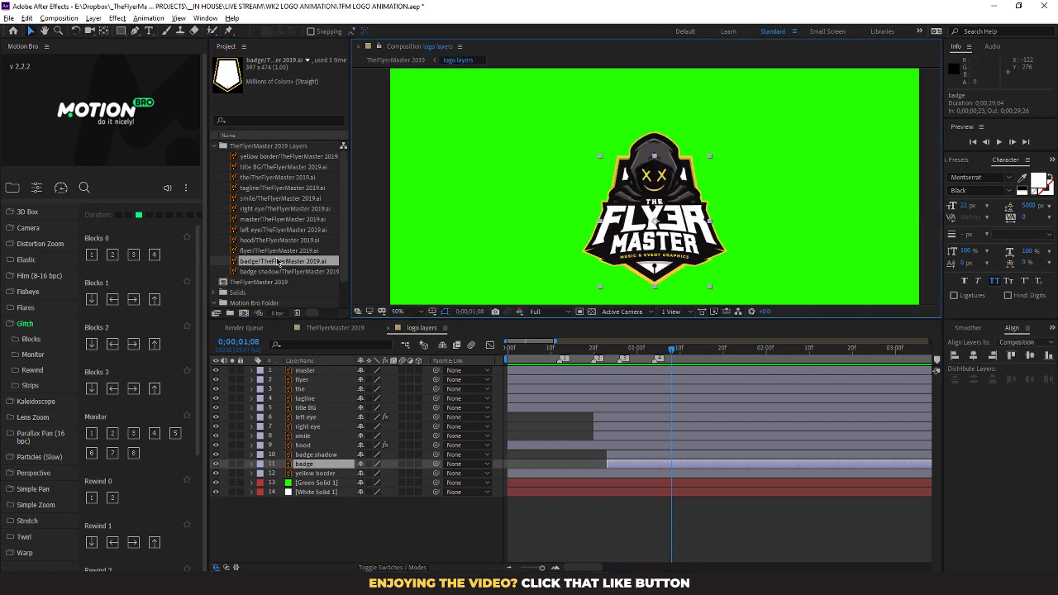
{"action": "right_click", "coordinate": [276, 260]}
{"action": "mouse_move", "coordinate": [360, 337]}
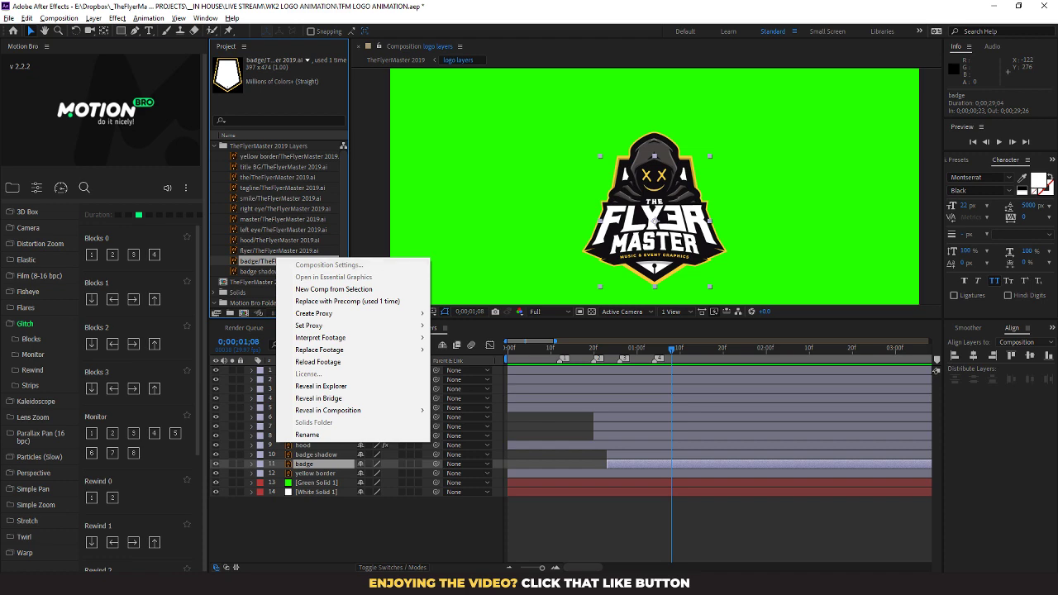
Switch to TheFlyerMaster 2019.ai in Illustrator and ungroup the badge artwork
{"action": "key", "text": "alt+Tab"}
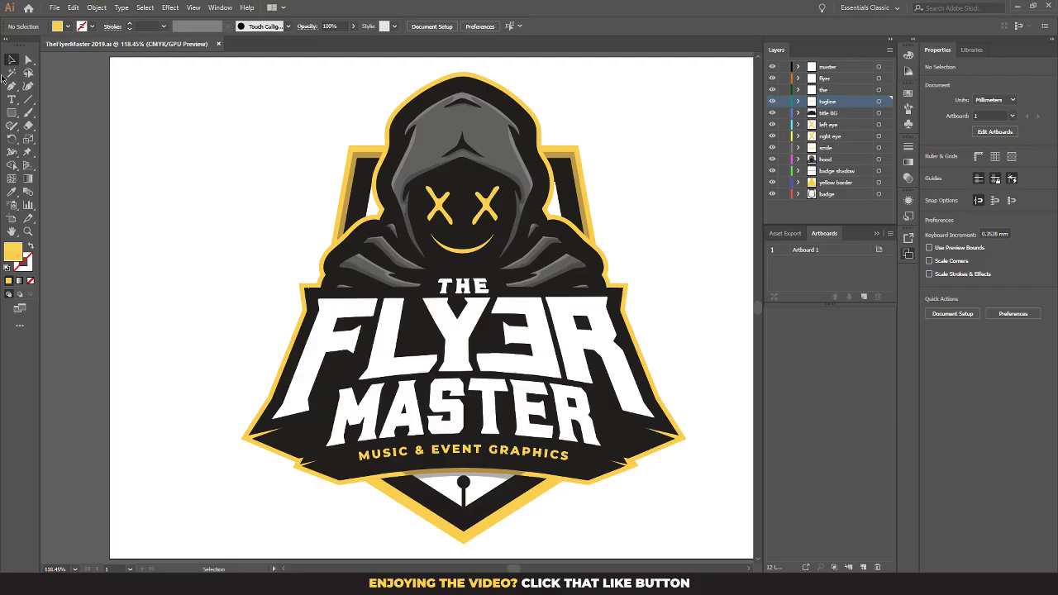
{"action": "left_click", "coordinate": [569, 151]}
{"action": "right_click", "coordinate": [569, 152]}
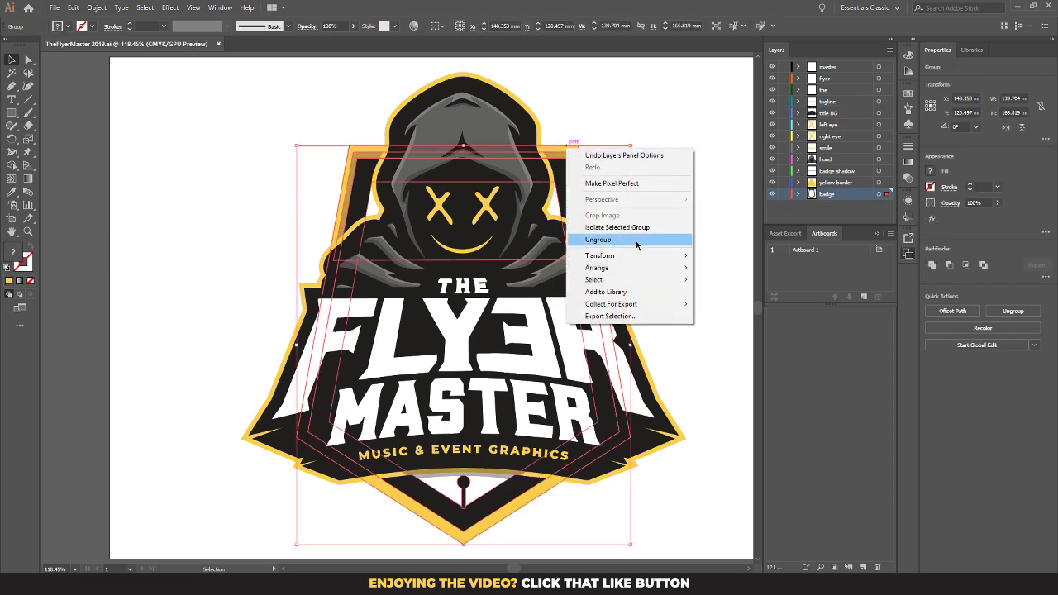
{"action": "left_click", "coordinate": [642, 241]}
{"action": "left_click", "coordinate": [626, 205]}
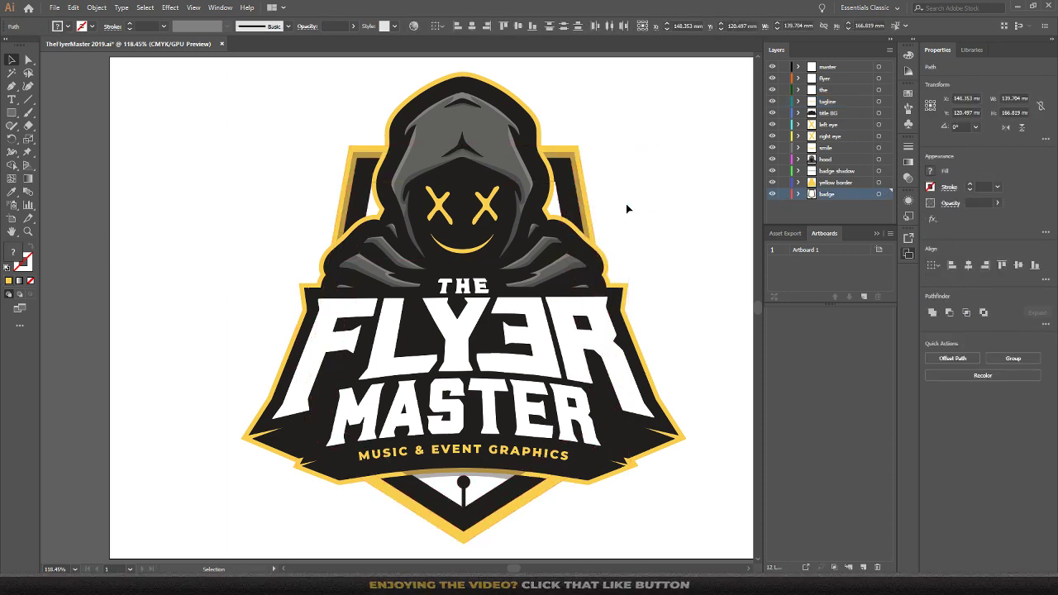
Check the semi-transparent shadow path on the badge, and reorder the badge shadow layer so it sits directly below yellow border
{"action": "left_click", "coordinate": [576, 183]}
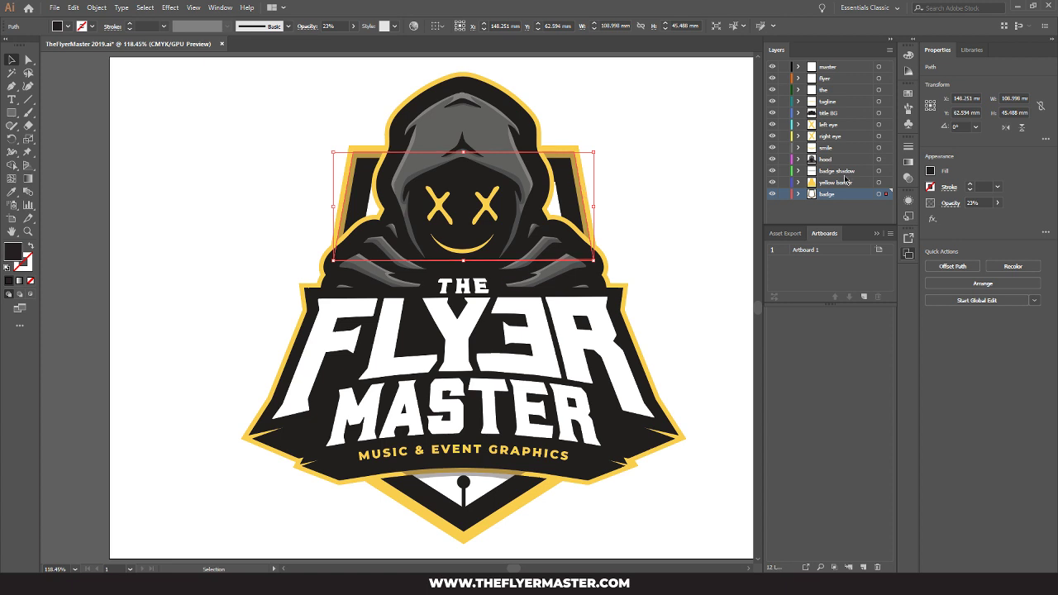
{"action": "left_click_drag", "start_coordinate": [842, 172], "coordinate": [842, 192]}
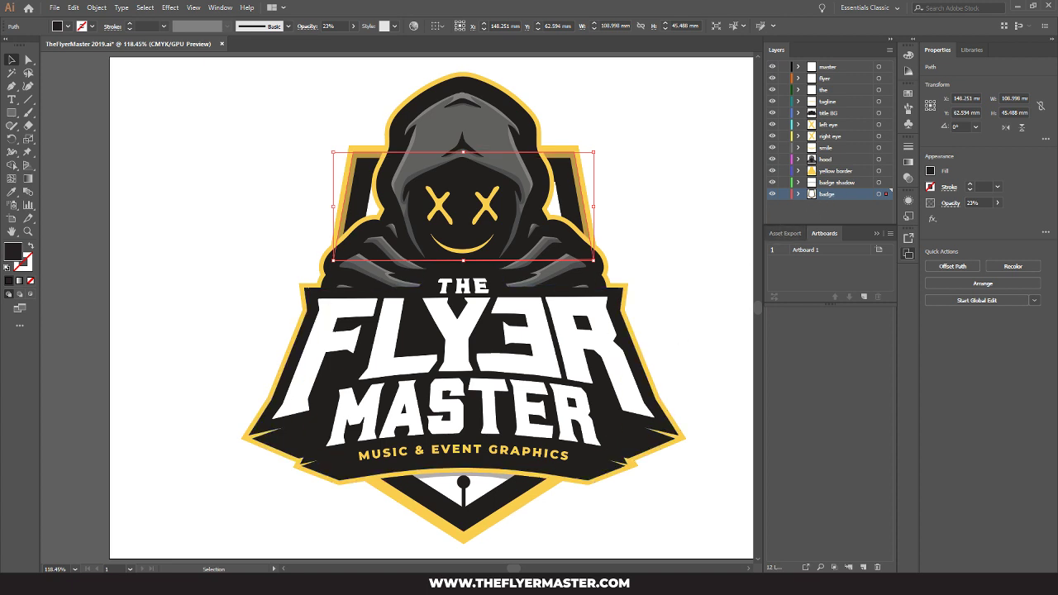
{"action": "left_click", "coordinate": [773, 197]}
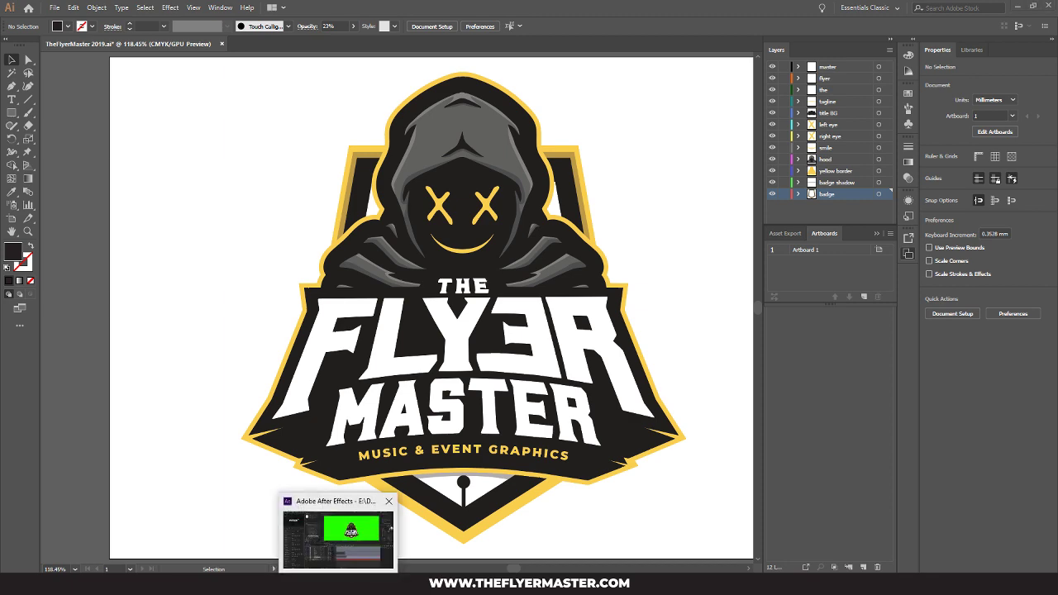
Switch to After Effects and move the yellow border layer directly above the badge shadow layer
{"action": "left_click", "coordinate": [337, 584]}
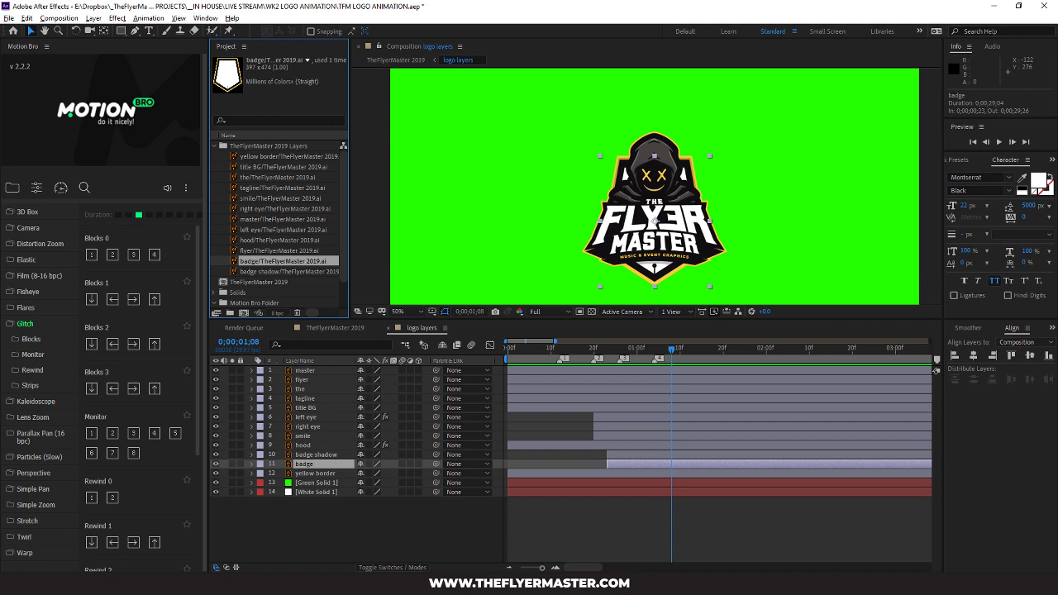
{"action": "left_click_drag", "start_coordinate": [315, 473], "coordinate": [314, 456]}
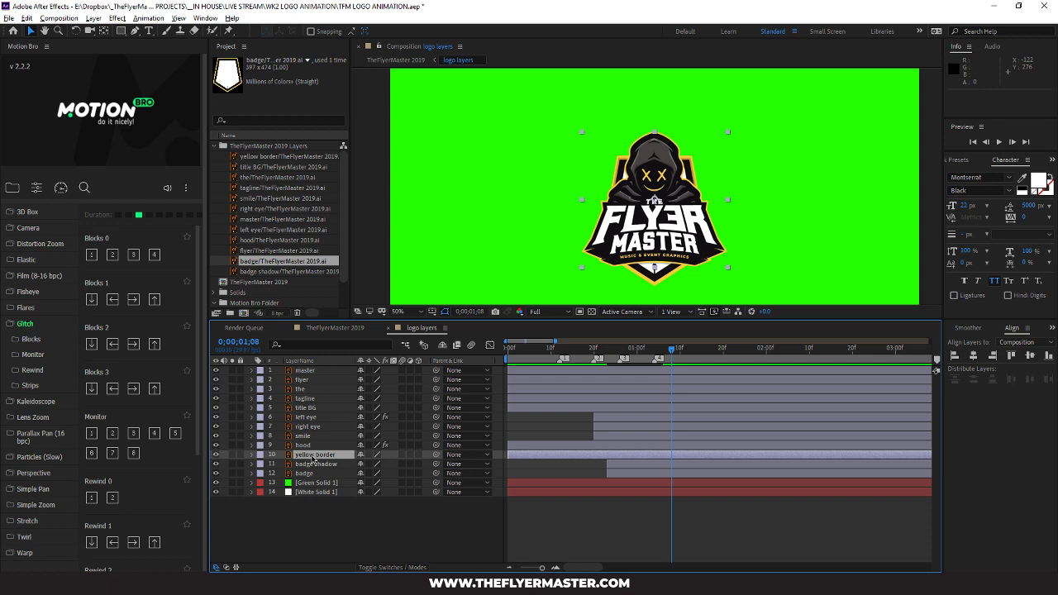
Switch to Illustrator, open LOGO.png to examine how its border and badge overlap, and return to the TheFlyerMaster 2019.ai document
{"action": "key", "text": "alt+Tab"}
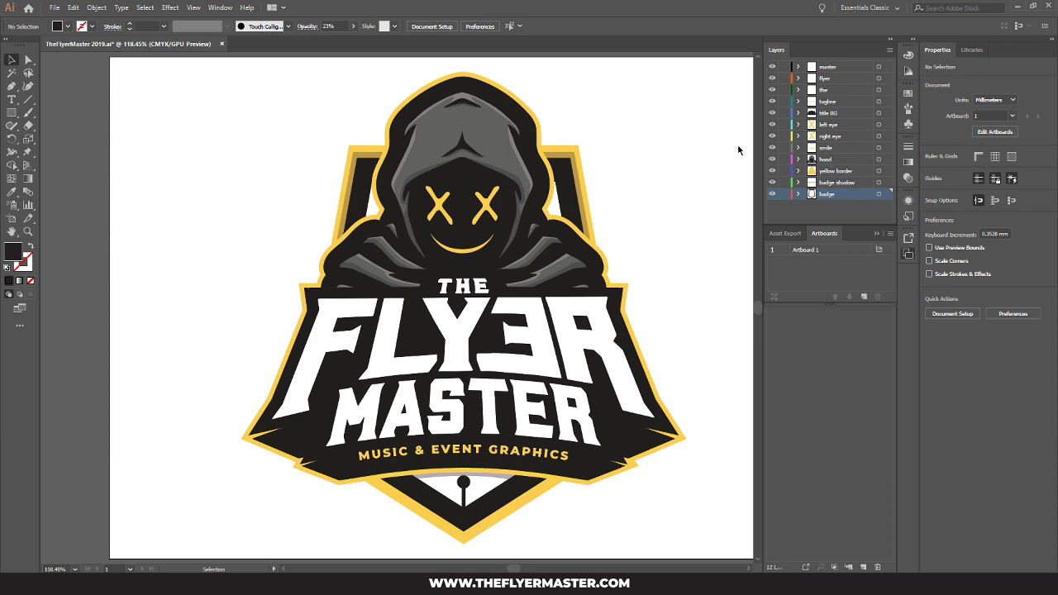
{"action": "left_click", "coordinate": [55, 9]}
{"action": "left_click", "coordinate": [81, 45]}
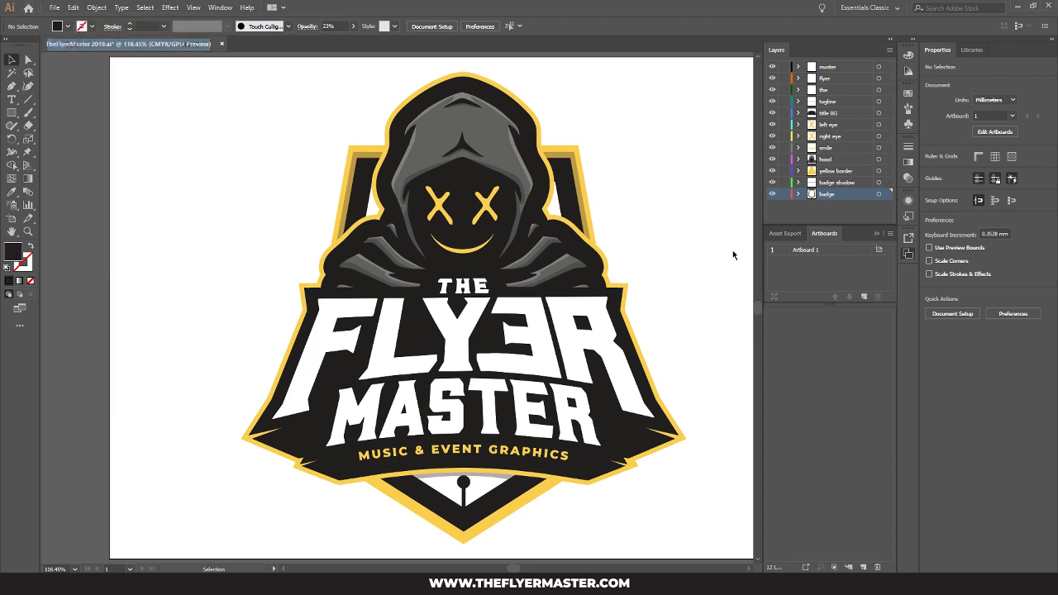
{"action": "double_click", "coordinate": [317, 110]}
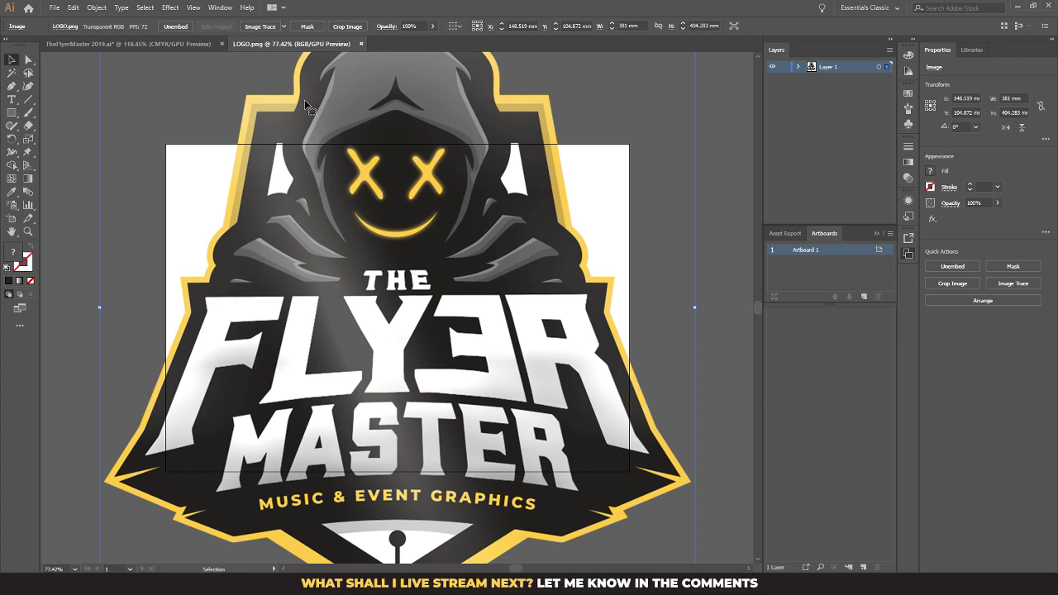
{"action": "scroll", "coordinate": [304, 102], "scroll_direction": "down", "scroll_amount": 1}
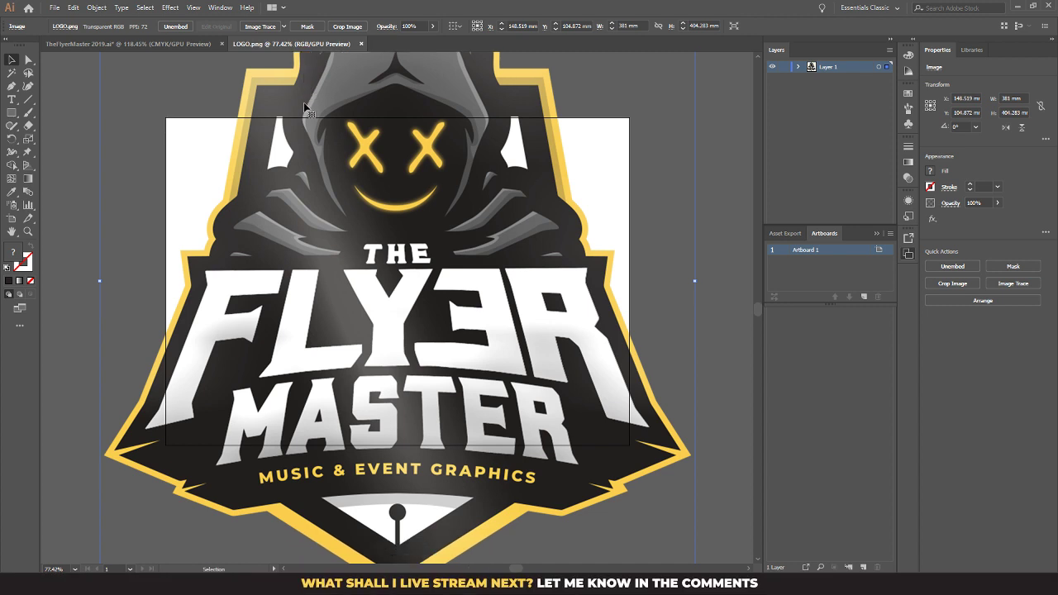
{"action": "scroll", "coordinate": [304, 105], "scroll_direction": "down", "scroll_amount": 1}
{"action": "scroll", "coordinate": [304, 106], "scroll_direction": "up", "scroll_amount": 2}
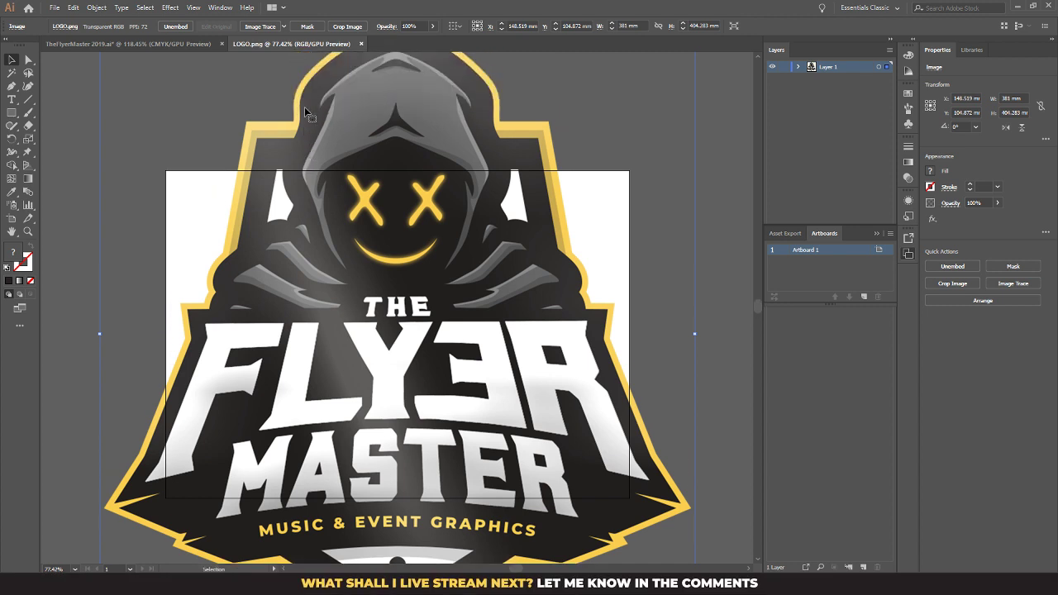
{"action": "scroll", "coordinate": [306, 112], "scroll_direction": "down", "scroll_amount": 2}
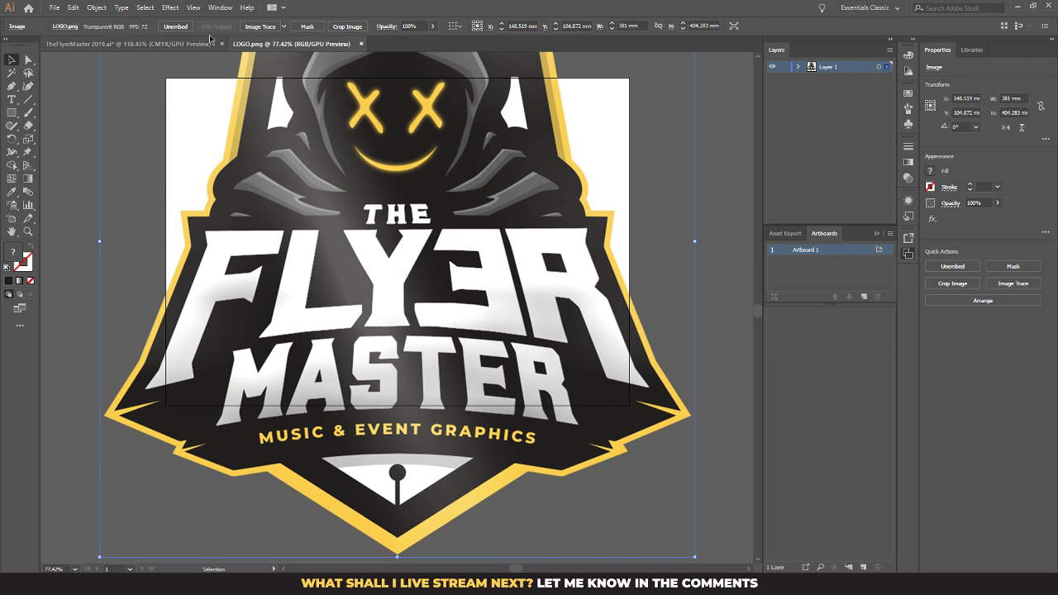
{"action": "left_click", "coordinate": [129, 43]}
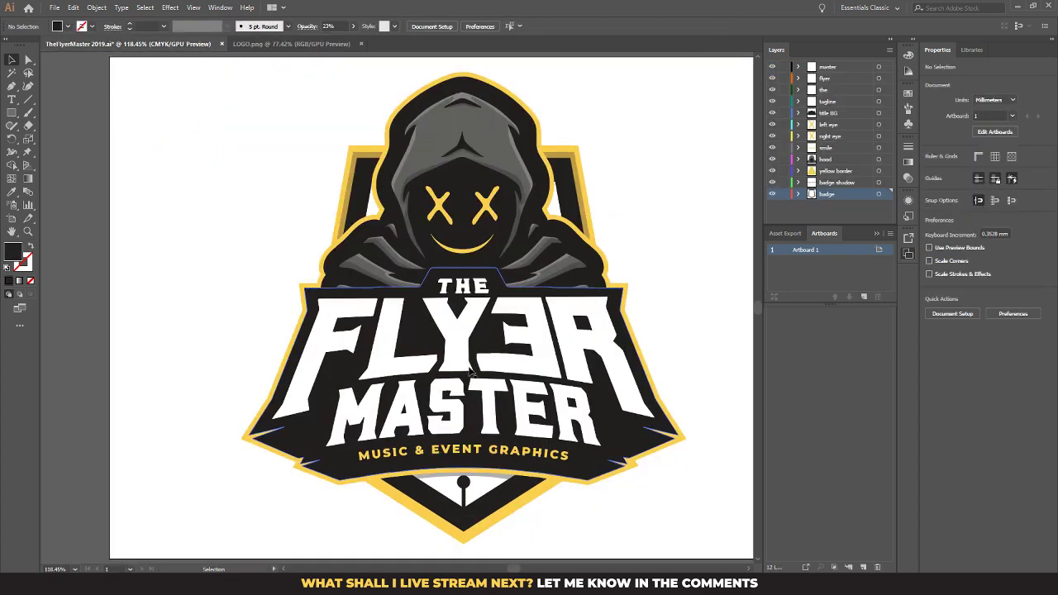
{"action": "left_click", "coordinate": [373, 149]}
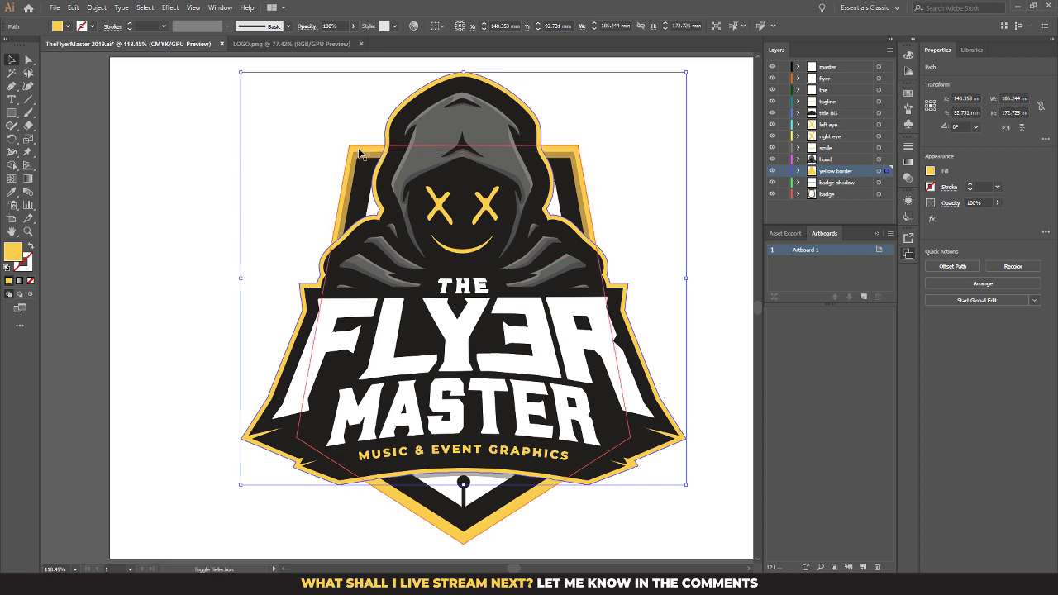
{"action": "left_click", "coordinate": [359, 151], "text": "shift"}
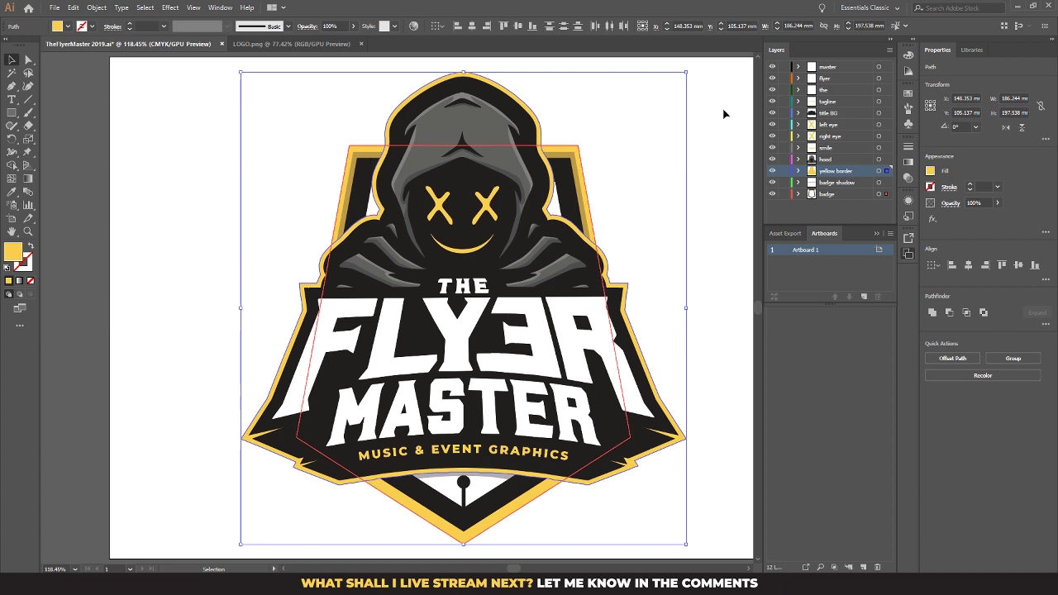
{"action": "left_click", "coordinate": [596, 109]}
Move the yellow border path out of its own layer into the badge layer, and send it behind the rest of the badge artwork
{"action": "left_click", "coordinate": [507, 87]}
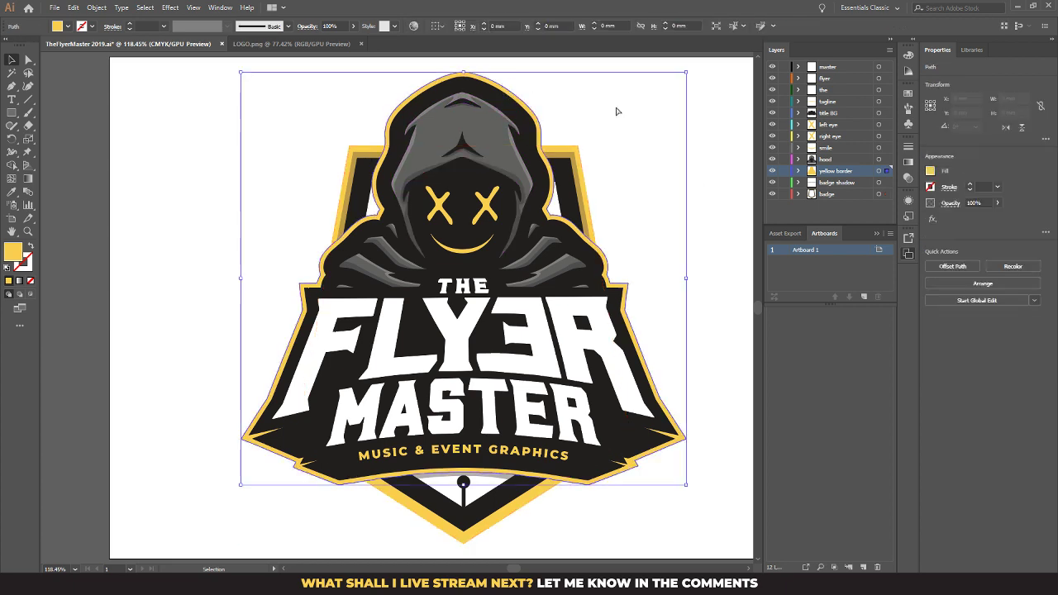
{"action": "key", "text": "ctrl+c"}
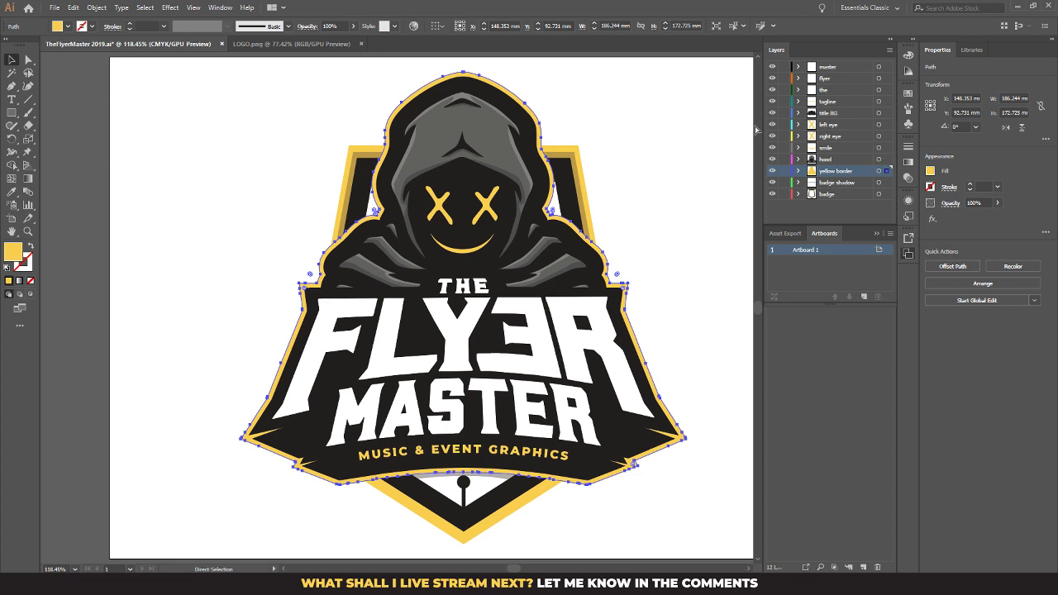
{"action": "left_click", "coordinate": [756, 129]}
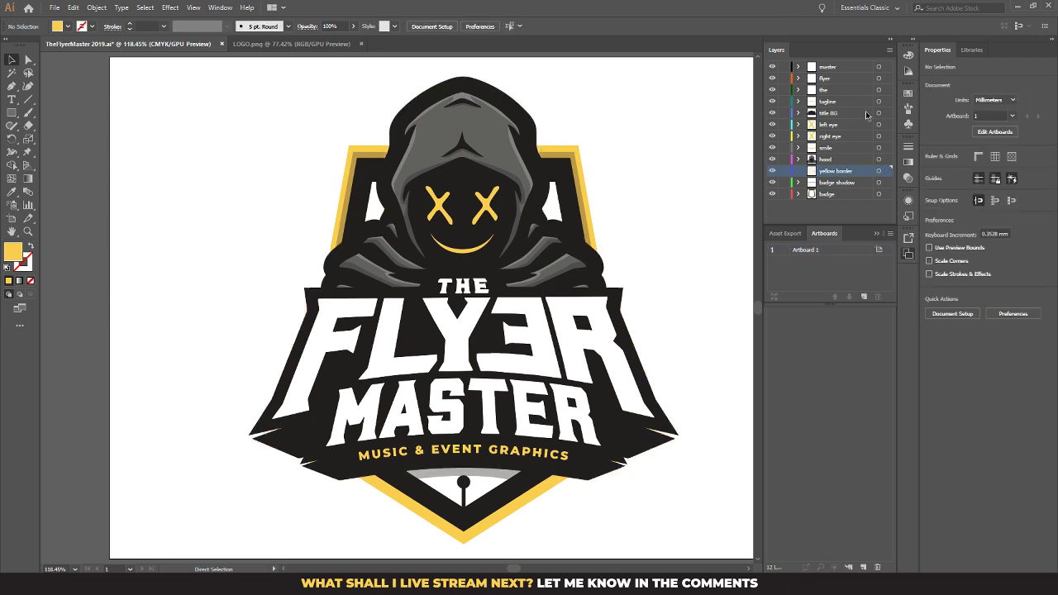
{"action": "left_click", "coordinate": [830, 197]}
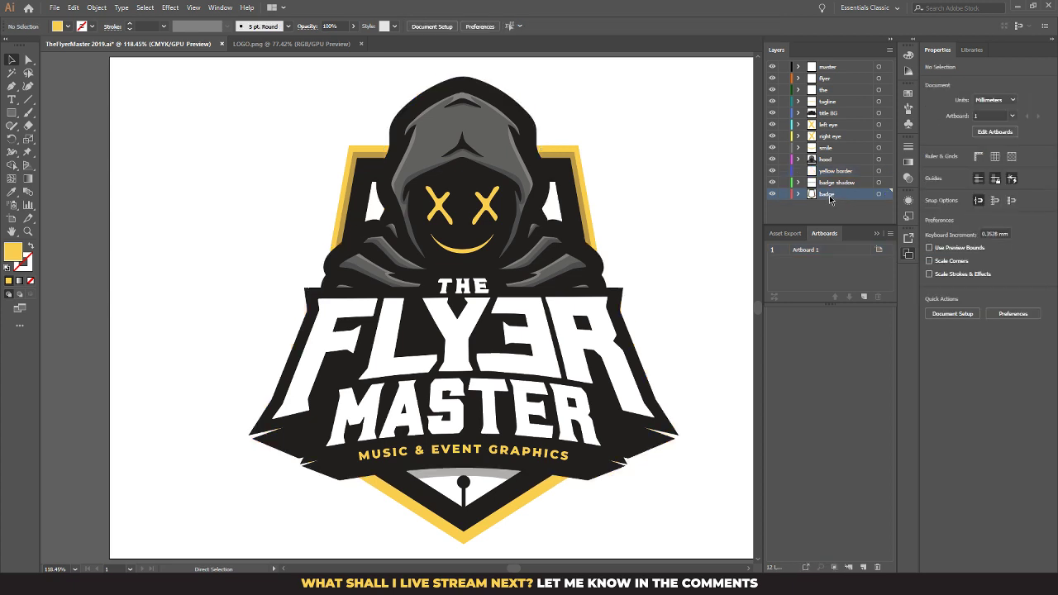
{"action": "key", "text": "ctrl+b"}
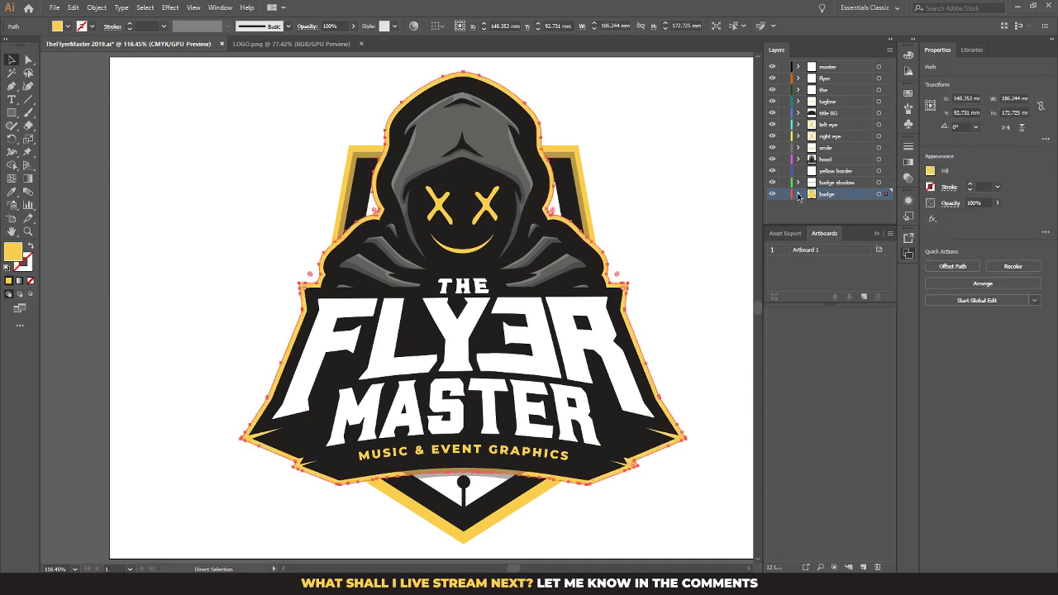
{"action": "key", "text": "ctrl+shift+["}
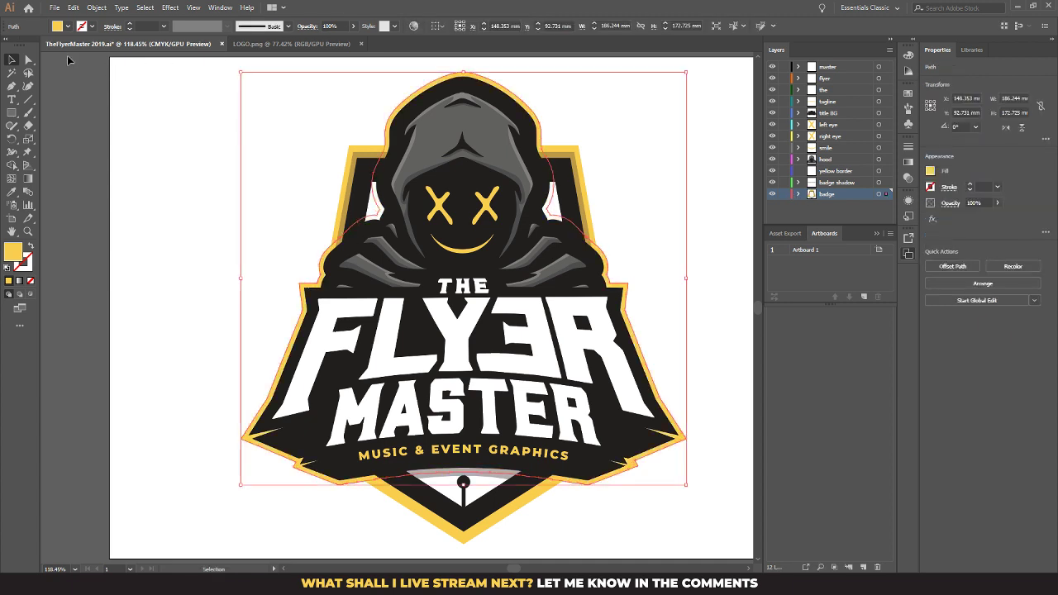
{"action": "left_click", "coordinate": [71, 126]}
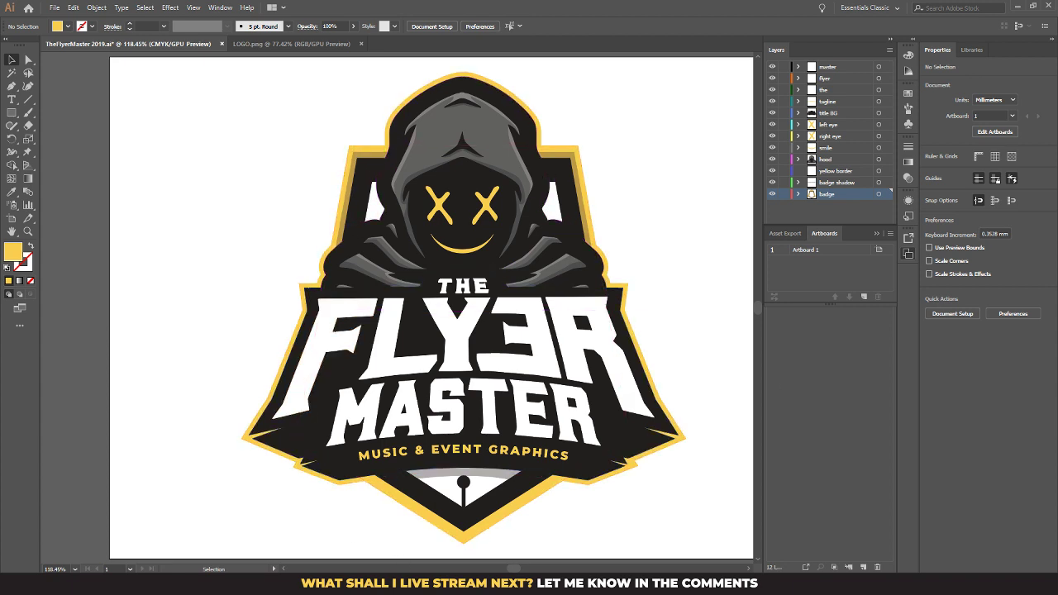
Switch to After Effects, move the yellow border layer back below the badge layer, and return to Illustrator
{"action": "key", "text": "alt+Tab"}
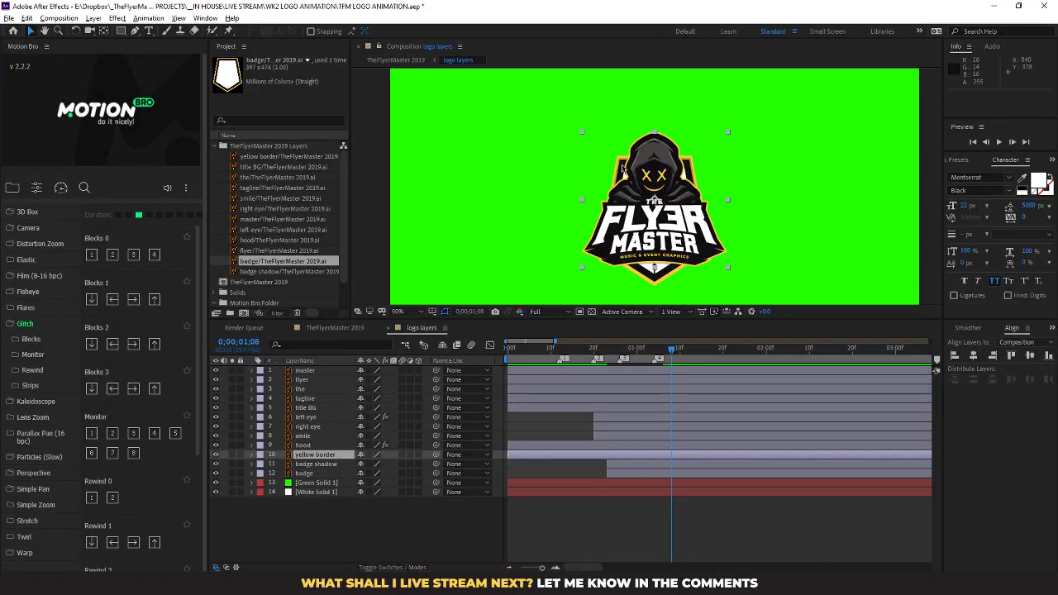
{"action": "left_click_drag", "start_coordinate": [316, 456], "coordinate": [317, 486]}
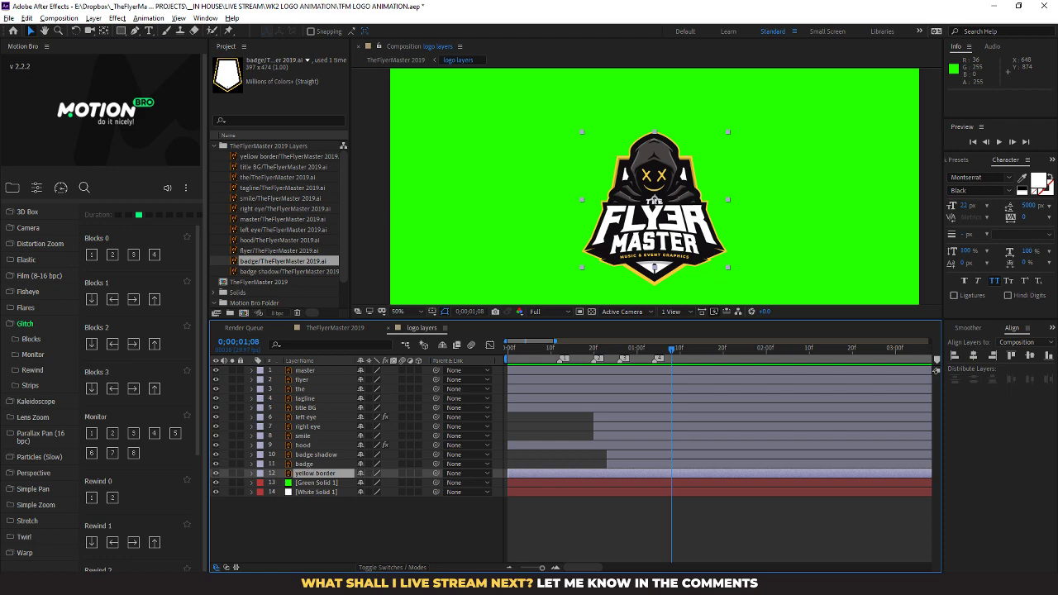
{"action": "left_click", "coordinate": [405, 584]}
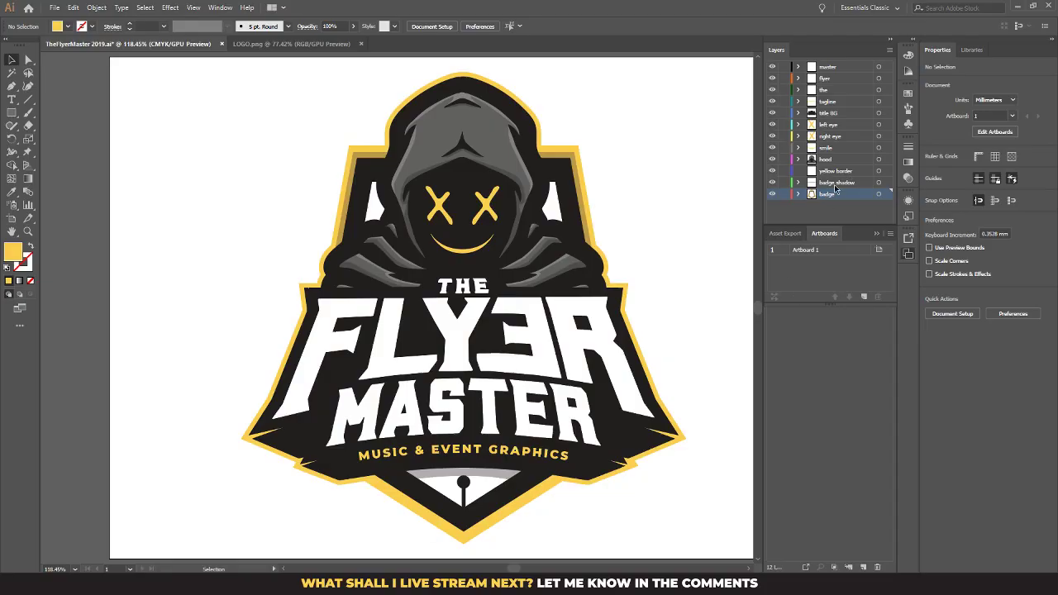
Cut the yellow border paths out of the badge layer and paste them in place on a new layer beneath the badge
{"action": "left_click", "coordinate": [579, 147]}
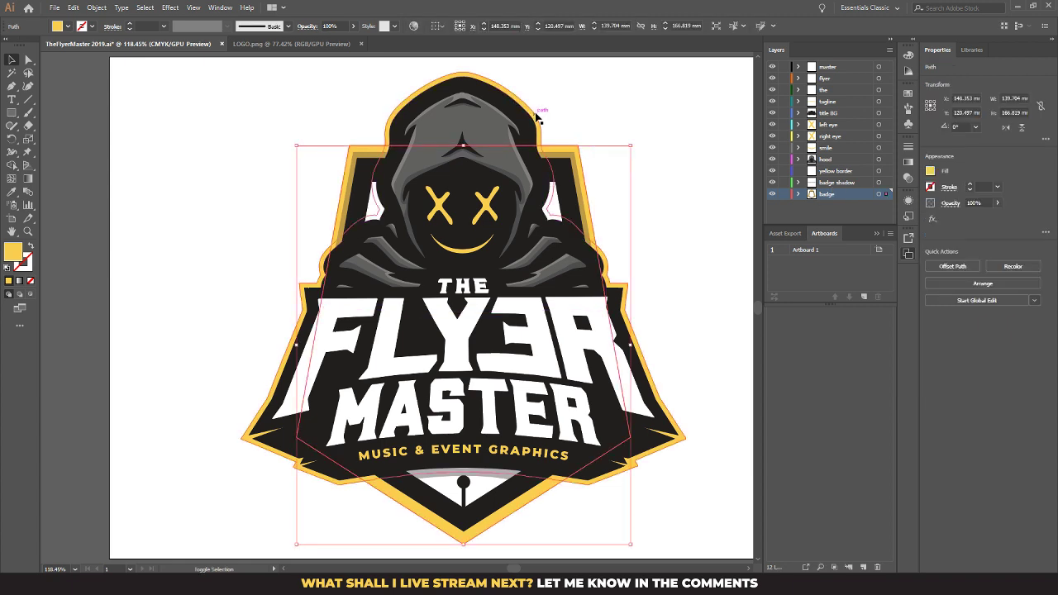
{"action": "left_click", "coordinate": [539, 114], "text": "shift"}
{"action": "left_click", "coordinate": [577, 148], "text": "shift"}
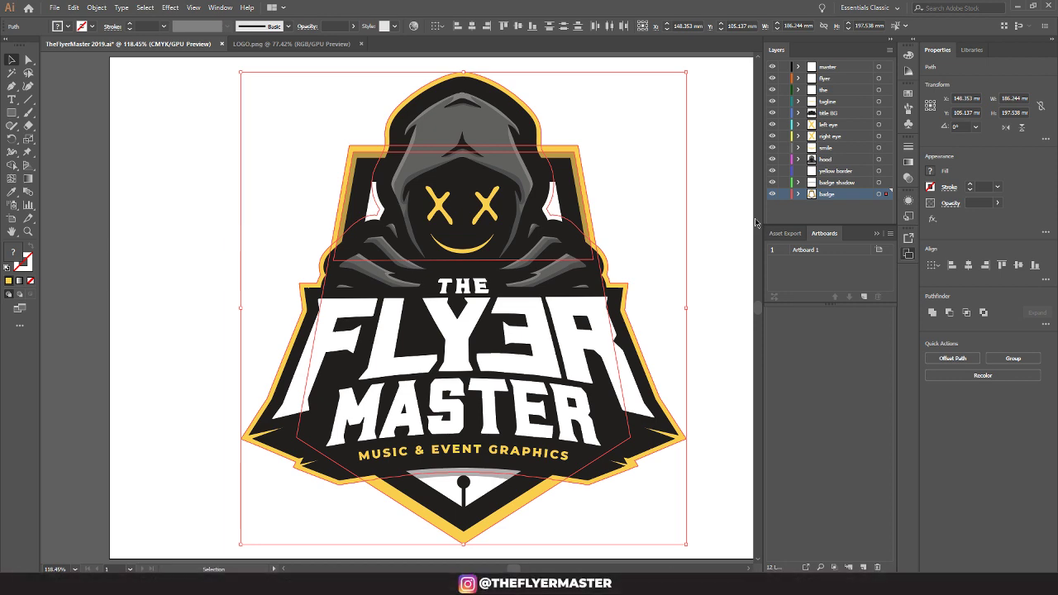
{"action": "key", "text": "a"}
{"action": "key", "text": "Delete"}
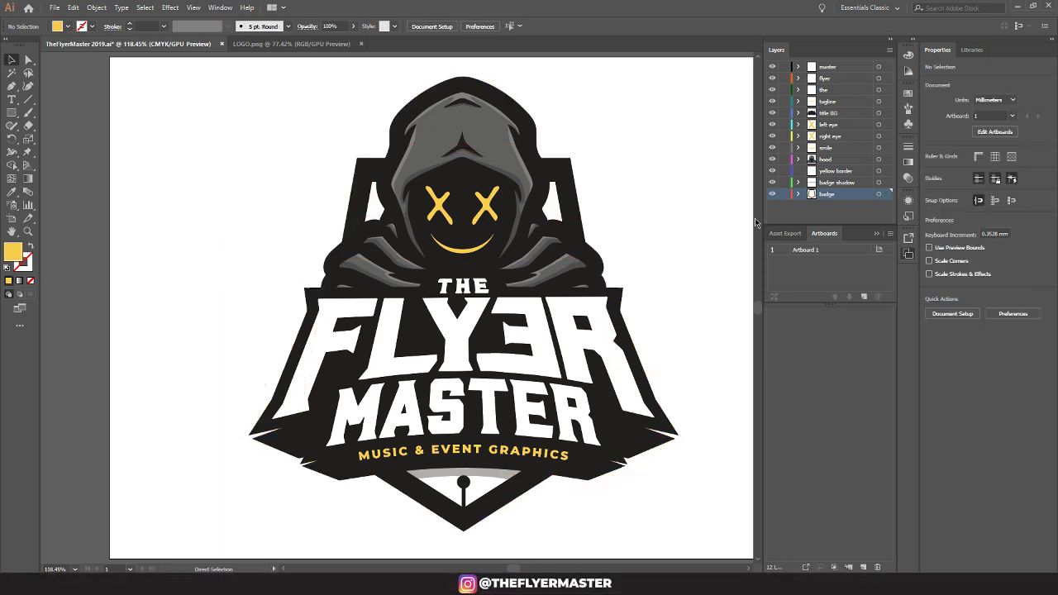
{"action": "key", "text": "v"}
{"action": "left_click", "coordinate": [863, 568]}
{"action": "left_click_drag", "start_coordinate": [836, 196], "coordinate": [834, 221]}
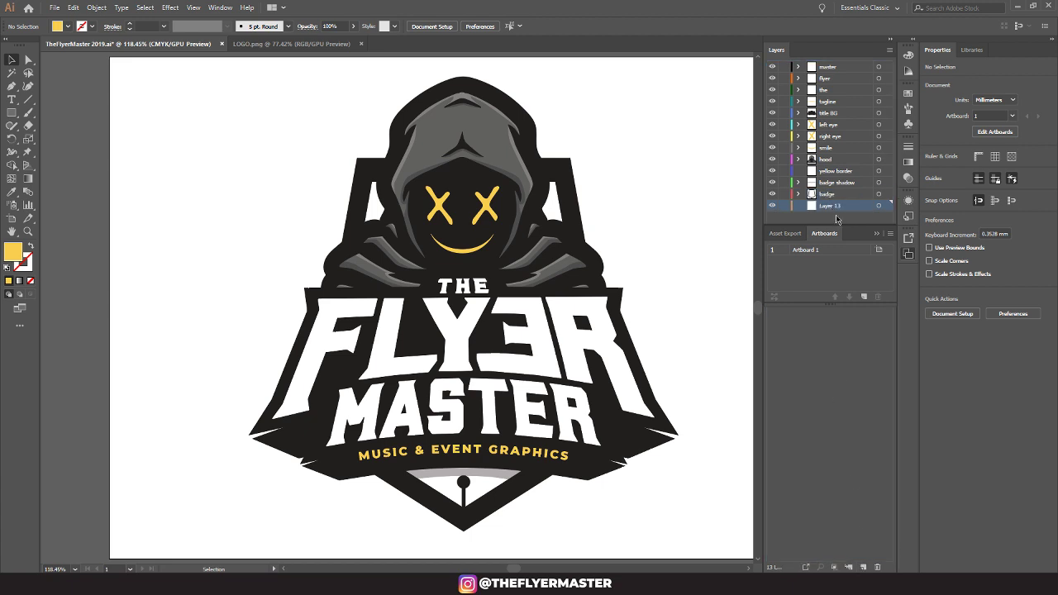
{"action": "key", "text": "ctrl+f"}
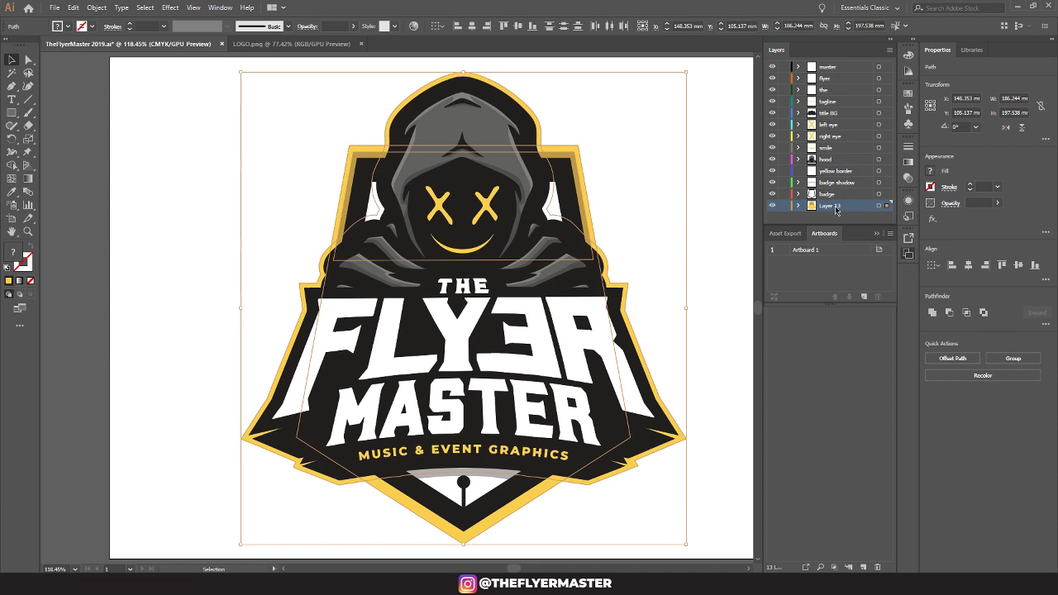
Rename the new bottom layer as yellow border and delete the old empty yellow border layer above the badge shadow
{"action": "double_click", "coordinate": [836, 209]}
{"action": "type", "text": "yellow border"}
{"action": "key", "text": "Return"}
{"action": "left_click", "coordinate": [848, 171]}
{"action": "key", "text": "Delete"}
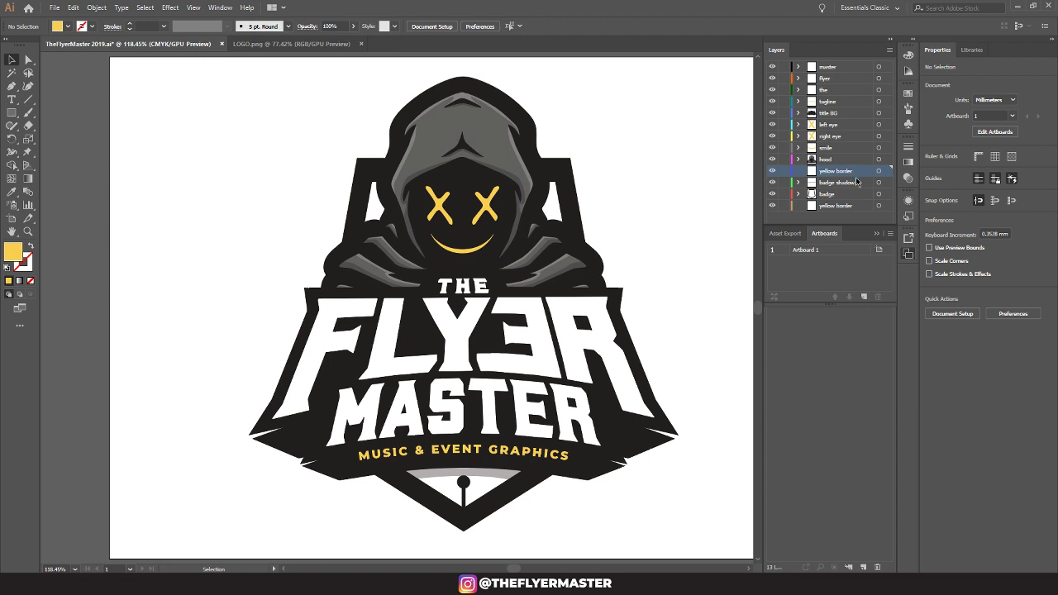
{"action": "key", "text": "ctrl+z"}
{"action": "left_click_drag", "start_coordinate": [836, 174], "coordinate": [878, 568]}
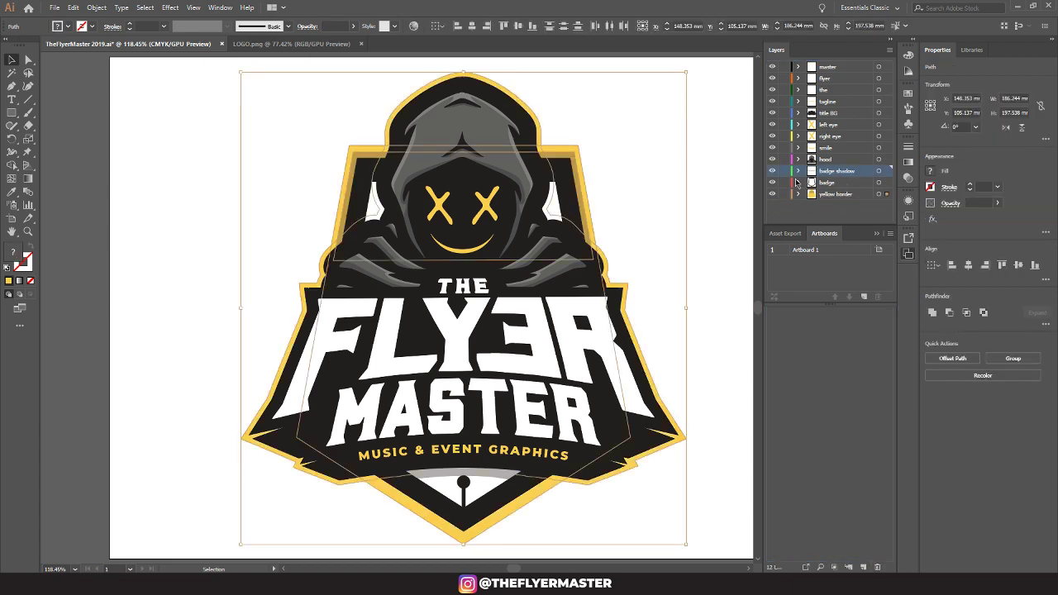
Toggle the badge shadow layer to check its artwork, save the document and deselect the border paths
{"action": "left_click", "coordinate": [772, 170]}
{"action": "left_click", "coordinate": [773, 170]}
{"action": "key", "text": "a"}
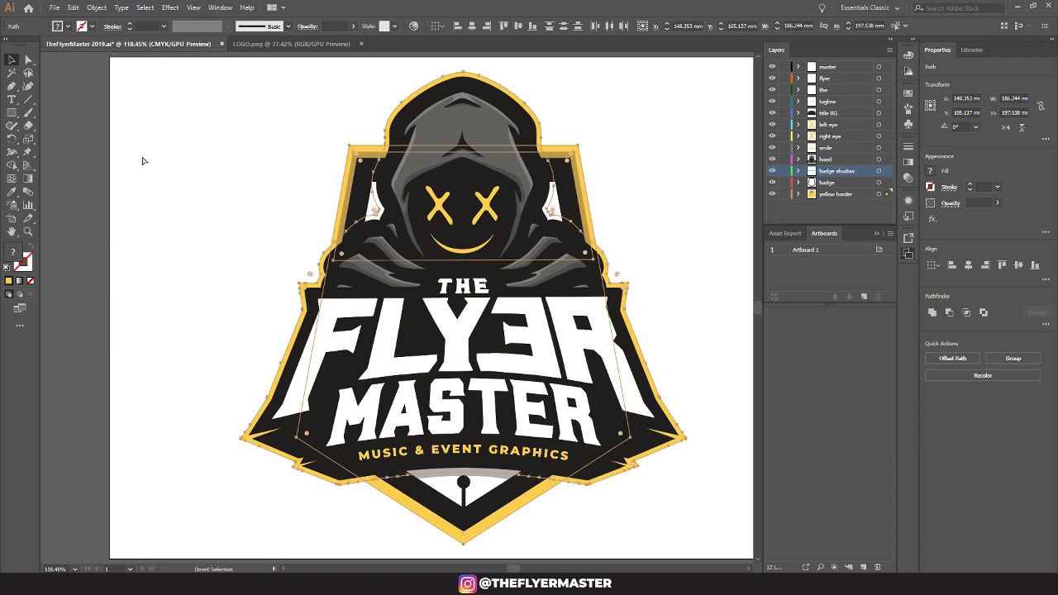
{"action": "key", "text": "v"}
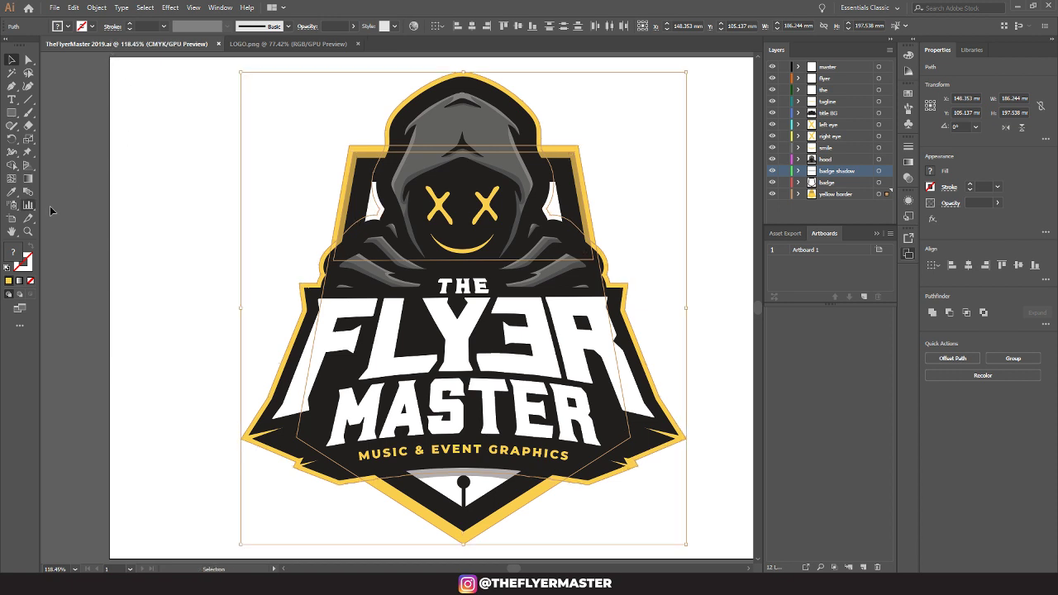
{"action": "left_click", "coordinate": [102, 184]}
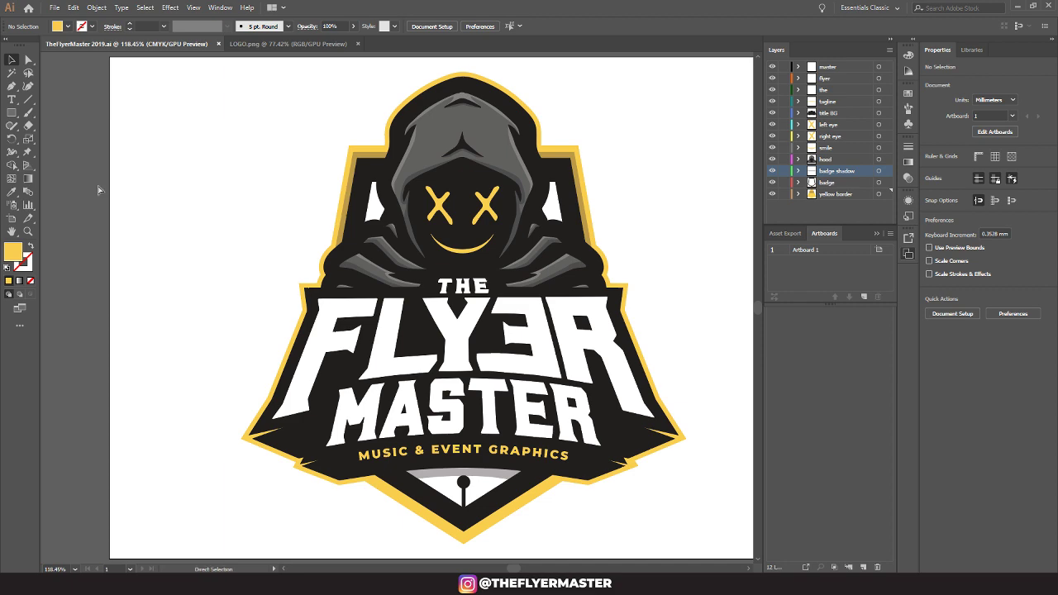
{"action": "key", "text": "ctrl+minus"}
{"action": "key", "text": "ctrl+minus"}
{"action": "key", "text": "ctrl+minus"}
{"action": "key", "text": "ctrl+plus"}
{"action": "key", "text": "ctrl+plus"}
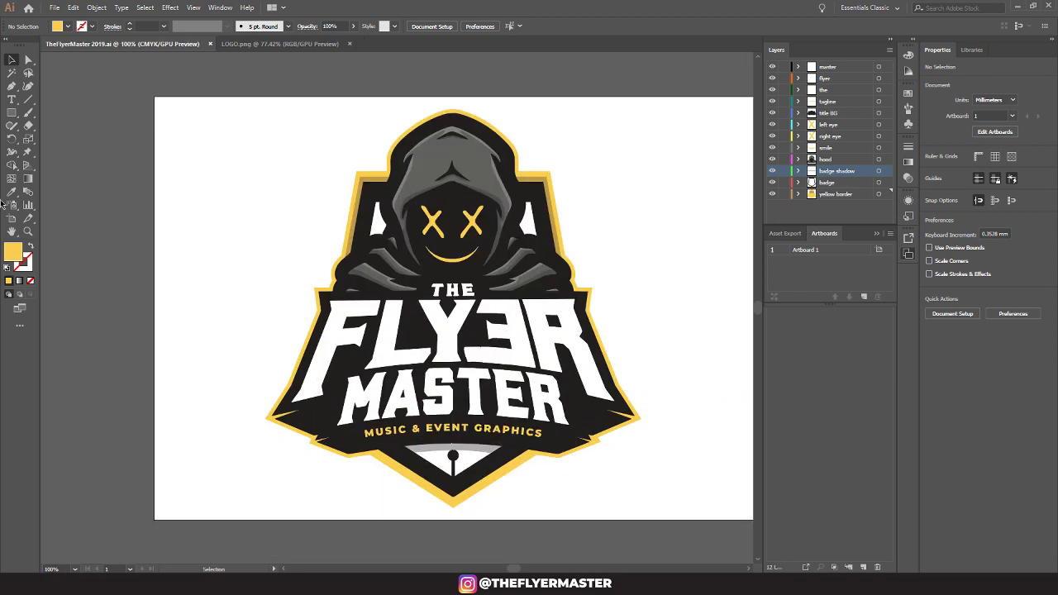
Switch to After Effects and compare the logo with the yellow border layer hidden and shown, ending at 0;00;01;04
{"action": "key", "text": "alt+Tab"}
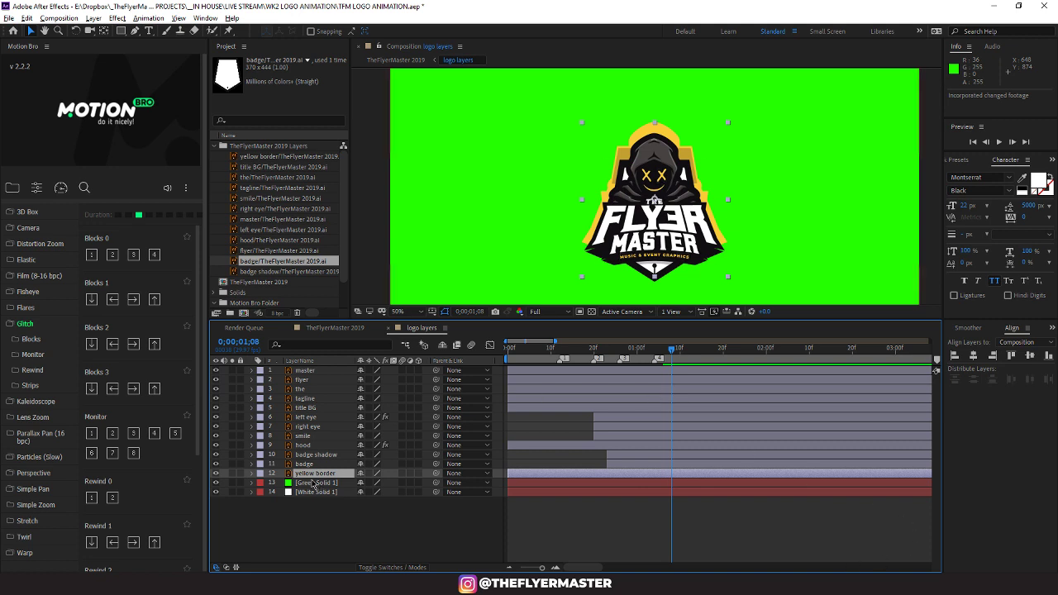
{"action": "left_click", "coordinate": [217, 475]}
{"action": "left_click", "coordinate": [218, 474]}
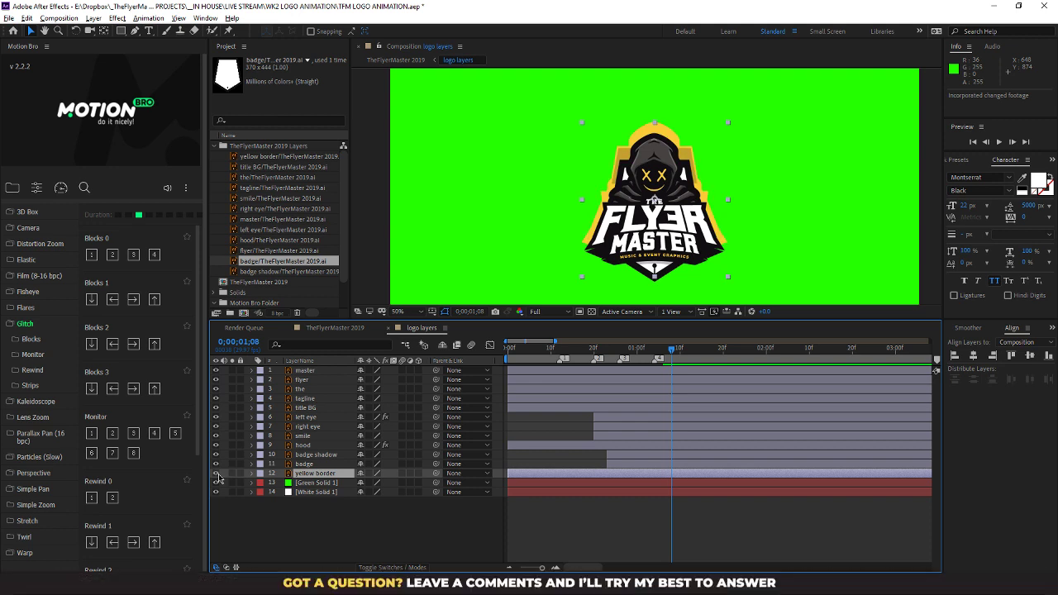
{"action": "left_click", "coordinate": [217, 475]}
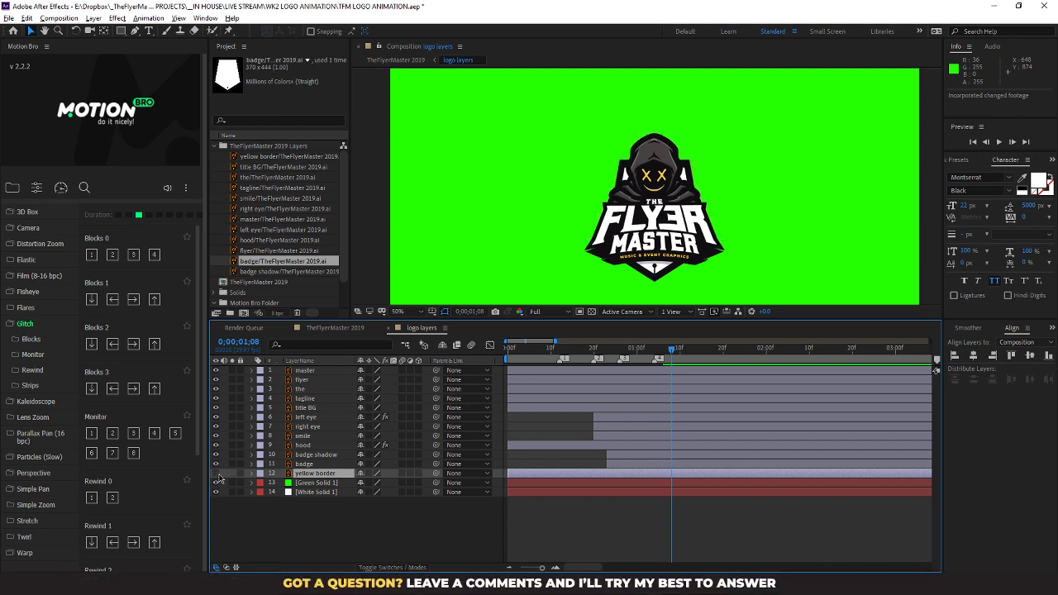
{"action": "mouse_move", "coordinate": [674, 352]}
{"action": "left_mouse_down"}
{"action": "mouse_move", "coordinate": [630, 350]}
{"action": "mouse_move", "coordinate": [685, 350]}
{"action": "mouse_move", "coordinate": [531, 361]}
{"action": "mouse_move", "coordinate": [680, 352]}
{"action": "mouse_move", "coordinate": [658, 354]}
{"action": "left_mouse_up"}
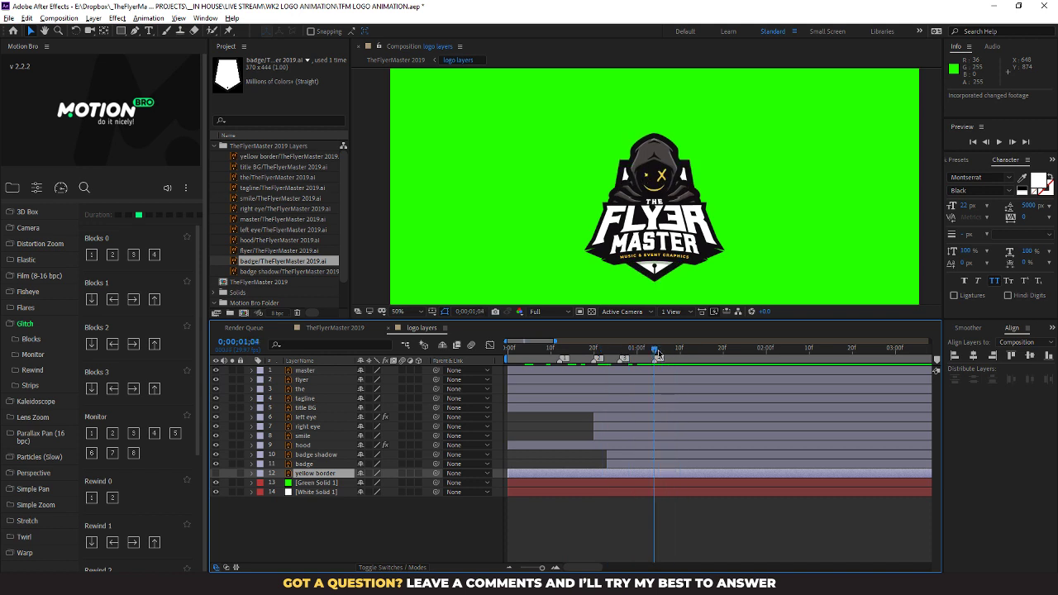
{"action": "left_click", "coordinate": [217, 474]}
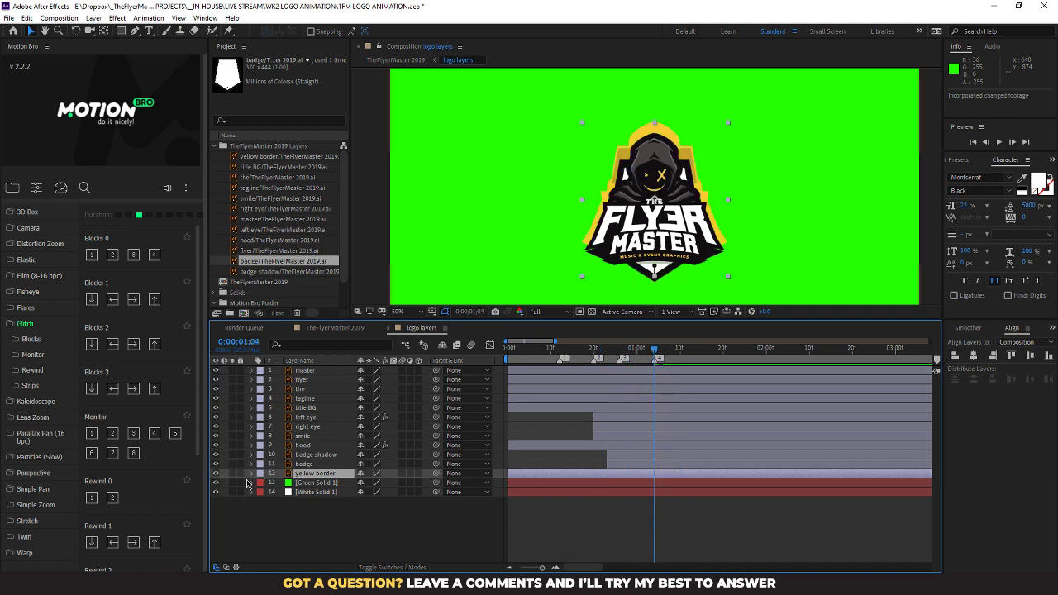
Set the yellow border layer's position to 959.5, 539.9 so it lines up behind the badge
{"action": "left_click", "coordinate": [252, 473]}
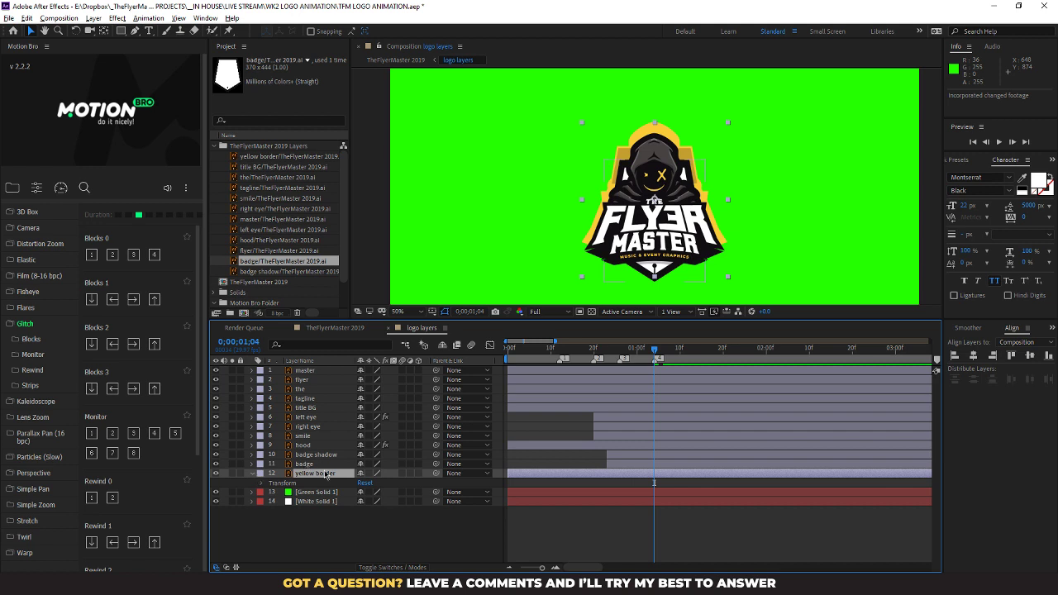
{"action": "left_click", "coordinate": [263, 483]}
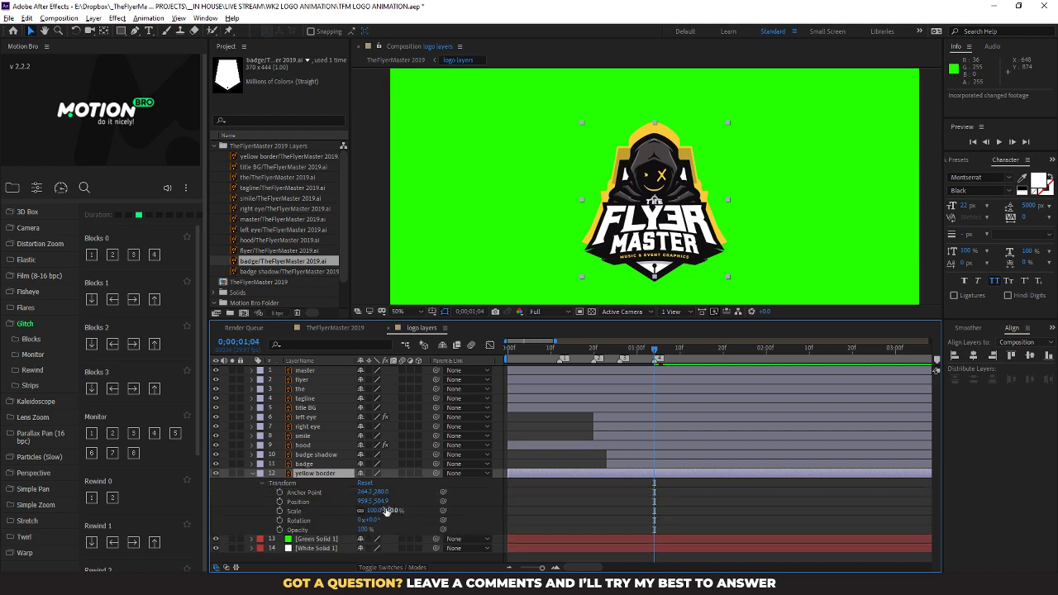
{"action": "left_click_drag", "start_coordinate": [382, 502], "coordinate": [400, 506]}
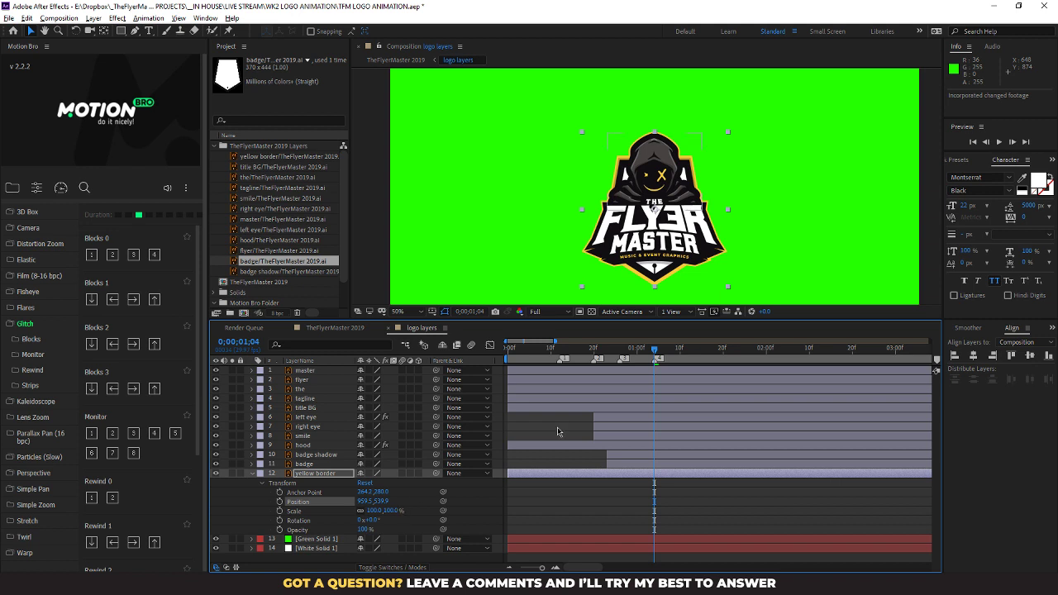
Trim the start of the yellow border layer to 0;00;01;04
{"action": "left_click_drag", "start_coordinate": [654, 352], "coordinate": [705, 349]}
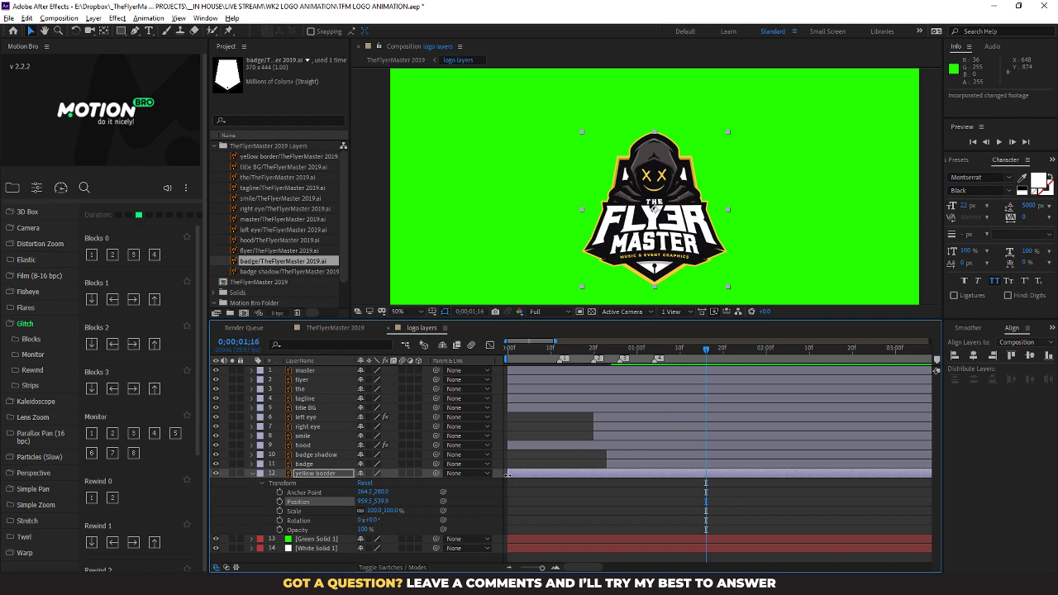
{"action": "left_click_drag", "start_coordinate": [507, 473], "coordinate": [655, 473]}
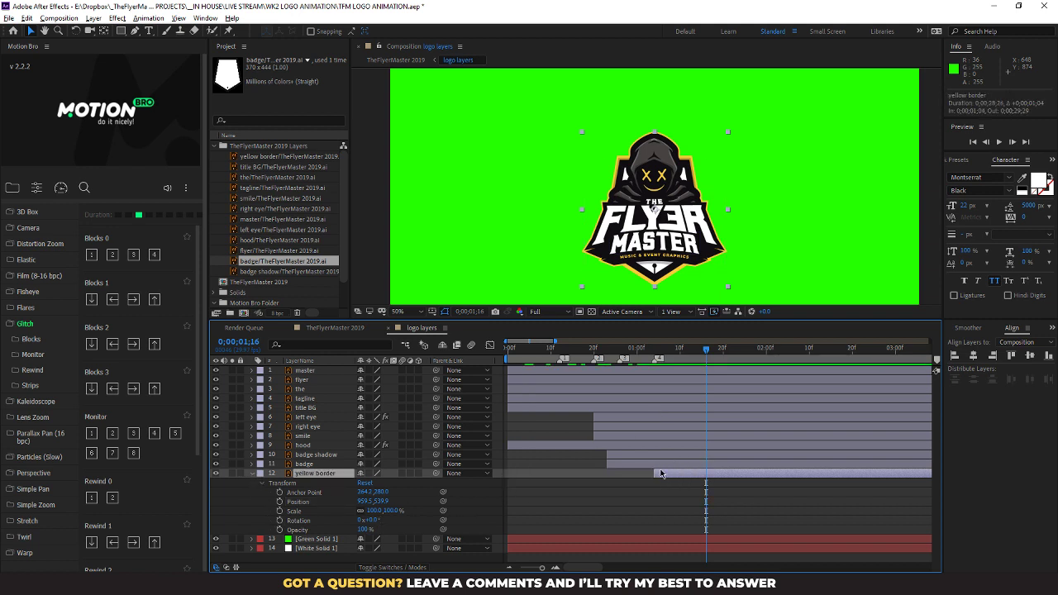
{"action": "left_click_drag", "start_coordinate": [706, 349], "coordinate": [654, 355]}
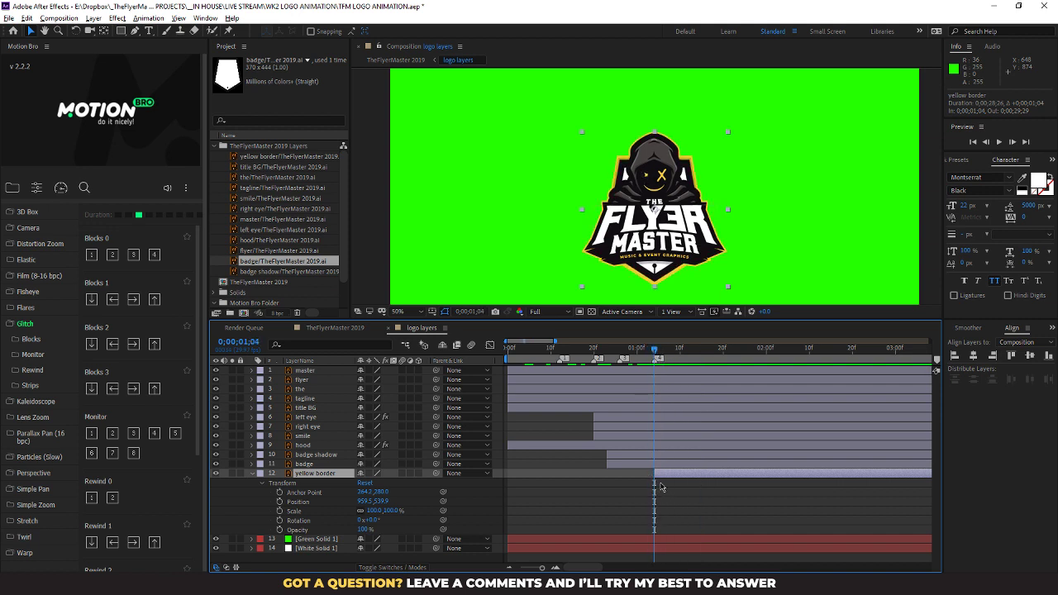
{"action": "left_click_drag", "start_coordinate": [654, 473], "coordinate": [645, 473]}
{"action": "mouse_move", "coordinate": [654, 354]}
{"action": "left_mouse_down"}
{"action": "mouse_move", "coordinate": [642, 353]}
{"action": "mouse_move", "coordinate": [654, 354]}
{"action": "left_mouse_up"}
{"action": "left_click_drag", "start_coordinate": [651, 474], "coordinate": [659, 474]}
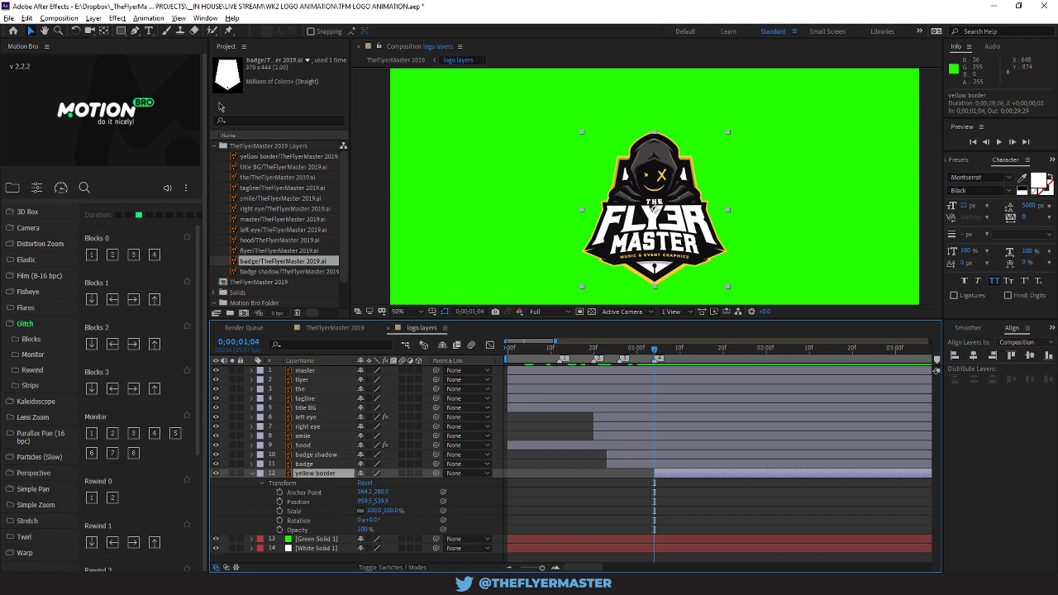
Draw a narrow four-point Pen tool mask on the yellow border layer, from the logo's centre to the badge's lower-left edge
{"action": "left_click", "coordinate": [135, 31]}
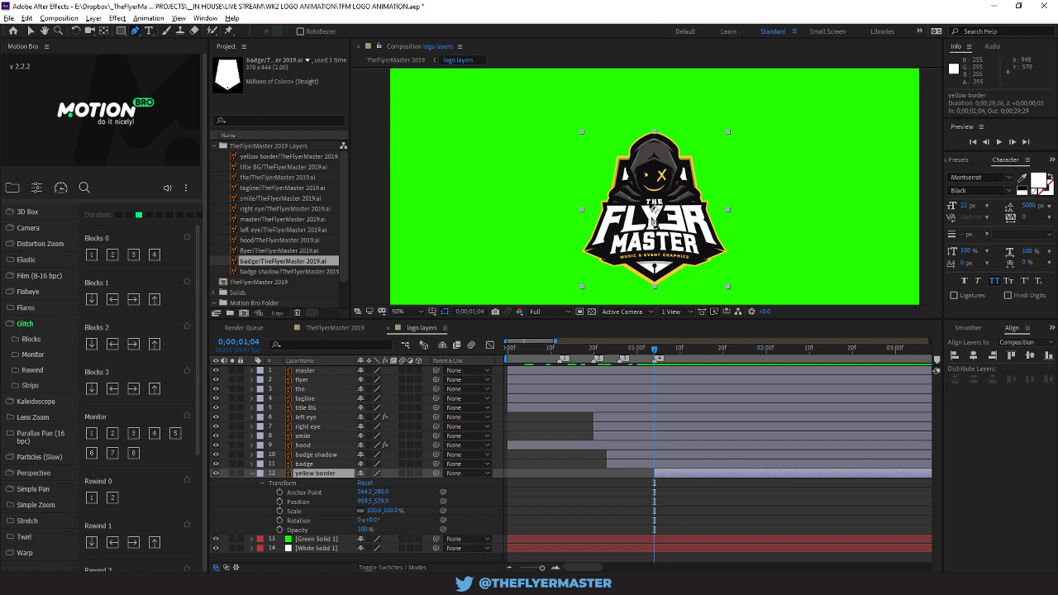
{"action": "left_click", "coordinate": [653, 220]}
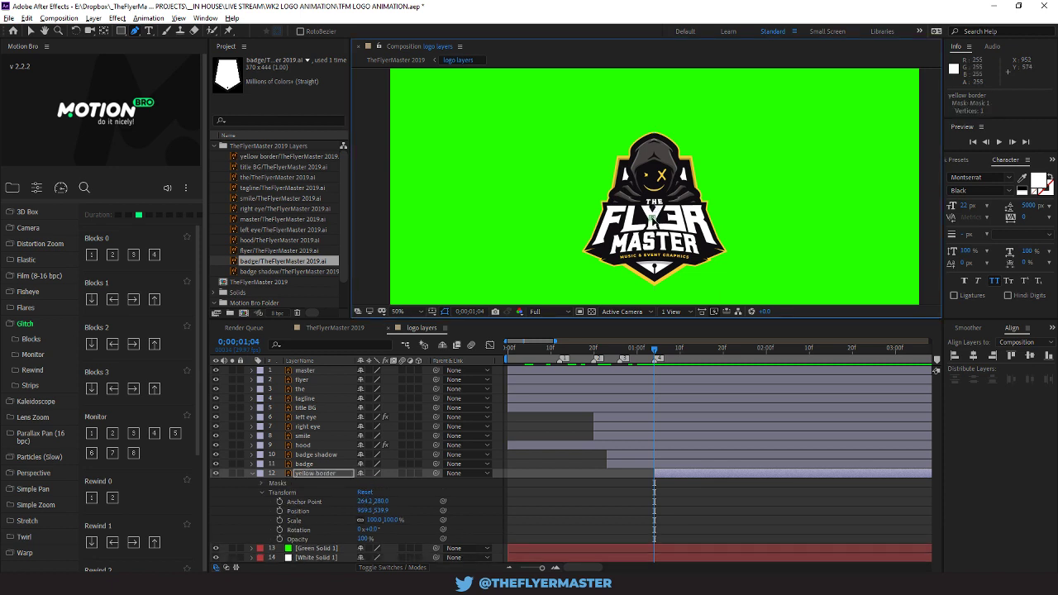
{"action": "left_click", "coordinate": [579, 260]}
{"action": "left_click", "coordinate": [654, 218]}
{"action": "left_click", "coordinate": [653, 219]}
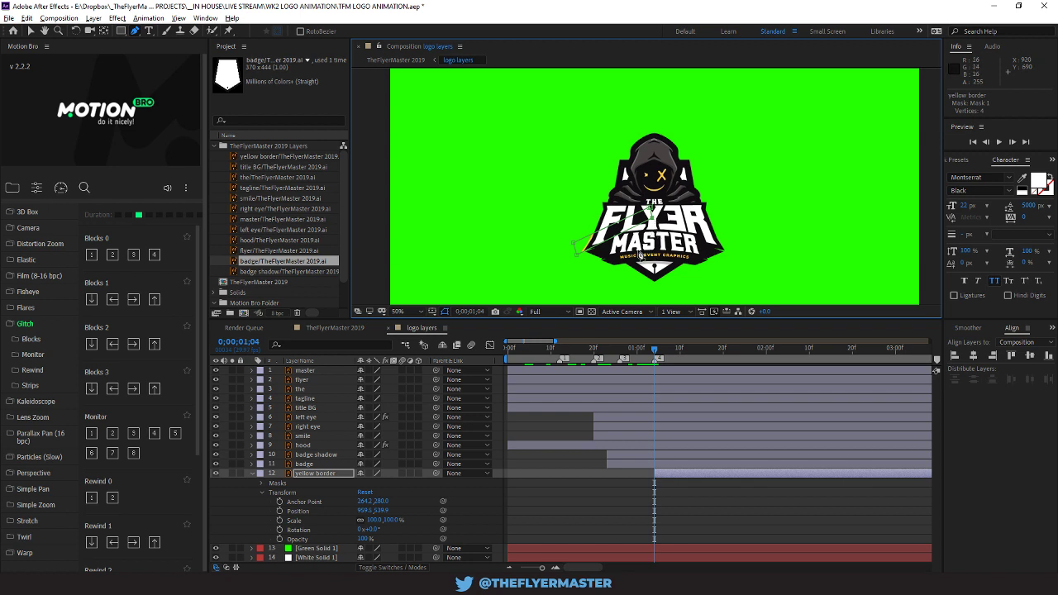
Reveal the yellow border mask's properties and start keyframing its Mask Path at 0;00;01;04
{"action": "left_click", "coordinate": [263, 484]}
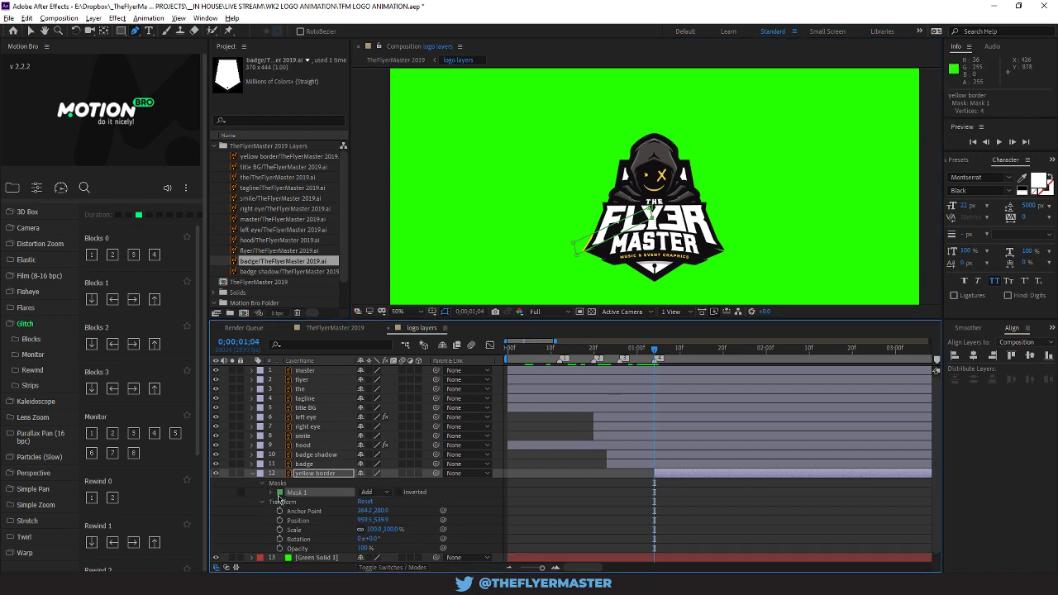
{"action": "left_click", "coordinate": [272, 494]}
{"action": "scroll", "coordinate": [790, 288], "scroll_direction": "up", "scroll_amount": 1}
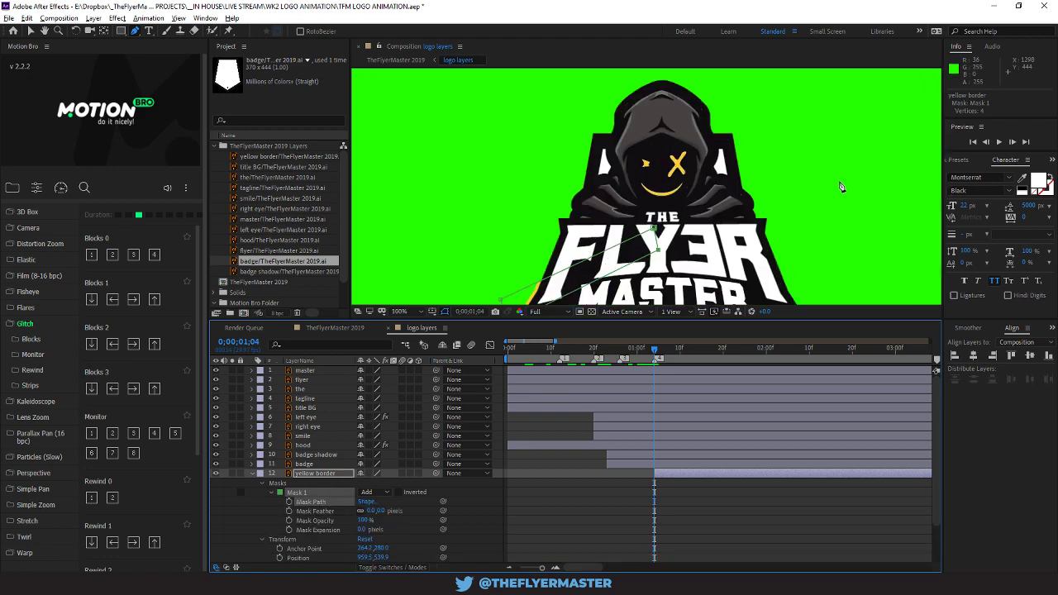
{"action": "key", "text": "space"}
{"action": "left_click_drag", "start_coordinate": [734, 230], "coordinate": [734, 131]}
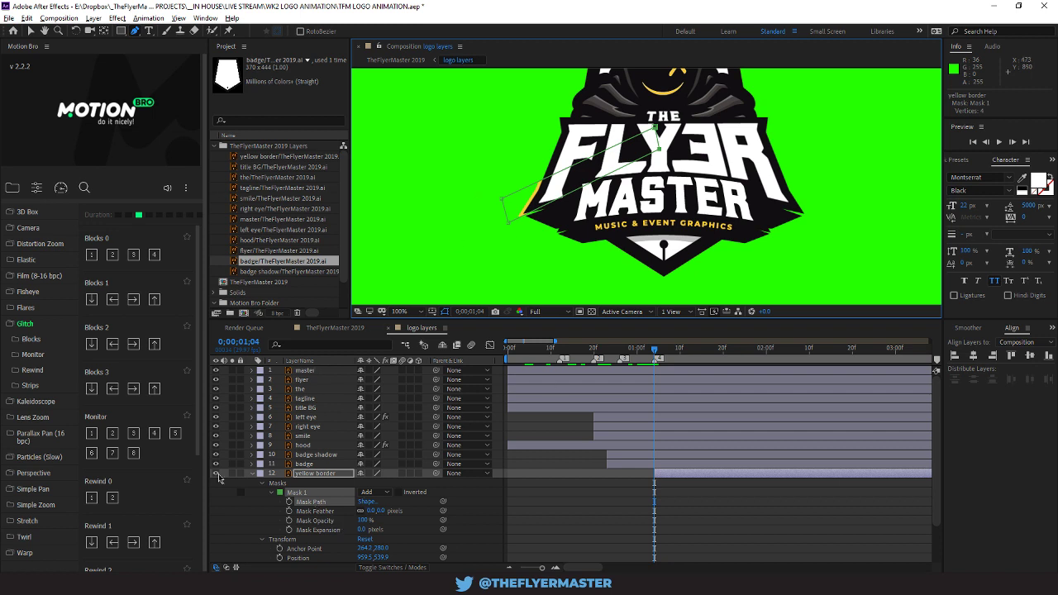
{"action": "left_click", "coordinate": [289, 502]}
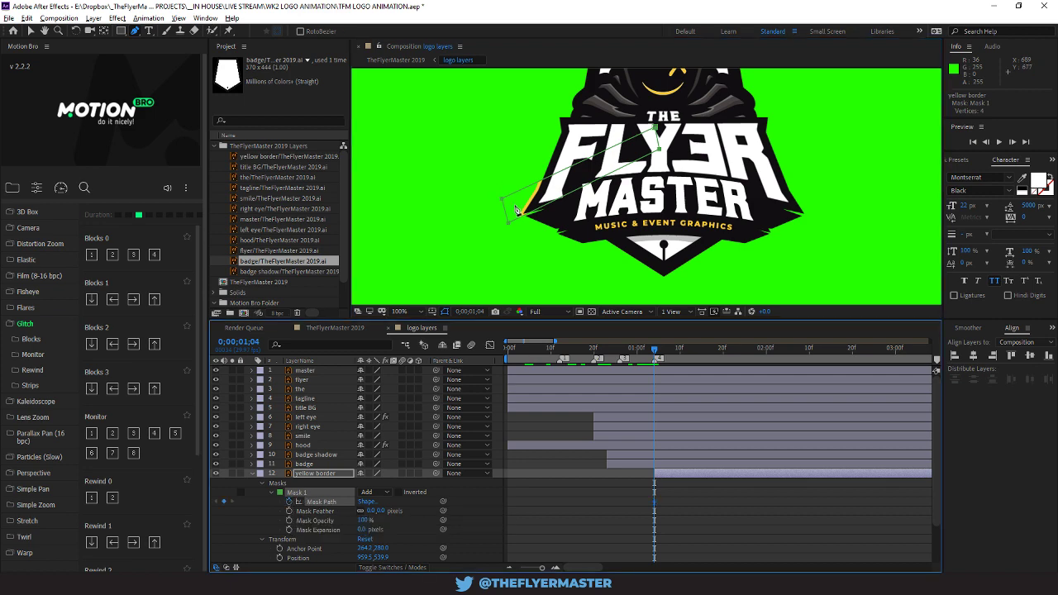
Reshape the mask at 0;00;01;04 so its outer points converge at the badge's lower-left corner
{"action": "left_click_drag", "start_coordinate": [501, 198], "coordinate": [497, 196]}
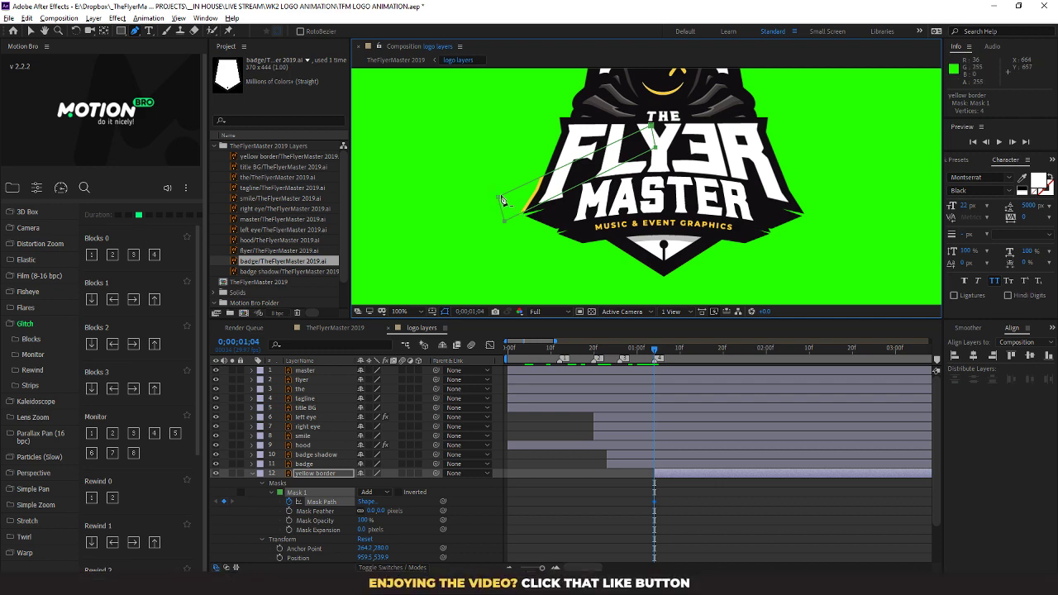
{"action": "left_click_drag", "start_coordinate": [497, 195], "coordinate": [506, 205]}
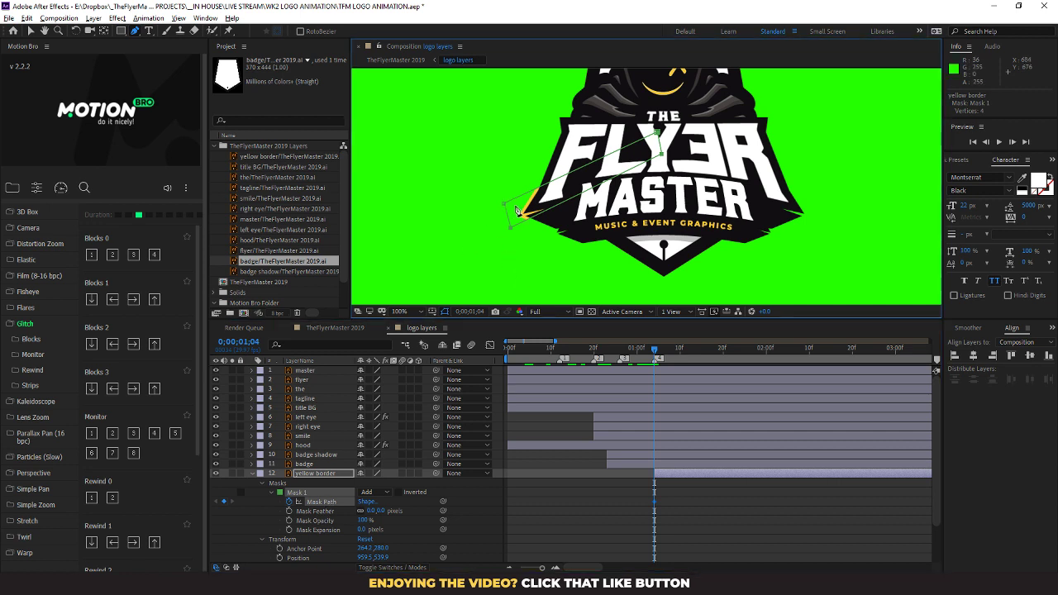
{"action": "left_click_drag", "start_coordinate": [505, 206], "coordinate": [527, 214]}
At 0;00;01;05, spread the mask's outer points up along the badge's lower-left edge to uncover a short stretch of border
{"action": "left_click", "coordinate": [659, 353]}
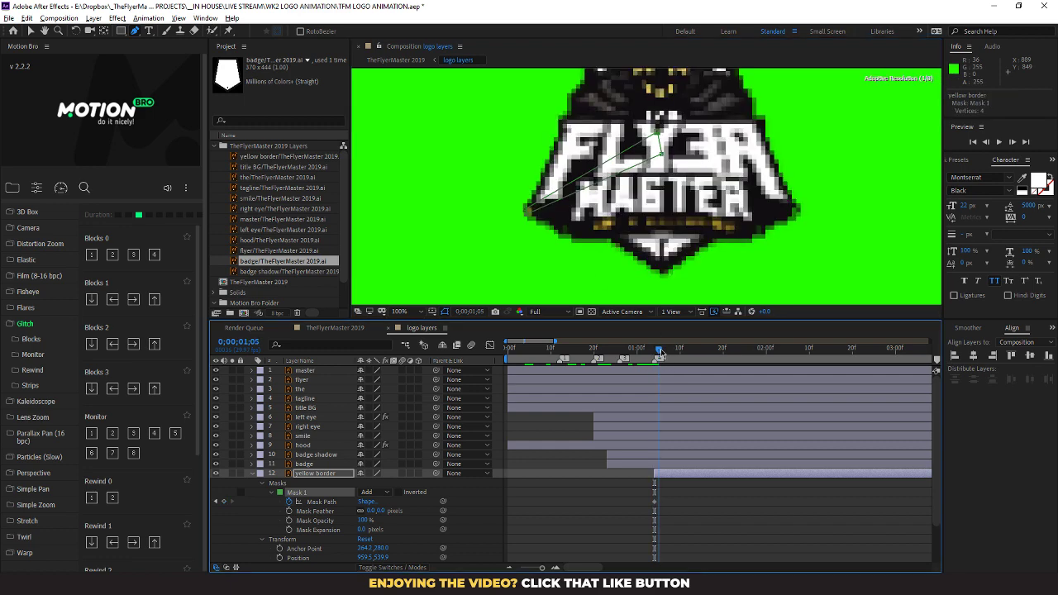
{"action": "mouse_move", "coordinate": [527, 213]}
{"action": "left_mouse_down"}
{"action": "mouse_move", "coordinate": [494, 206]}
{"action": "mouse_move", "coordinate": [503, 201]}
{"action": "mouse_move", "coordinate": [514, 217]}
{"action": "mouse_move", "coordinate": [526, 193]}
{"action": "left_mouse_up"}
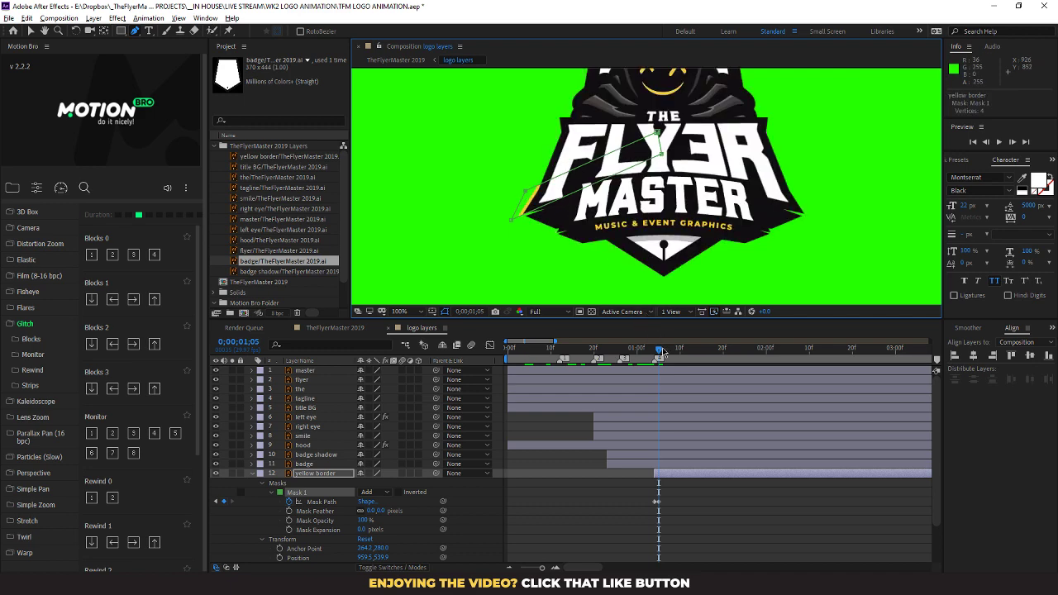
{"action": "left_click_drag", "start_coordinate": [659, 350], "coordinate": [659, 354]}
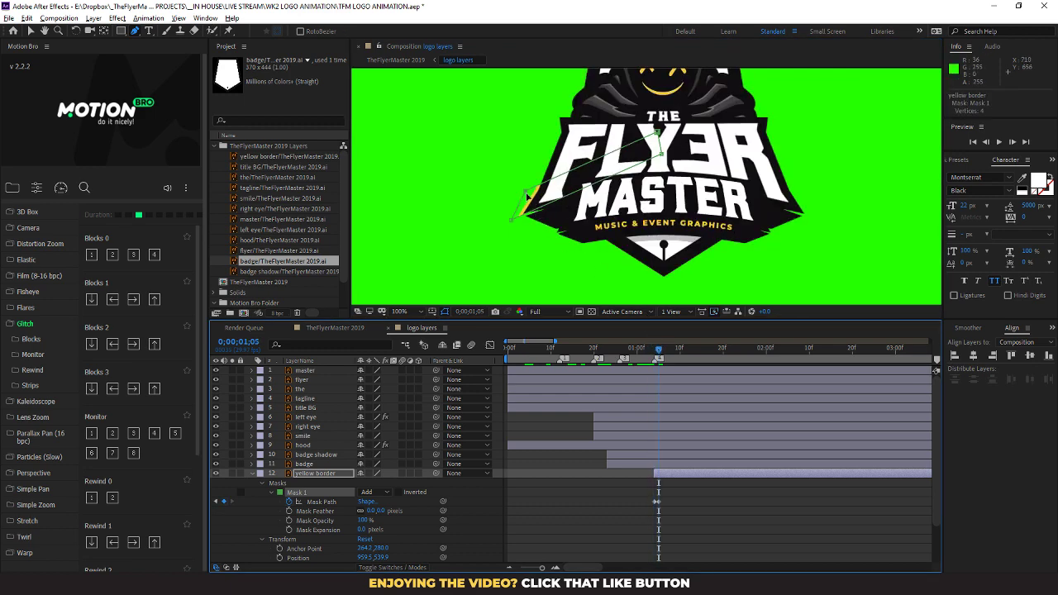
Pull the mask's upper outer point closer to the badge's lower-left corner and shift the Mask Path keyframes one frame earlier
{"action": "left_click_drag", "start_coordinate": [526, 192], "coordinate": [515, 212]}
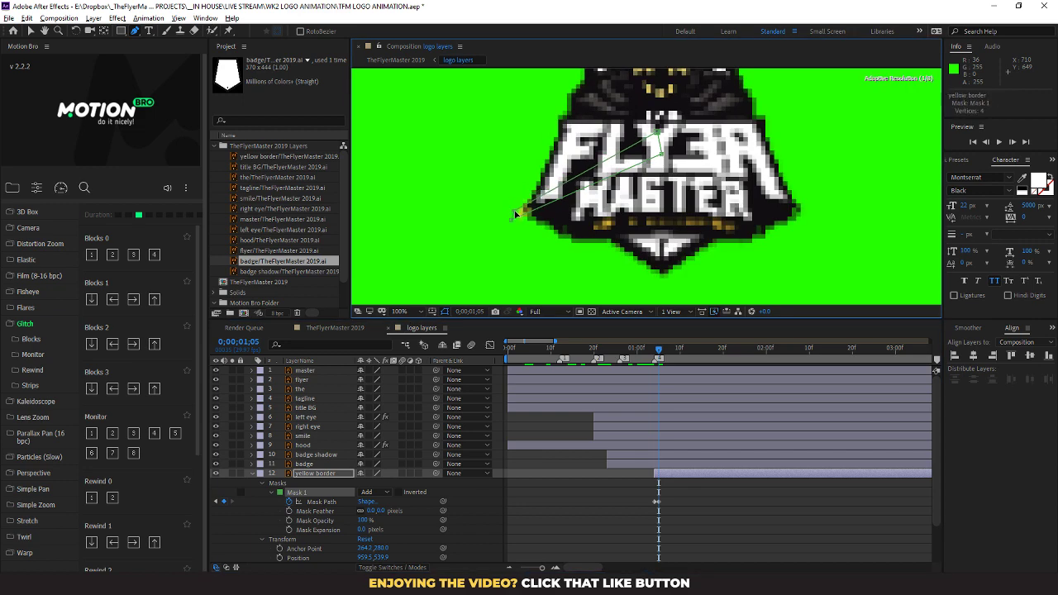
{"action": "left_click", "coordinate": [656, 503]}
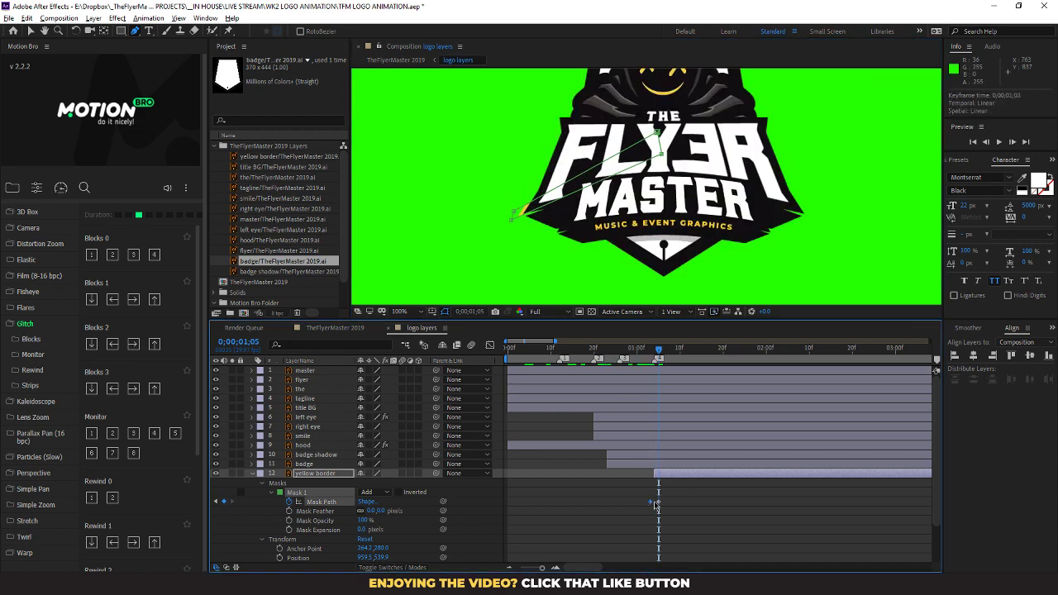
{"action": "left_click_drag", "start_coordinate": [659, 504], "coordinate": [654, 503]}
At 0;00;01;05, spread the mask's outer points well beyond the badge to uncover the border along its lower-left edge
{"action": "left_click", "coordinate": [514, 213]}
{"action": "left_click_drag", "start_coordinate": [515, 212], "coordinate": [659, 120]}
{"action": "scroll", "coordinate": [556, 216], "scroll_direction": "down", "scroll_amount": 2}
{"action": "scroll", "coordinate": [580, 216], "scroll_direction": "up", "scroll_amount": 2}
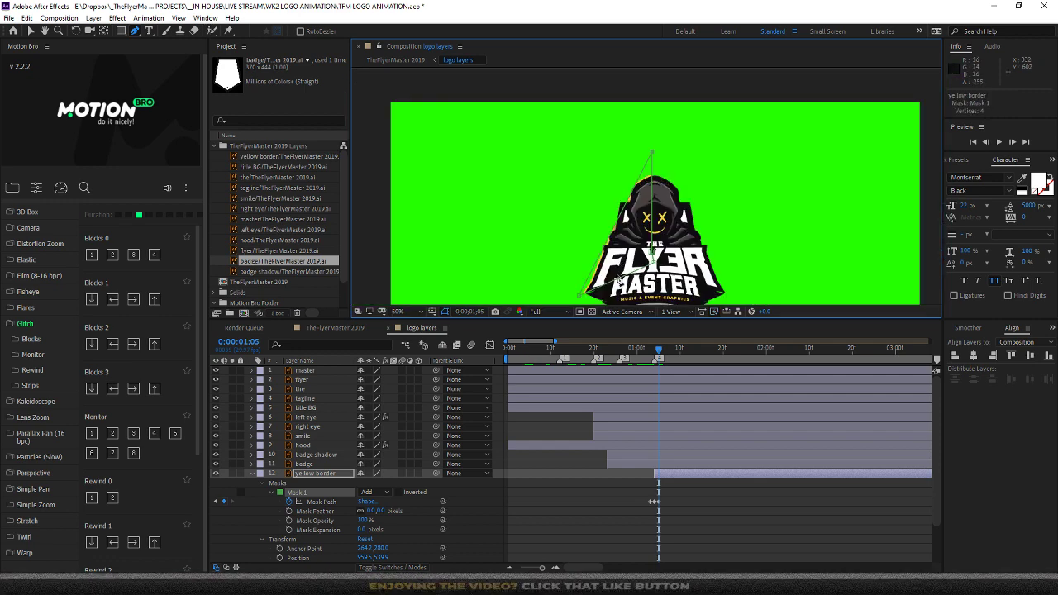
{"action": "left_click_drag", "start_coordinate": [579, 296], "coordinate": [441, 284]}
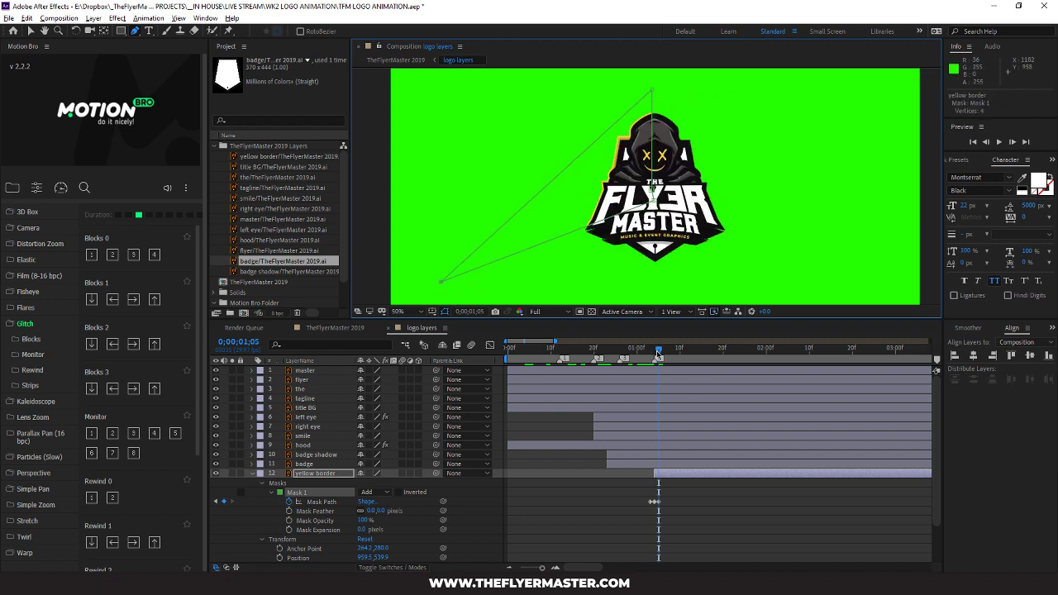
{"action": "left_click_drag", "start_coordinate": [659, 356], "coordinate": [658, 356]}
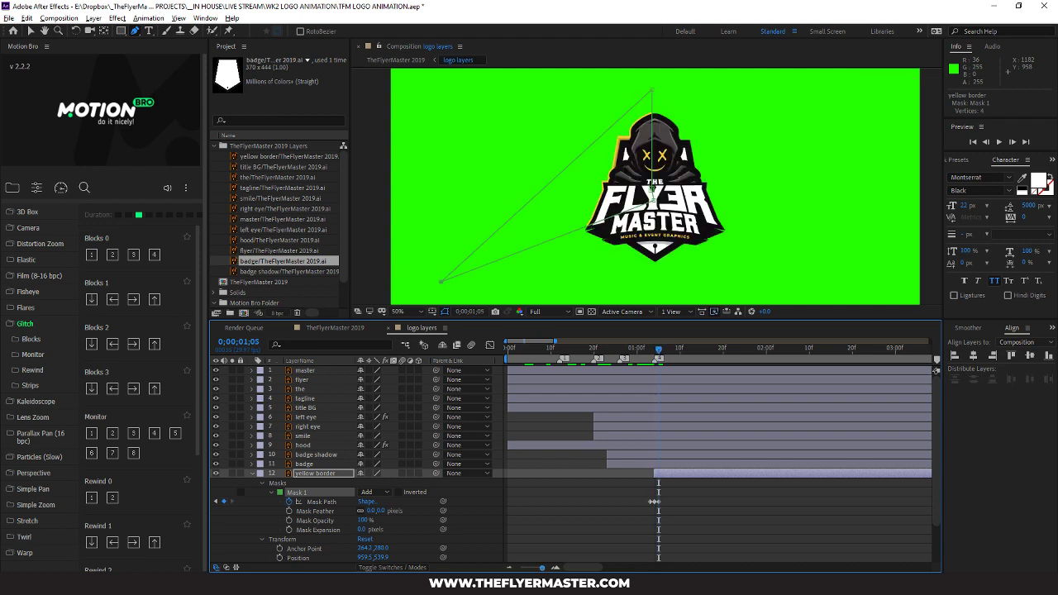
{"action": "left_click_drag", "start_coordinate": [651, 90], "coordinate": [543, 175]}
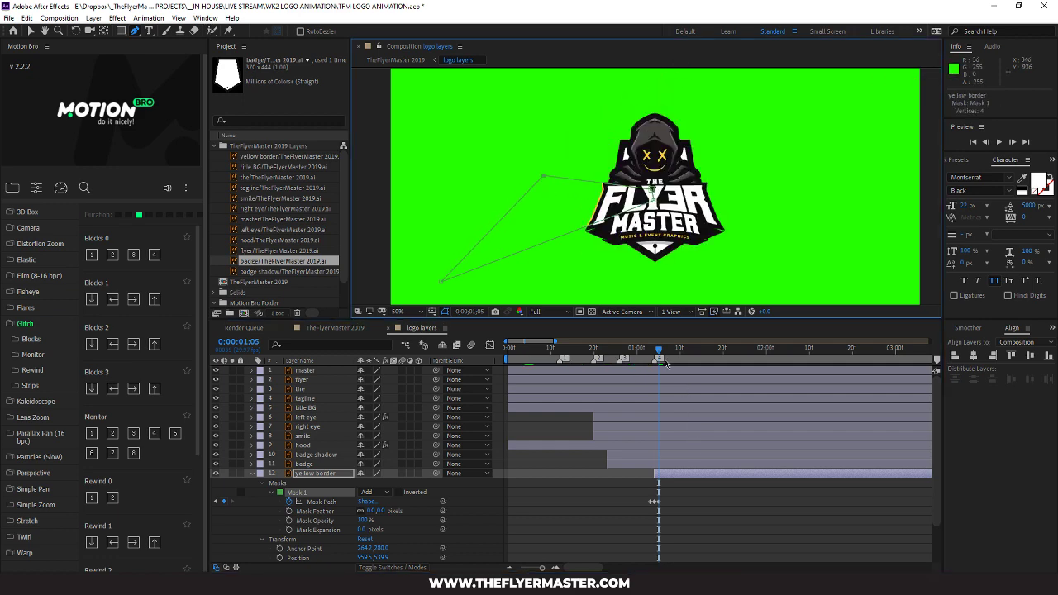
At 0;00;01;06, raise the mask's upper outer point to uncover the border up the badge's left side beside the hood
{"action": "mouse_move", "coordinate": [659, 351]}
{"action": "left_mouse_down"}
{"action": "mouse_move", "coordinate": [650, 353]}
{"action": "mouse_move", "coordinate": [661, 356]}
{"action": "left_mouse_up"}
{"action": "key", "text": "space"}
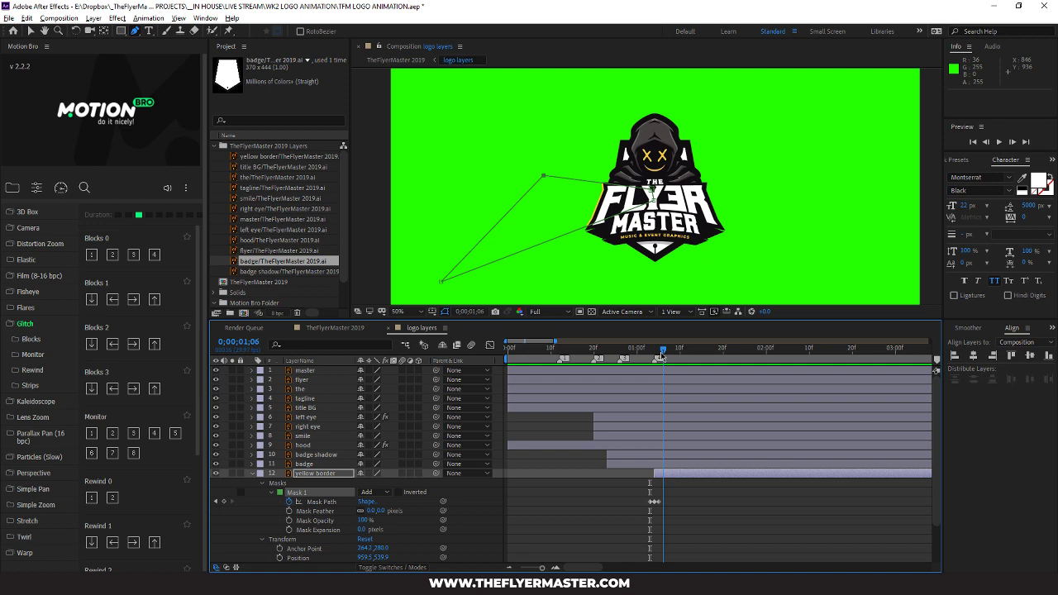
{"action": "mouse_move", "coordinate": [662, 354]}
{"action": "left_mouse_down"}
{"action": "mouse_move", "coordinate": [673, 356]}
{"action": "mouse_move", "coordinate": [664, 354]}
{"action": "left_mouse_up"}
{"action": "left_click", "coordinate": [543, 177]}
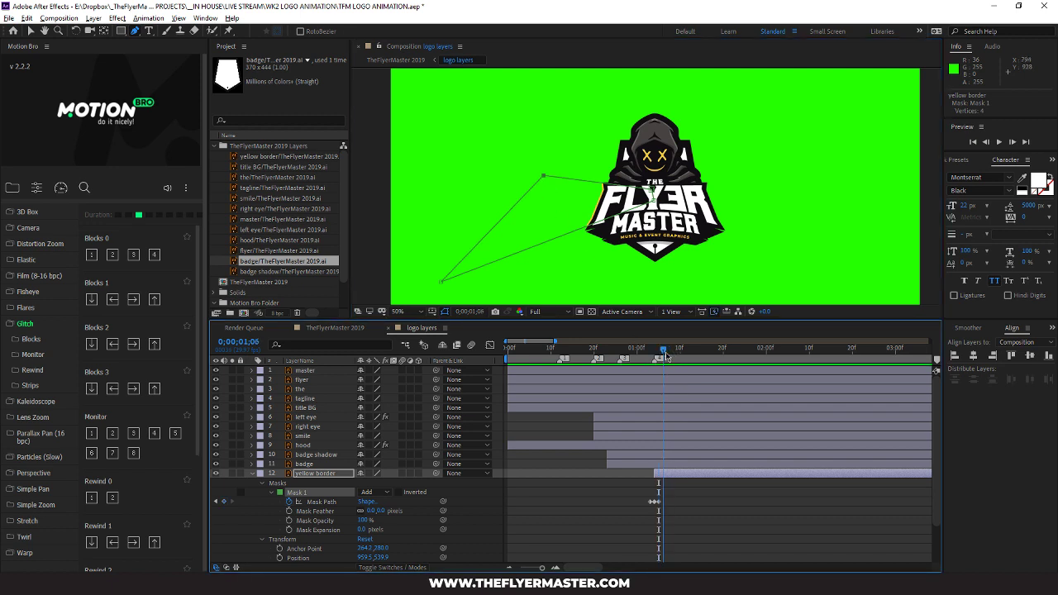
{"action": "left_click", "coordinate": [544, 177]}
{"action": "left_click_drag", "start_coordinate": [544, 177], "coordinate": [598, 125]}
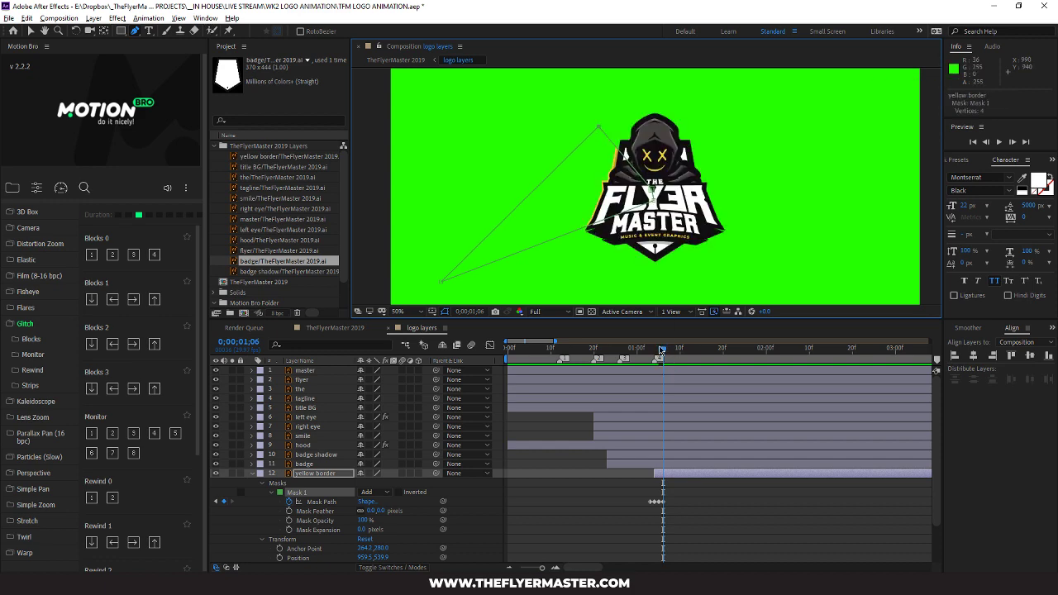
At 0;00;01;07, raise the mask's upper outer point above the hood to uncover the border's upper-left section
{"action": "left_click_drag", "start_coordinate": [664, 349], "coordinate": [663, 351]}
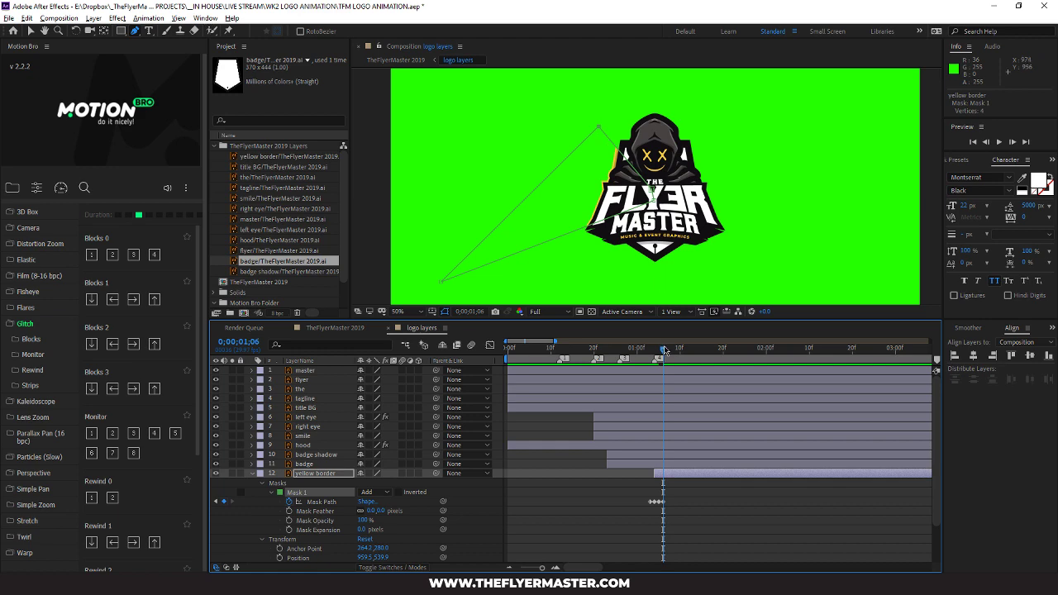
{"action": "left_click_drag", "start_coordinate": [664, 349], "coordinate": [668, 350]}
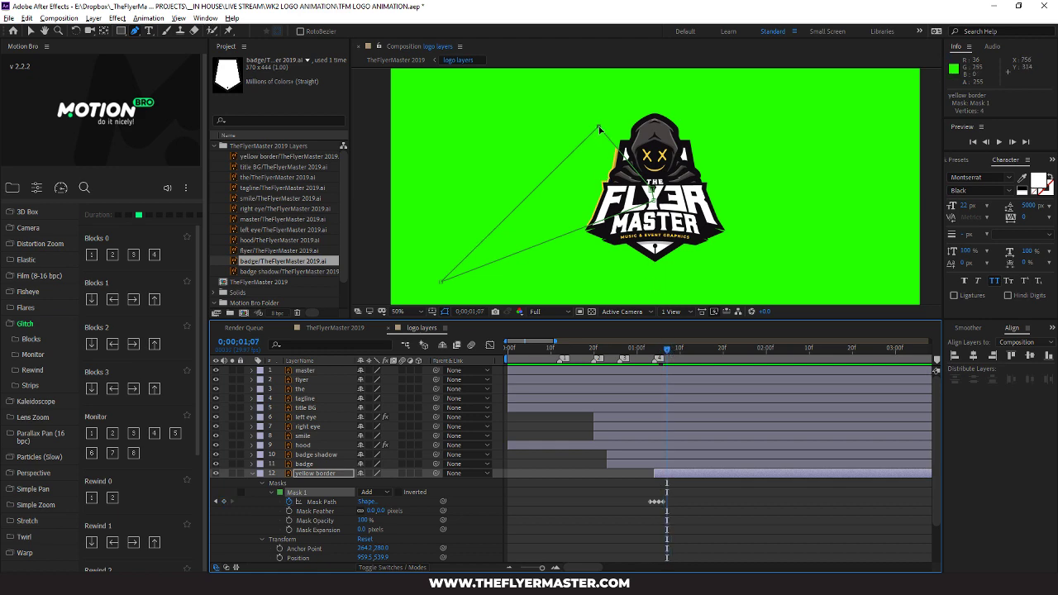
{"action": "left_click_drag", "start_coordinate": [599, 129], "coordinate": [638, 89]}
At 0;00;01;08, sweep the mask's upper point past the hood's top and reposition two other points left of the badge
{"action": "left_click_drag", "start_coordinate": [667, 351], "coordinate": [672, 353]}
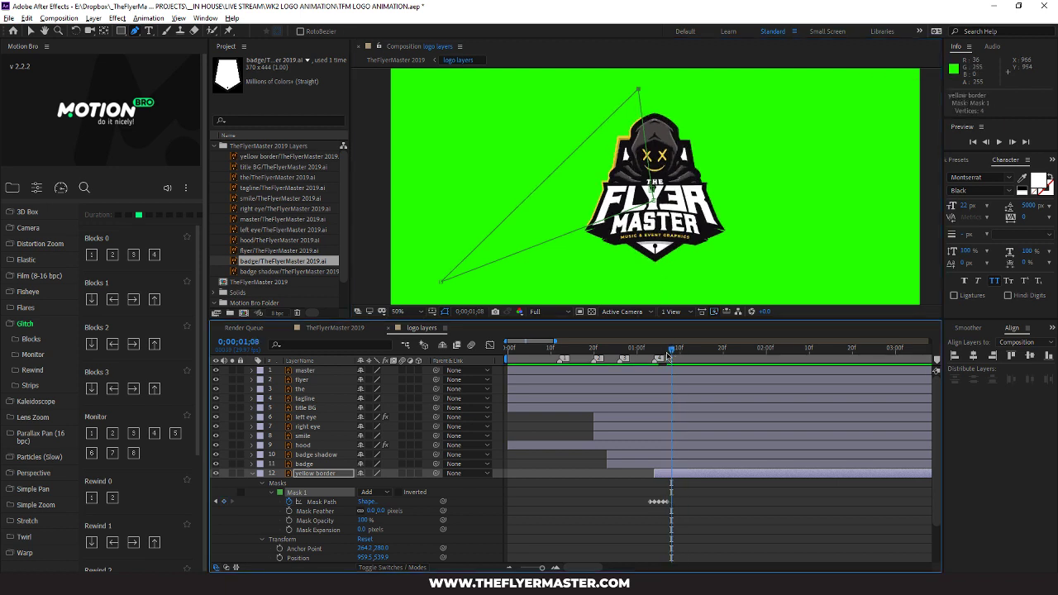
{"action": "left_click_drag", "start_coordinate": [638, 91], "coordinate": [717, 82]}
{"action": "left_click_drag", "start_coordinate": [450, 300], "coordinate": [476, 173]}
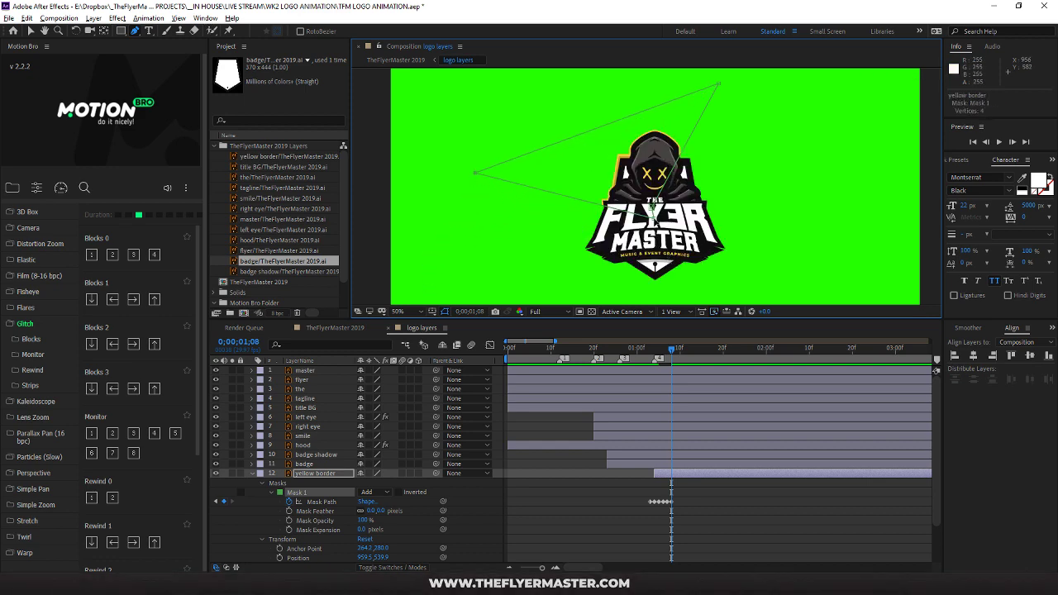
{"action": "left_click_drag", "start_coordinate": [657, 224], "coordinate": [558, 262]}
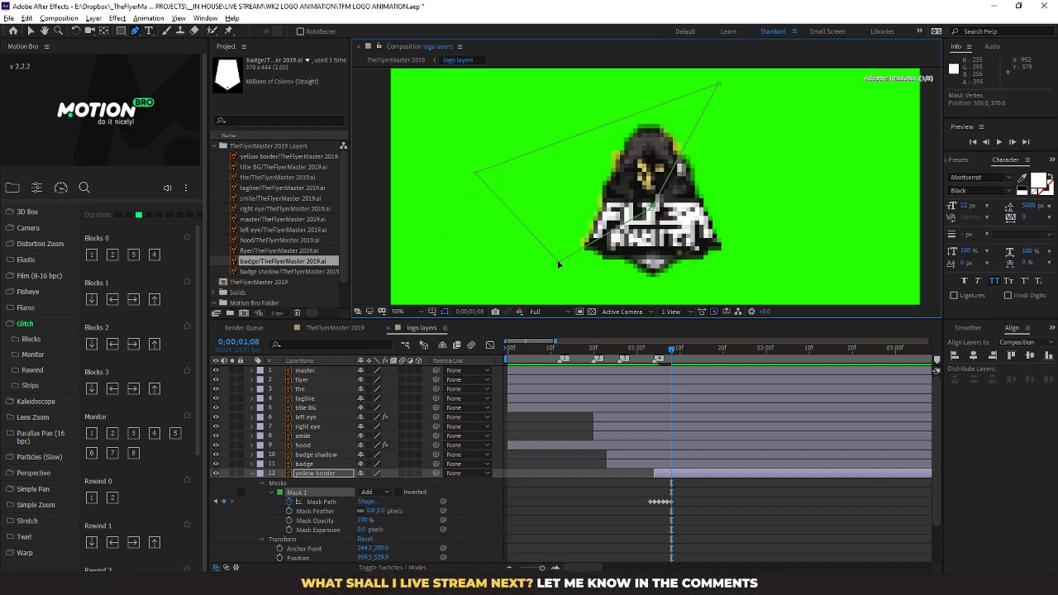
Sweep the mask's remaining inner point down the badge's right side at 0;00;01;09, 0;00;01;10 and 0;00;01;11 until the whole border is uncovered
{"action": "mouse_move", "coordinate": [674, 352]}
{"action": "left_mouse_down"}
{"action": "mouse_move", "coordinate": [657, 352]}
{"action": "mouse_move", "coordinate": [679, 354]}
{"action": "left_mouse_up"}
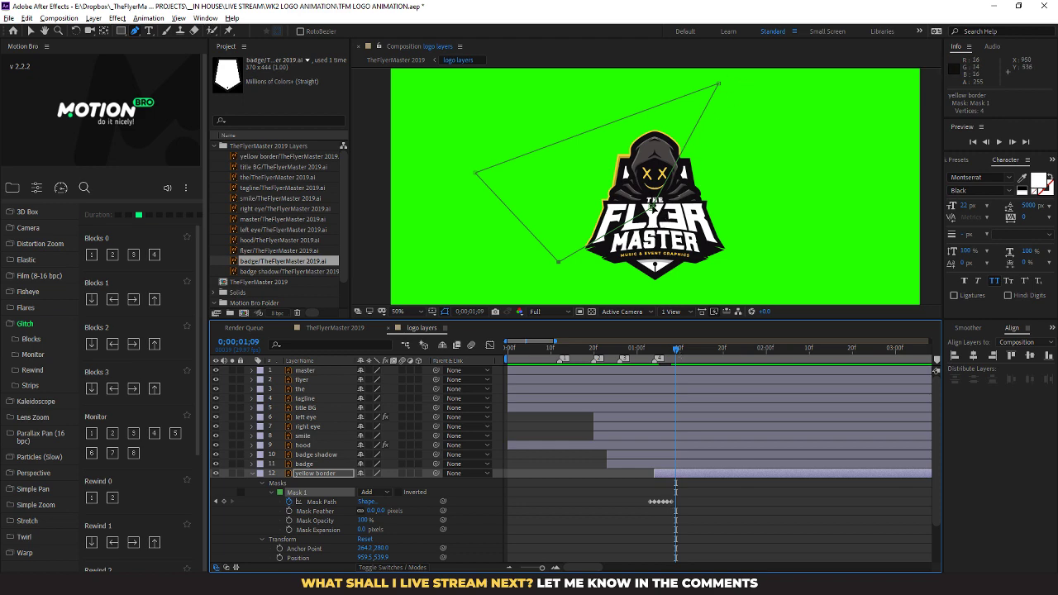
{"action": "left_click_drag", "start_coordinate": [651, 208], "coordinate": [707, 219]}
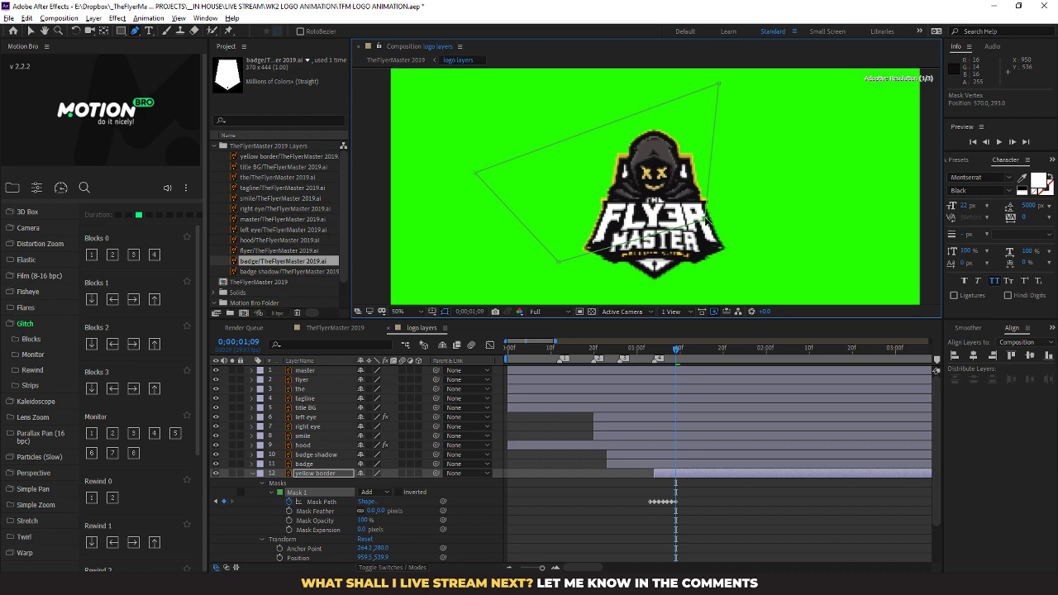
{"action": "left_click", "coordinate": [679, 350]}
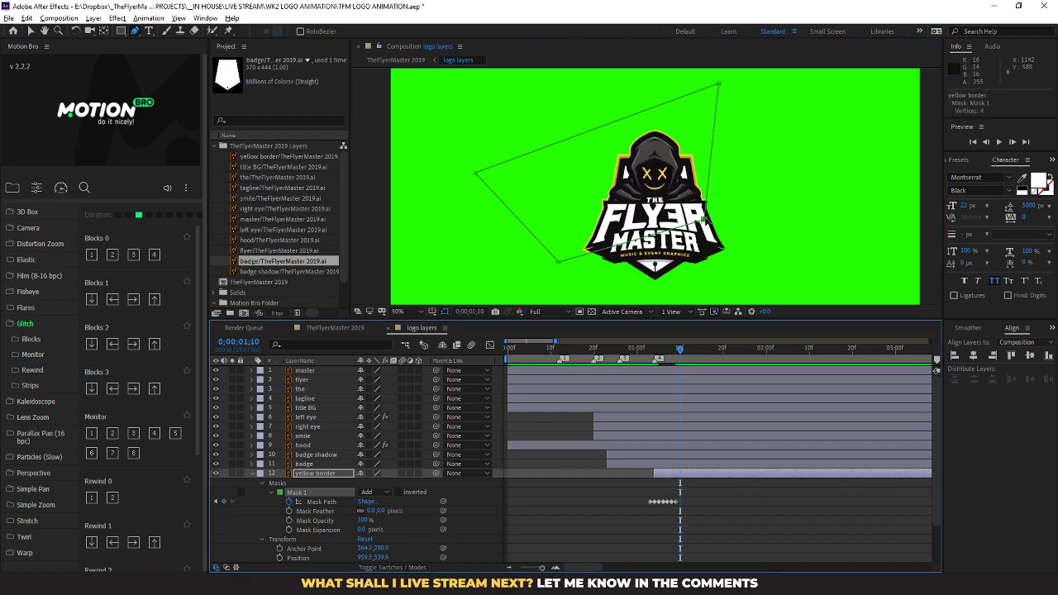
{"action": "left_click_drag", "start_coordinate": [708, 220], "coordinate": [732, 254]}
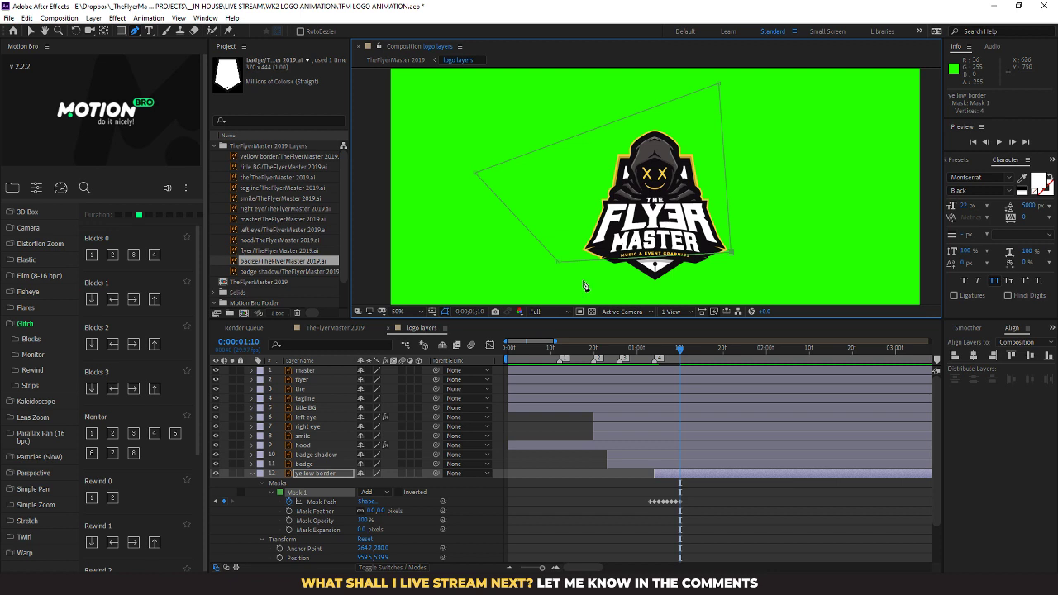
{"action": "left_click_drag", "start_coordinate": [681, 353], "coordinate": [686, 354]}
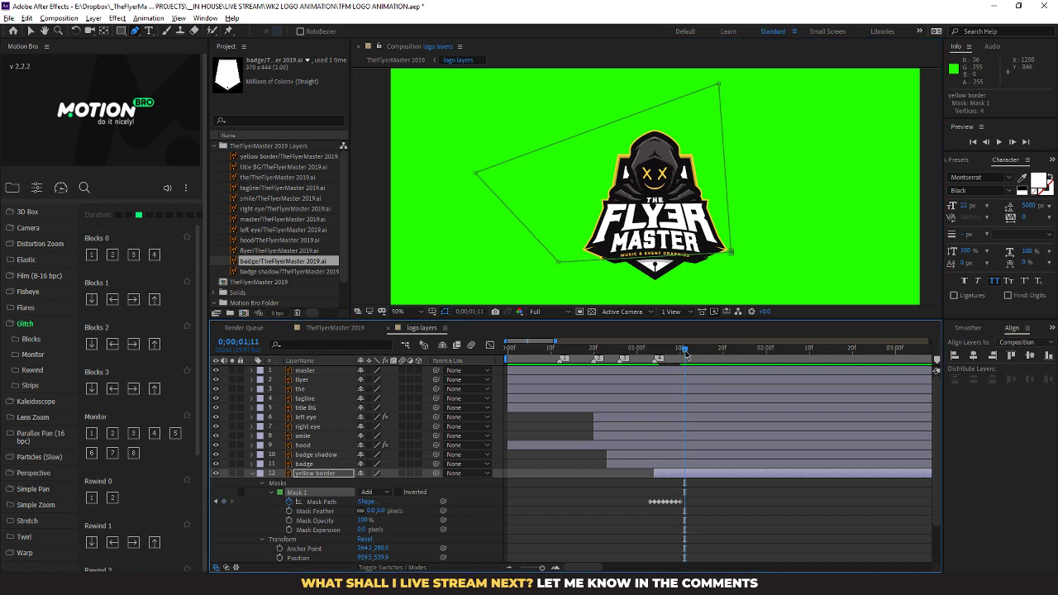
{"action": "left_click_drag", "start_coordinate": [731, 255], "coordinate": [738, 283]}
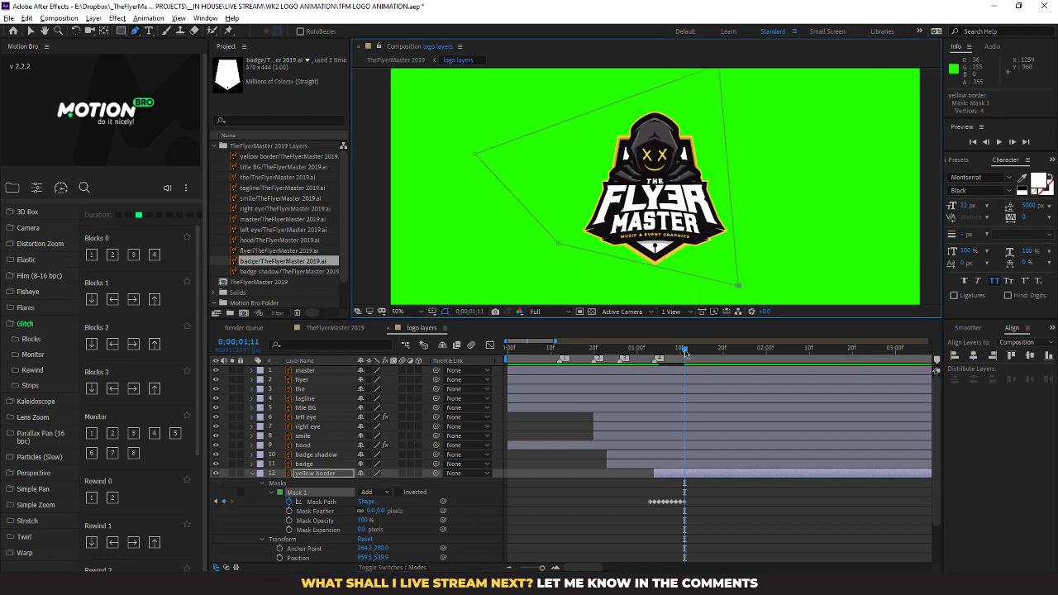
Play back the yellow border reveal from just before its first mask keyframe
{"action": "left_click_drag", "start_coordinate": [684, 348], "coordinate": [648, 348]}
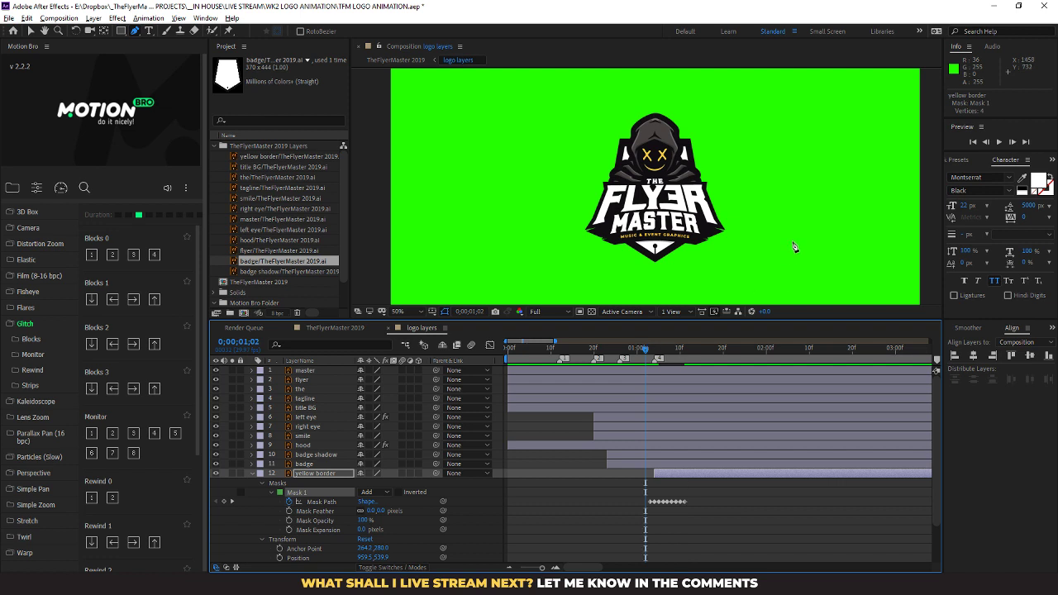
{"action": "key", "text": "space"}
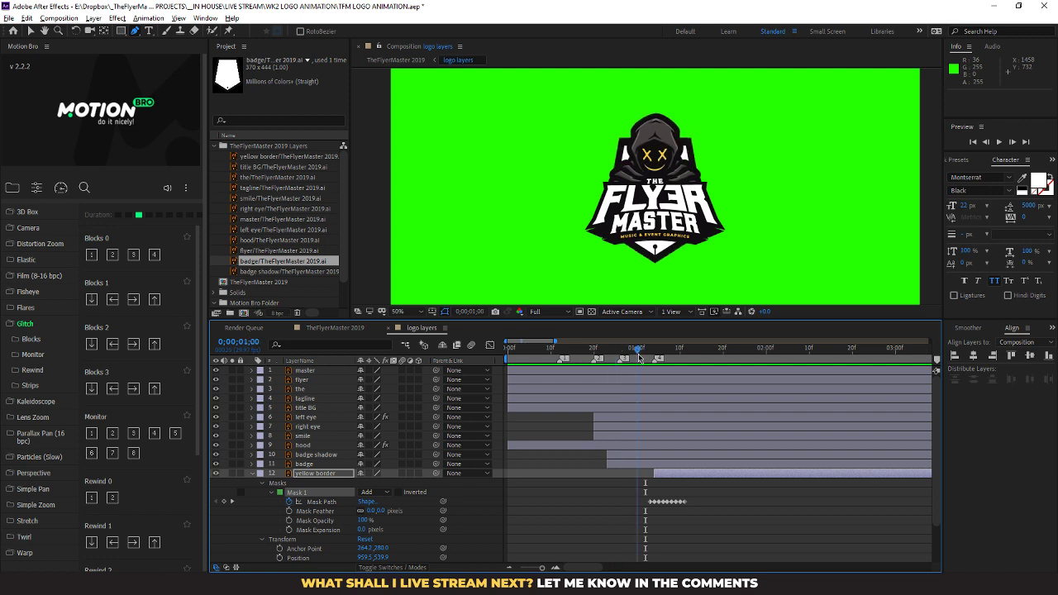
{"action": "key", "text": "space"}
Try to spread the mask's outer points around the badge's lower-left corner at 0;00;01;04
{"action": "mouse_move", "coordinate": [646, 355]}
{"action": "left_mouse_down"}
{"action": "mouse_move", "coordinate": [721, 367]}
{"action": "mouse_move", "coordinate": [638, 360]}
{"action": "mouse_move", "coordinate": [691, 357]}
{"action": "mouse_move", "coordinate": [643, 358]}
{"action": "mouse_move", "coordinate": [673, 352]}
{"action": "mouse_move", "coordinate": [655, 348]}
{"action": "left_mouse_up"}
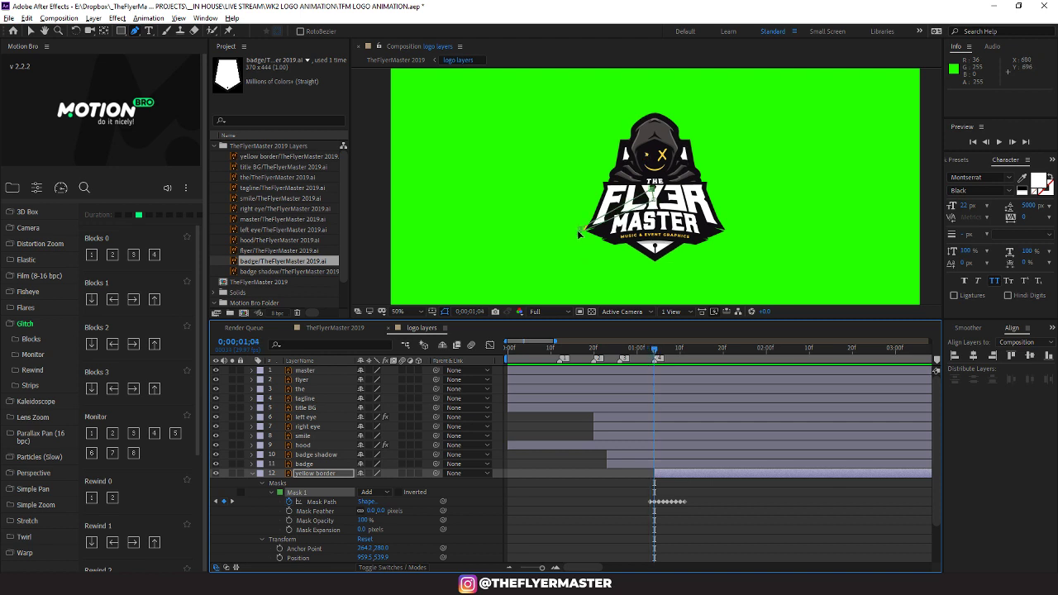
{"action": "left_click_drag", "start_coordinate": [578, 231], "coordinate": [559, 210]}
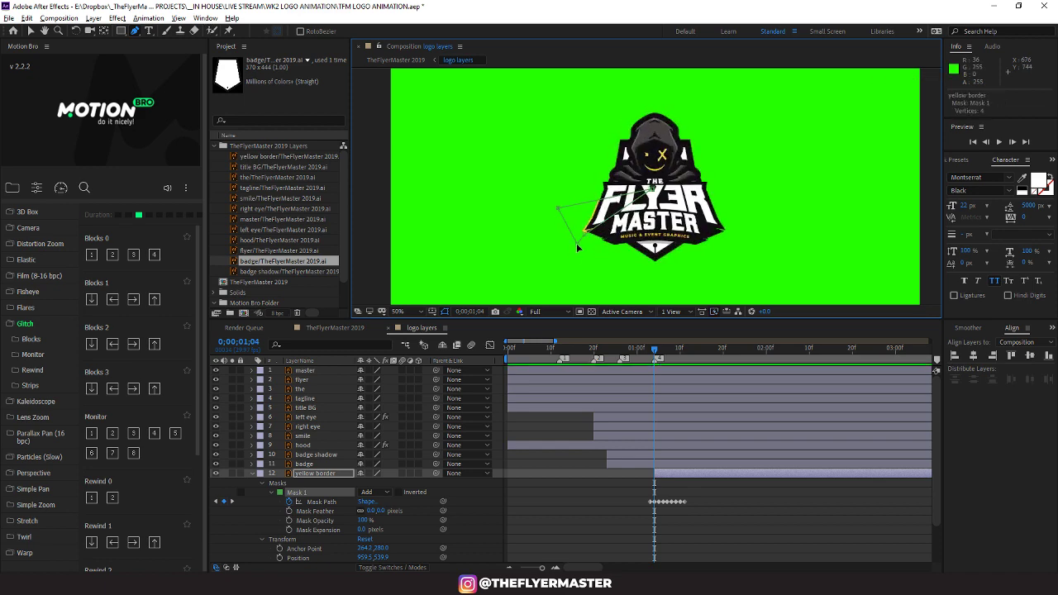
{"action": "mouse_move", "coordinate": [578, 247]}
{"action": "left_mouse_down"}
{"action": "mouse_move", "coordinate": [566, 229]}
{"action": "mouse_move", "coordinate": [657, 273]}
{"action": "mouse_move", "coordinate": [576, 243]}
{"action": "mouse_move", "coordinate": [577, 228]}
{"action": "left_mouse_up"}
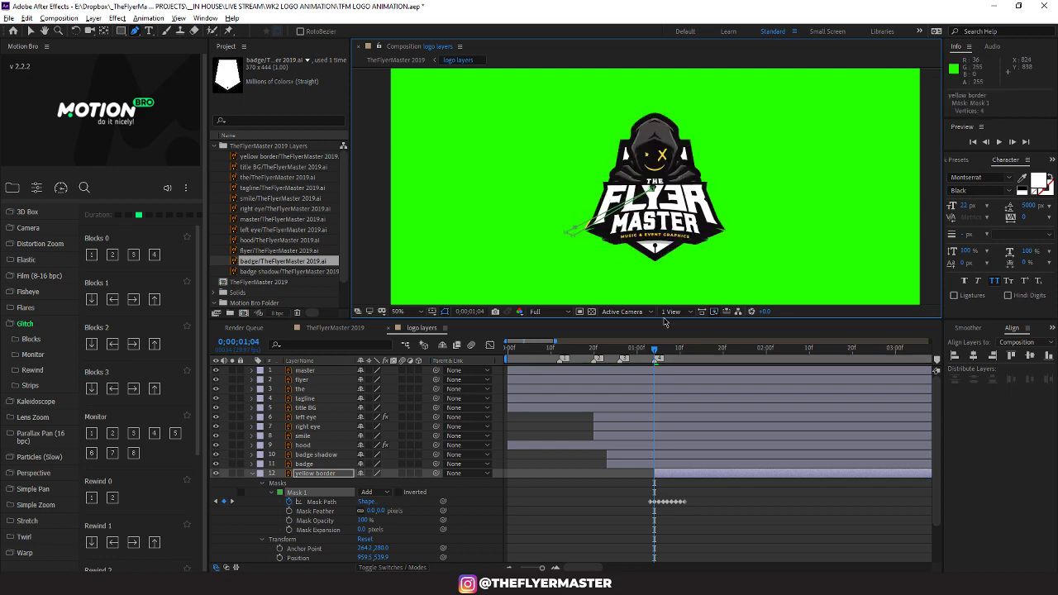
{"action": "mouse_move", "coordinate": [657, 356]}
{"action": "left_mouse_down"}
{"action": "mouse_move", "coordinate": [644, 355]}
{"action": "mouse_move", "coordinate": [699, 364]}
{"action": "mouse_move", "coordinate": [642, 364]}
{"action": "left_mouse_up"}
Undo the mask point edits made at 0;00;01;04
{"action": "key", "text": "ctrl+z"}
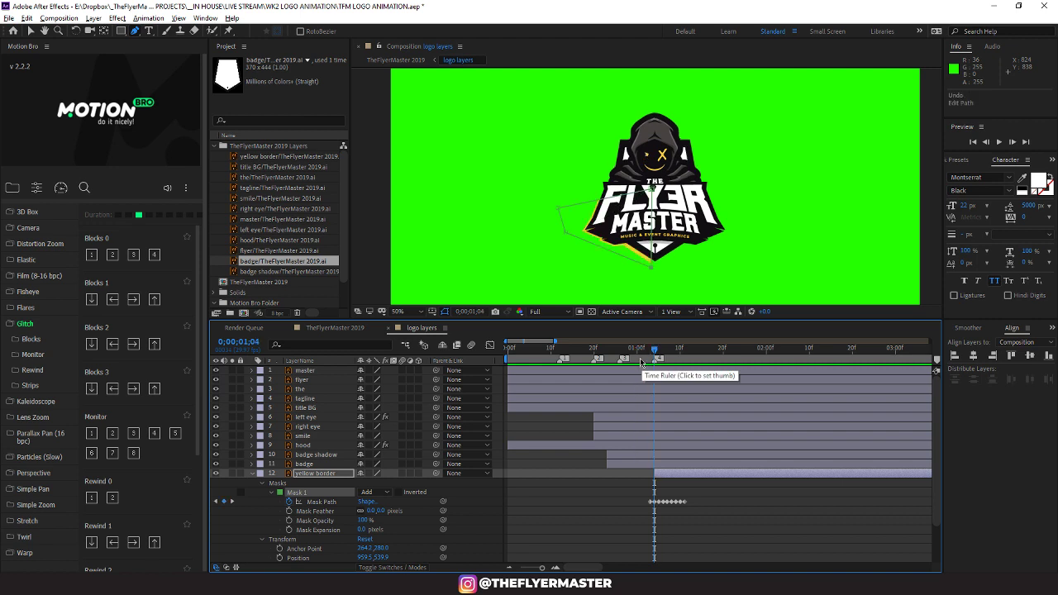
{"action": "key", "text": "ctrl+z"}
{"action": "key", "text": "ctrl+z"}
{"action": "key", "text": "ctrl+z"}
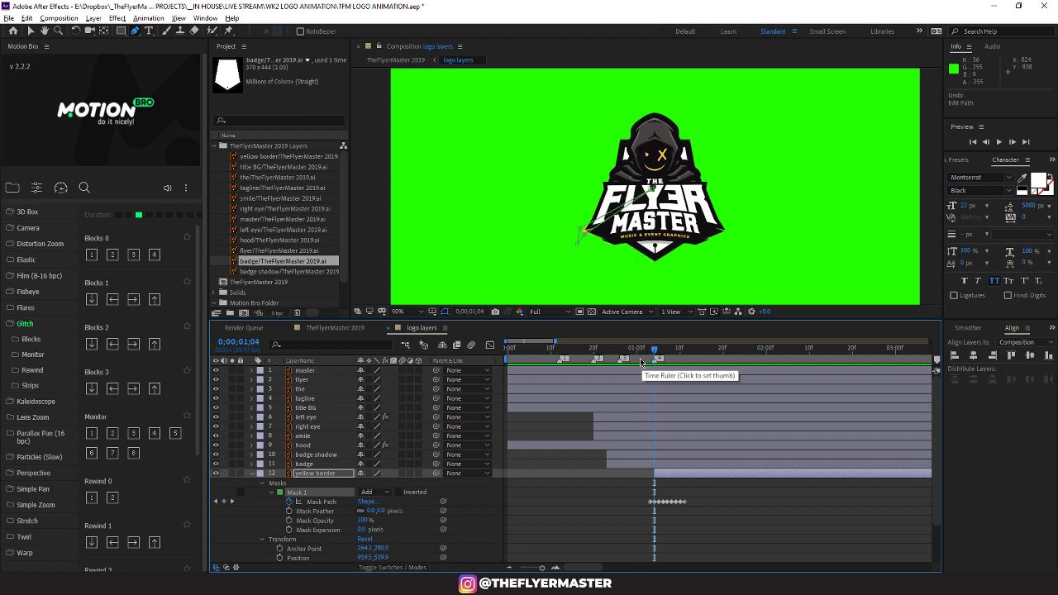
{"action": "key", "text": "ctrl+z"}
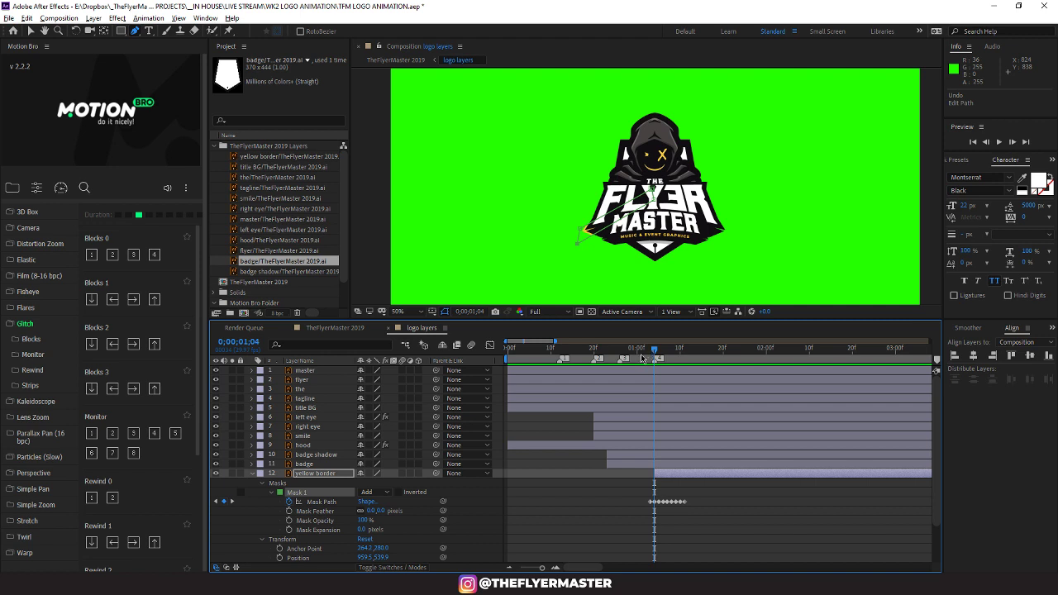
{"action": "key", "text": "ctrl+z"}
Delete all of the yellow border's Mask Path keyframes and restart keyframing the Mask Path at 0;00;01;04
{"action": "left_click_drag", "start_coordinate": [699, 496], "coordinate": [641, 530]}
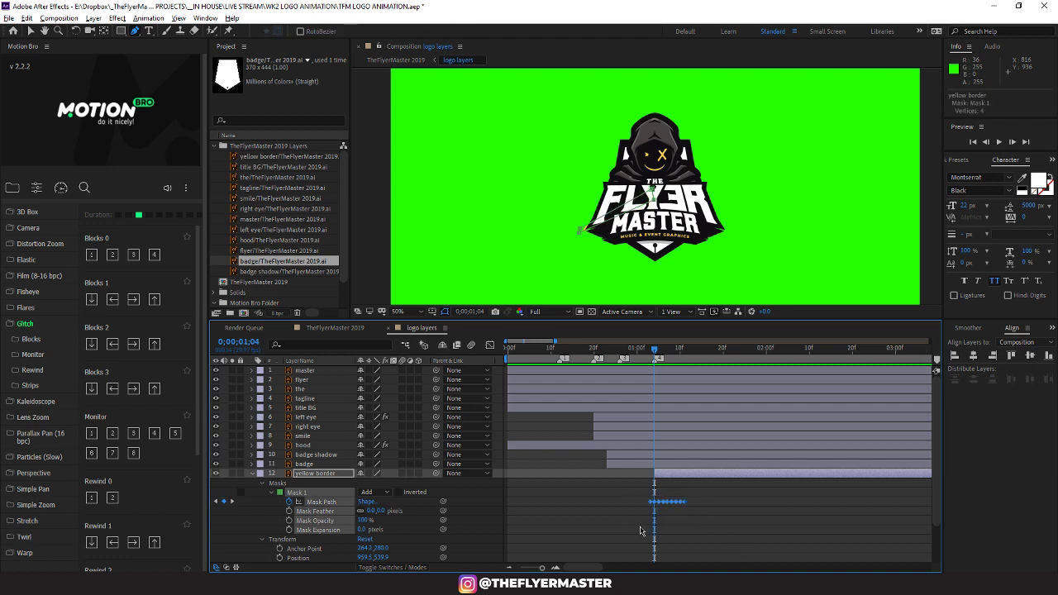
{"action": "left_click_drag", "start_coordinate": [693, 508], "coordinate": [643, 491]}
{"action": "key", "text": "Delete"}
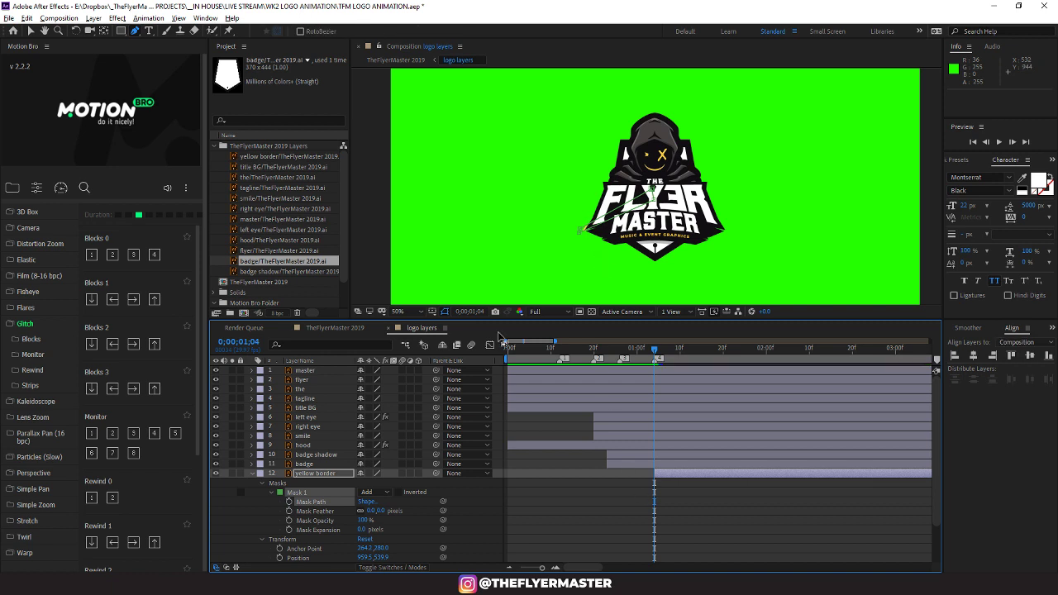
{"action": "left_click", "coordinate": [289, 502]}
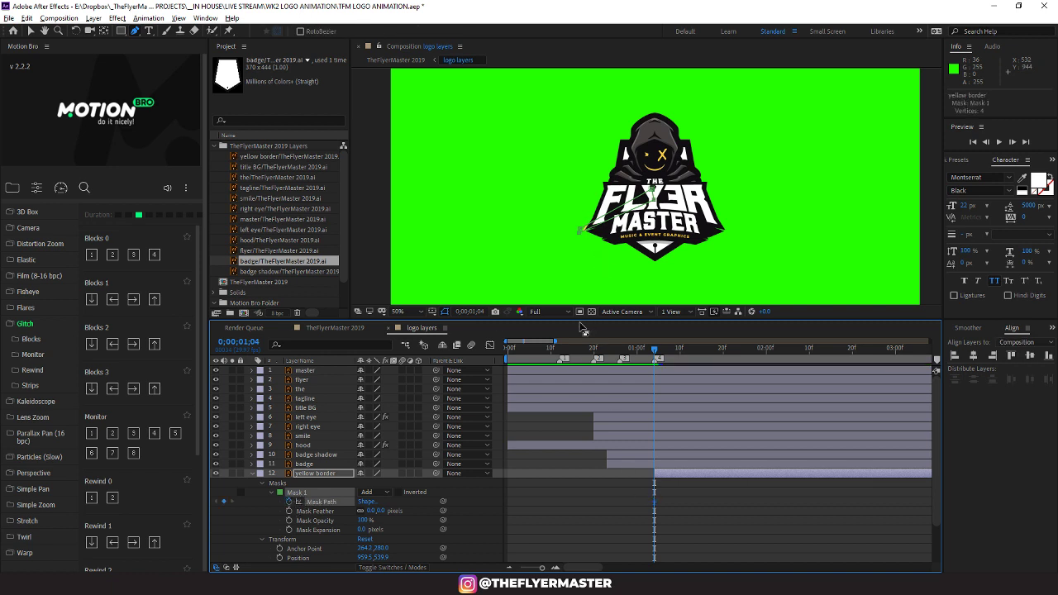
At 0;00;01;04, shift the yellow border's mask inward over the badge so it covers none of the border
{"action": "mouse_move", "coordinate": [654, 199]}
{"action": "left_mouse_down"}
{"action": "mouse_move", "coordinate": [665, 215]}
{"action": "mouse_move", "coordinate": [638, 210]}
{"action": "mouse_move", "coordinate": [654, 199]}
{"action": "left_mouse_up"}
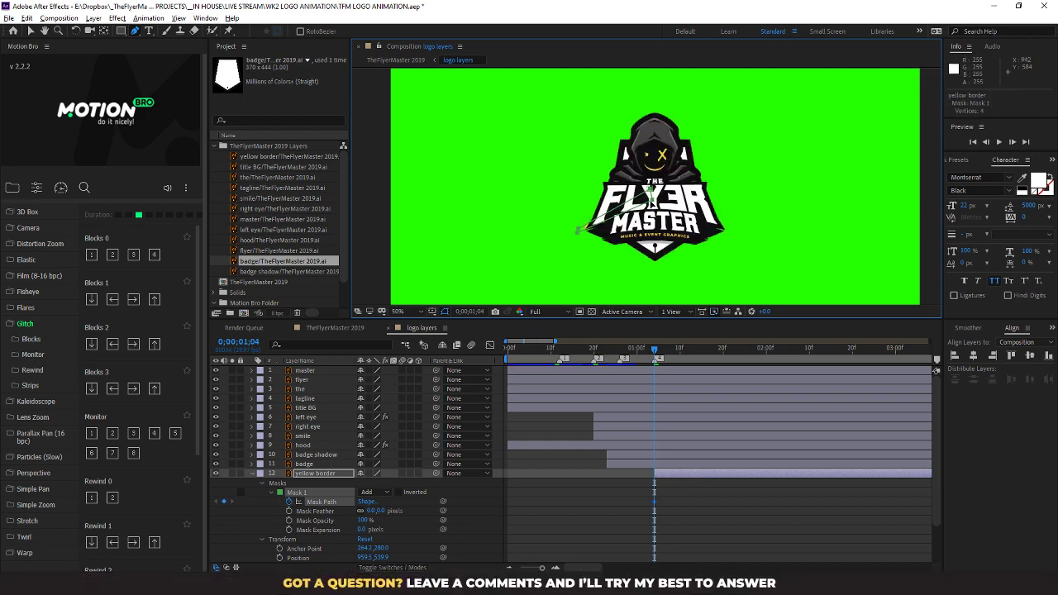
{"action": "left_click_drag", "start_coordinate": [651, 199], "coordinate": [683, 187]}
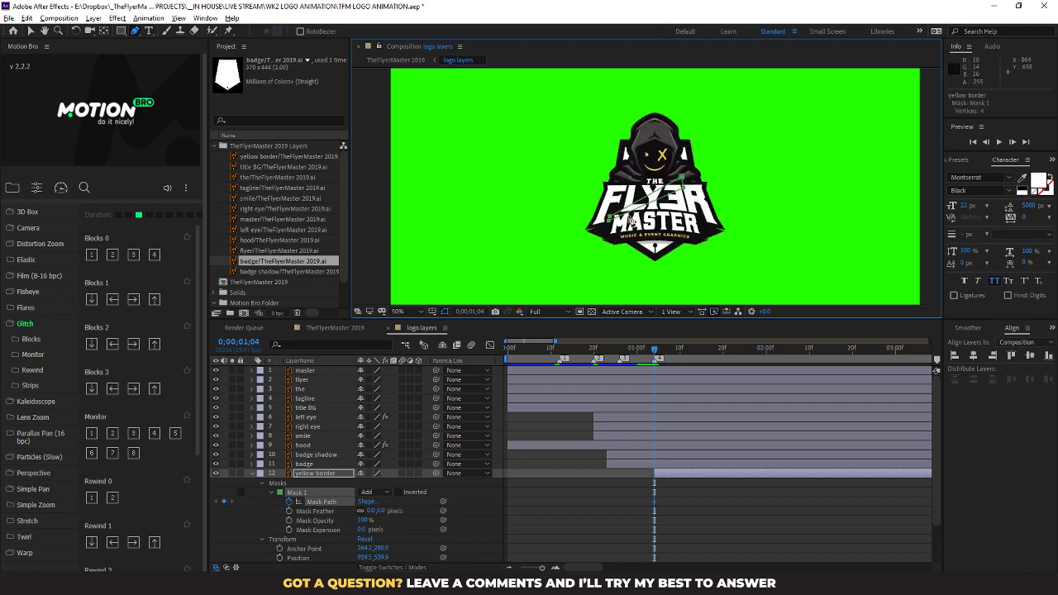
{"action": "scroll", "coordinate": [628, 224], "scroll_direction": "up", "scroll_amount": 1}
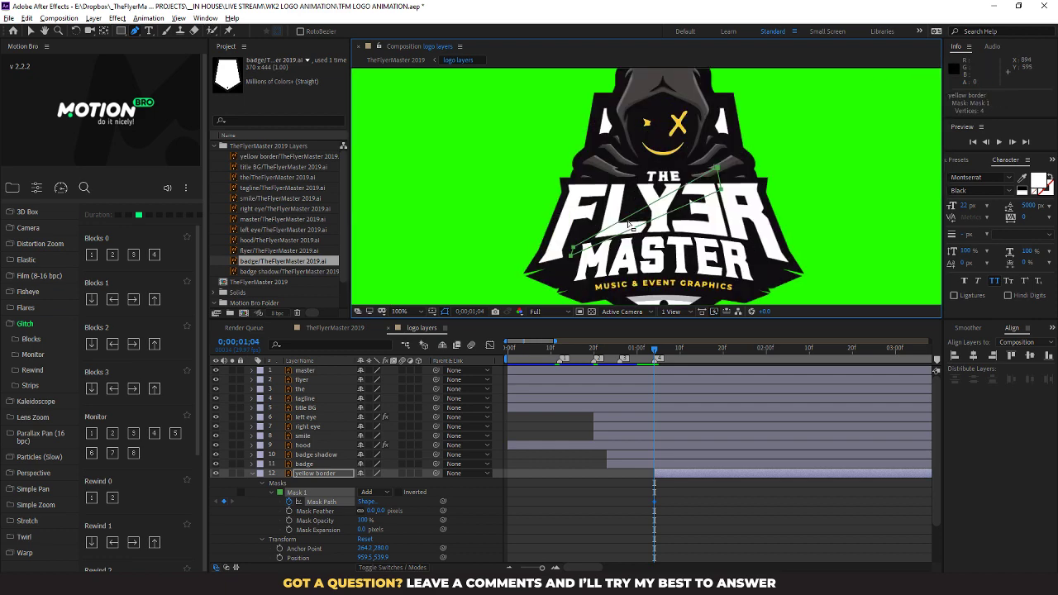
Keyframe the mask at 0;00;01;05, stretching it to the badge's lower-left tip and moving its inner points to the lettering's centre
{"action": "left_click", "coordinate": [657, 357]}
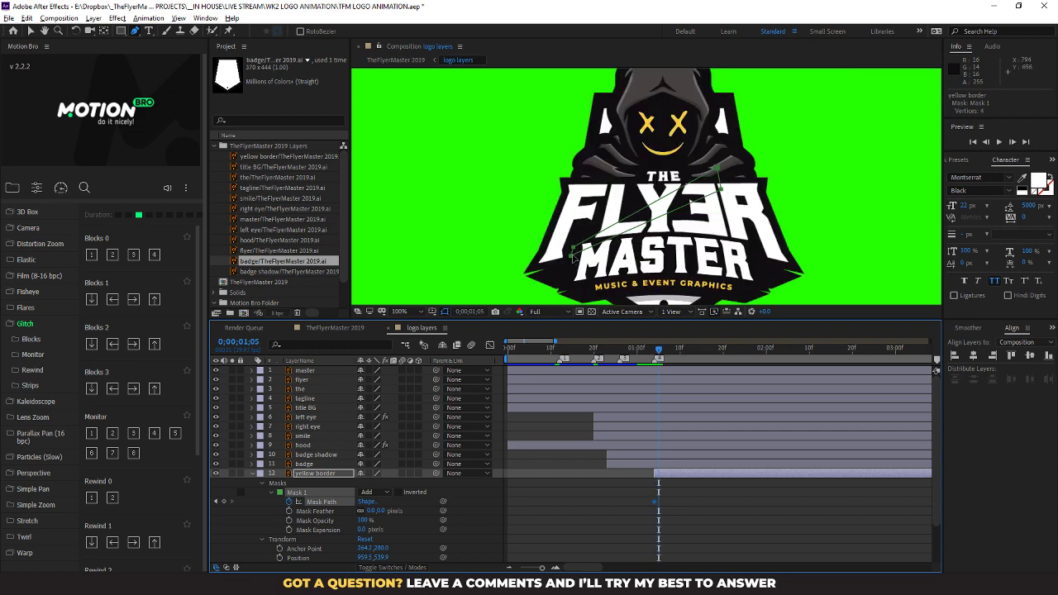
{"action": "left_click_drag", "start_coordinate": [570, 258], "coordinate": [512, 281]}
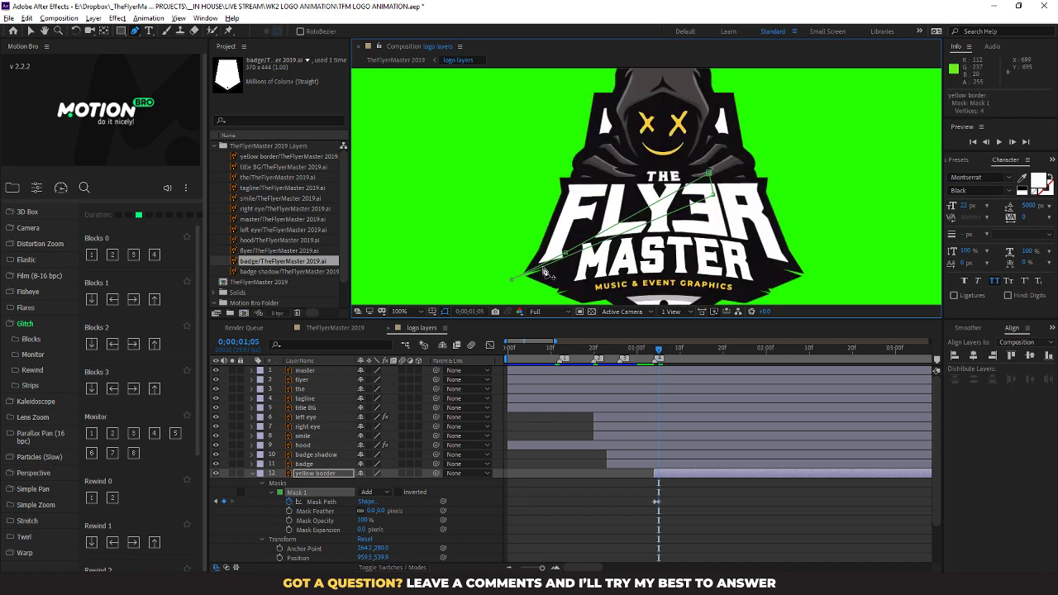
{"action": "left_click_drag", "start_coordinate": [566, 254], "coordinate": [512, 271]}
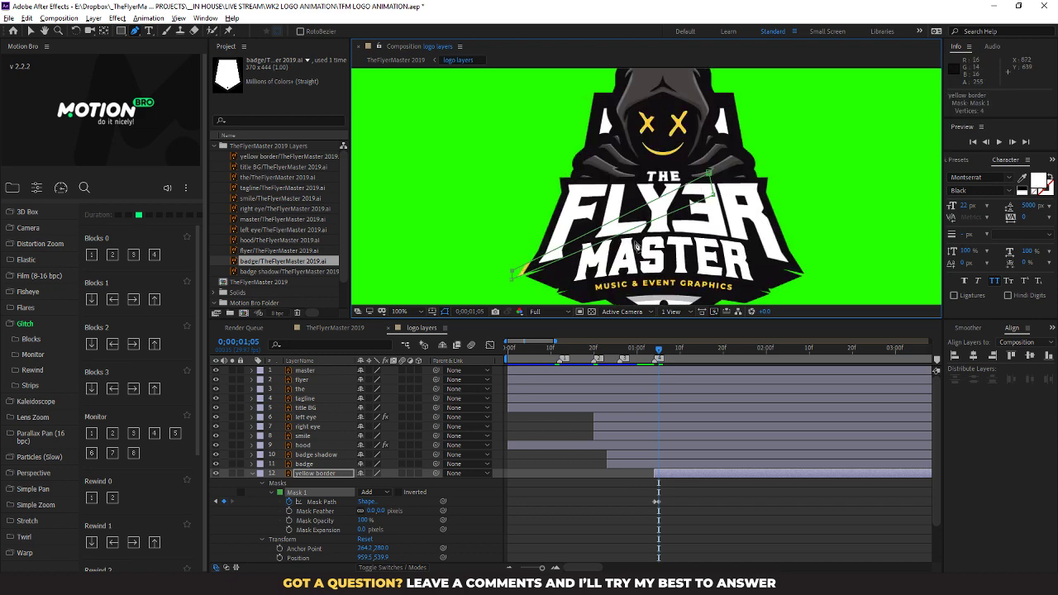
{"action": "left_click_drag", "start_coordinate": [714, 195], "coordinate": [659, 189]}
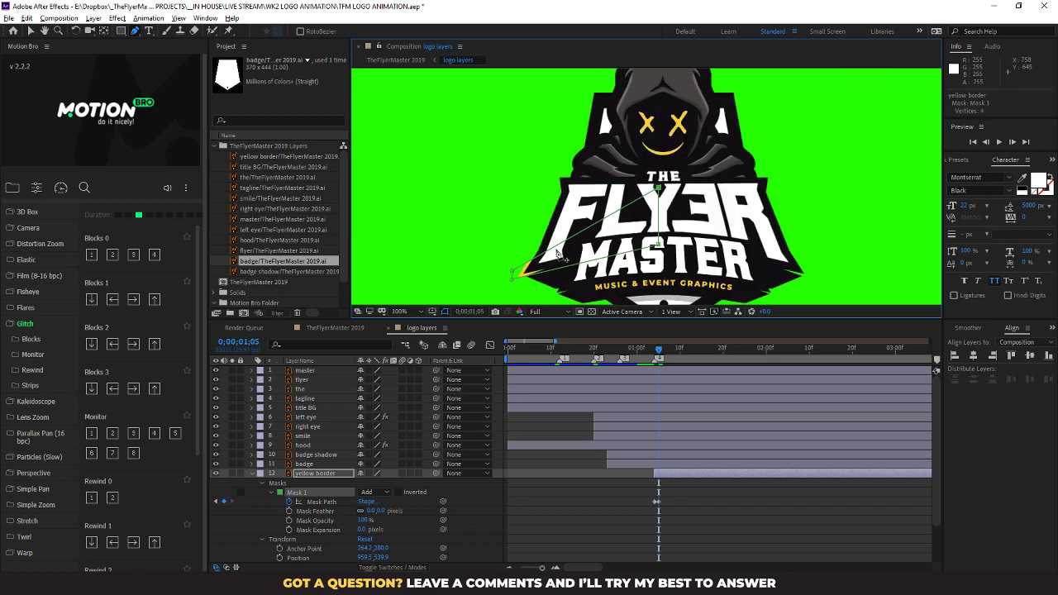
{"action": "scroll", "coordinate": [604, 253], "scroll_direction": "down", "scroll_amount": 3}
{"action": "scroll", "coordinate": [606, 245], "scroll_direction": "up", "scroll_amount": 3}
{"action": "left_click_drag", "start_coordinate": [511, 278], "coordinate": [518, 280]}
Extend the mask up the badge's left side at 0;00;01;11 and to an apex above the hood's centre at 0;00;01;16
{"action": "left_click_drag", "start_coordinate": [660, 349], "coordinate": [686, 352]}
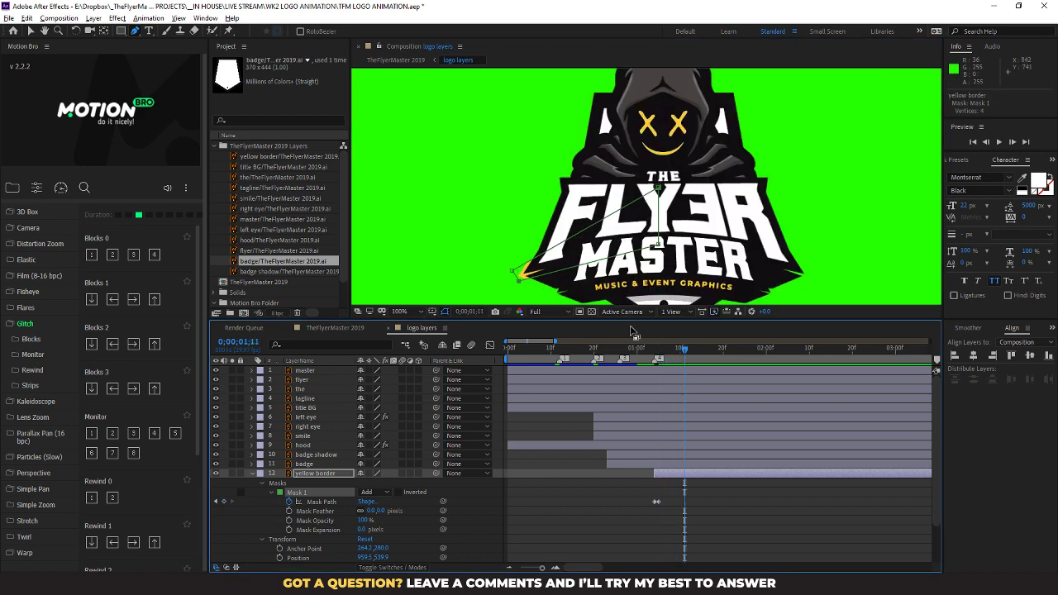
{"action": "left_click_drag", "start_coordinate": [521, 285], "coordinate": [567, 96]}
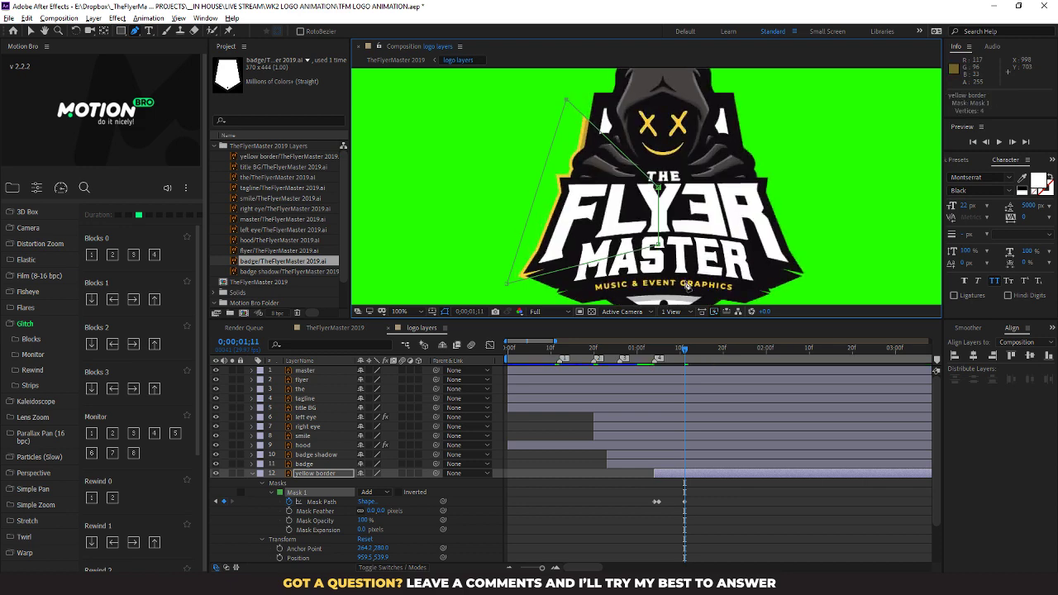
{"action": "left_click_drag", "start_coordinate": [685, 353], "coordinate": [710, 358]}
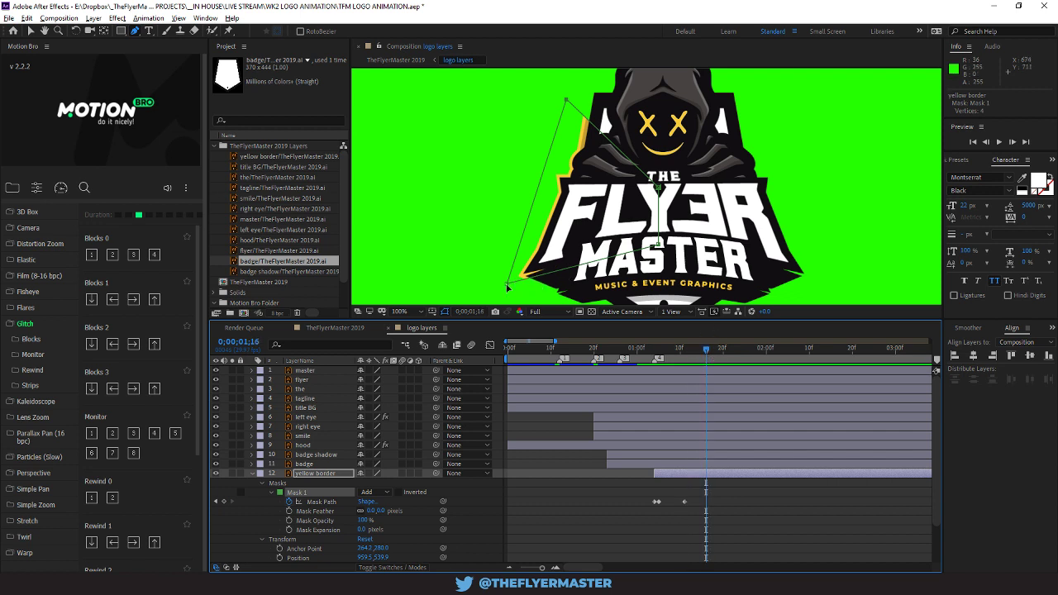
{"action": "left_click_drag", "start_coordinate": [508, 288], "coordinate": [448, 277]}
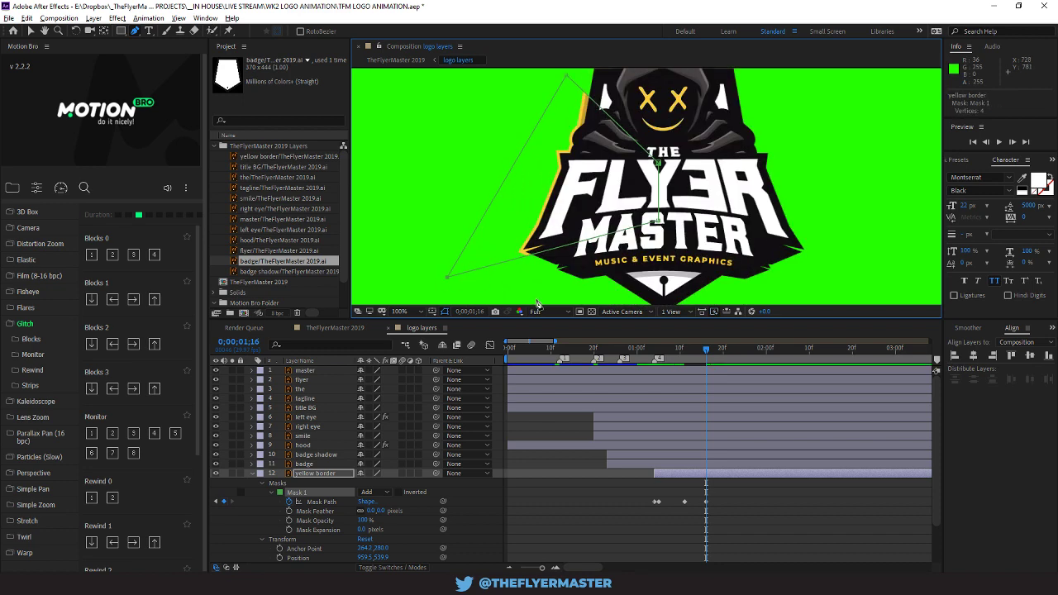
{"action": "scroll", "coordinate": [556, 235], "scroll_direction": "up", "scroll_amount": 1}
{"action": "scroll", "coordinate": [561, 224], "scroll_direction": "down", "scroll_amount": 2}
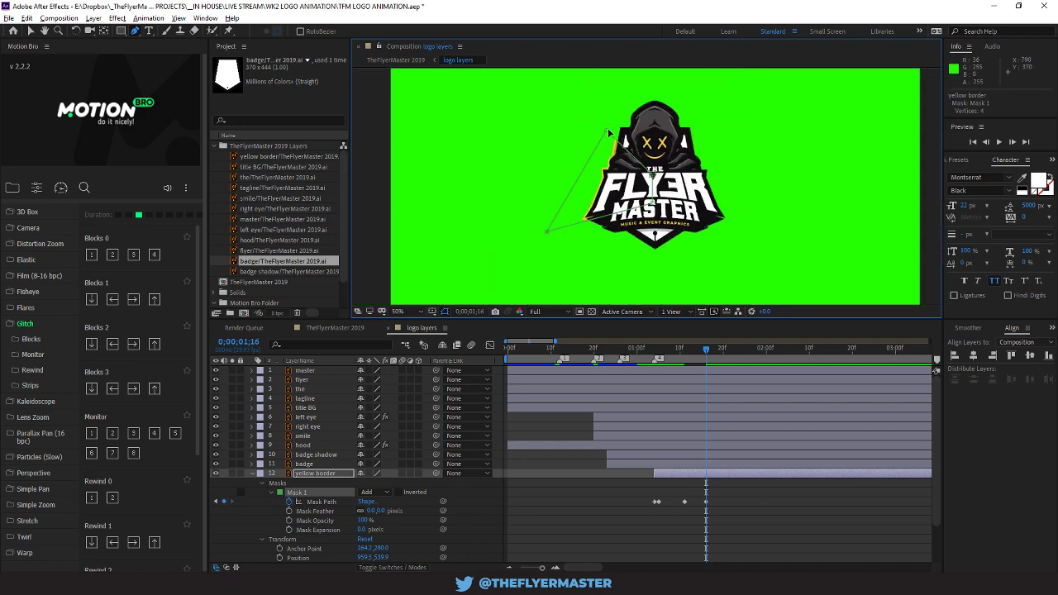
{"action": "left_click_drag", "start_coordinate": [607, 129], "coordinate": [634, 77]}
{"action": "left_click_drag", "start_coordinate": [642, 83], "coordinate": [657, 80]}
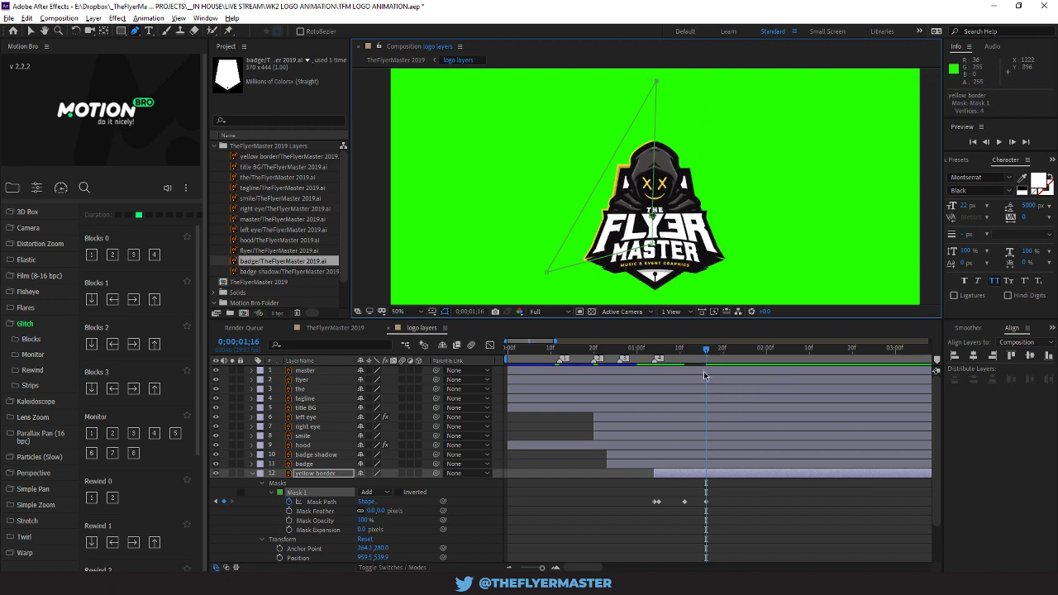
At 0;00;01;17, move the lower inner mask point to the outer lower-left corner and the former corner point to the apex
{"action": "mouse_move", "coordinate": [708, 356]}
{"action": "left_mouse_down"}
{"action": "mouse_move", "coordinate": [680, 362]}
{"action": "mouse_move", "coordinate": [711, 363]}
{"action": "left_mouse_up"}
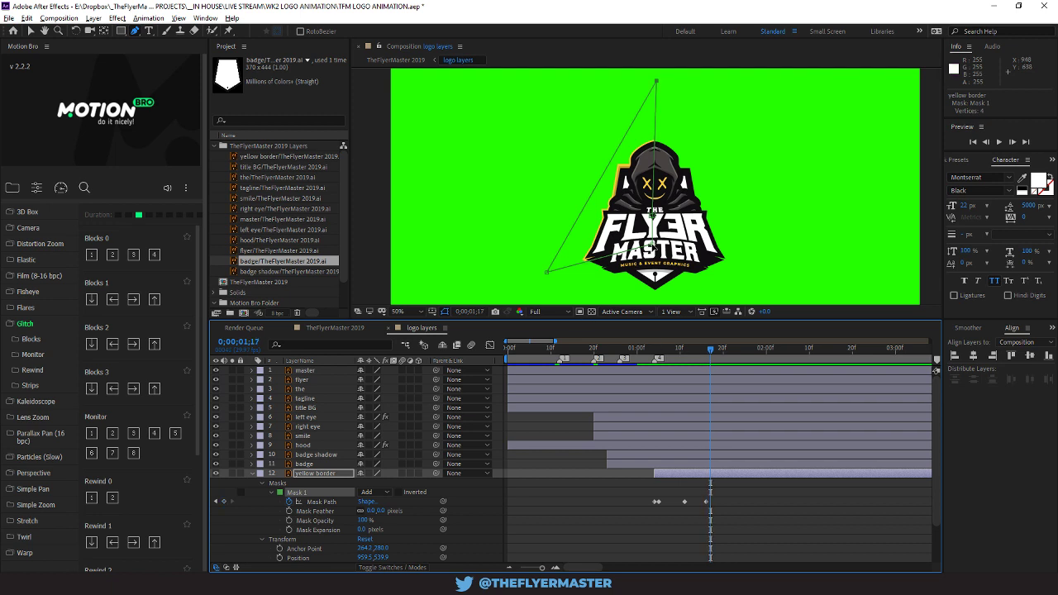
{"action": "left_click", "coordinate": [652, 248]}
{"action": "left_click_drag", "start_coordinate": [653, 245], "coordinate": [547, 274]}
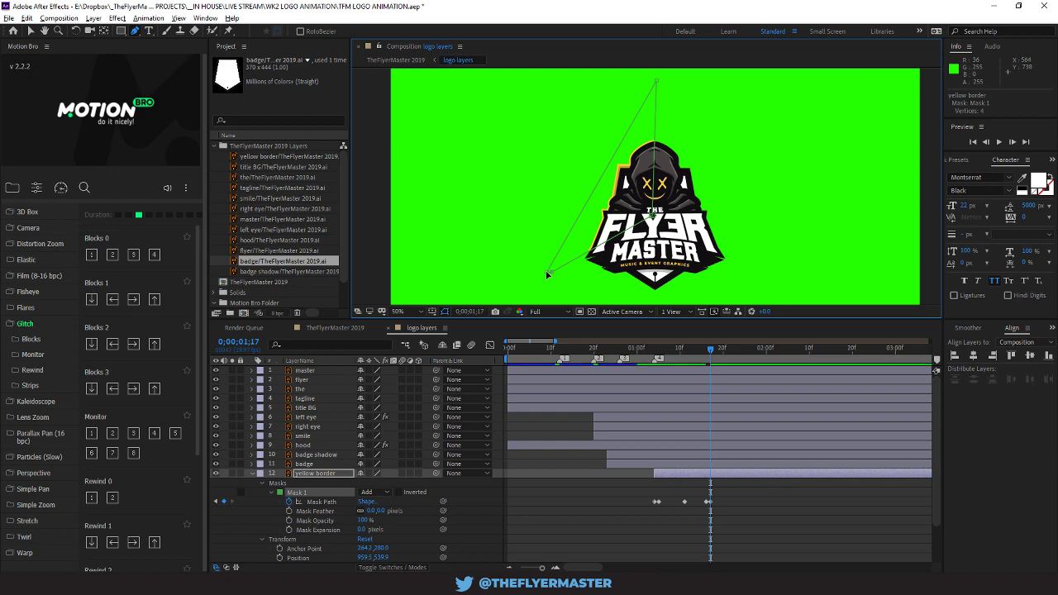
{"action": "left_click_drag", "start_coordinate": [553, 263], "coordinate": [597, 86]}
{"action": "left_click_drag", "start_coordinate": [599, 86], "coordinate": [655, 78]}
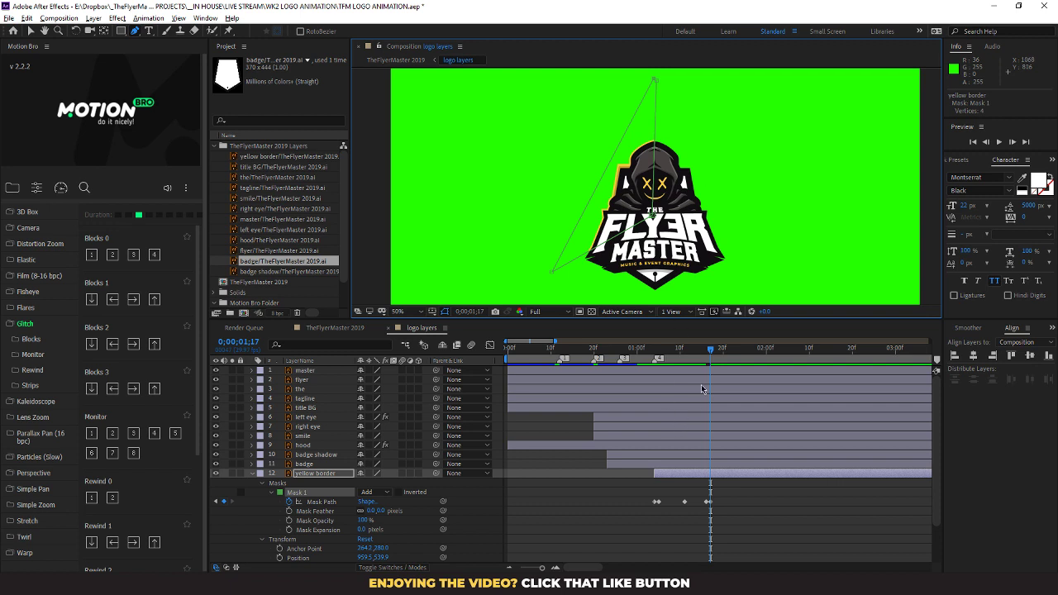
Swing one apex mask point past the badge's right shoulder at 0;00;01;22 and beyond its lower-right corner at 0;00;01;27
{"action": "left_click_drag", "start_coordinate": [711, 352], "coordinate": [732, 354]}
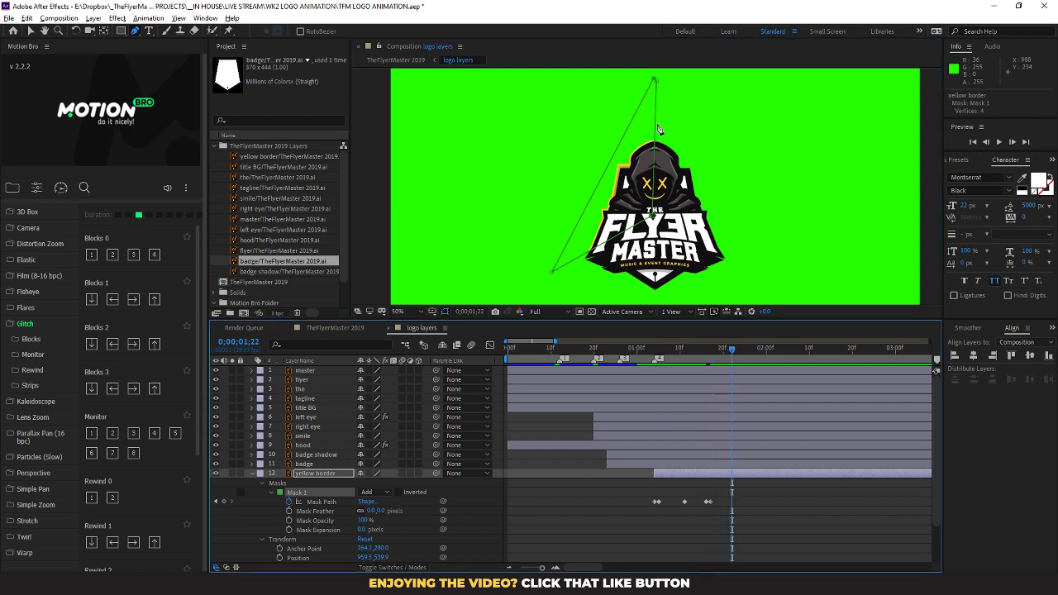
{"action": "left_click_drag", "start_coordinate": [657, 81], "coordinate": [734, 183]}
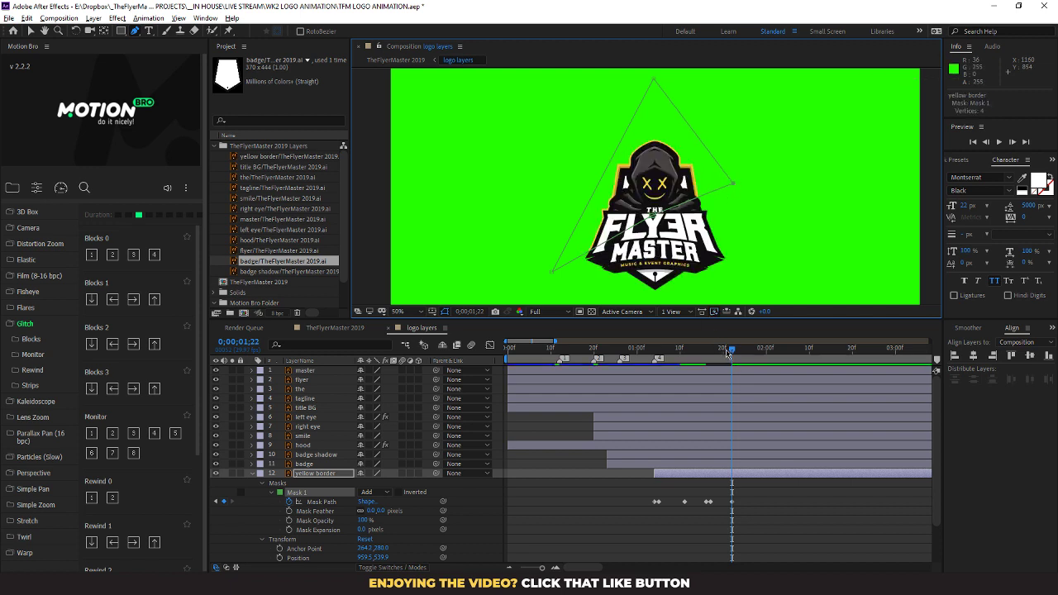
{"action": "left_click_drag", "start_coordinate": [727, 352], "coordinate": [753, 354]}
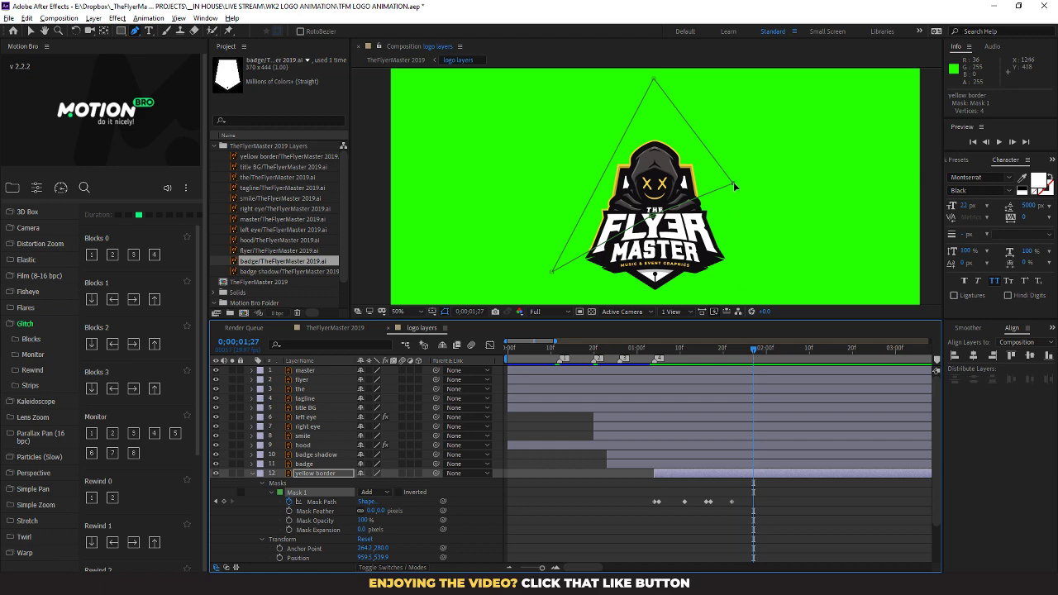
{"action": "left_click_drag", "start_coordinate": [733, 184], "coordinate": [759, 285]}
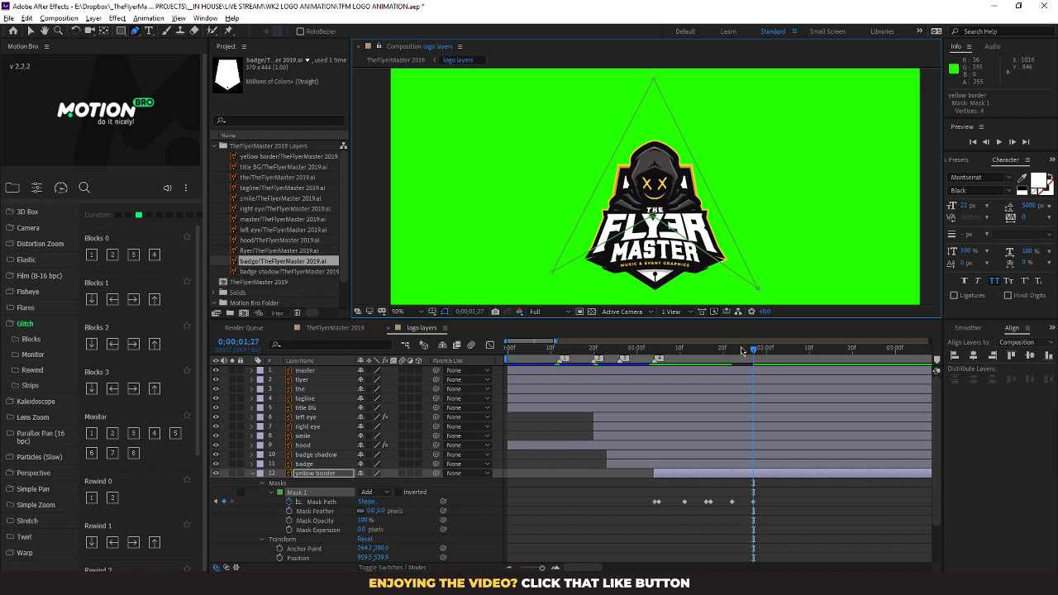
Lower the mask's central point to the MASTER lettering at the 0;00;01;17, 0;00;01;22 and 0;00;01;27 keyframes
{"action": "left_click_drag", "start_coordinate": [753, 357], "coordinate": [710, 356]}
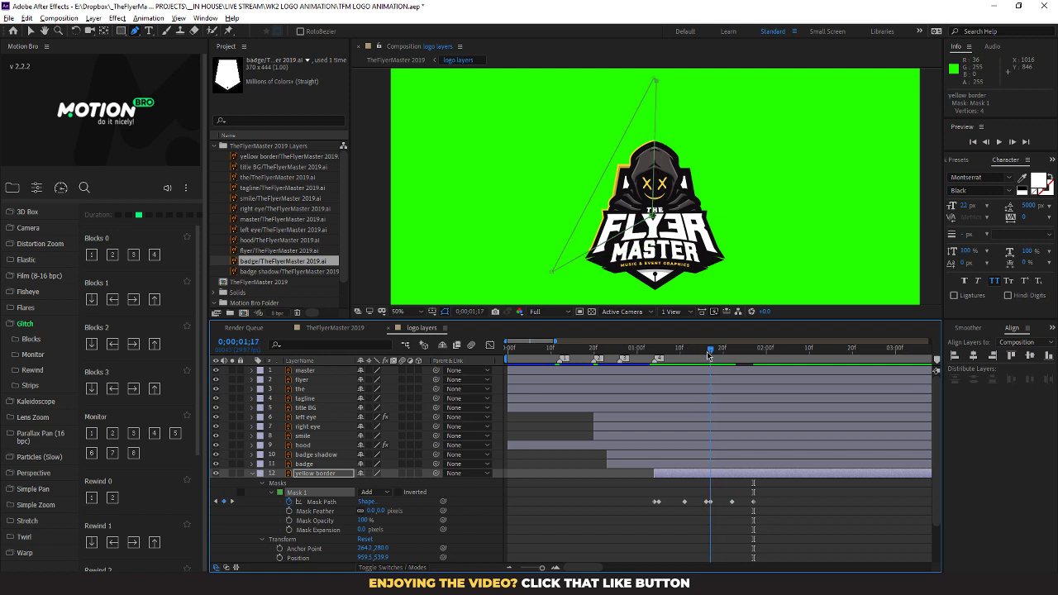
{"action": "left_click_drag", "start_coordinate": [653, 215], "coordinate": [655, 238]}
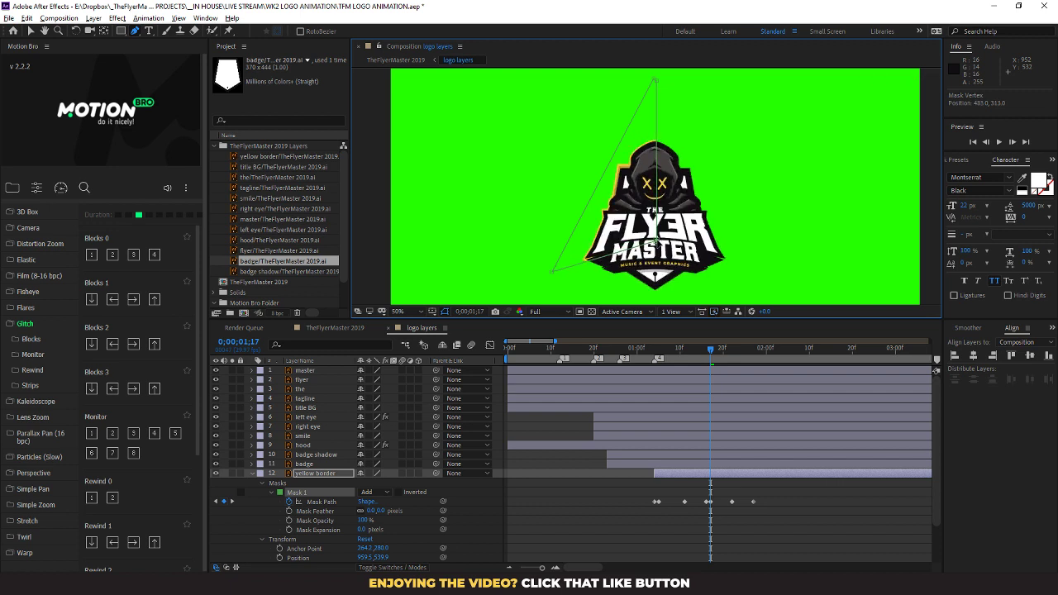
{"action": "left_click", "coordinate": [709, 353]}
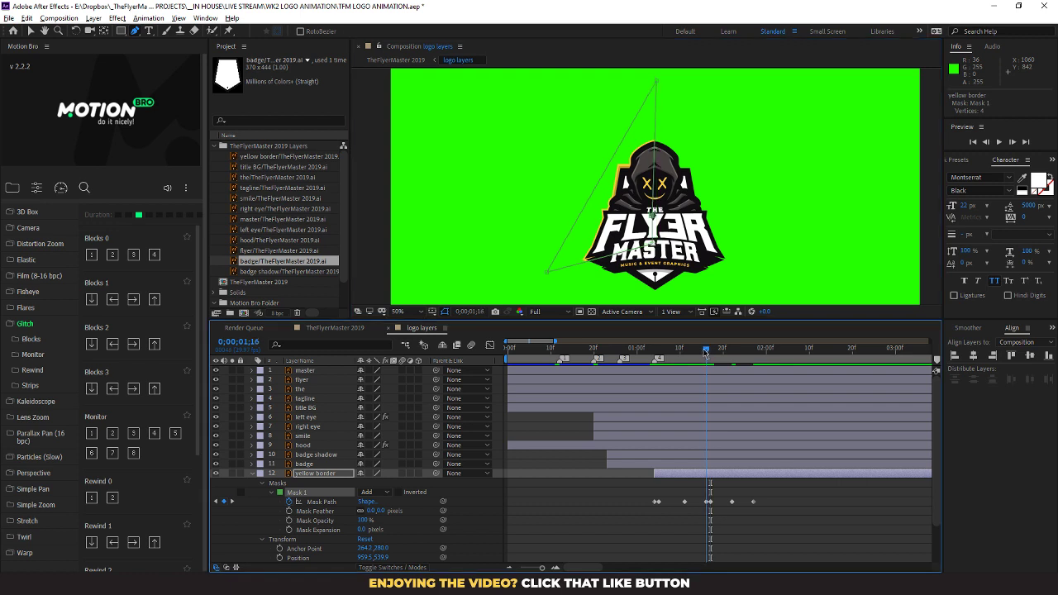
{"action": "left_click_drag", "start_coordinate": [708, 353], "coordinate": [730, 350]}
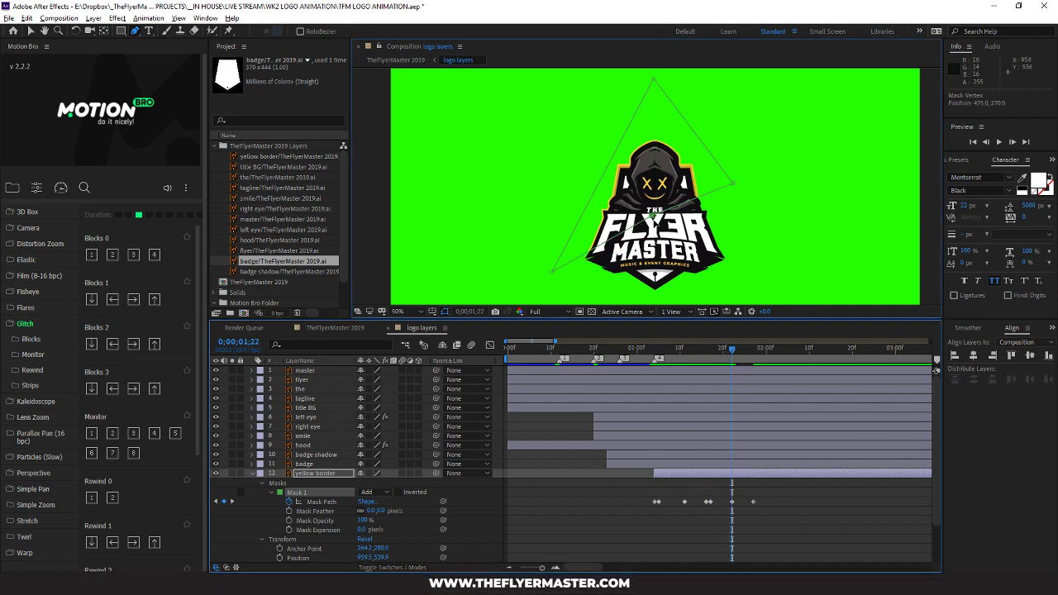
{"action": "left_click_drag", "start_coordinate": [653, 214], "coordinate": [658, 241]}
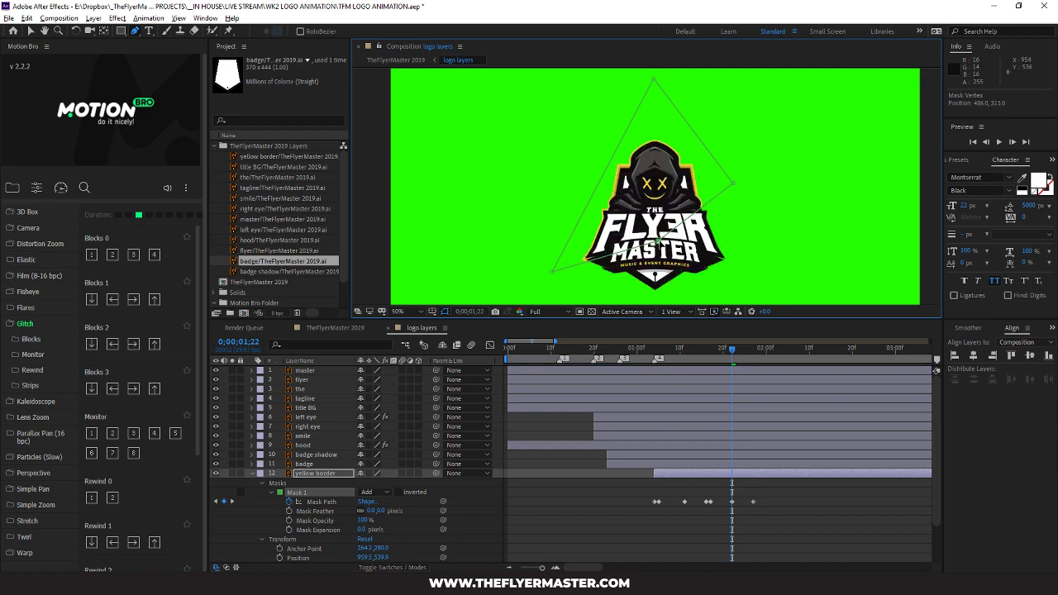
{"action": "left_click_drag", "start_coordinate": [731, 353], "coordinate": [754, 353]}
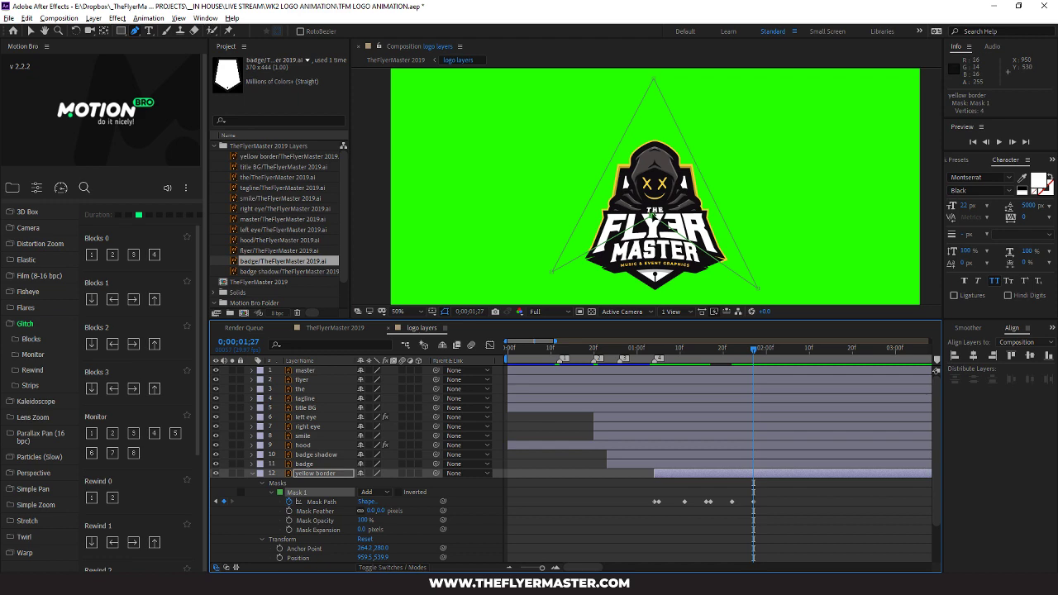
{"action": "left_click_drag", "start_coordinate": [651, 216], "coordinate": [659, 241]}
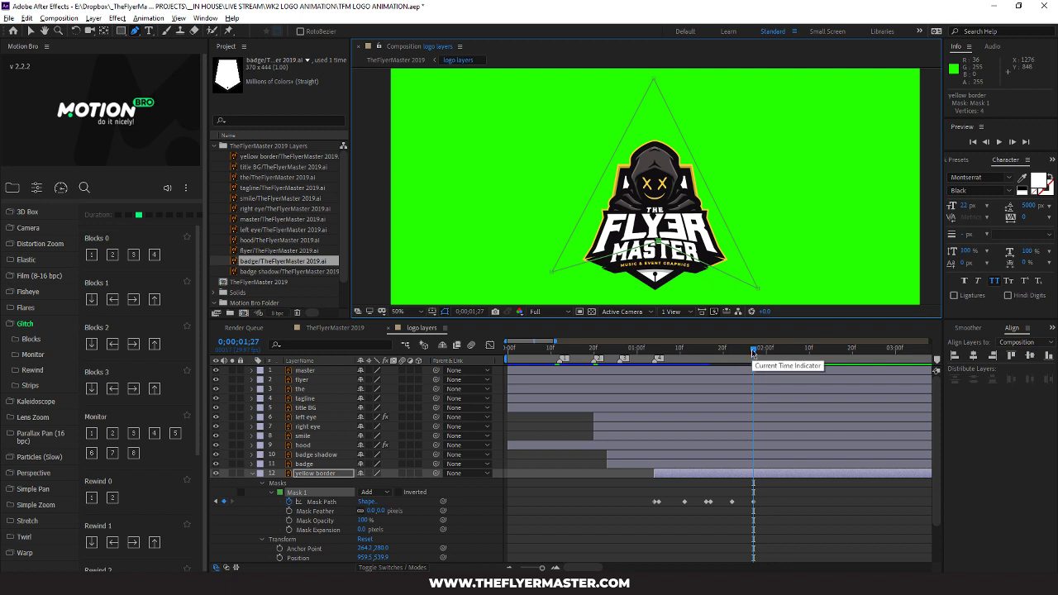
Keyframe the mask at 0;00;02;00, nudging its lower-right point outward, its central point left and its lower-left point toward the badge
{"action": "left_click_drag", "start_coordinate": [753, 351], "coordinate": [766, 353]}
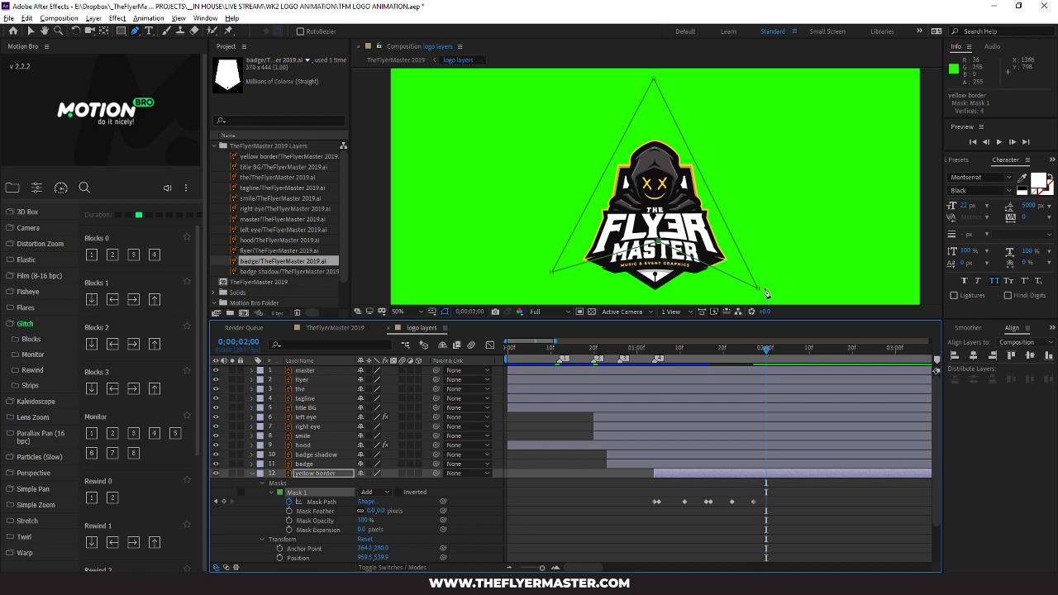
{"action": "mouse_move", "coordinate": [758, 288]}
{"action": "left_mouse_down"}
{"action": "mouse_move", "coordinate": [760, 301]}
{"action": "mouse_move", "coordinate": [769, 288]}
{"action": "mouse_move", "coordinate": [761, 292]}
{"action": "left_mouse_up"}
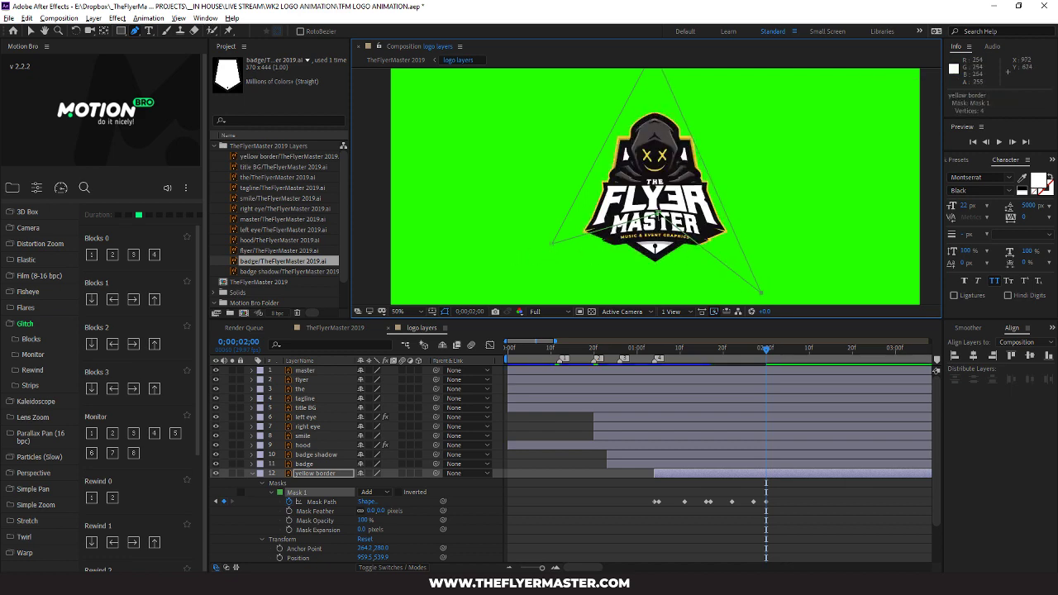
{"action": "mouse_move", "coordinate": [659, 212]}
{"action": "left_mouse_down"}
{"action": "mouse_move", "coordinate": [659, 237]}
{"action": "mouse_move", "coordinate": [650, 216]}
{"action": "left_mouse_up"}
{"action": "left_click_drag", "start_coordinate": [552, 245], "coordinate": [572, 241]}
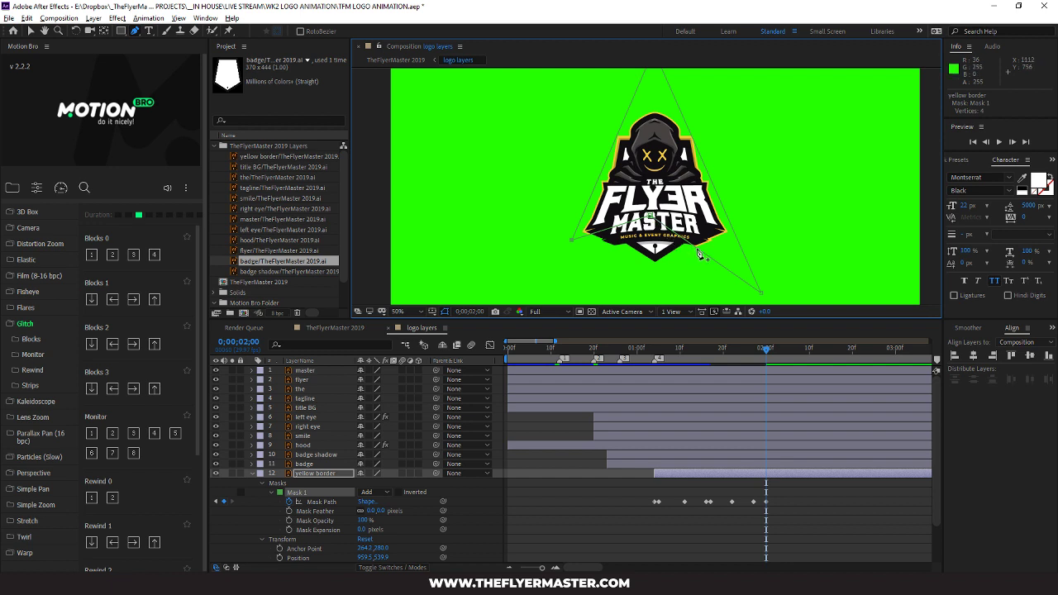
Add two lower mask points, gather them and the central point at the badge's lower-left corner, and advance to 0;00;02;01
{"action": "left_click", "coordinate": [587, 235]}
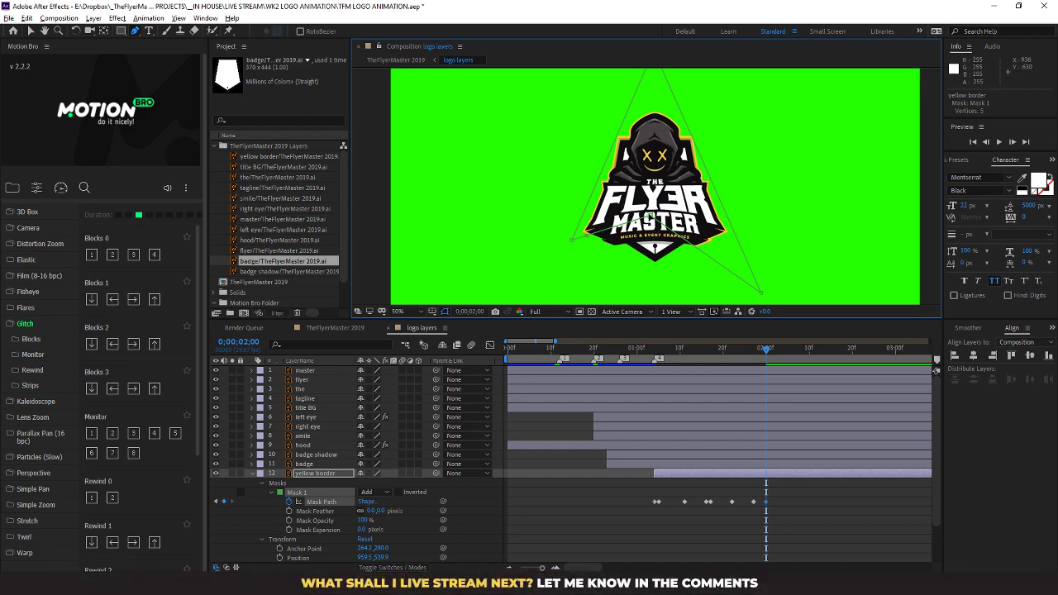
{"action": "left_click", "coordinate": [706, 253]}
{"action": "left_click_drag", "start_coordinate": [705, 255], "coordinate": [662, 270]}
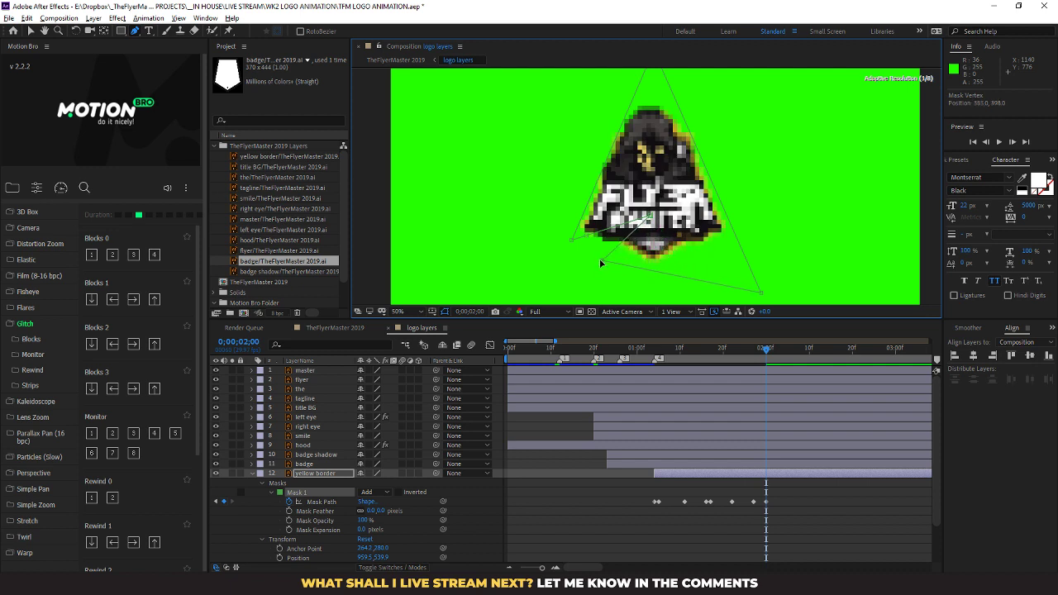
{"action": "left_click_drag", "start_coordinate": [599, 259], "coordinate": [577, 244]}
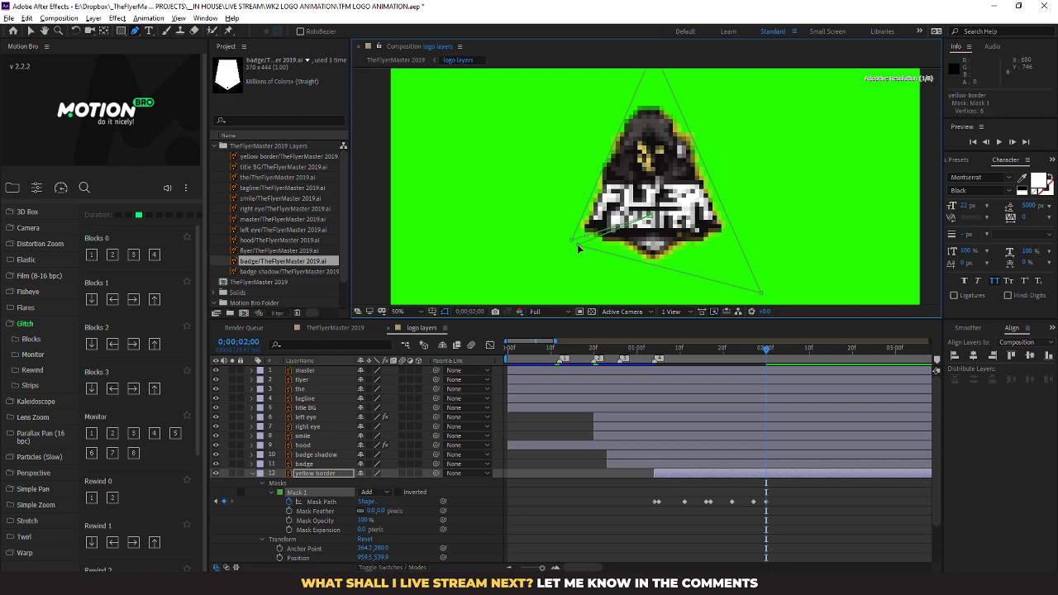
{"action": "left_click_drag", "start_coordinate": [650, 216], "coordinate": [590, 237]}
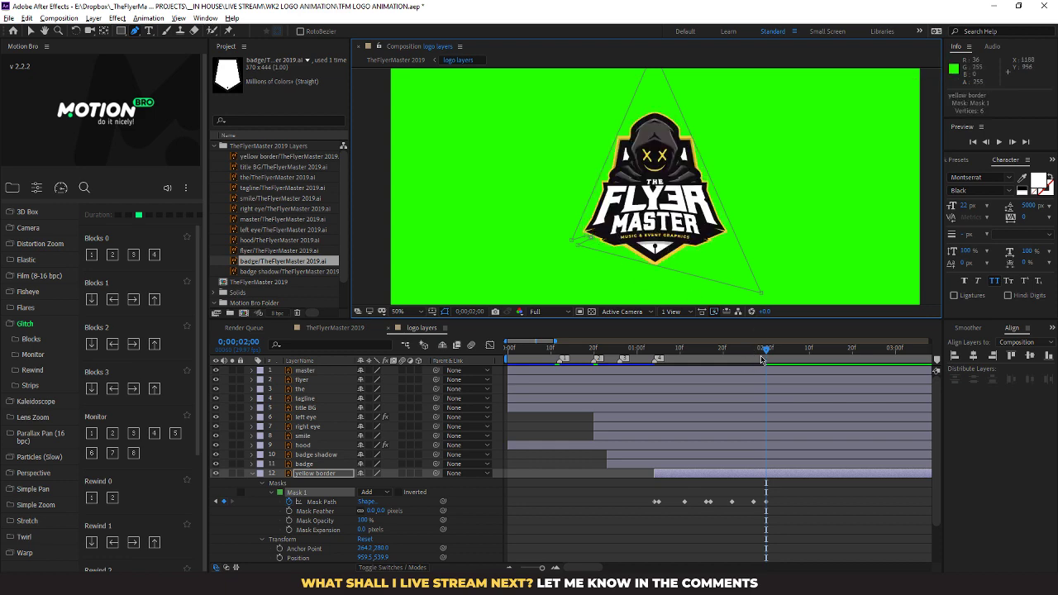
{"action": "left_click", "coordinate": [767, 348]}
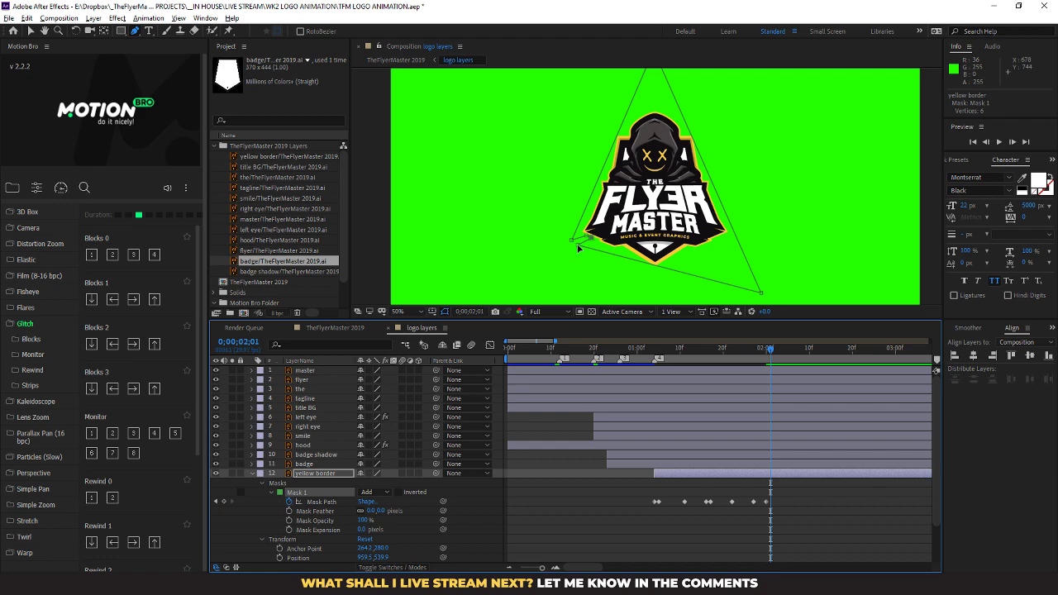
Nudge the mask's lower-left point slightly down and outward at 0;00;02;01 and scrub through the sweep to 0;00;02;04
{"action": "left_click_drag", "start_coordinate": [578, 245], "coordinate": [576, 249]}
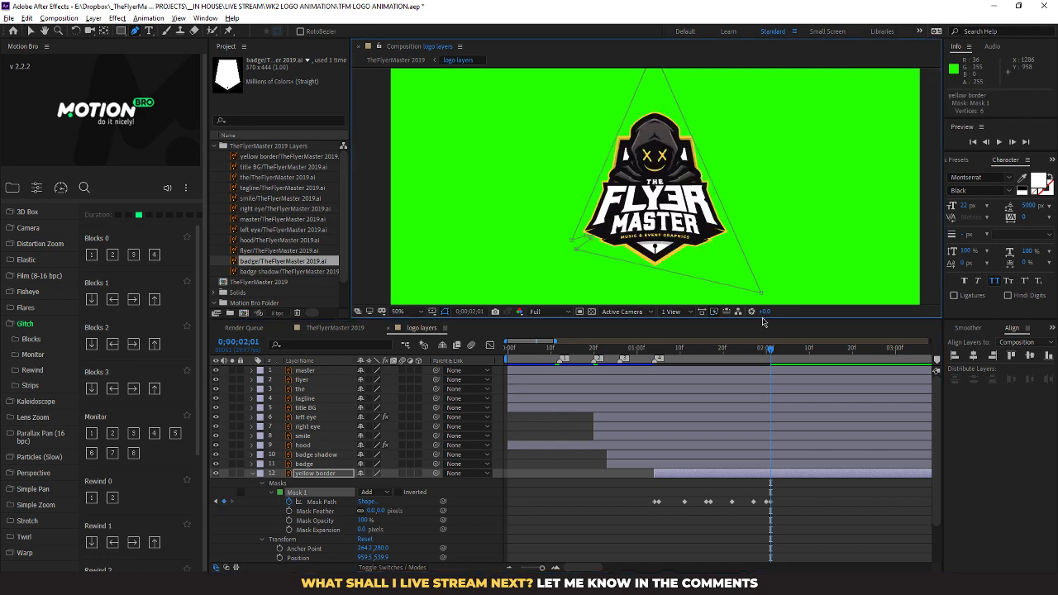
{"action": "left_click_drag", "start_coordinate": [772, 349], "coordinate": [720, 380]}
{"action": "left_click_drag", "start_coordinate": [732, 394], "coordinate": [784, 425]}
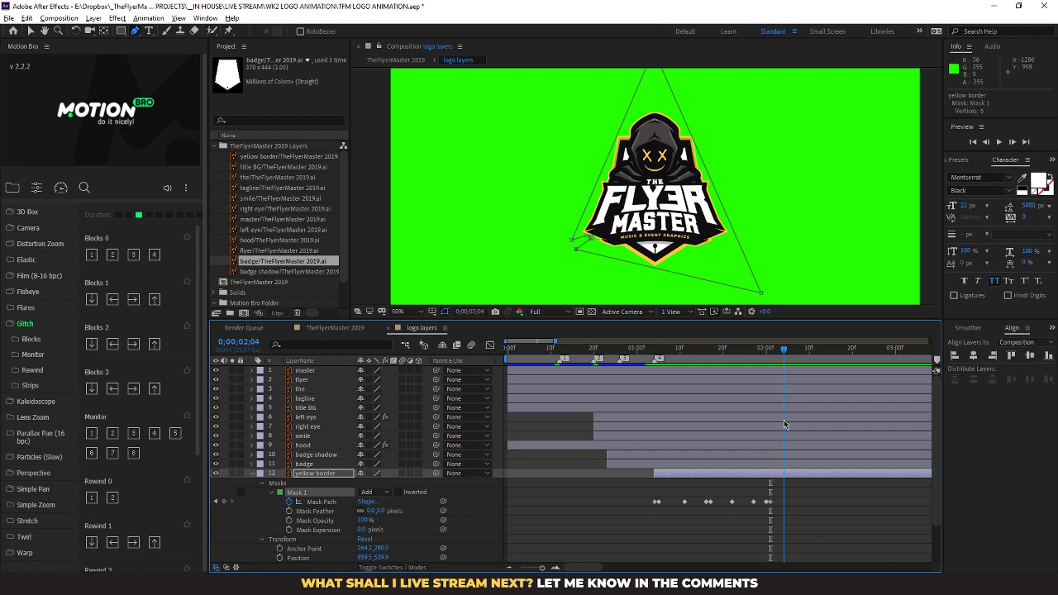
Add a Color Overlay layer style to the yellow border layer
{"action": "left_click", "coordinate": [675, 473]}
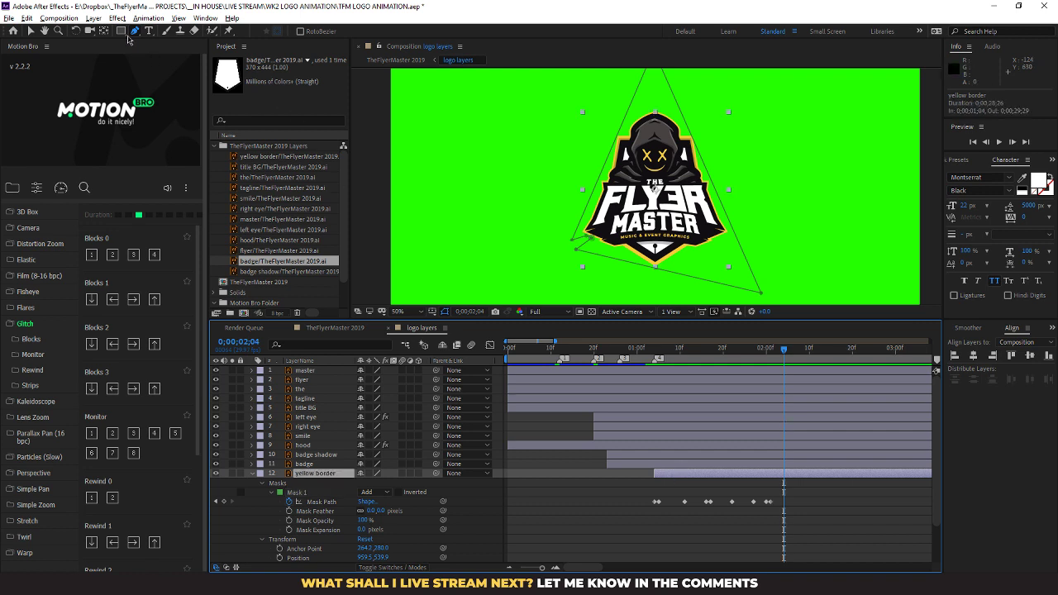
{"action": "left_click", "coordinate": [94, 18]}
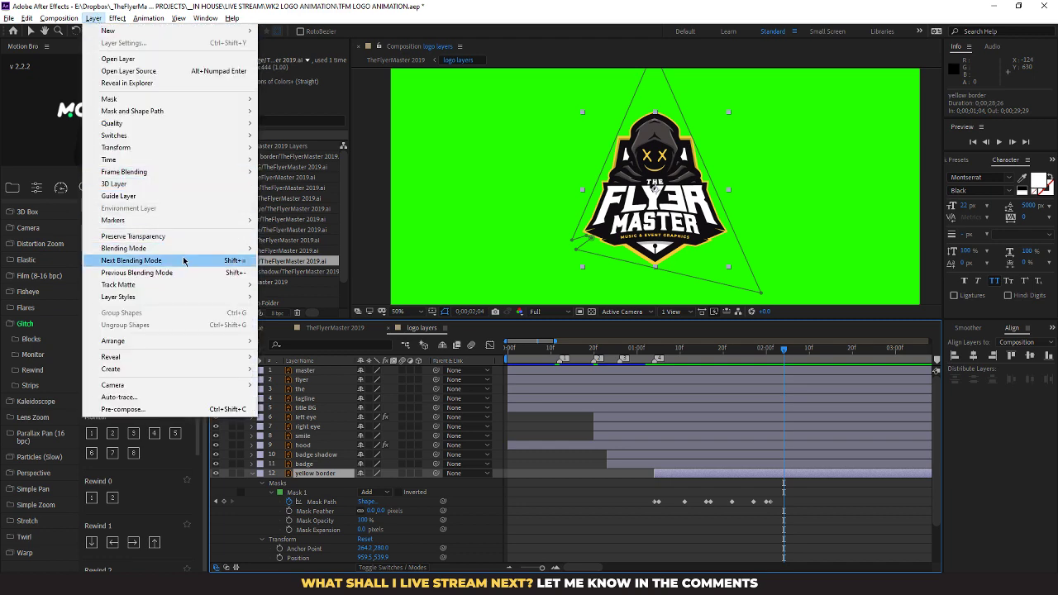
{"action": "mouse_move", "coordinate": [177, 304]}
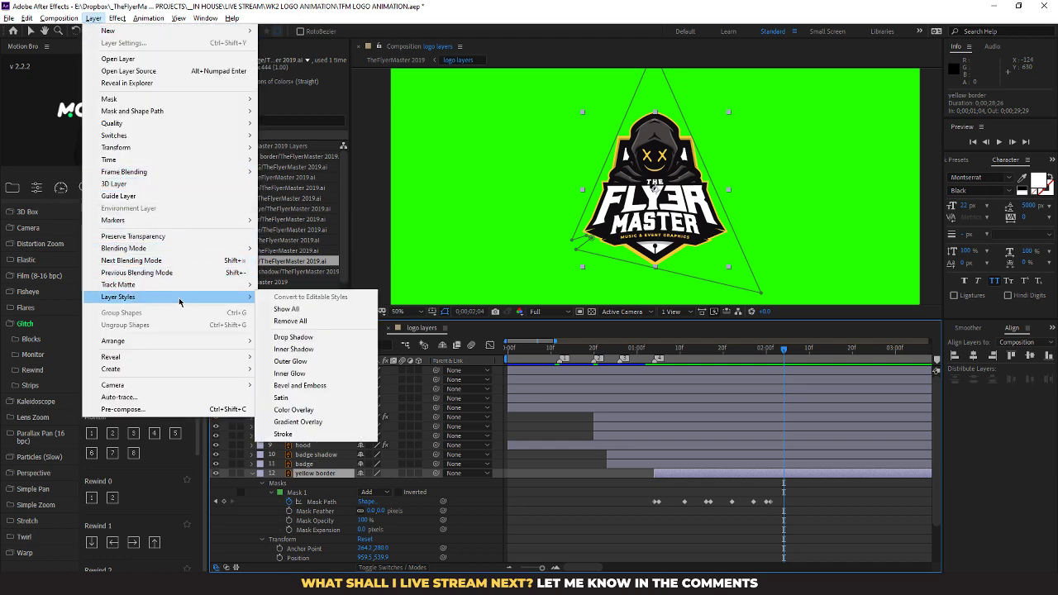
{"action": "left_click", "coordinate": [293, 410]}
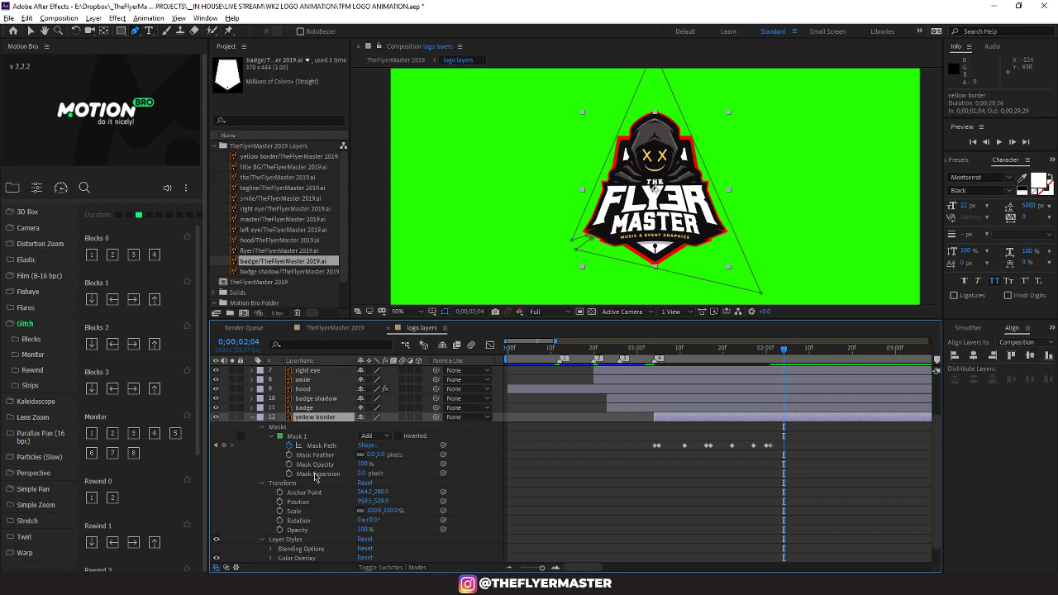
Set the Color Overlay's blend mode to Overlay and its color to white (FFFFFF)
{"action": "scroll", "coordinate": [315, 477], "scroll_direction": "down", "scroll_amount": 1}
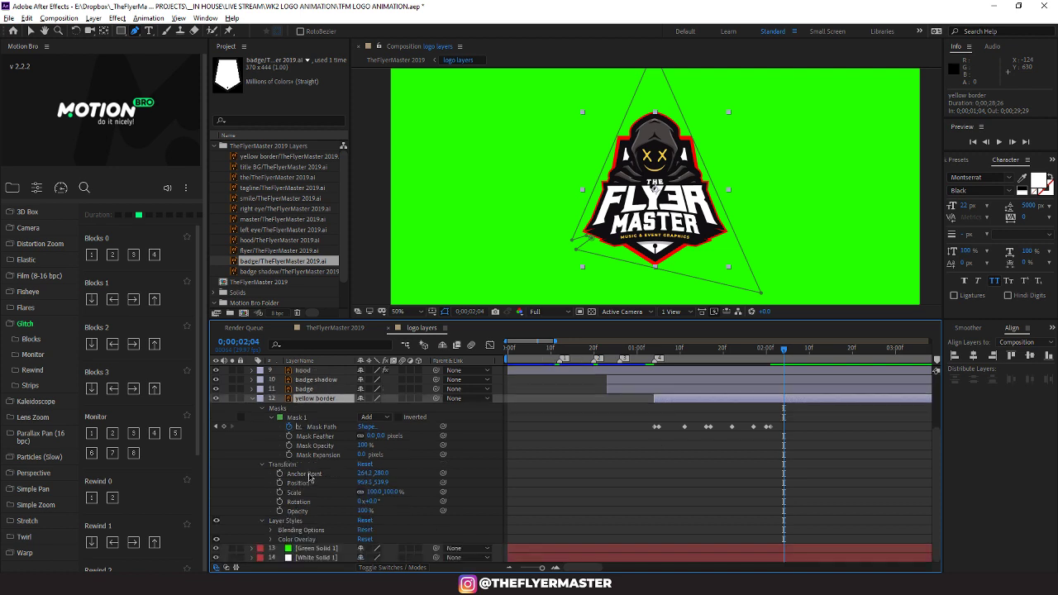
{"action": "left_click", "coordinate": [273, 540]}
{"action": "scroll", "coordinate": [276, 544], "scroll_direction": "down", "scroll_amount": 1}
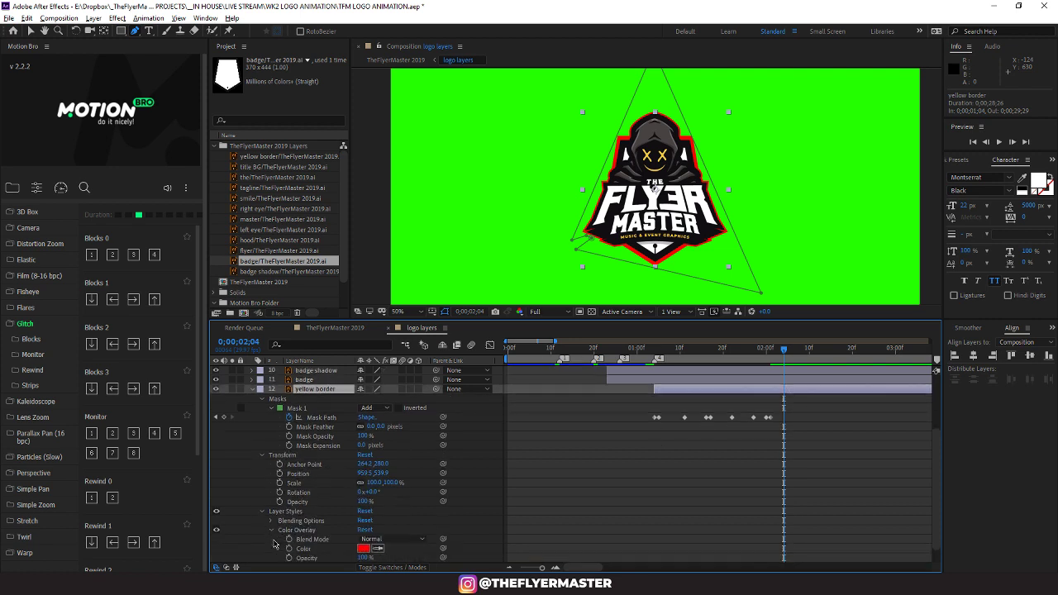
{"action": "left_click", "coordinate": [390, 539]}
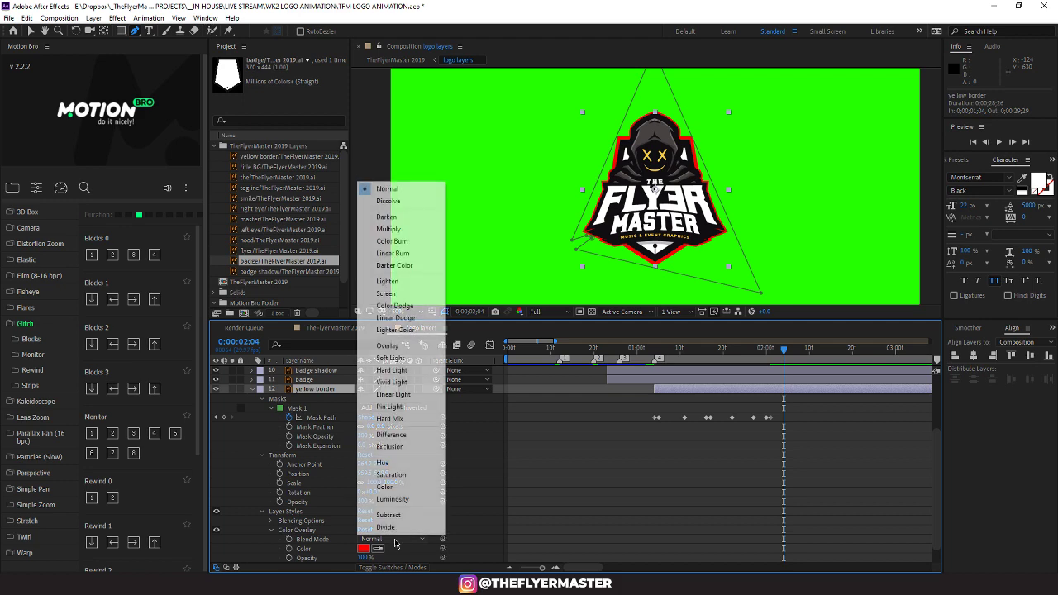
{"action": "left_click", "coordinate": [405, 347]}
{"action": "left_click", "coordinate": [362, 549]}
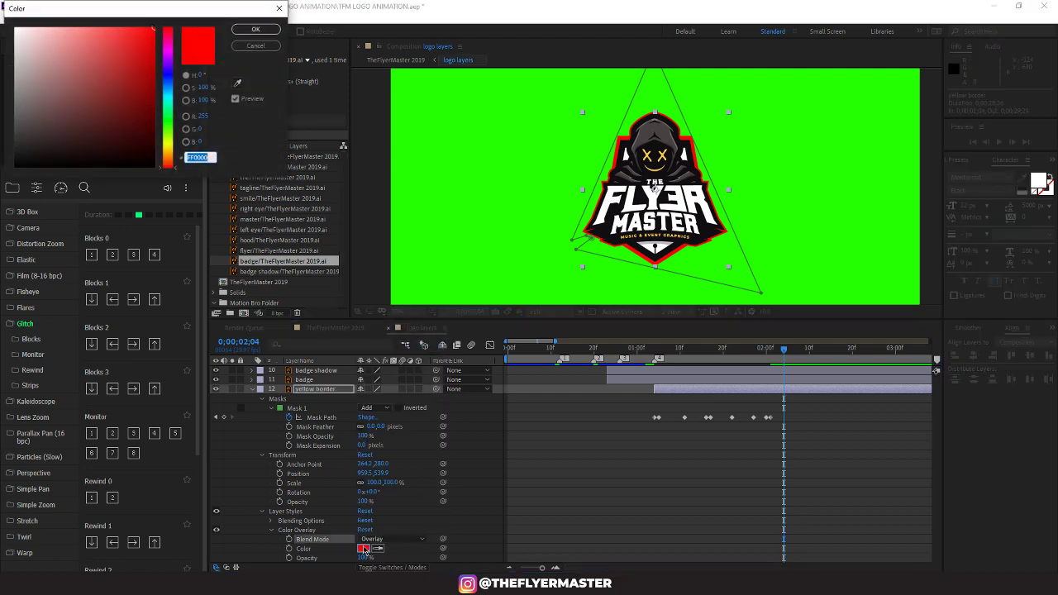
{"action": "left_click_drag", "start_coordinate": [32, 51], "coordinate": [2, 11]}
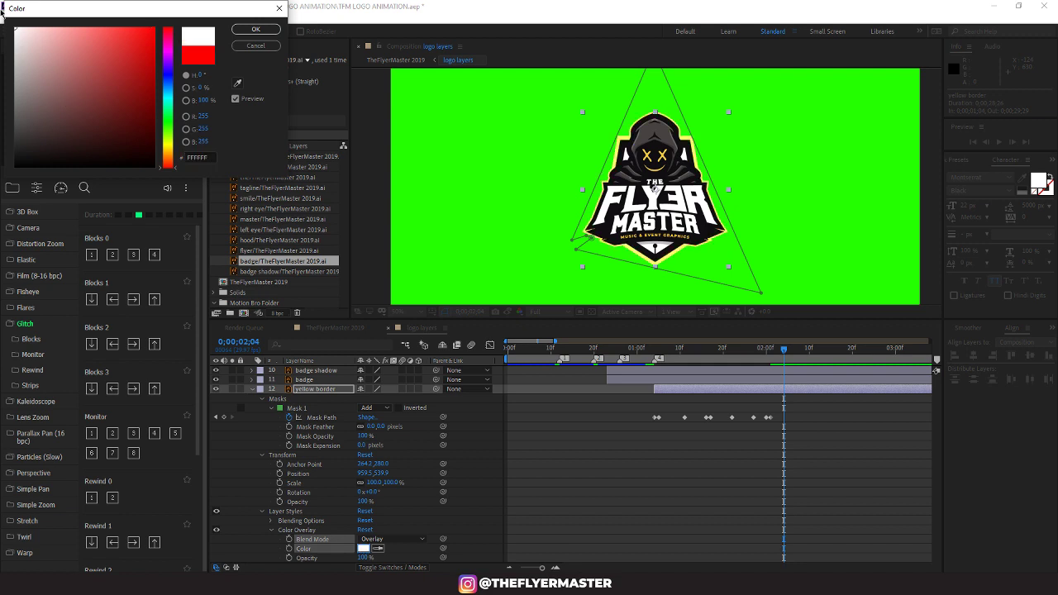
{"action": "left_click", "coordinate": [240, 29]}
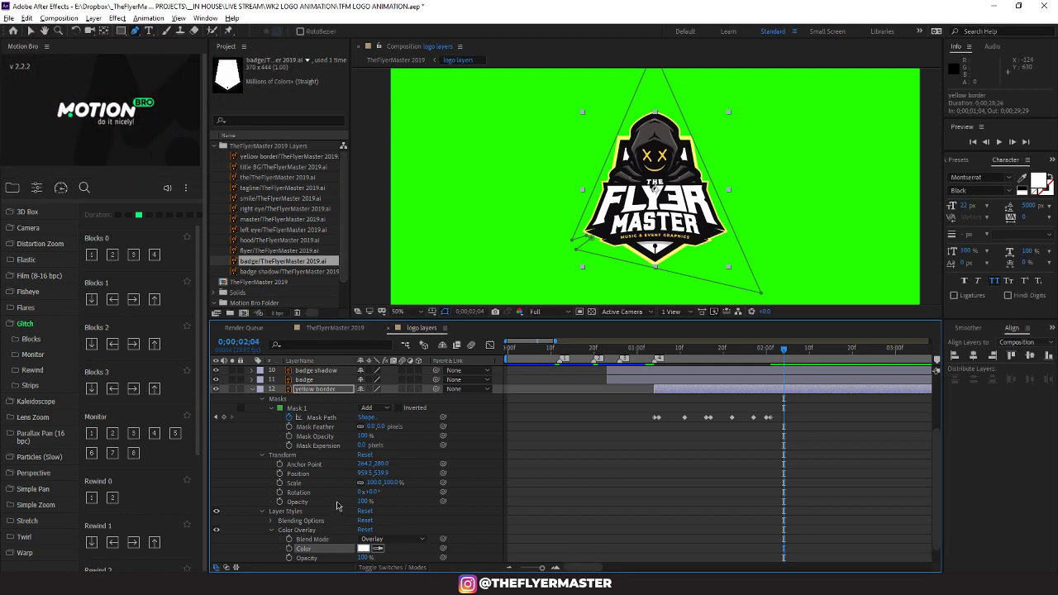
Keyframe the Color Overlay's opacity at 0% at 0;00;02;01
{"action": "scroll", "coordinate": [337, 506], "scroll_direction": "down", "scroll_amount": 1}
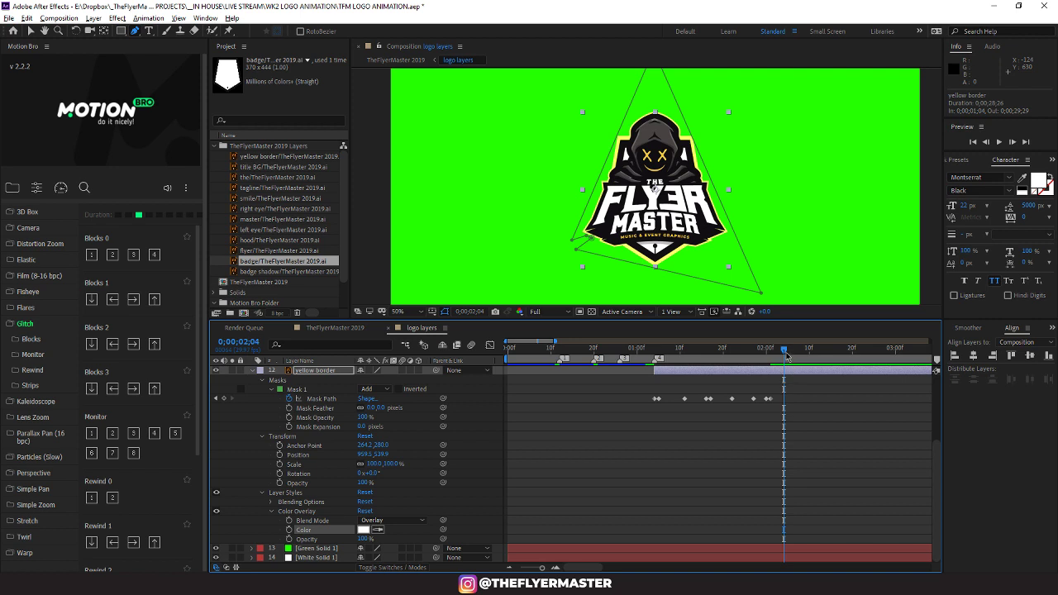
{"action": "left_click_drag", "start_coordinate": [787, 355], "coordinate": [772, 352]}
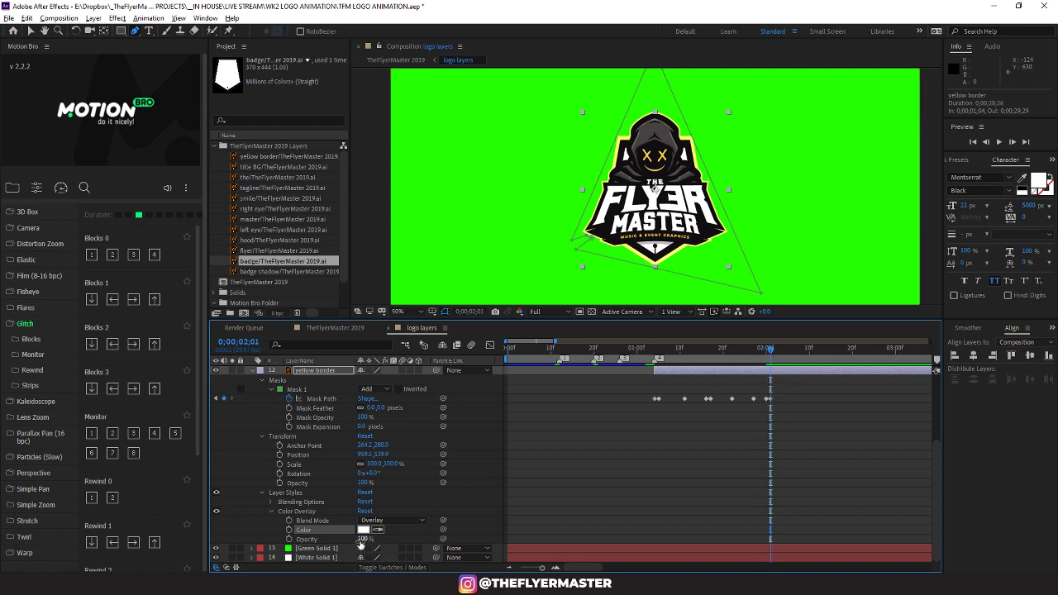
{"action": "left_click_drag", "start_coordinate": [361, 539], "coordinate": [454, 540]}
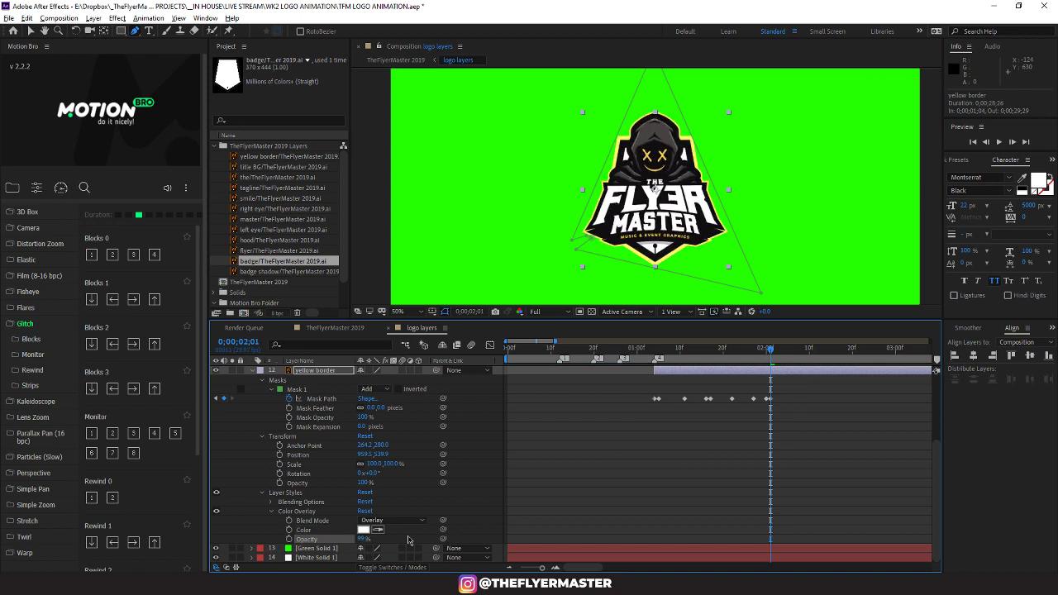
{"action": "left_click", "coordinate": [289, 539]}
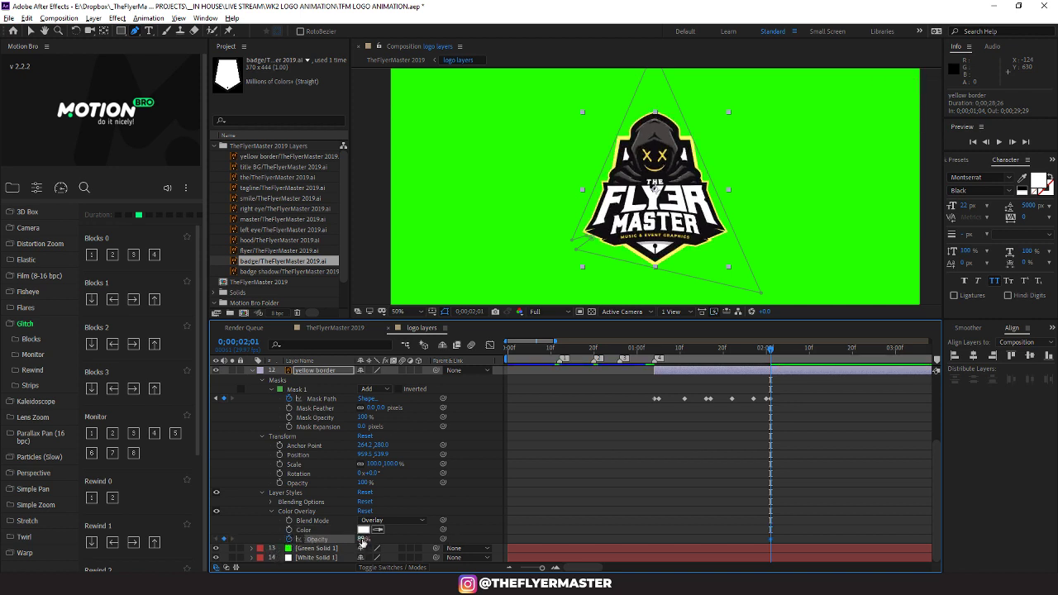
{"action": "left_click_drag", "start_coordinate": [334, 540], "coordinate": [306, 540]}
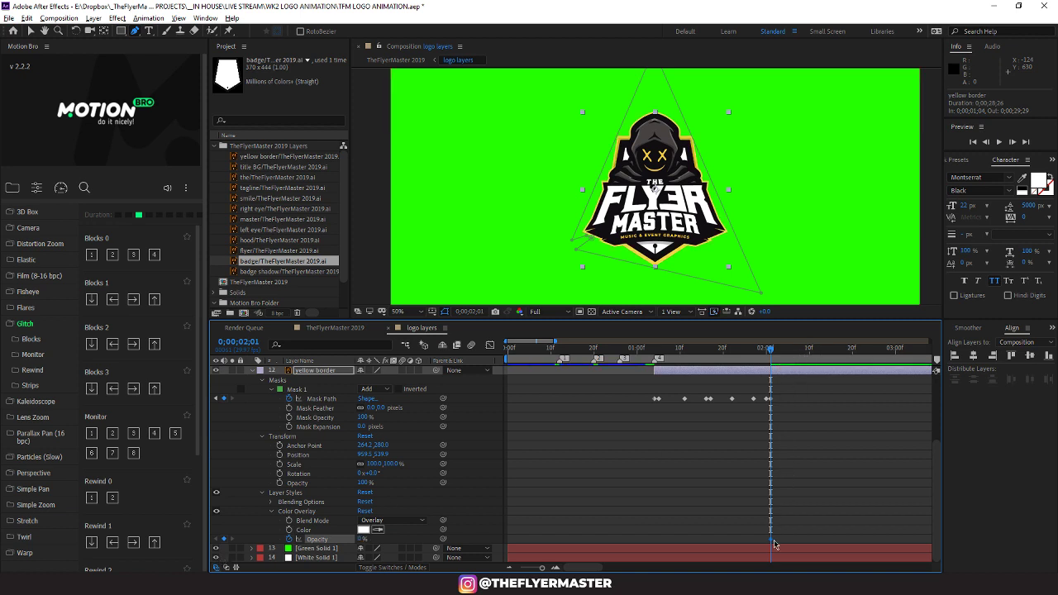
Keyframe the overlay opacity at 100% at 0;00;02;02 and back to about 0% at 0;00;02;03 for a one-frame flash
{"action": "left_click_drag", "start_coordinate": [771, 351], "coordinate": [775, 351]}
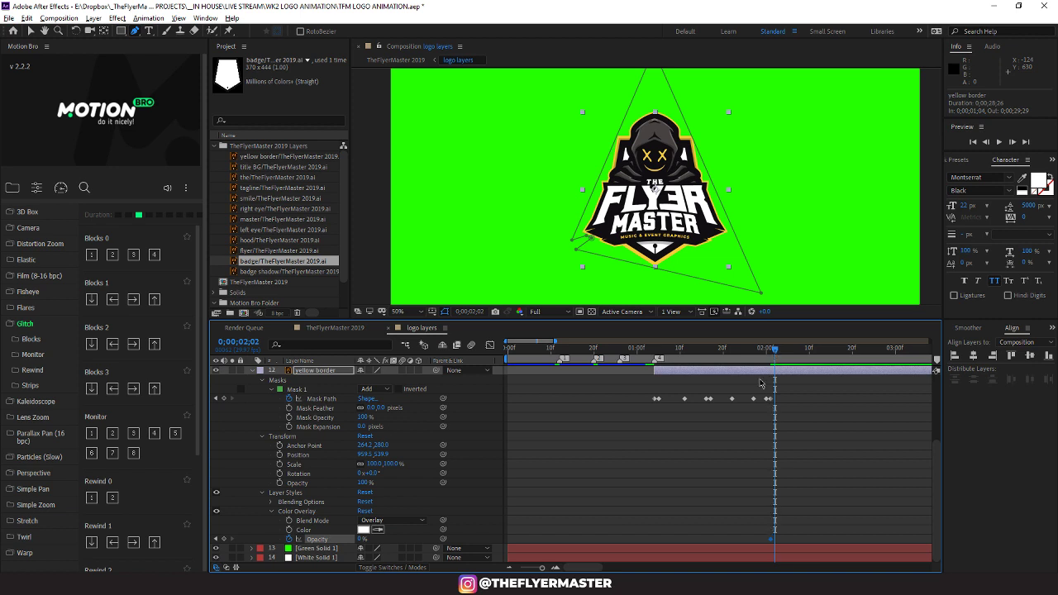
{"action": "left_click_drag", "start_coordinate": [361, 539], "coordinate": [549, 521]}
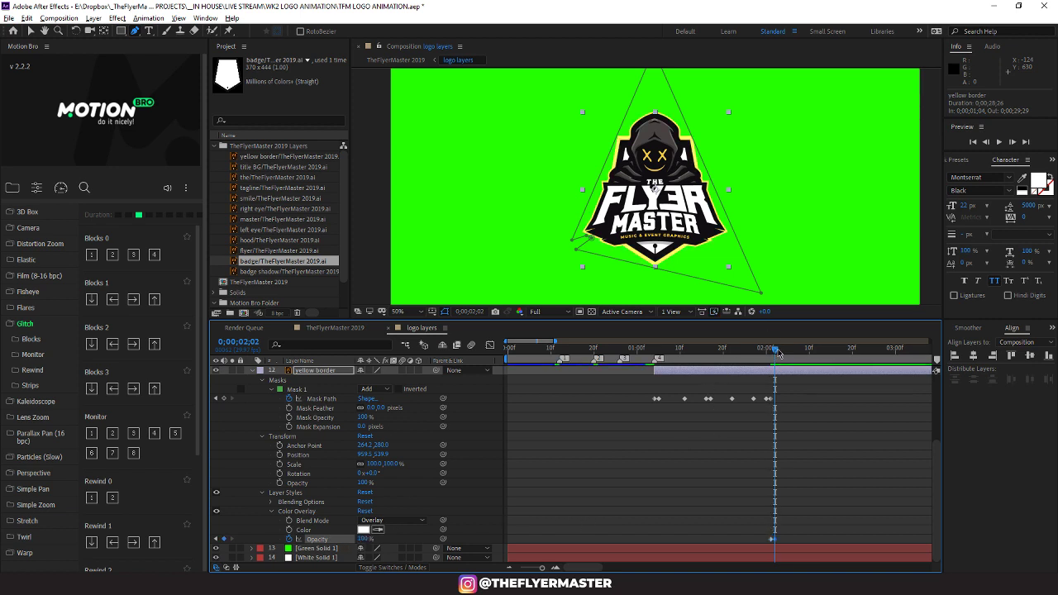
{"action": "left_click_drag", "start_coordinate": [778, 352], "coordinate": [782, 352]}
{"action": "left_click_drag", "start_coordinate": [361, 539], "coordinate": [211, 521]}
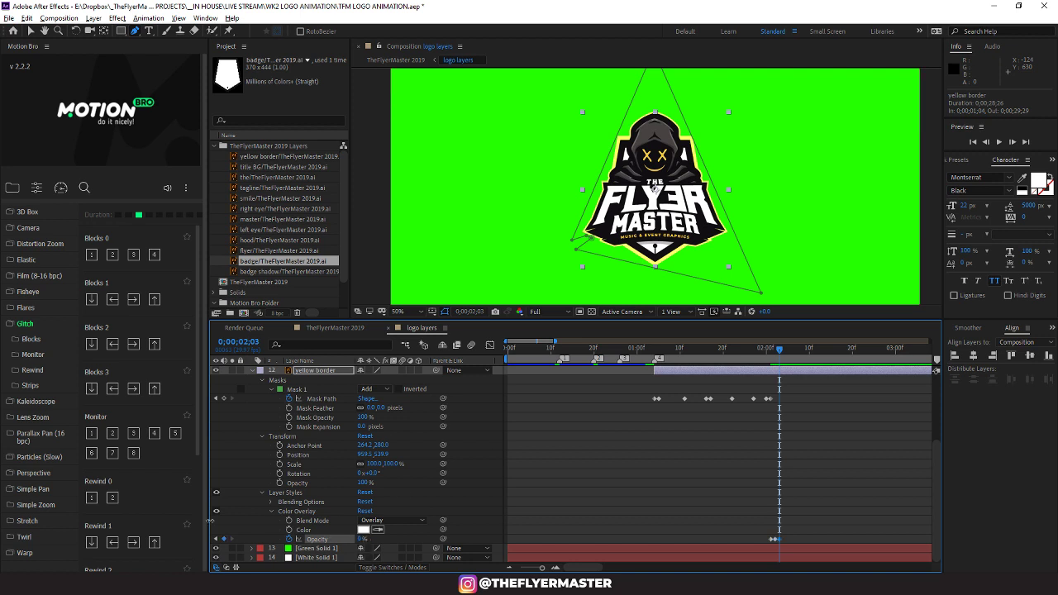
Play back the border sweep and white flash from 0;00;00;27
{"action": "left_click_drag", "start_coordinate": [780, 353], "coordinate": [624, 358]}
{"action": "key", "text": "space"}
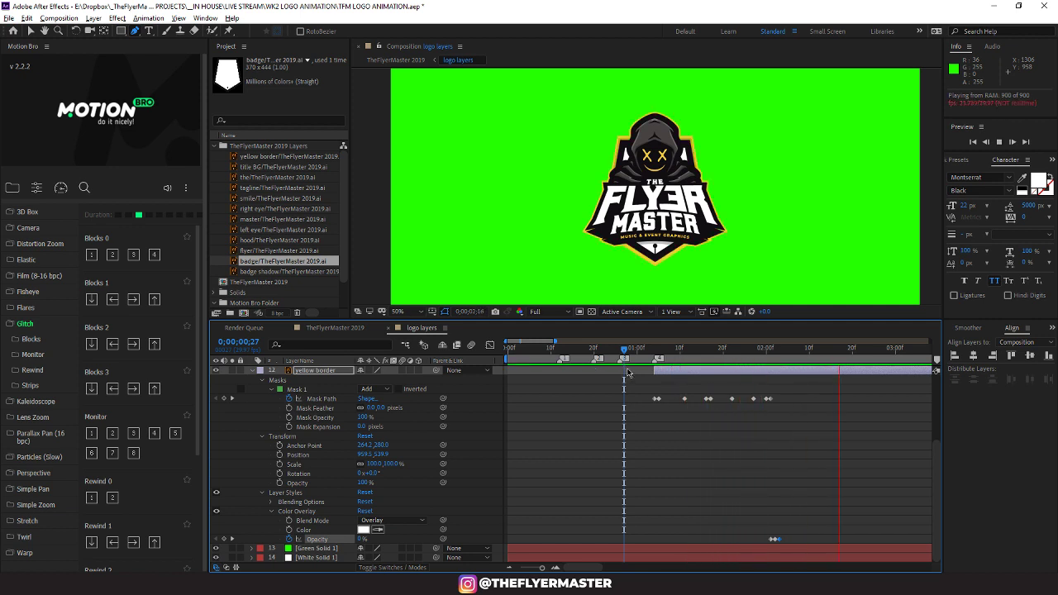
{"action": "key", "text": "space"}
Tighten the Mask Path keyframe spacing so the sweep ends at 0;00;01;17, and shift the three overlay opacity keyframes to start there
{"action": "left_click", "coordinate": [667, 371]}
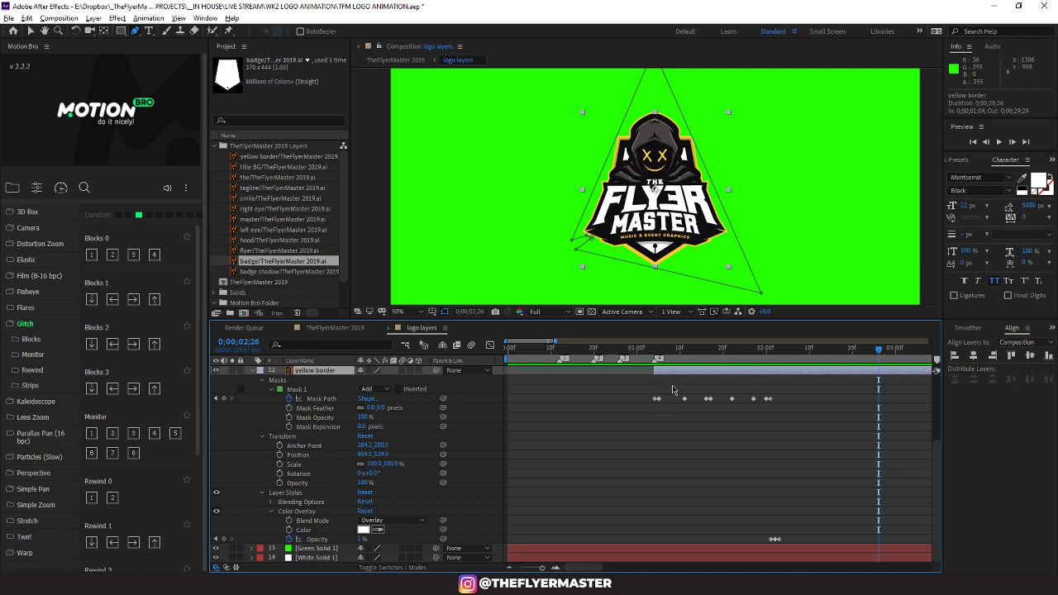
{"action": "mouse_move", "coordinate": [684, 404]}
{"action": "left_mouse_down"}
{"action": "mouse_move", "coordinate": [671, 402]}
{"action": "mouse_move", "coordinate": [693, 400]}
{"action": "mouse_move", "coordinate": [667, 402]}
{"action": "mouse_move", "coordinate": [689, 401]}
{"action": "left_mouse_up"}
{"action": "left_click", "coordinate": [684, 400]}
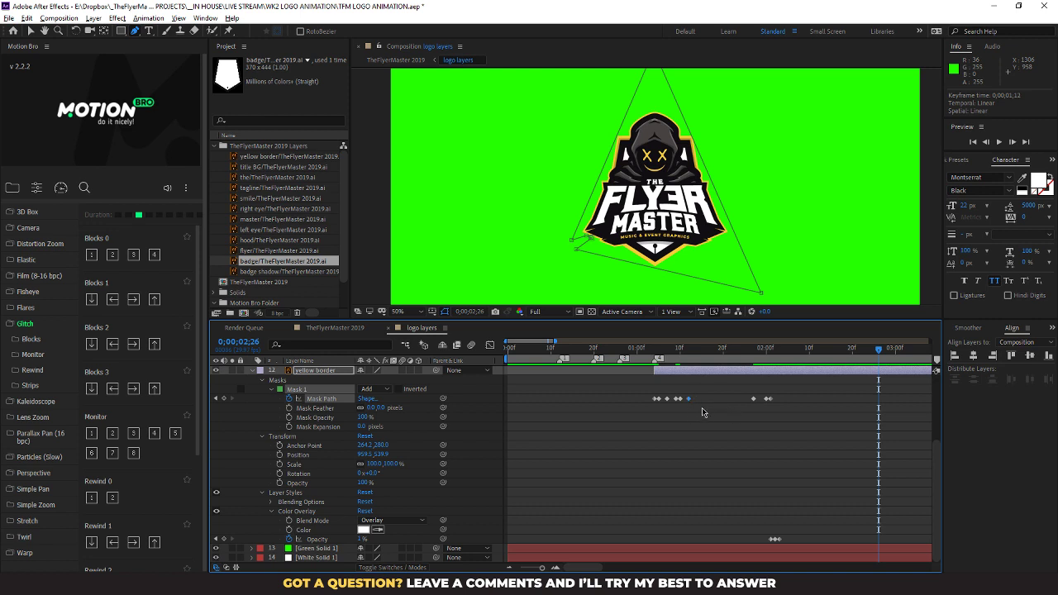
{"action": "left_click_drag", "start_coordinate": [781, 397], "coordinate": [710, 403]}
{"action": "left_click", "coordinate": [775, 540]}
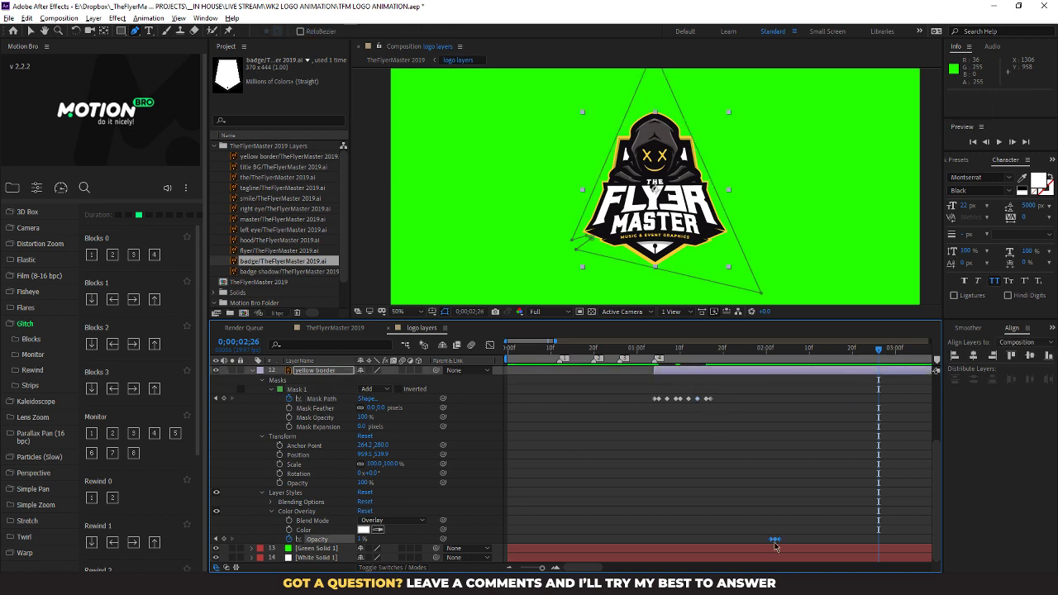
{"action": "left_click_drag", "start_coordinate": [777, 543], "coordinate": [716, 542]}
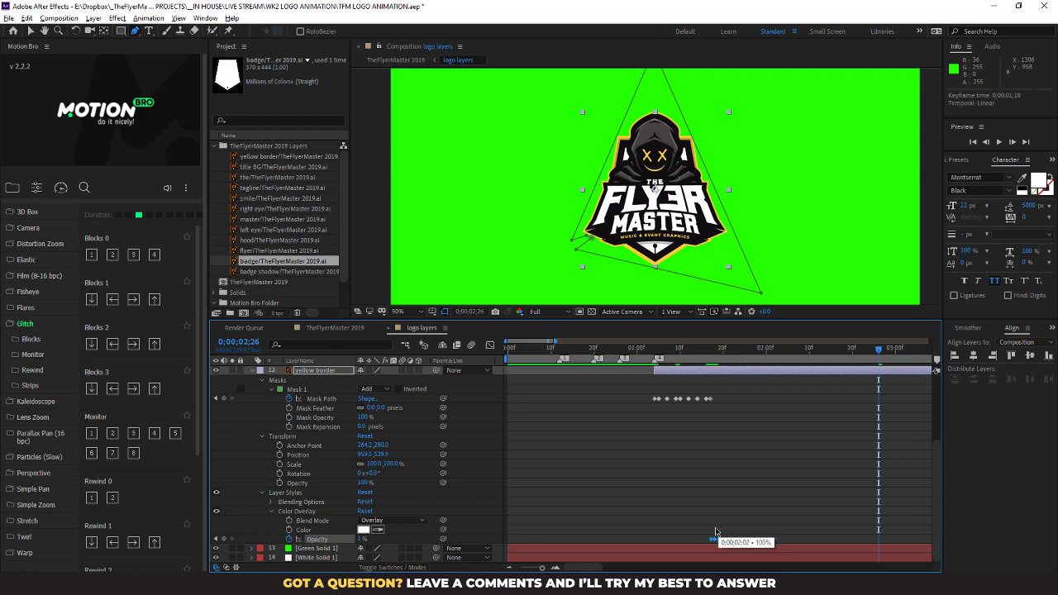
Play the logo animation from the beginning twice to check the faster sweep, and return to 0;00;01;20
{"action": "left_click_drag", "start_coordinate": [882, 349], "coordinate": [496, 387]}
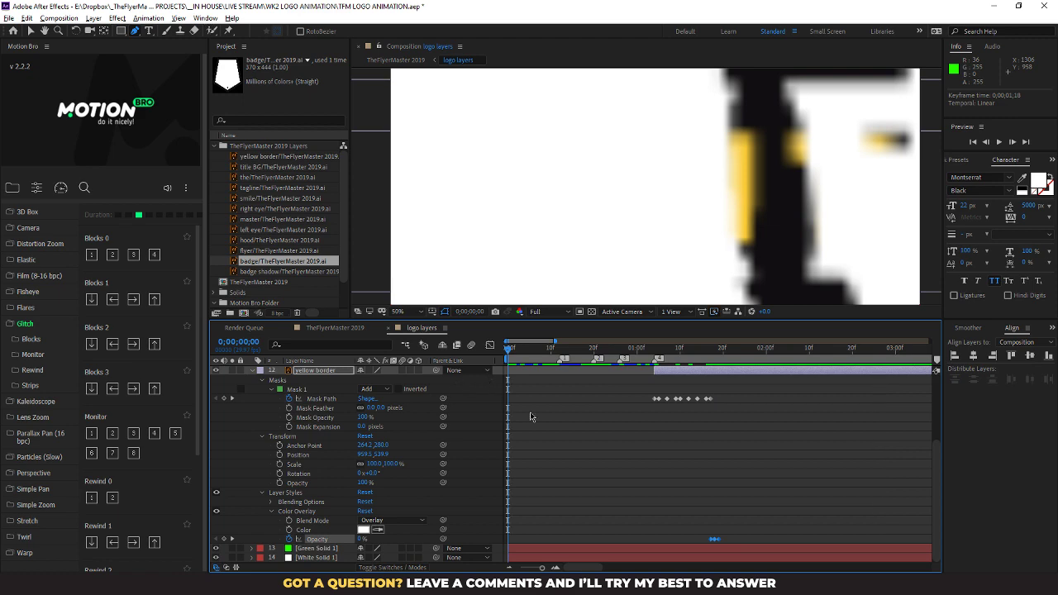
{"action": "key", "text": "space"}
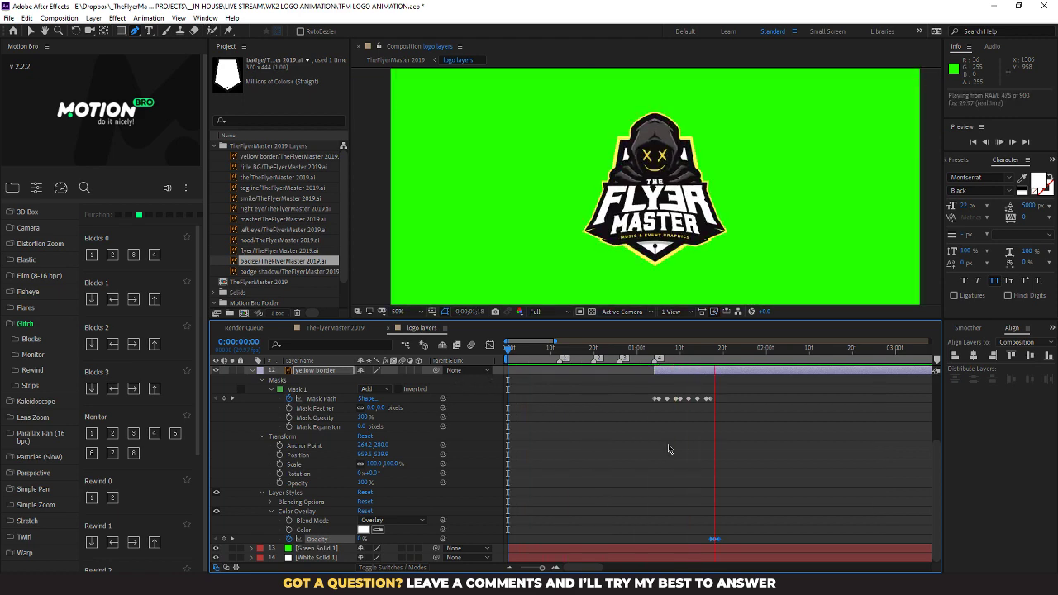
{"action": "key", "text": "space"}
{"action": "key", "text": "Home"}
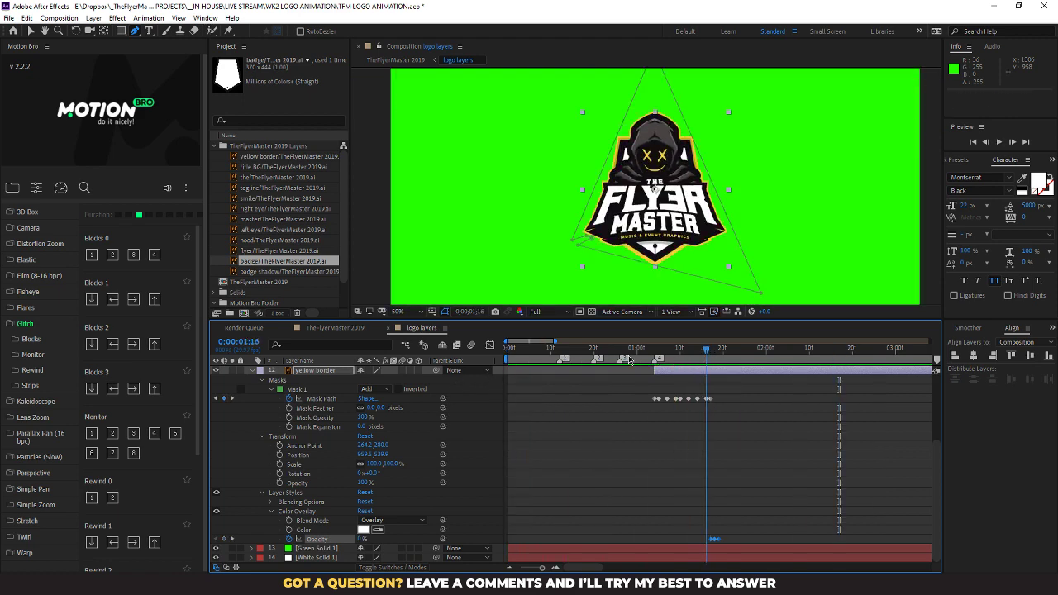
{"action": "key", "text": "space"}
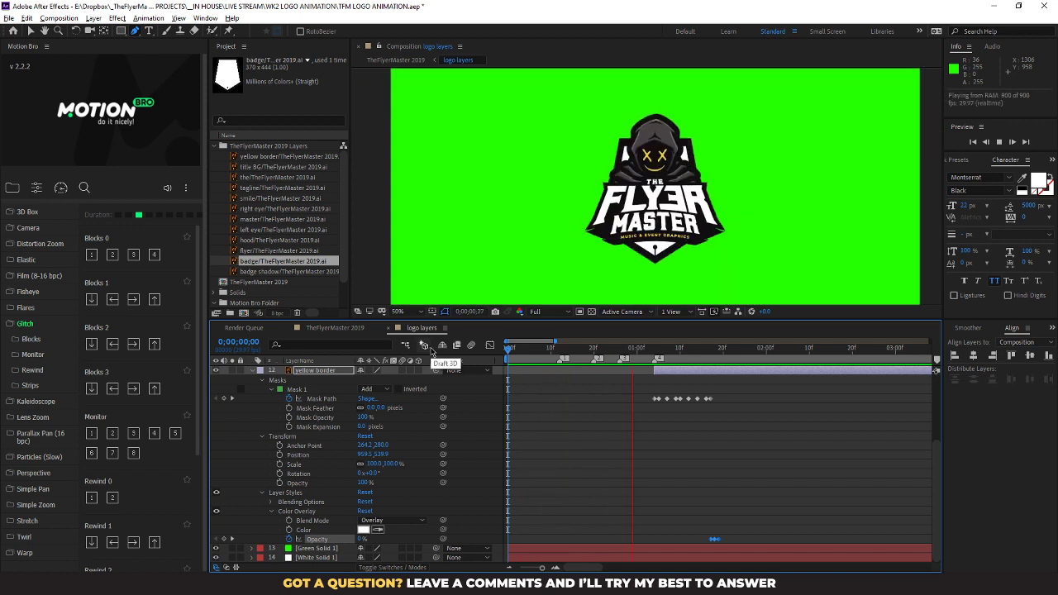
{"action": "key", "text": "space"}
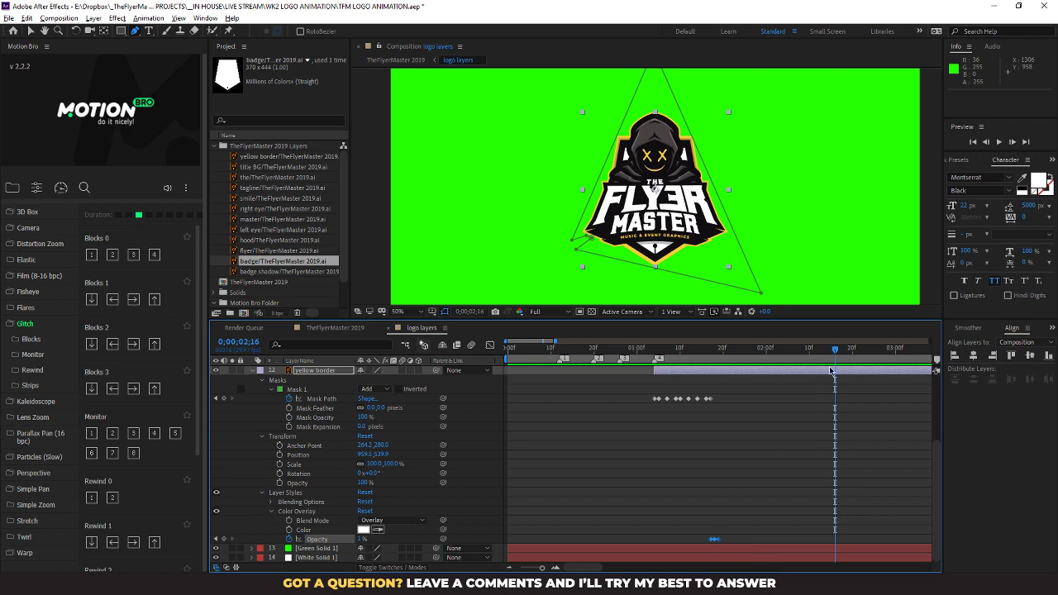
{"action": "left_click_drag", "start_coordinate": [835, 354], "coordinate": [722, 358]}
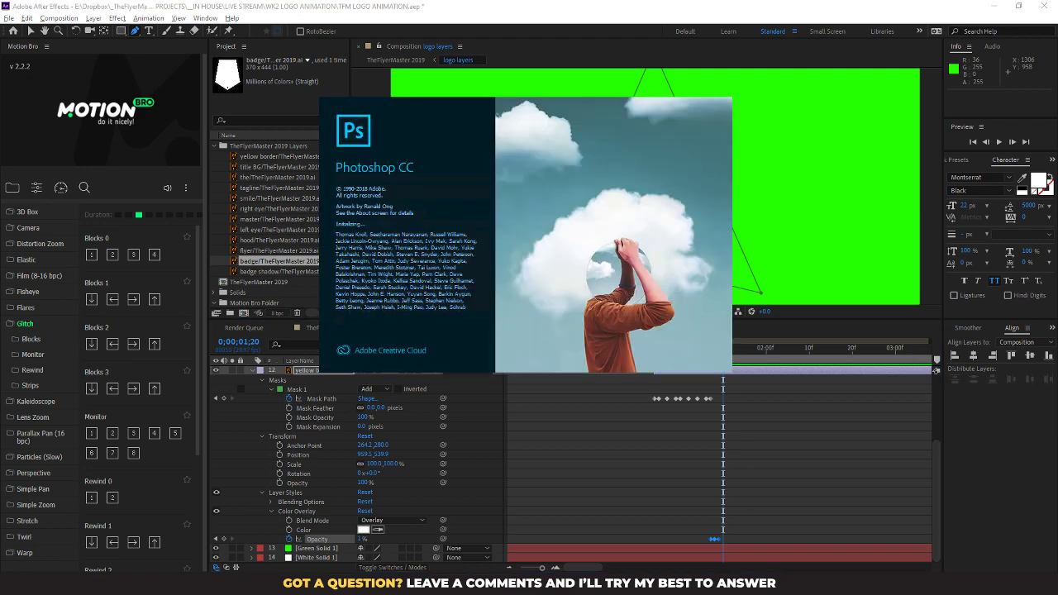
Import LOGO.png from the 2019 REBRAND folder in File Explorer into the After Effects project
{"action": "left_click", "coordinate": [331, 584]}
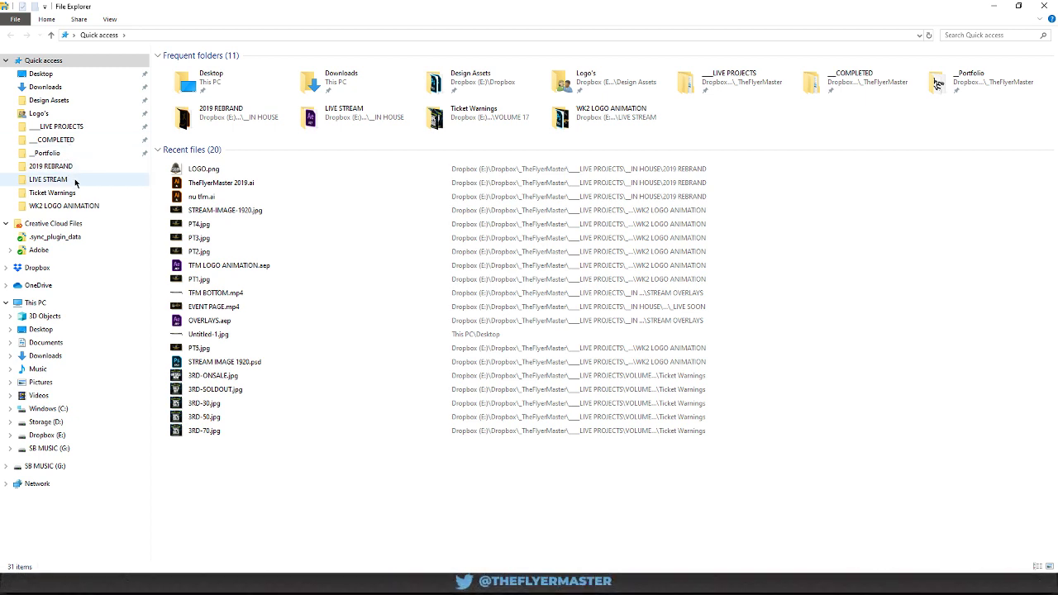
{"action": "left_click", "coordinate": [71, 168]}
{"action": "left_click", "coordinate": [369, 97]}
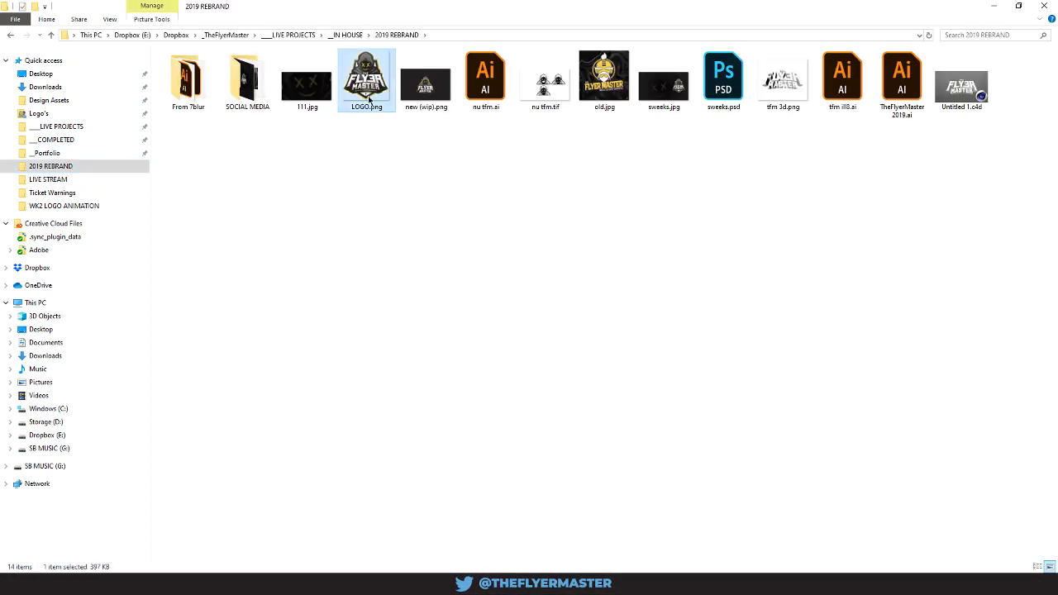
{"action": "left_click_drag", "start_coordinate": [375, 93], "coordinate": [334, 584]}
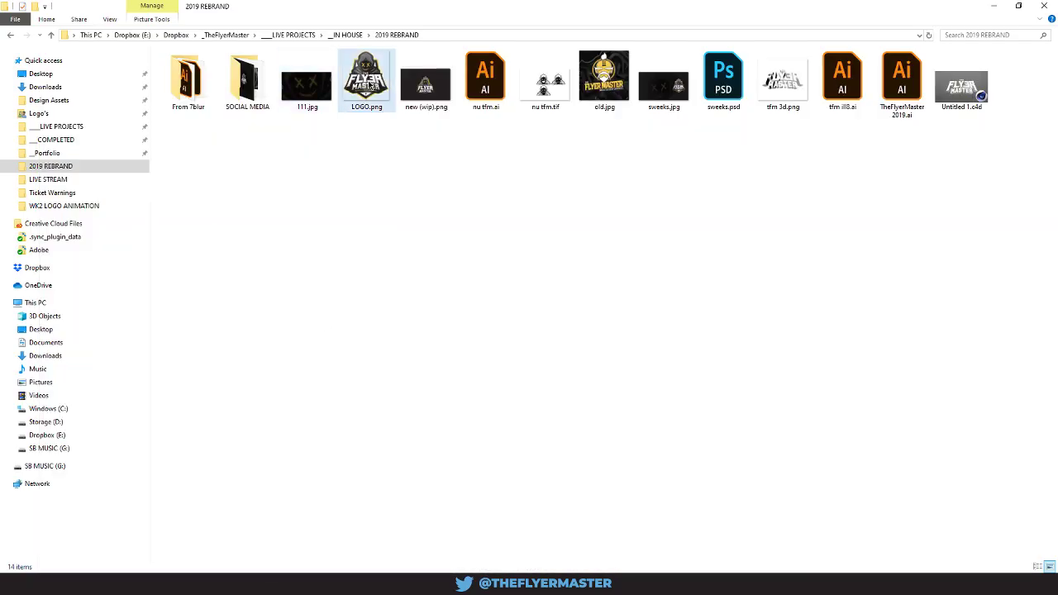
{"action": "left_click_drag", "start_coordinate": [368, 91], "coordinate": [289, 288]}
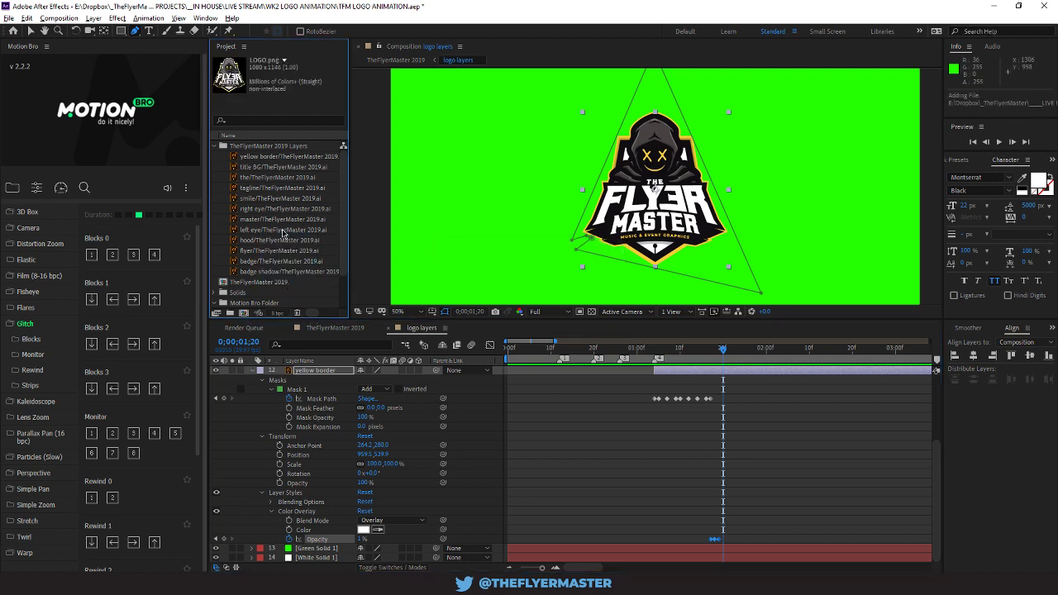
Add LOGO.png as the first layer of the logo layers composition and trim its start to 0;00;01;13
{"action": "scroll", "coordinate": [282, 233], "scroll_direction": "down", "scroll_amount": 3}
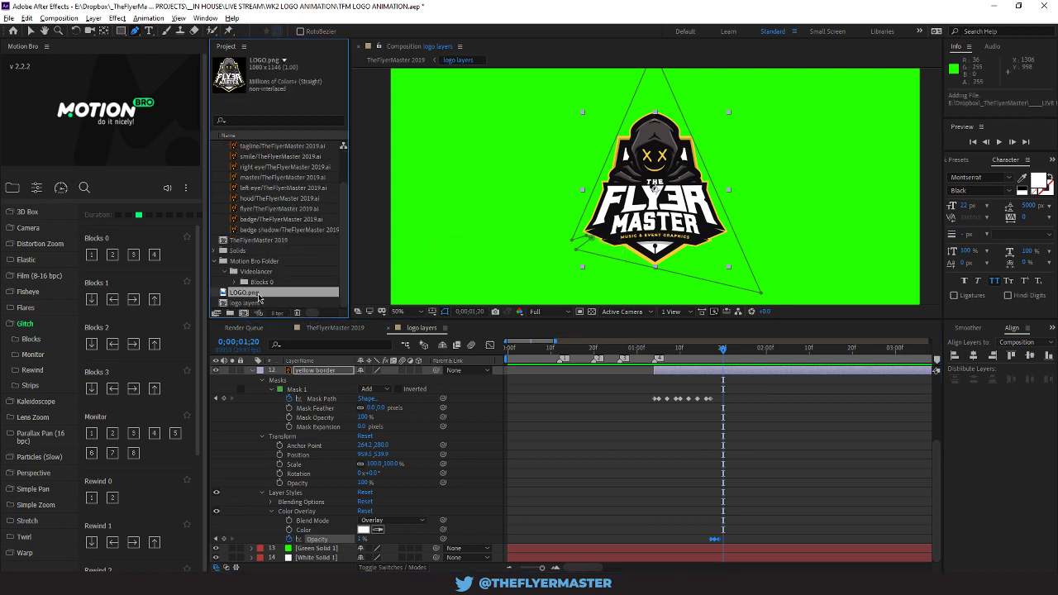
{"action": "left_click_drag", "start_coordinate": [258, 296], "coordinate": [318, 371]}
{"action": "mouse_move", "coordinate": [726, 353]}
{"action": "left_mouse_down"}
{"action": "mouse_move", "coordinate": [713, 361]}
{"action": "mouse_move", "coordinate": [724, 362]}
{"action": "left_mouse_up"}
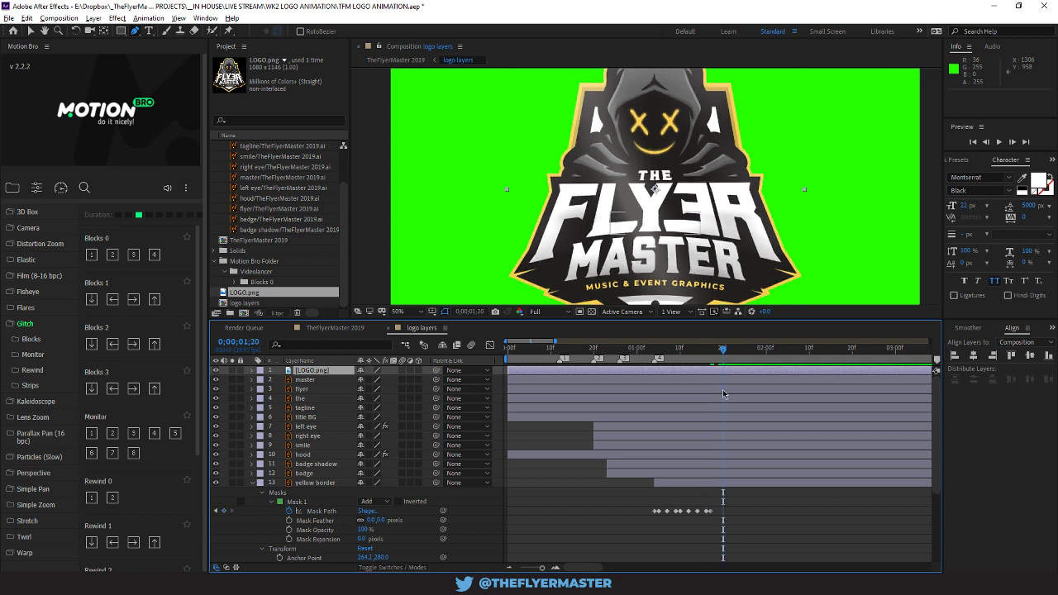
{"action": "scroll", "coordinate": [727, 403], "scroll_direction": "down", "scroll_amount": 4}
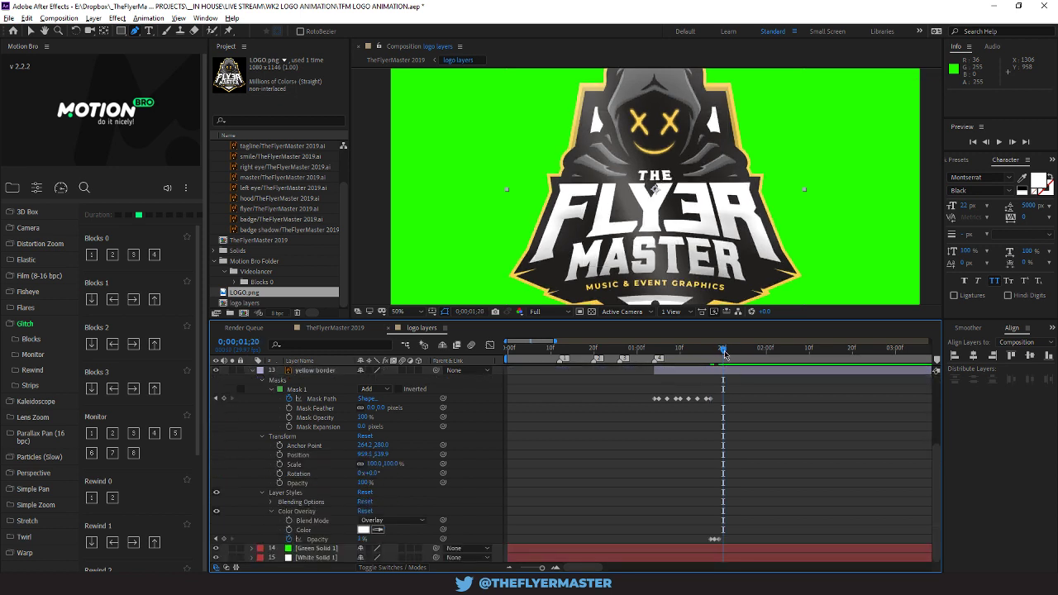
{"action": "left_click_drag", "start_coordinate": [725, 354], "coordinate": [719, 357]}
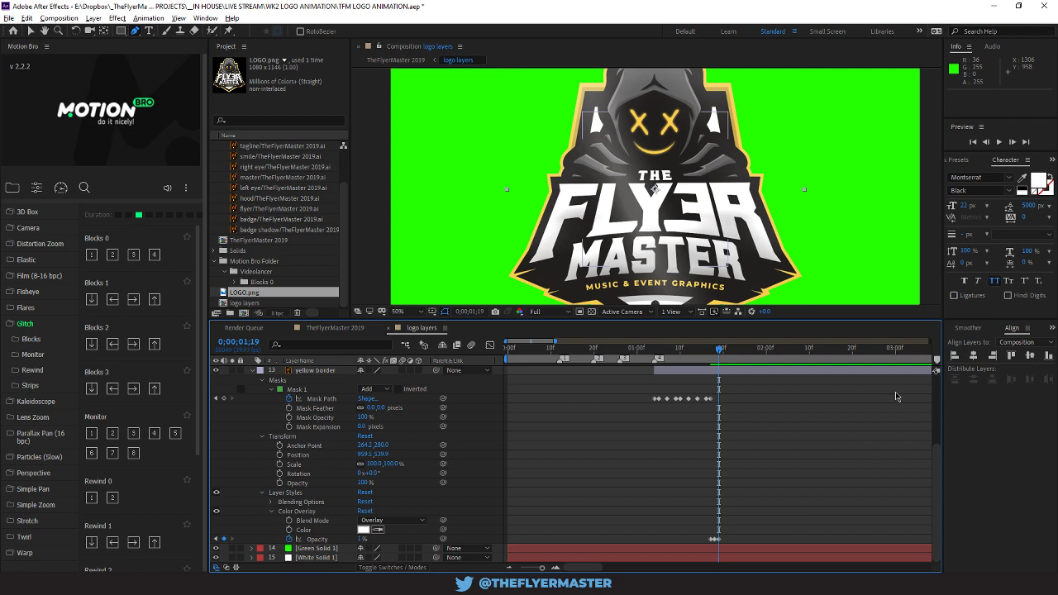
{"action": "scroll", "coordinate": [519, 376], "scroll_direction": "up", "scroll_amount": 4}
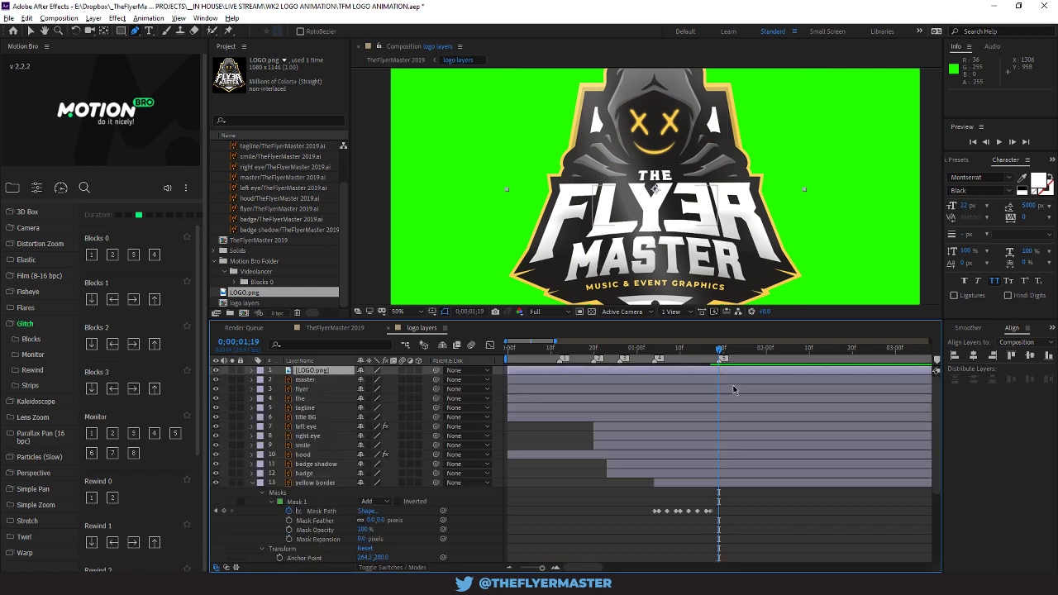
{"action": "left_click_drag", "start_coordinate": [506, 372], "coordinate": [693, 371]}
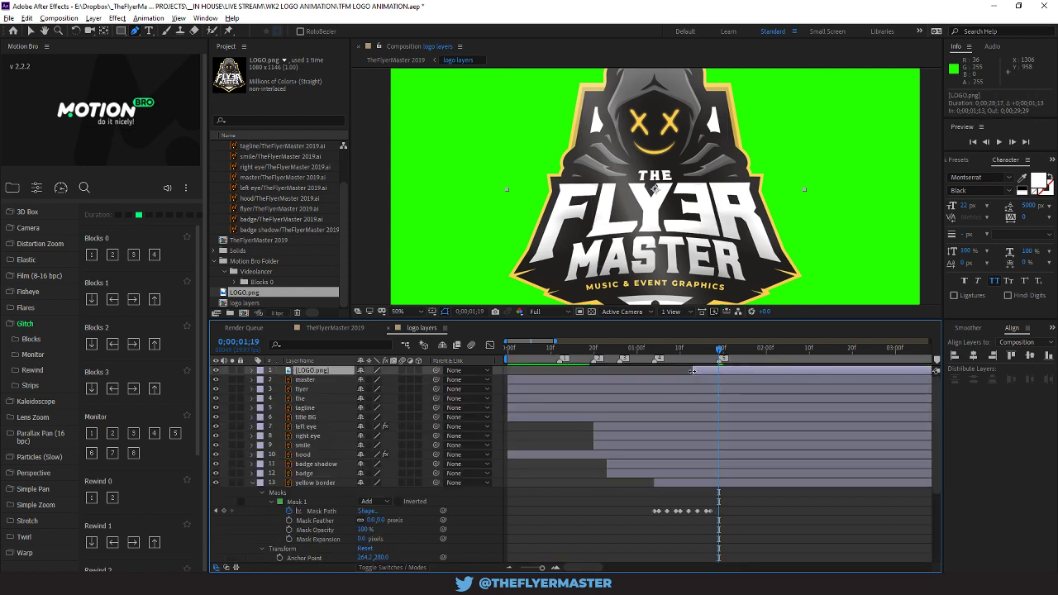
Scale the LOGO.png layer to 50% and toggle its visibility at 0;00;01;15 to compare it with the layered logo
{"action": "left_click", "coordinate": [252, 371]}
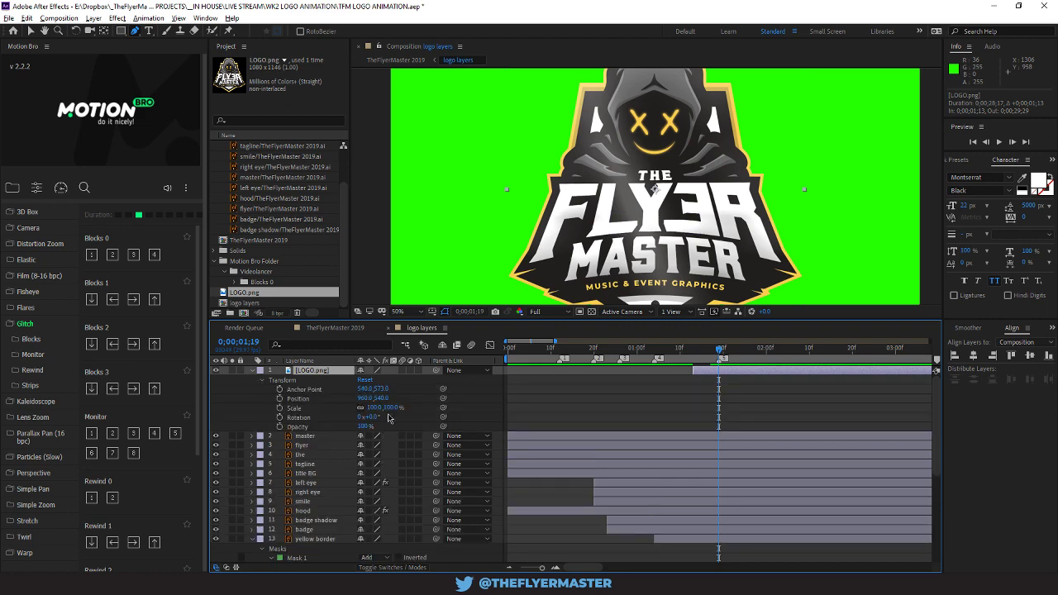
{"action": "left_click_drag", "start_coordinate": [391, 411], "coordinate": [362, 408]}
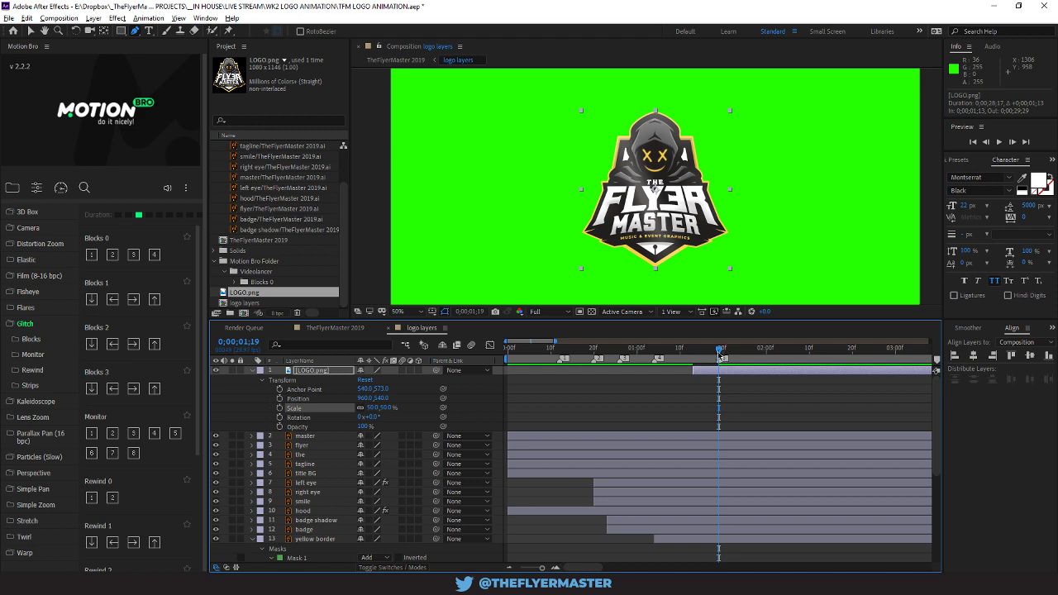
{"action": "mouse_move", "coordinate": [720, 354]}
{"action": "left_mouse_down"}
{"action": "mouse_move", "coordinate": [731, 354]}
{"action": "mouse_move", "coordinate": [702, 354]}
{"action": "left_mouse_up"}
{"action": "left_click", "coordinate": [215, 371]}
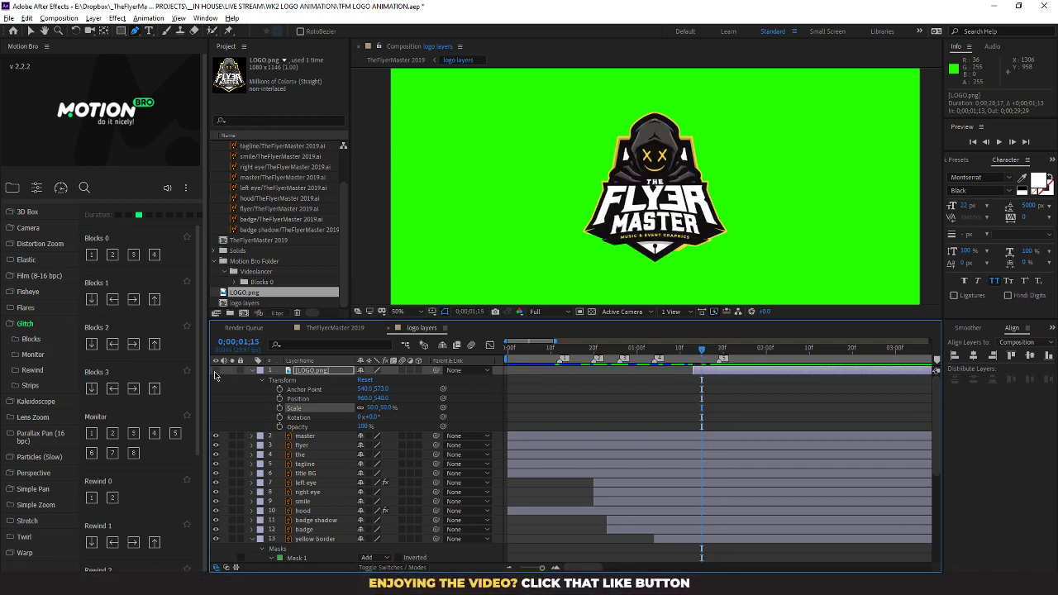
{"action": "left_click", "coordinate": [216, 372]}
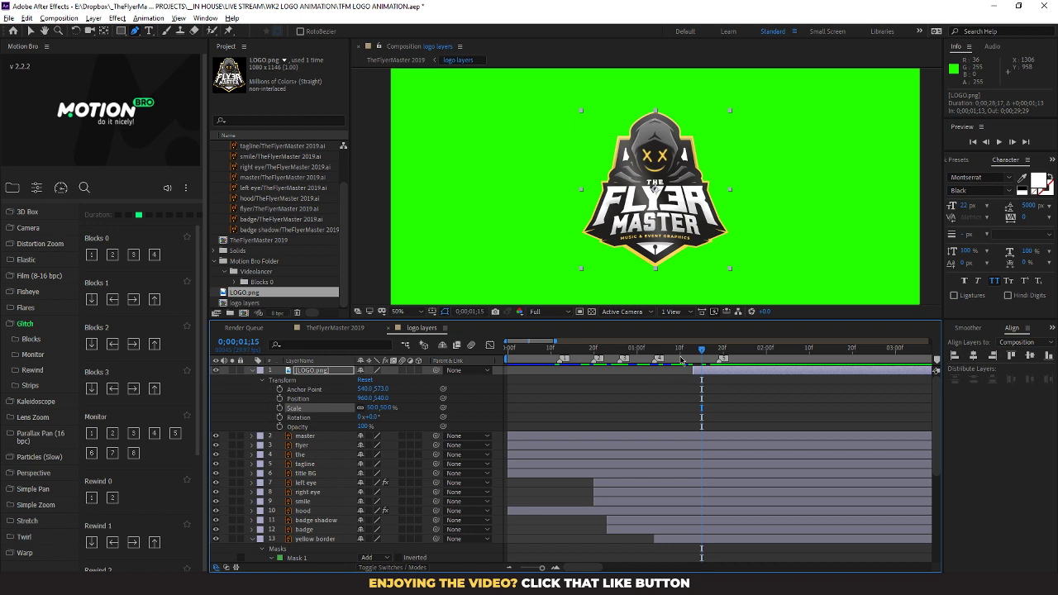
Try setting the LOGO.png opacity to 0% at 0;00;01;16 and to 100% at 0;00;01;19 without keyframing
{"action": "left_click_drag", "start_coordinate": [700, 353], "coordinate": [693, 354]}
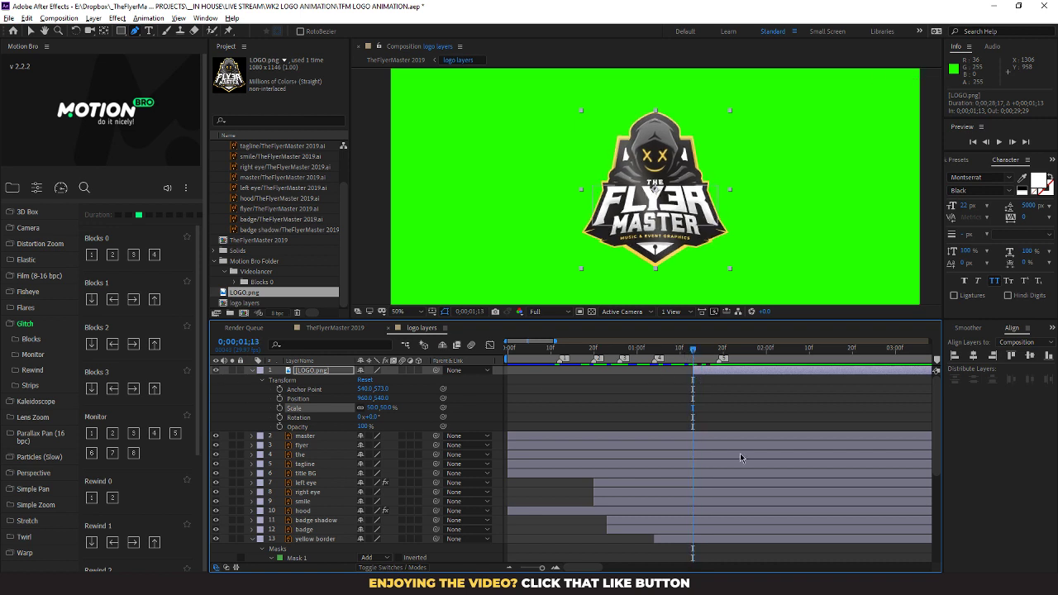
{"action": "scroll", "coordinate": [738, 458], "scroll_direction": "down", "scroll_amount": 3}
{"action": "scroll", "coordinate": [707, 389], "scroll_direction": "up", "scroll_amount": 5}
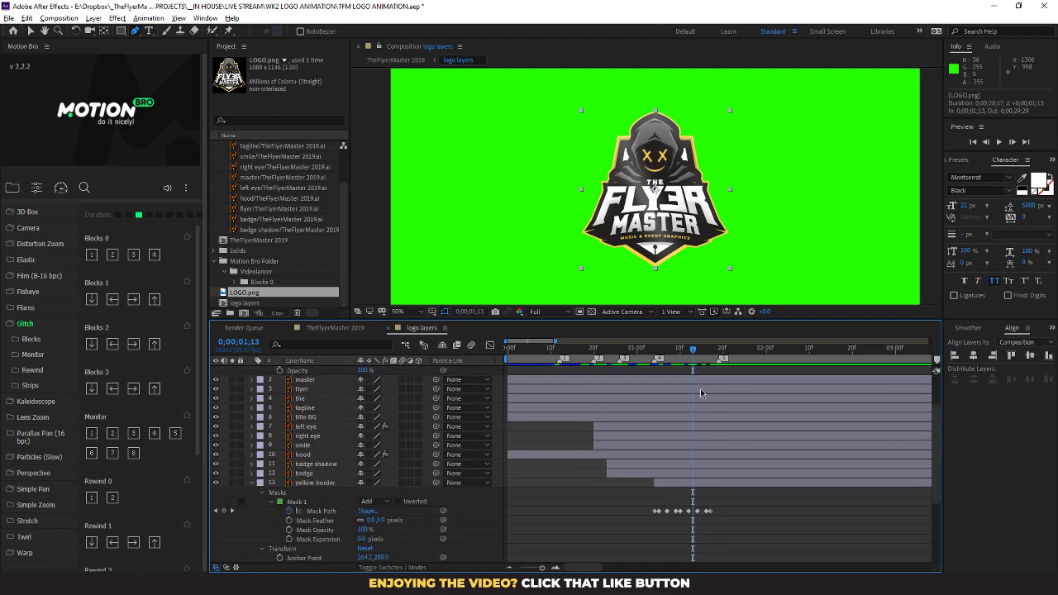
{"action": "scroll", "coordinate": [707, 398], "scroll_direction": "down", "scroll_amount": 3}
{"action": "left_click_drag", "start_coordinate": [695, 357], "coordinate": [708, 361]}
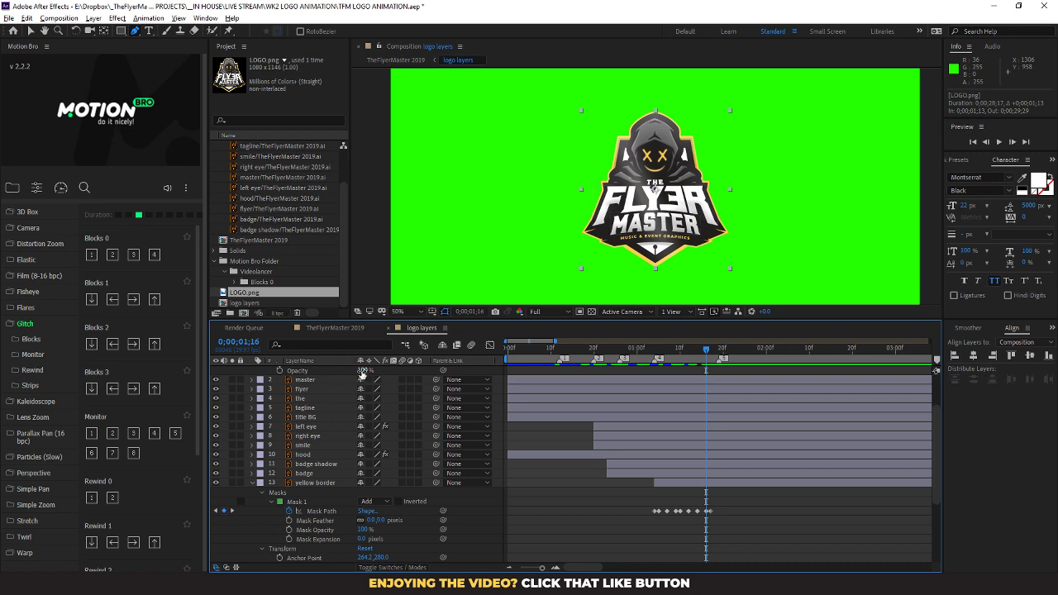
{"action": "left_click", "coordinate": [713, 354]}
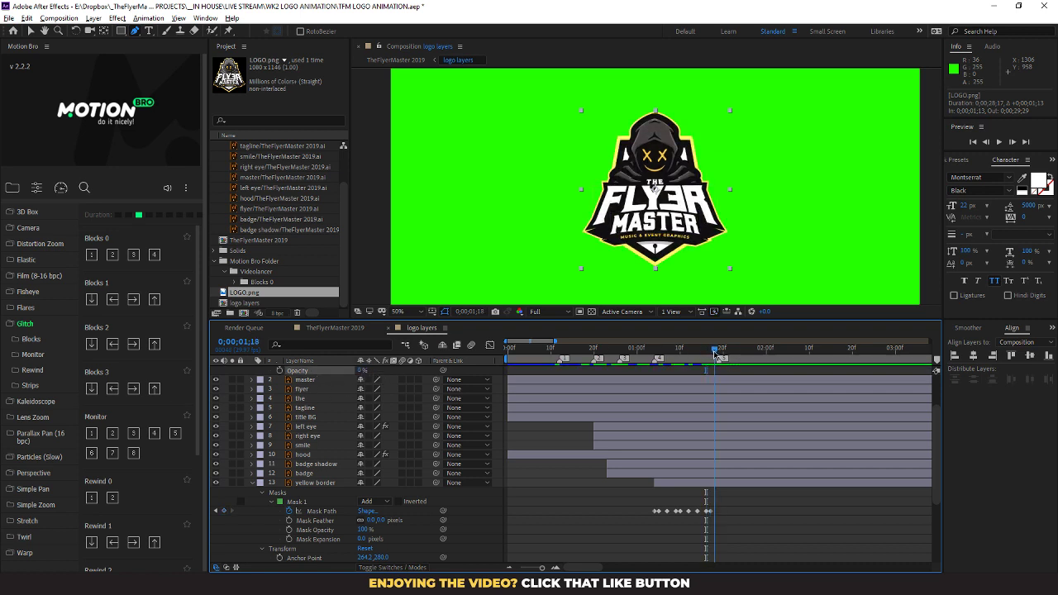
{"action": "left_click", "coordinate": [719, 356]}
{"action": "left_click_drag", "start_coordinate": [361, 371], "coordinate": [438, 369]}
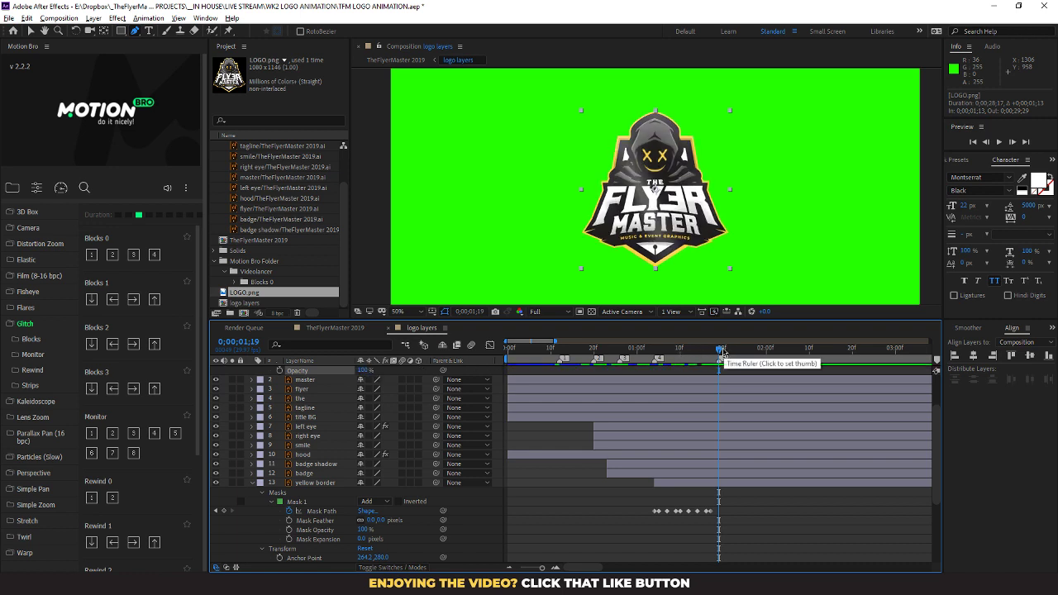
Enable opacity keyframing on the LOGO.png layer and place its first keyframe at 0;00;01;17
{"action": "left_click_drag", "start_coordinate": [726, 352], "coordinate": [693, 354]}
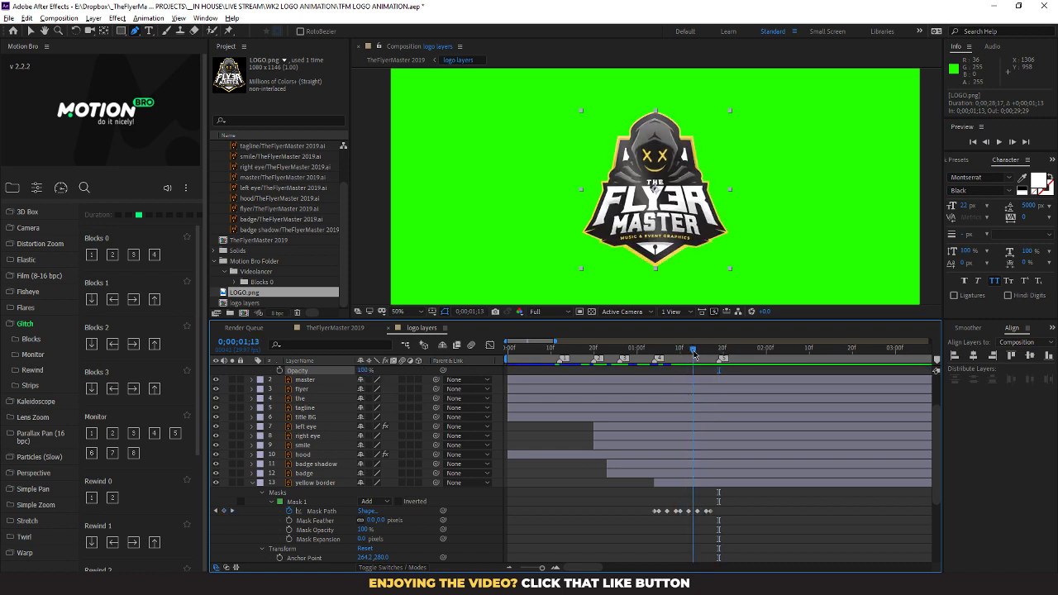
{"action": "scroll", "coordinate": [705, 389], "scroll_direction": "up", "scroll_amount": 3}
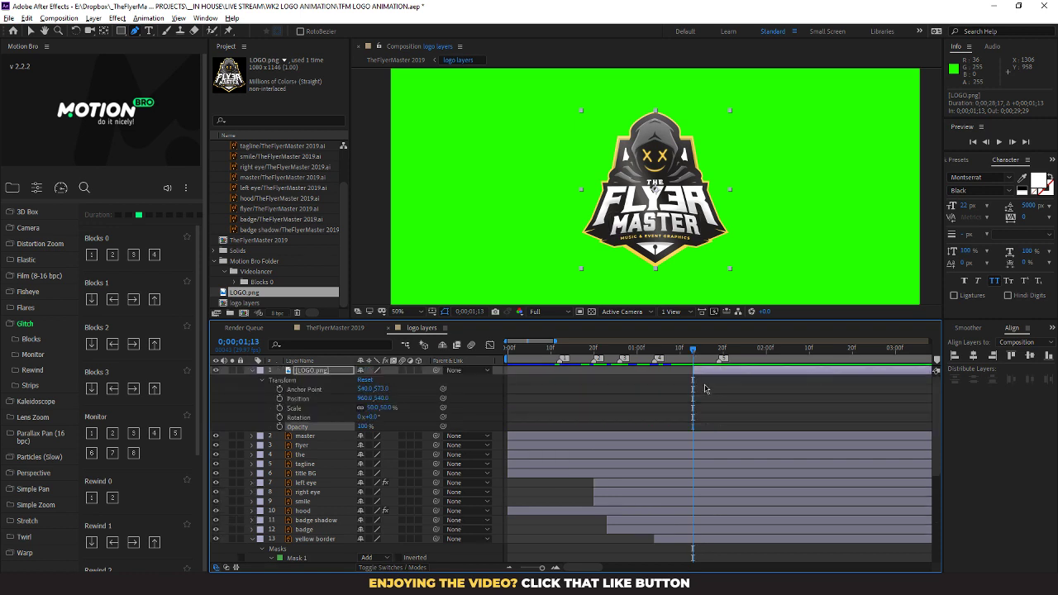
{"action": "left_click", "coordinate": [280, 427]}
{"action": "scroll", "coordinate": [701, 430], "scroll_direction": "down", "scroll_amount": 3}
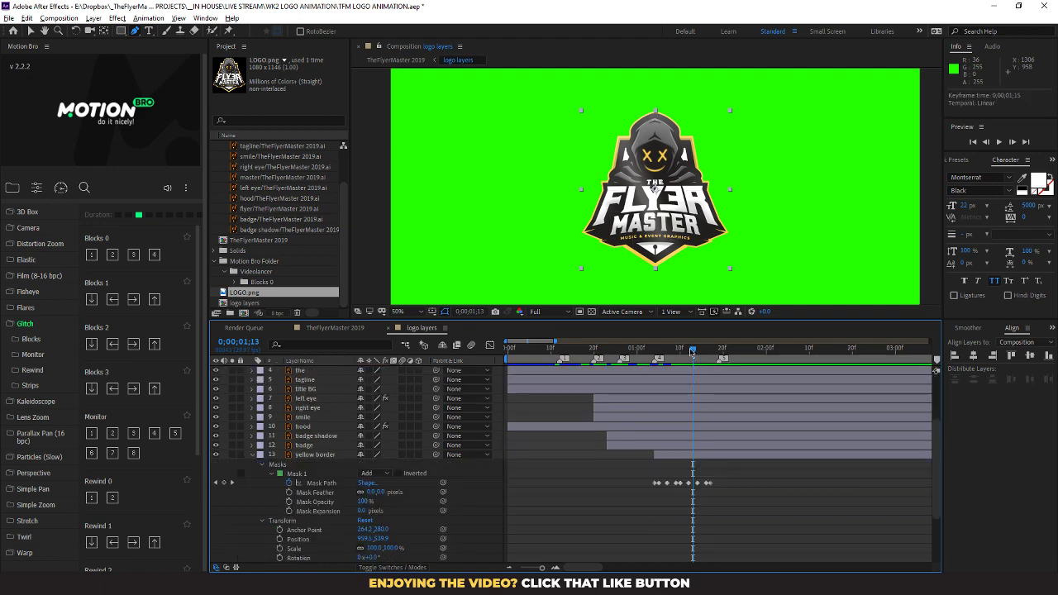
{"action": "left_click_drag", "start_coordinate": [693, 351], "coordinate": [709, 356]}
{"action": "scroll", "coordinate": [726, 403], "scroll_direction": "up", "scroll_amount": 3}
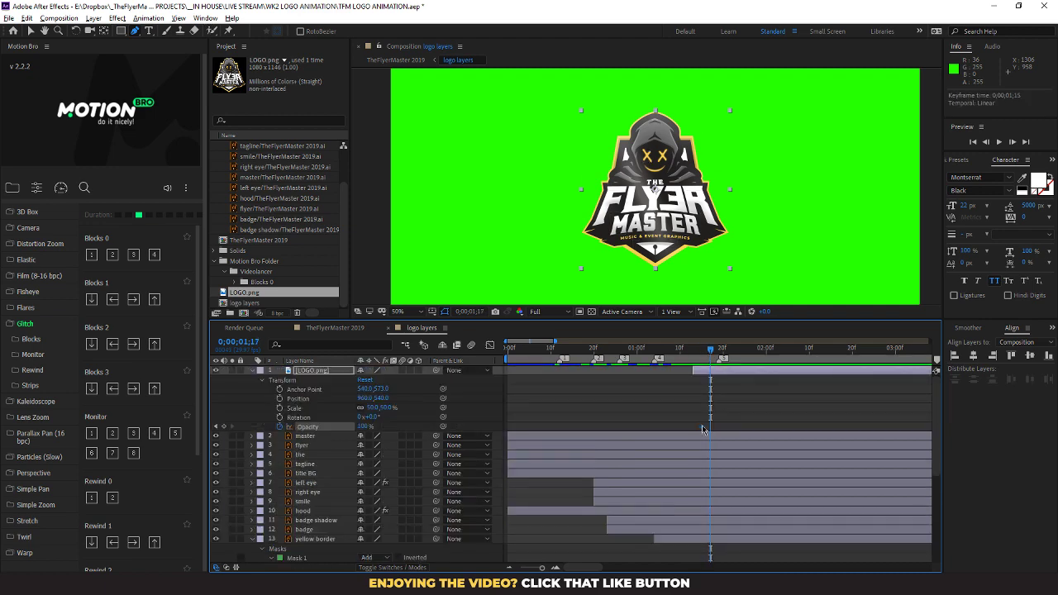
{"action": "left_click_drag", "start_coordinate": [703, 427], "coordinate": [711, 427]}
Add a LOGO.png opacity keyframe at 0;00;01;19 and set the opacity at 0;00;01;17 to 0%
{"action": "left_click_drag", "start_coordinate": [714, 356], "coordinate": [719, 356]}
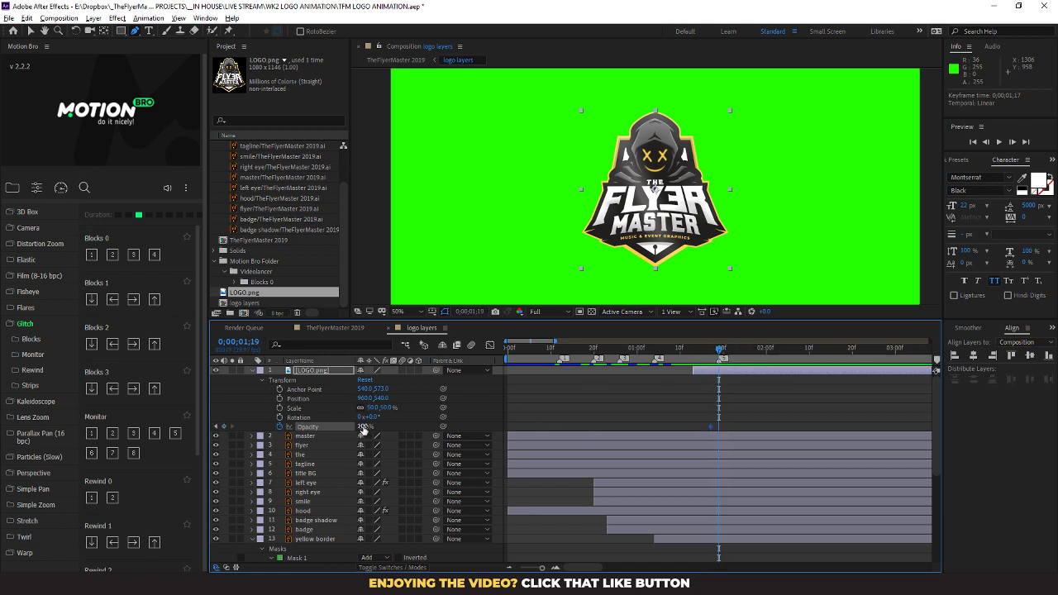
{"action": "left_click", "coordinate": [362, 428]}
{"action": "type", "text": "0"}
{"action": "key", "text": "Return"}
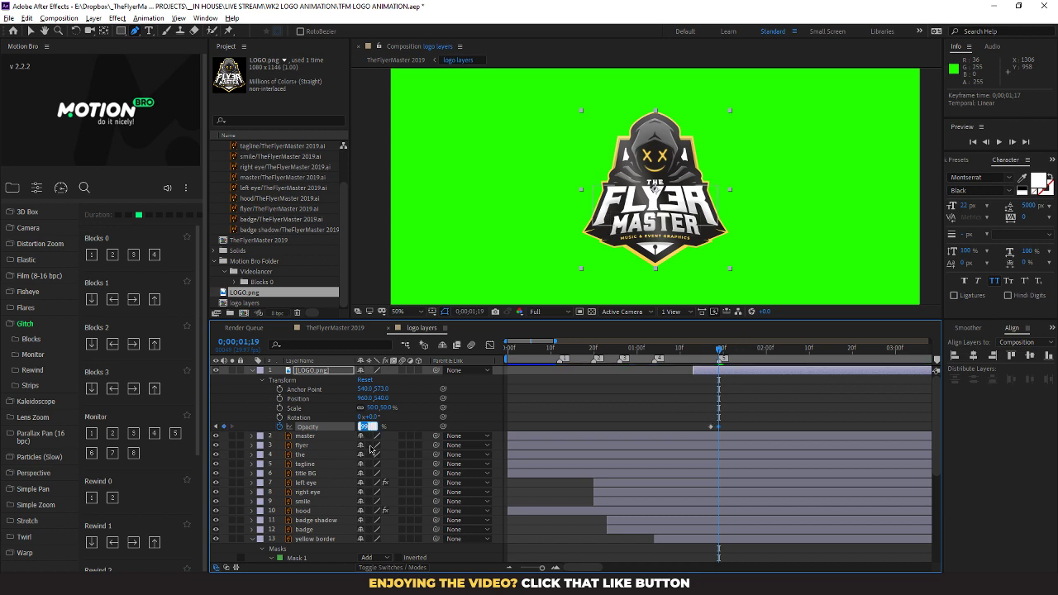
{"action": "left_click_drag", "start_coordinate": [721, 356], "coordinate": [712, 358]}
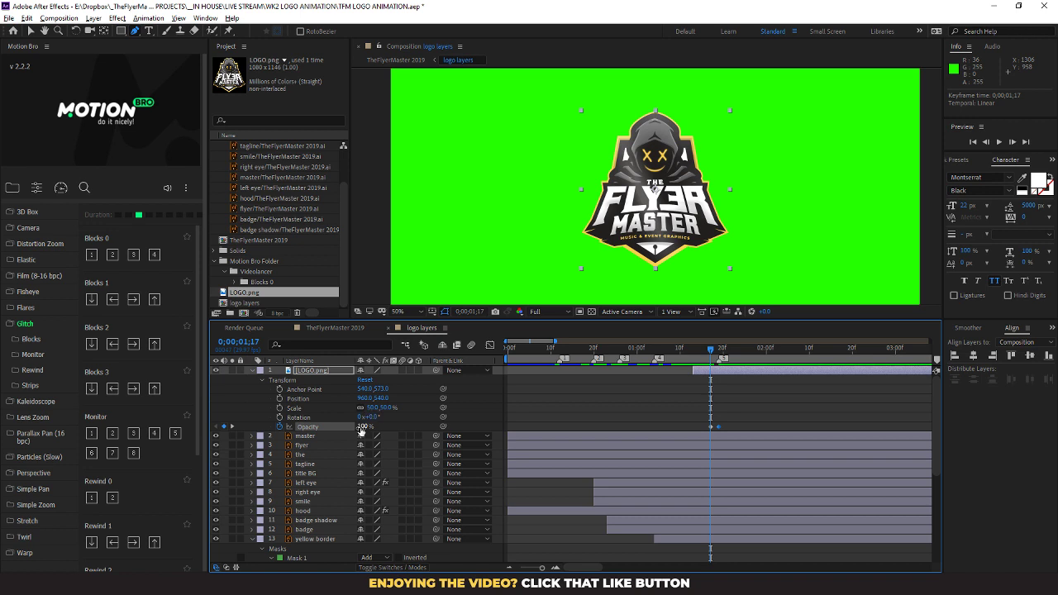
{"action": "left_click_drag", "start_coordinate": [361, 428], "coordinate": [241, 436]}
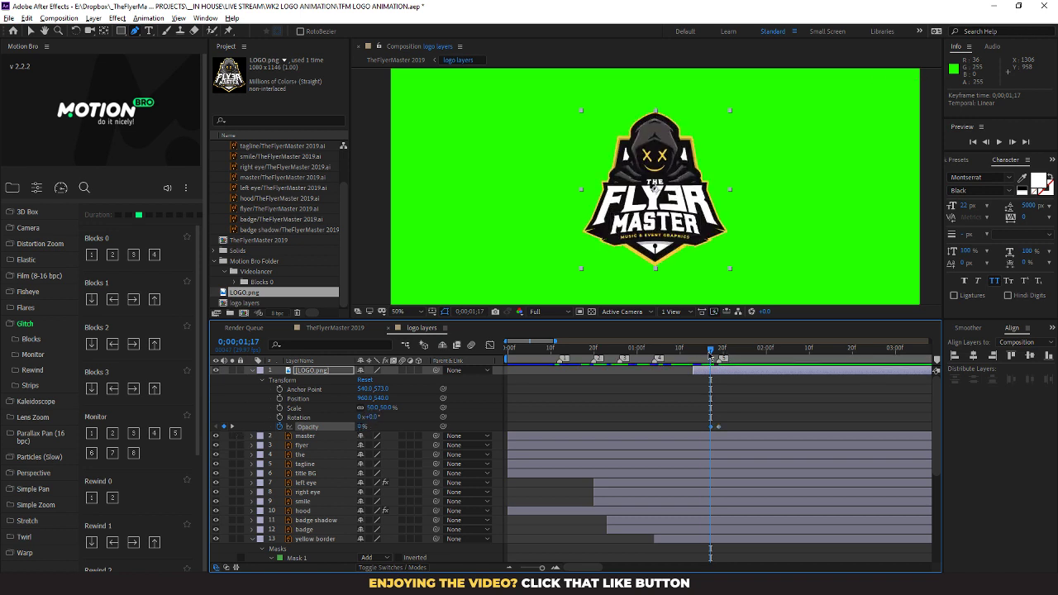
Play back the LOGO.png fade-in from 0;00;01;14 and inspect its alignment at 0;00;01;18
{"action": "left_click_drag", "start_coordinate": [711, 357], "coordinate": [697, 356]}
{"action": "key", "text": "space"}
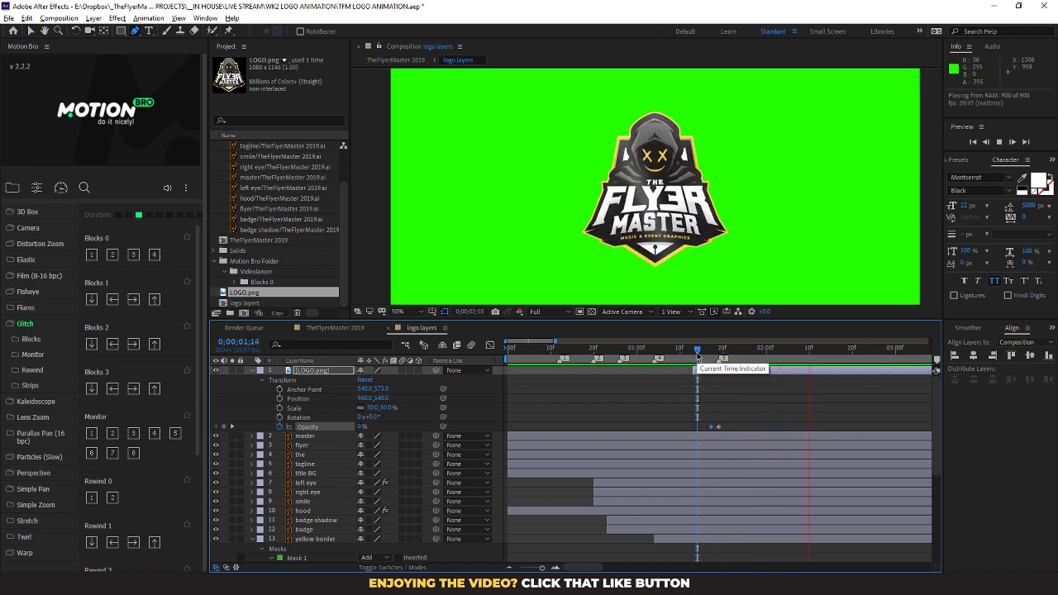
{"action": "mouse_move", "coordinate": [699, 357]}
{"action": "left_mouse_down"}
{"action": "mouse_move", "coordinate": [726, 356]}
{"action": "mouse_move", "coordinate": [699, 355]}
{"action": "mouse_move", "coordinate": [716, 350]}
{"action": "left_mouse_up"}
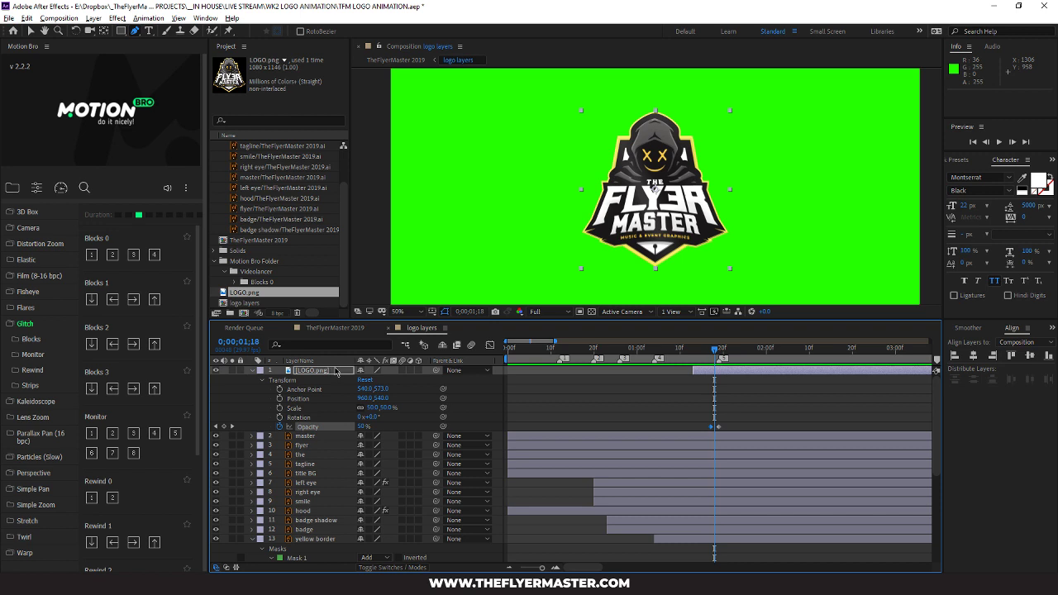
Nudge the LOGO.png layer vertically to position 960, 536 to align it with the layered logo
{"action": "key", "text": "Up"}
{"action": "key", "text": "Up"}
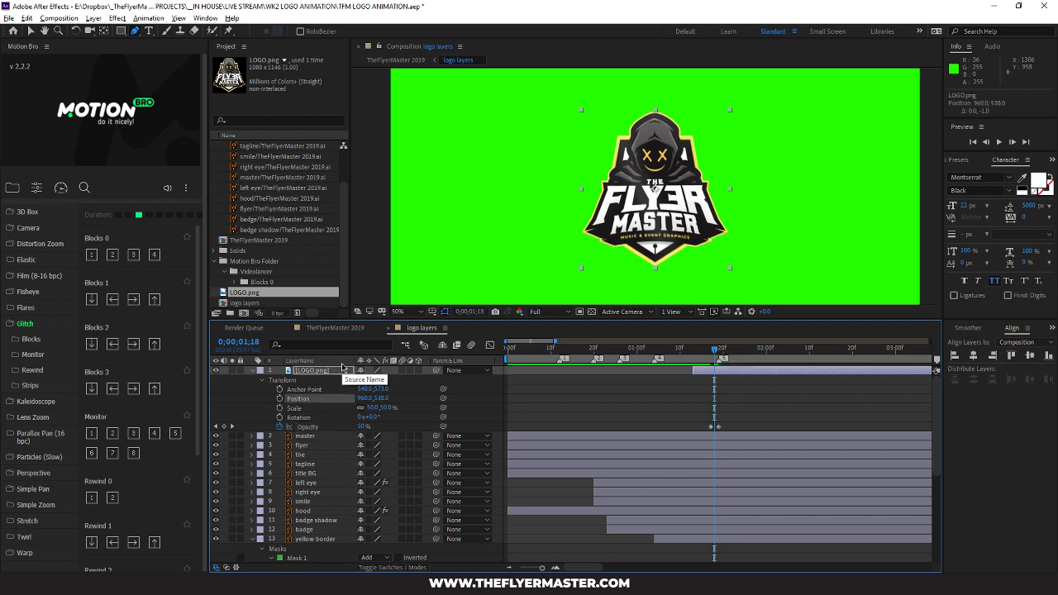
{"action": "key", "text": "Down"}
{"action": "key", "text": "Down"}
{"action": "key", "text": "Up"}
{"action": "key", "text": "Up"}
{"action": "key", "text": "Up"}
{"action": "key", "text": "Up"}
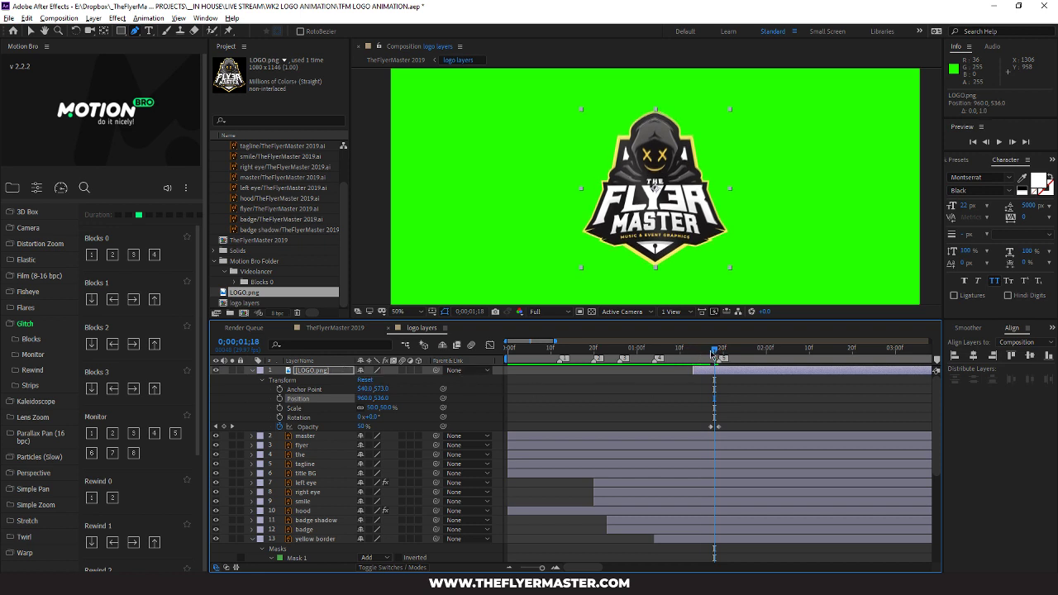
{"action": "mouse_move", "coordinate": [712, 353]}
{"action": "left_mouse_down"}
{"action": "mouse_move", "coordinate": [698, 353]}
{"action": "mouse_move", "coordinate": [736, 354]}
{"action": "mouse_move", "coordinate": [701, 353]}
{"action": "mouse_move", "coordinate": [729, 353]}
{"action": "mouse_move", "coordinate": [714, 353]}
{"action": "left_mouse_up"}
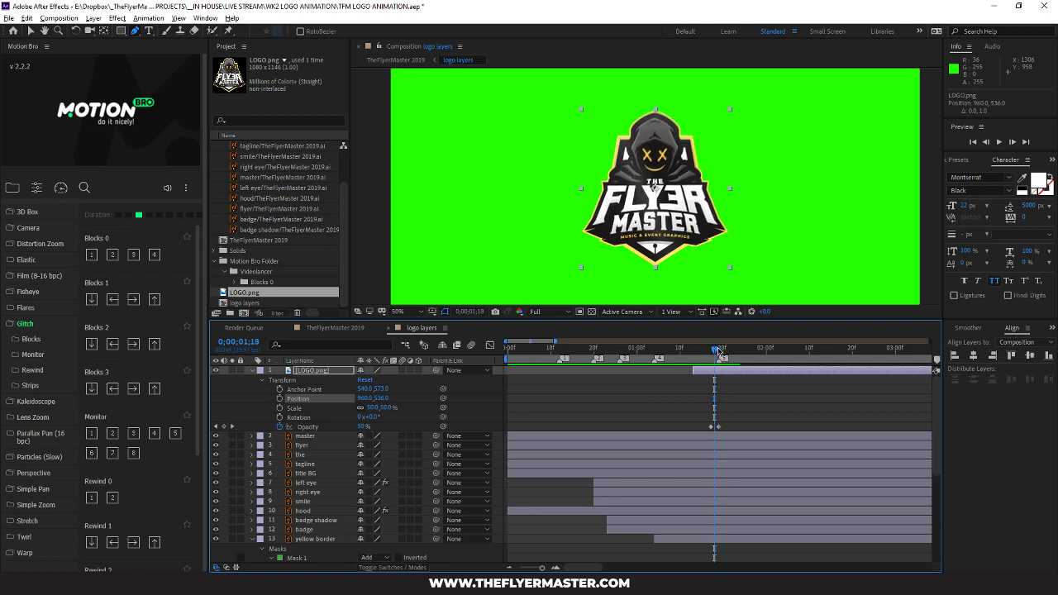
Reduce the LOGO.png scale to 49% and adjust its vertical position to 538
{"action": "left_click", "coordinate": [384, 408]}
{"action": "key", "text": "Down"}
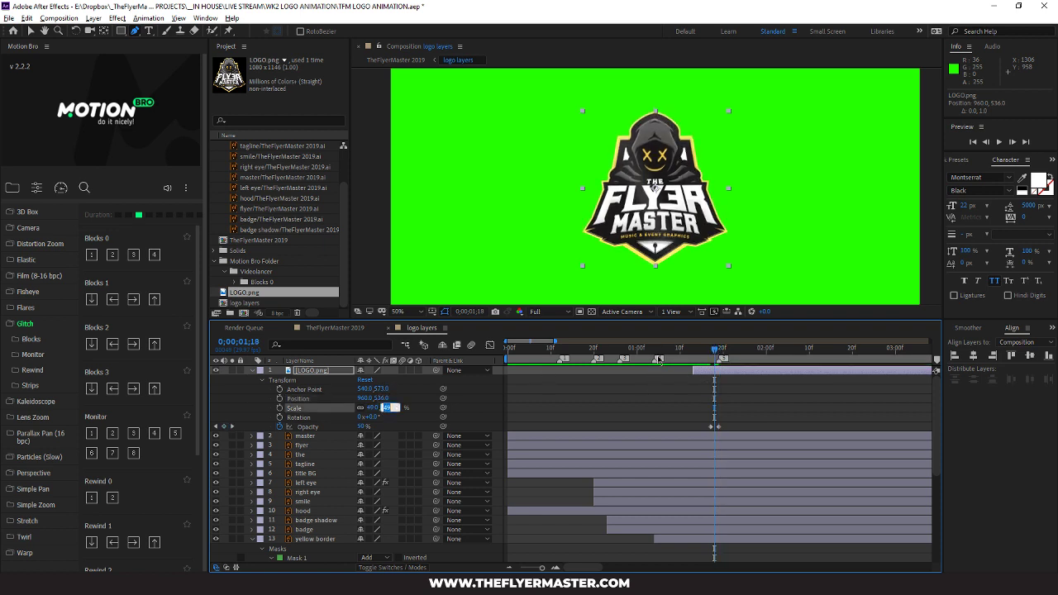
{"action": "left_click", "coordinate": [383, 398]}
{"action": "key", "text": "Up"}
{"action": "key", "text": "Up"}
{"action": "key", "text": "Up"}
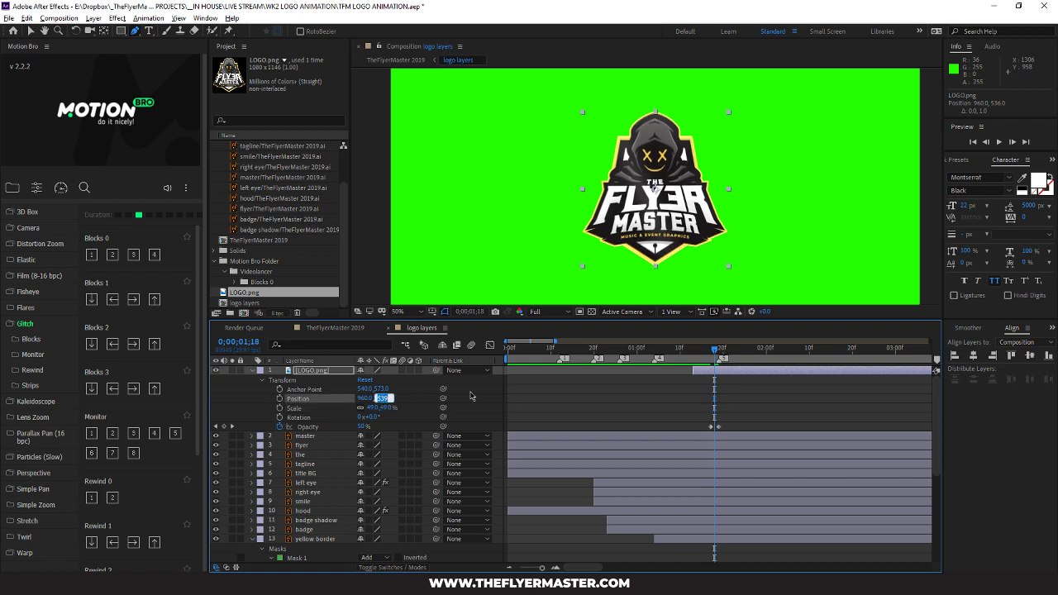
Delete all opacity keyframes from the LOGO.png layer and set its opacity to 0% at 0;00;01;18
{"action": "mouse_move", "coordinate": [723, 352]}
{"action": "left_mouse_down"}
{"action": "mouse_move", "coordinate": [695, 355]}
{"action": "mouse_move", "coordinate": [749, 354]}
{"action": "mouse_move", "coordinate": [667, 348]}
{"action": "left_mouse_up"}
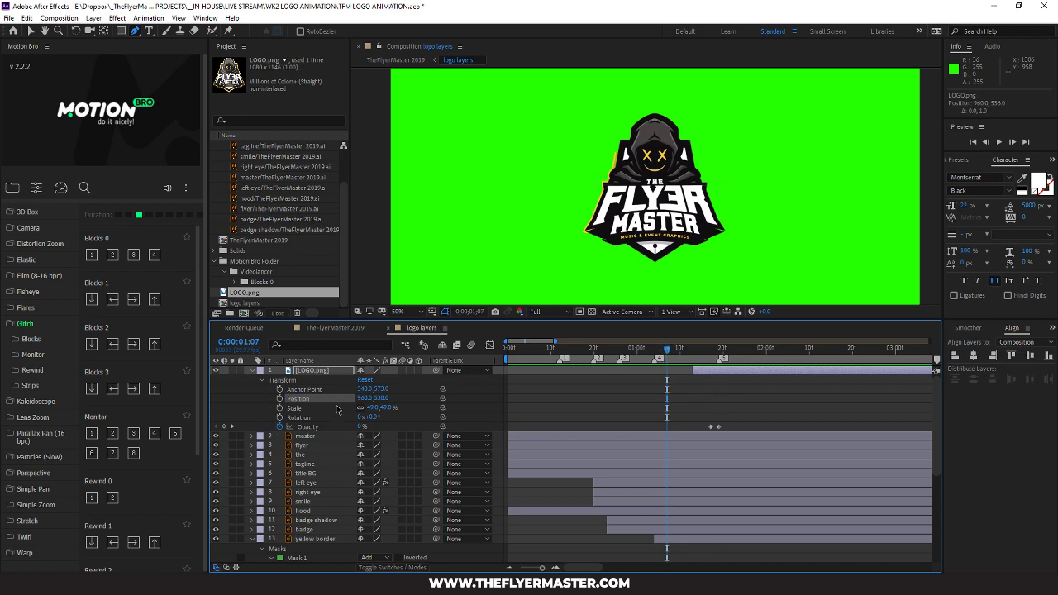
{"action": "left_click_drag", "start_coordinate": [364, 427], "coordinate": [368, 426]}
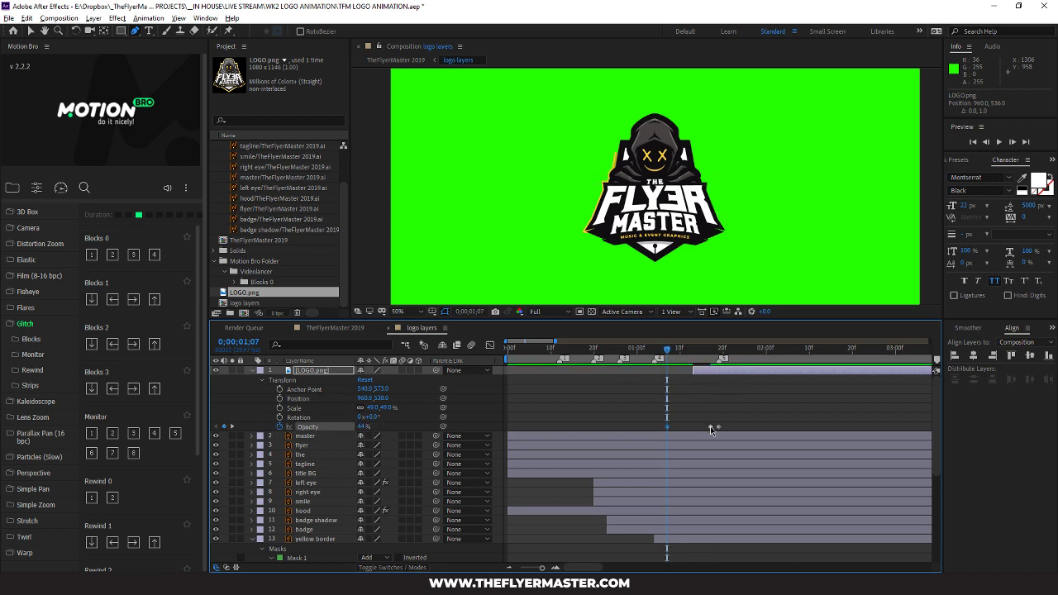
{"action": "left_click_drag", "start_coordinate": [727, 425], "coordinate": [659, 430]}
{"action": "key", "text": "Delete"}
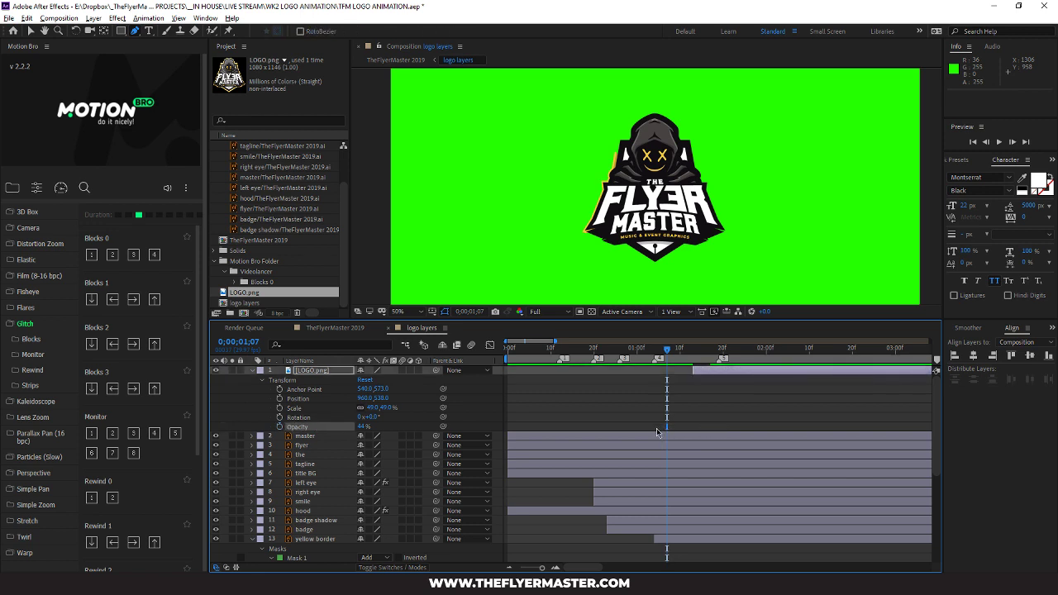
{"action": "left_click_drag", "start_coordinate": [666, 349], "coordinate": [715, 351]}
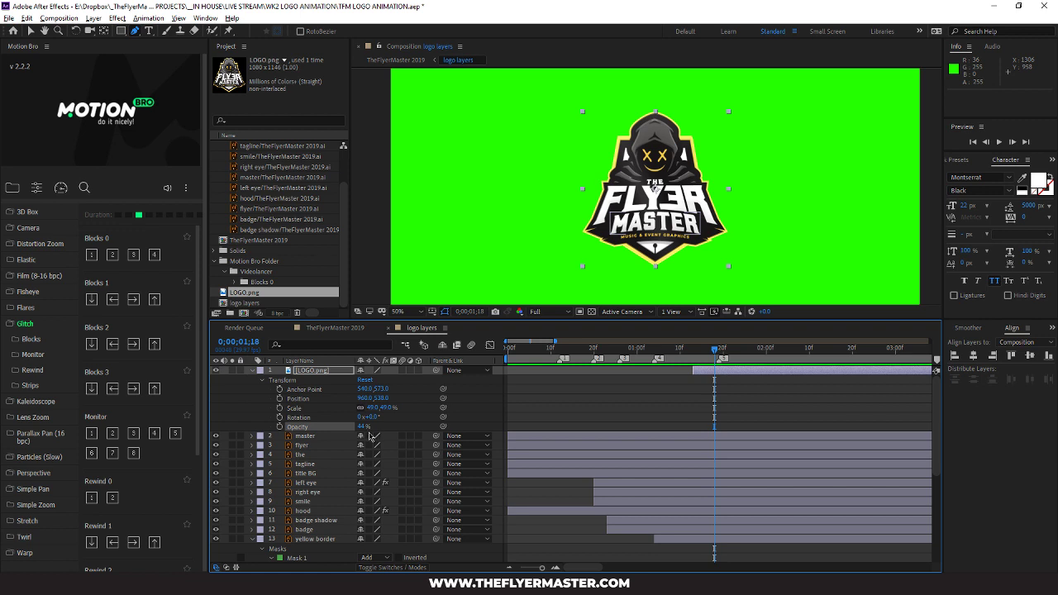
{"action": "mouse_move", "coordinate": [364, 425]}
{"action": "left_mouse_down"}
{"action": "mouse_move", "coordinate": [439, 414]}
{"action": "mouse_move", "coordinate": [347, 431]}
{"action": "left_mouse_up"}
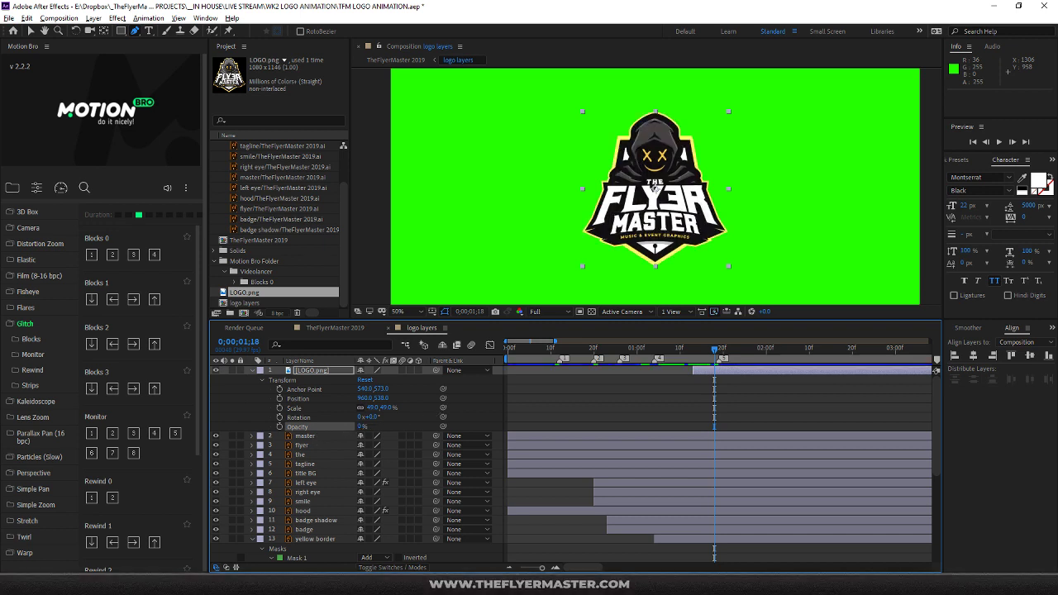
Switch to Illustrator and place LOGO.png in TheFlyerMaster 2019.ai at the artboard's full height, about 198 × 210 mm
{"action": "key", "text": "alt+Tab"}
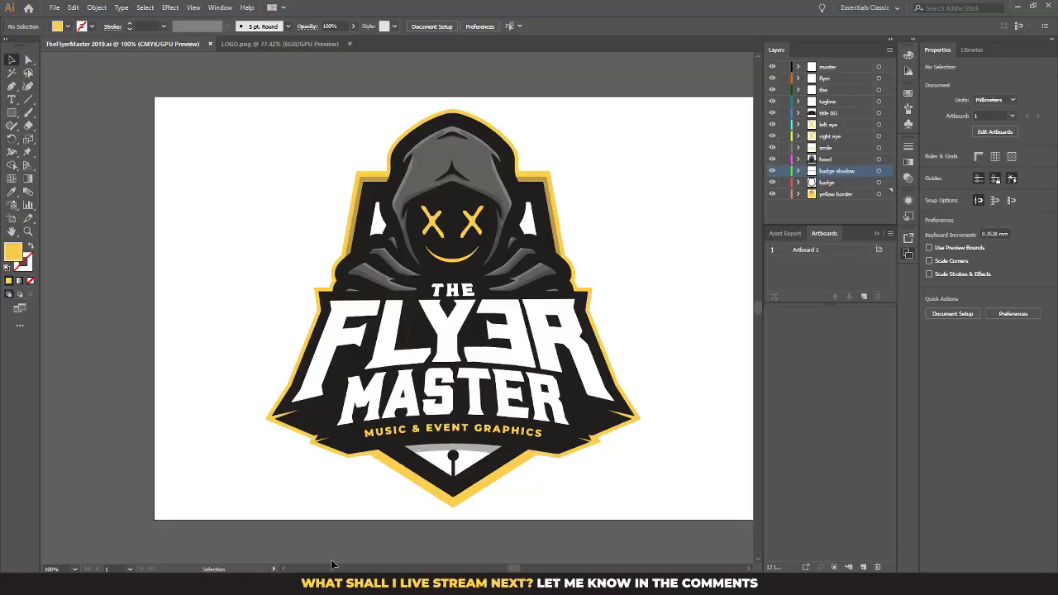
{"action": "left_click", "coordinate": [54, 7]}
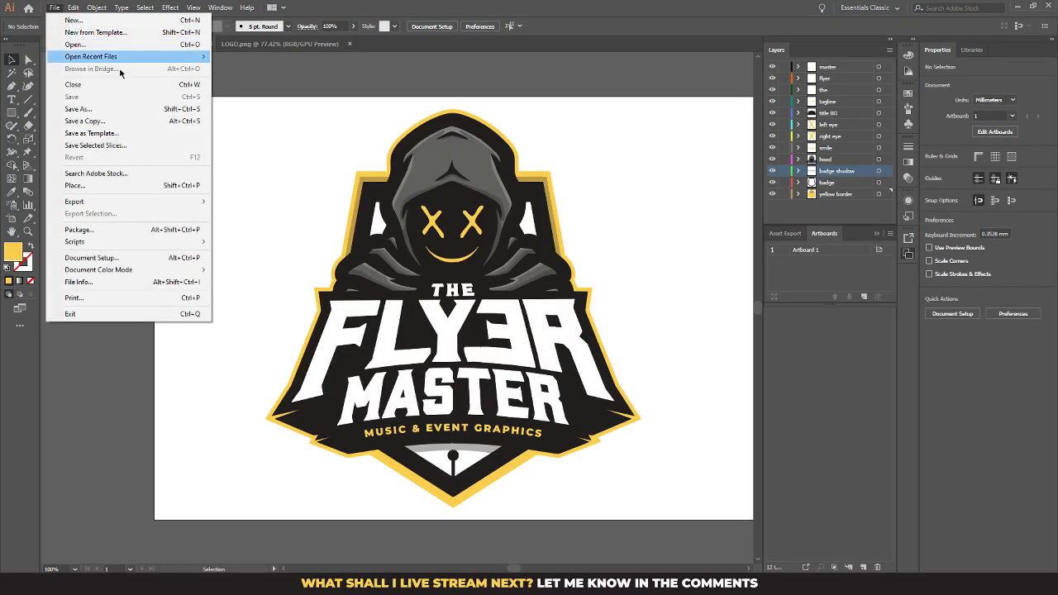
{"action": "left_click", "coordinate": [103, 187]}
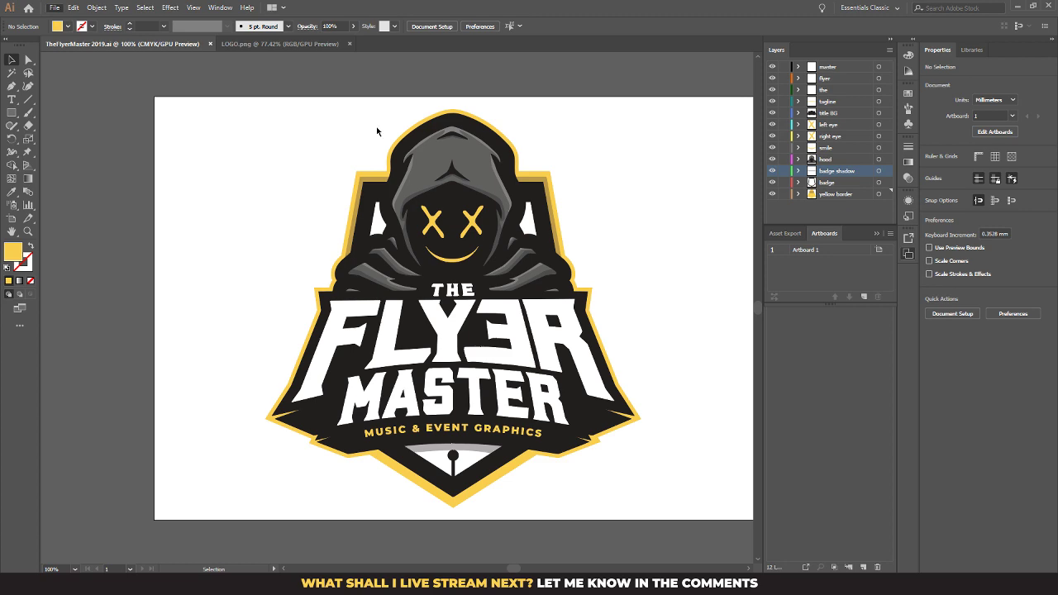
{"action": "double_click", "coordinate": [318, 102]}
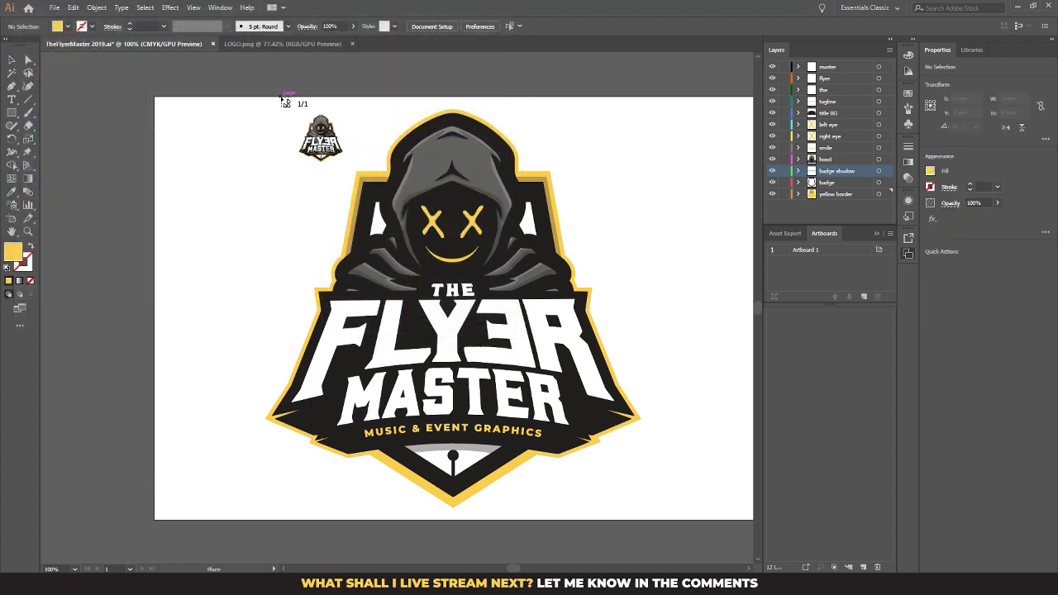
{"action": "left_click_drag", "start_coordinate": [281, 98], "coordinate": [679, 520]}
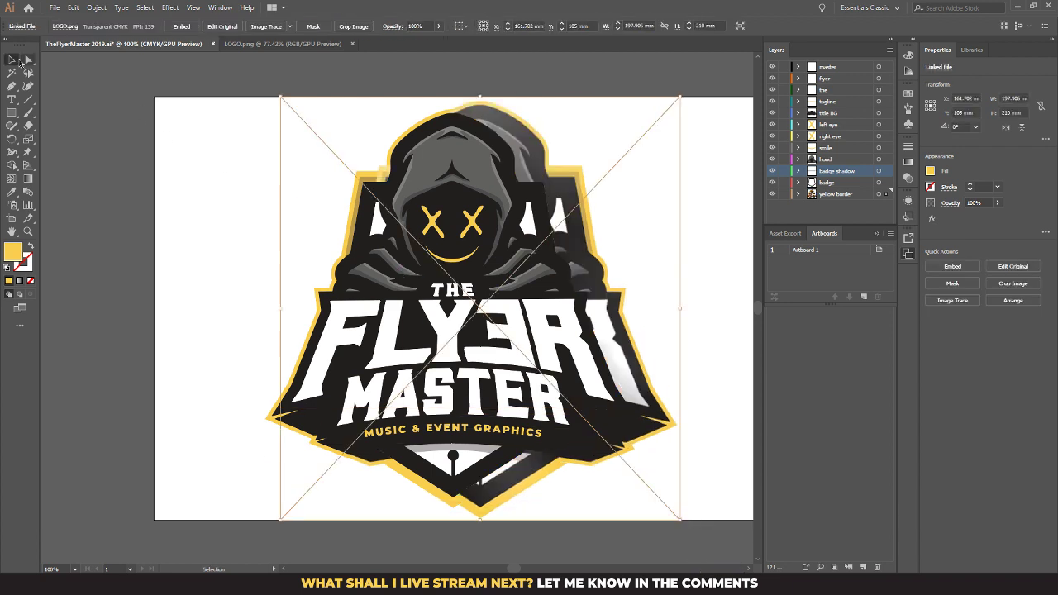
Cut the placed image and paste it in place on a new layer named "png" above the master layer
{"action": "left_click", "coordinate": [13, 61]}
{"action": "key", "text": "Delete"}
{"action": "left_click", "coordinate": [833, 66]}
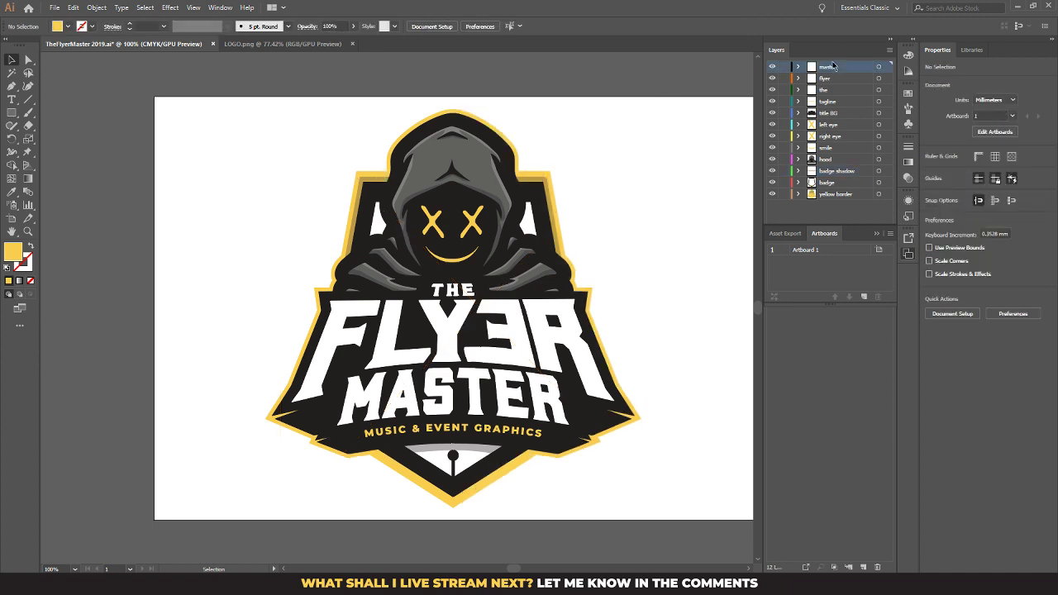
{"action": "left_click", "coordinate": [863, 567]}
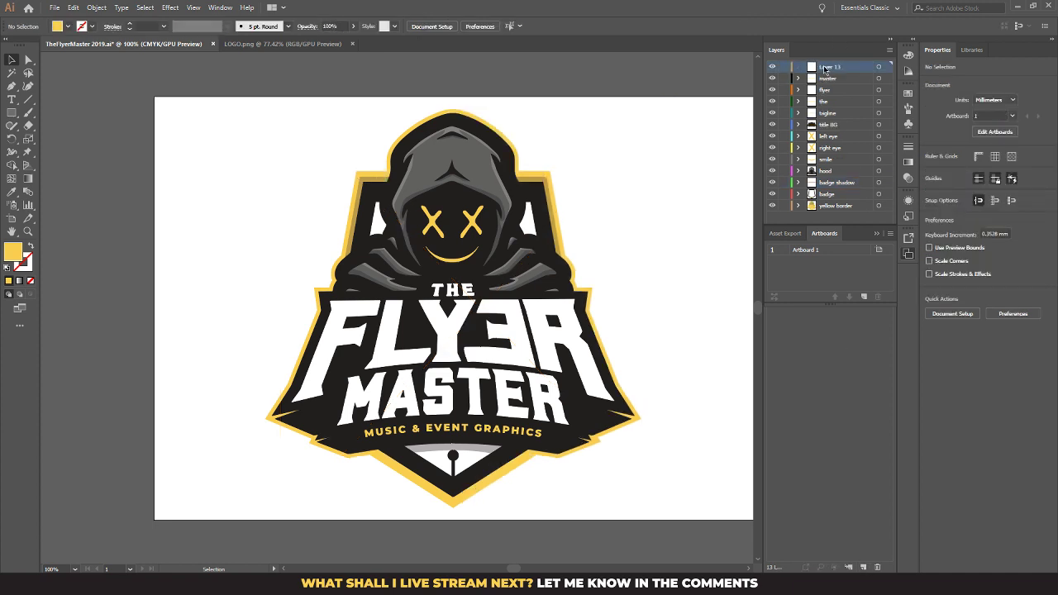
{"action": "double_click", "coordinate": [823, 66]}
{"action": "type", "text": "pen"}
{"action": "key", "text": "Return"}
{"action": "key", "text": "ctrl+f"}
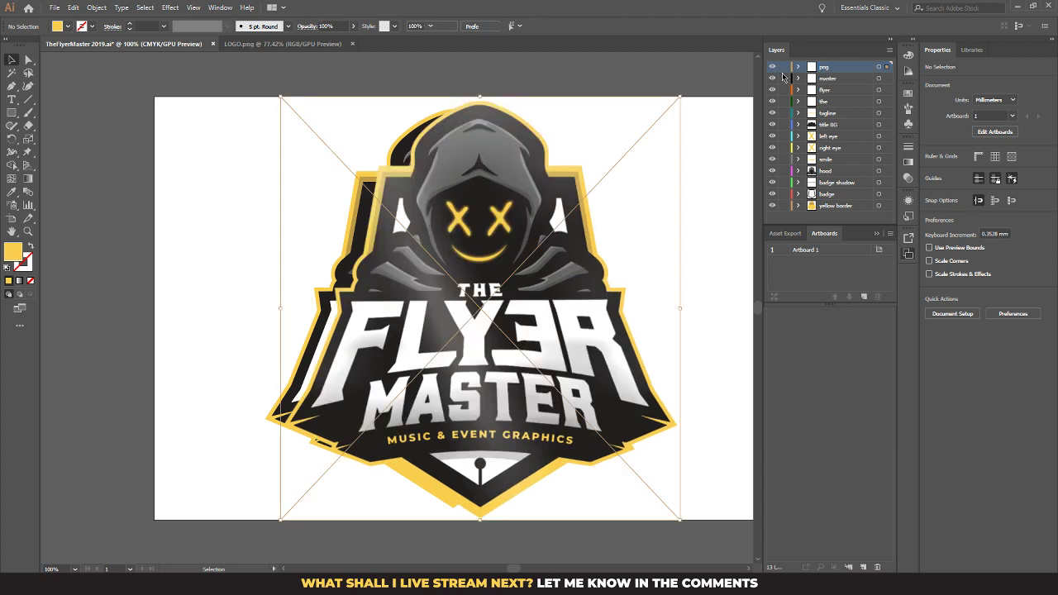
Move the placed image horizontally over the vector logo, to about X 149.7 mm
{"action": "left_click_drag", "start_coordinate": [492, 168], "coordinate": [464, 168]}
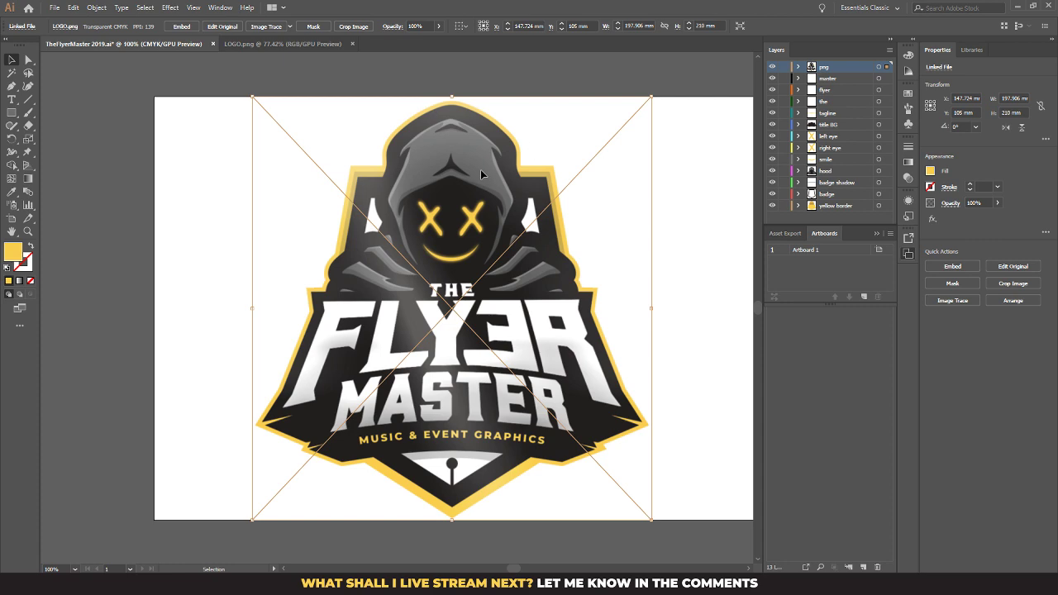
{"action": "left_click_drag", "start_coordinate": [480, 169], "coordinate": [520, 204]}
{"action": "key", "text": "ctrl+z"}
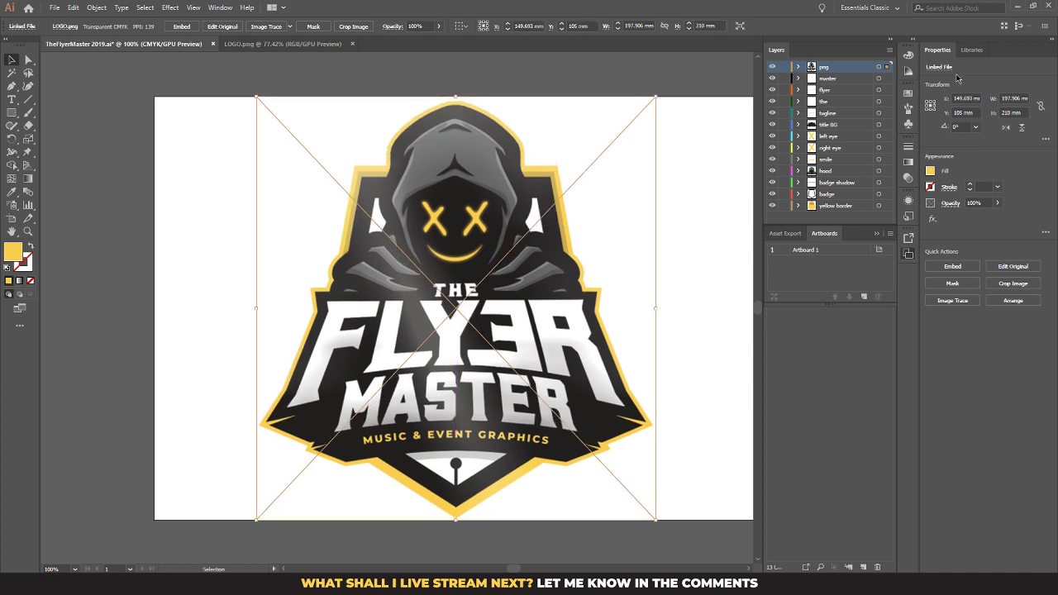
Lower the placed image's opacity to 47% so the vector logo shows through for alignment
{"action": "left_click", "coordinate": [912, 204]}
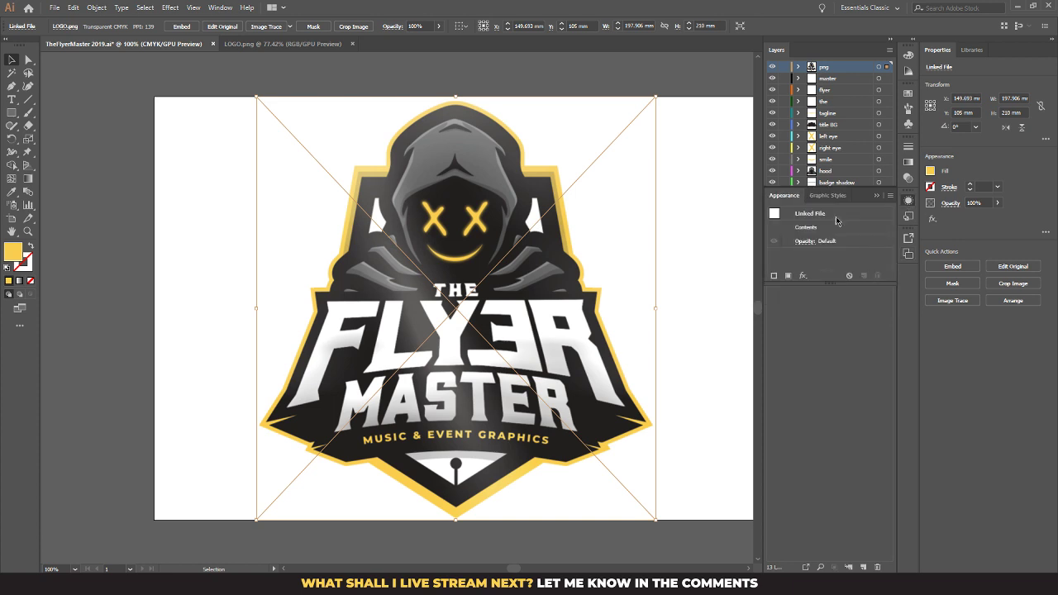
{"action": "left_click", "coordinate": [804, 241]}
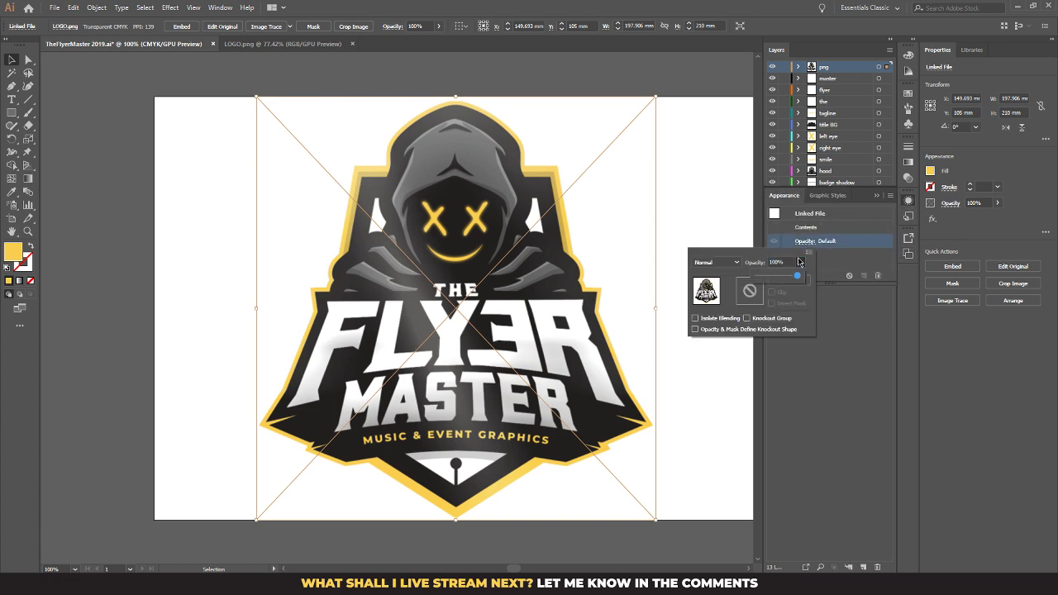
{"action": "left_click", "coordinate": [800, 262]}
{"action": "left_click_drag", "start_coordinate": [799, 276], "coordinate": [777, 280]}
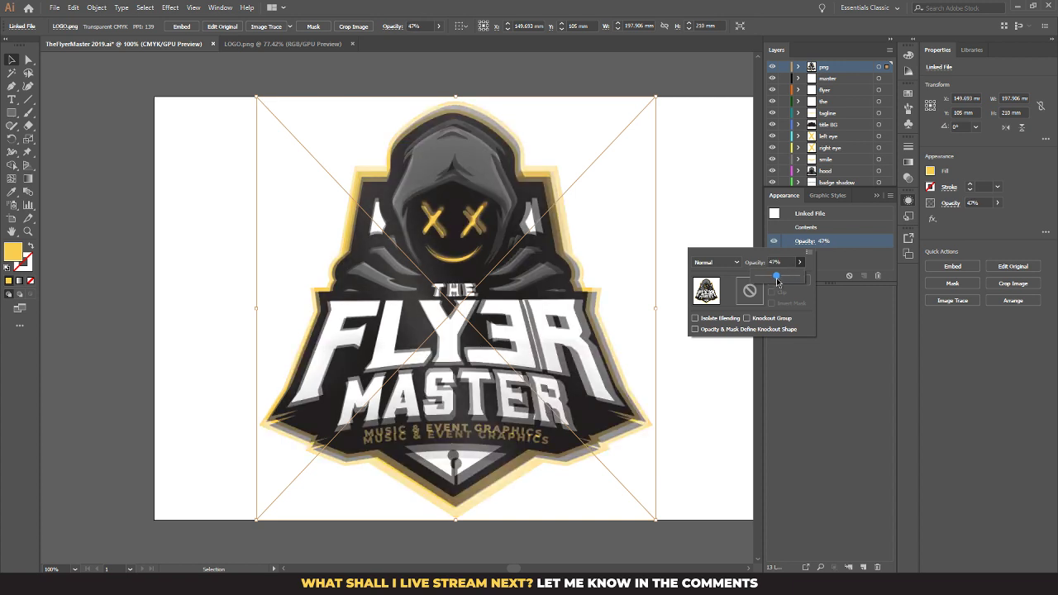
{"action": "left_click", "coordinate": [658, 98]}
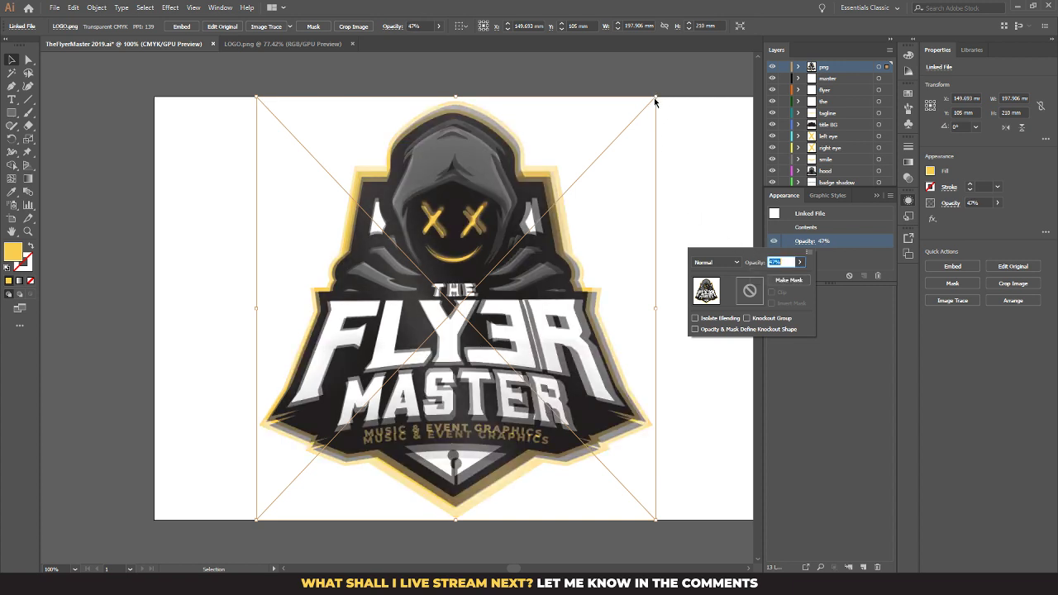
{"action": "left_click", "coordinate": [657, 97]}
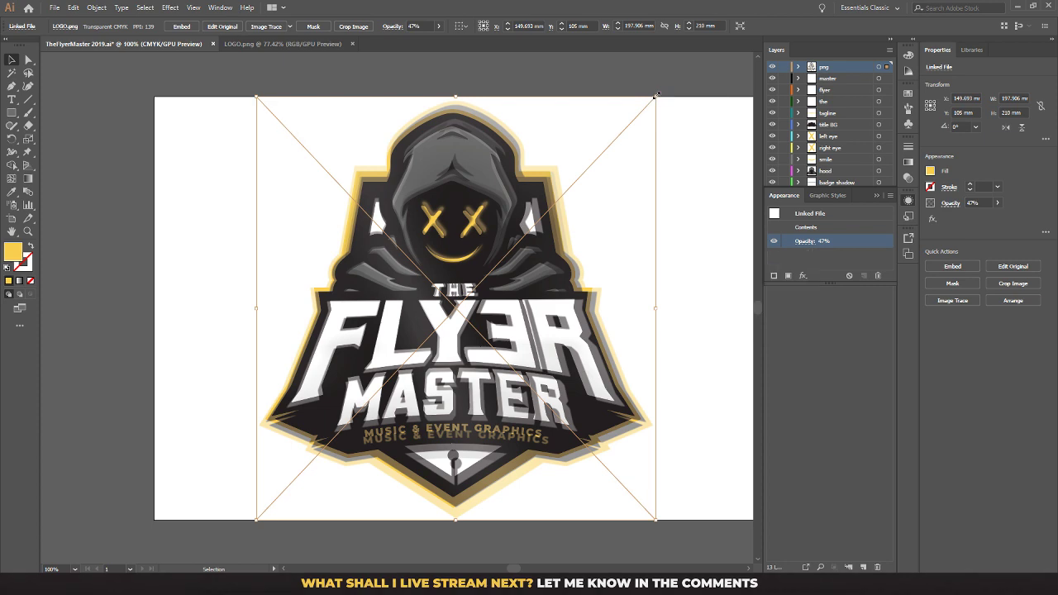
Scale the placed image down to about 187.7 × 199.2 mm and nudge it left to X 148.635 mm
{"action": "left_click_drag", "start_coordinate": [655, 97], "coordinate": [647, 107]}
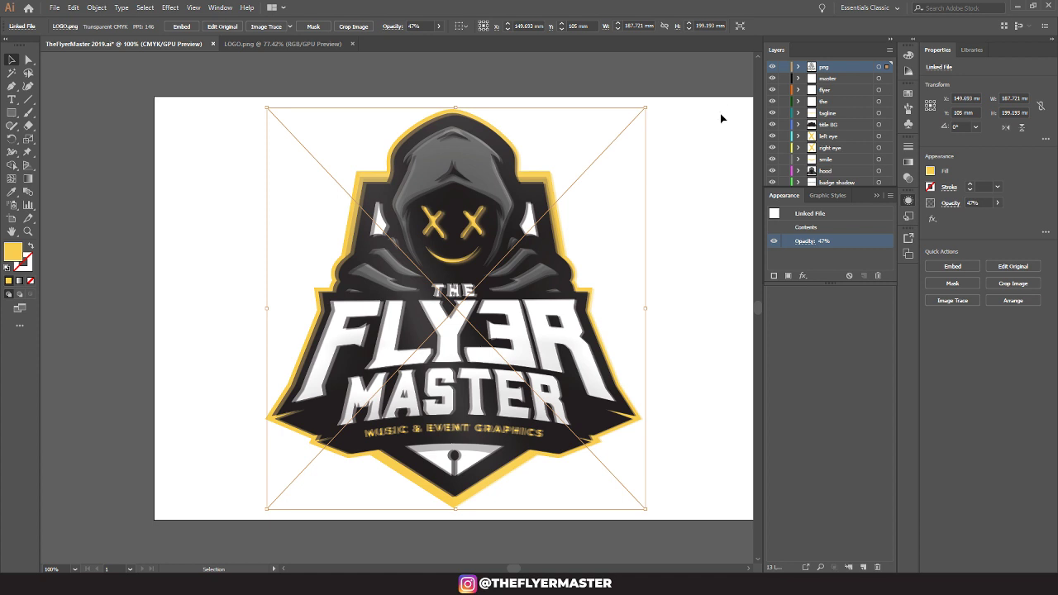
{"action": "key", "text": "Left"}
{"action": "key", "text": "Left"}
{"action": "key", "text": "Left"}
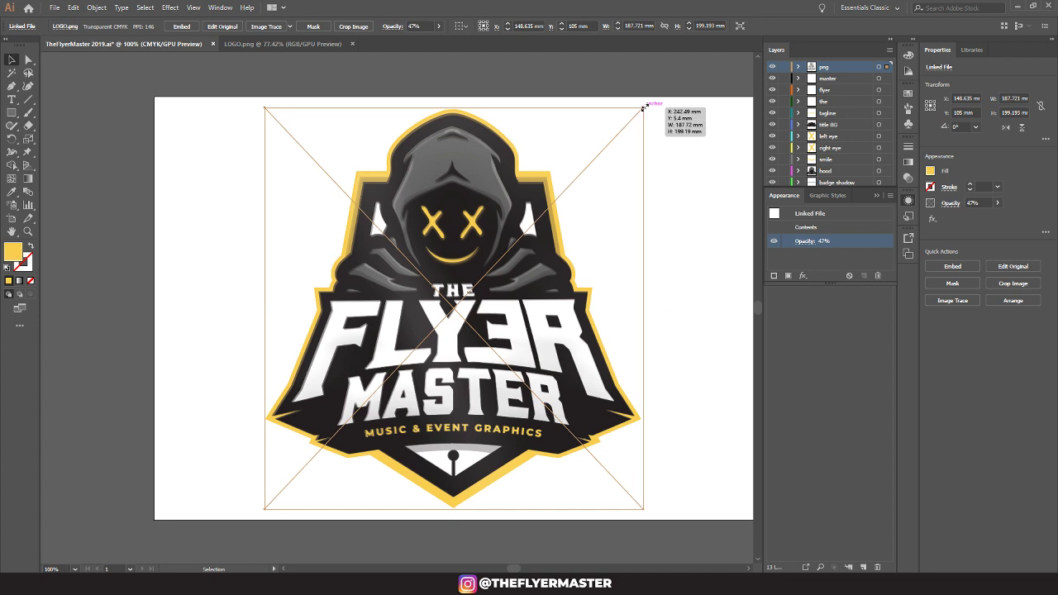
Fine-tune the placed image's size to about 188.7 × 200.3 mm to match the vector logo and save the document
{"action": "left_click_drag", "start_coordinate": [645, 107], "coordinate": [646, 105]}
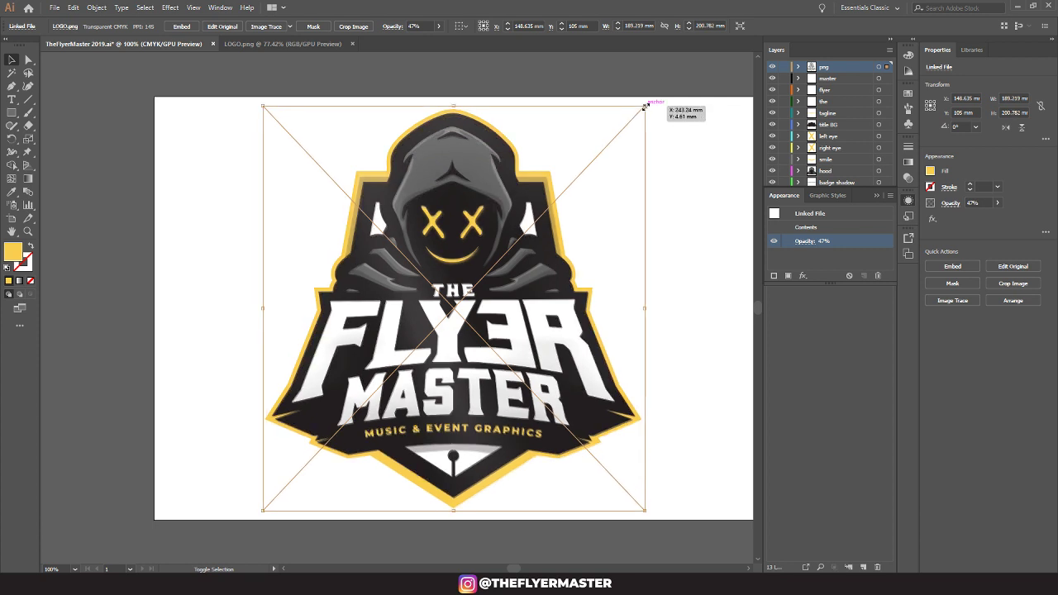
{"action": "left_click_drag", "start_coordinate": [646, 105], "coordinate": [649, 103]}
{"action": "key", "text": "ctrl+z"}
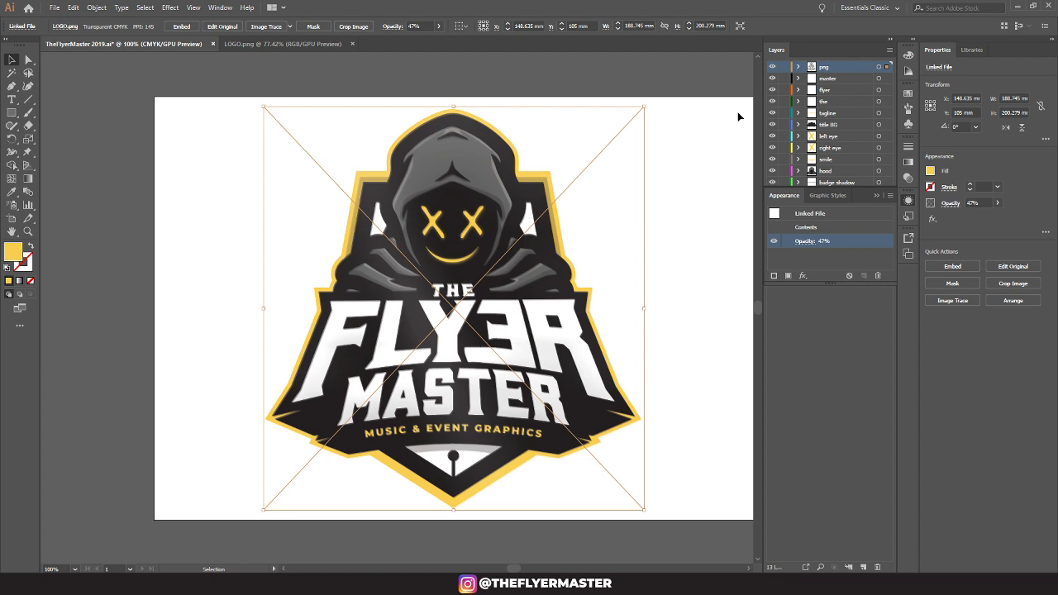
{"action": "key", "text": "ctrl"}
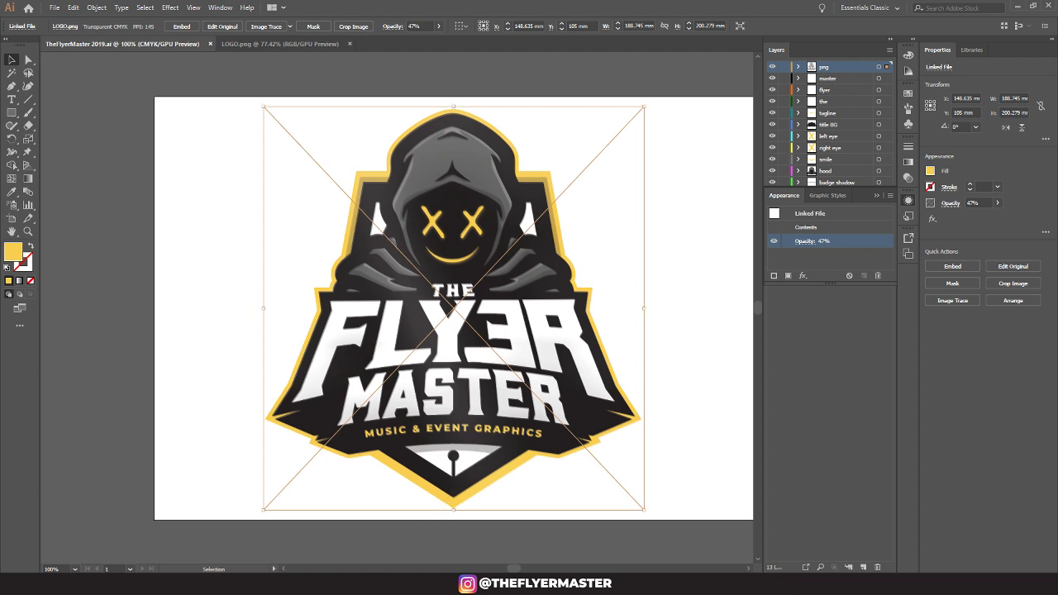
Switch to After Effects and import TheFlyerMaster 2019.ai as a Composition with Layer Size footage dimensions
{"action": "key", "text": "alt+Tab"}
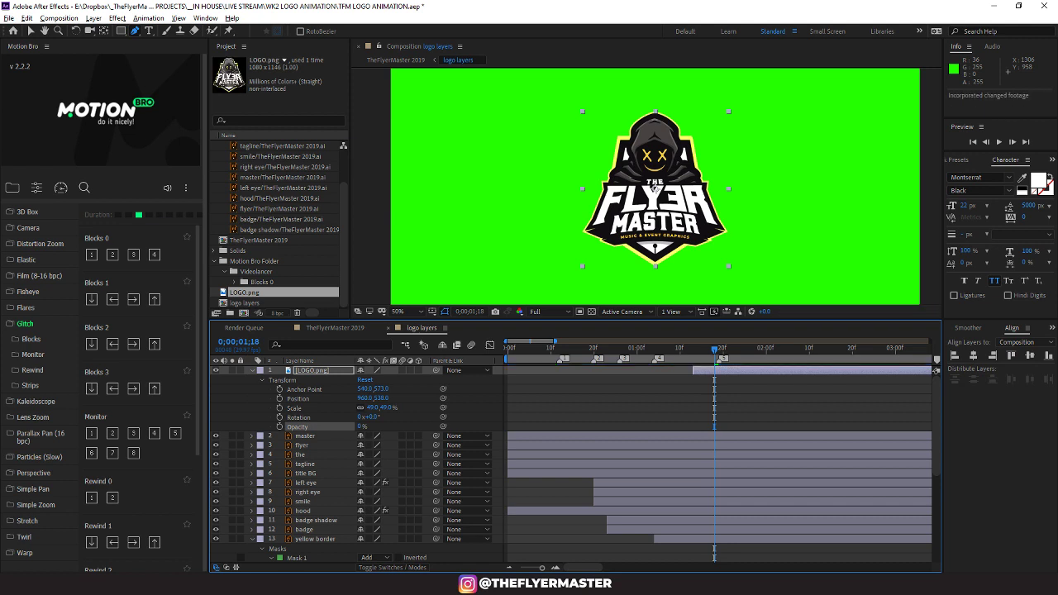
{"action": "scroll", "coordinate": [315, 236], "scroll_direction": "up", "scroll_amount": 2}
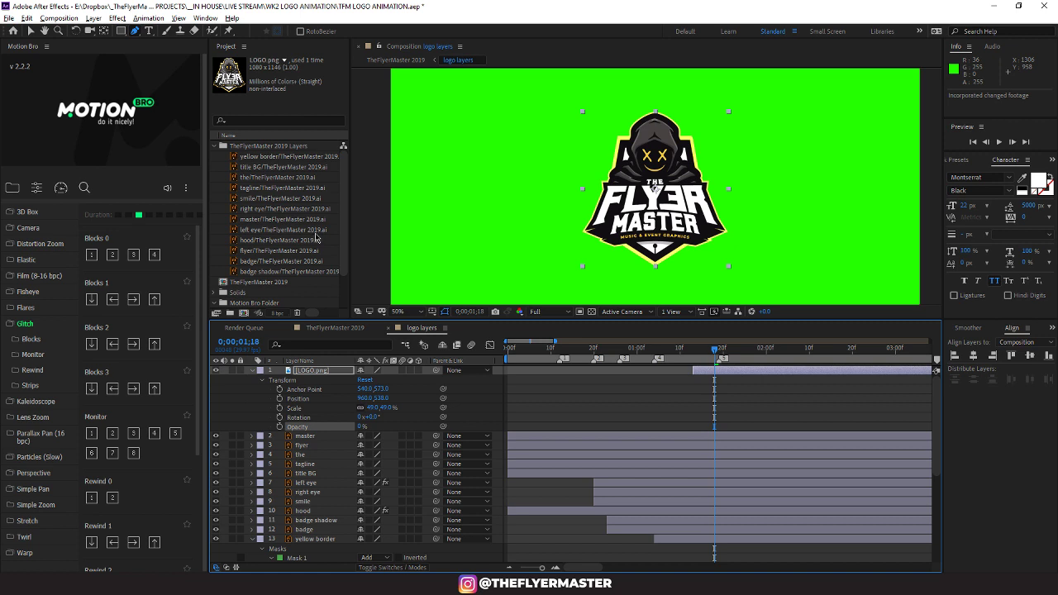
{"action": "left_click", "coordinate": [270, 285]}
{"action": "left_click", "coordinate": [277, 177]}
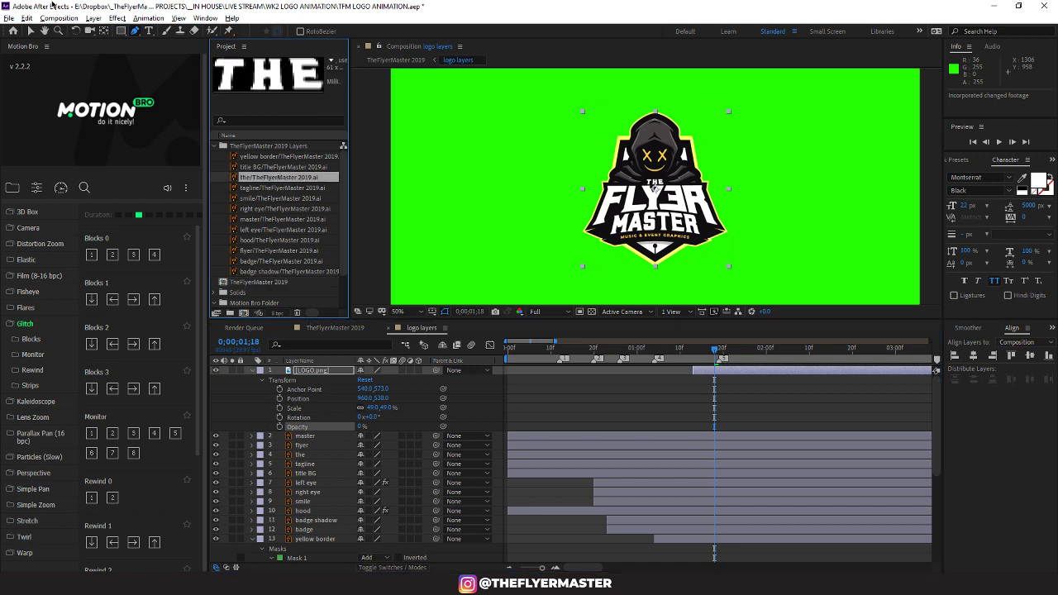
{"action": "left_click", "coordinate": [10, 20]}
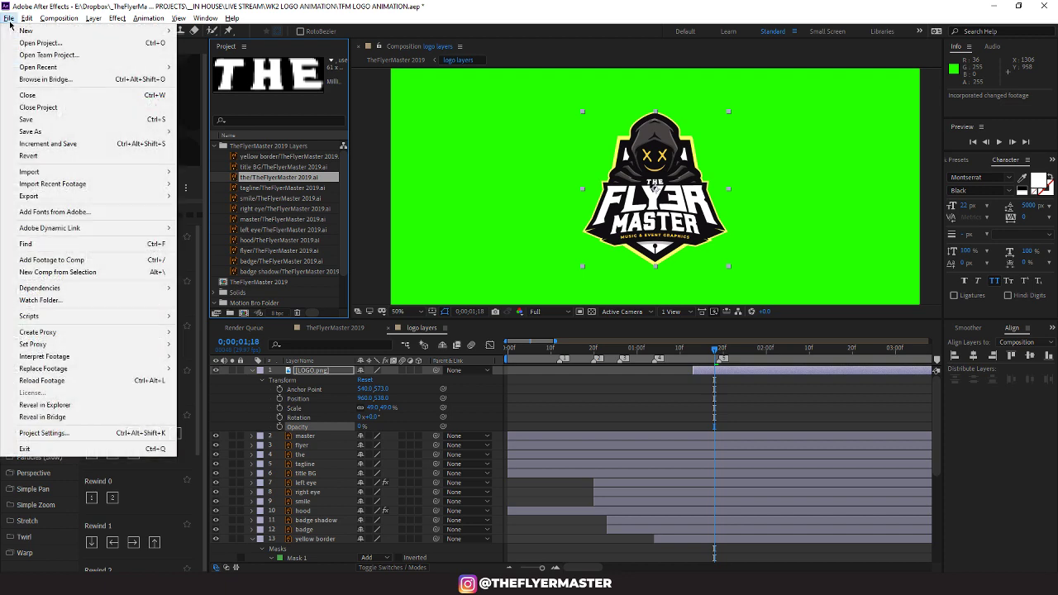
{"action": "mouse_move", "coordinate": [58, 177]}
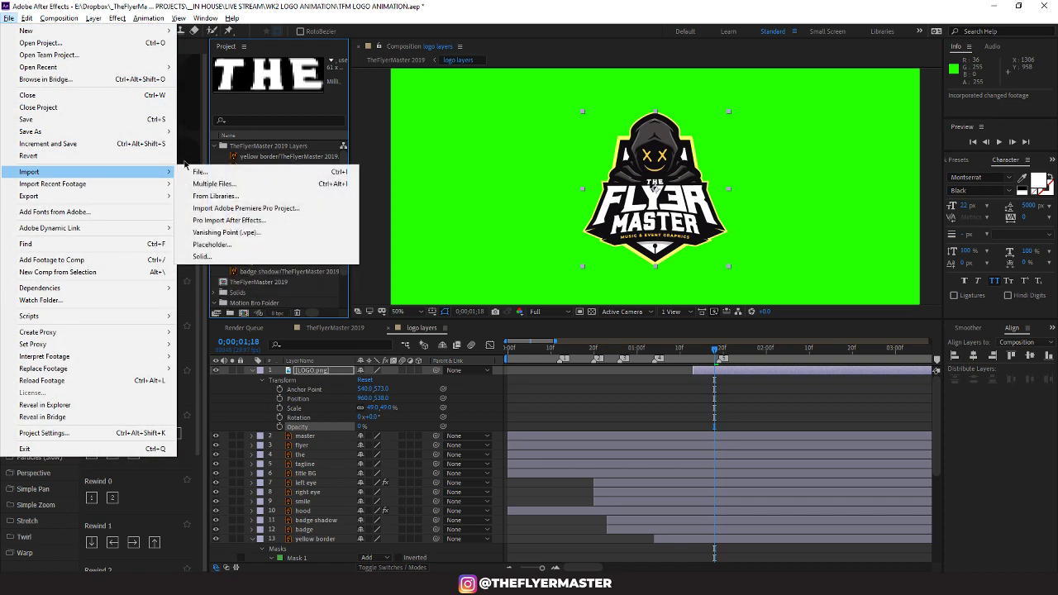
{"action": "left_click", "coordinate": [238, 171]}
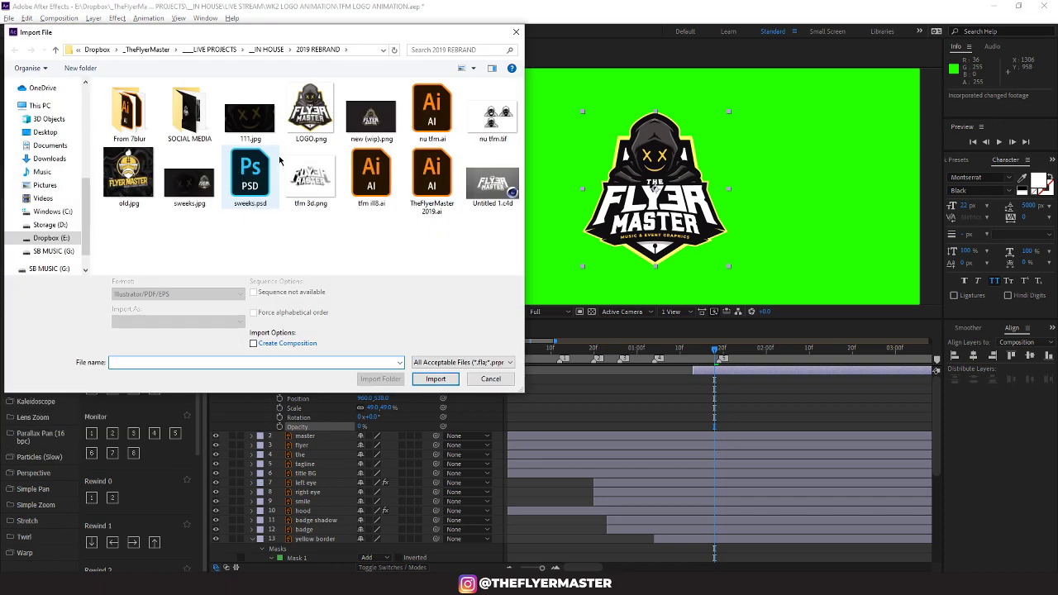
{"action": "double_click", "coordinate": [429, 197]}
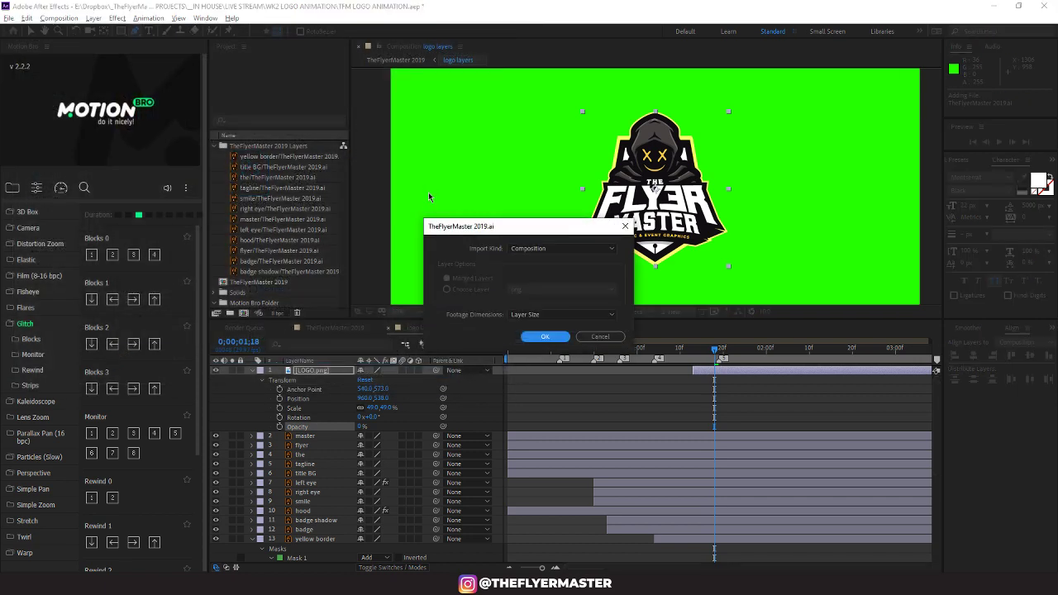
{"action": "left_click", "coordinate": [556, 338]}
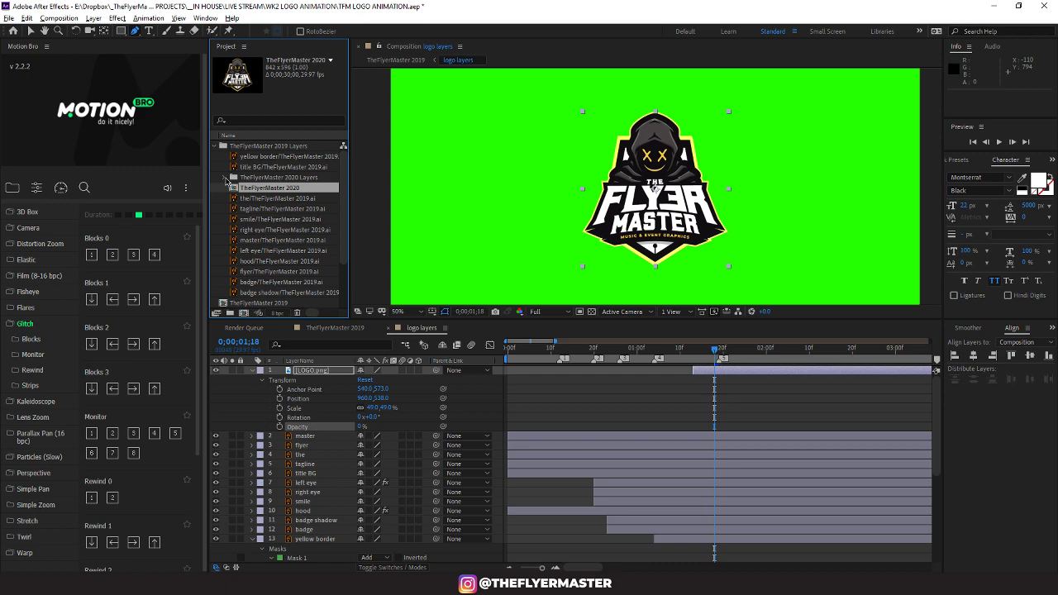
Add the newly imported png layer on top of the logo layers composition, starting at 0;00;01;13, and delete the LOGO.png layer
{"action": "left_click", "coordinate": [225, 178]}
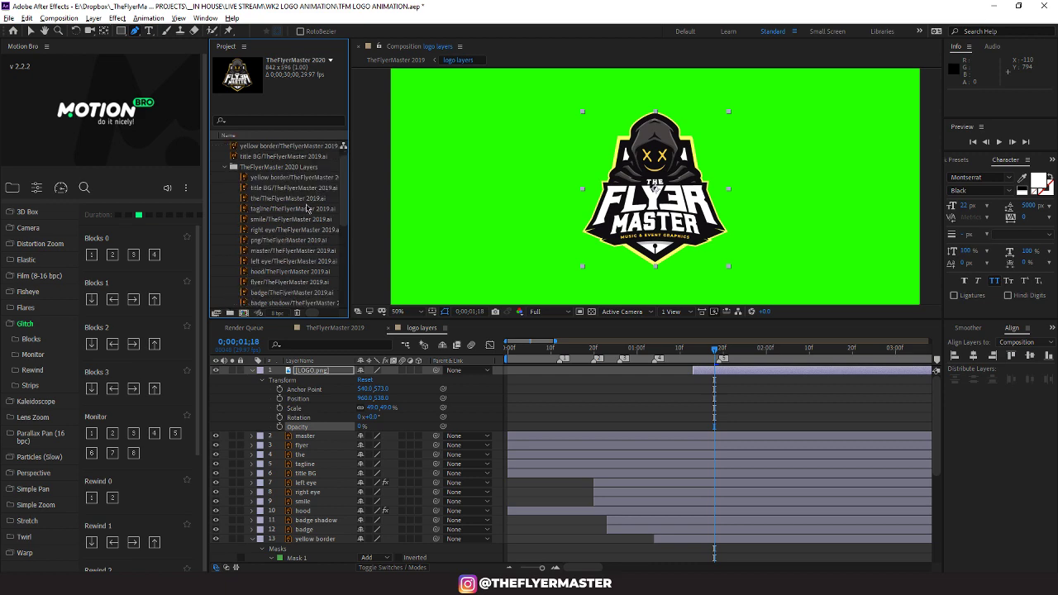
{"action": "scroll", "coordinate": [301, 238], "scroll_direction": "down", "scroll_amount": 2}
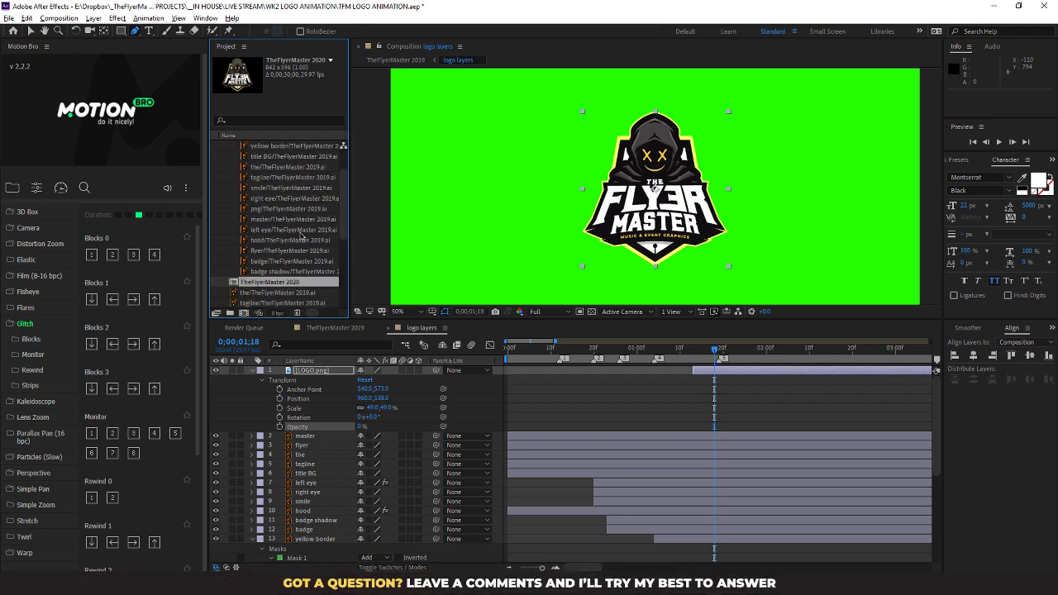
{"action": "left_click", "coordinate": [290, 209]}
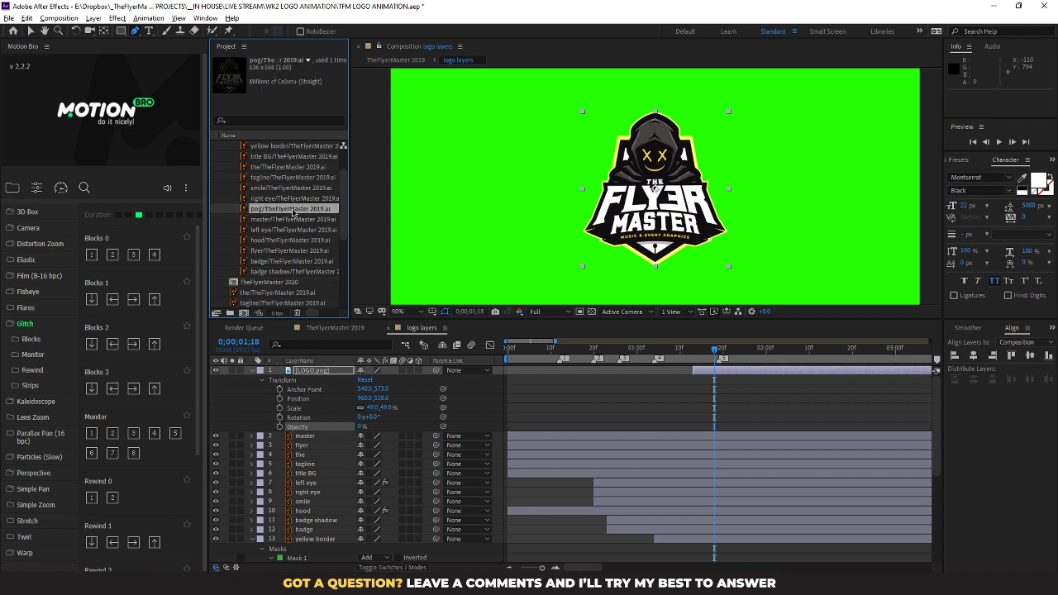
{"action": "left_click_drag", "start_coordinate": [331, 362], "coordinate": [335, 371]}
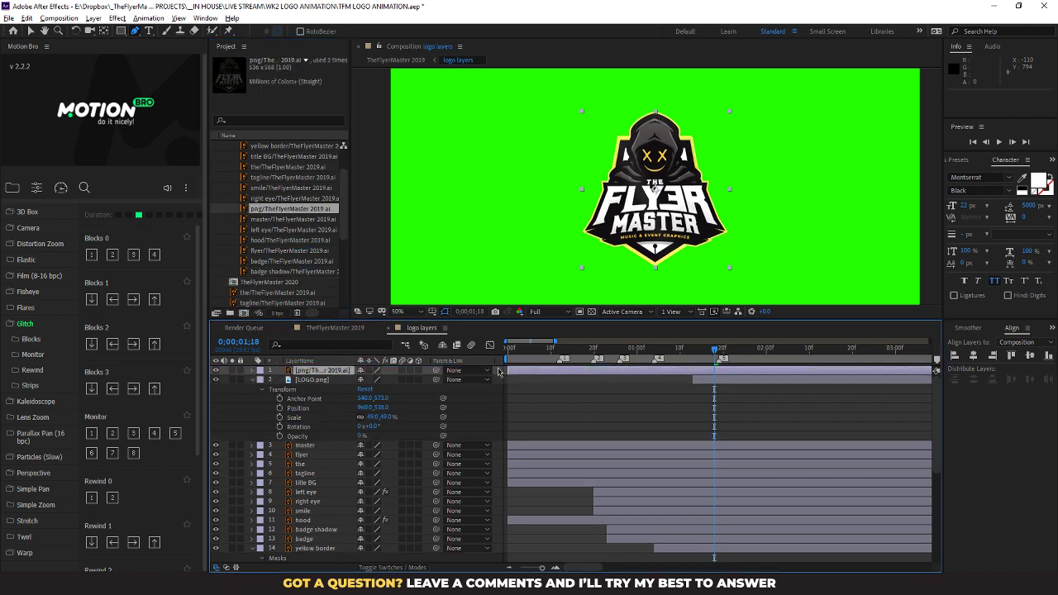
{"action": "left_click_drag", "start_coordinate": [508, 371], "coordinate": [730, 380]}
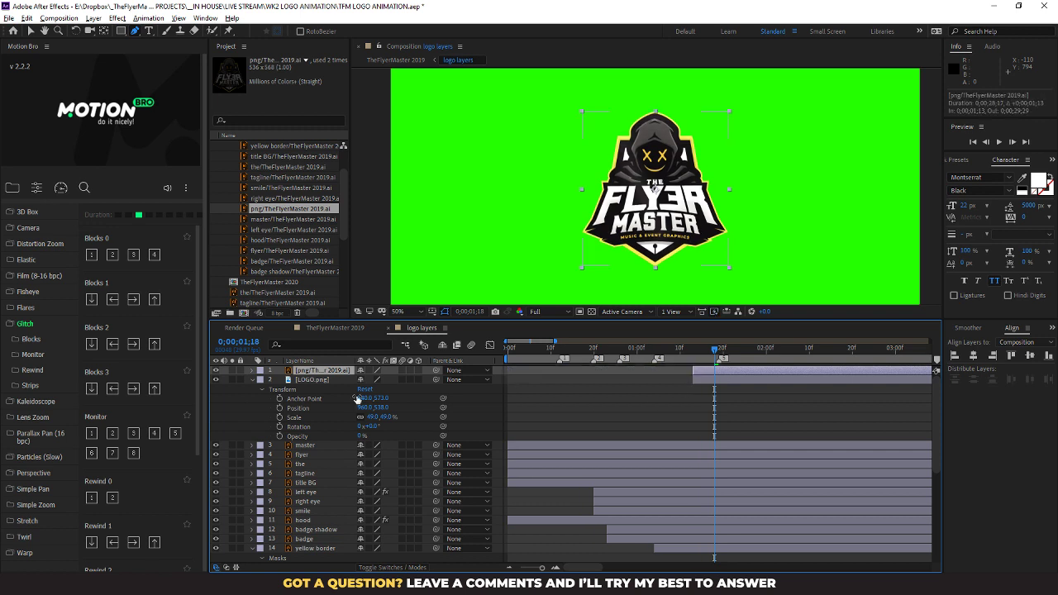
{"action": "left_click", "coordinate": [300, 380]}
{"action": "key", "text": "Delete"}
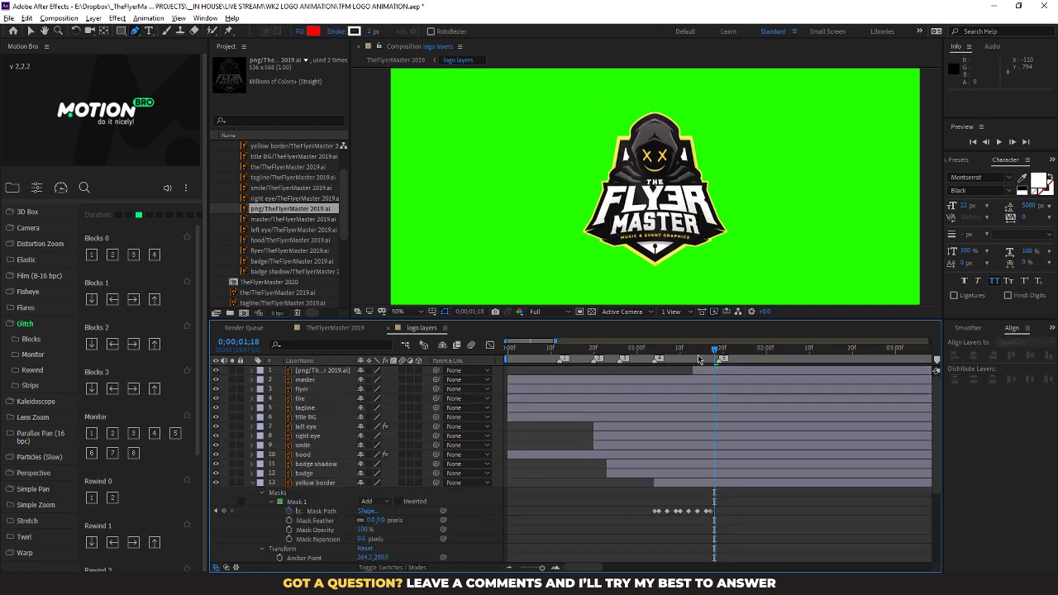
Trim the png layer to start at 0;00;01;19 and scrub the playhead back to 0;00;00;29 to check the reveal
{"action": "left_click", "coordinate": [679, 354]}
{"action": "left_click_drag", "start_coordinate": [680, 354], "coordinate": [632, 366]}
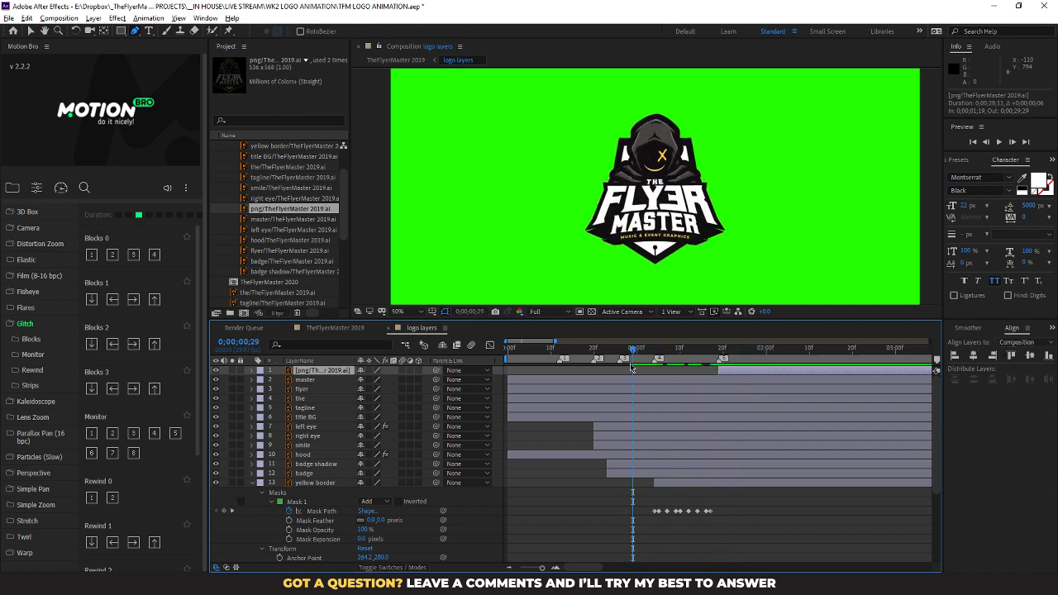
Preview the reveal and extend the png layer's start back to 0;00;01;16
{"action": "key", "text": "space"}
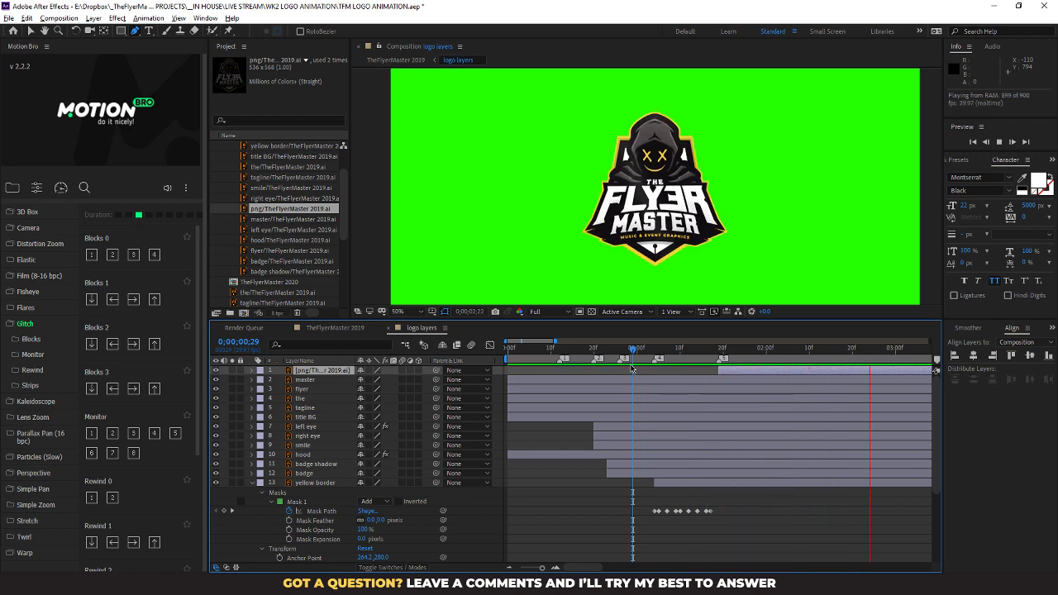
{"action": "mouse_move", "coordinate": [703, 355]}
{"action": "left_mouse_down"}
{"action": "mouse_move", "coordinate": [688, 357]}
{"action": "mouse_move", "coordinate": [729, 369]}
{"action": "mouse_move", "coordinate": [706, 372]}
{"action": "left_mouse_up"}
Fade in the png layer with Opacity keyframes of 0% at 0;00;01;17 and 100% at 0;00;01;19, and scrub through the fade
{"action": "left_click", "coordinate": [252, 371]}
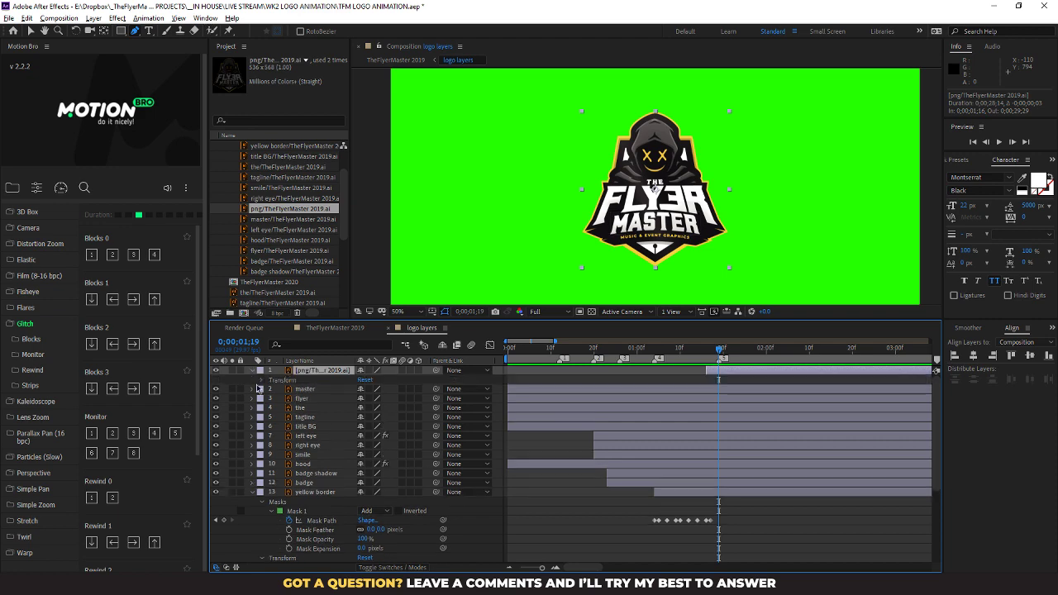
{"action": "left_click", "coordinate": [261, 380]}
{"action": "left_click", "coordinate": [279, 426]}
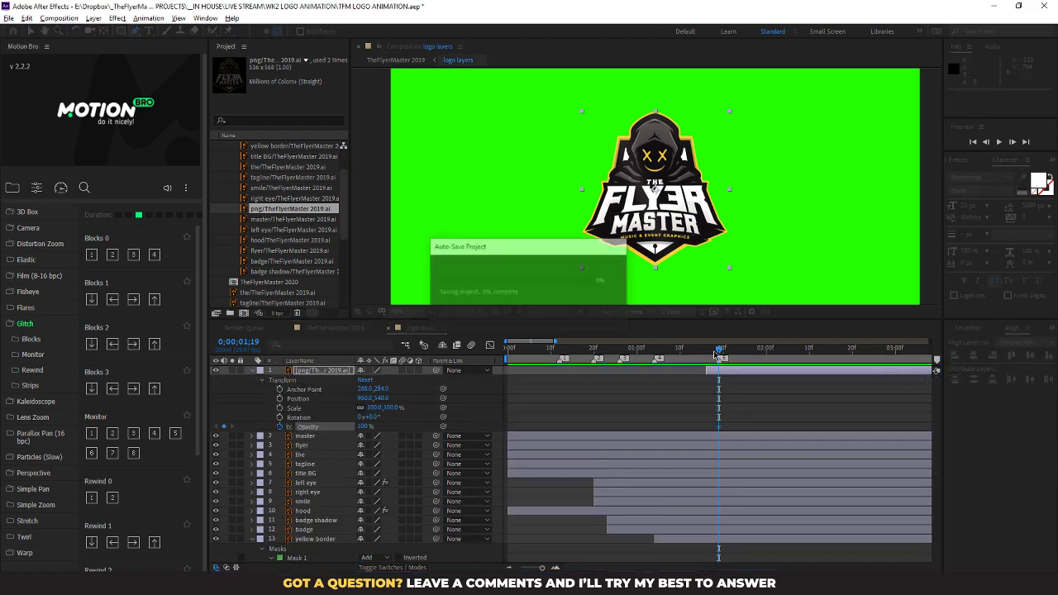
{"action": "left_click_drag", "start_coordinate": [720, 352], "coordinate": [710, 354]}
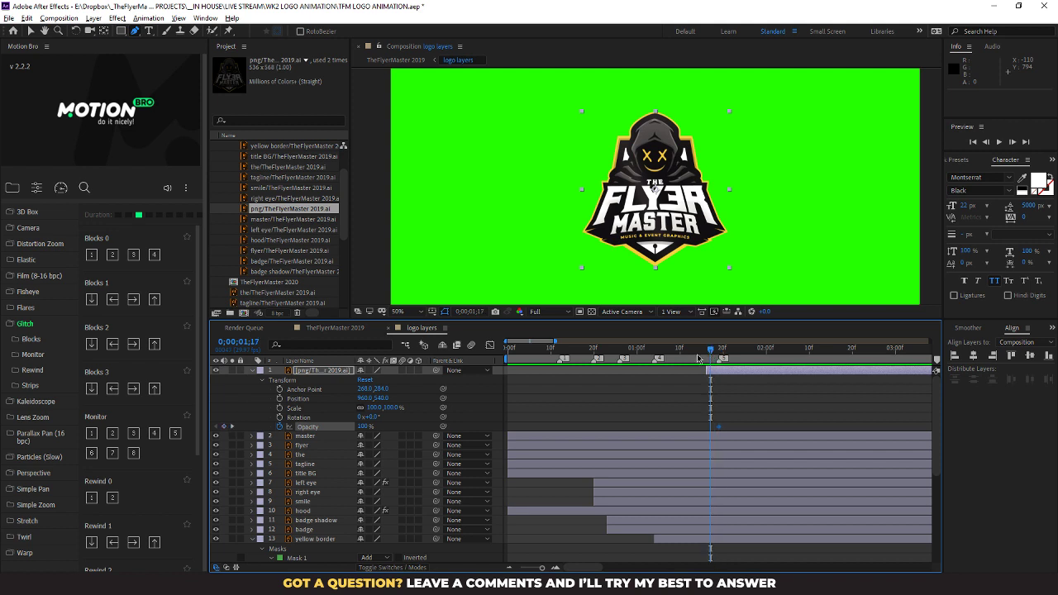
{"action": "left_click_drag", "start_coordinate": [365, 429], "coordinate": [240, 434]}
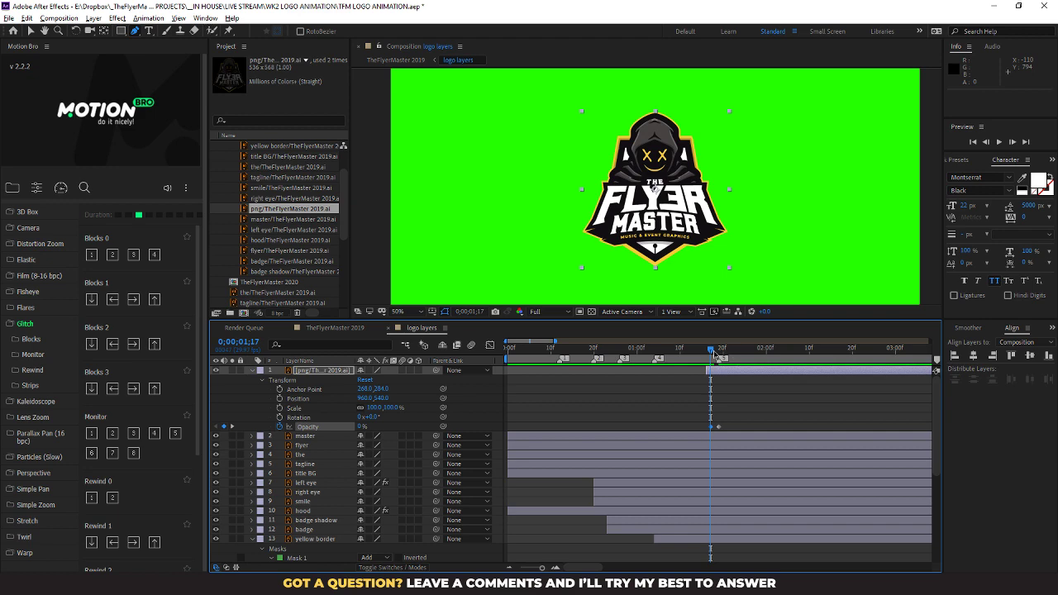
{"action": "left_click_drag", "start_coordinate": [714, 354], "coordinate": [741, 371]}
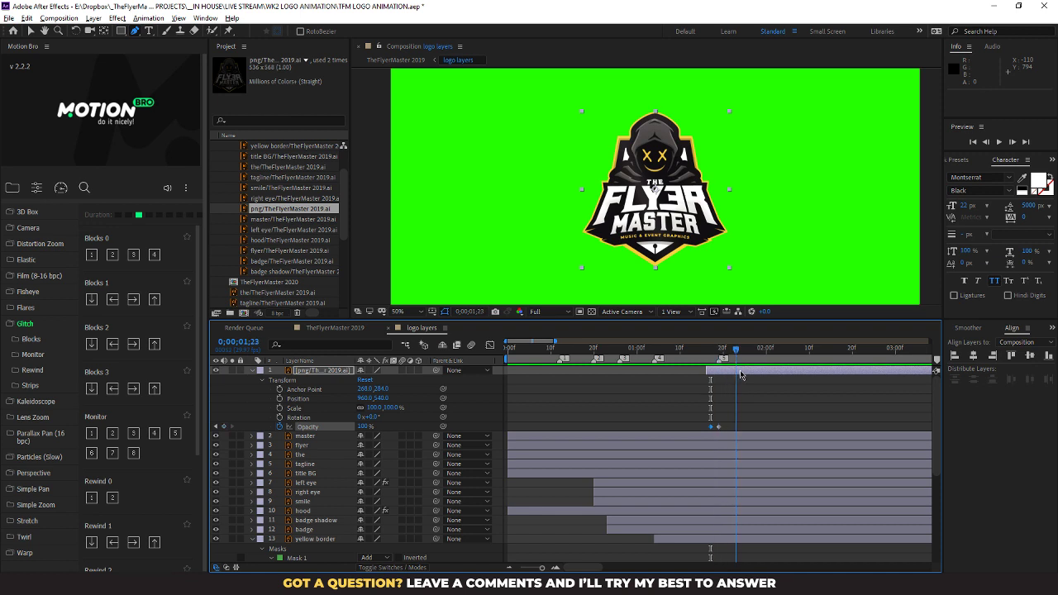
End the work area at 0;00;01;23 and trim the logo layers composition to it
{"action": "left_click_drag", "start_coordinate": [532, 568], "coordinate": [470, 570]}
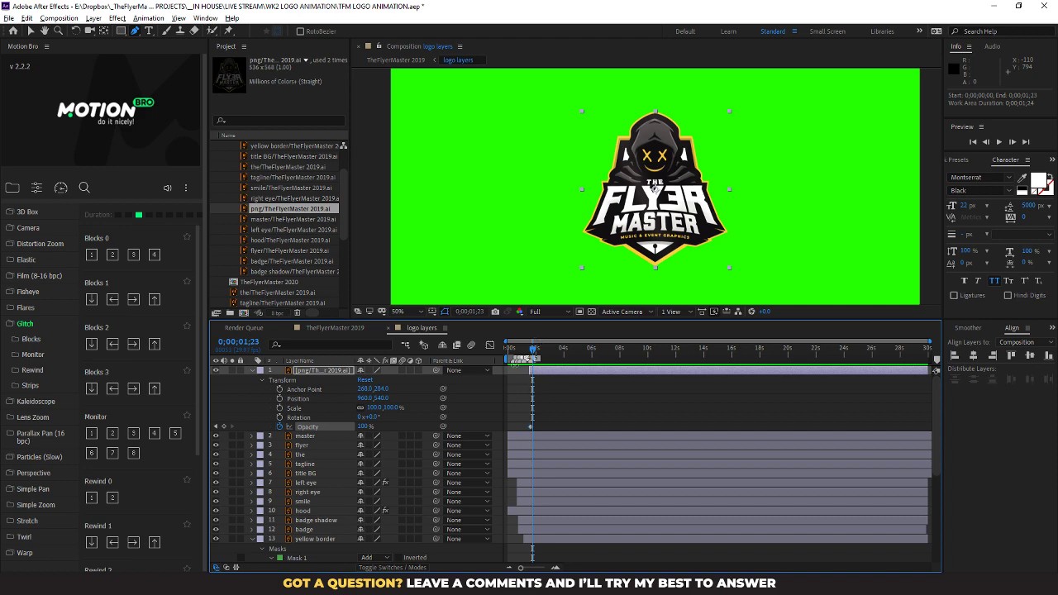
{"action": "right_click", "coordinate": [514, 358]}
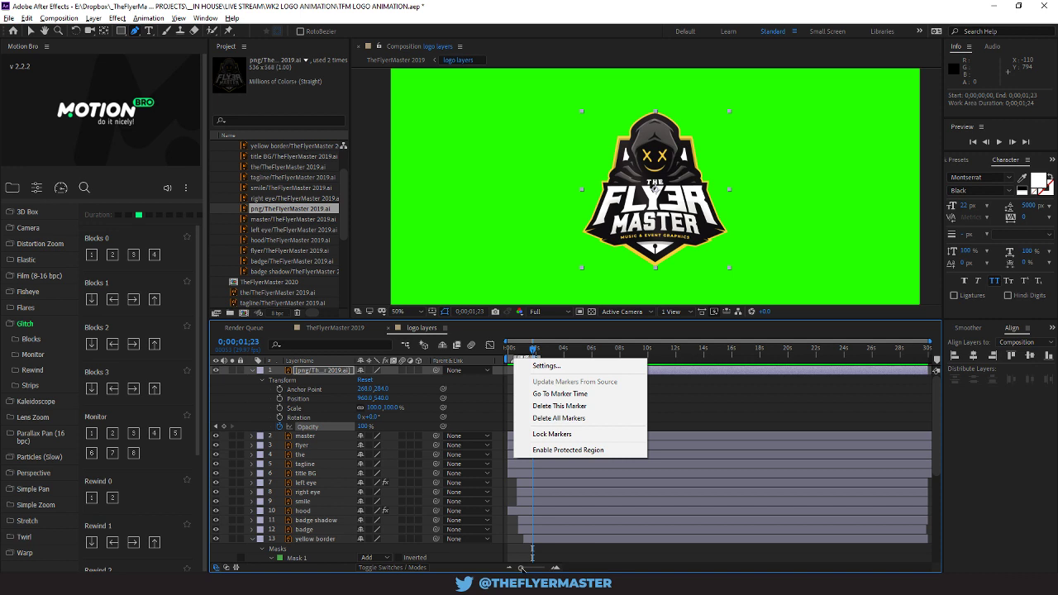
{"action": "left_click_drag", "start_coordinate": [521, 569], "coordinate": [548, 570]}
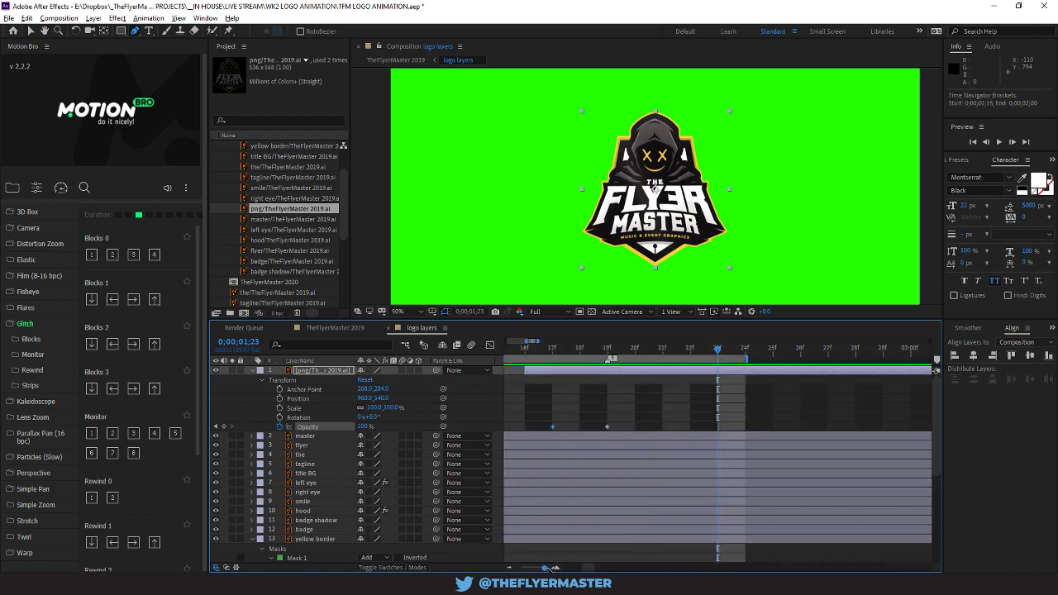
{"action": "right_click", "coordinate": [685, 362]}
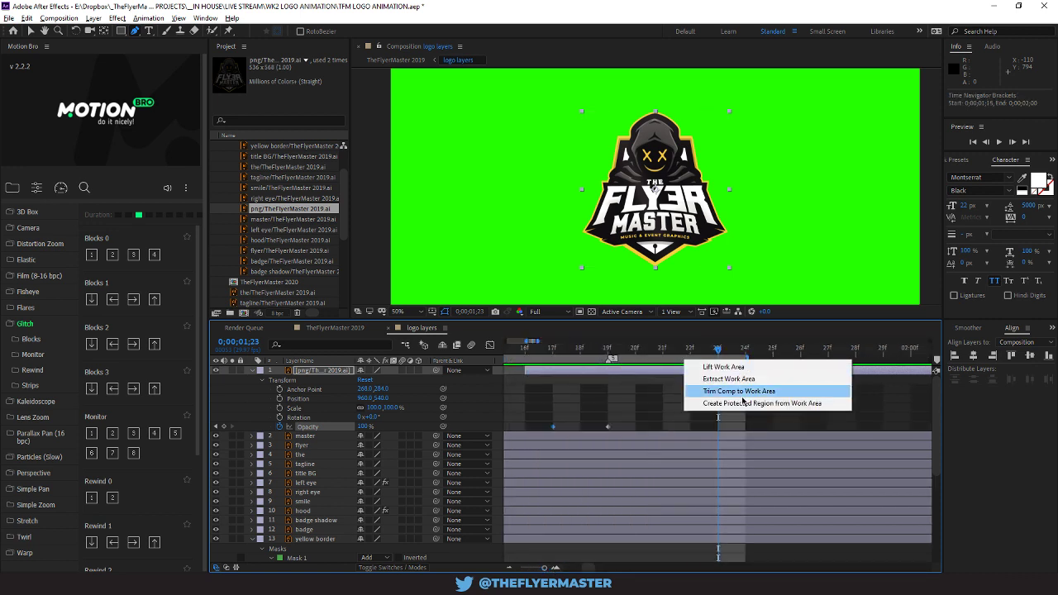
{"action": "left_click", "coordinate": [743, 394]}
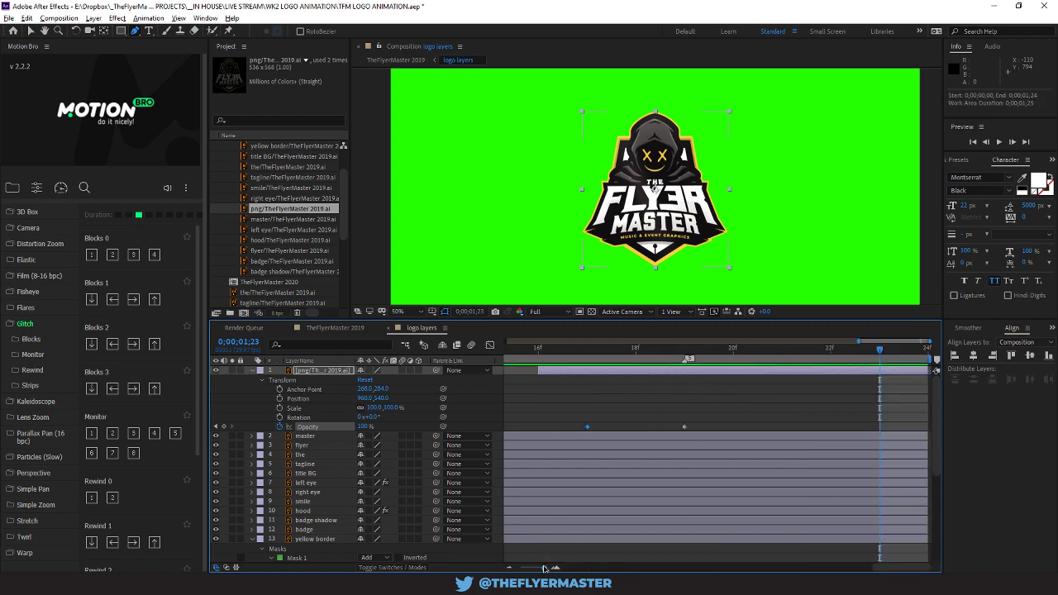
Preview the trimmed composition from the beginning and undo the composition trim
{"action": "left_click_drag", "start_coordinate": [544, 569], "coordinate": [520, 568]}
{"action": "left_click_drag", "start_coordinate": [634, 352], "coordinate": [477, 351]}
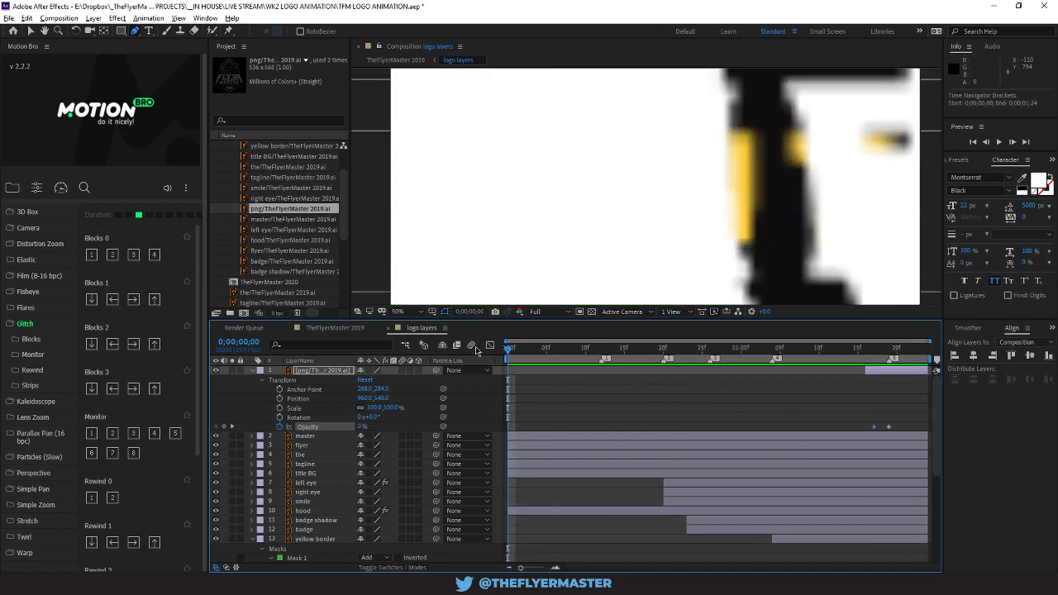
{"action": "key", "text": "space"}
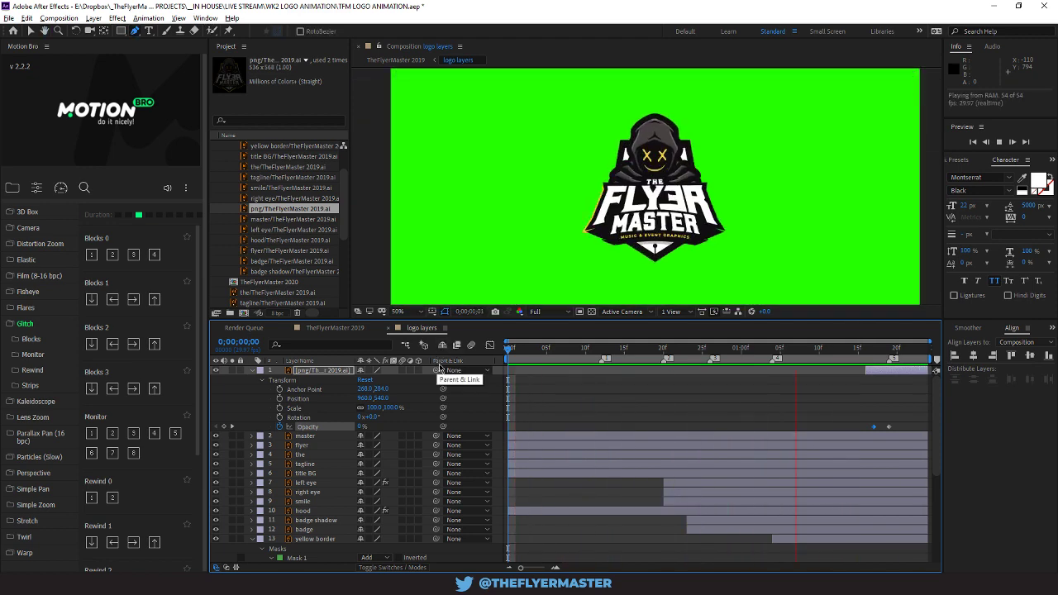
{"action": "key", "text": "space"}
{"action": "left_click_drag", "start_coordinate": [903, 350], "coordinate": [942, 359]}
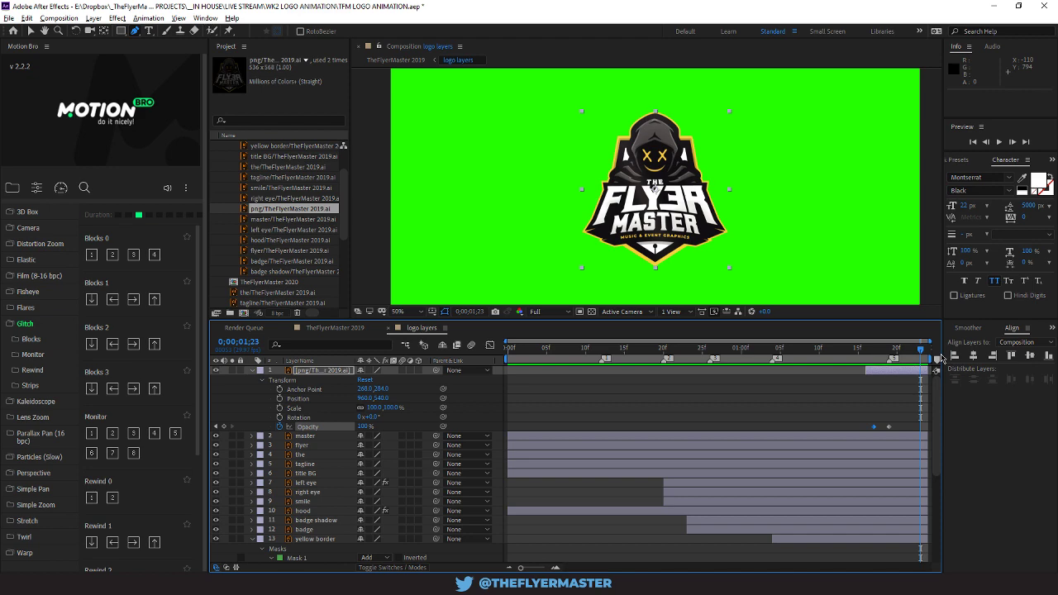
{"action": "key", "text": "space"}
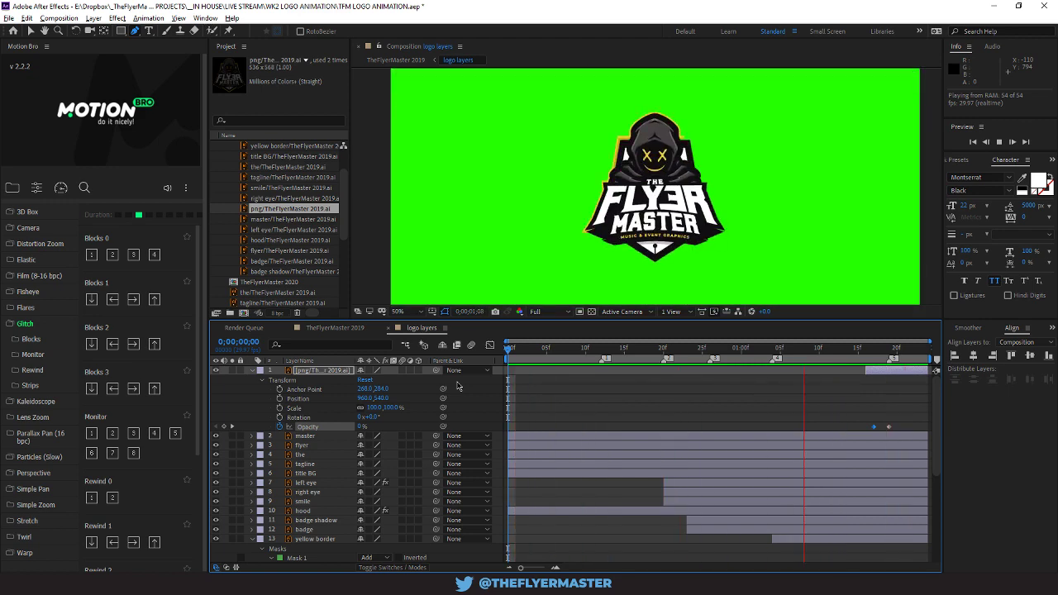
{"action": "left_click_drag", "start_coordinate": [700, 349], "coordinate": [703, 409]}
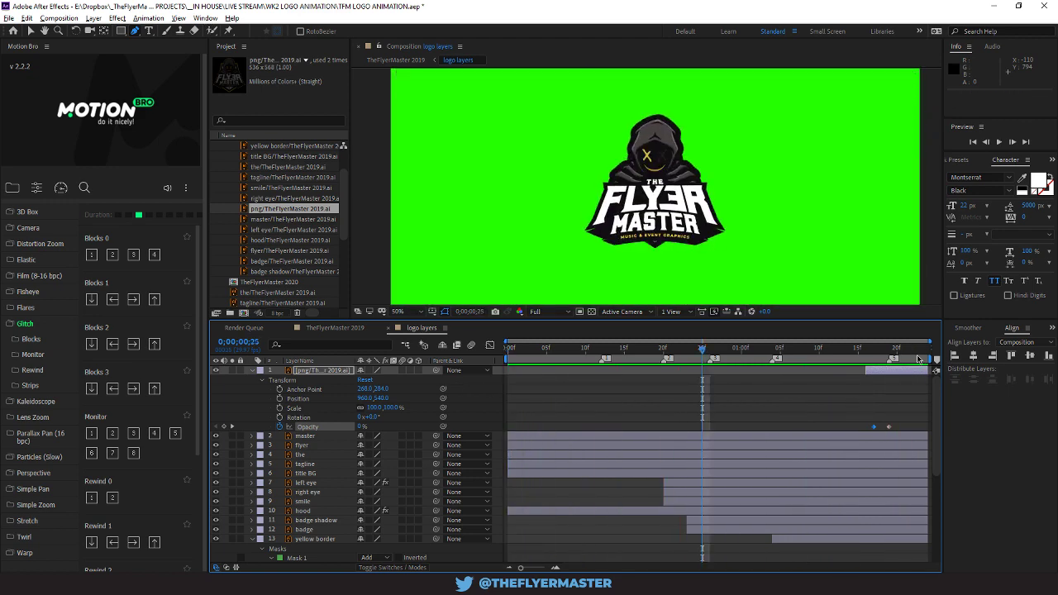
{"action": "key", "text": "ctrl+z"}
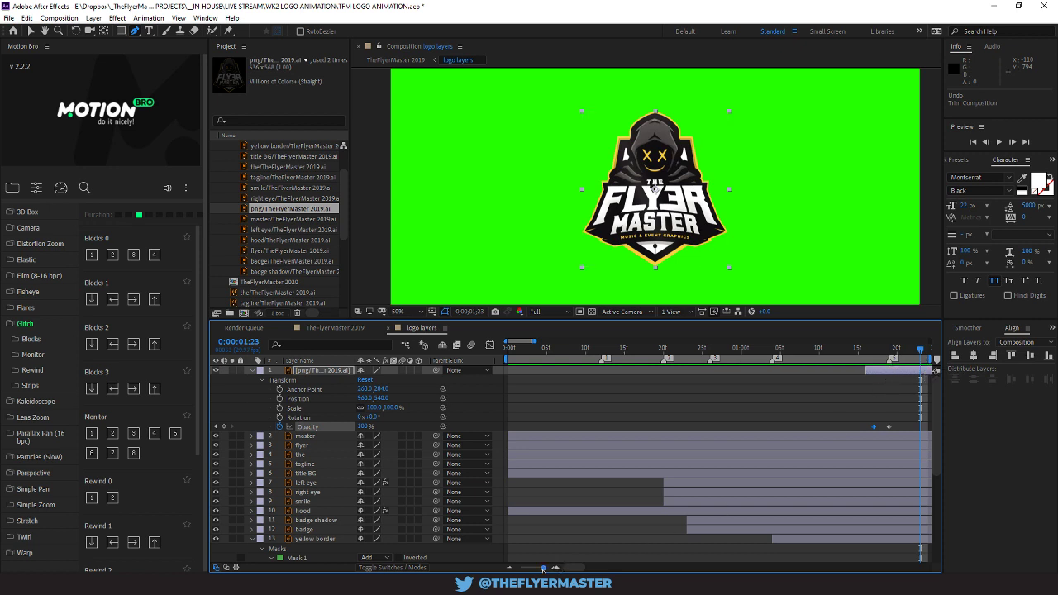
Extend the work area's end to 0;00;02;09 and trim the logo layers composition to it
{"action": "mouse_move", "coordinate": [543, 569]}
{"action": "left_mouse_down"}
{"action": "mouse_move", "coordinate": [521, 569]}
{"action": "mouse_move", "coordinate": [543, 569]}
{"action": "left_mouse_up"}
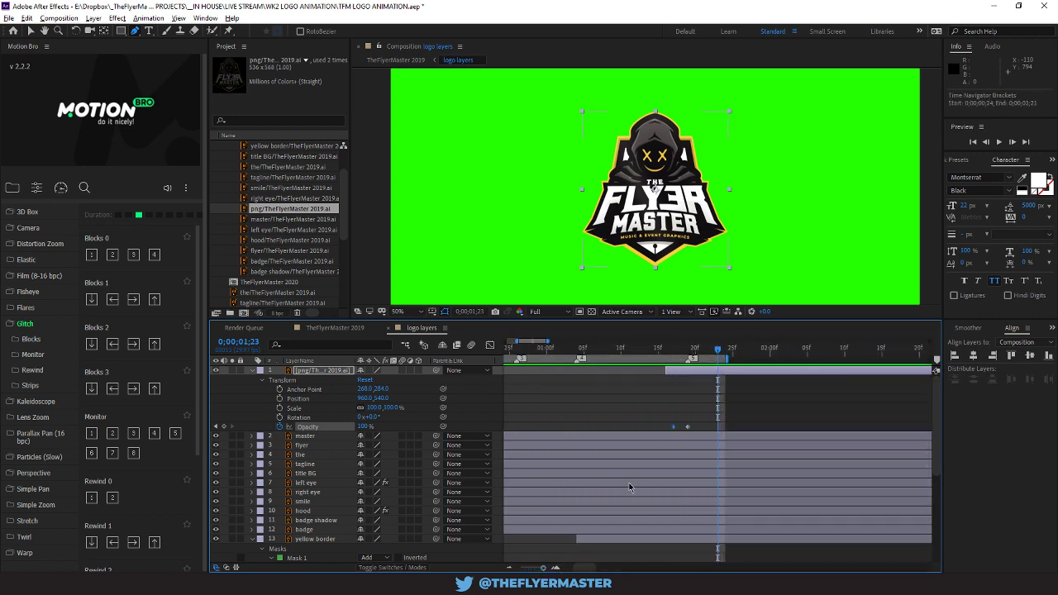
{"action": "left_click_drag", "start_coordinate": [728, 358], "coordinate": [840, 357]}
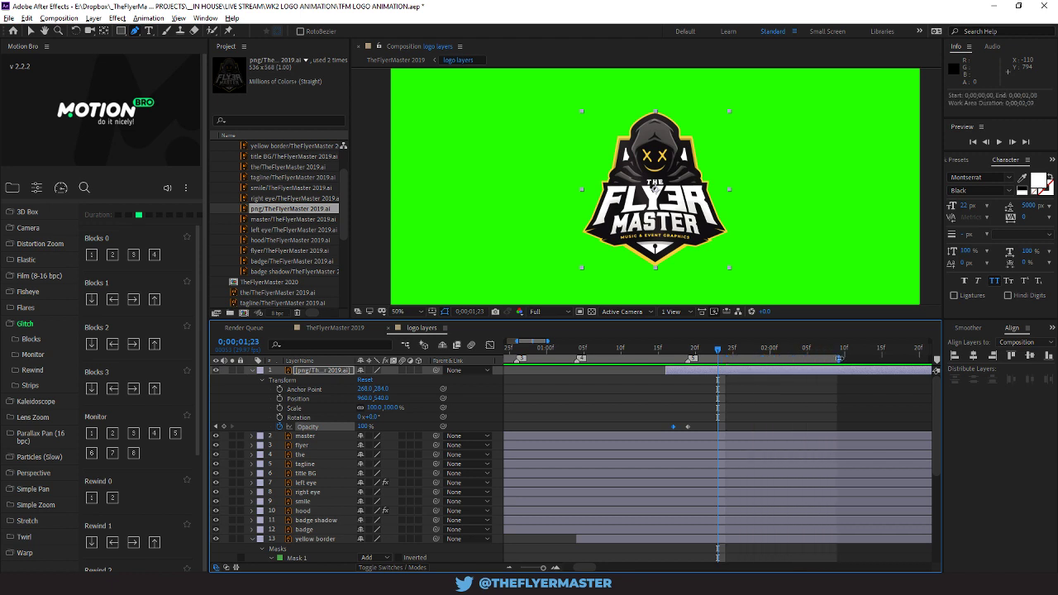
{"action": "right_click", "coordinate": [826, 364]}
{"action": "left_click", "coordinate": [852, 392]}
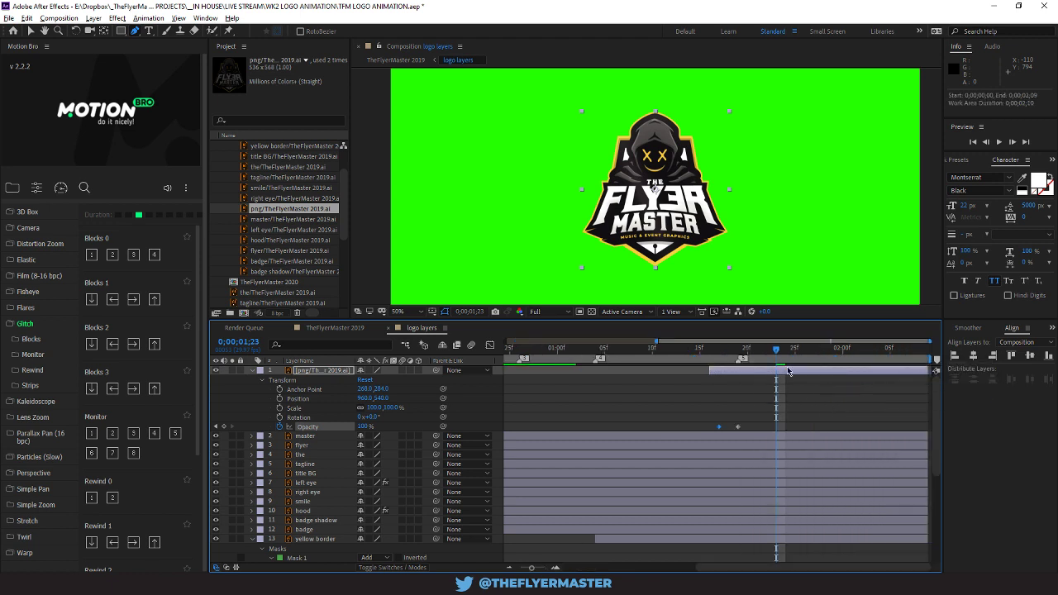
Preview the trimmed logo layers composition from 0;00;00;00
{"action": "left_click_drag", "start_coordinate": [779, 352], "coordinate": [455, 363]}
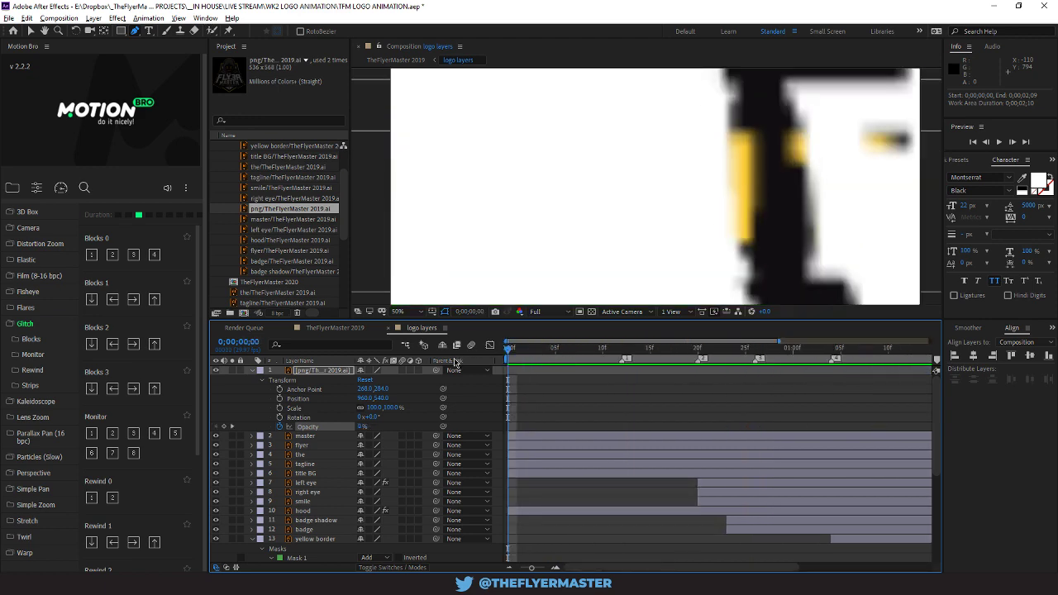
{"action": "key", "text": "space"}
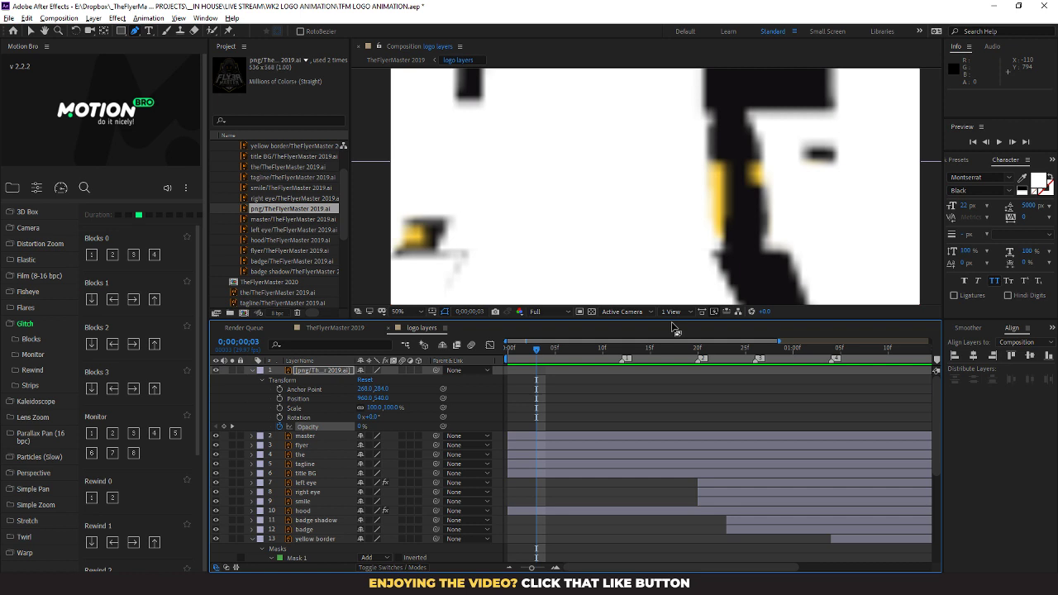
{"action": "left_click", "coordinate": [469, 584]}
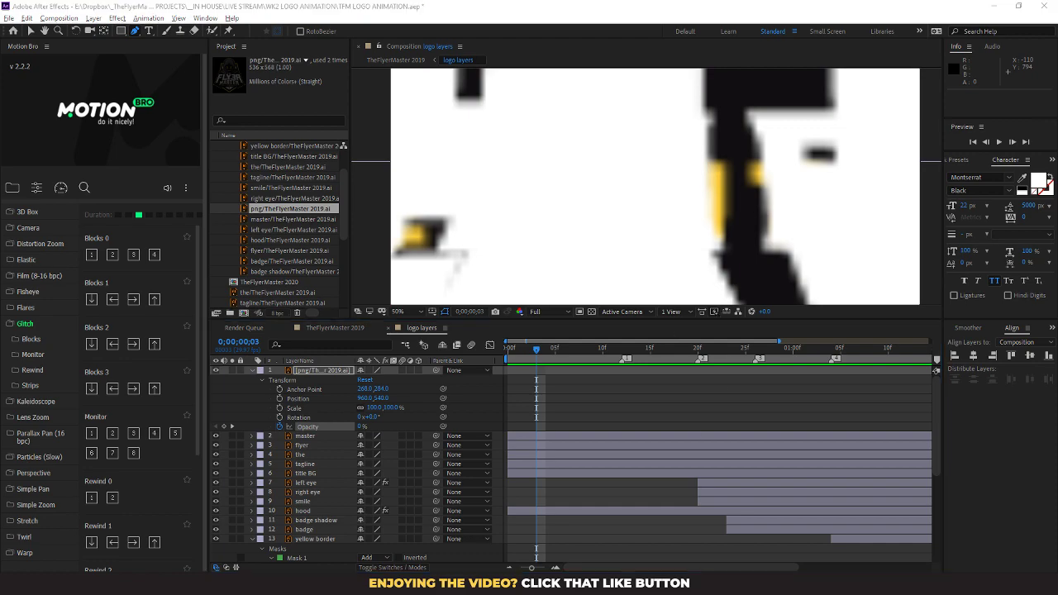